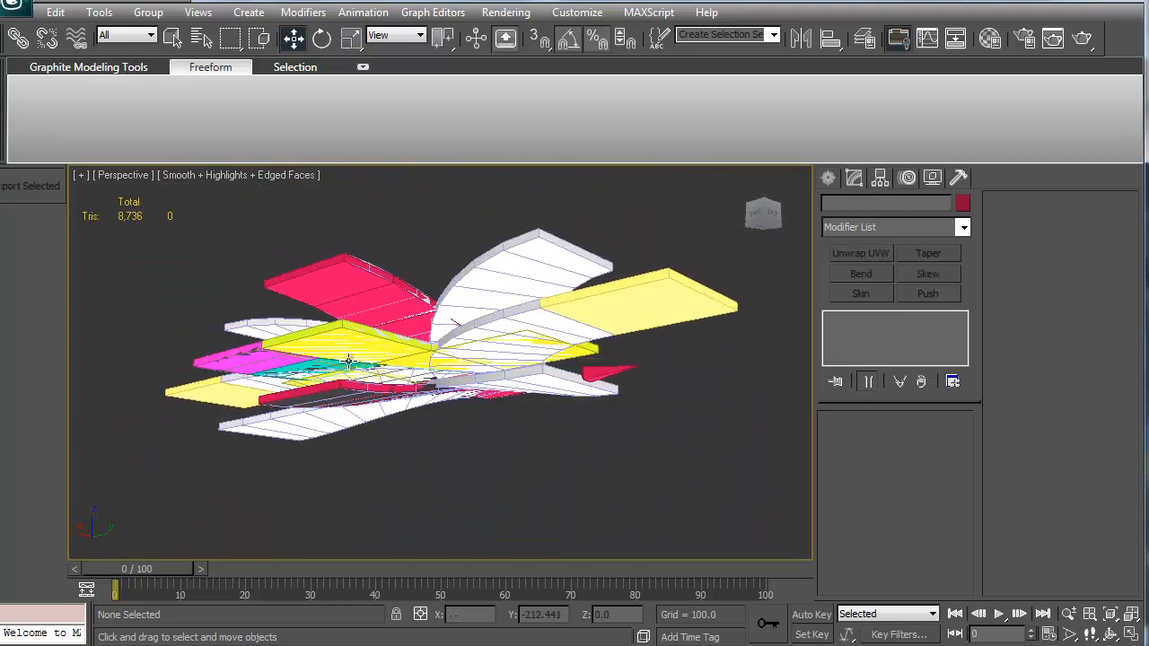
Step: Switch to 3ds Max and orbit the perspective view to inspect the modelled road pieces
alt+middle_drag(351, 408, 471, 387)
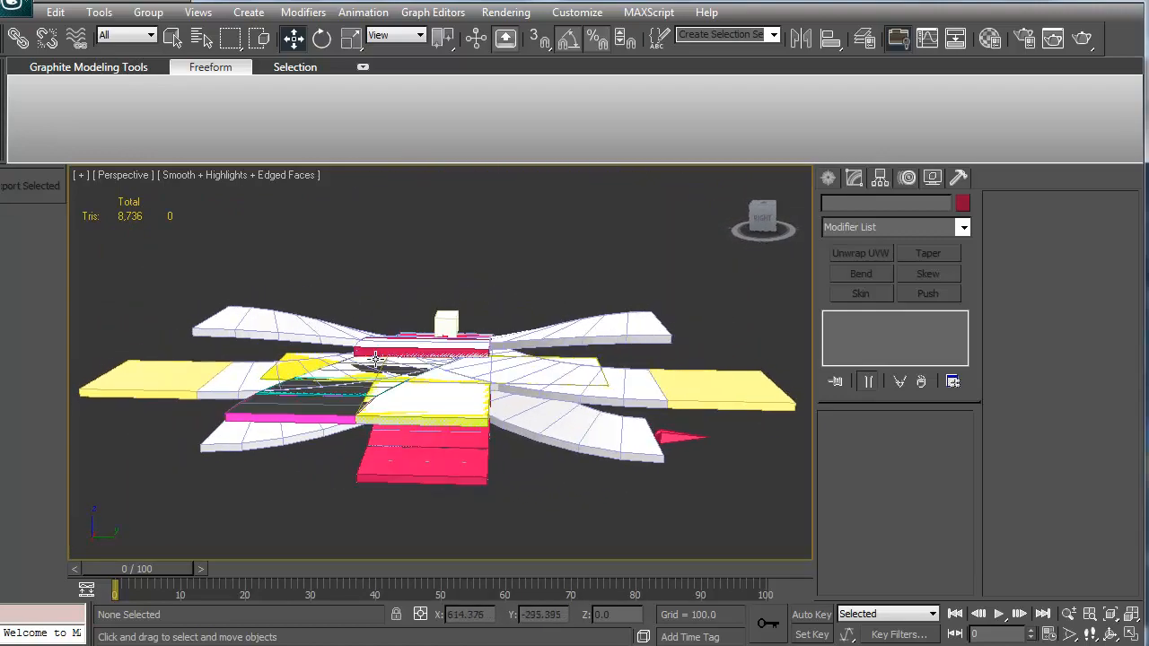
alt+middle_drag(376, 359, 345, 368)
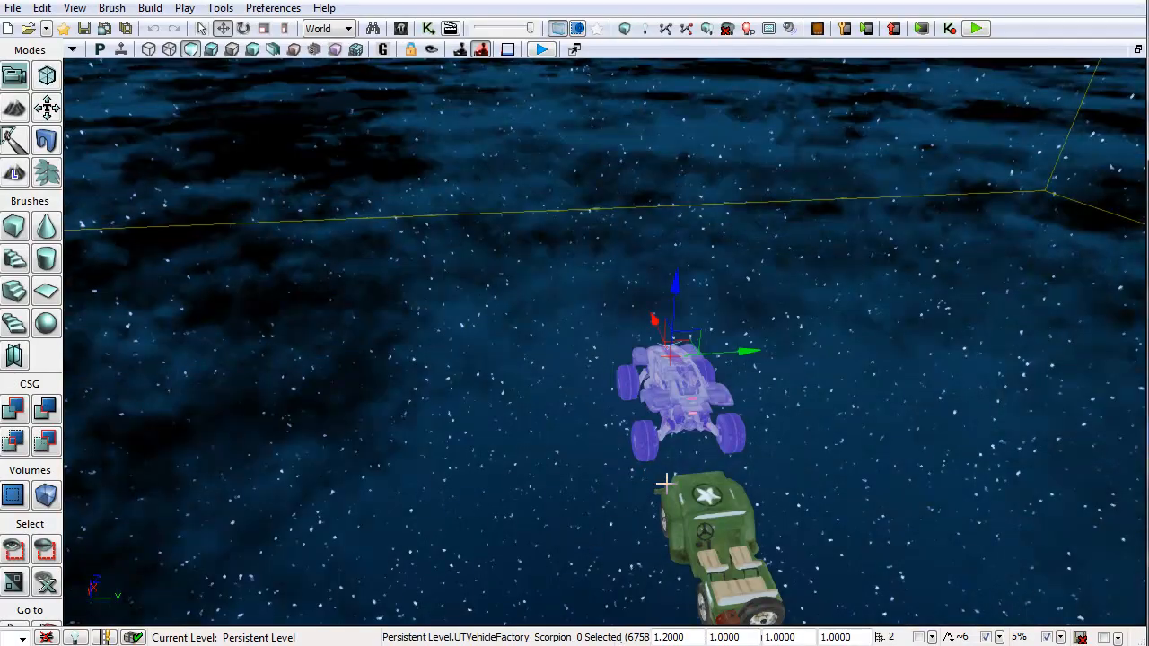
Step: Play the level in the editor viewport, enter the Scorpion vehicle and drive along the road track
right_drag(670, 481, 581, 377)
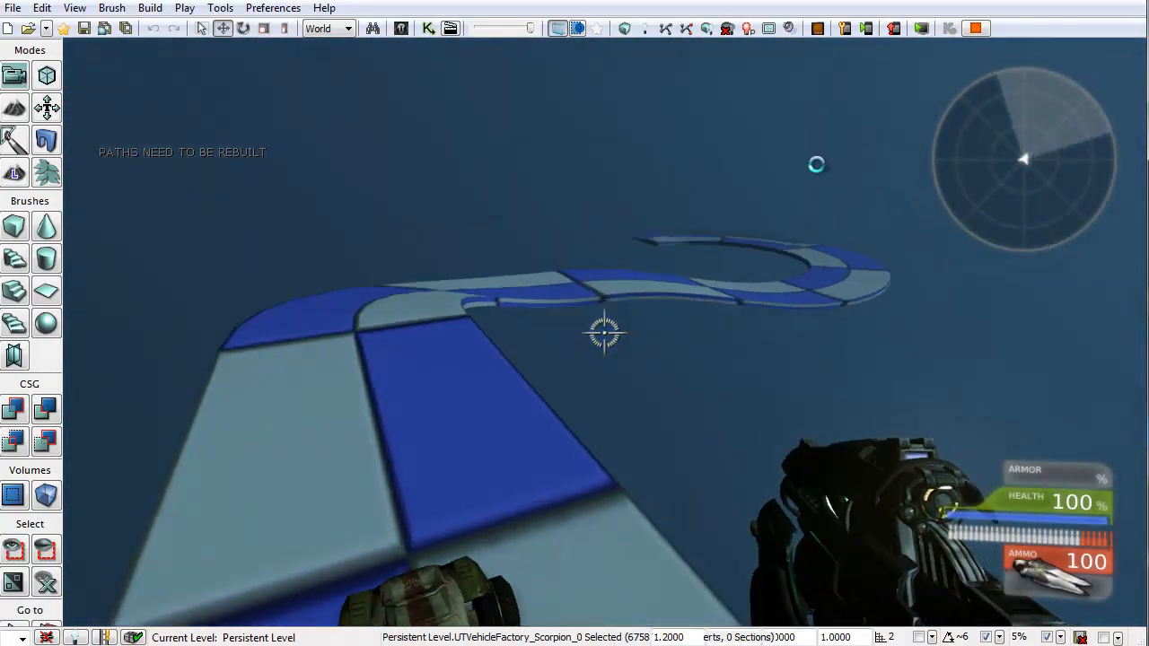
key(w)
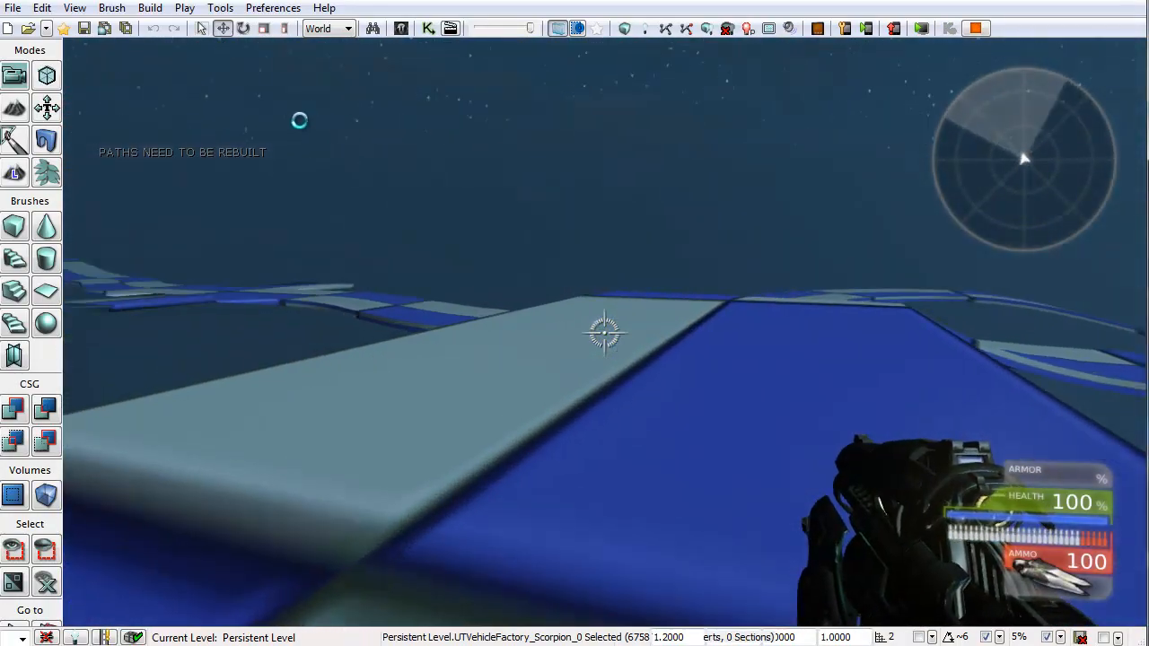
key(w)
key(w)
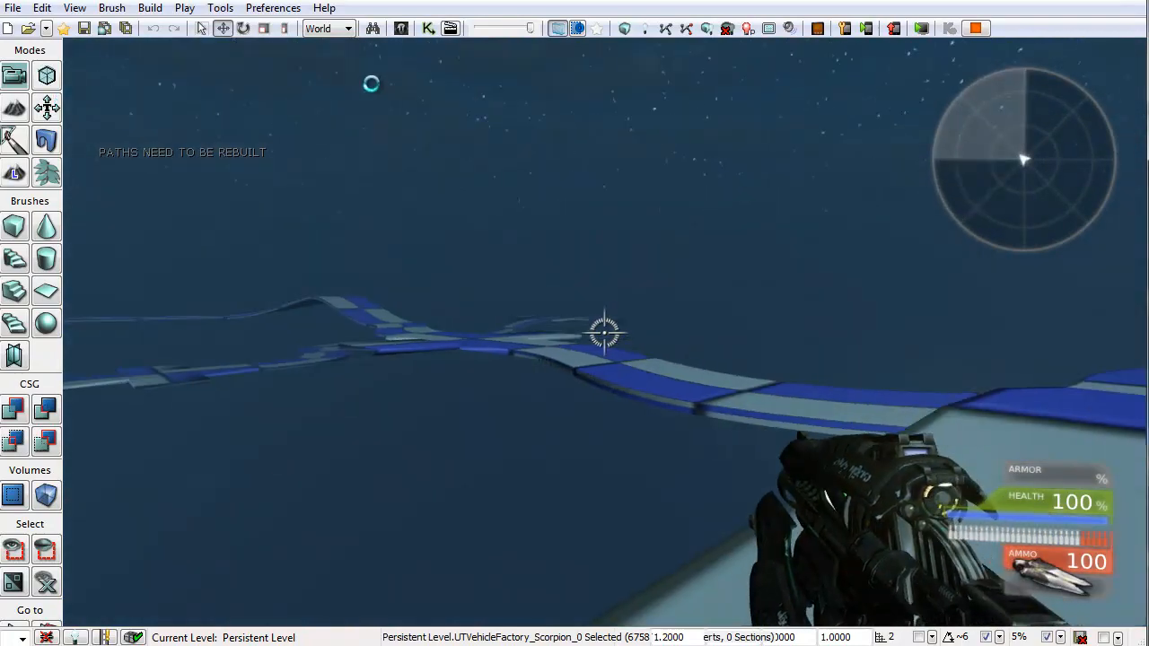
key(w)
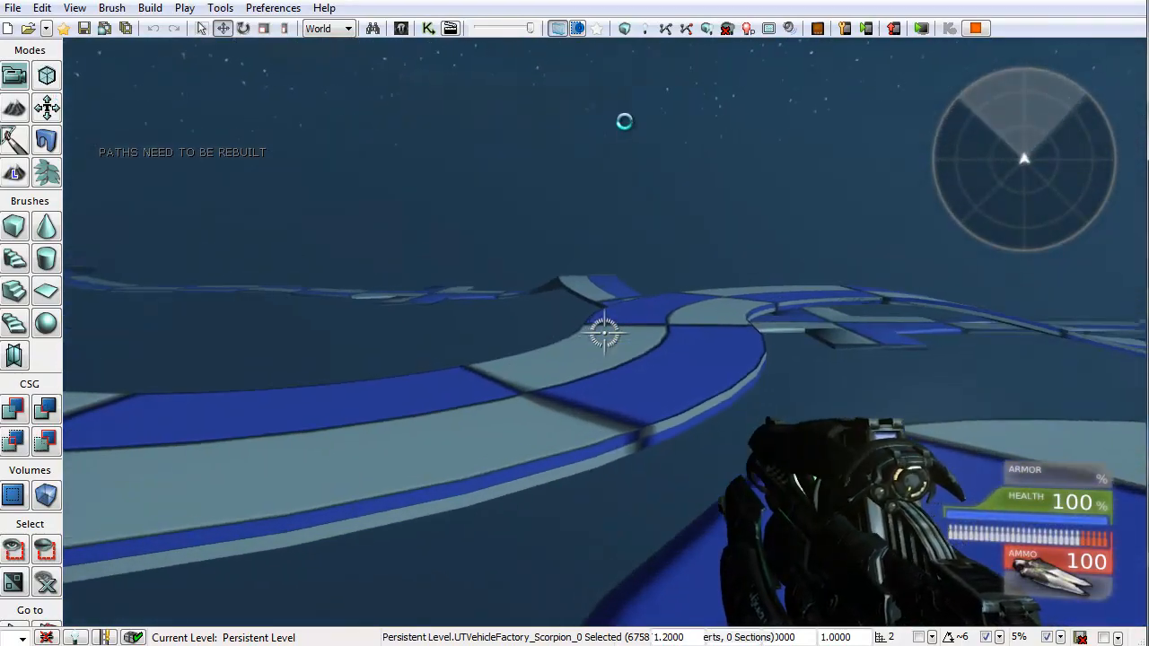
key(w)
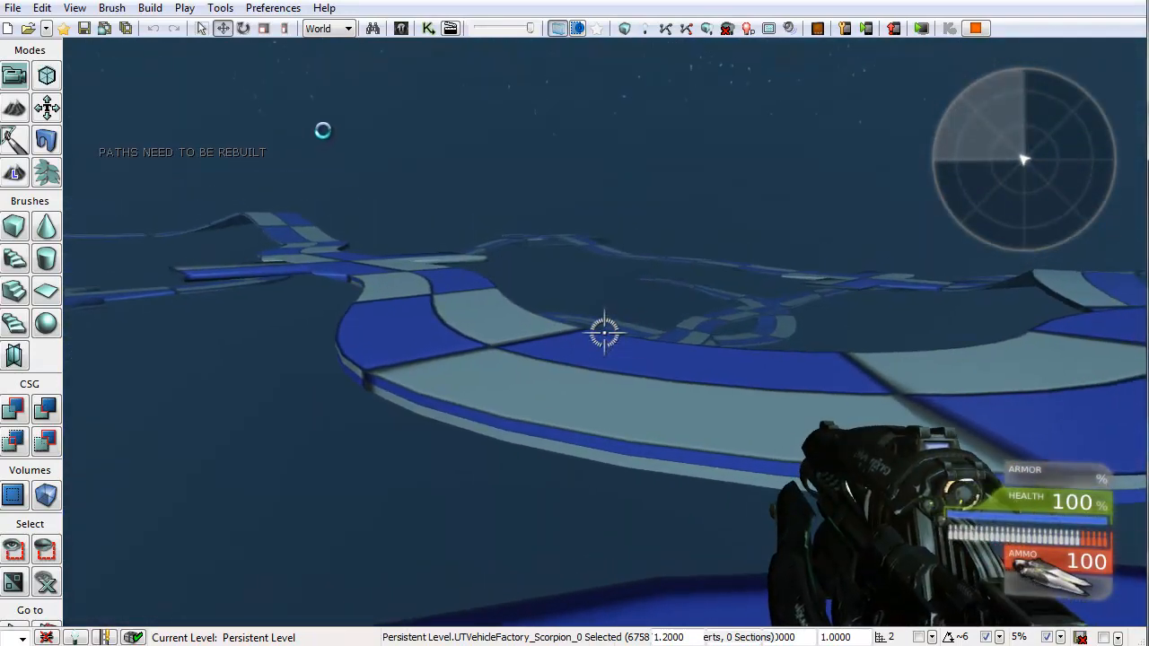
key(w)
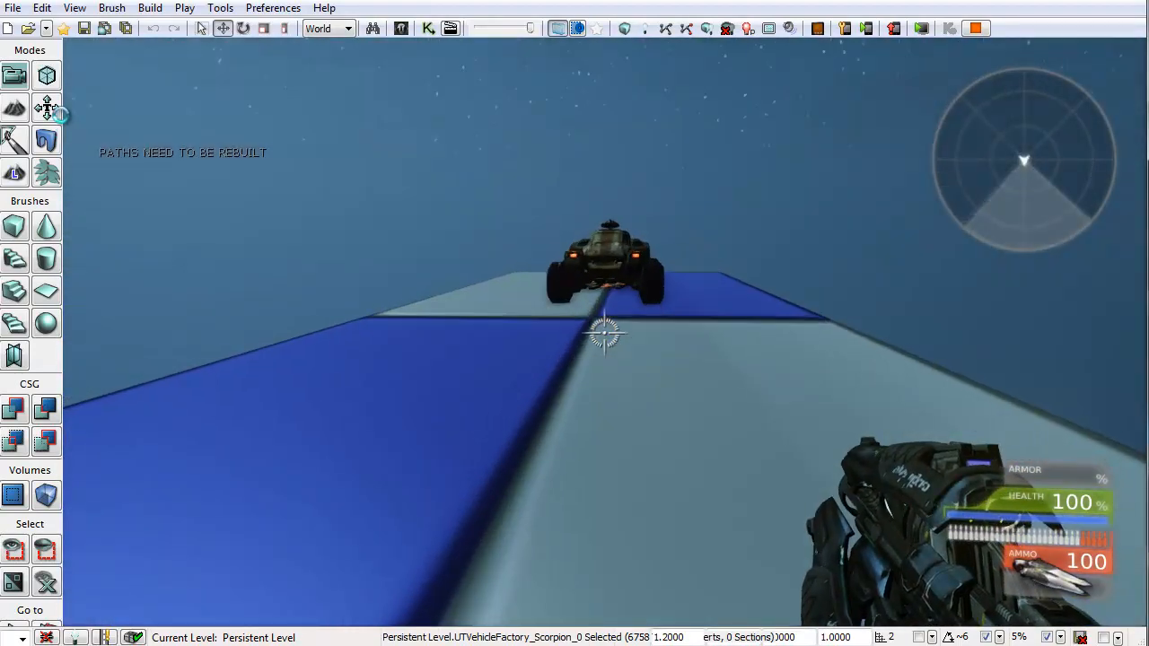
key(w)
key(e)
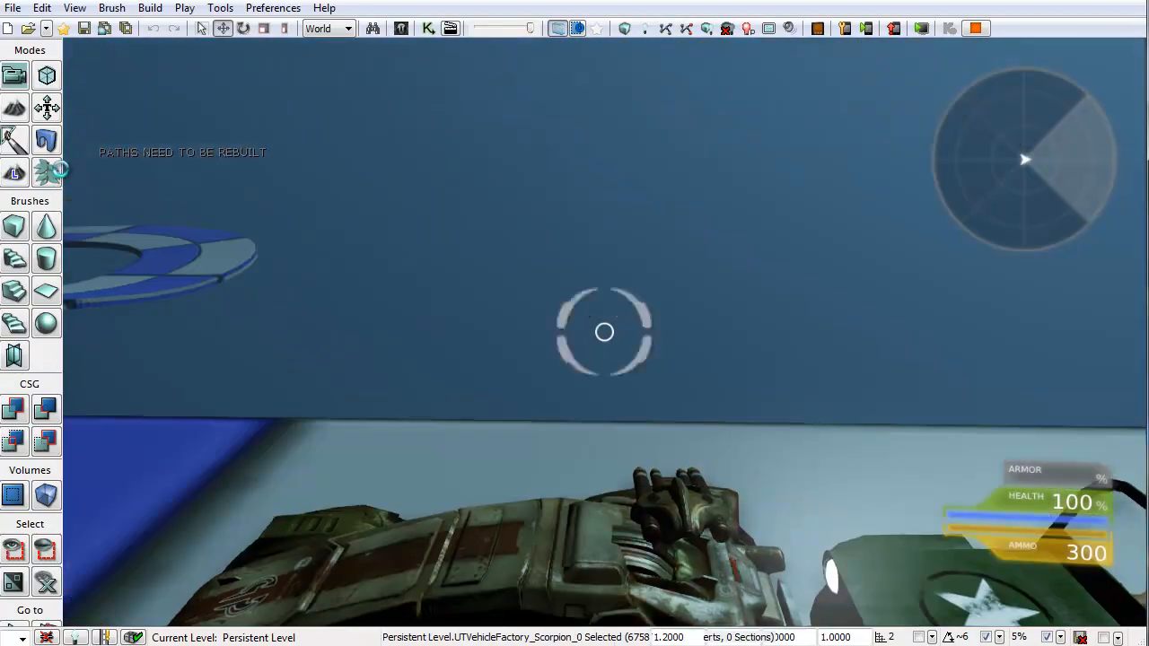
key(w)
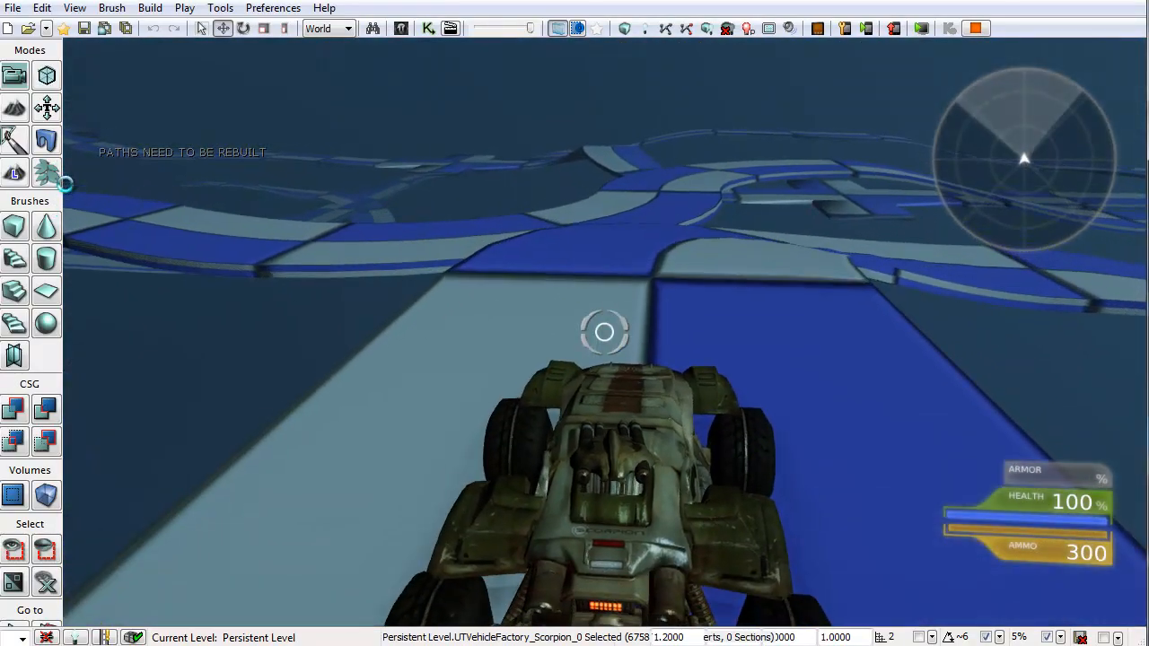
key(w)
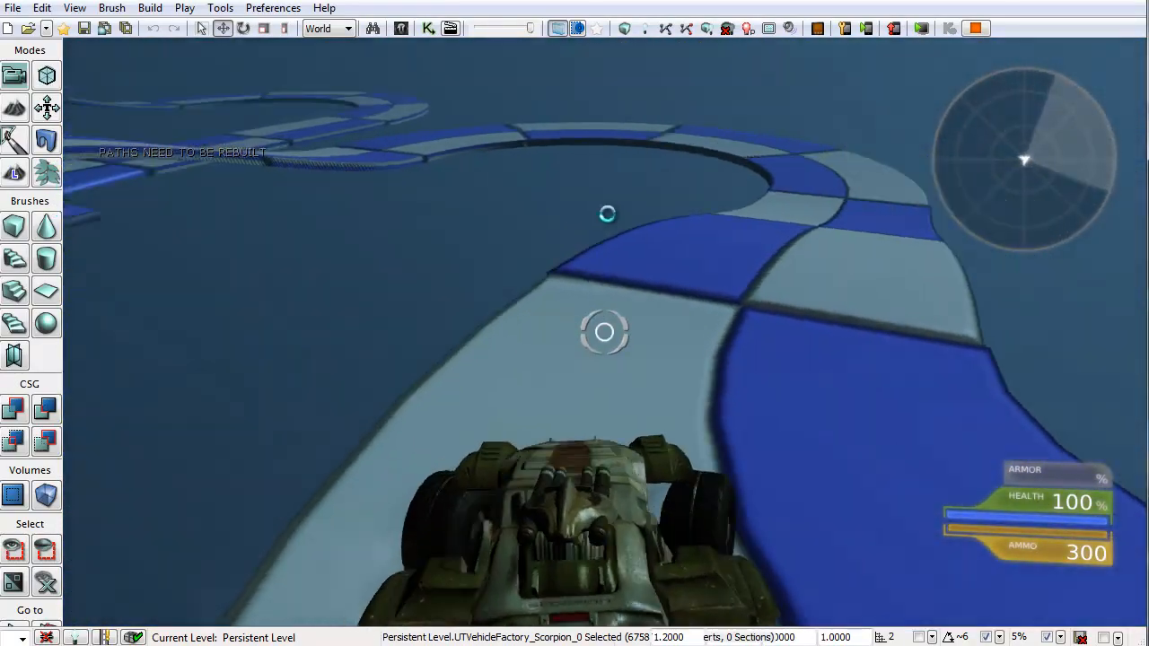
key(w)
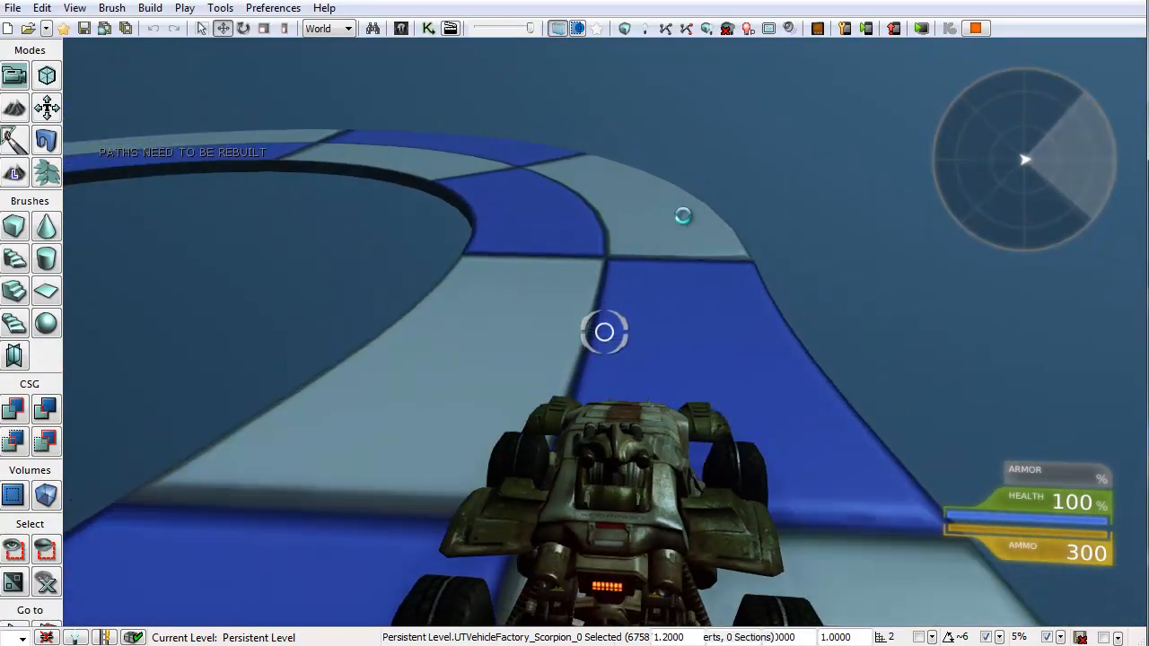
key(w)
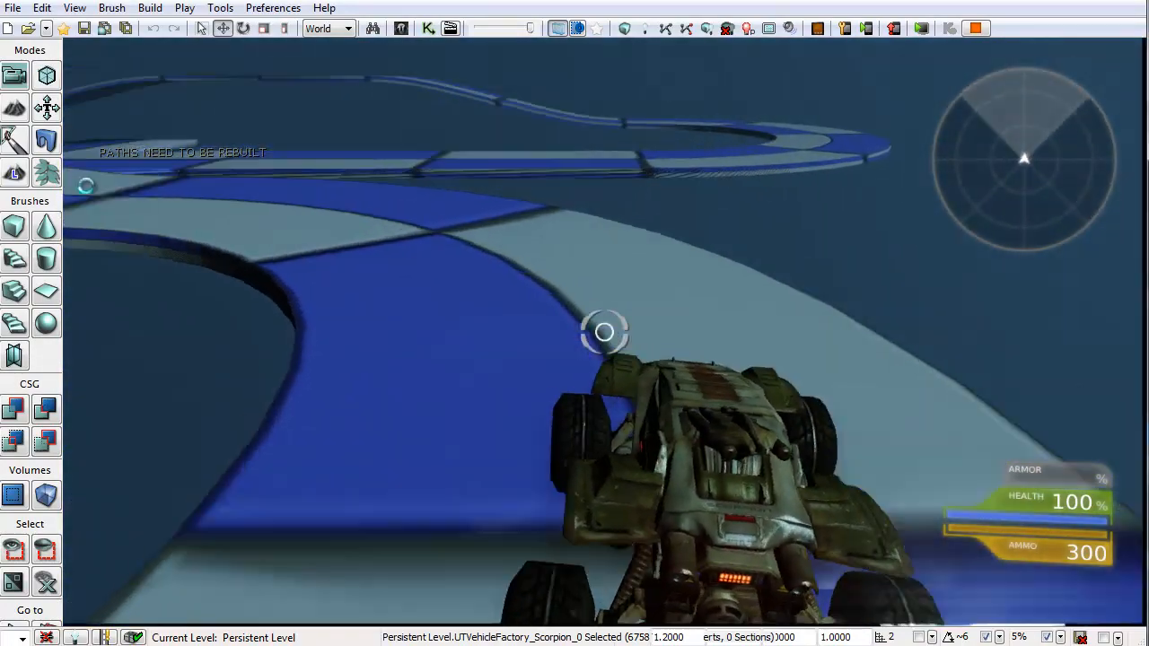
key(w)
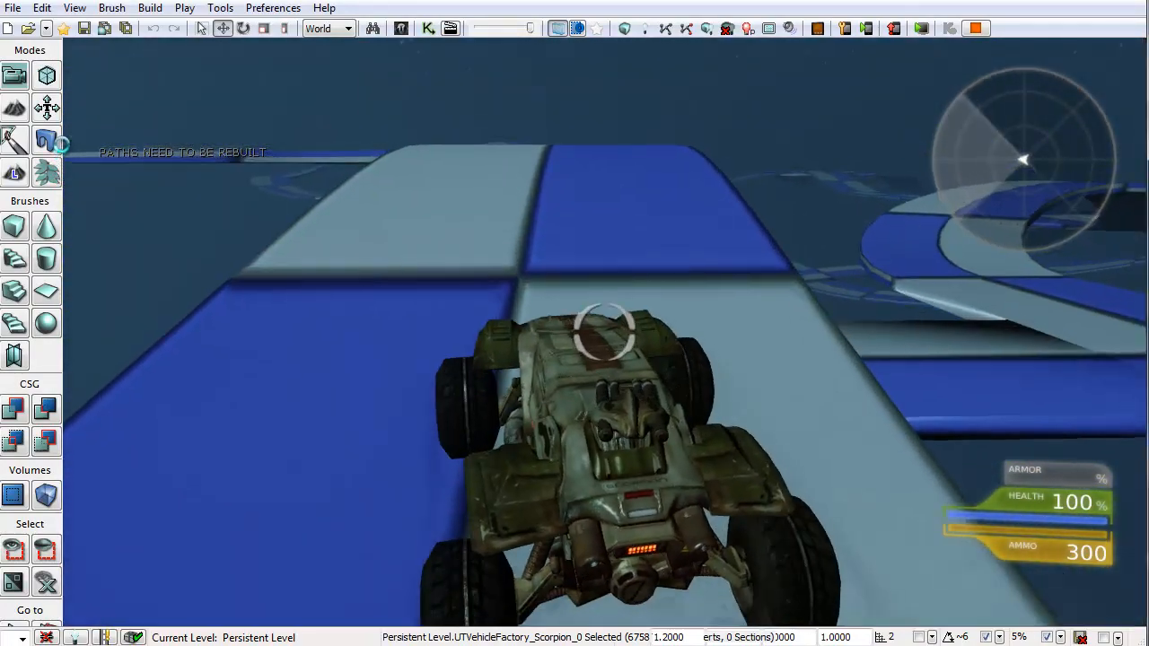
key(w)
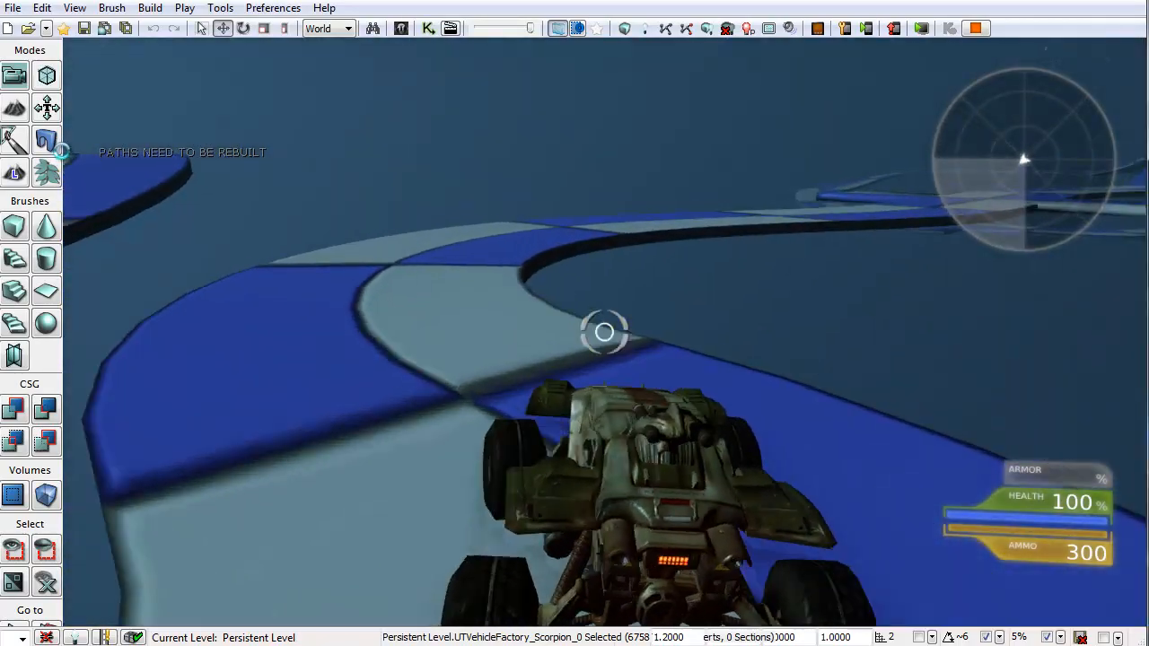
key(w)
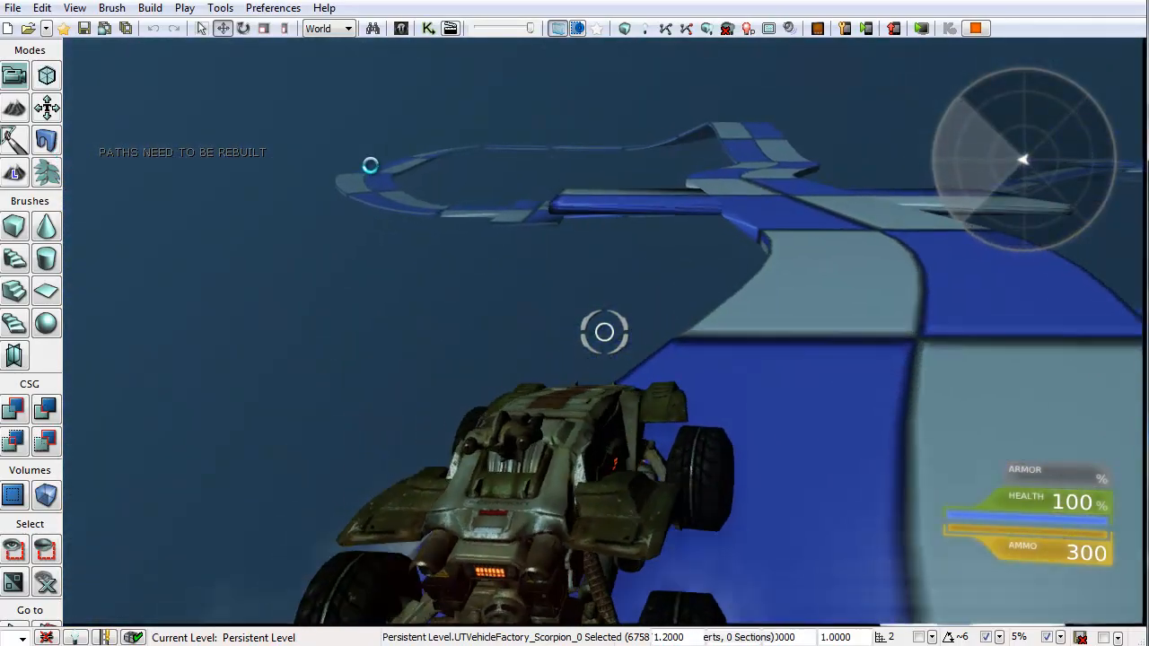
key(Escape)
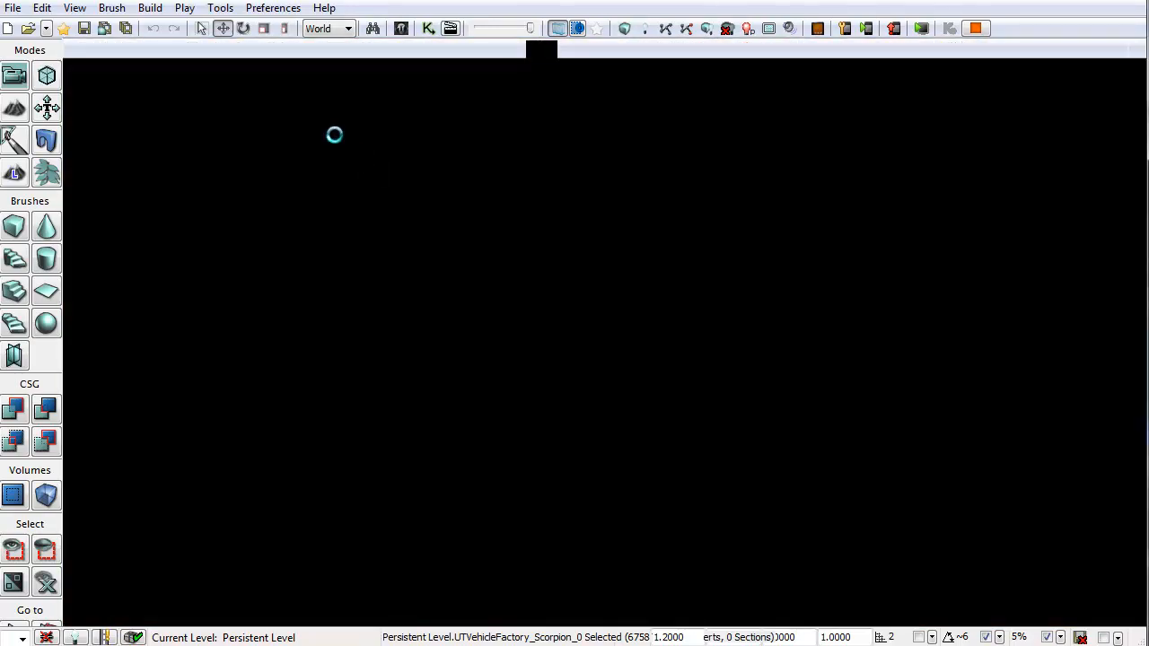
Step: Play the level in the viewport again to test the roads, then leave play mode
click(538, 49)
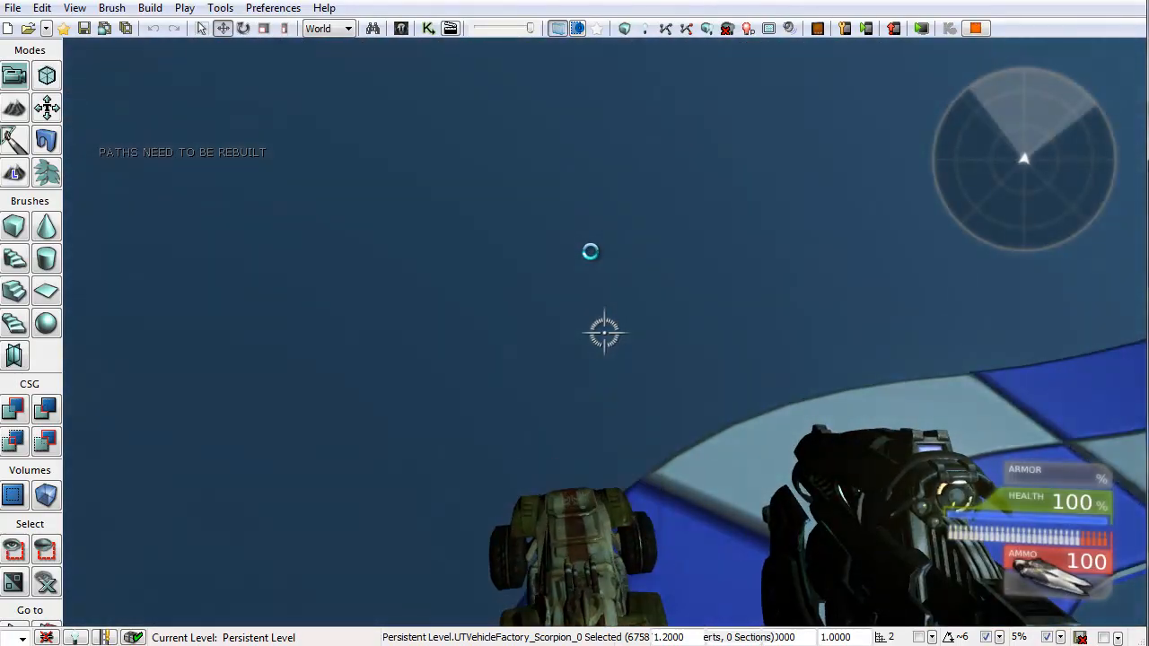
key(d)
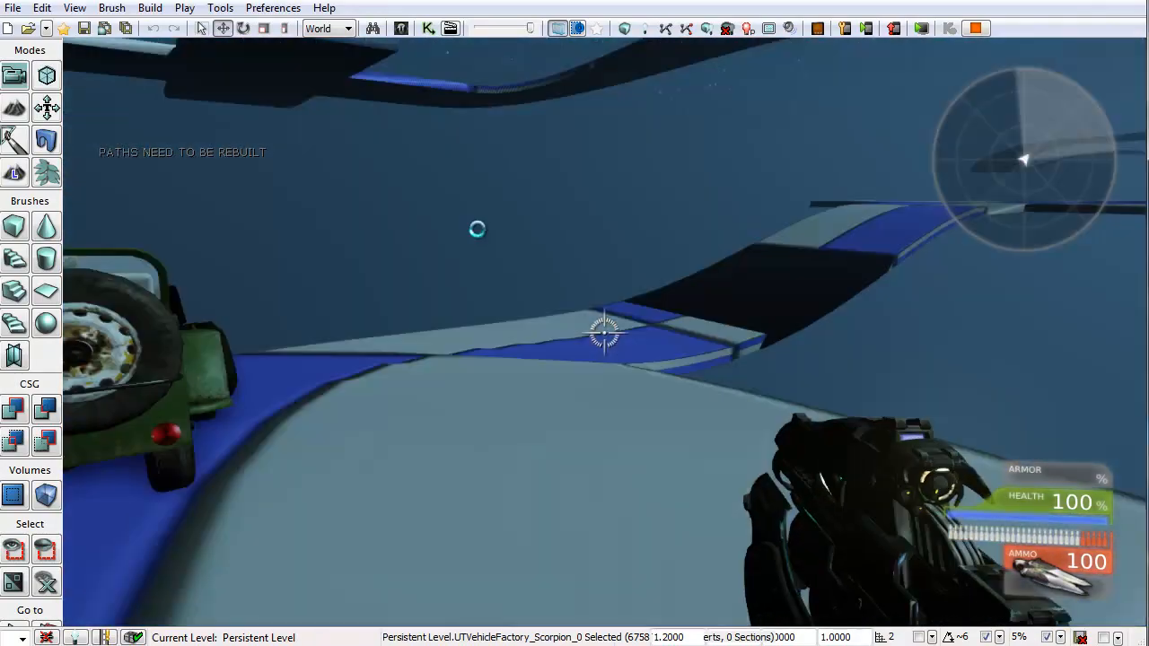
key(Escape)
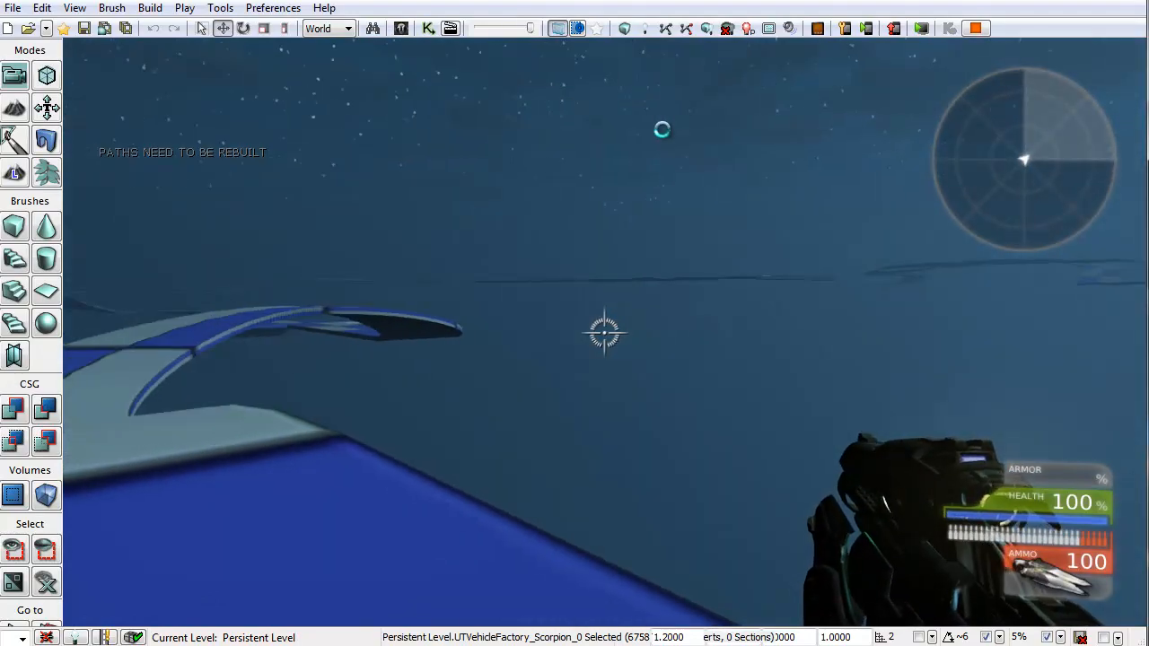
key(Escape)
click(545, 49)
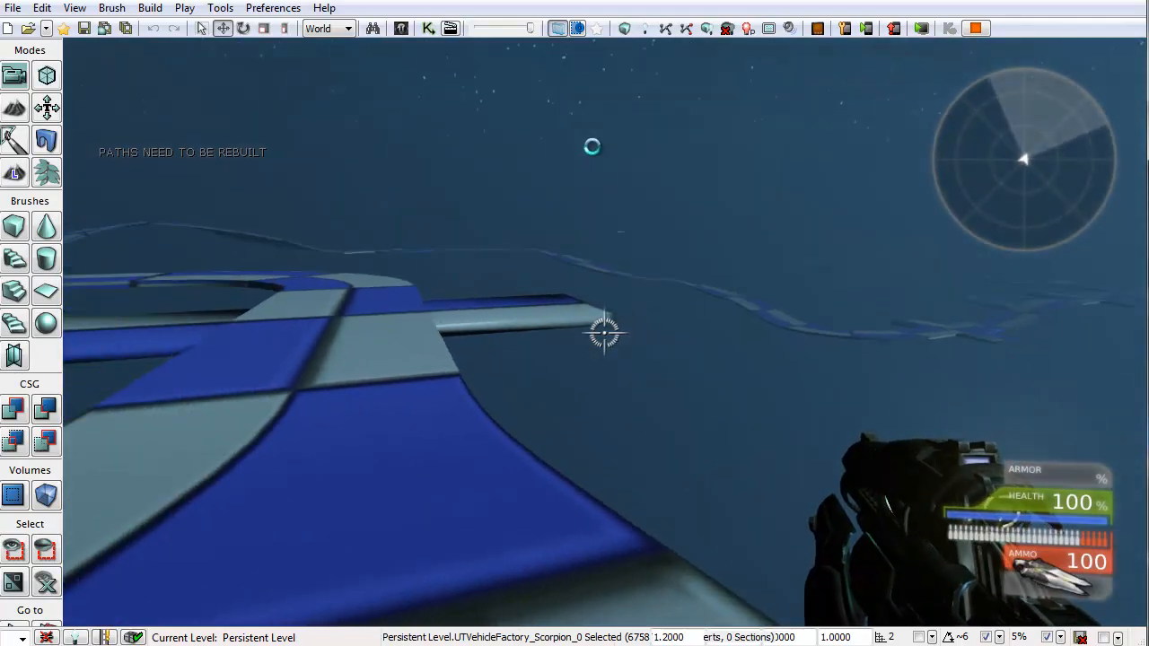
key(Escape)
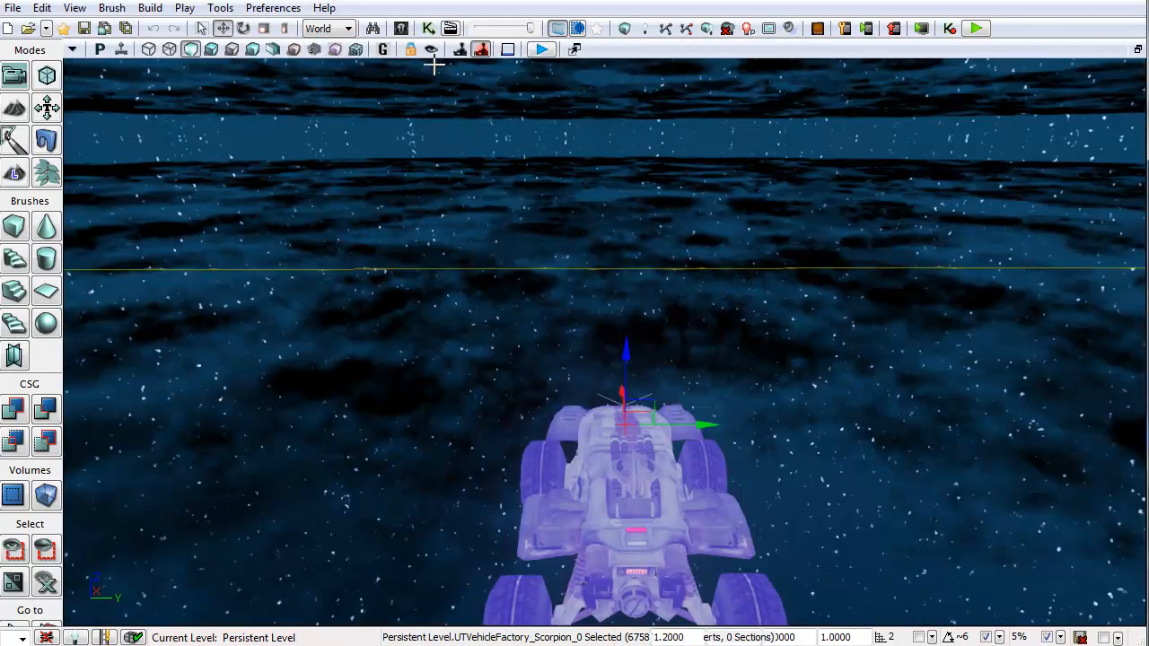
Step: Open the Content Browser on the RickShaw_Roads Mesh package with the search filter cleared and the window enlarged
click(450, 28)
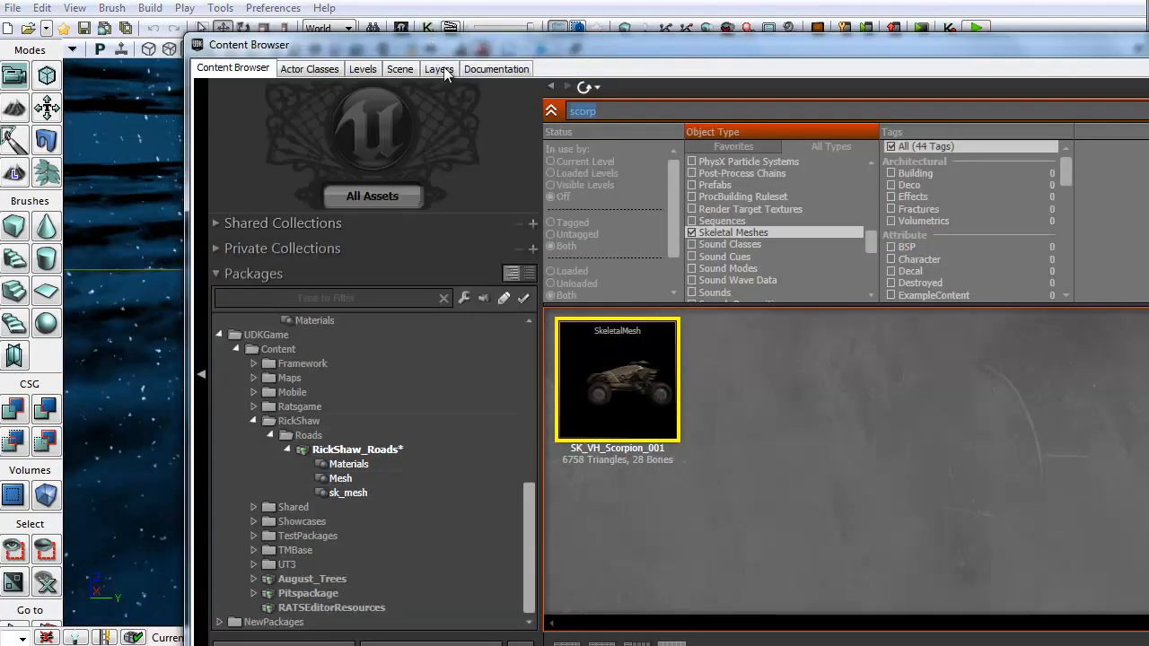
click(341, 480)
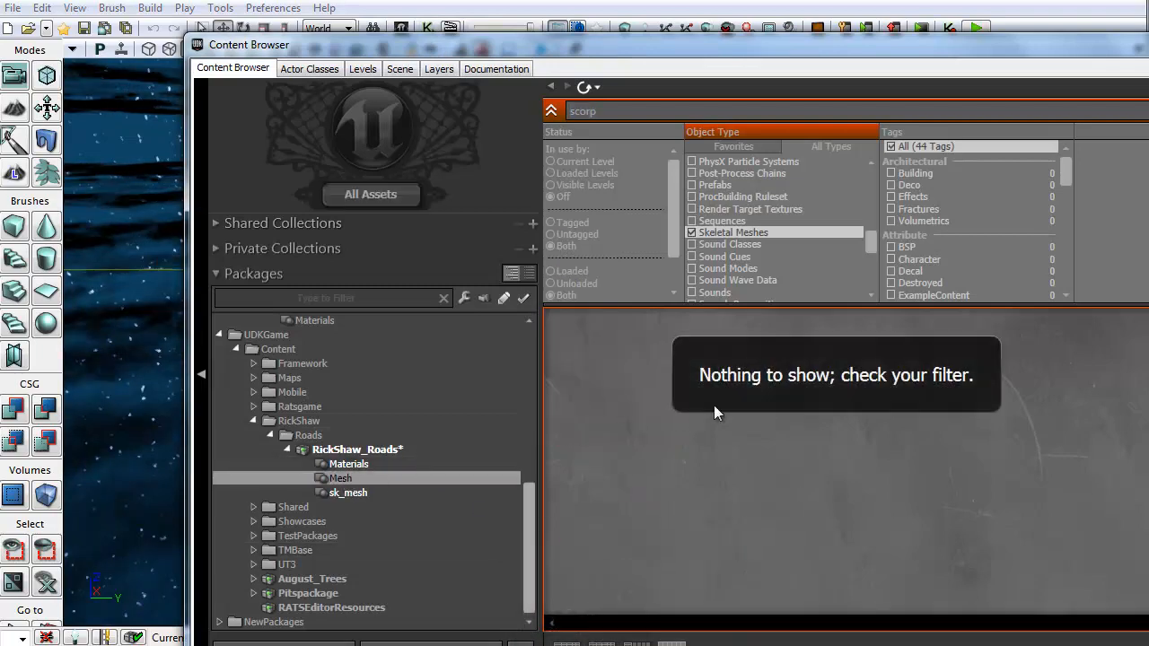
click(1148, 111)
drag(1148, 54, 979, 31)
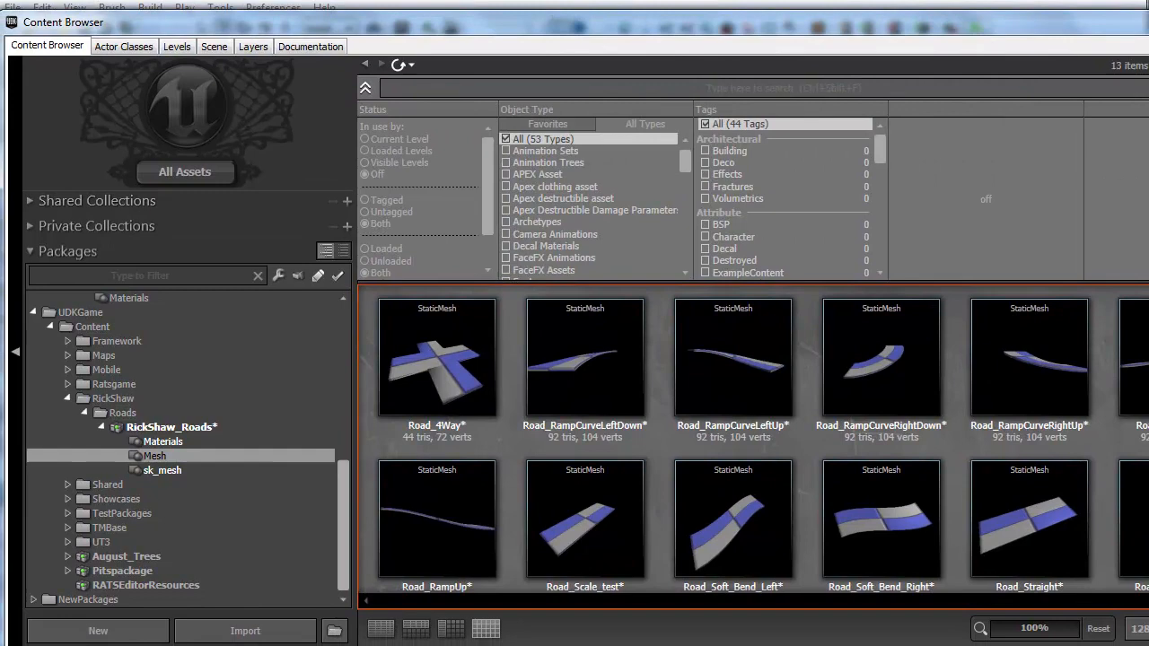
drag(1148, 301, 1118, 300)
Step: Open the Road_Straight static mesh in the mesh editor and orbit around it
click(700, 504)
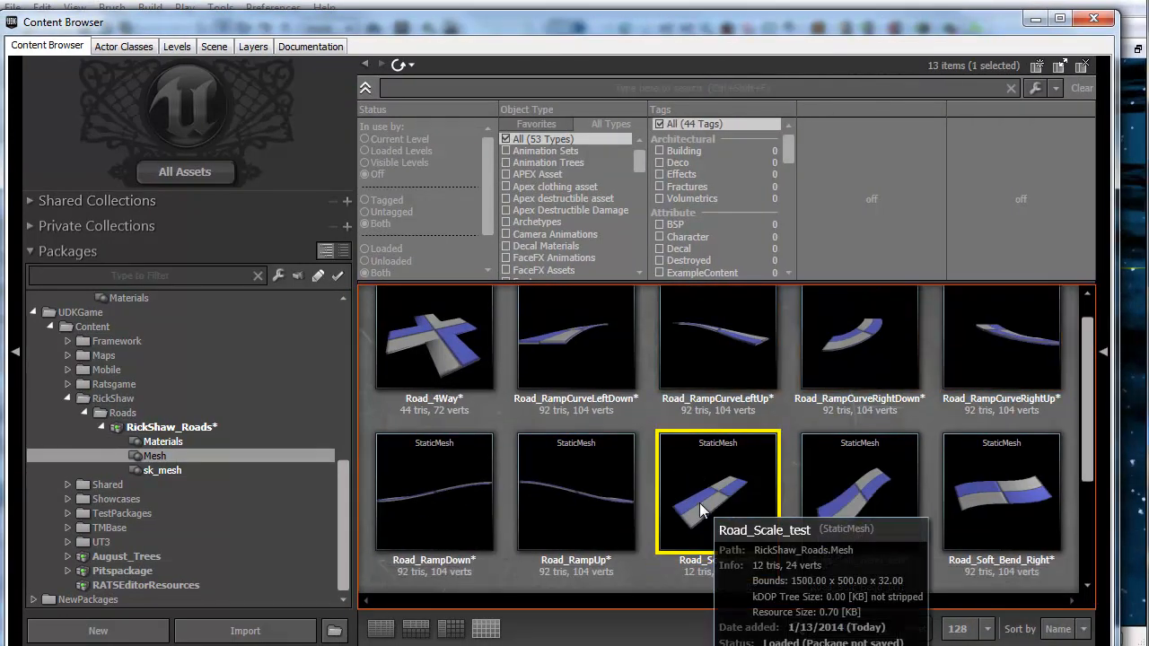
scroll(782, 564, down, 2)
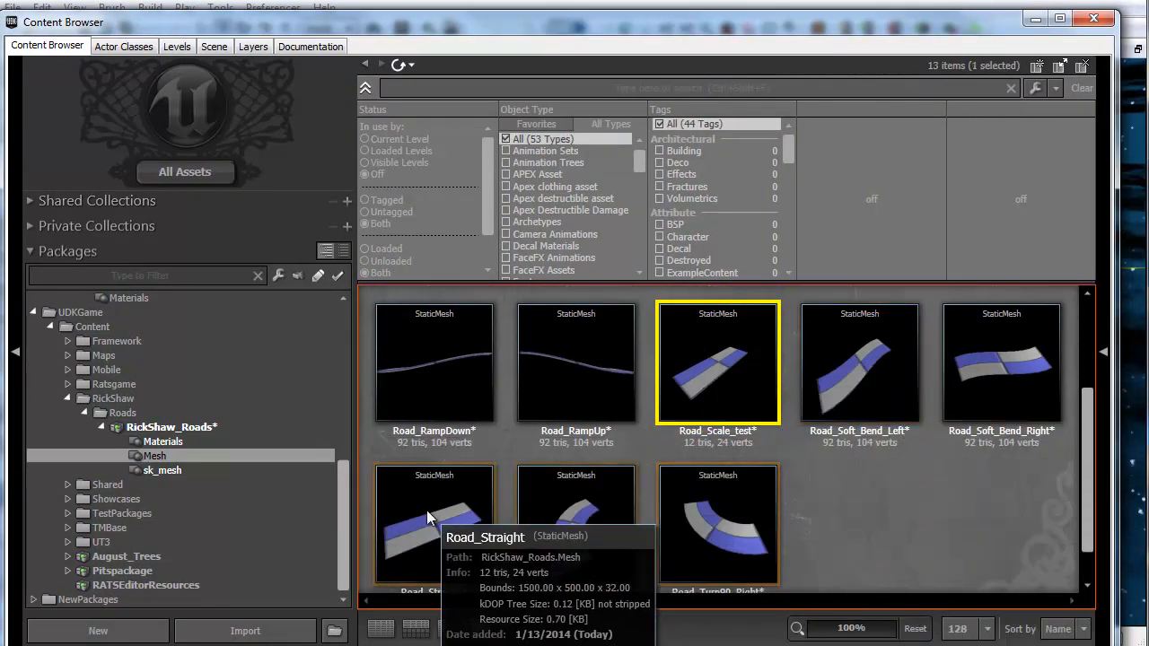
double_click(426, 510)
drag(470, 358, 414, 544)
drag(476, 356, 374, 347)
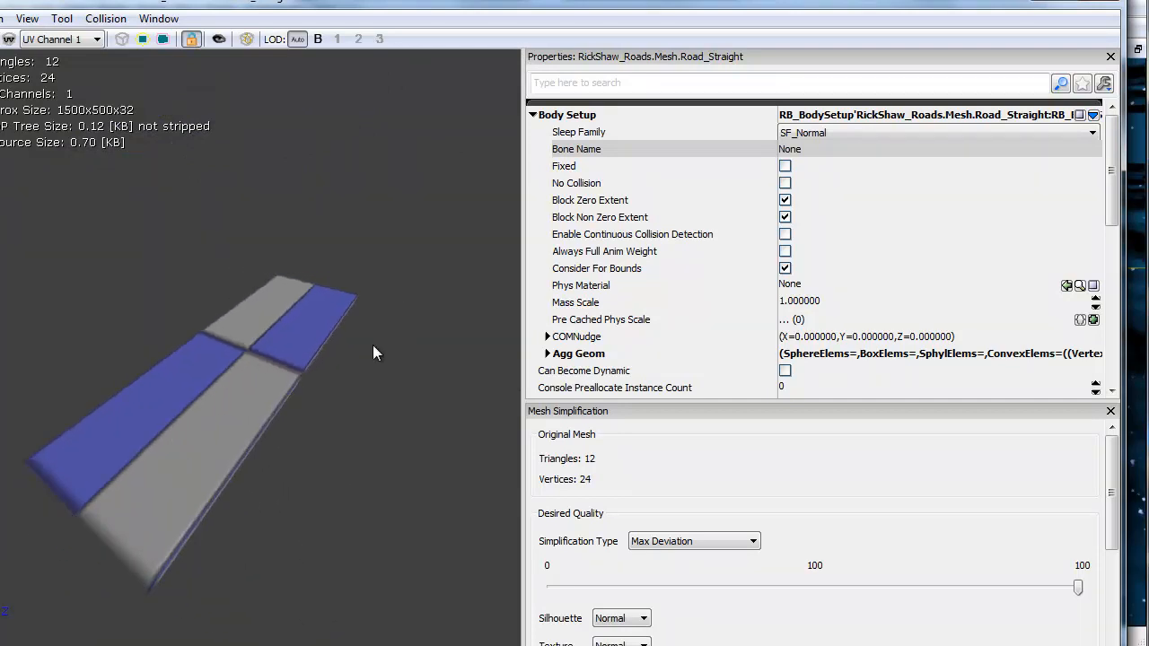
drag(149, 476, 157, 471)
drag(128, 430, 481, 193)
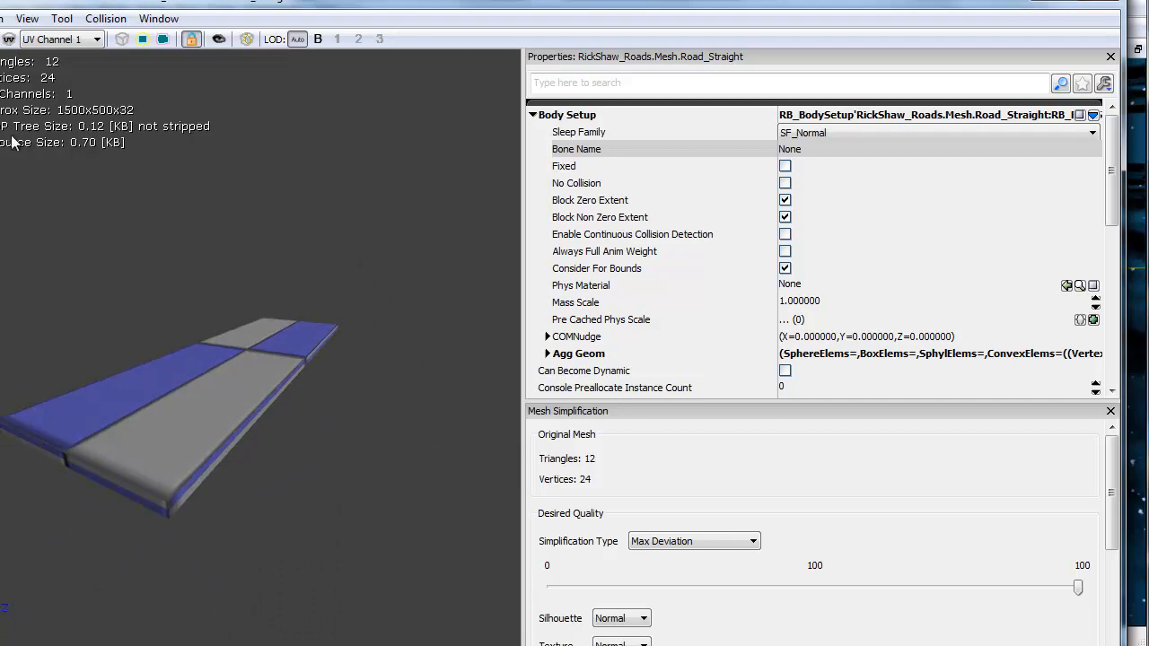
Step: Show the Road_Straight collision in the preview, inspect it, and close the mesh editor
click(165, 39)
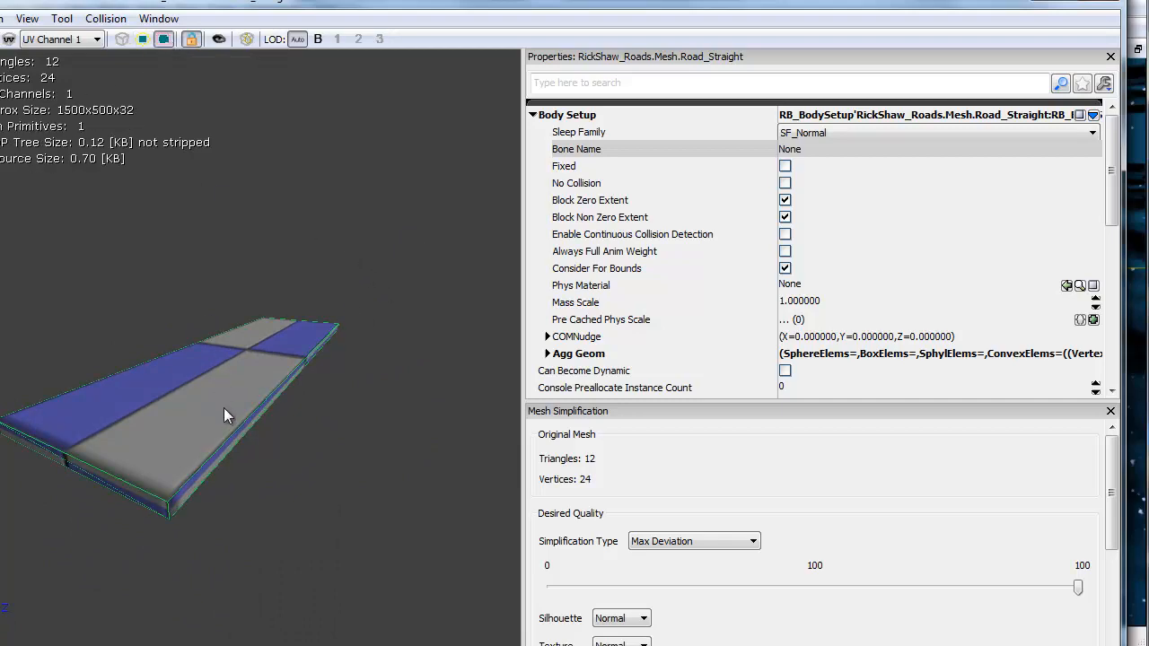
drag(224, 407, 305, 325)
click(1103, 4)
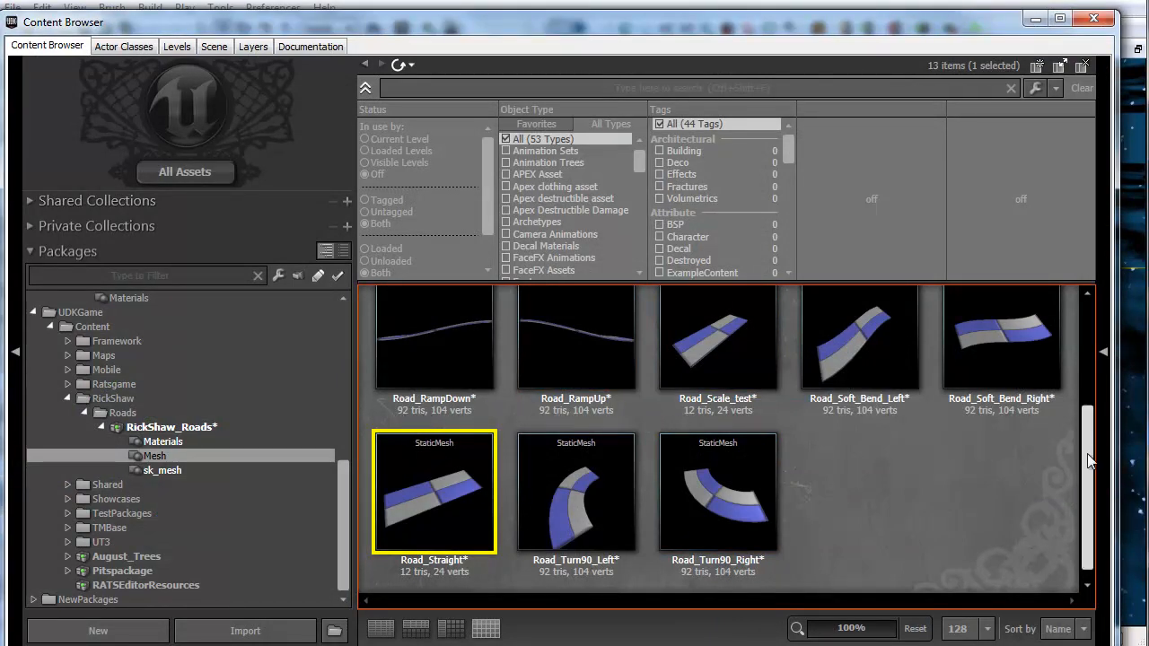
Step: Open the Road_RampCurveLeftUp static mesh in the mesh editor and orbit to inspect it
drag(1089, 460, 1093, 340)
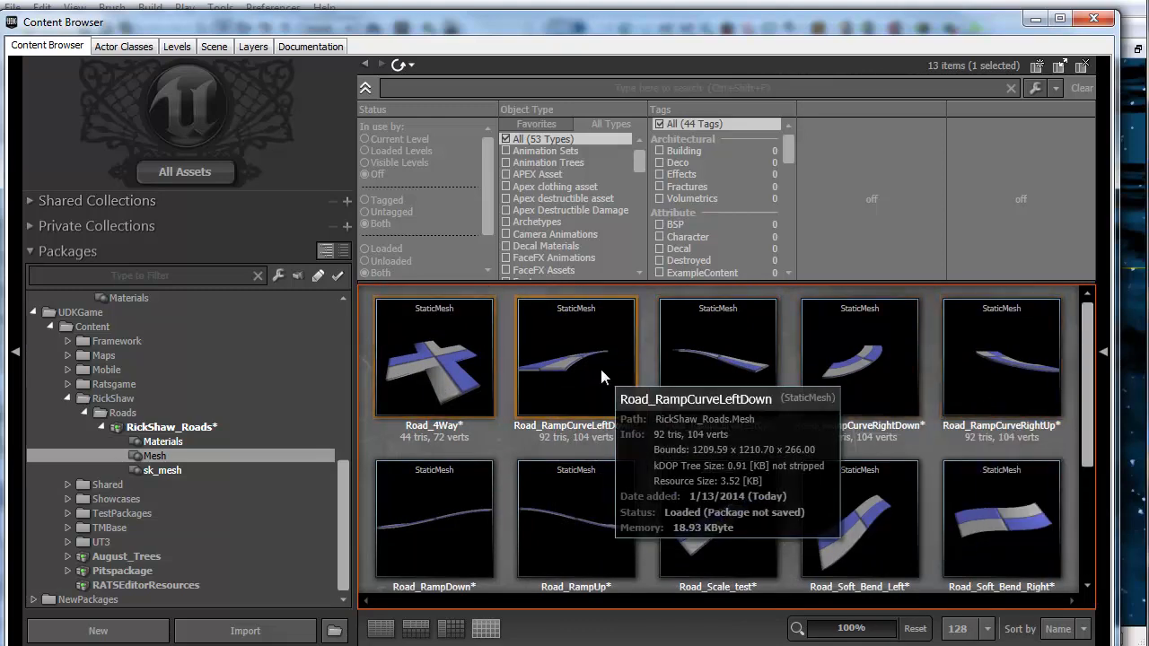
double_click(743, 344)
drag(187, 457, 233, 460)
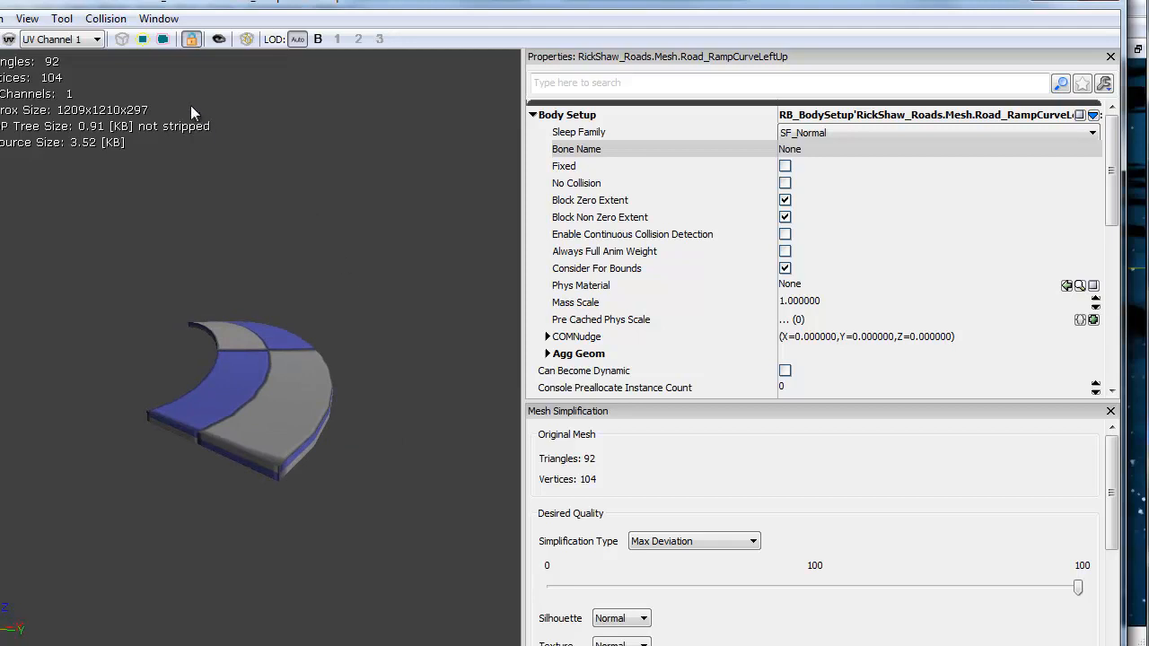
drag(249, 186, 390, 75)
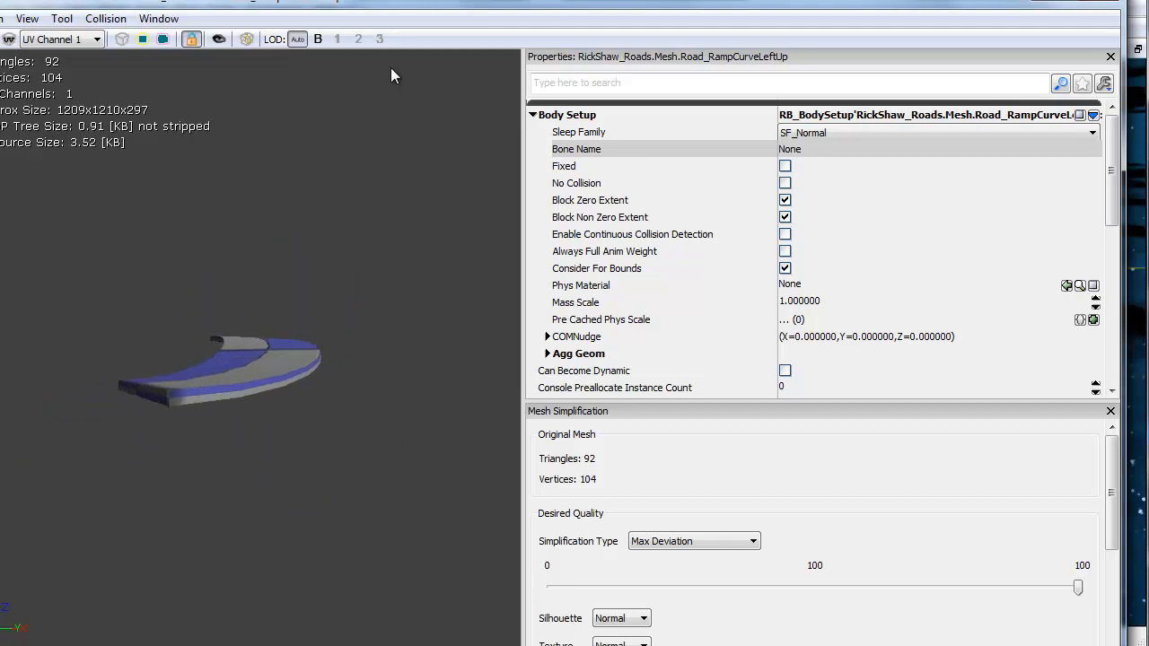
drag(520, 93, 287, 133)
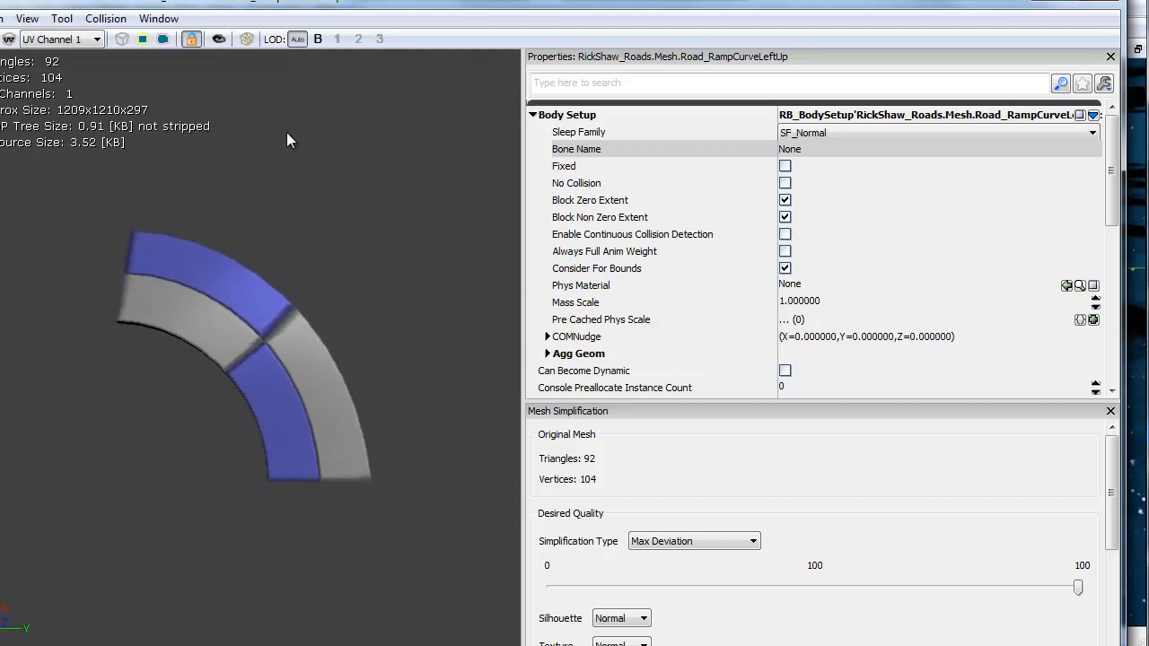
Step: Switch to 3ds Max, select the Road_RampCurveLeftUp piece and hide all unselected objects
click(1099, 3)
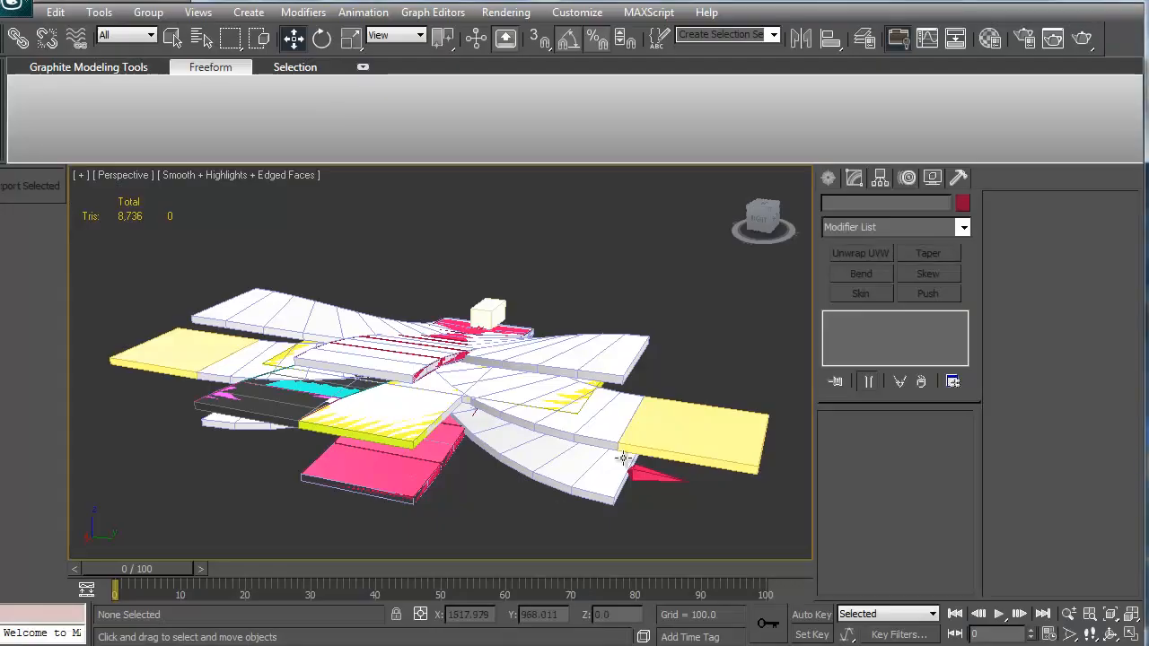
alt+middle_drag(623, 459, 526, 341)
click(549, 325)
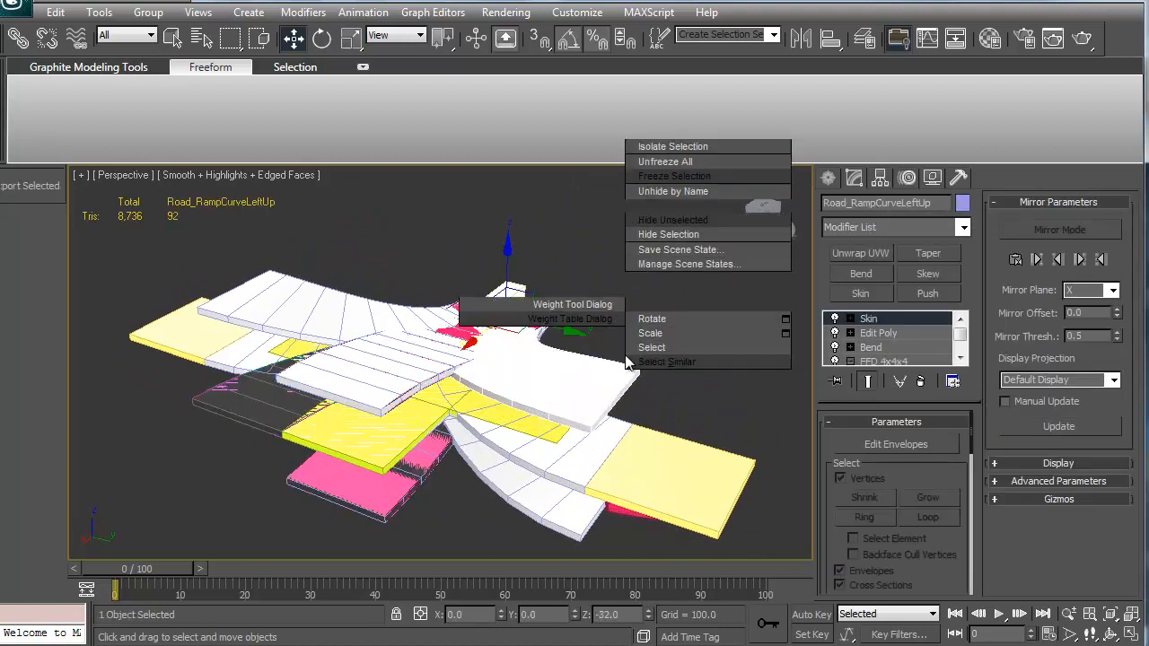
click(667, 216)
alt+middle_drag(508, 309, 485, 329)
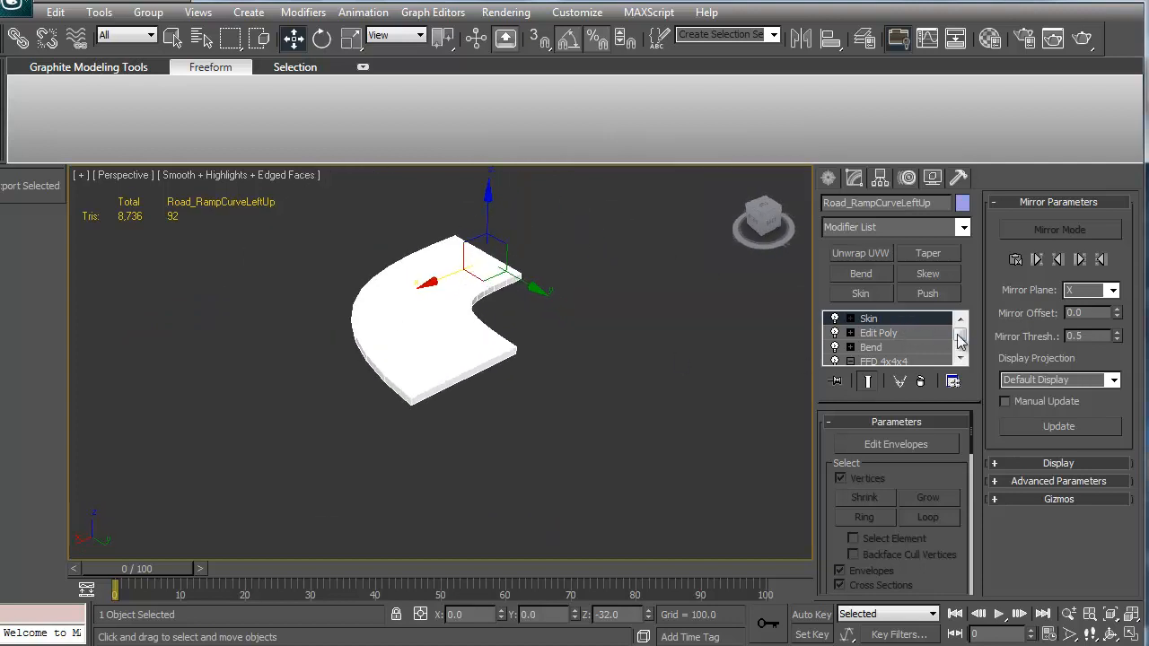
Step: Inspect the ramp curve's modifier stack and base parameters, then unhide all objects
click(854, 348)
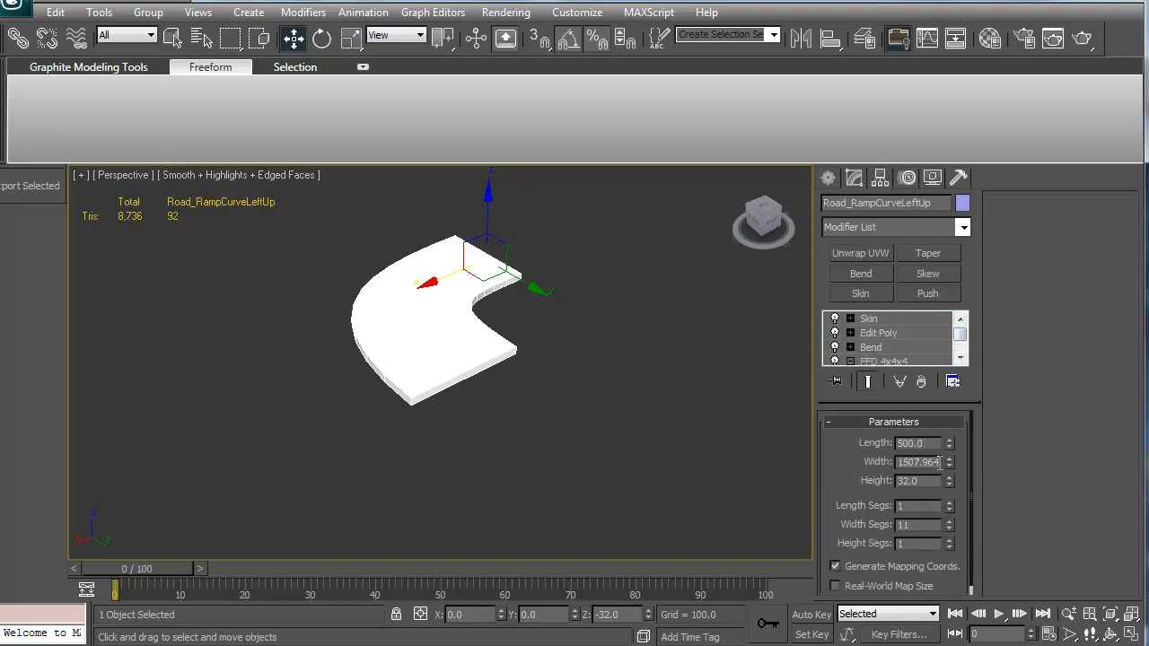
alt+middle_drag(647, 370, 633, 409)
right_click(675, 330)
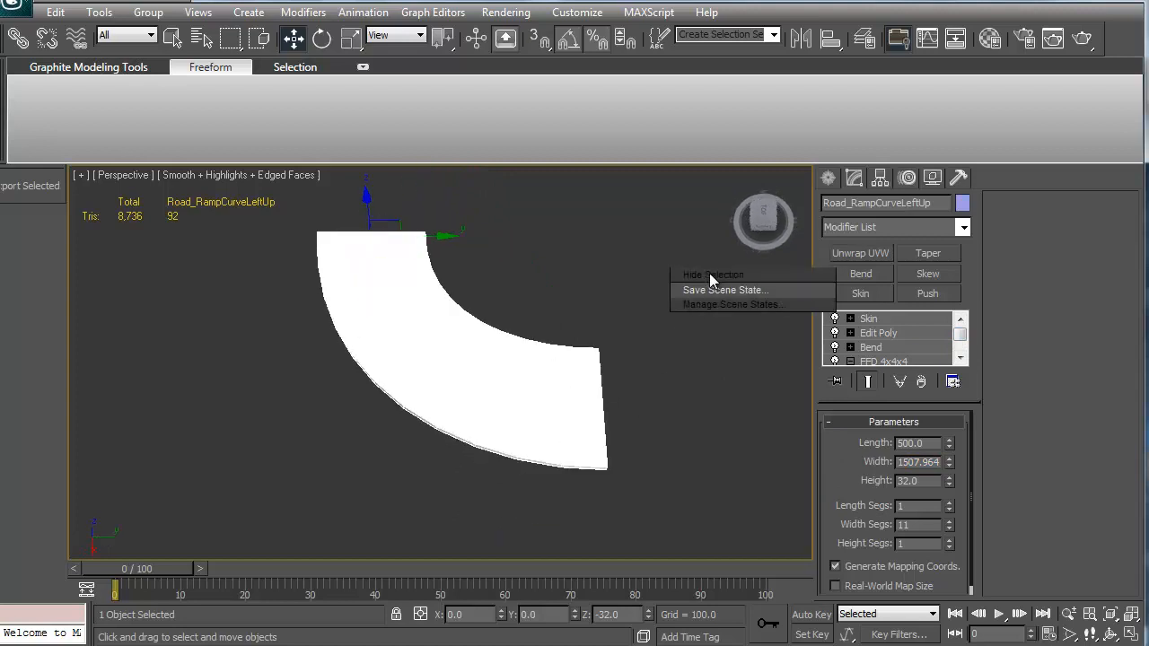
click(715, 244)
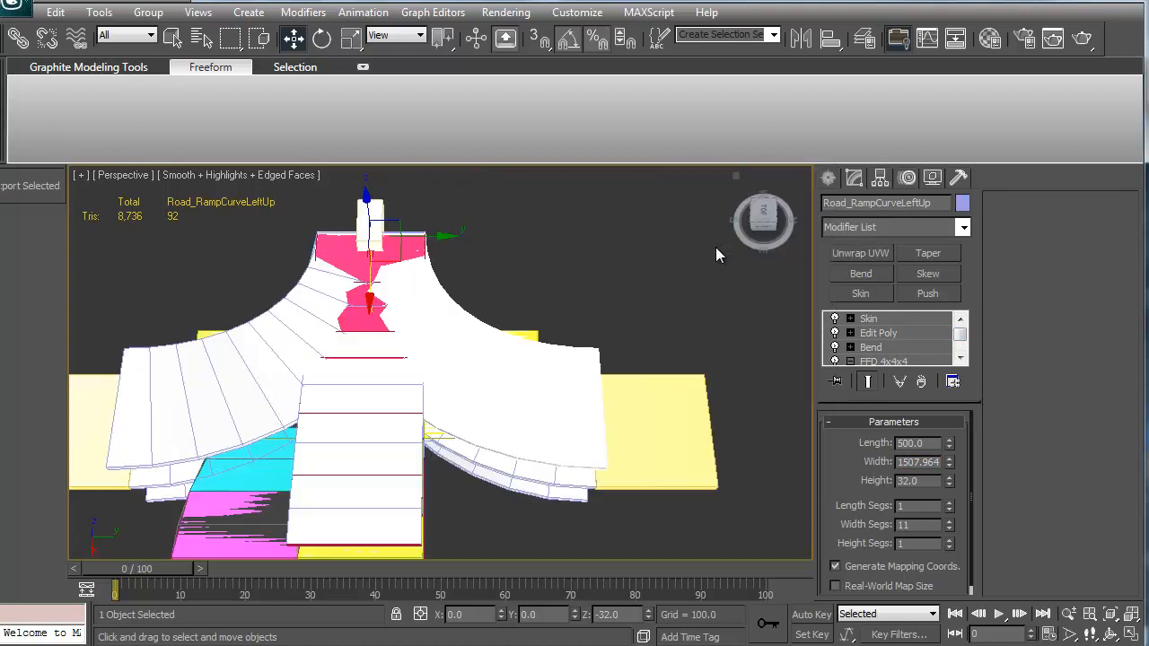
Step: Select the curved road and its square end box, and hide everything else
click(616, 419)
alt+middle_drag(649, 456, 598, 369)
click(616, 431)
ctrl+click(522, 407)
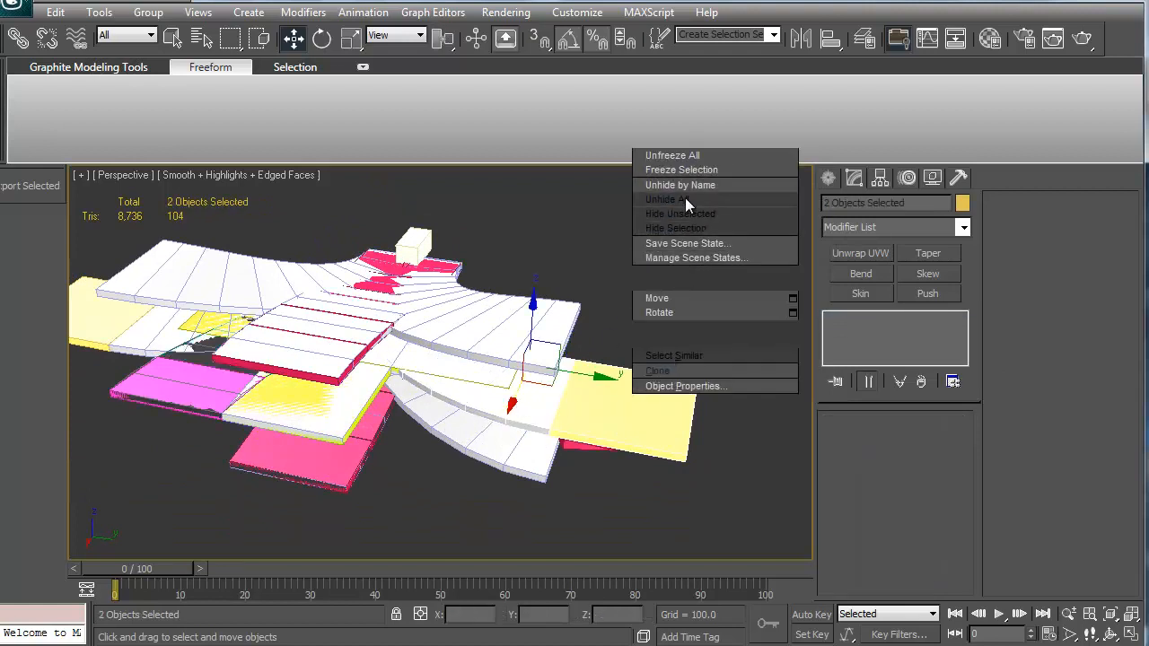
click(686, 213)
alt+middle_drag(593, 279, 626, 405)
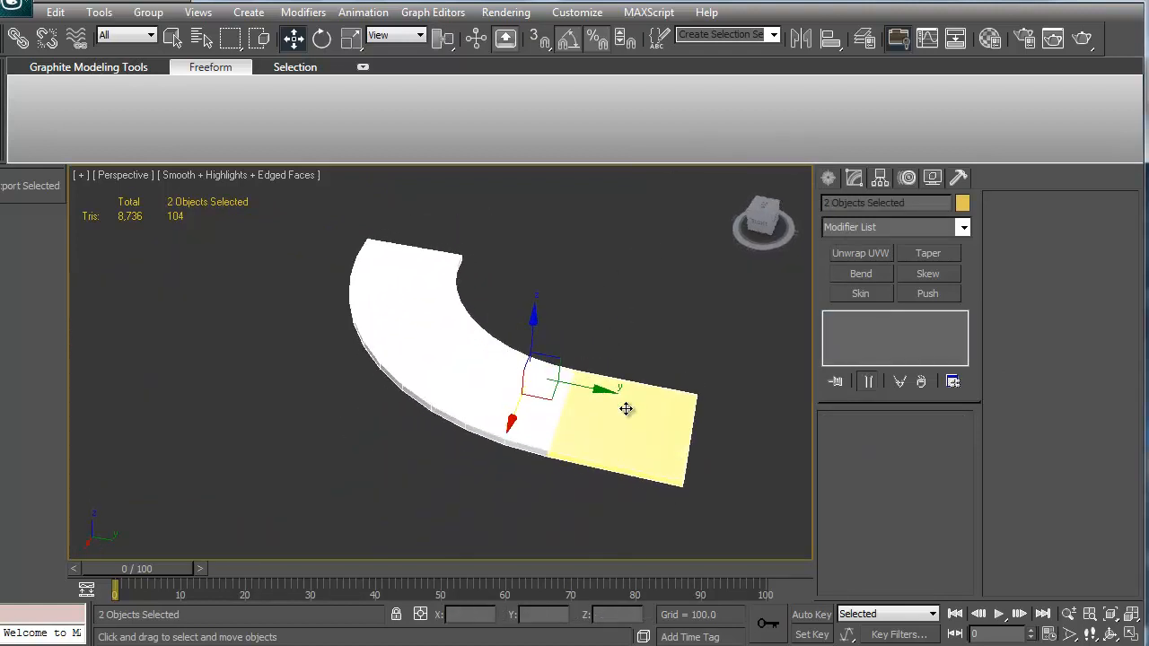
Step: Compare the parameters of the end box Box003 and the Road_Turn90_Left curve
click(625, 405)
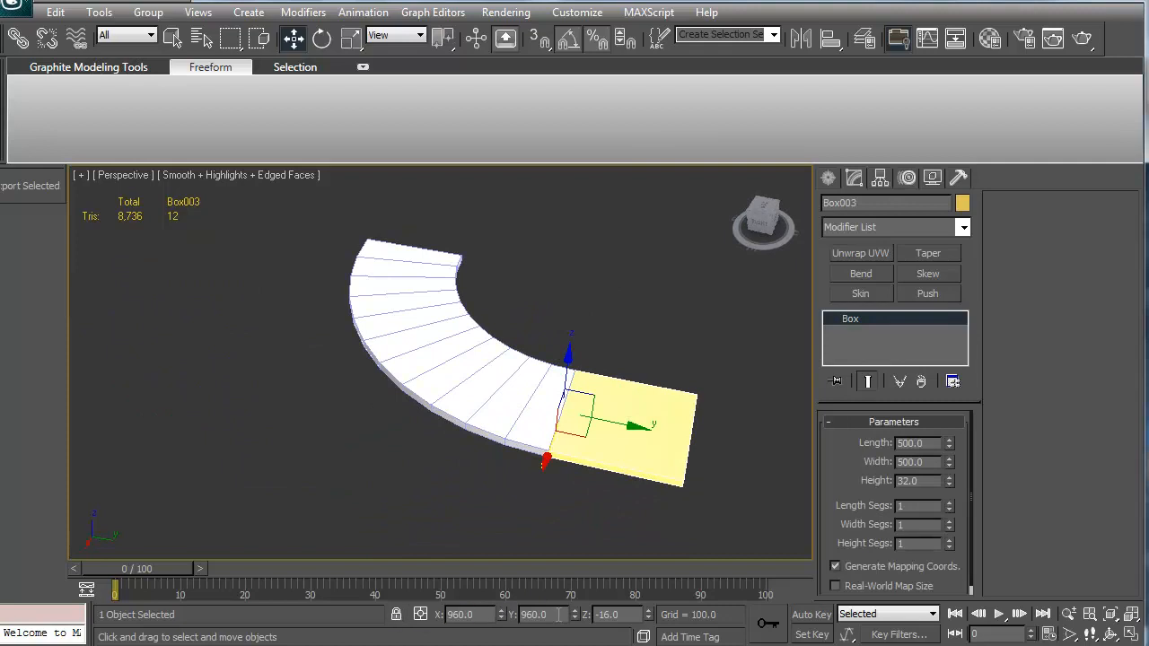
alt+middle_drag(507, 517, 438, 365)
click(438, 365)
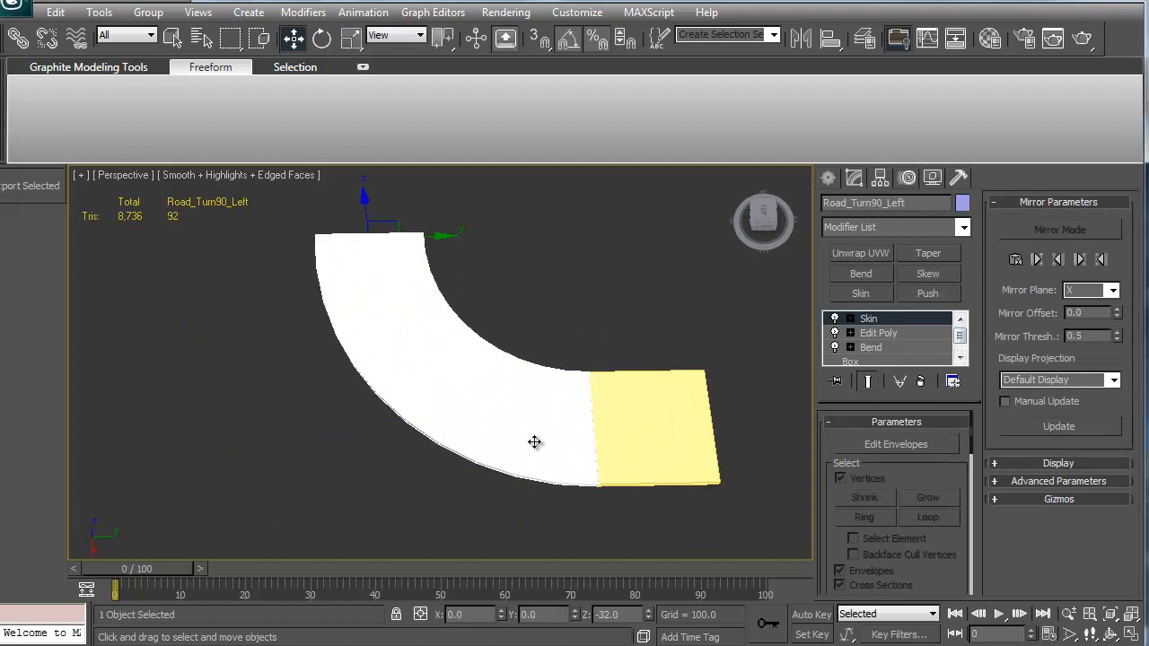
alt+middle_drag(534, 442, 662, 469)
click(661, 470)
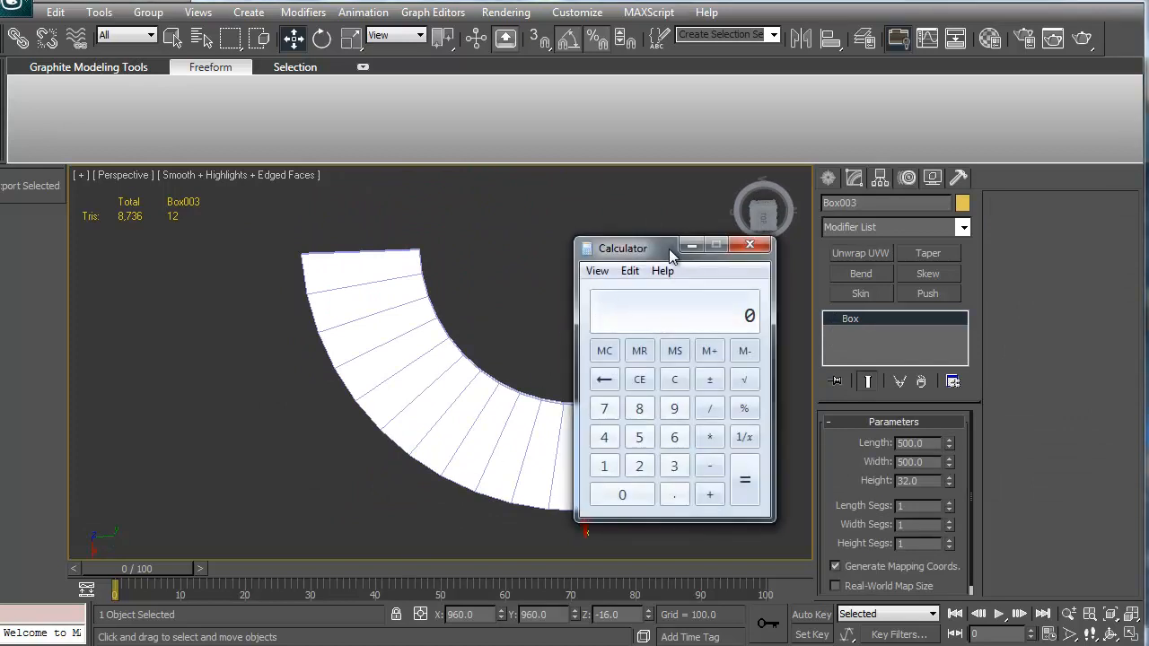
Step: Compute a value with pi (3.14) in the Windows Calculator and close it
drag(659, 247, 259, 233)
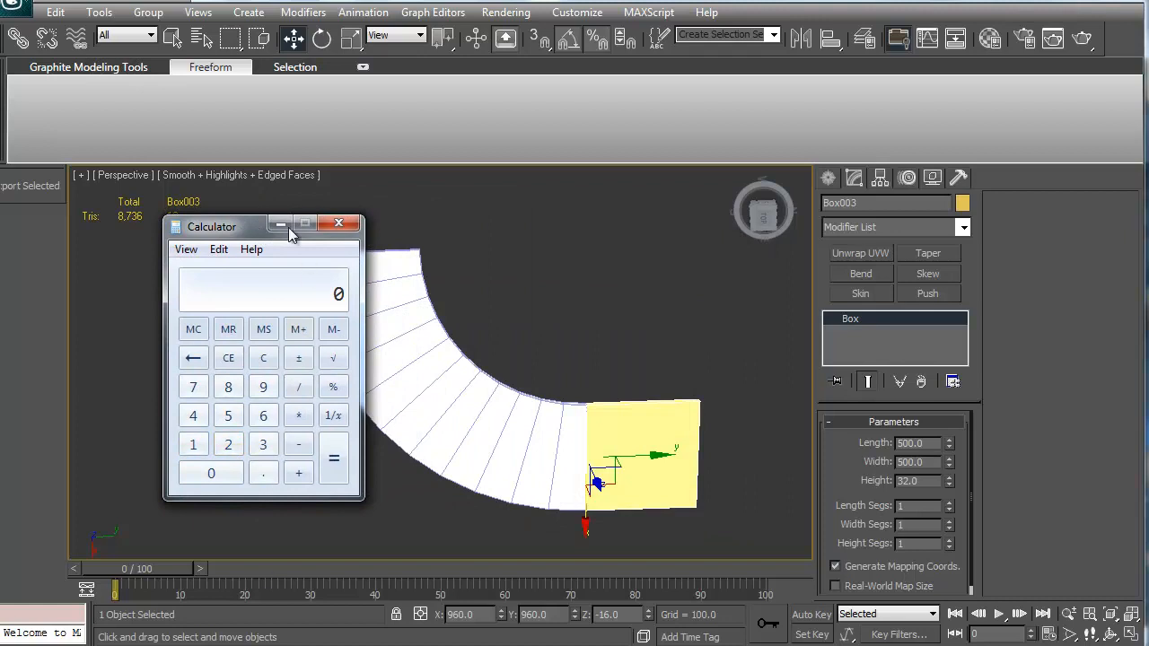
drag(239, 233, 517, 224)
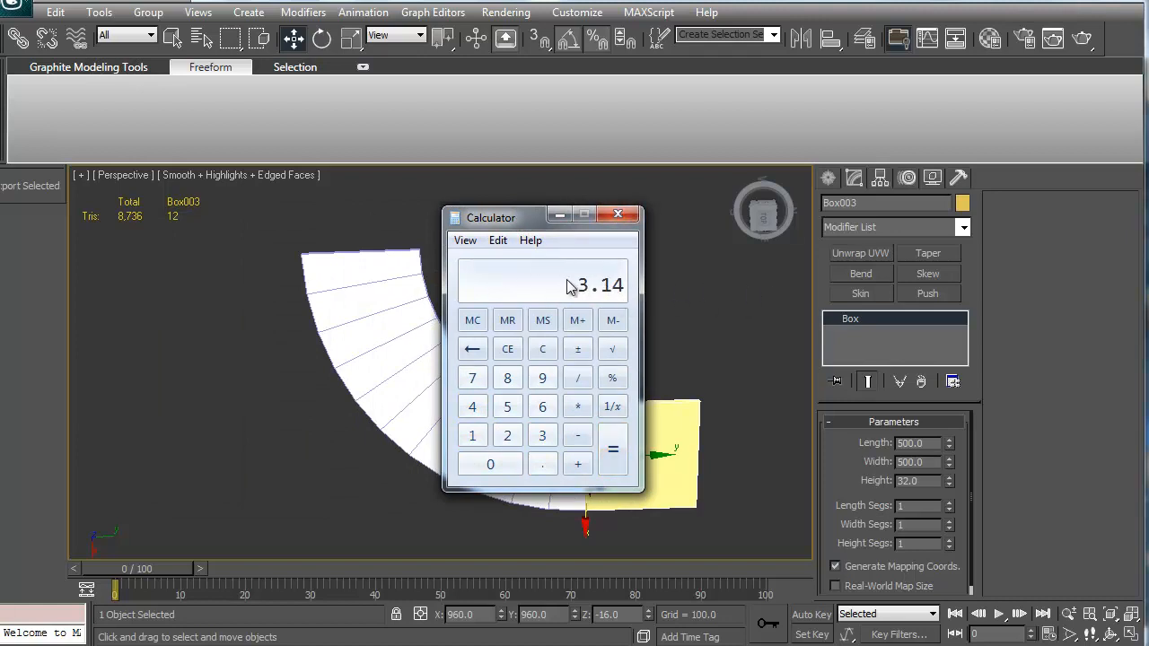
click(617, 215)
Step: Orbit around the curved road and its end box, selecting each to inspect them
alt+middle_drag(612, 402, 486, 386)
click(485, 386)
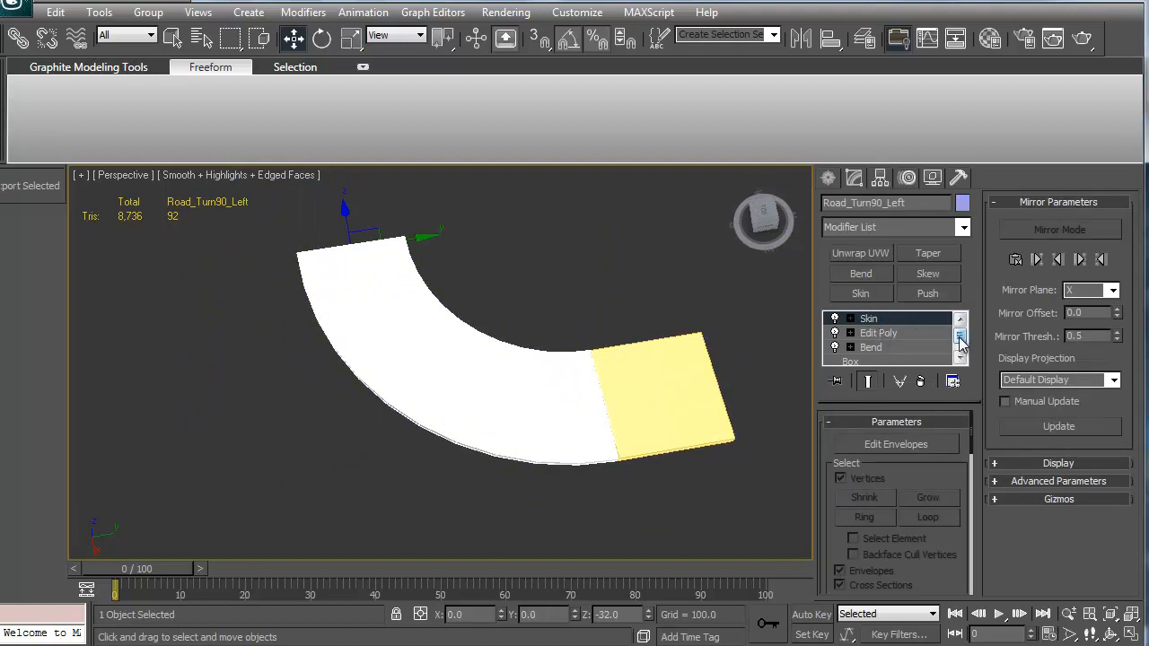
click(658, 369)
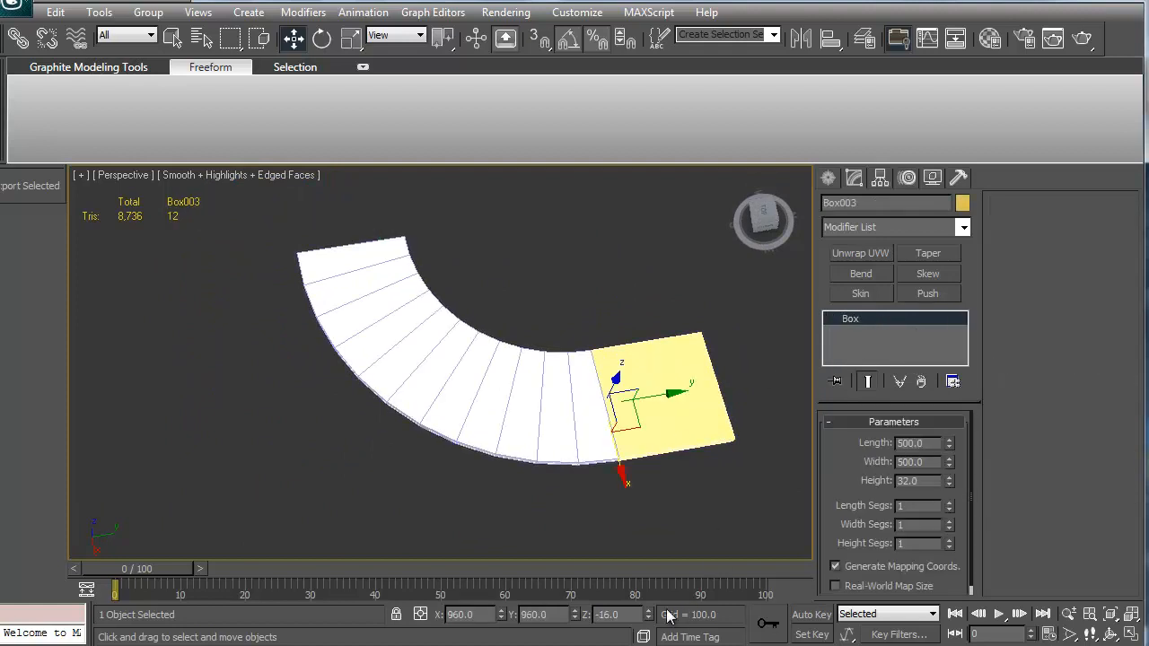
alt+middle_drag(558, 475, 502, 473)
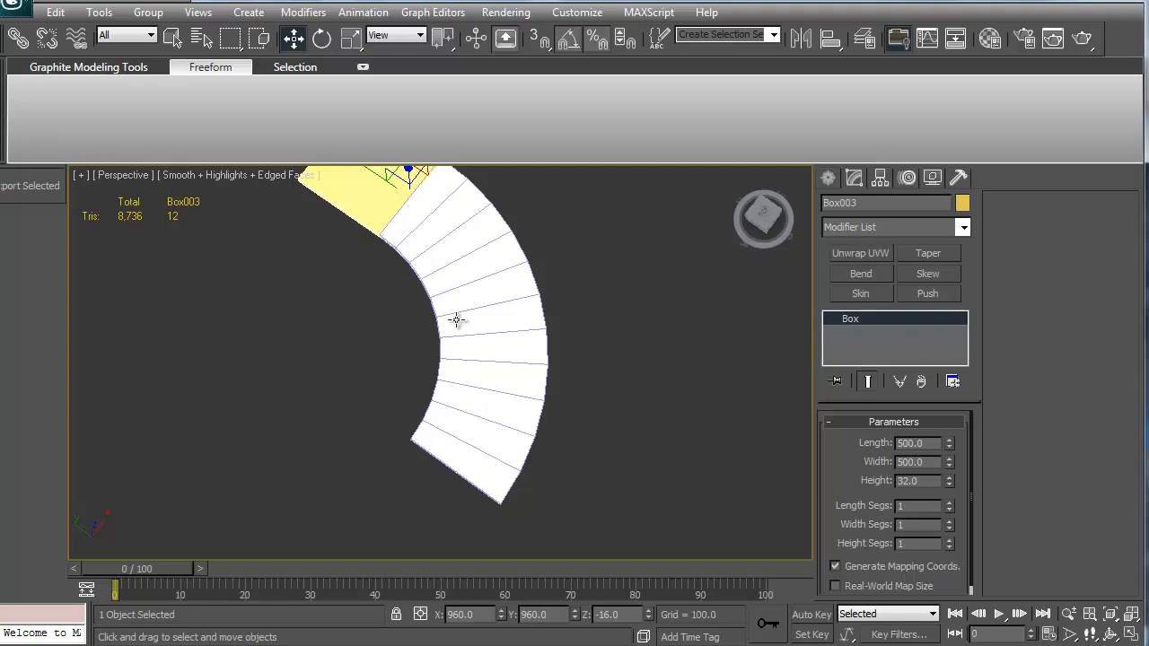
mouse_move(456, 320)
alt+middle_down()
mouse_move(434, 344)
mouse_move(354, 377)
mouse_move(466, 332)
mouse_move(569, 262)
mouse_move(451, 303)
alt+middle_up()
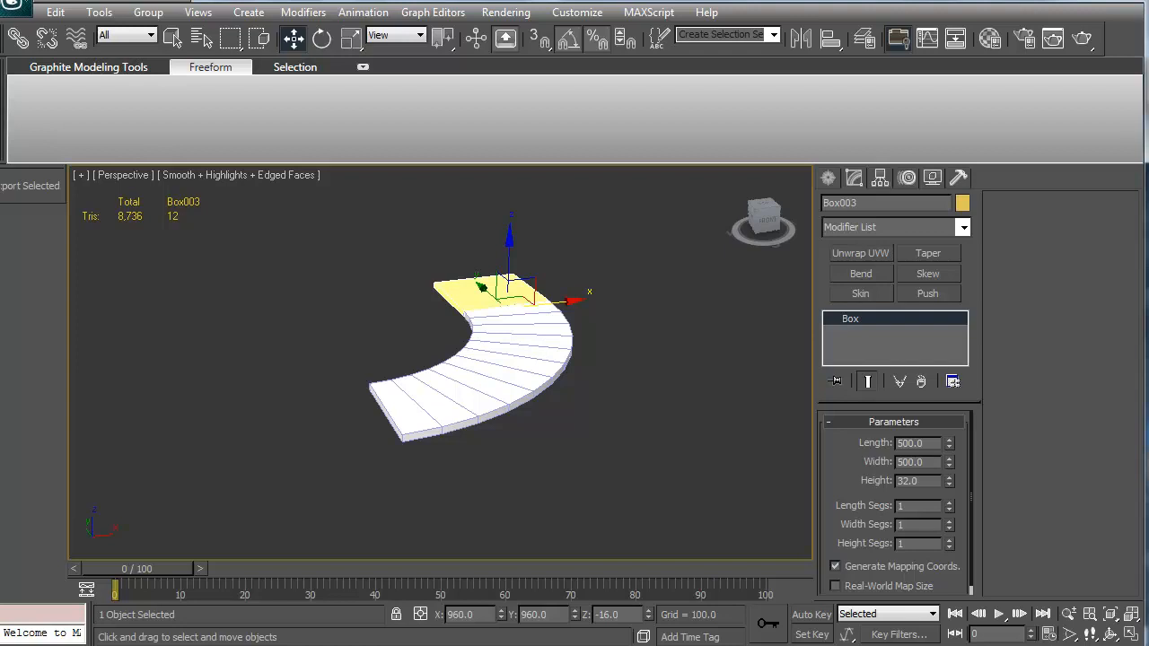
alt+middle_drag(507, 459, 539, 379)
click(539, 378)
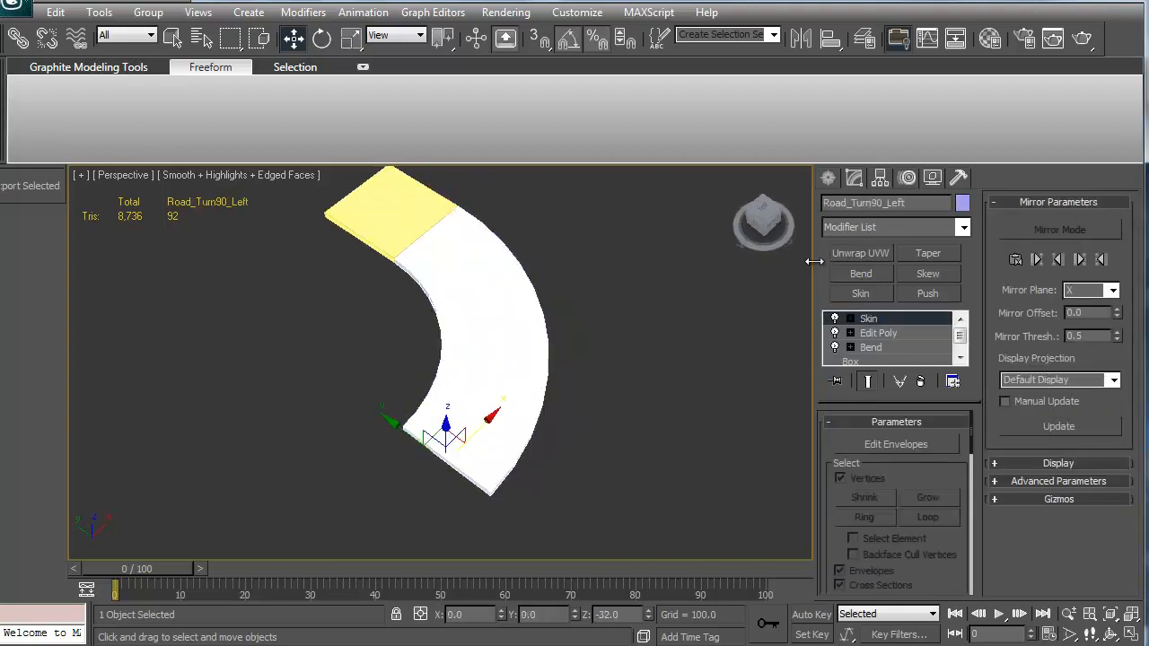
Step: Unhide all objects and zoom in on the road junction
right_click(610, 399)
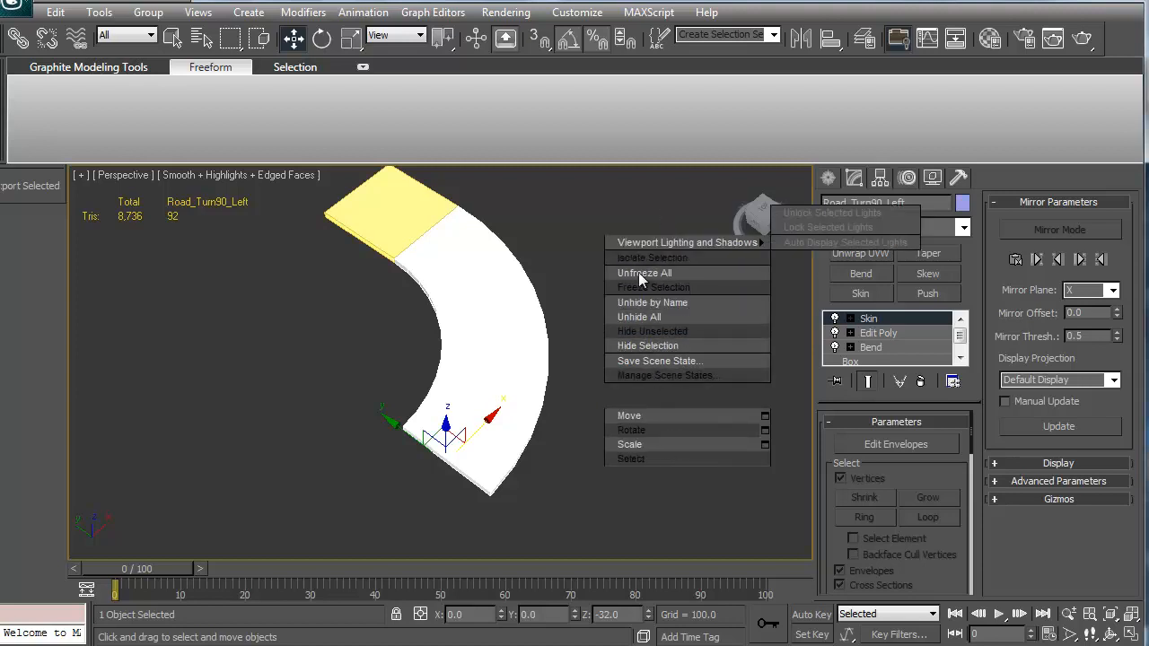
click(639, 281)
right_click(631, 282)
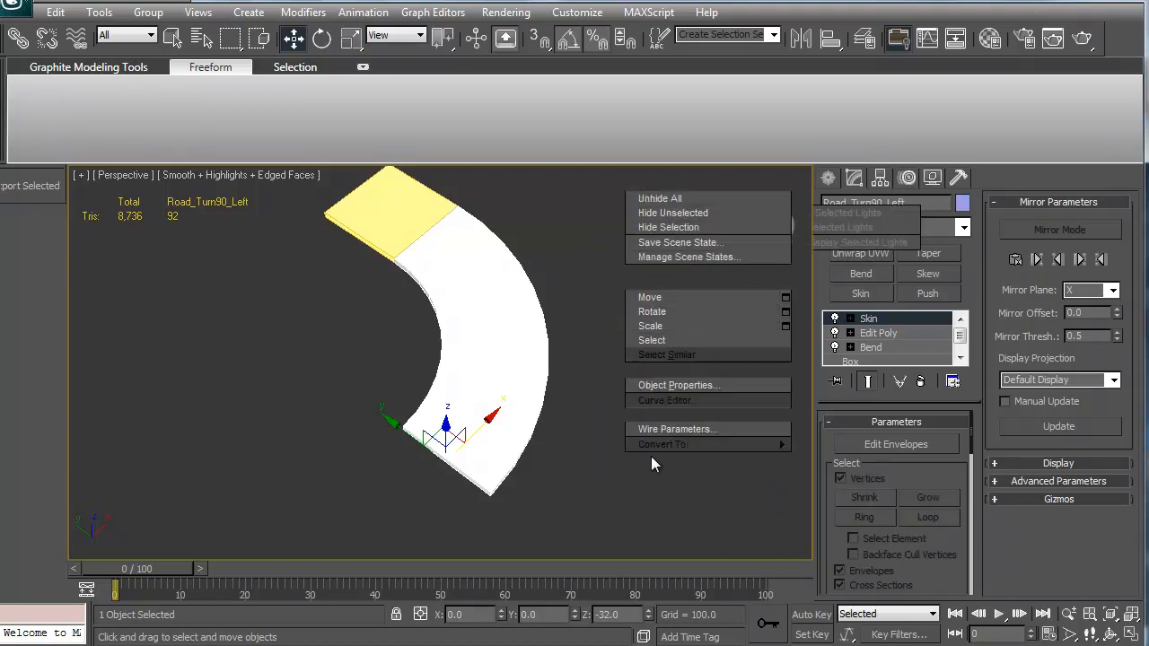
click(676, 215)
alt+middle_drag(676, 215, 364, 340)
scroll(363, 341, up, 4)
middle_drag(371, 289, 398, 327)
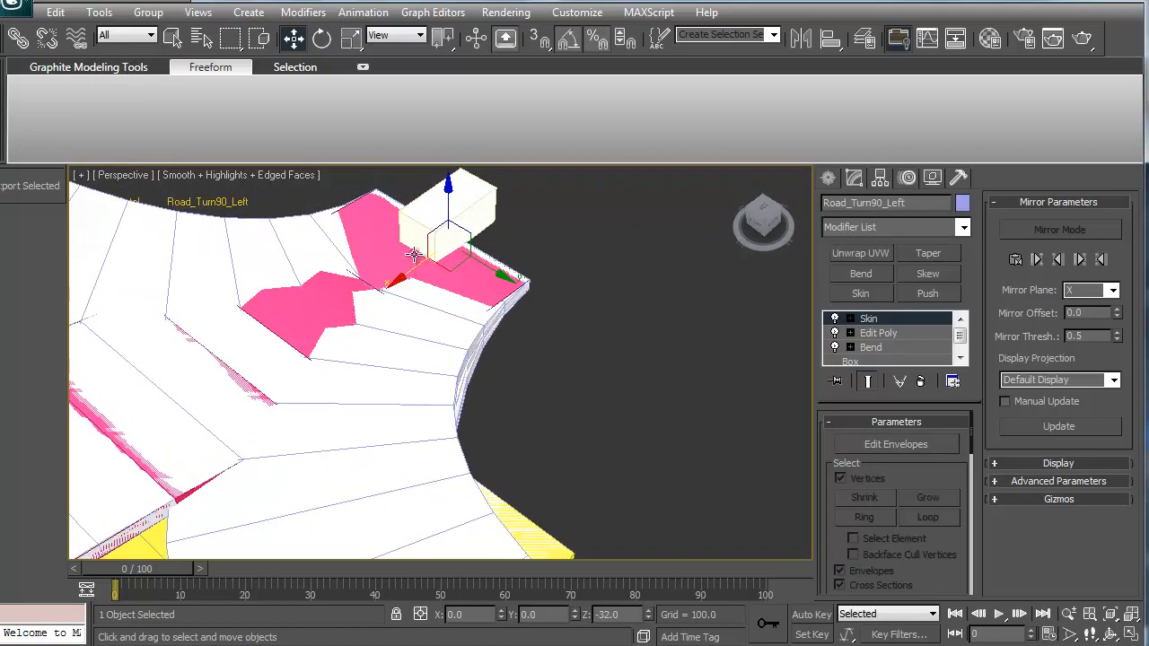
Step: Select the curved road with its two end bones and hide the other objects
click(414, 255)
alt+middle_drag(600, 285, 482, 347)
ctrl+click(725, 506)
ctrl+click(640, 498)
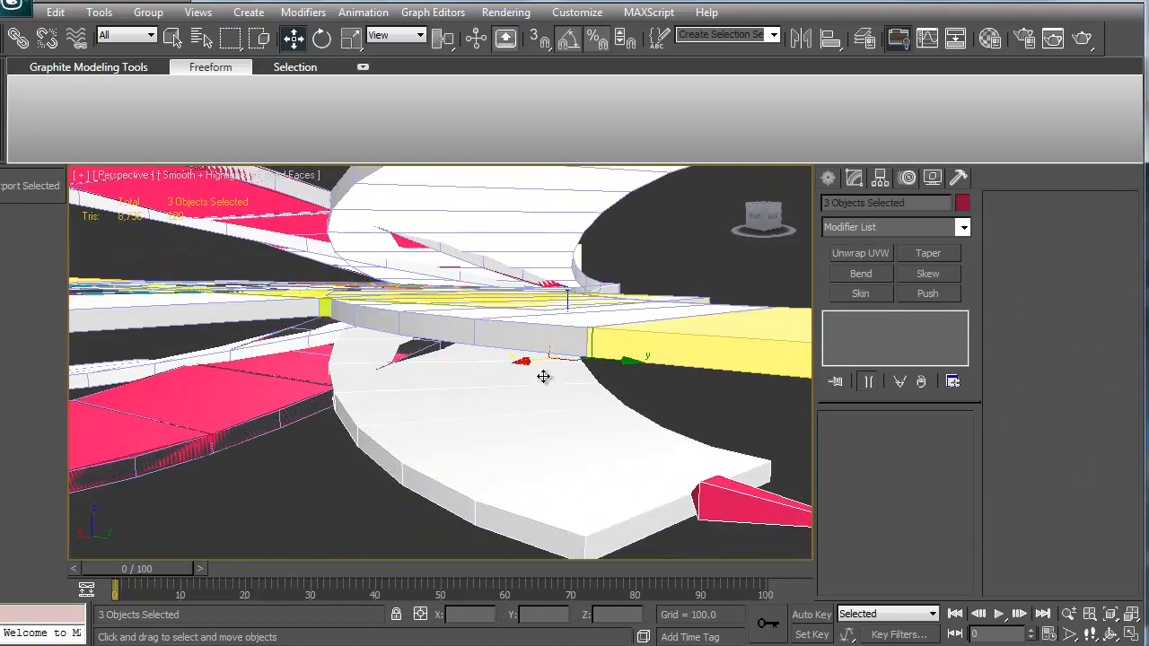
right_click(549, 384)
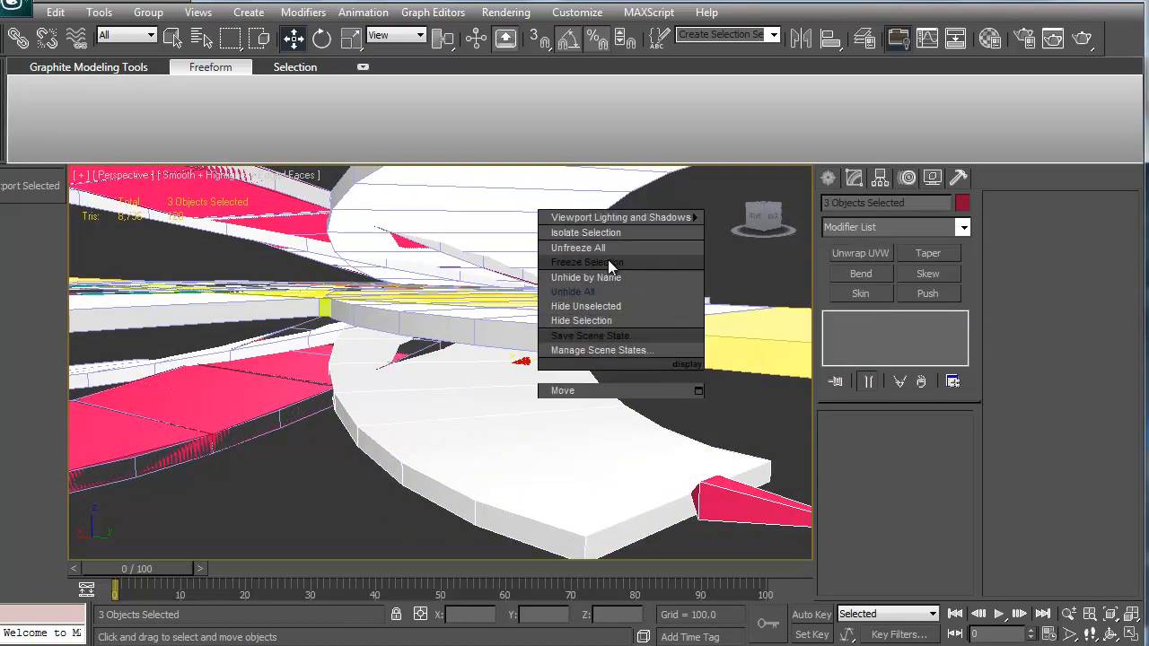
click(598, 307)
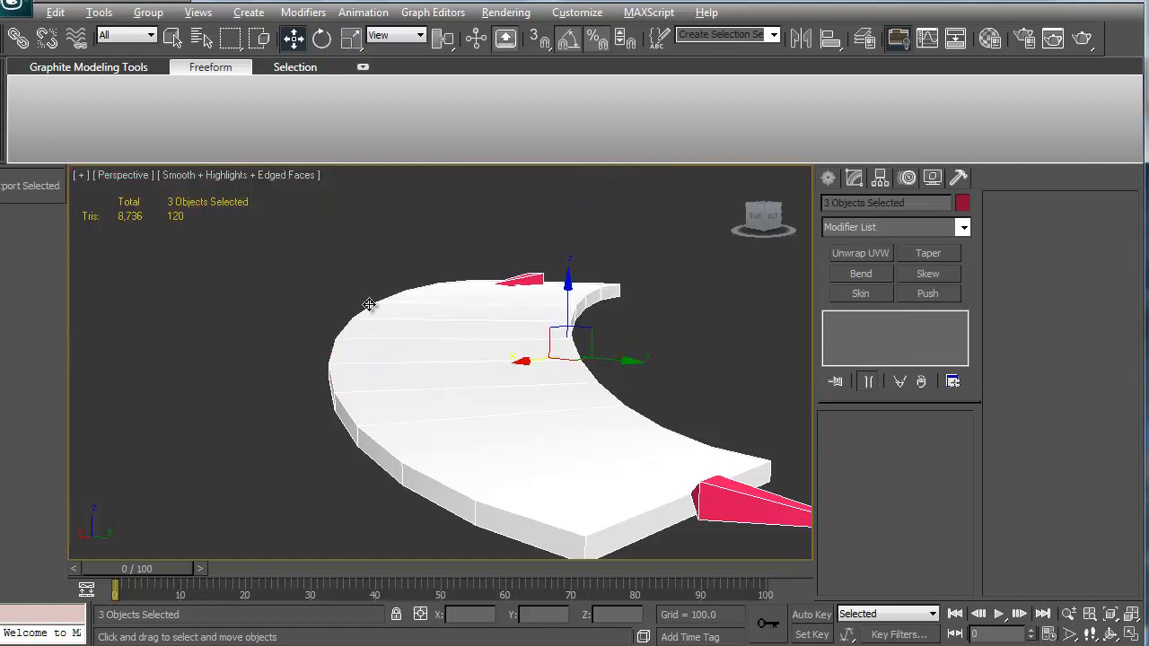
Step: Inspect the Root and Hookup bones at the ends of the curved road
alt+middle_drag(368, 304, 421, 390)
middle_drag(466, 436, 351, 426)
scroll(382, 393, down, 2)
alt+middle_drag(357, 344, 449, 374)
click(634, 332)
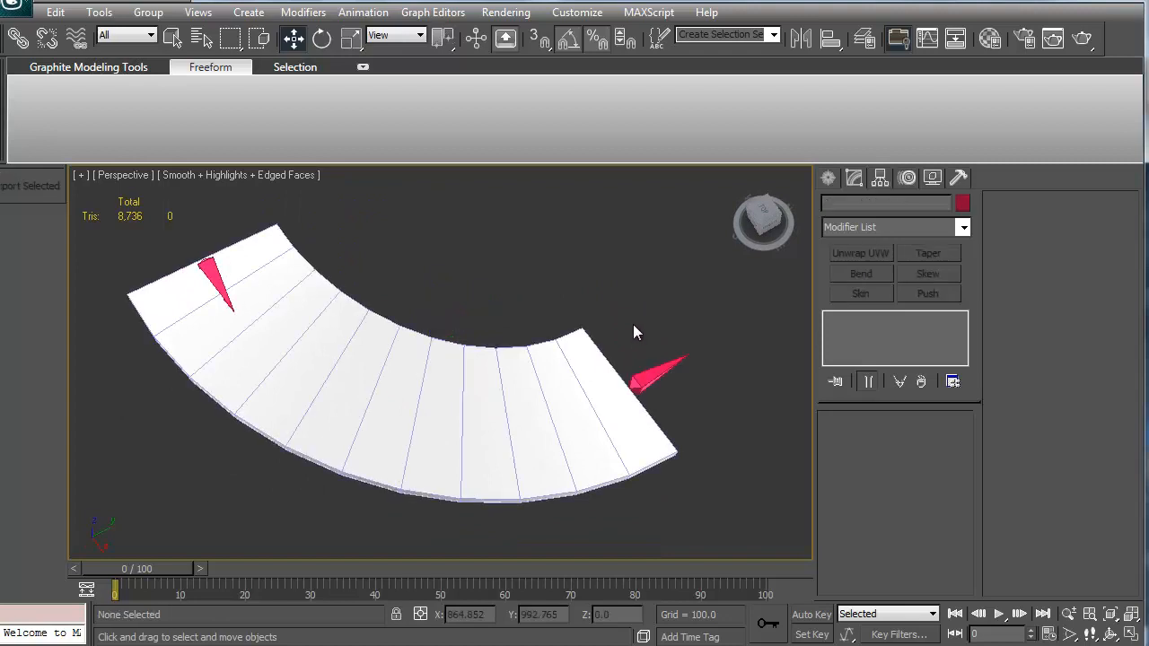
click(216, 272)
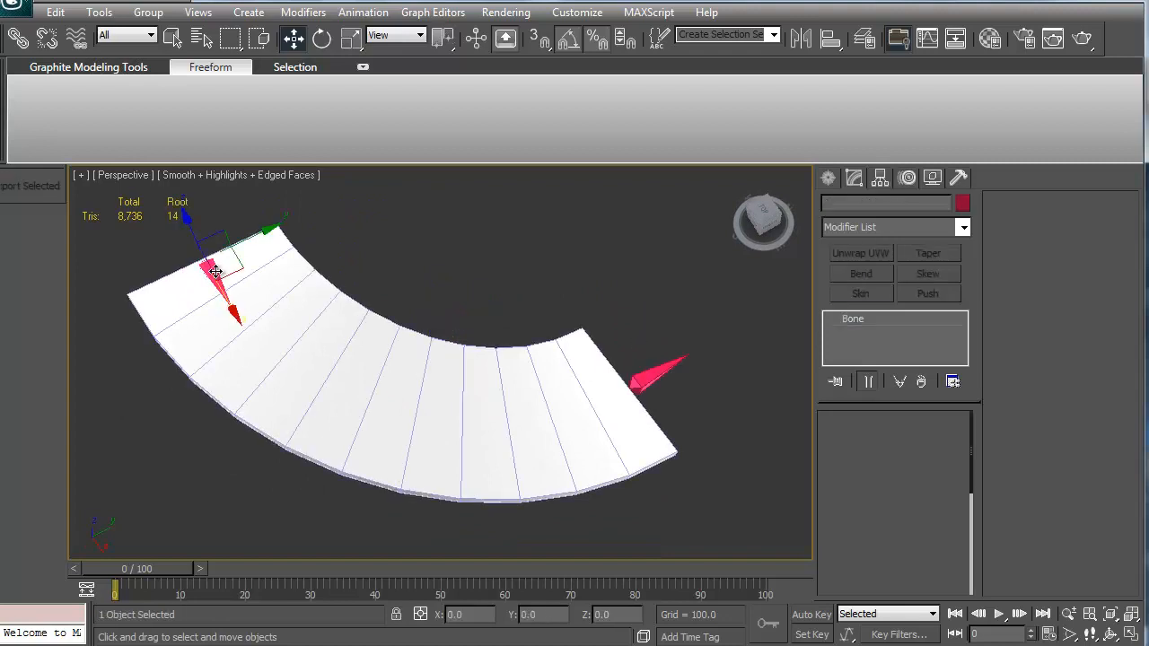
click(644, 381)
alt+middle_drag(628, 296, 476, 368)
scroll(476, 368, up, 3)
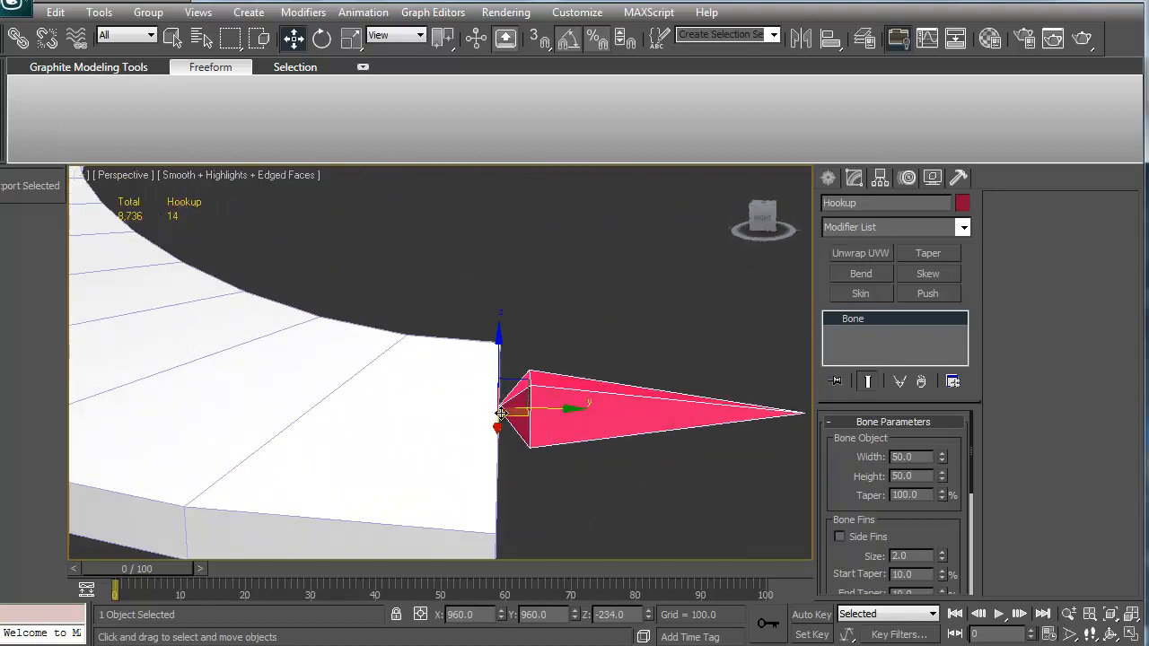
scroll(502, 411, down, 5)
alt+middle_drag(516, 413, 480, 440)
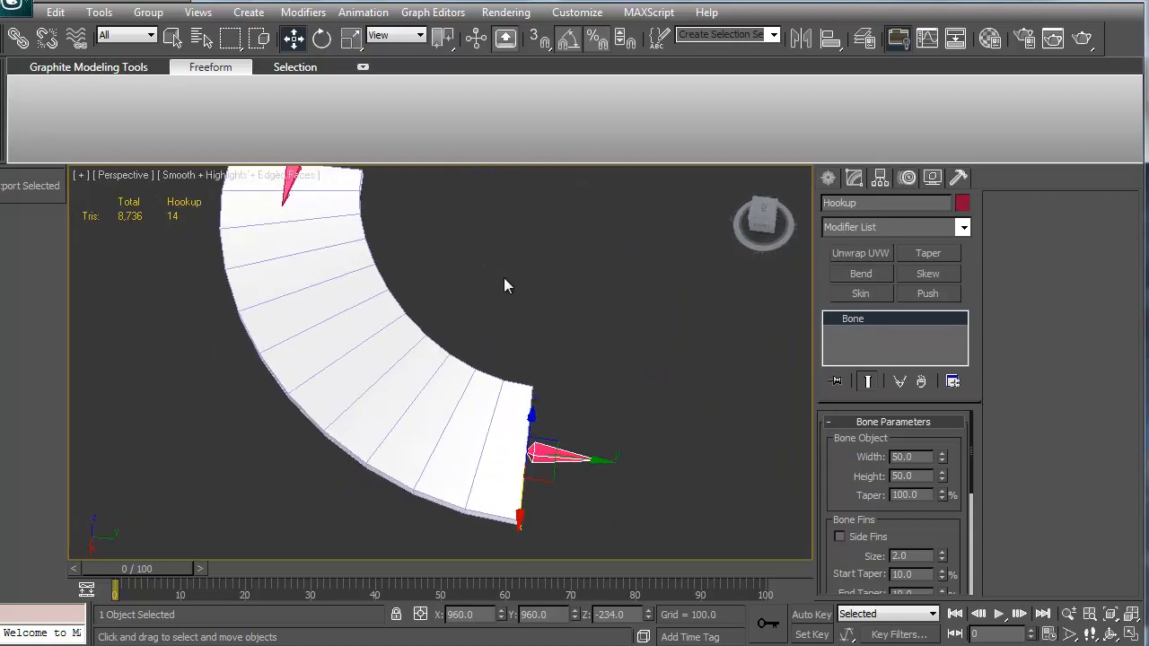
click(542, 219)
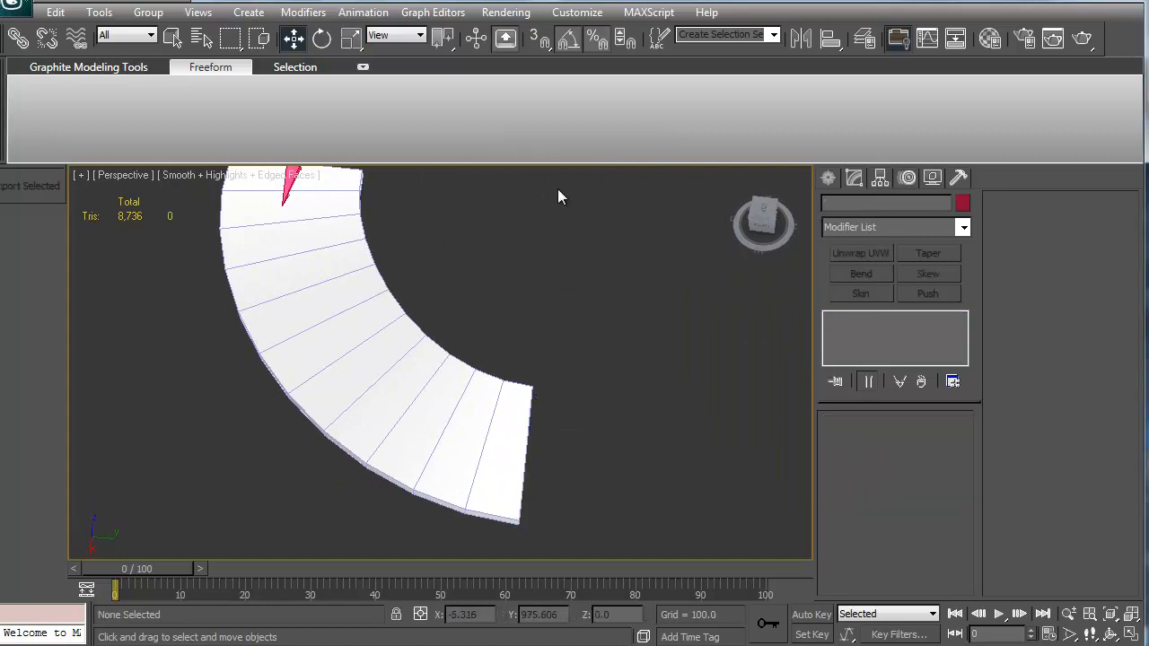
Step: Unhide all objects in the scene
right_click(541, 210)
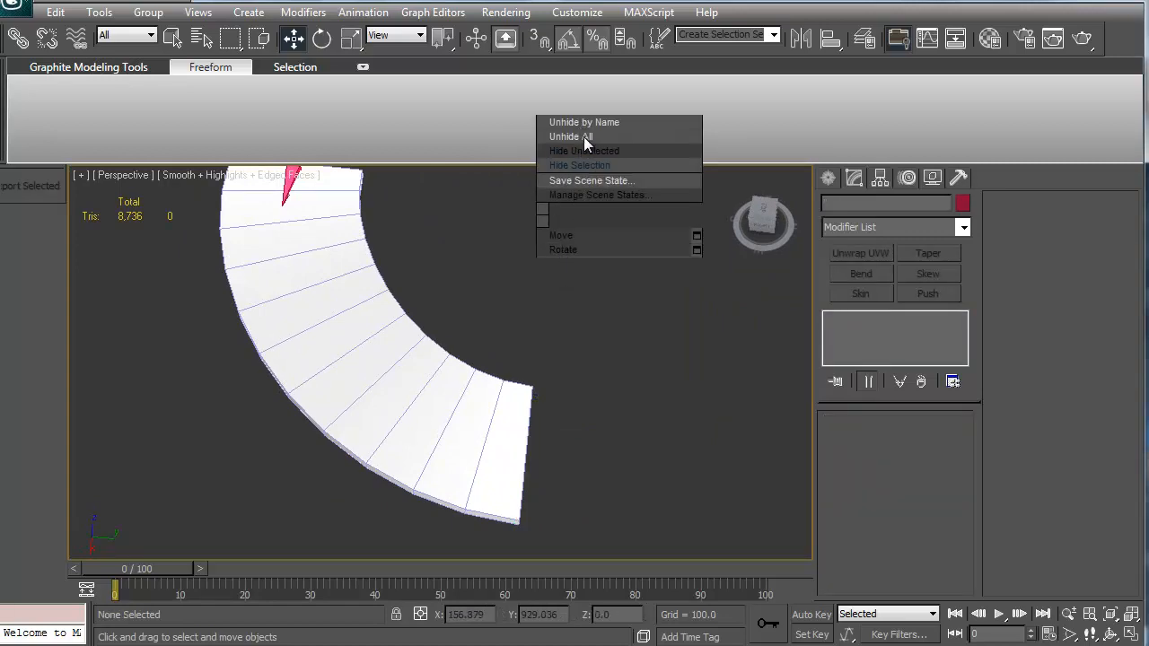
click(571, 136)
middle_drag(347, 357, 435, 302)
scroll(457, 350, down, 5)
Step: Select the Hookup bone and clone it as a copy named Hookup01
click(528, 419)
alt+middle_drag(528, 418, 435, 485)
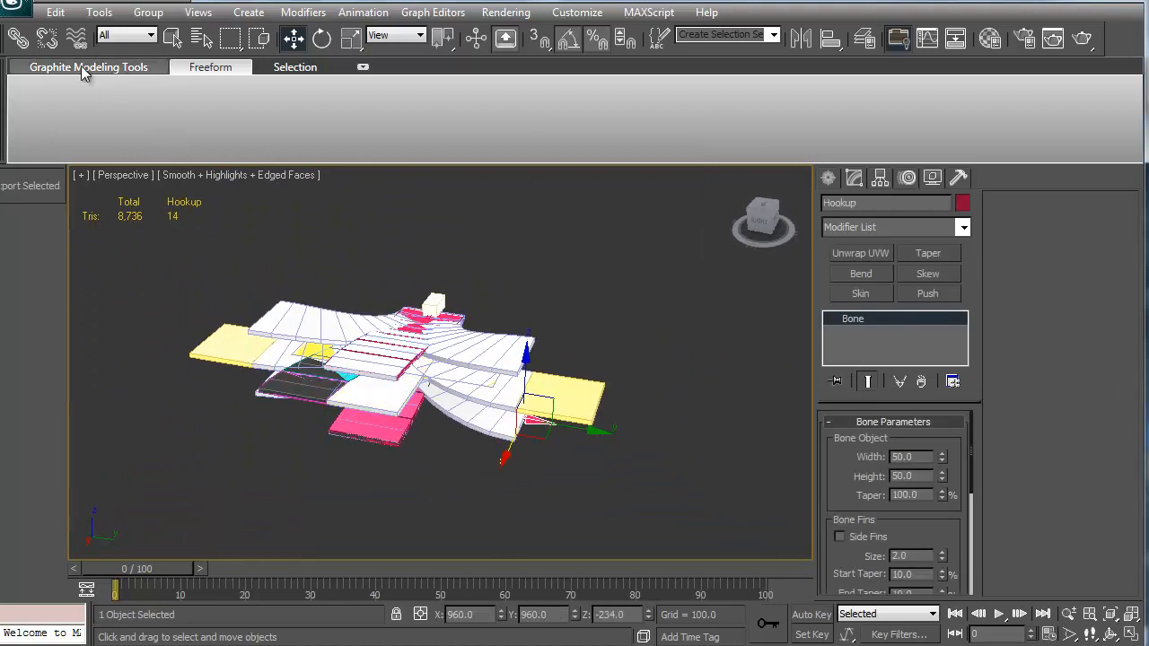
alt+middle_drag(518, 454, 539, 437)
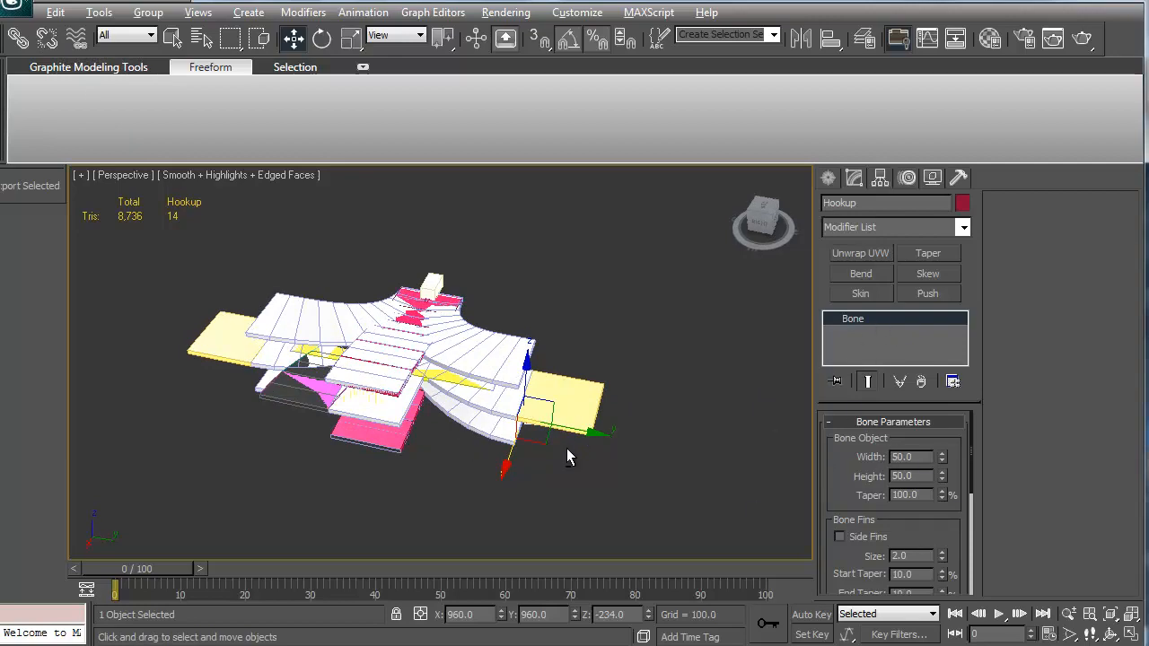
alt+middle_drag(567, 457, 560, 413)
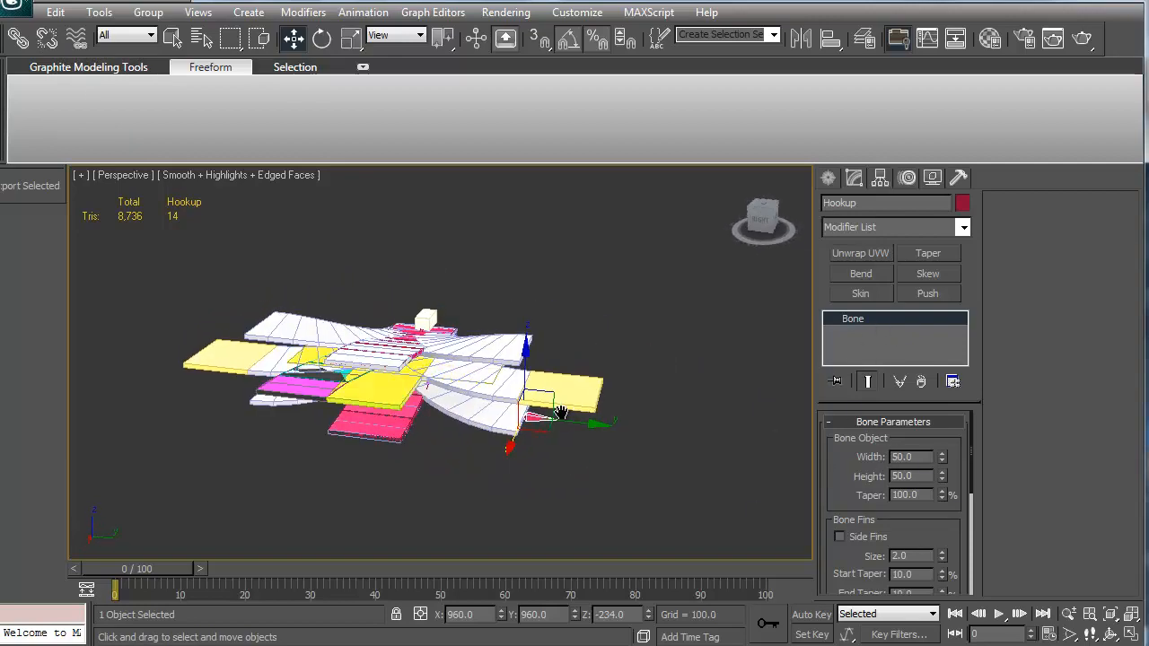
scroll(558, 415, up, 2)
alt+middle_drag(390, 404, 558, 409)
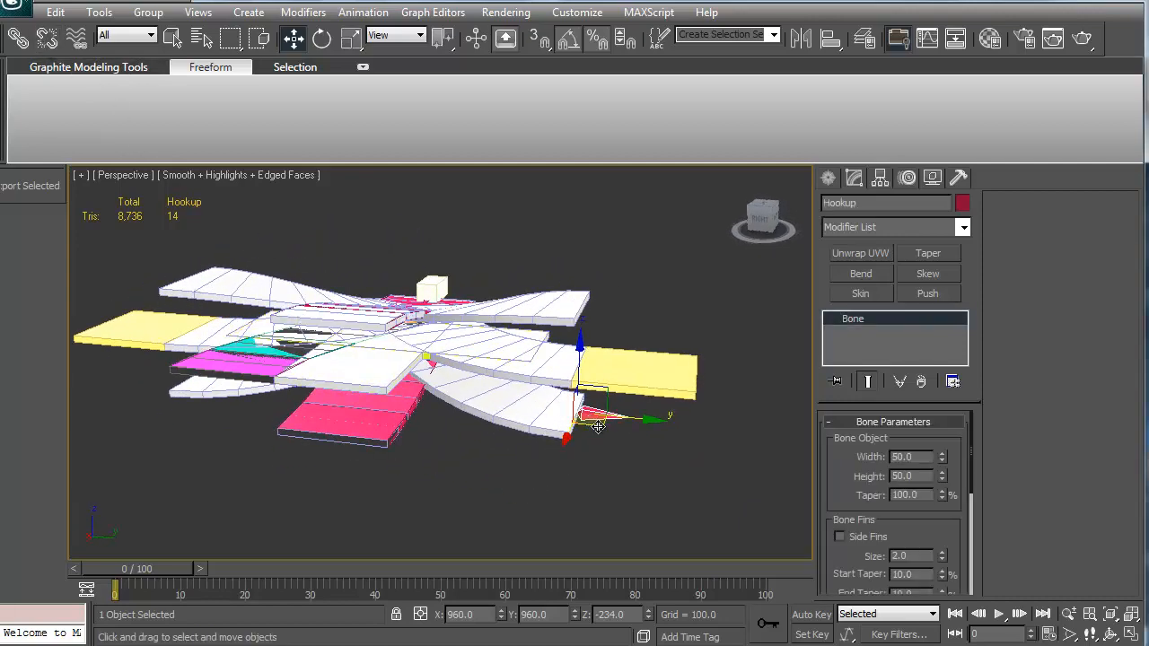
mouse_move(597, 426)
shift+mouse_down()
mouse_move(333, 462)
mouse_move(347, 448)
shift+mouse_up()
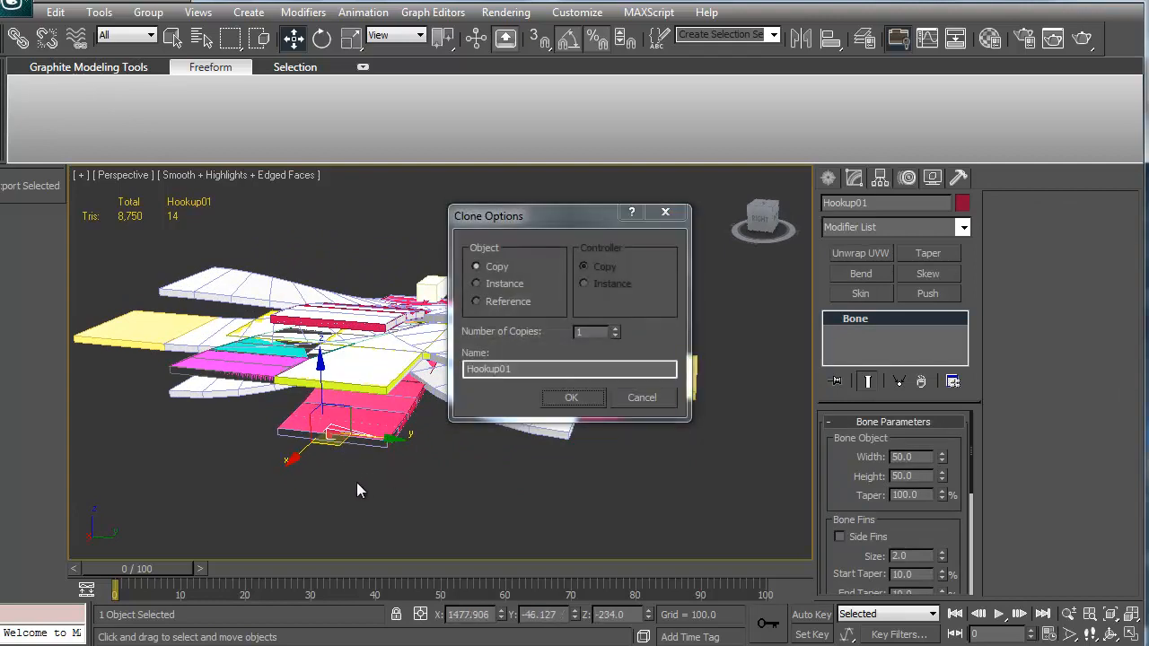
click(566, 403)
Step: Rotate Hookup01 90 degrees about Z and position it at X 1500, Y 0
alt+middle_drag(490, 415, 477, 467)
key(e)
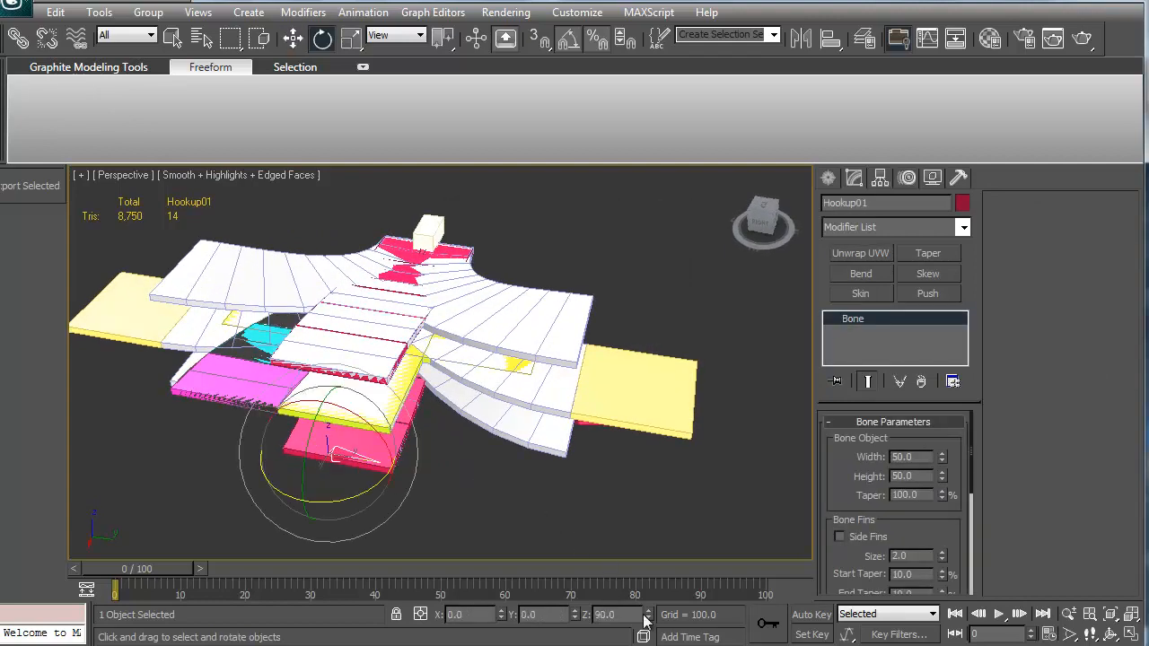
key(w)
alt+middle_drag(359, 487, 364, 474)
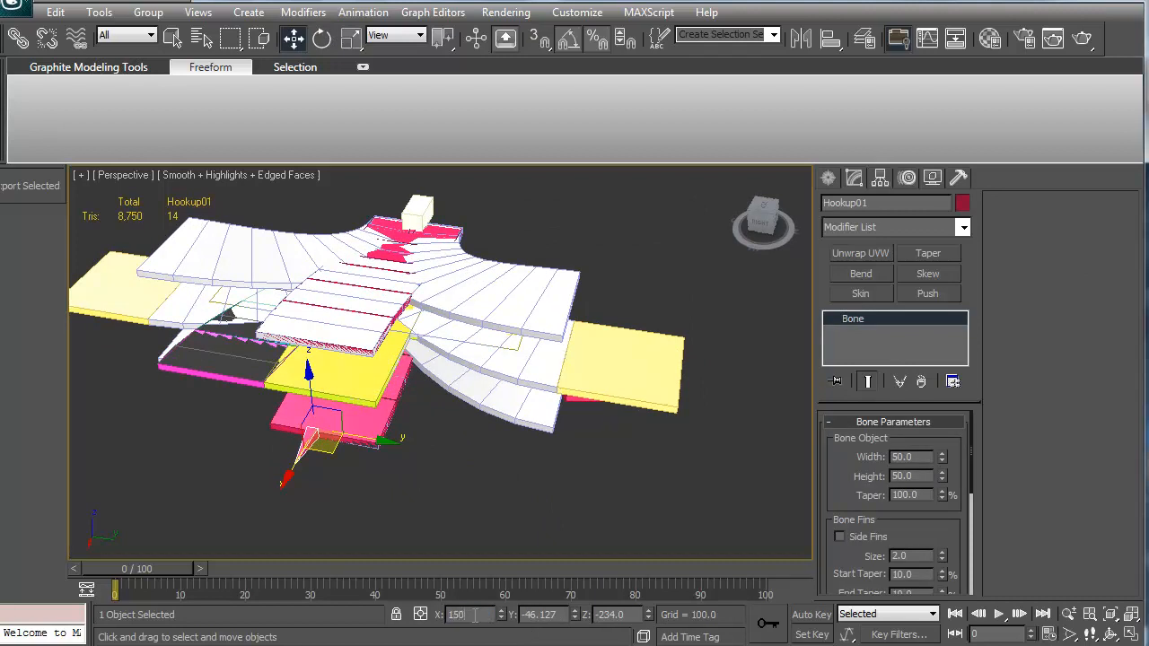
text(0)
key(Tab)
text(0)
key(Return)
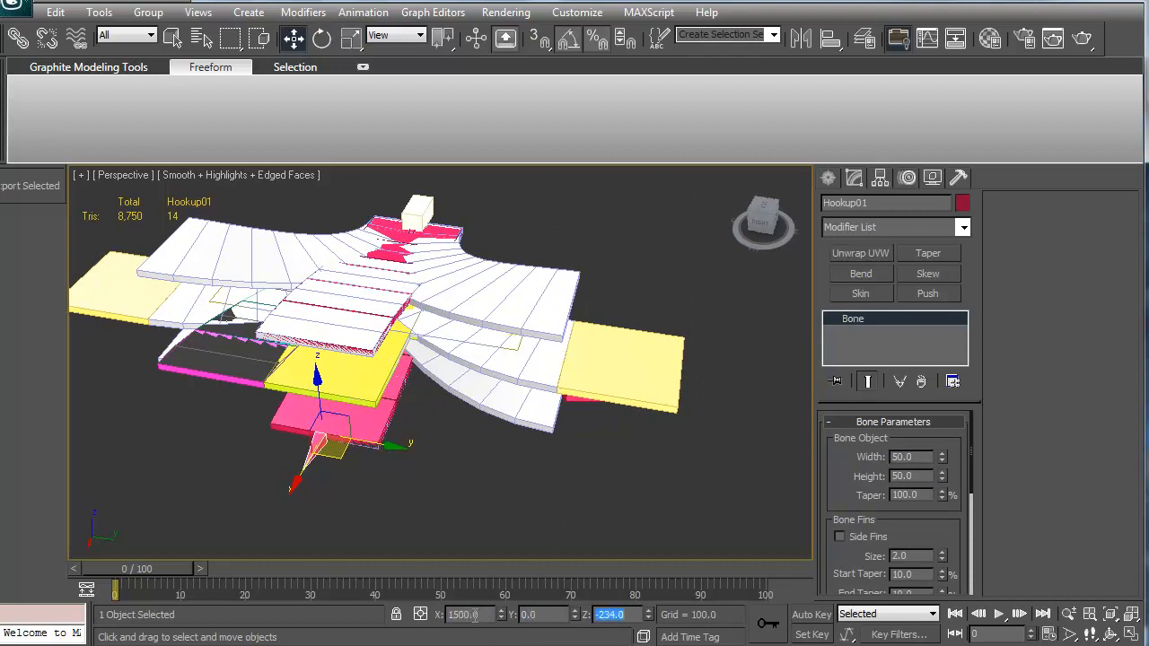
Step: Select the Road_RampDown piece and hide all unselected objects
alt+middle_drag(440, 428, 391, 399)
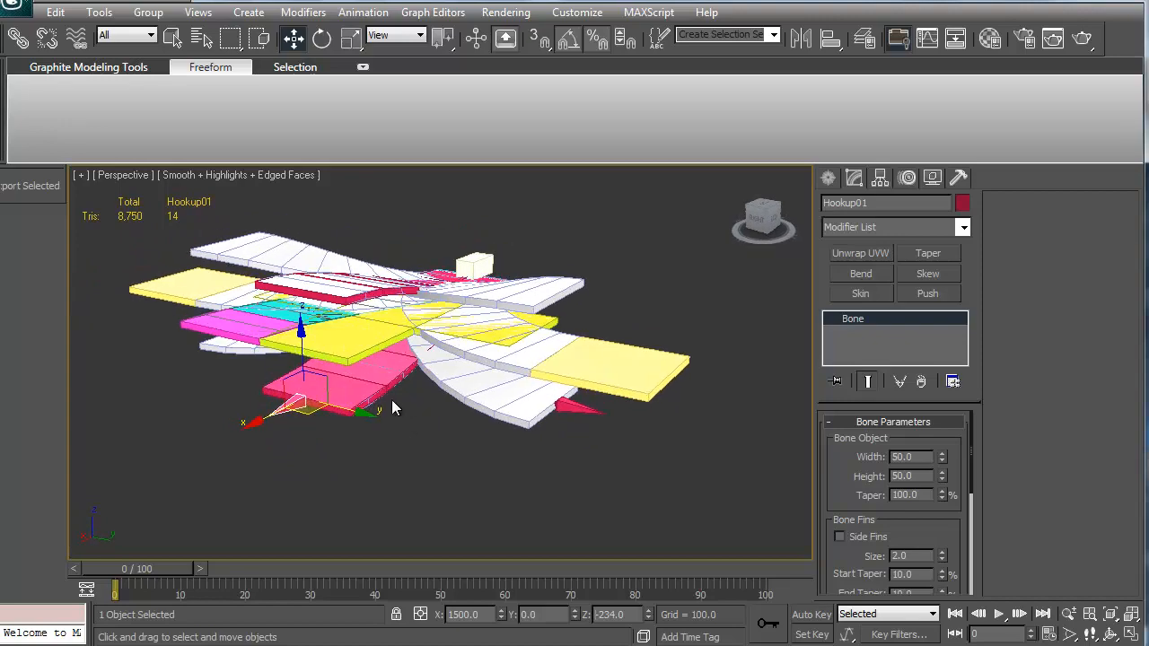
scroll(405, 409, up, 4)
alt+middle_drag(312, 407, 317, 373)
click(275, 415)
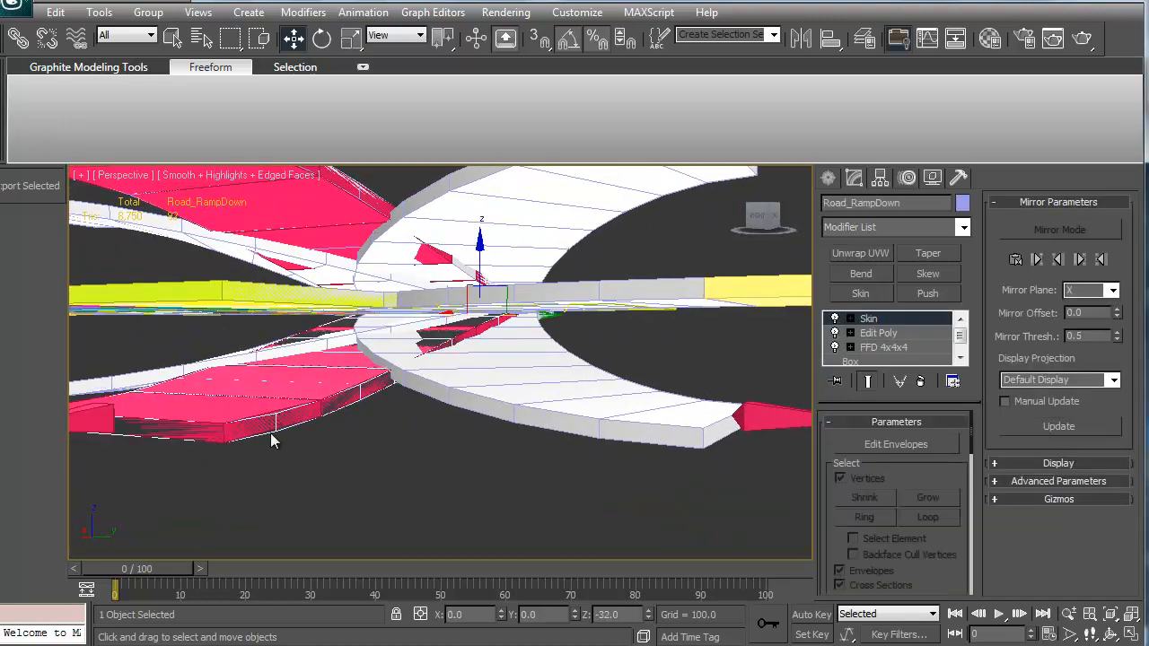
alt+middle_drag(274, 420, 509, 340)
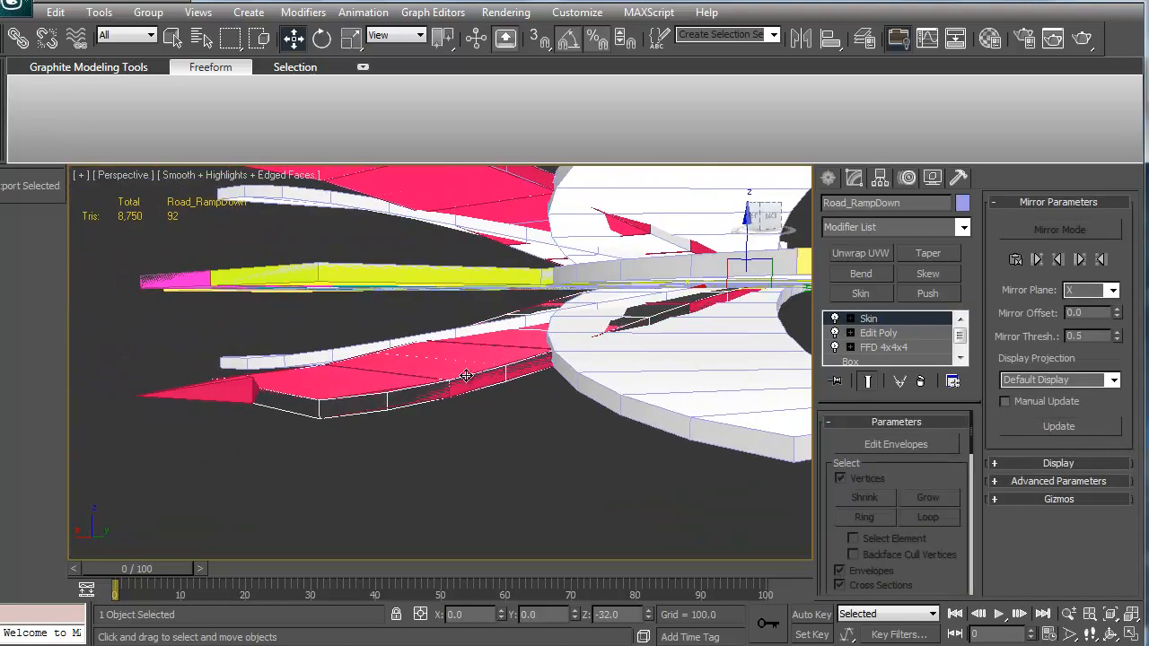
right_click(454, 432)
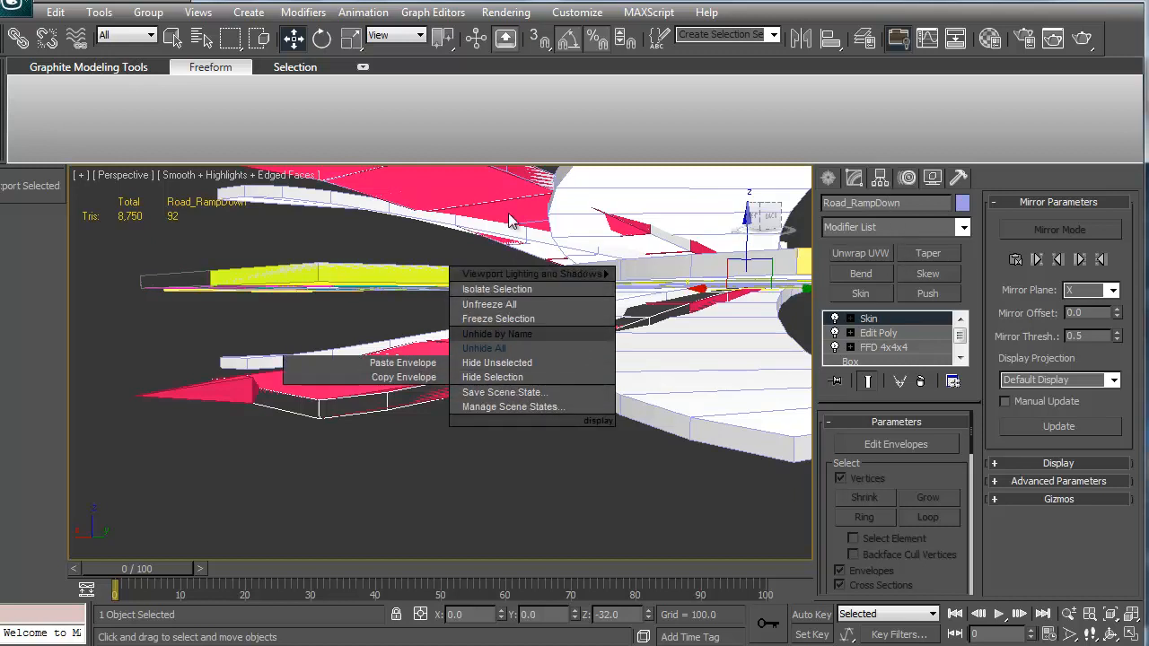
click(499, 363)
Step: Enter the Control Points level of the ramp's FFD 4x4x4 modifier
alt+middle_drag(436, 413, 480, 356)
click(884, 348)
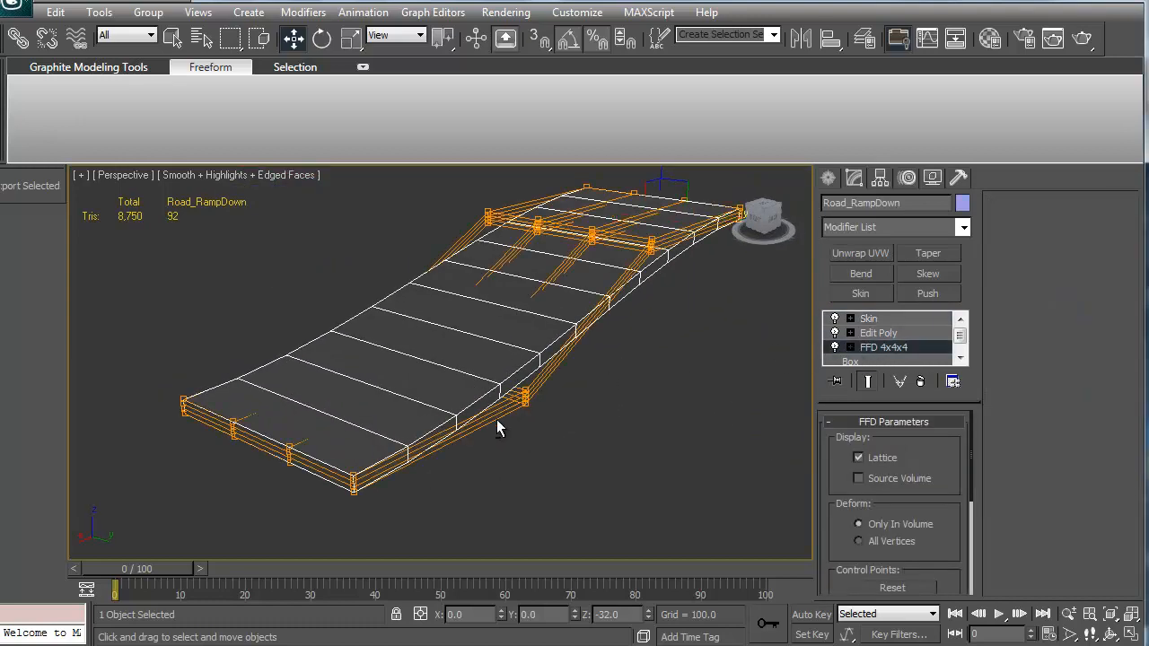
alt+middle_drag(497, 428, 439, 399)
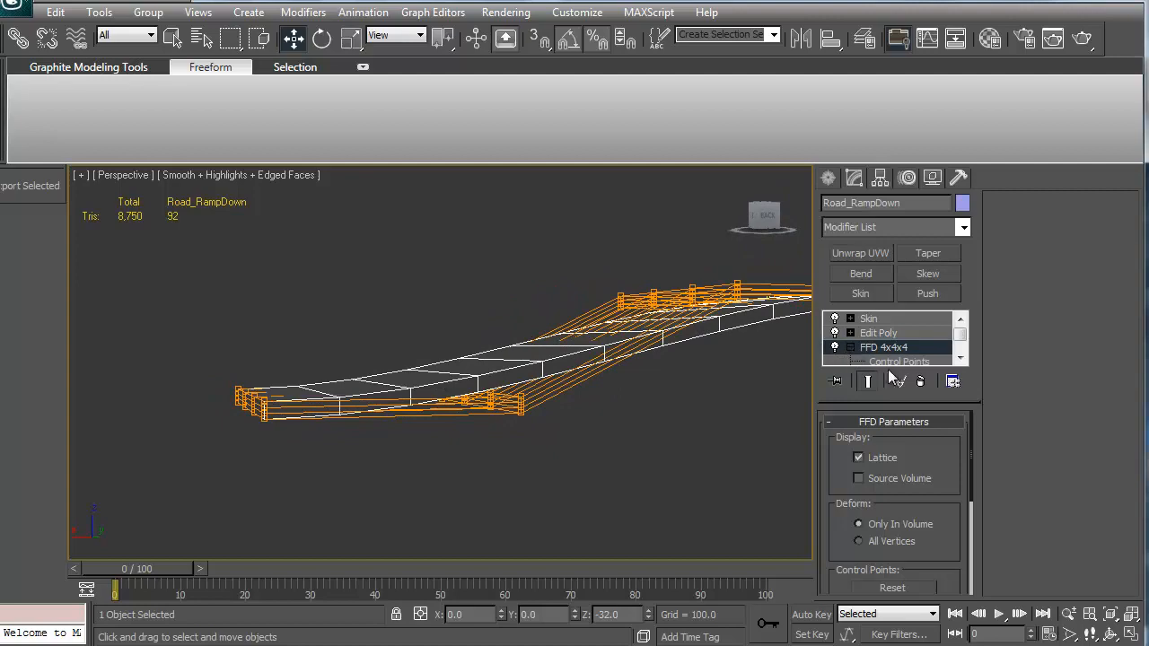
click(898, 361)
Step: Select the FFD control points at the ramp's lower end and set their Z position to 250
drag(215, 314, 432, 437)
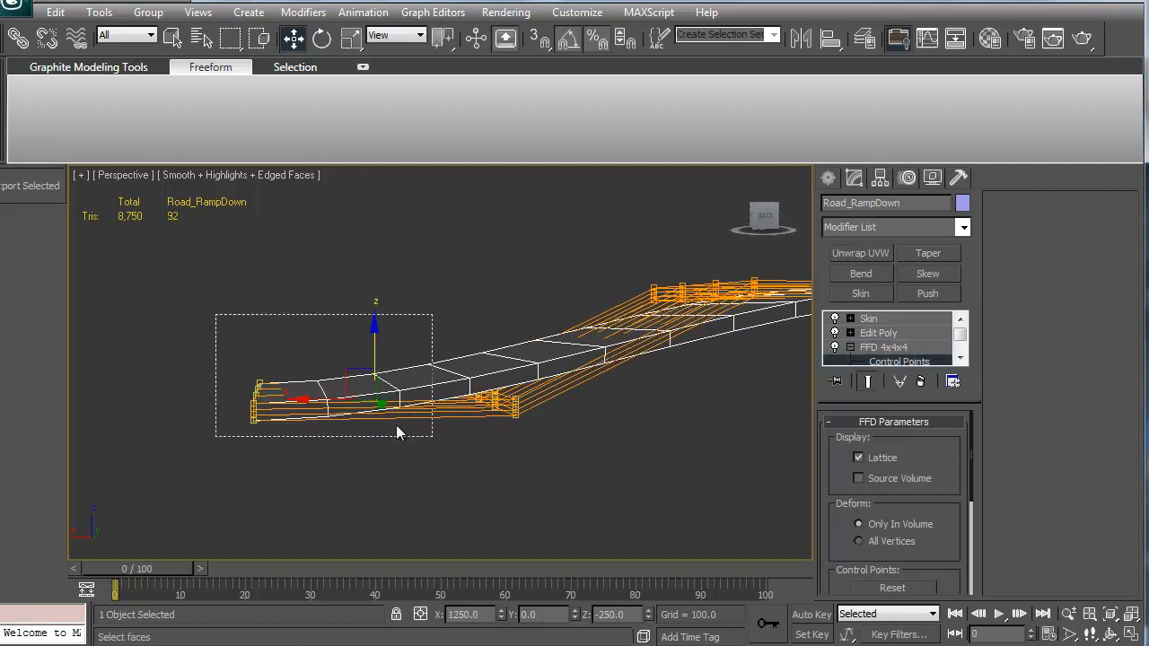
alt+middle_drag(384, 484, 448, 372)
scroll(448, 372, down, 3)
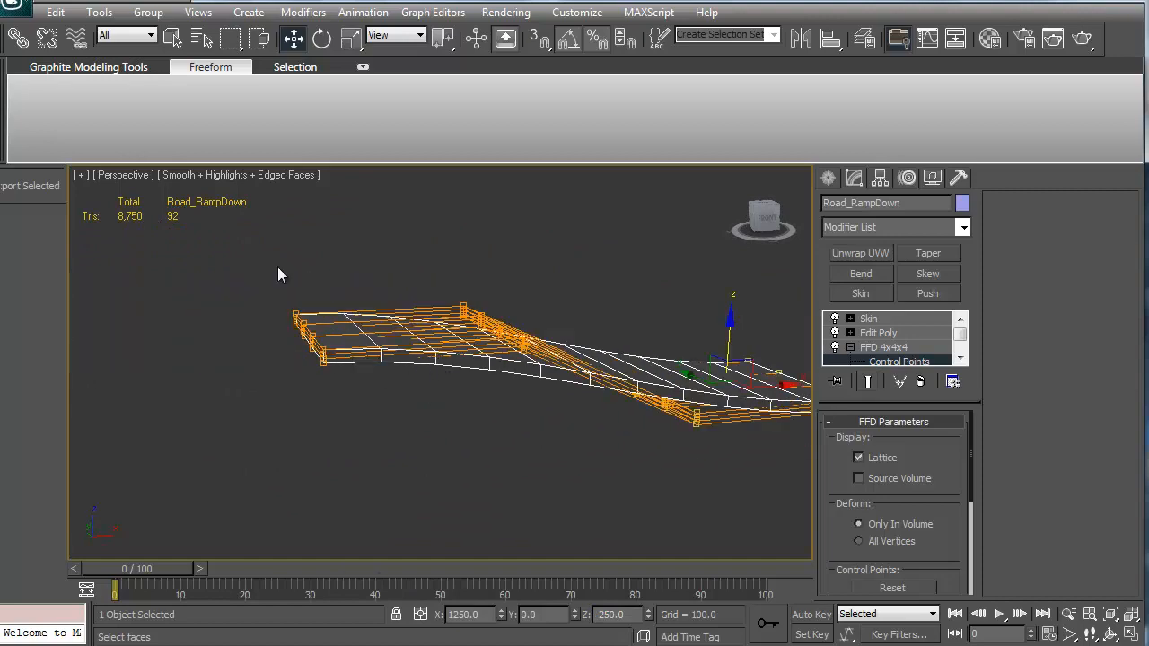
alt+middle_drag(637, 489, 391, 304)
drag(662, 455, 661, 455)
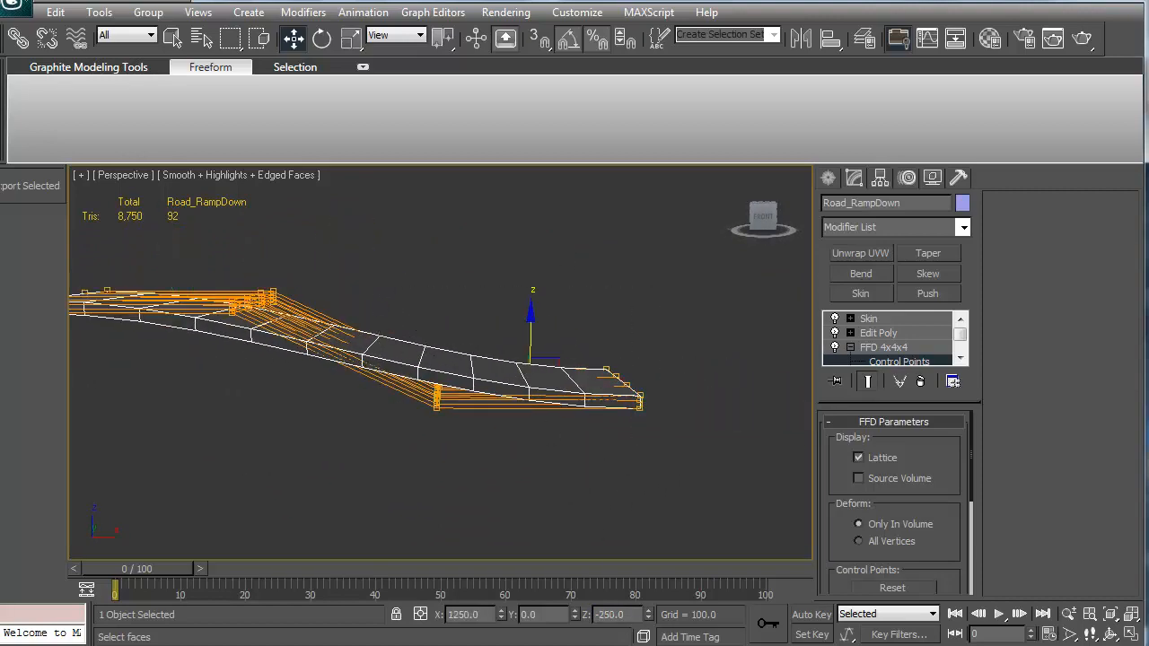
text(250)
key(Return)
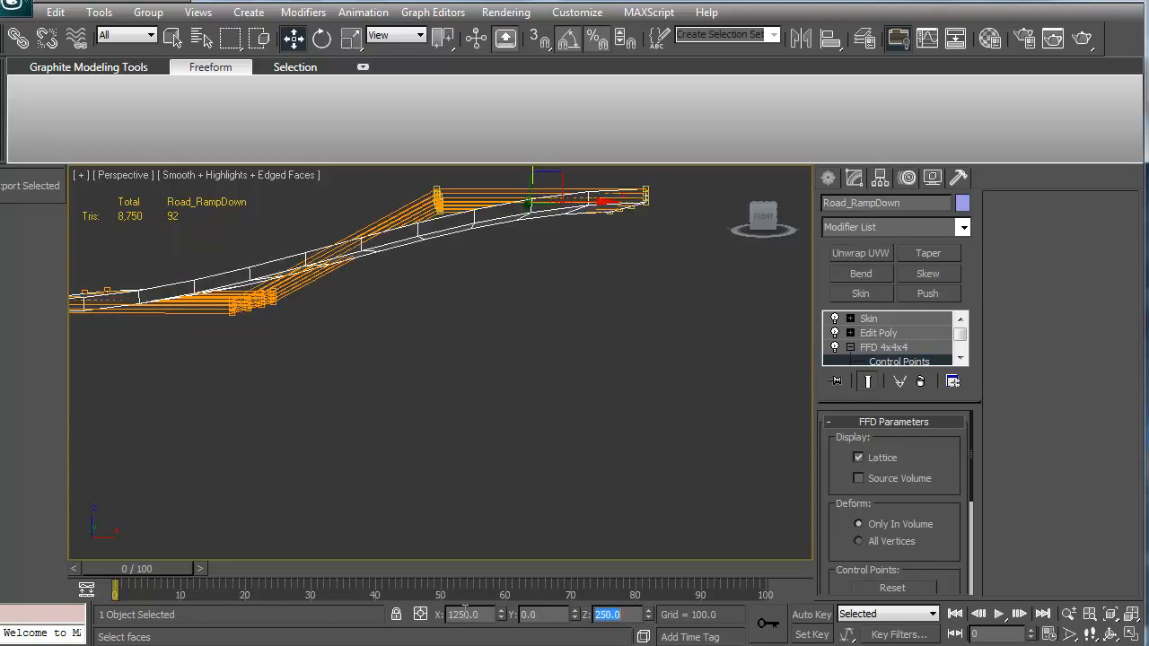
Step: Examine the reshaped ramp and its lattice from several angles
alt+middle_drag(353, 411, 377, 384)
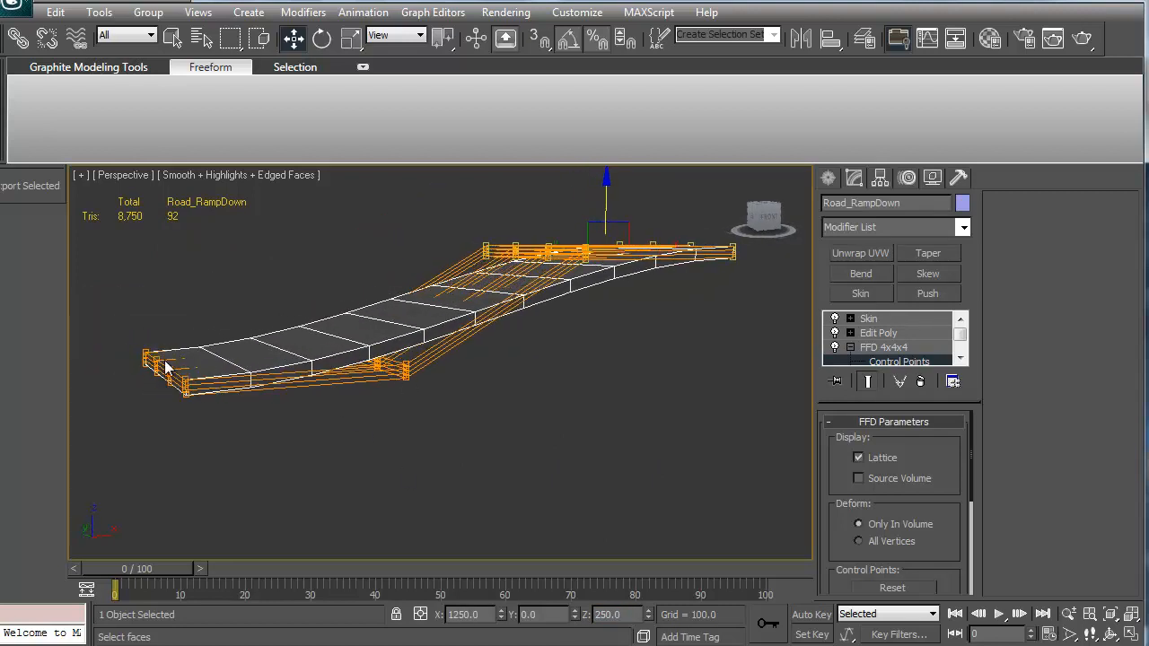
alt+middle_drag(179, 368, 467, 255)
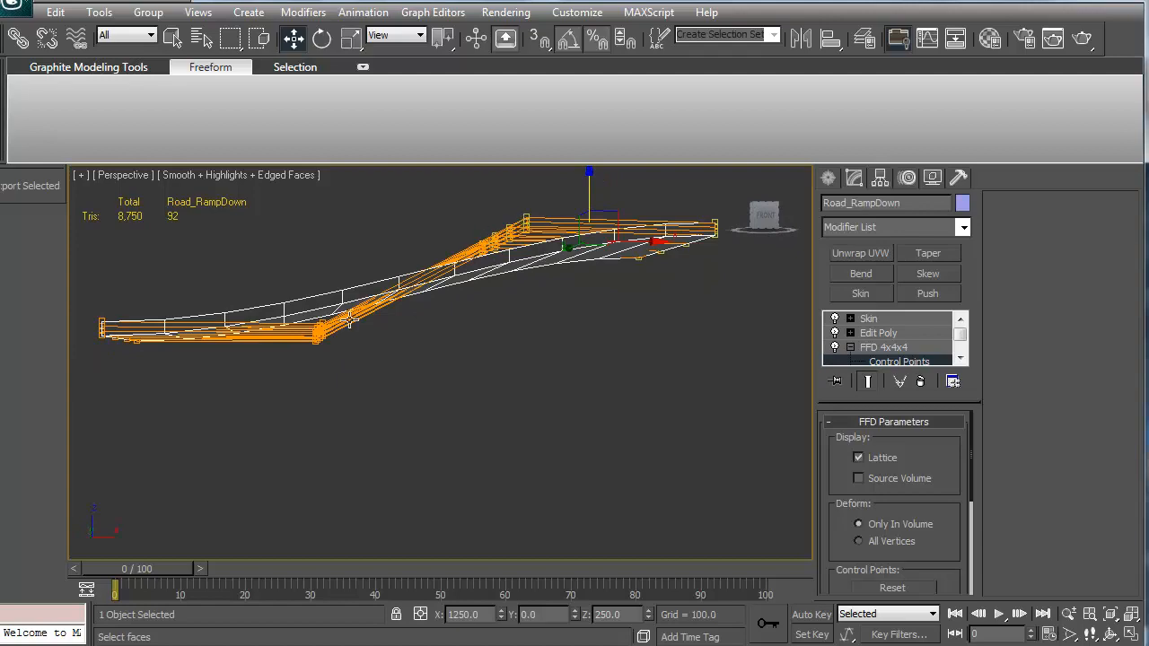
middle_drag(329, 339, 239, 404)
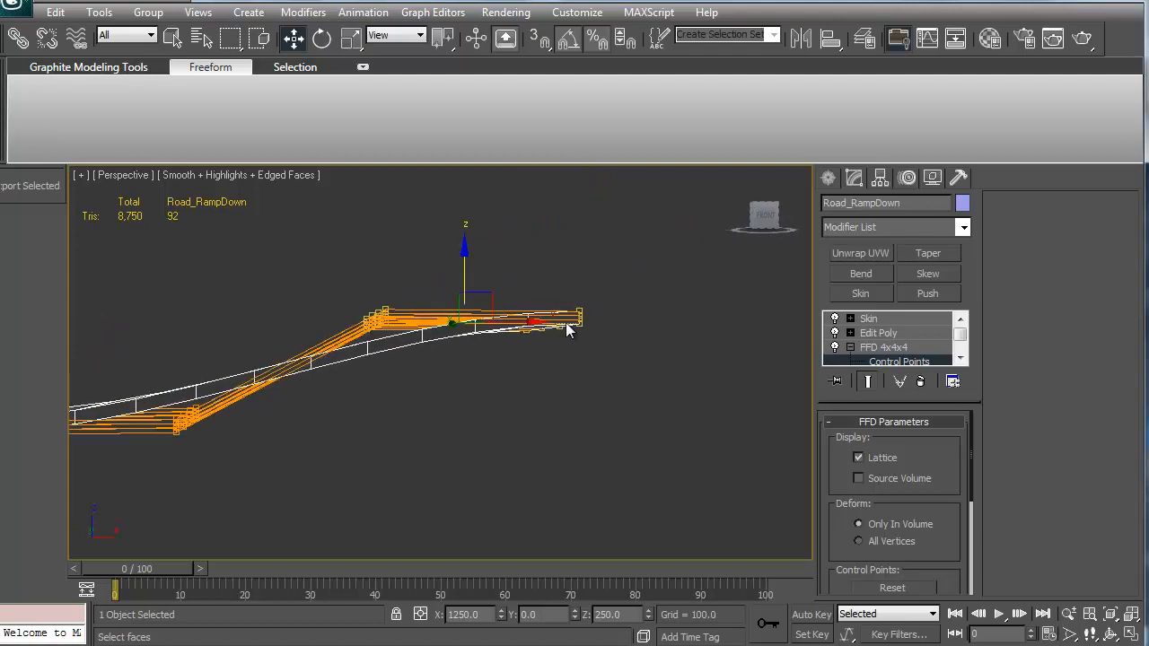
alt+middle_drag(566, 330, 357, 380)
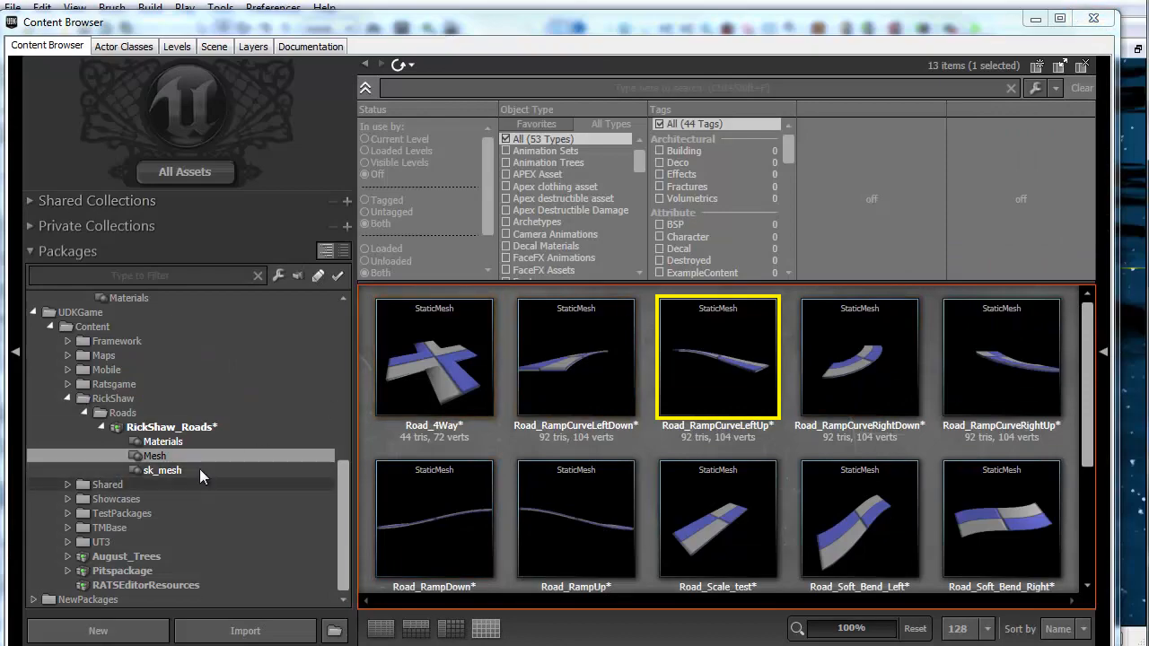
Step: Switch to UDK, open SkMesh_Road_RampCurveLeftUp from the sk_mesh package and display its bone names
click(161, 470)
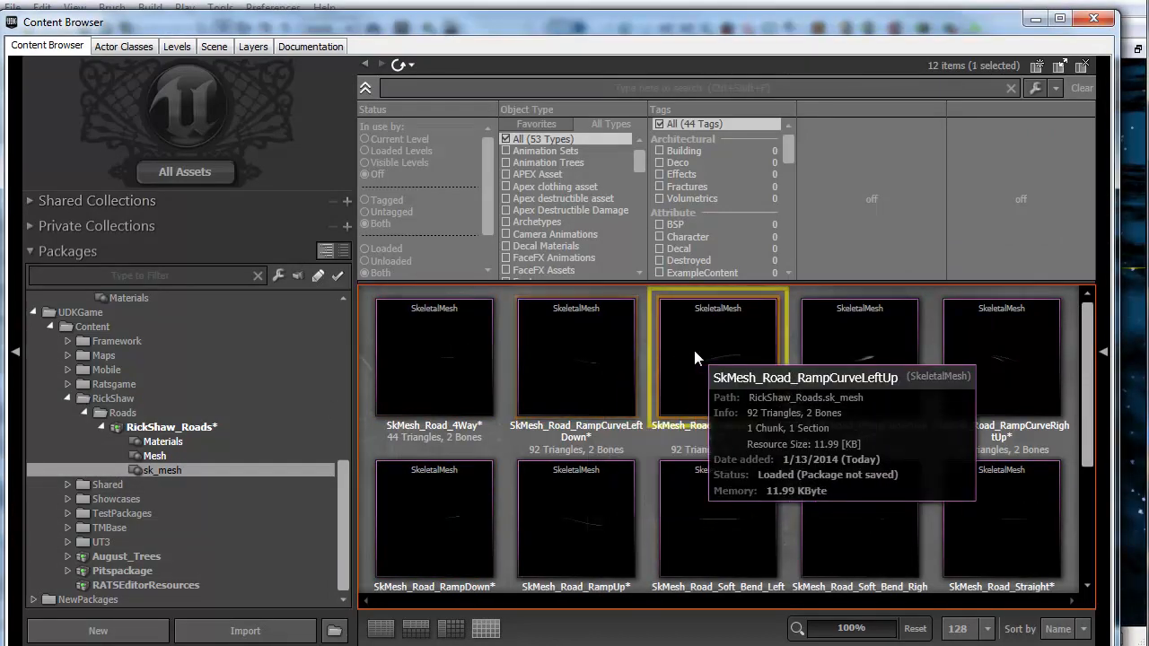
double_click(694, 352)
scroll(540, 278, down, 5)
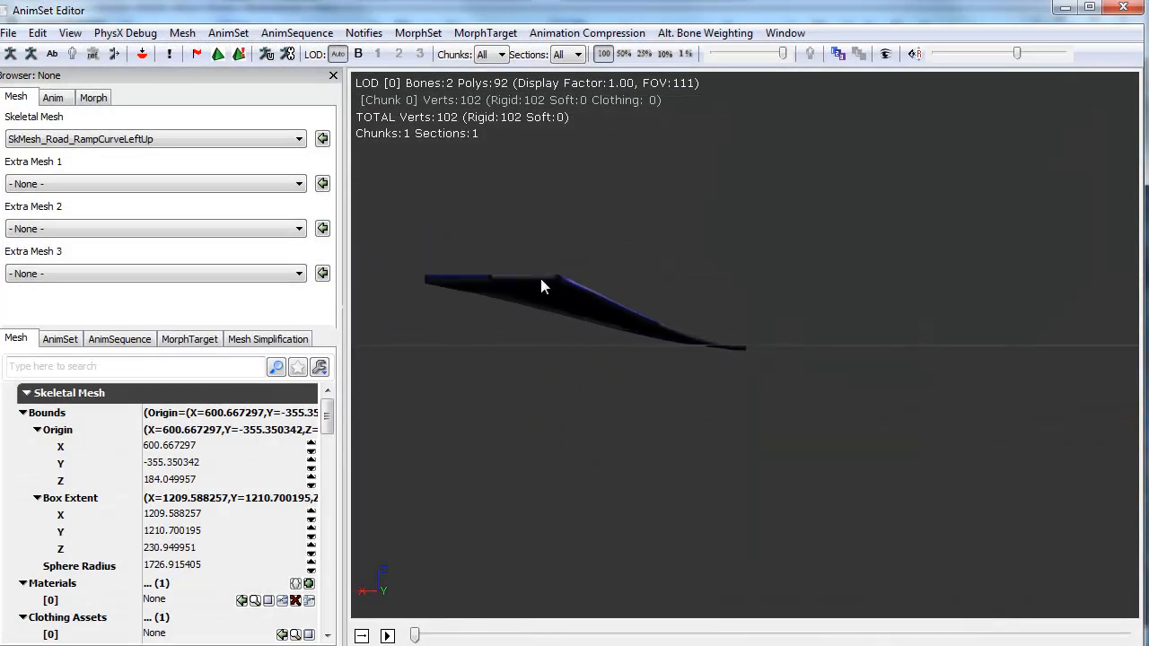
drag(540, 279, 476, 214)
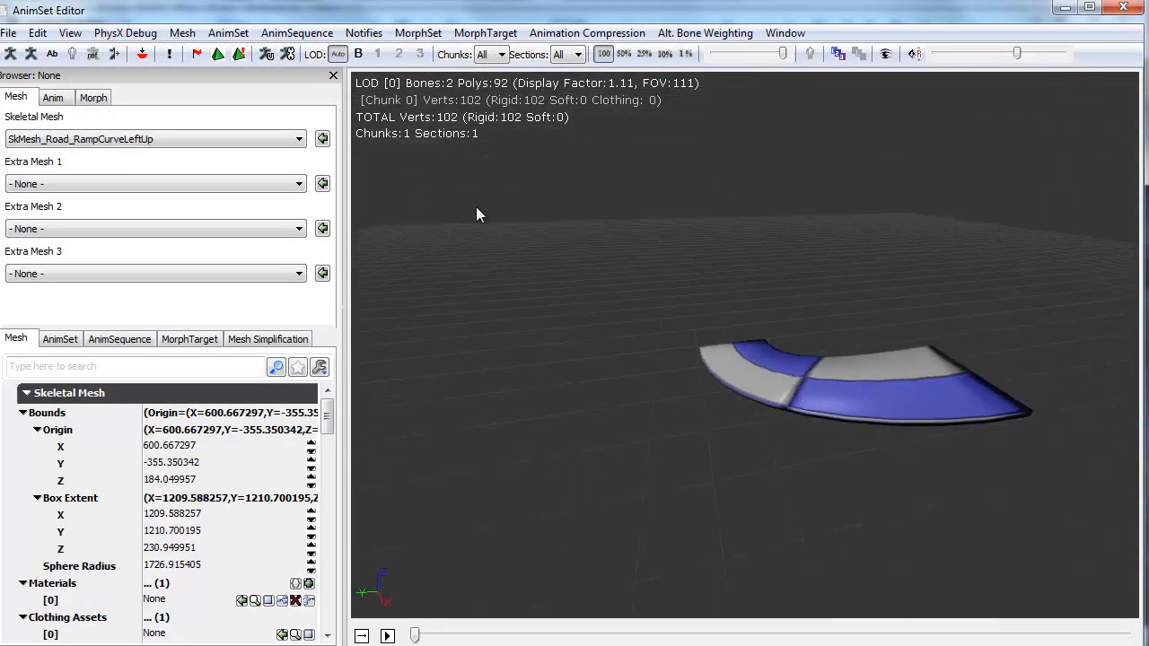
click(52, 53)
drag(391, 241, 677, 333)
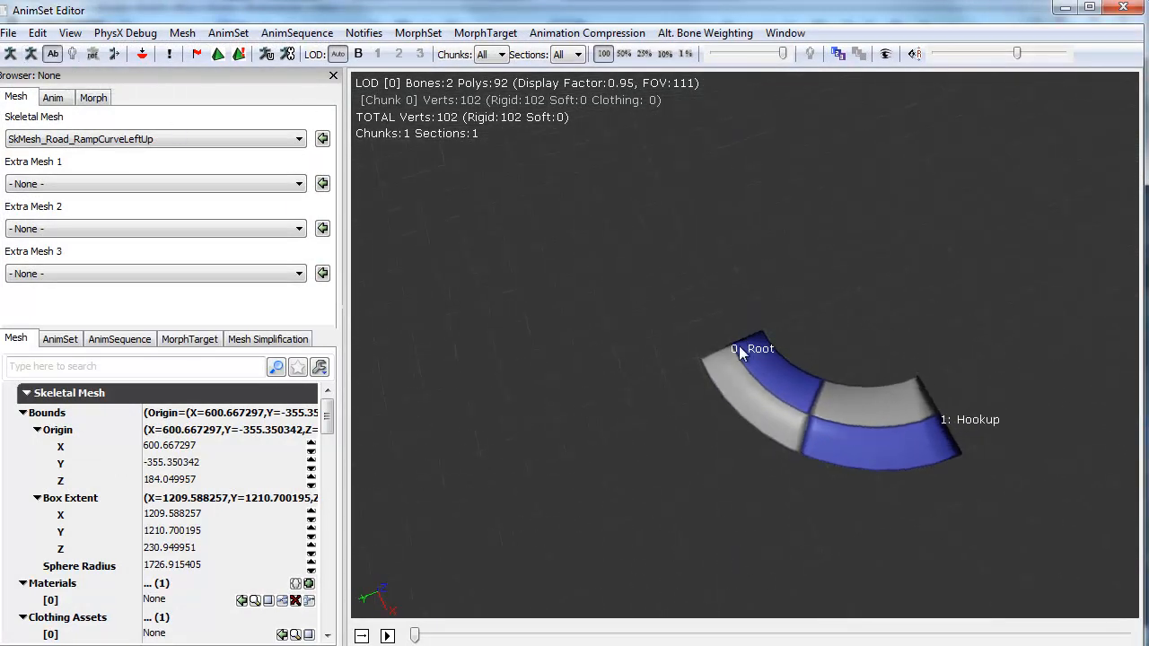
click(1124, 9)
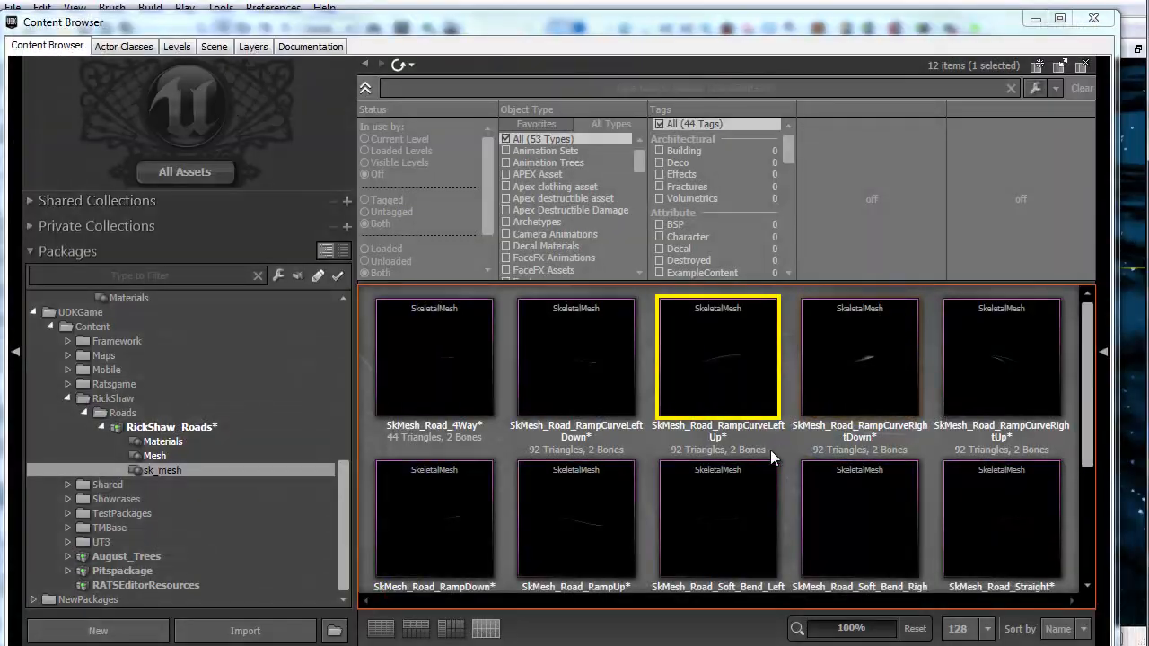
Step: Open SkMesh_Road_Soft_Bend_Left in the AnimSet Editor and display its bone names
double_click(681, 507)
drag(664, 436, 654, 623)
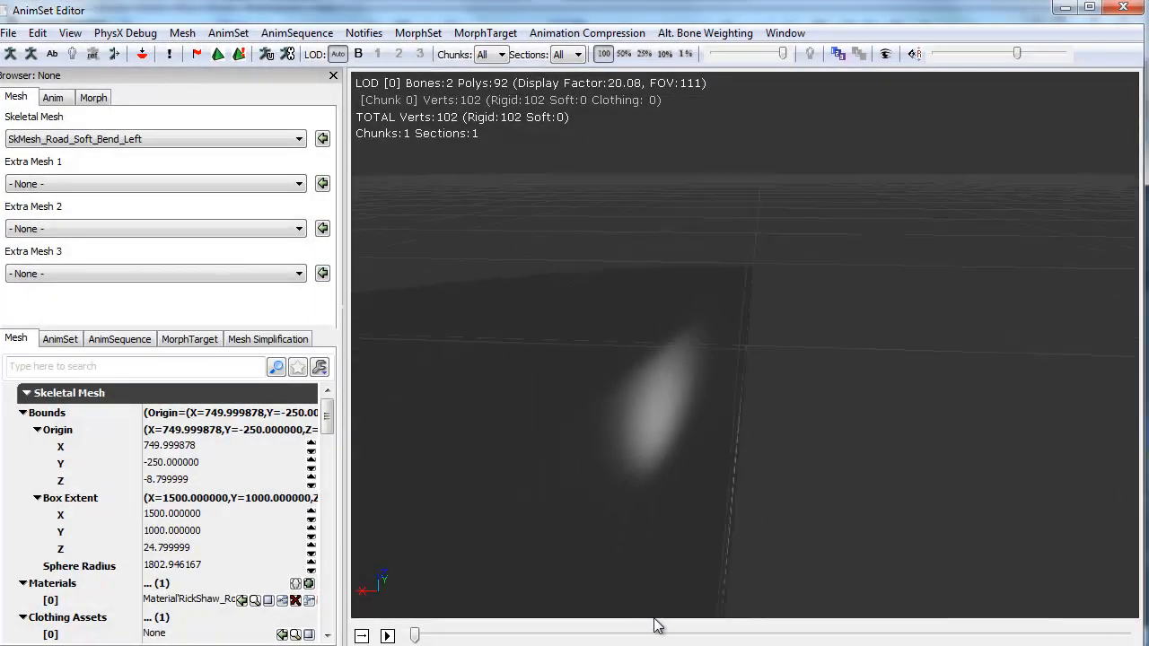
right_drag(654, 623, 382, 284)
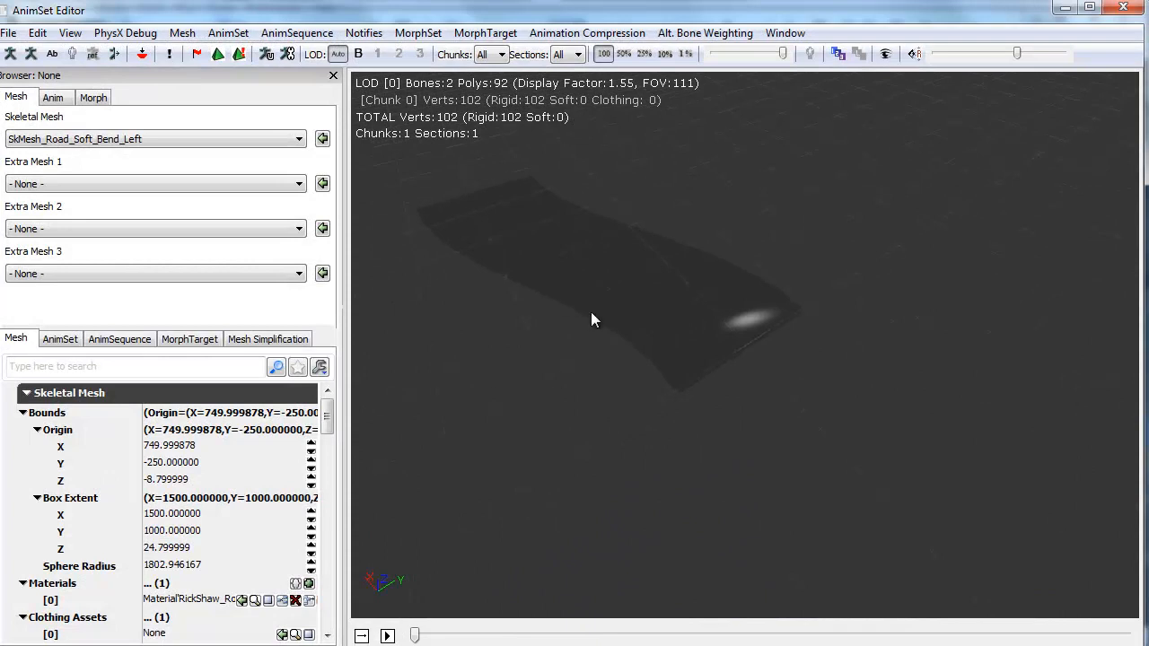
drag(591, 312, 568, 289)
mouse_move(679, 291)
mouse_down()
mouse_move(930, 205)
mouse_move(678, 289)
mouse_up()
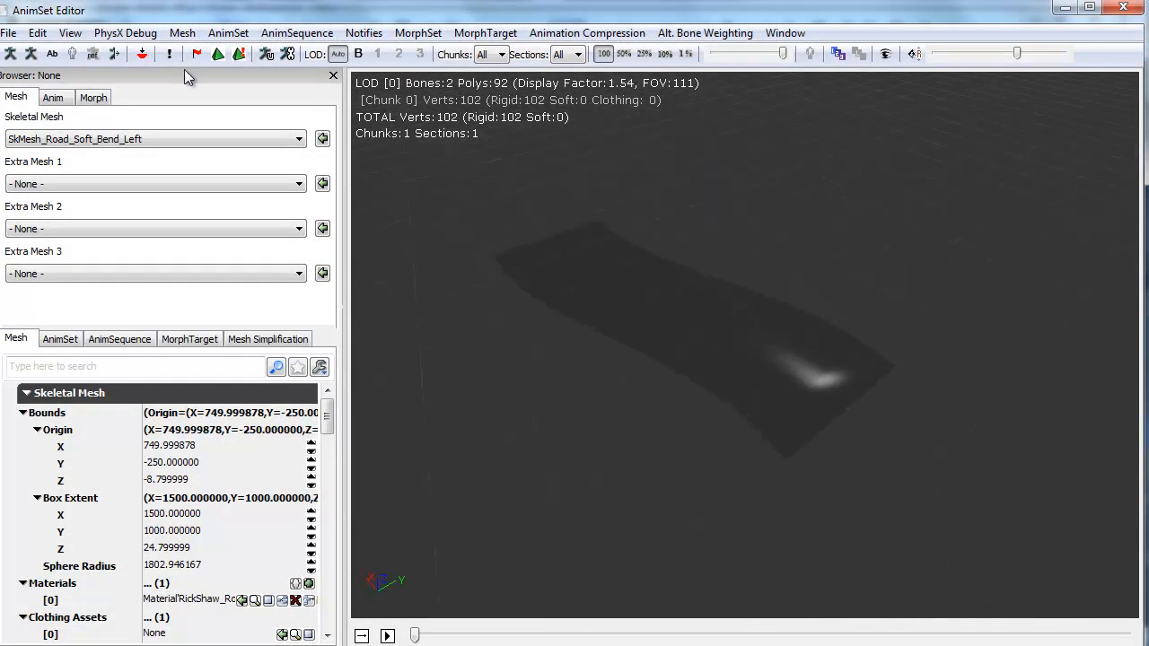
click(52, 54)
click(1123, 7)
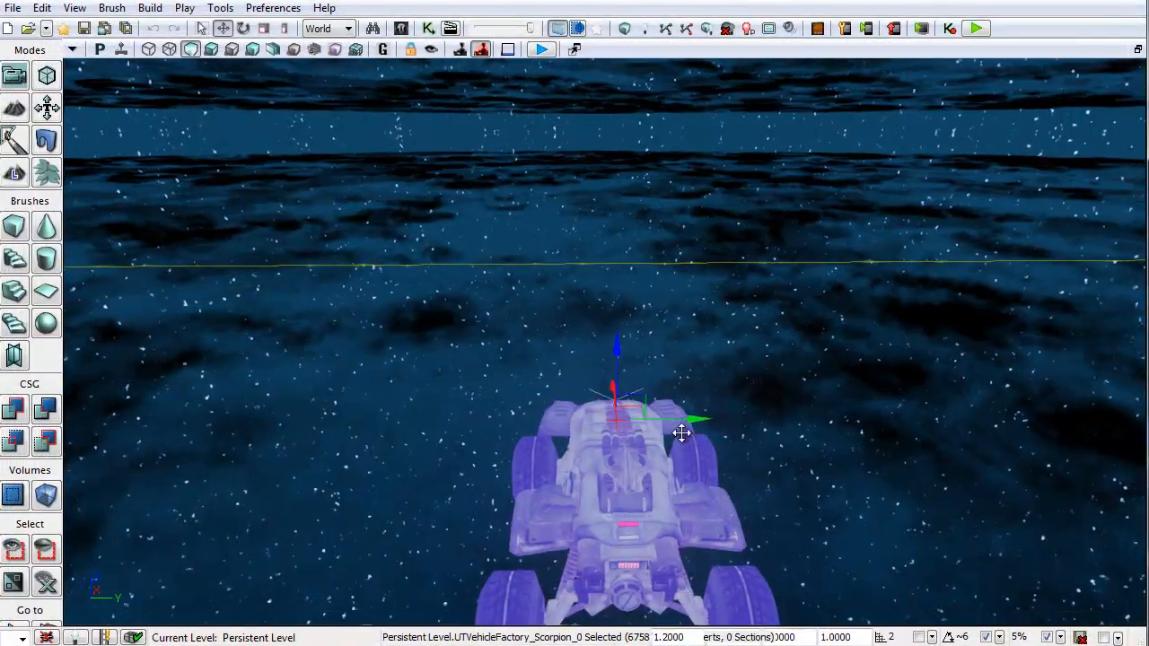
Step: Select the path node actor in the level viewport
drag(682, 431, 739, 490)
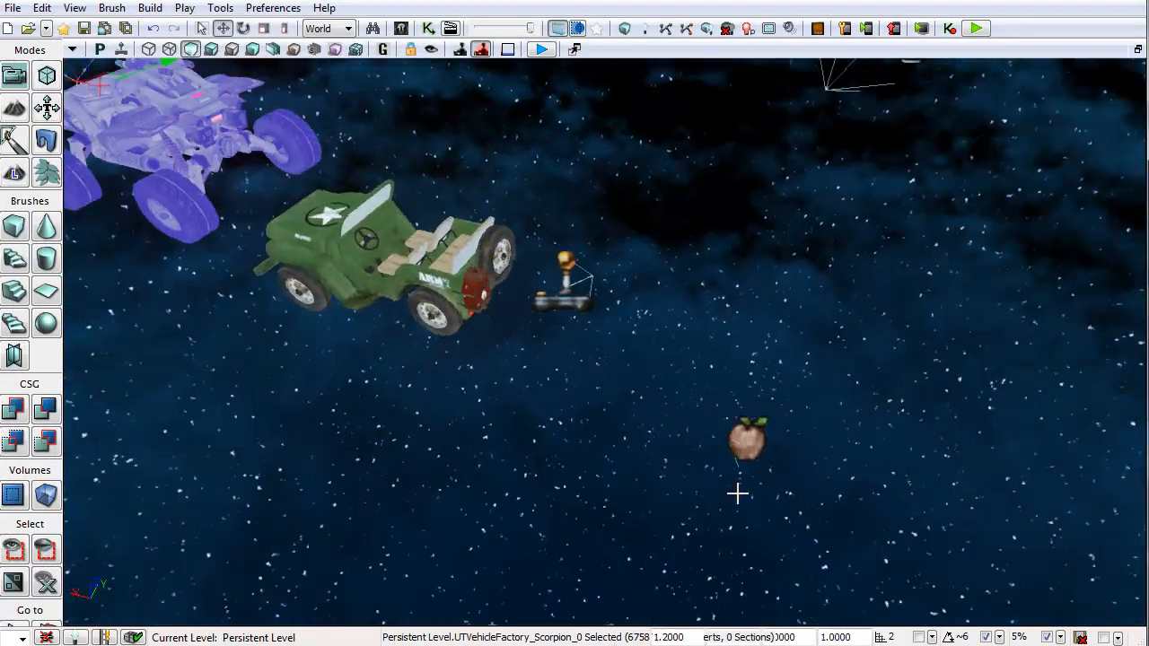
click(754, 438)
drag(856, 367, 507, 623)
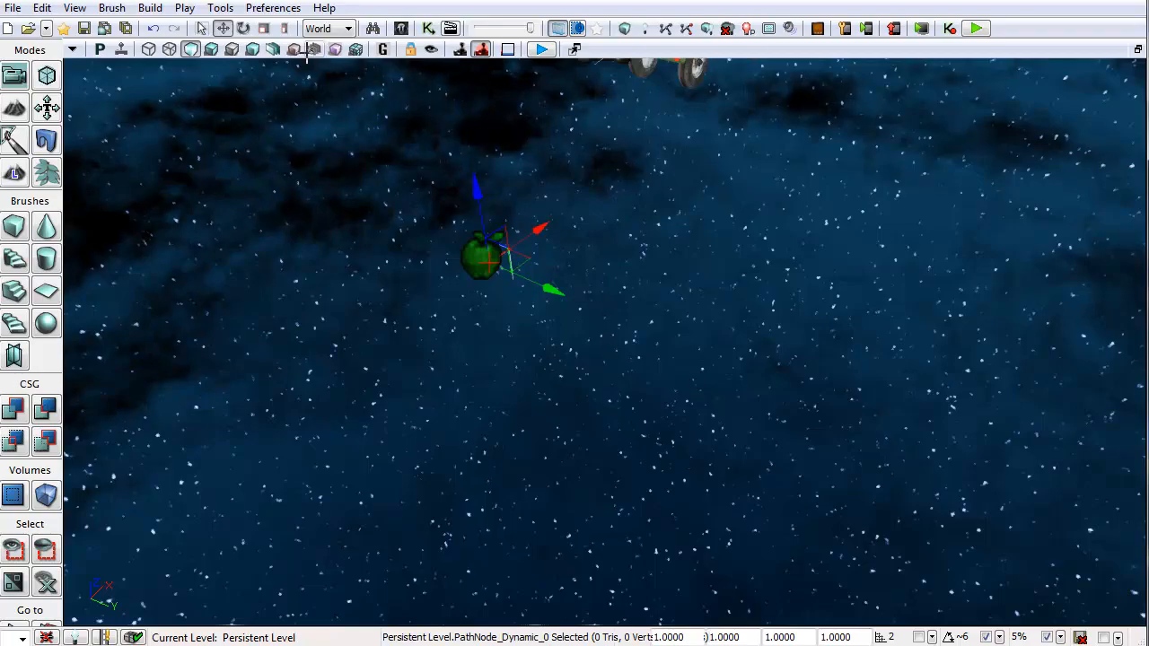
Step: Search the actor classes for path and select the PathNode_Dynamic class
click(402, 28)
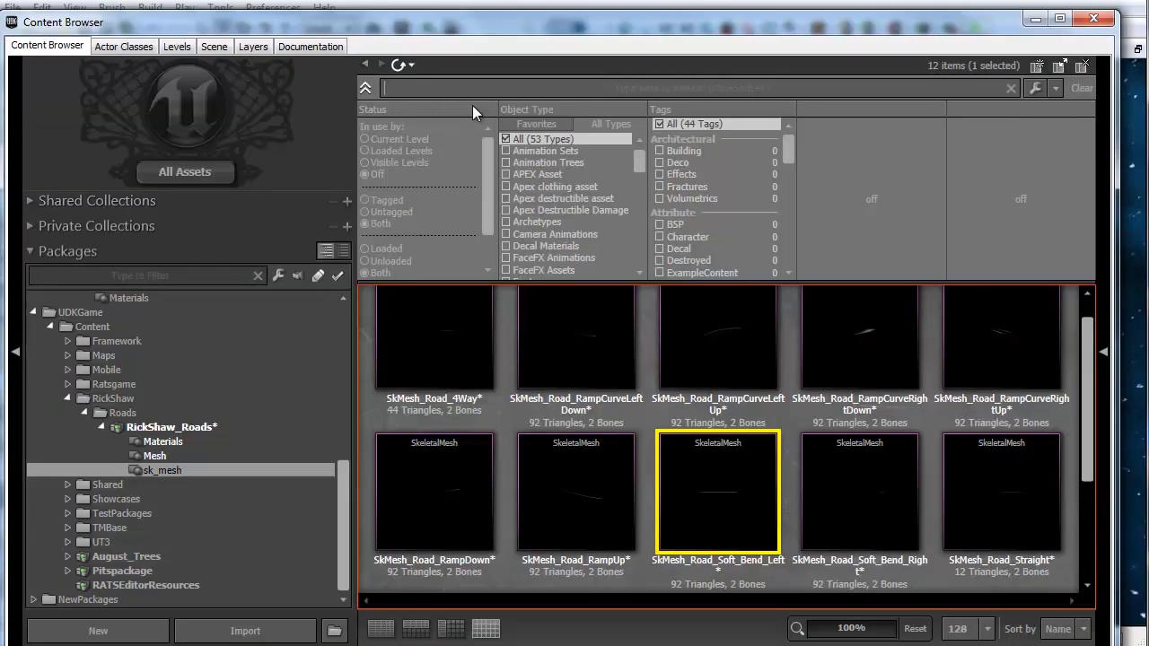
click(139, 46)
text(p)
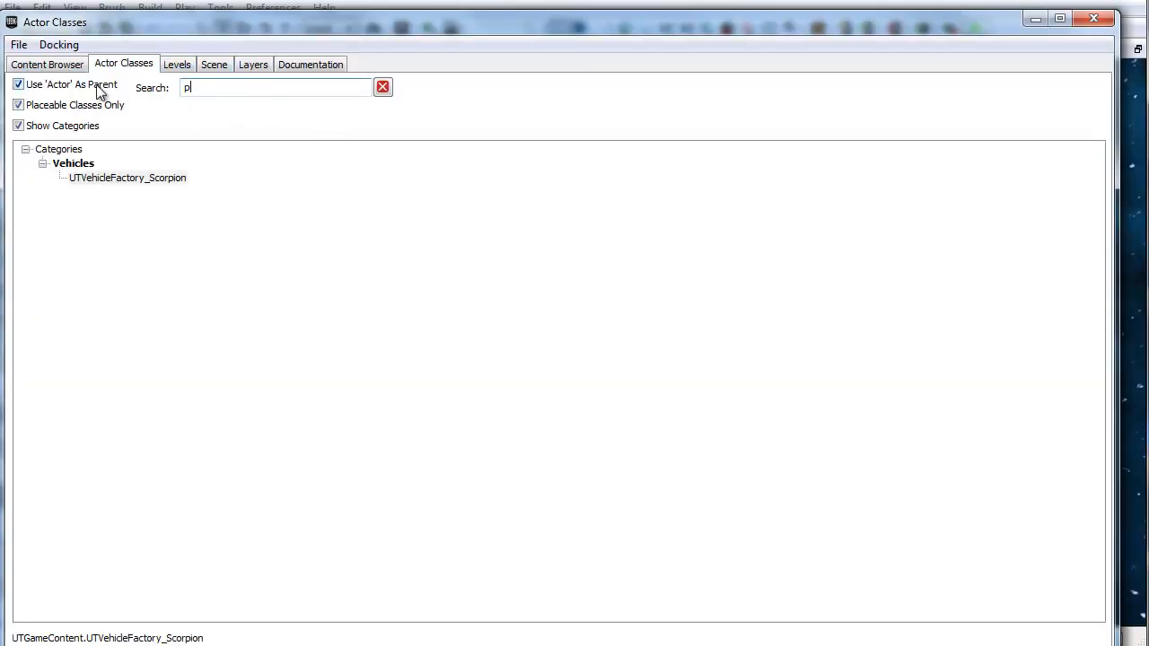
text(ath)
click(138, 207)
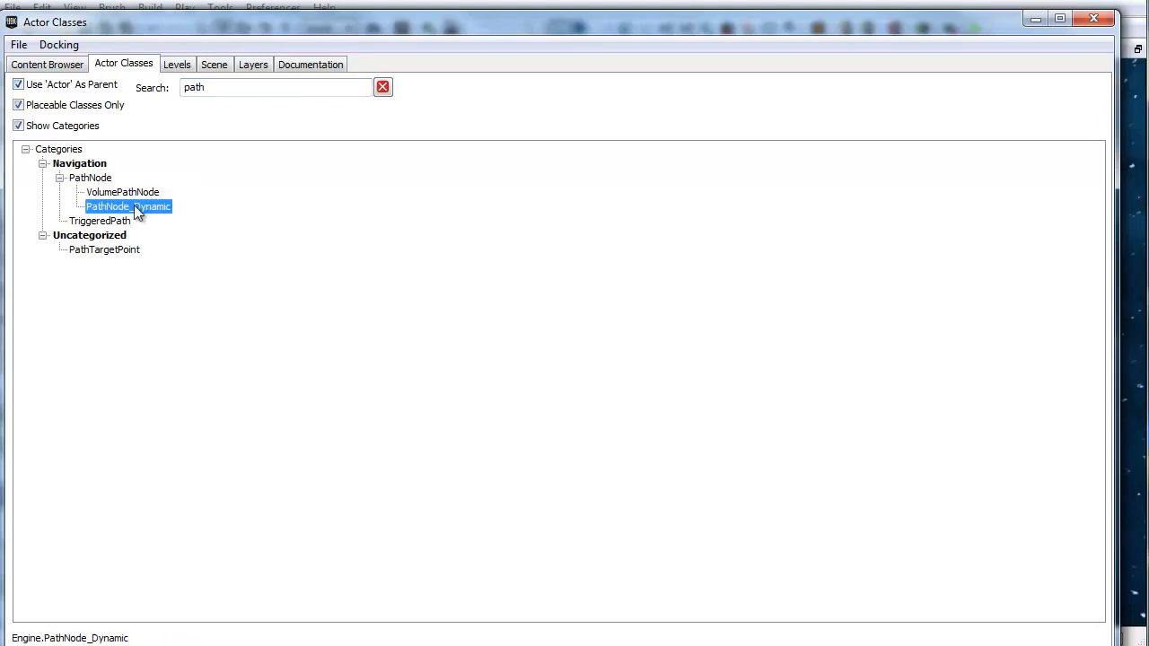
click(1093, 18)
Step: Open Kismet and move the PathNode_Dynamic_0 variable closer to the Level Loaded event
right_drag(512, 360, 456, 93)
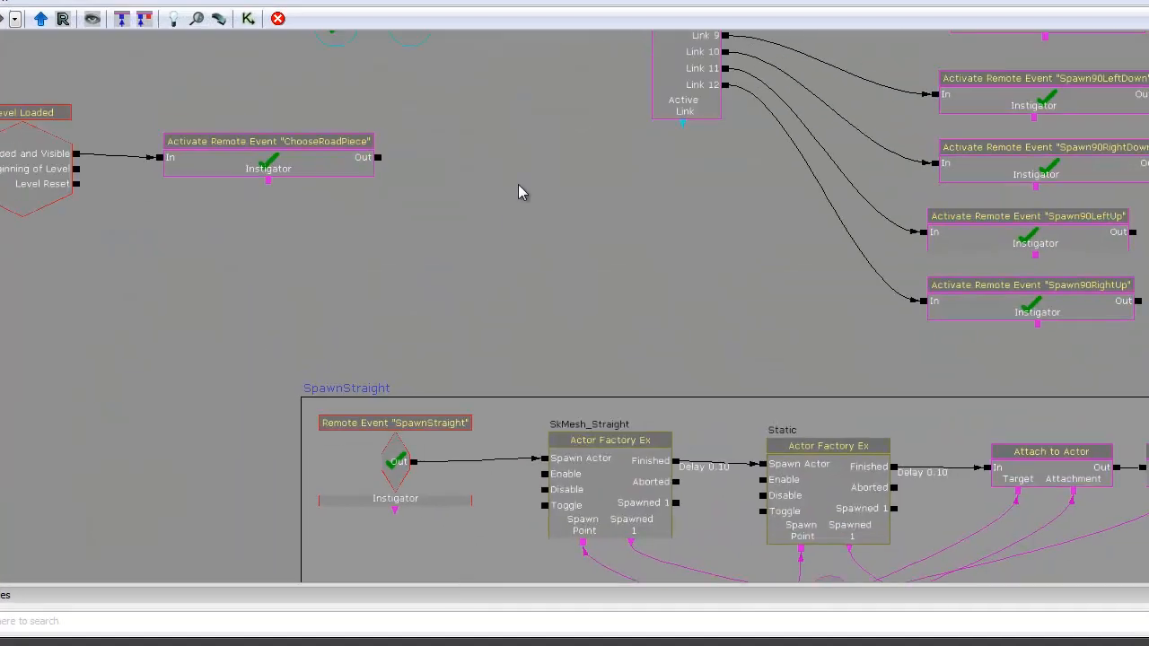
drag(365, 267, 622, 350)
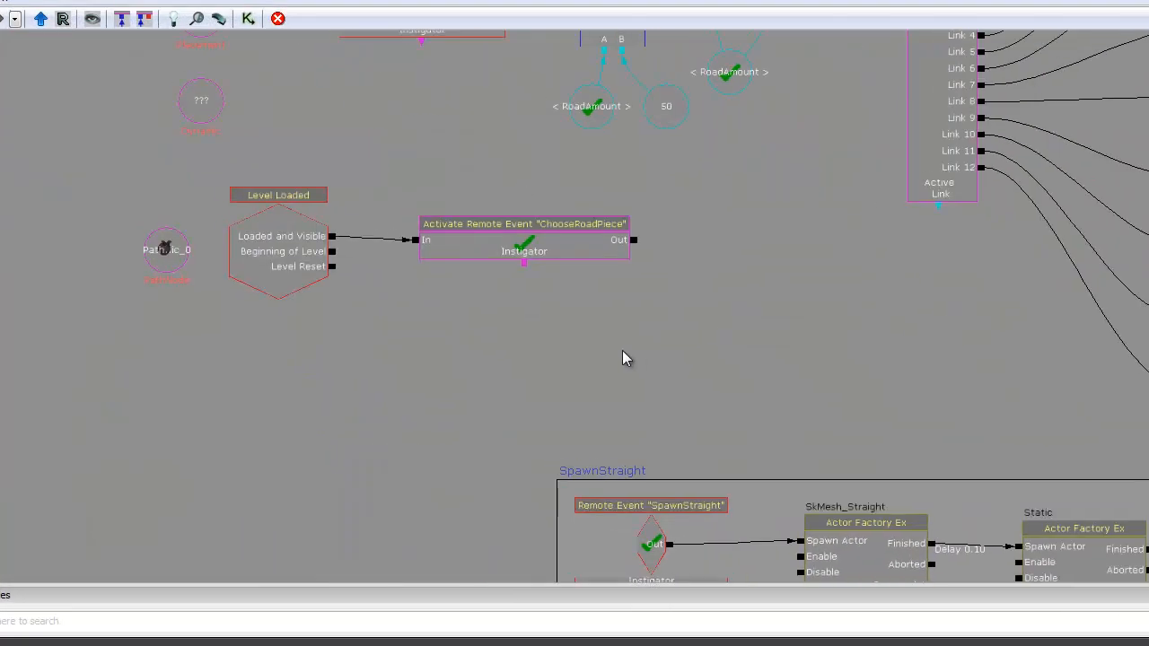
scroll(622, 350, down, 2)
scroll(373, 346, up, 4)
drag(373, 346, 588, 401)
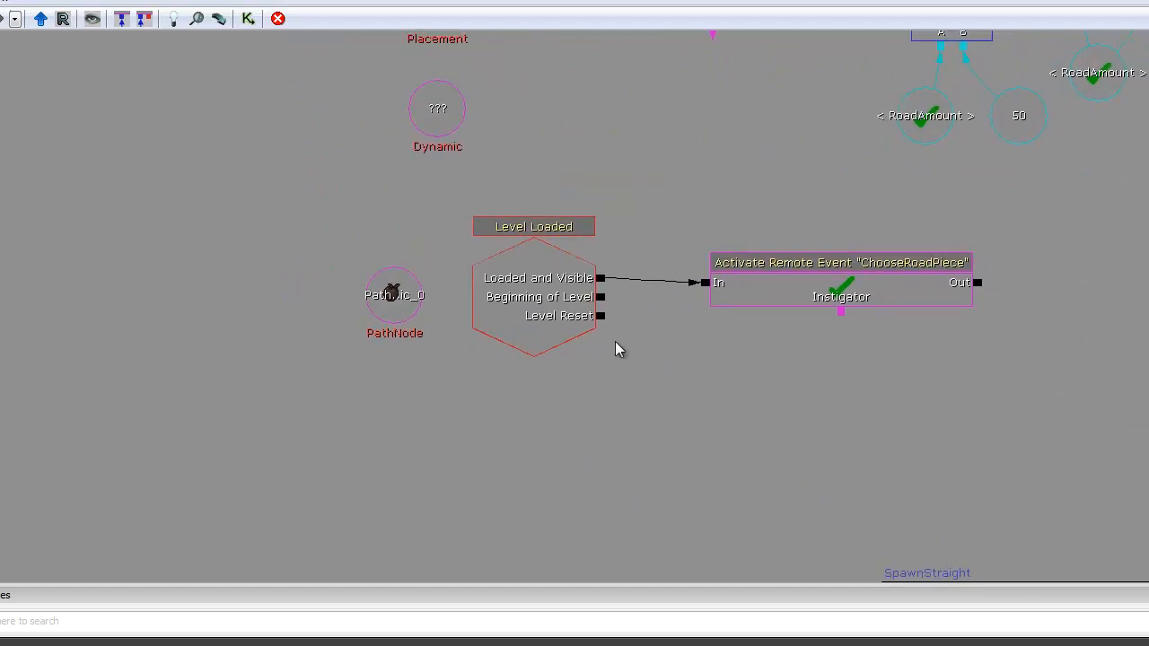
click(547, 283)
click(390, 301)
ctrl+drag(390, 300, 339, 299)
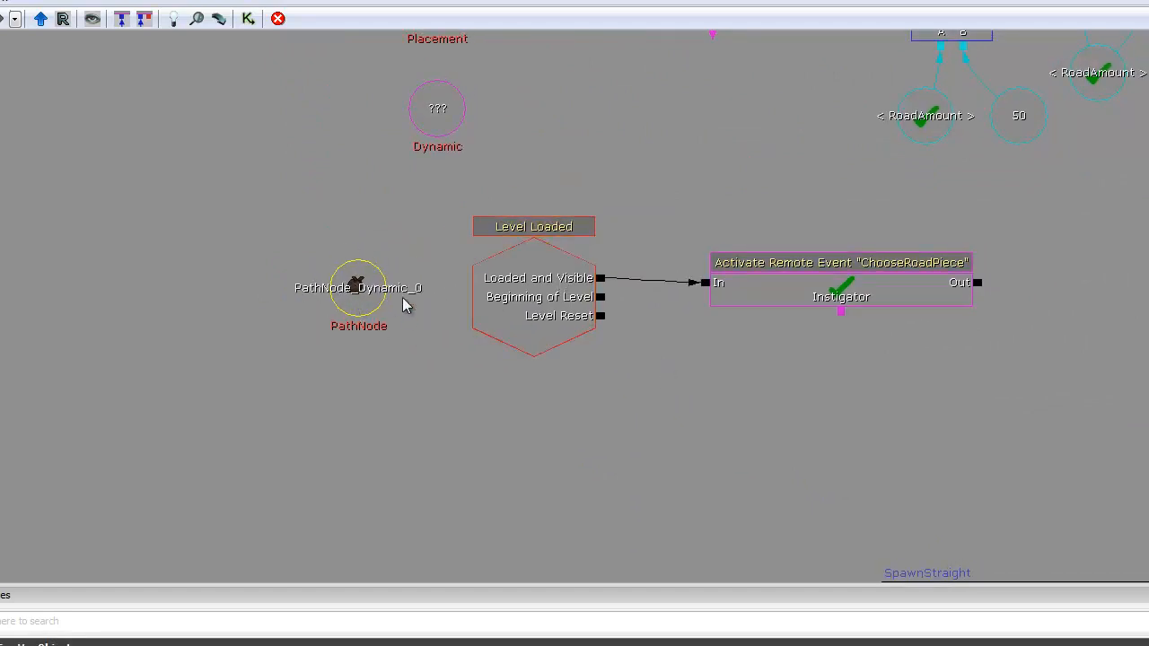
Step: Rearrange the Kismet window and inspect the PathNode variable's Var Name and Obj Value properties
drag(418, 389, 310, 245)
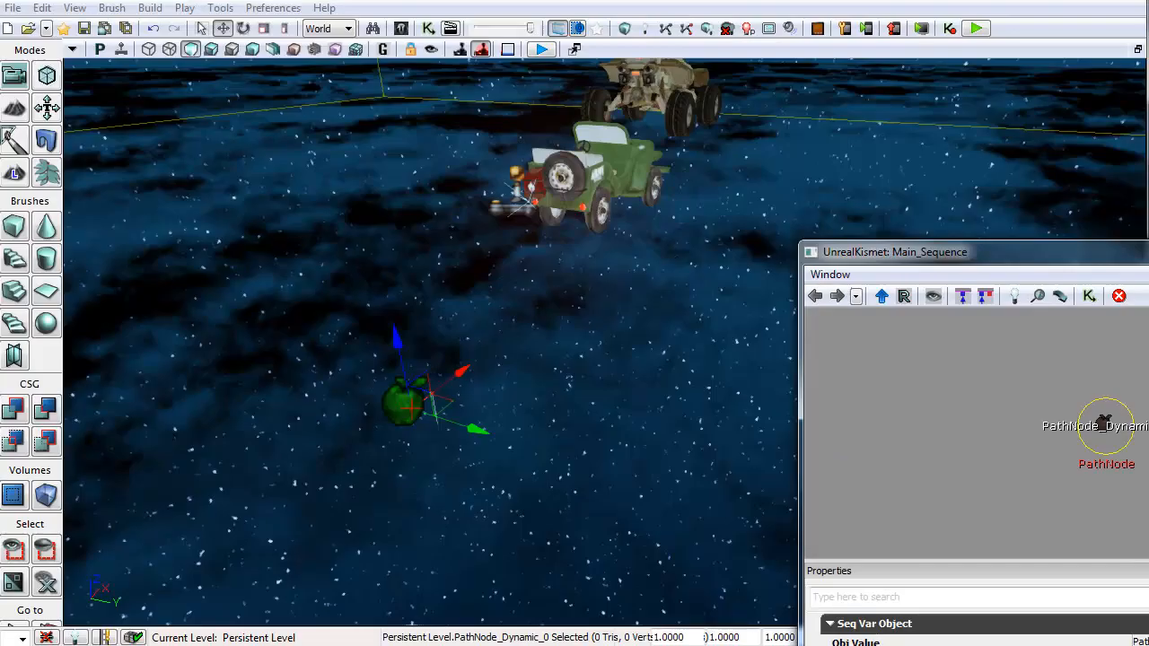
drag(1148, 260, 375, 13)
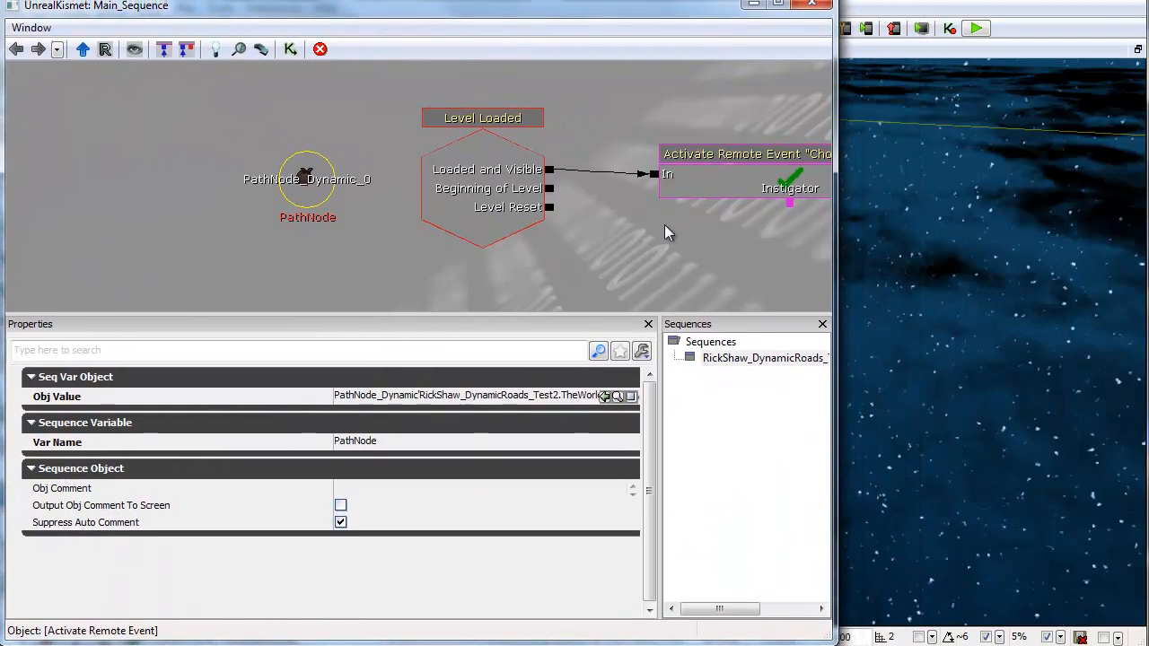
drag(837, 373, 1068, 373)
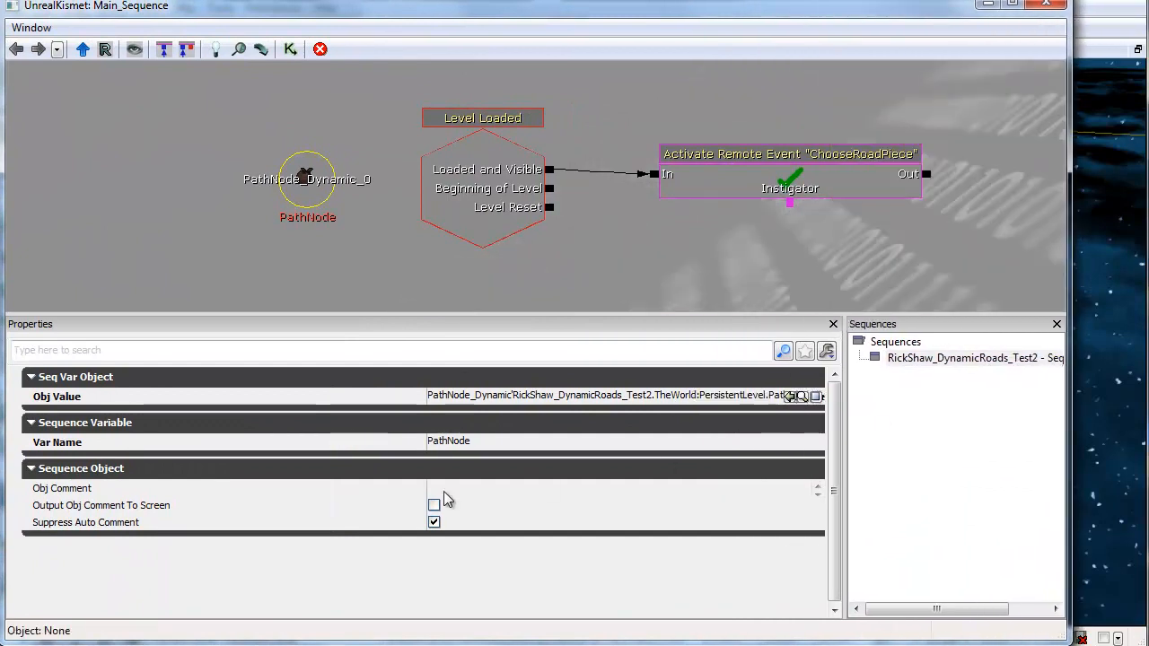
click(484, 447)
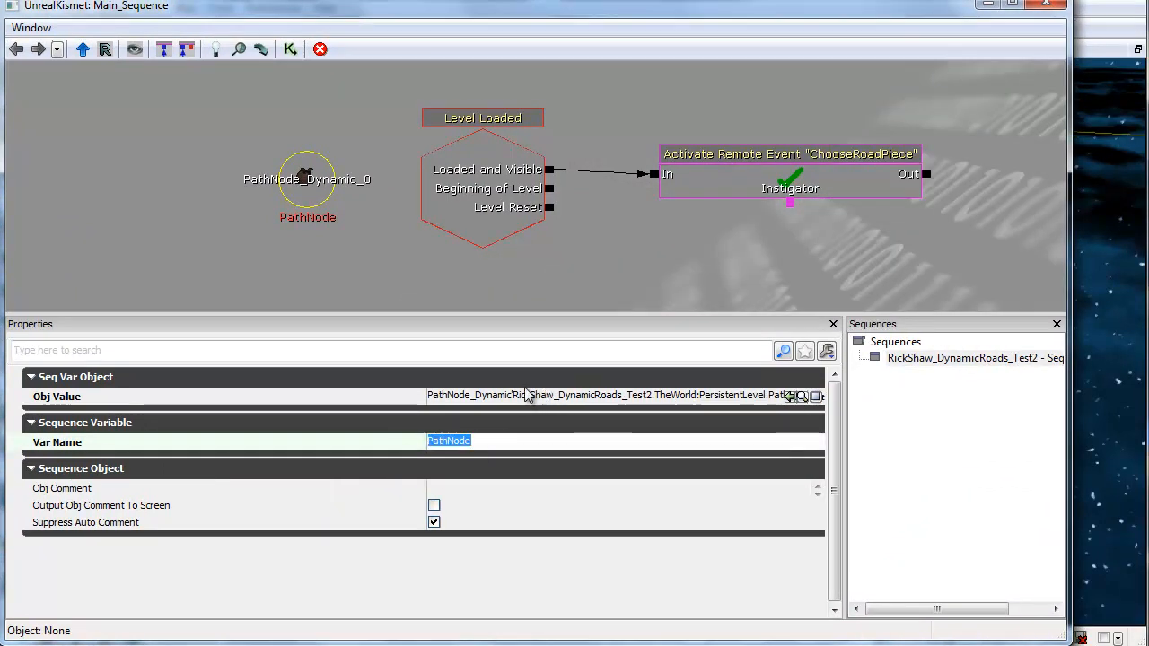
click(707, 396)
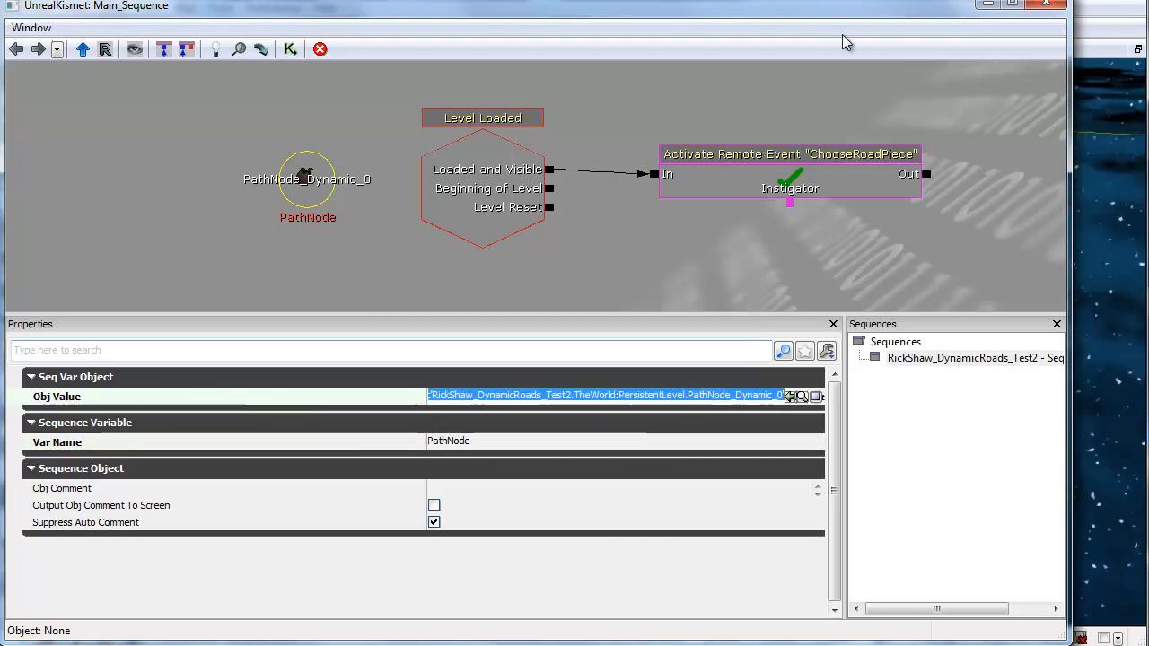
Step: Locate the actor referenced by the PathNode variable in the level viewport
drag(841, 20, 823, 570)
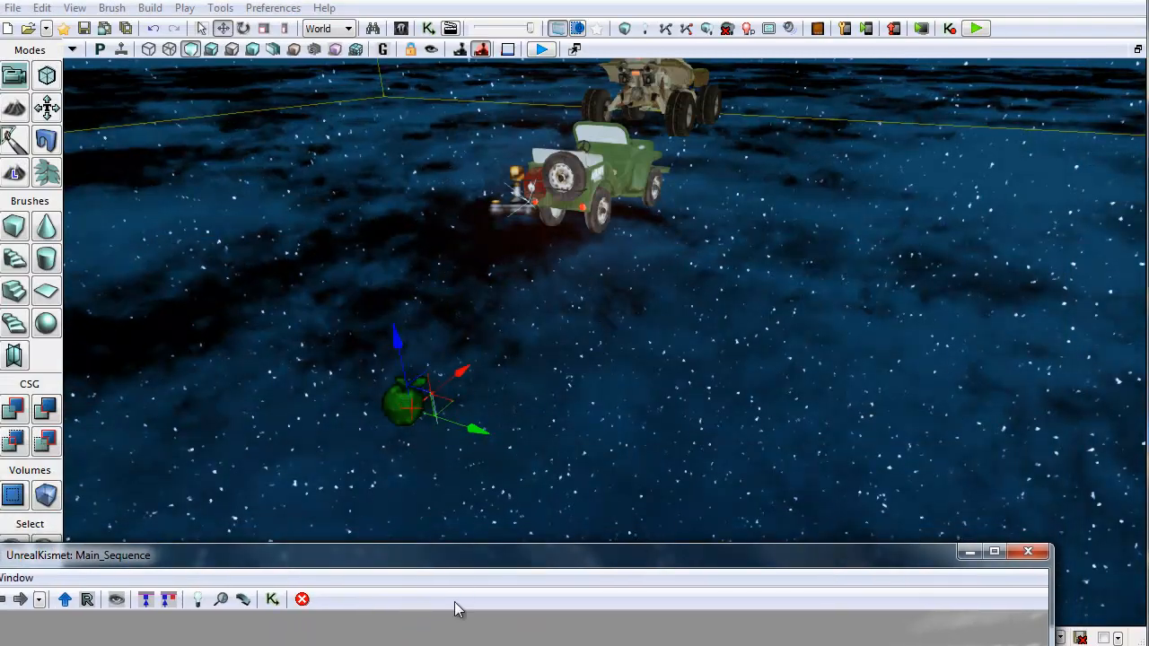
drag(377, 561, 910, 135)
click(417, 220)
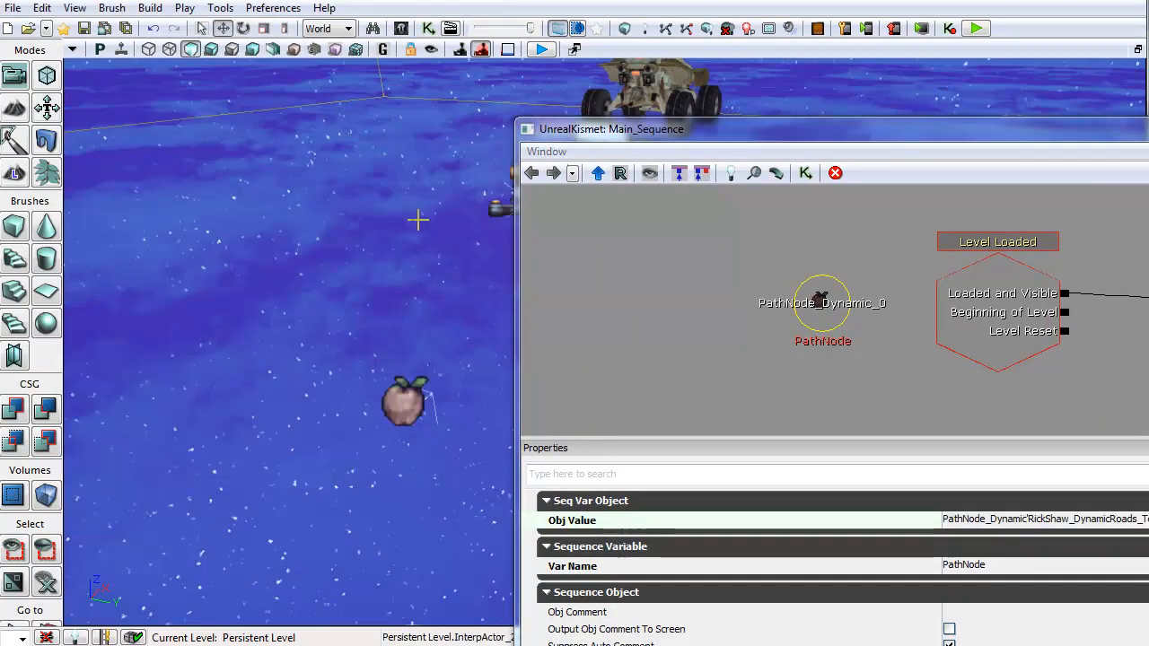
double_click(841, 305)
drag(748, 138, 1014, 177)
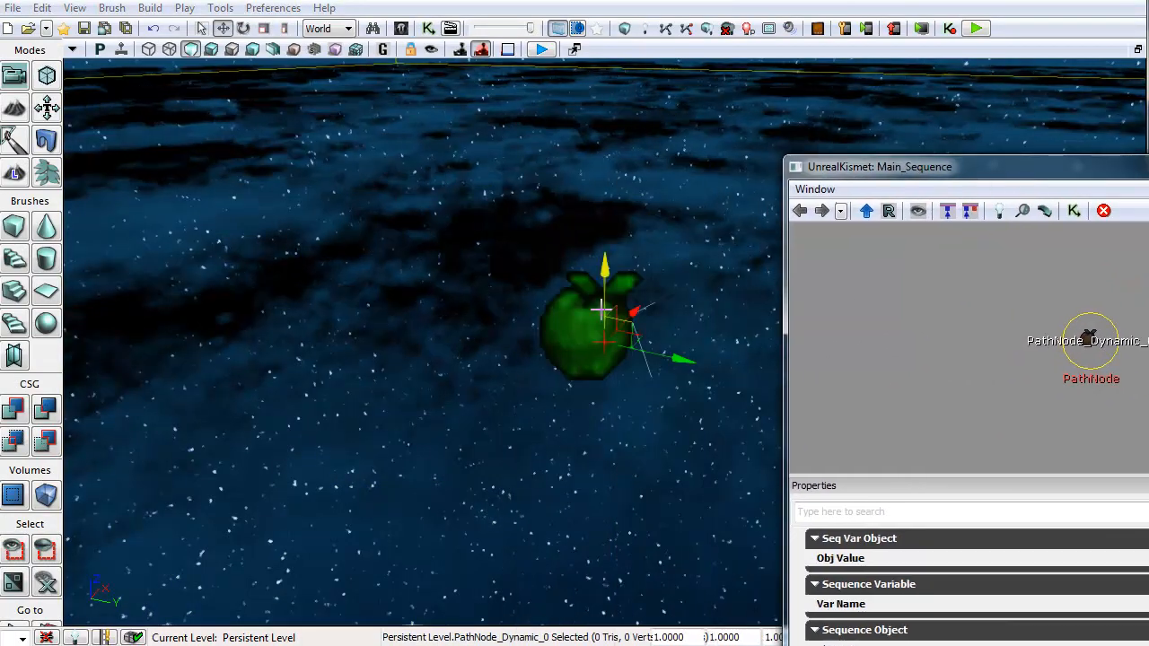
drag(1147, 175, 462, 57)
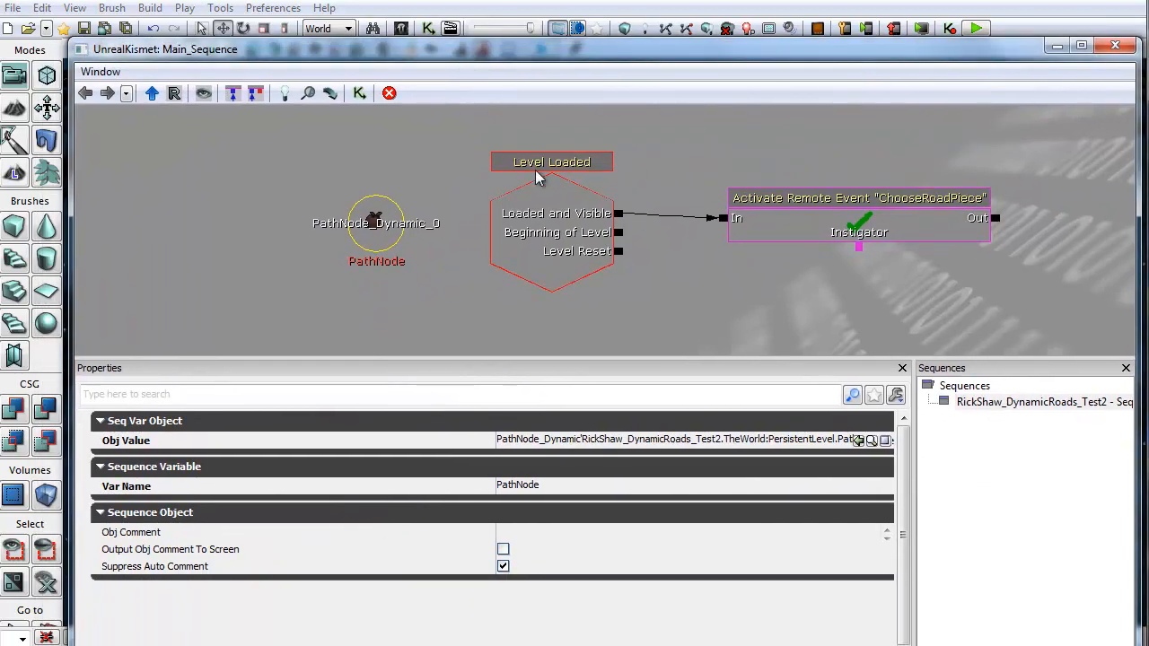
Step: Inspect the Level Loaded event and the Activate Remote Event ChooseRoadPiece action, then pan to the road-choosing logic
click(545, 244)
click(864, 215)
drag(918, 151, 563, 359)
drag(473, 264, 777, 303)
drag(451, 240, 207, 209)
scroll(450, 254, down, 2)
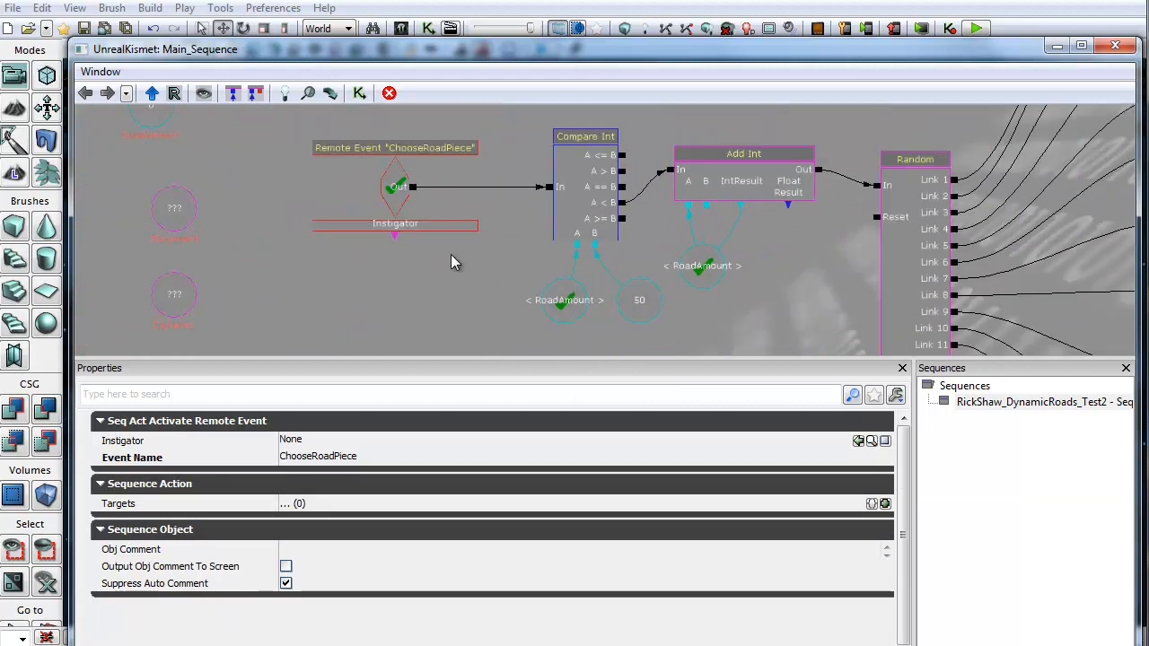
Step: Inspect the RoadAmount variable beside the ChooseRoadPiece remote event
drag(370, 217, 603, 278)
click(372, 172)
ctrl+drag(373, 172, 479, 197)
drag(478, 303, 429, 276)
scroll(455, 213, up, 2)
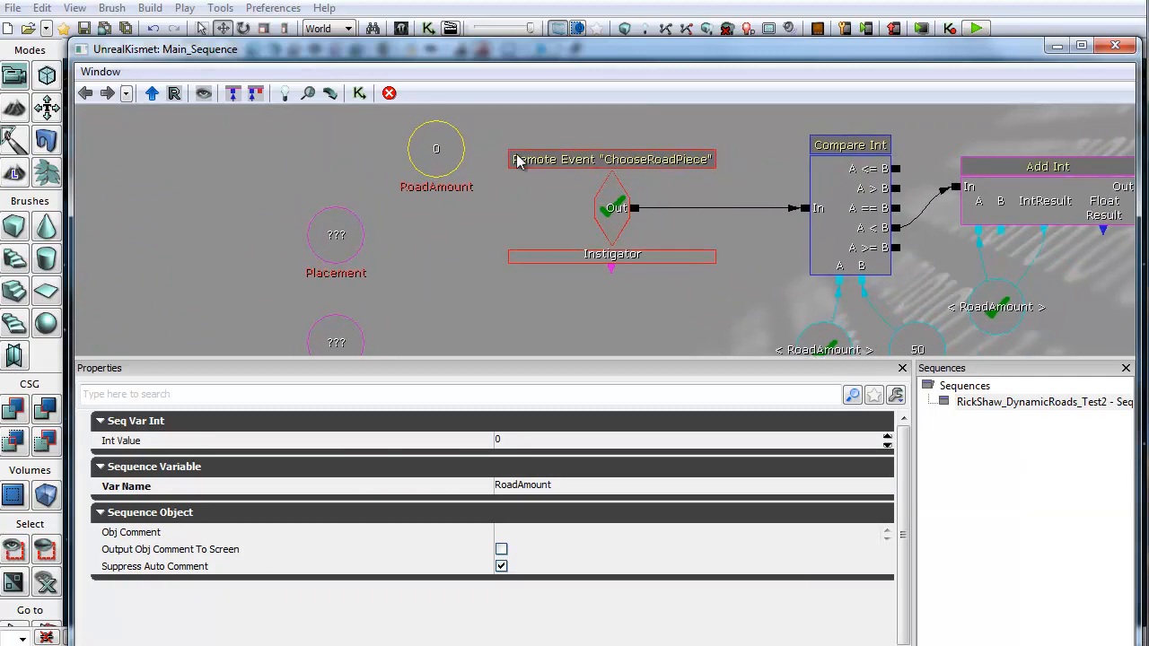
drag(427, 344, 435, 231)
Step: Delete the unused Dynamic object variable below the Placement variable
click(339, 134)
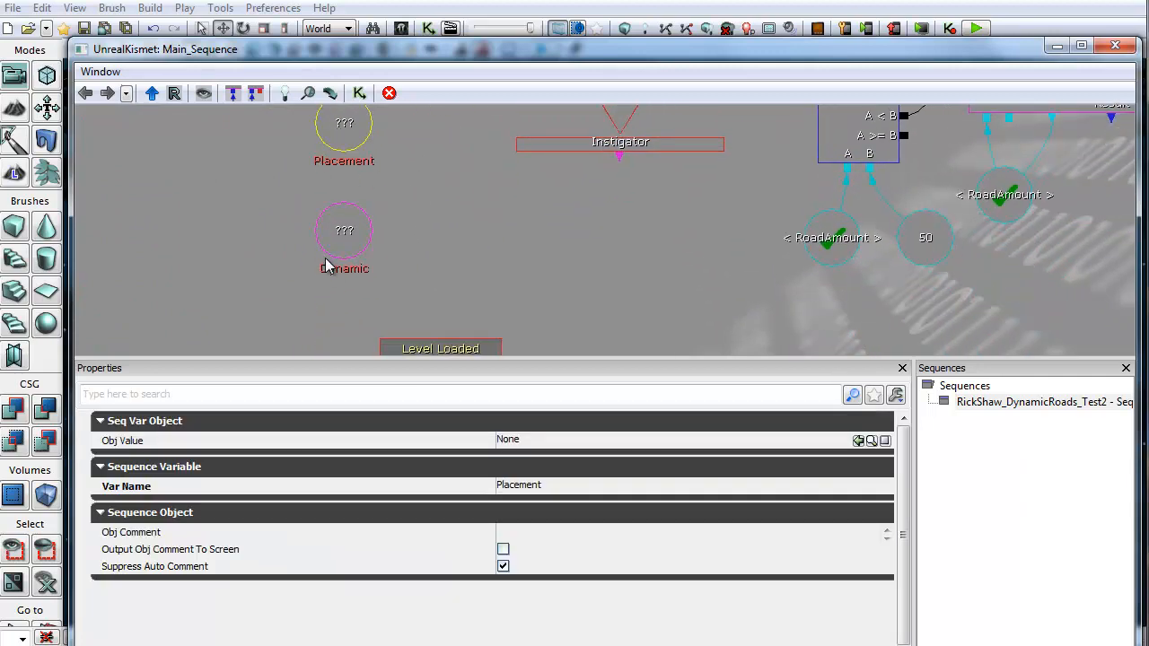
ctrl+click(326, 262)
key(Delete)
Step: Inspect the ChooseRoadPiece remote event and its Compare Int condition
drag(431, 255, 172, 305)
drag(415, 299, 280, 327)
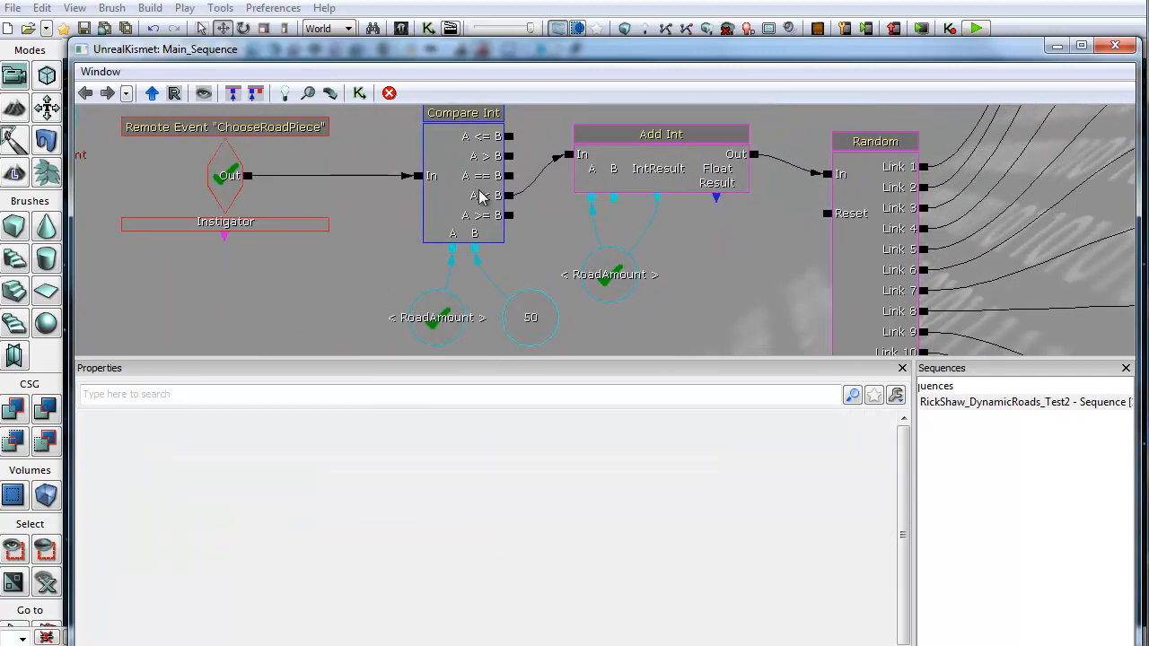
drag(461, 192, 476, 209)
click(249, 198)
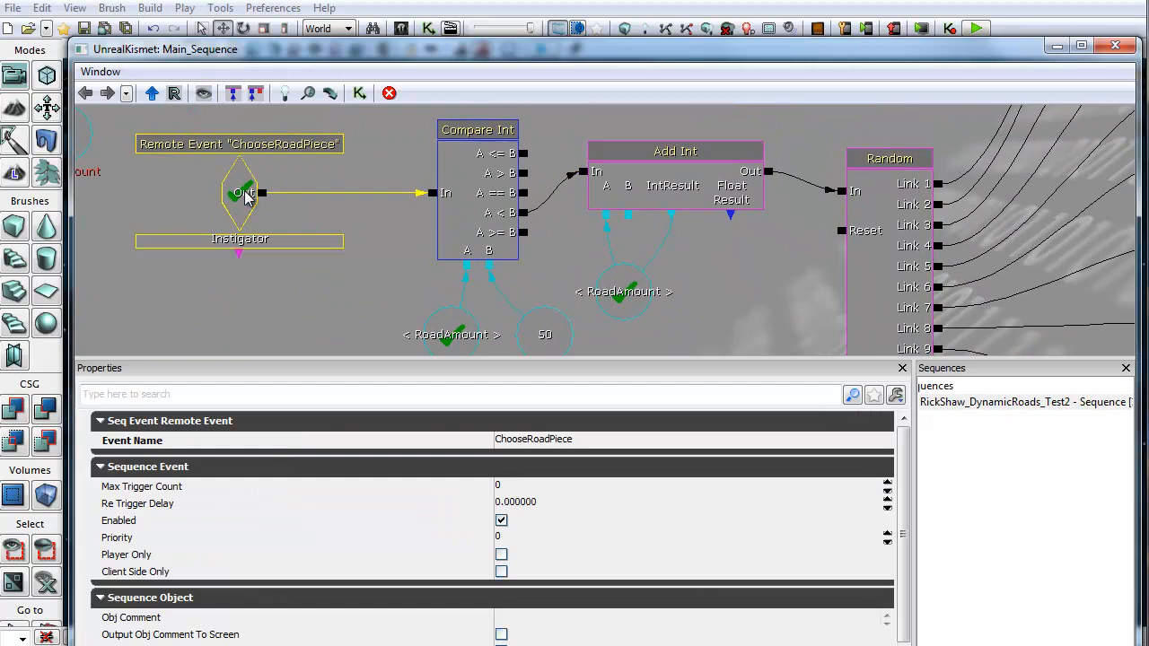
click(502, 157)
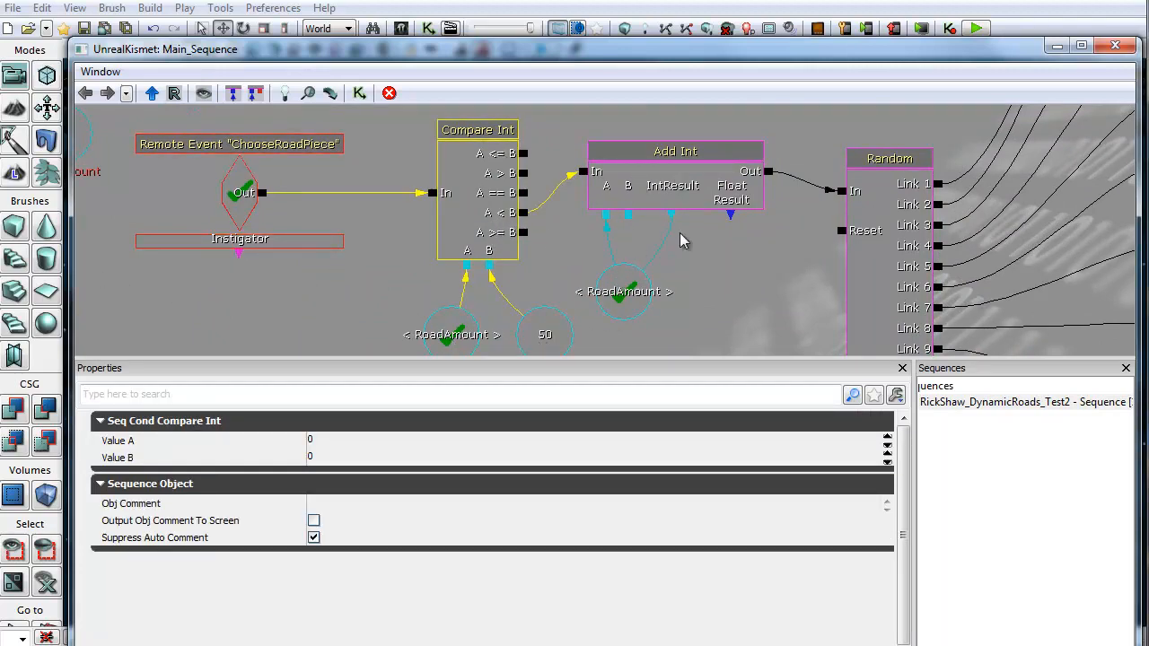
drag(683, 276, 431, 254)
drag(782, 246, 541, 297)
Step: Browse the spawn remote events linked to the Random node and the SpawnStraight sub-sequence
scroll(541, 296, down, 3)
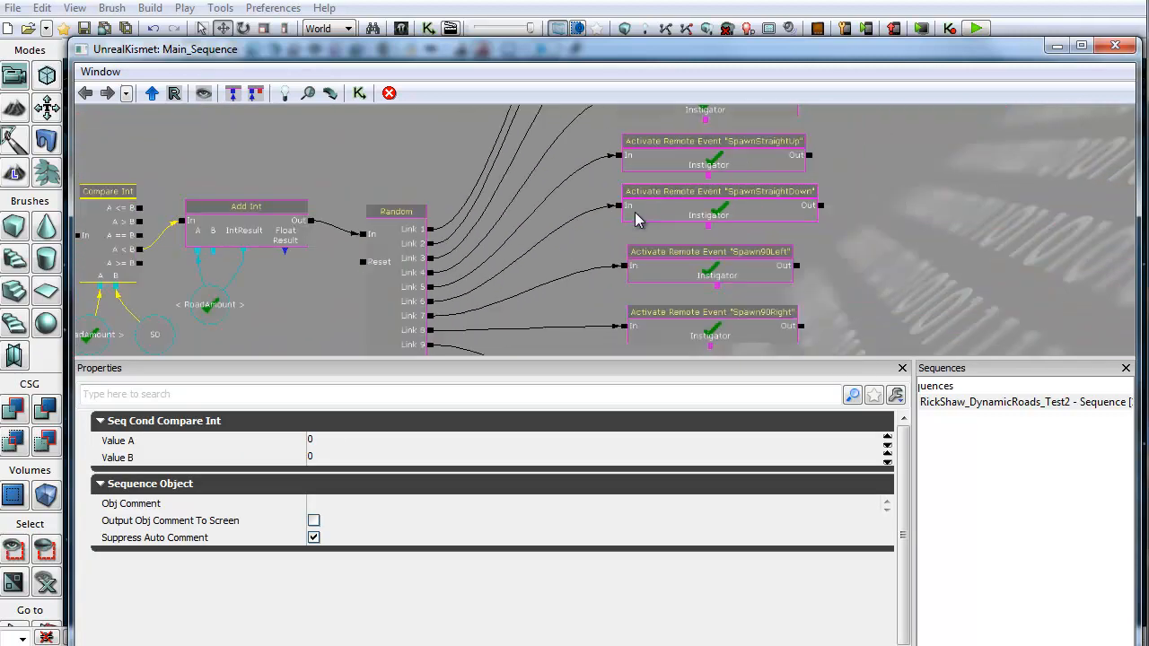
scroll(863, 219, down, 5)
scroll(867, 217, up, 3)
scroll(867, 217, down, 1)
drag(867, 216, 797, 211)
drag(762, 361, 765, 460)
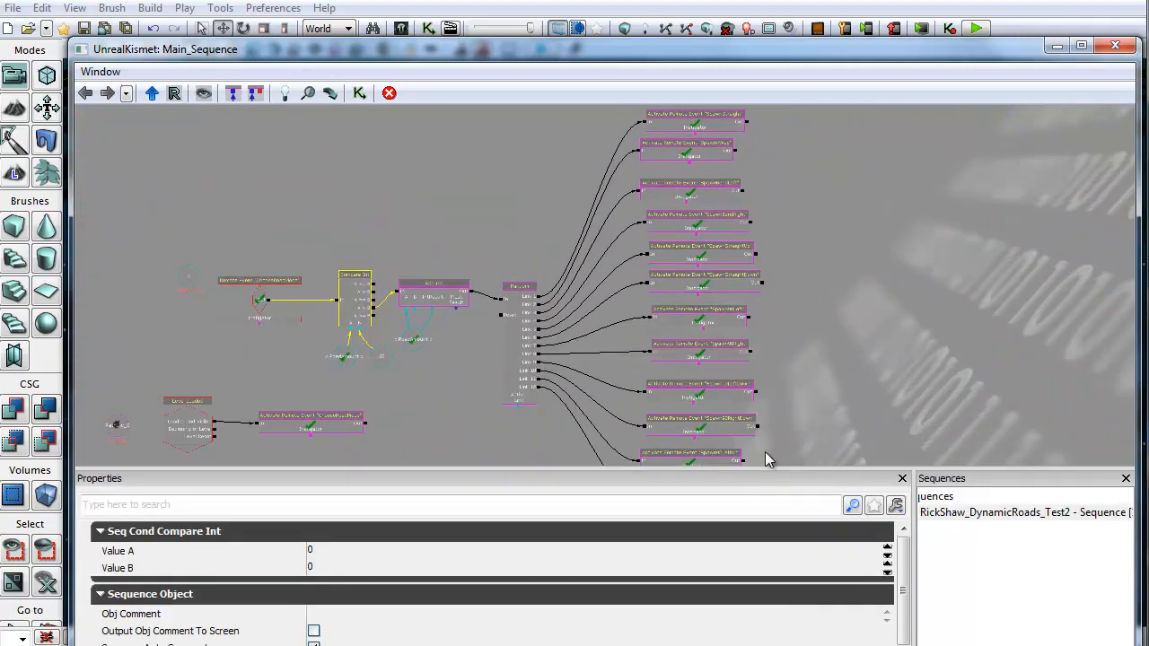
drag(795, 224, 777, 126)
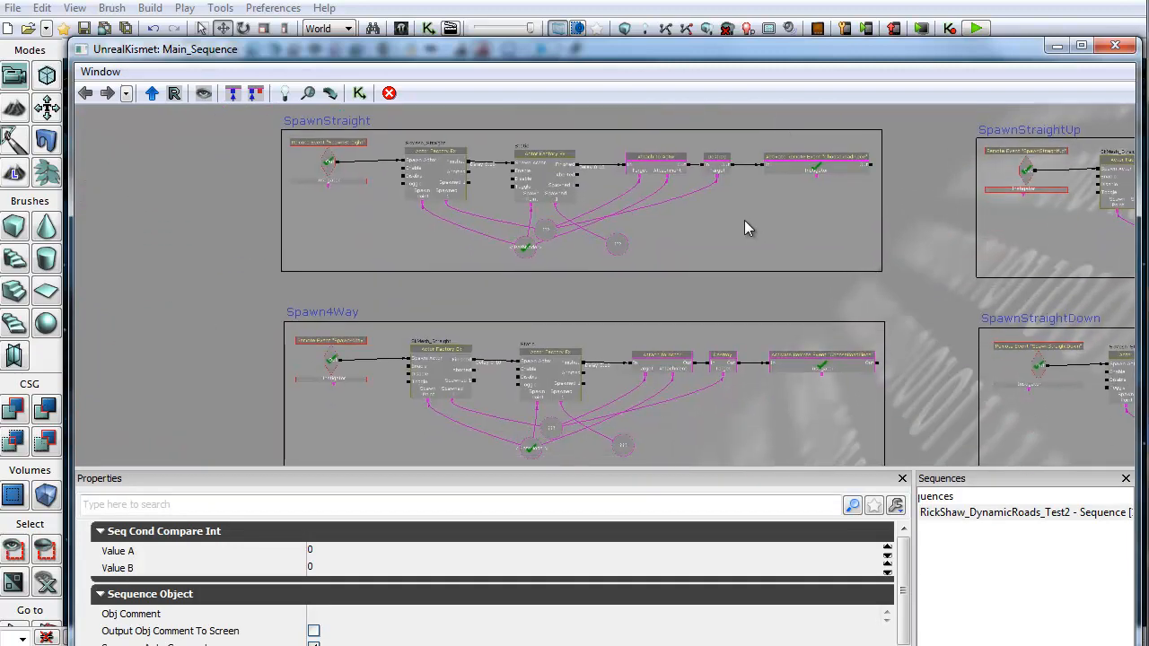
drag(744, 224, 799, 257)
scroll(603, 256, up, 4)
drag(277, 236, 178, 305)
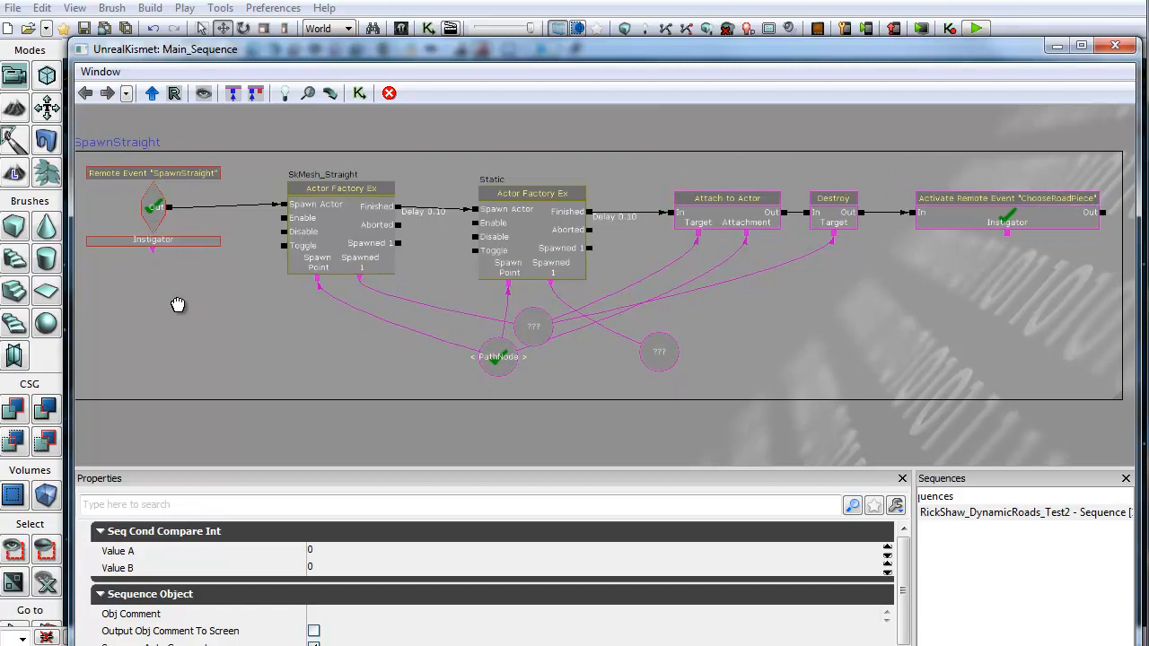
Step: Open the SpawnStraight actor factory's SkMesh_Road_Straight in the AnimSet Editor, display its bone names, and close the editors
click(153, 214)
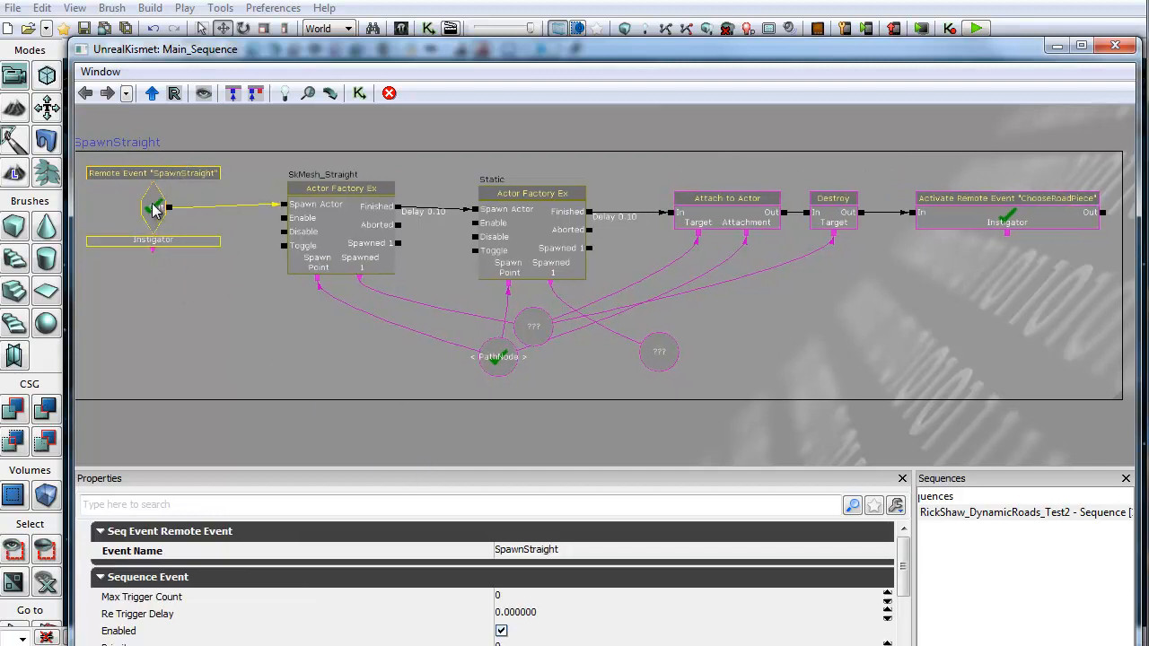
click(341, 191)
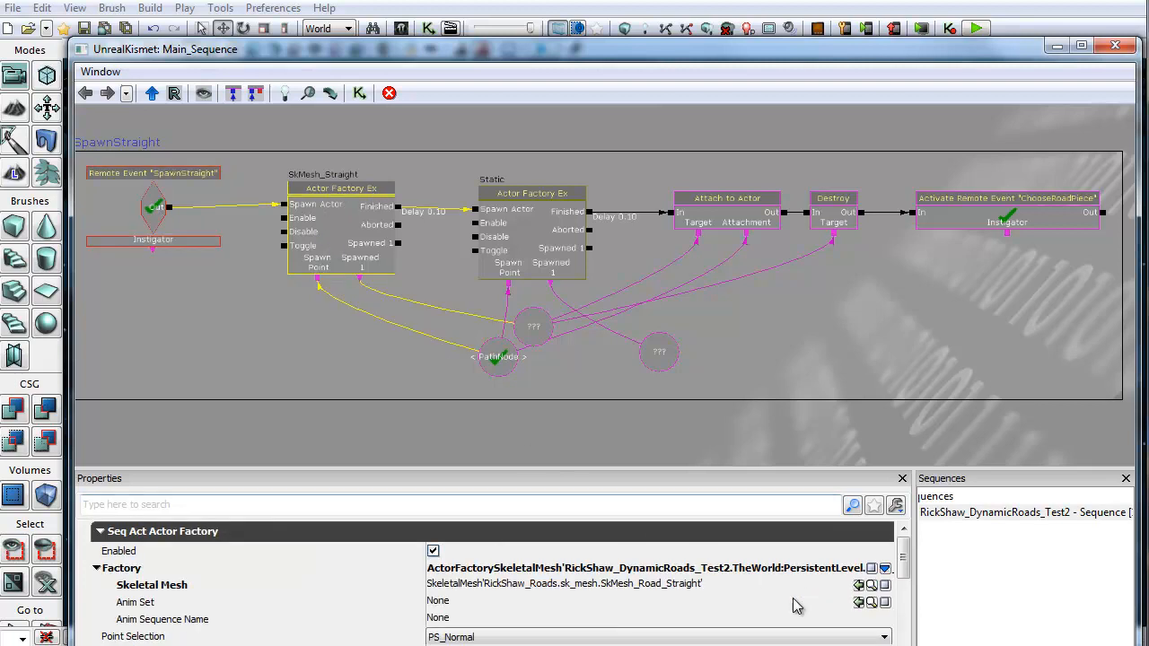
click(673, 590)
click(871, 584)
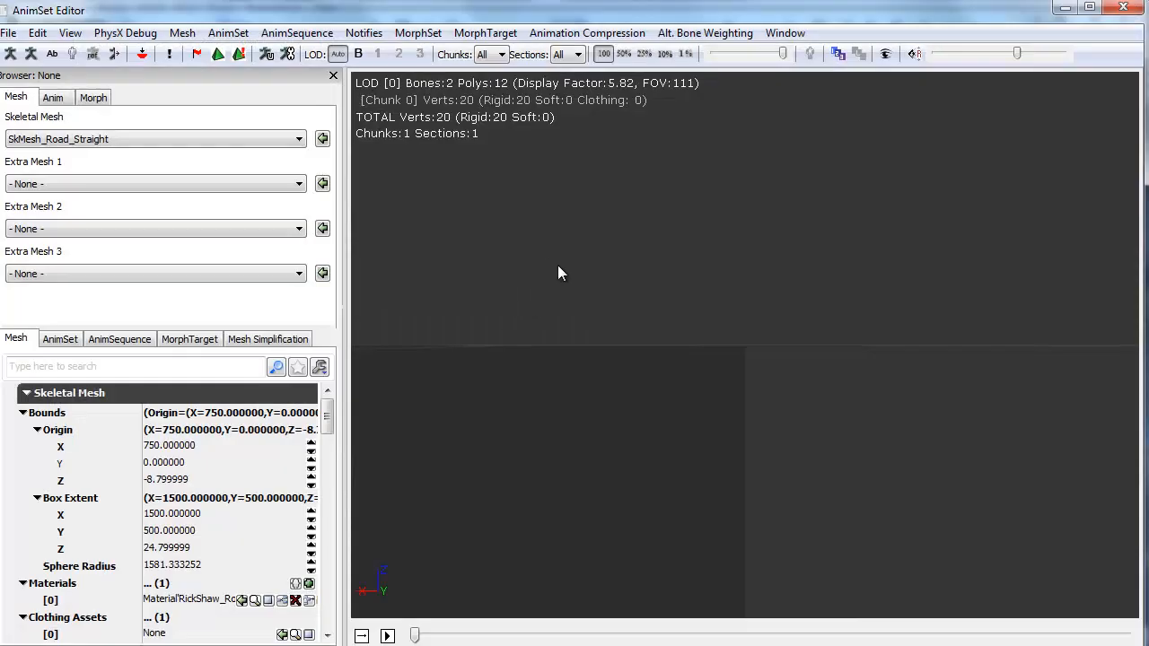
right_drag(558, 265, 588, 620)
drag(754, 334, 394, 591)
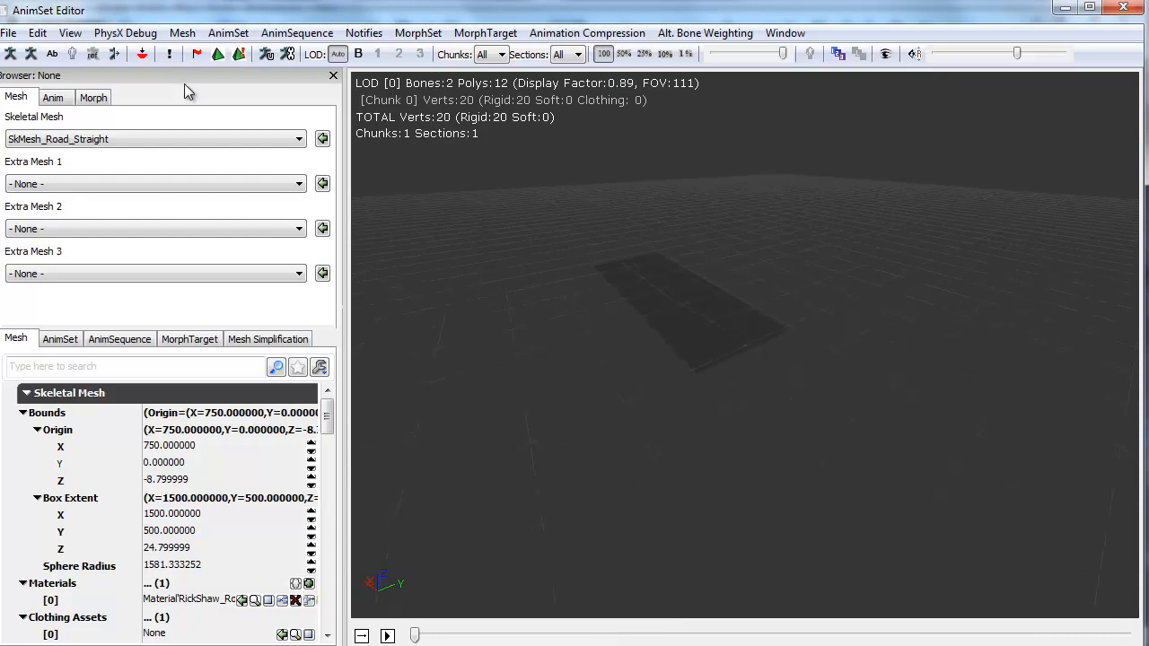
click(52, 54)
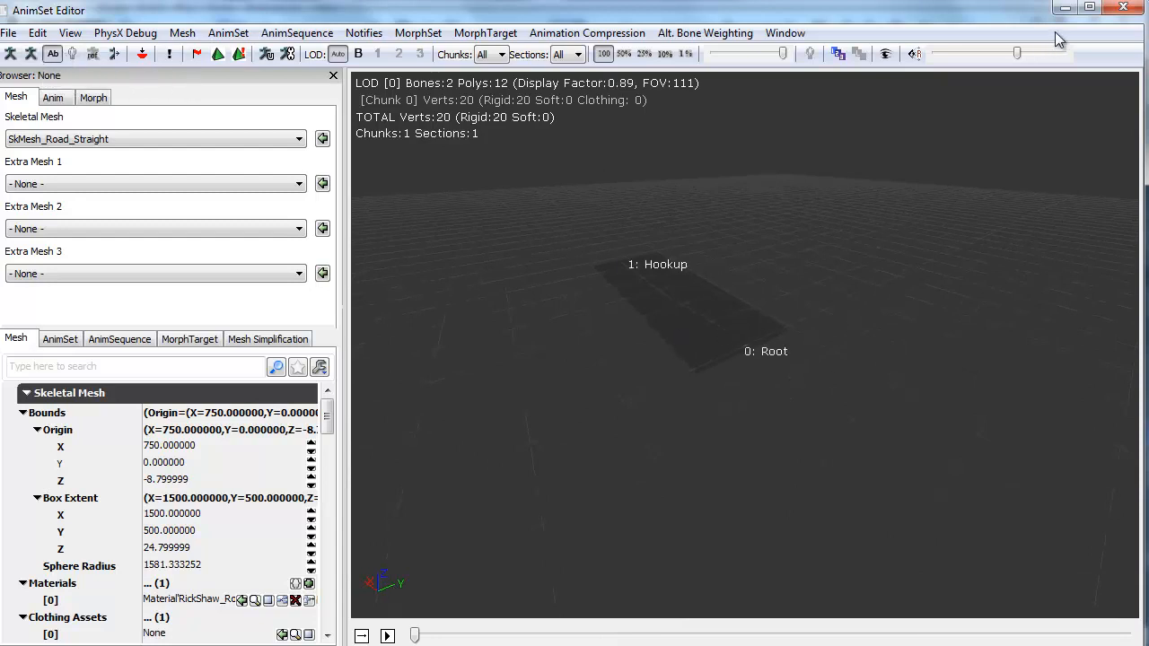
click(1122, 9)
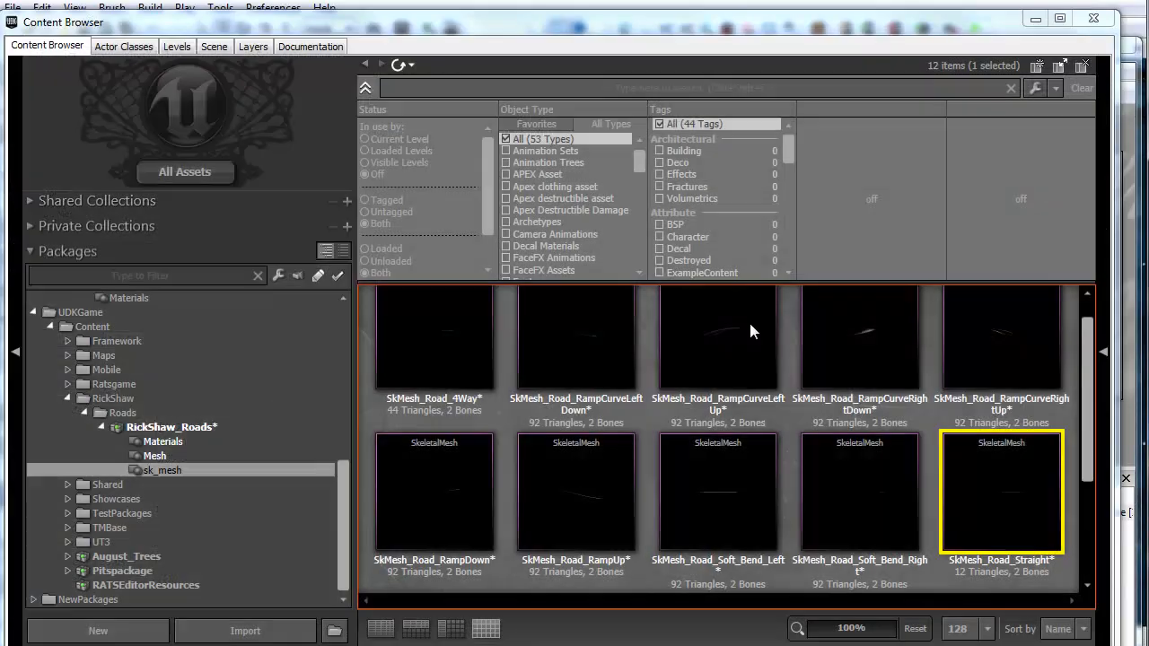
click(1115, 9)
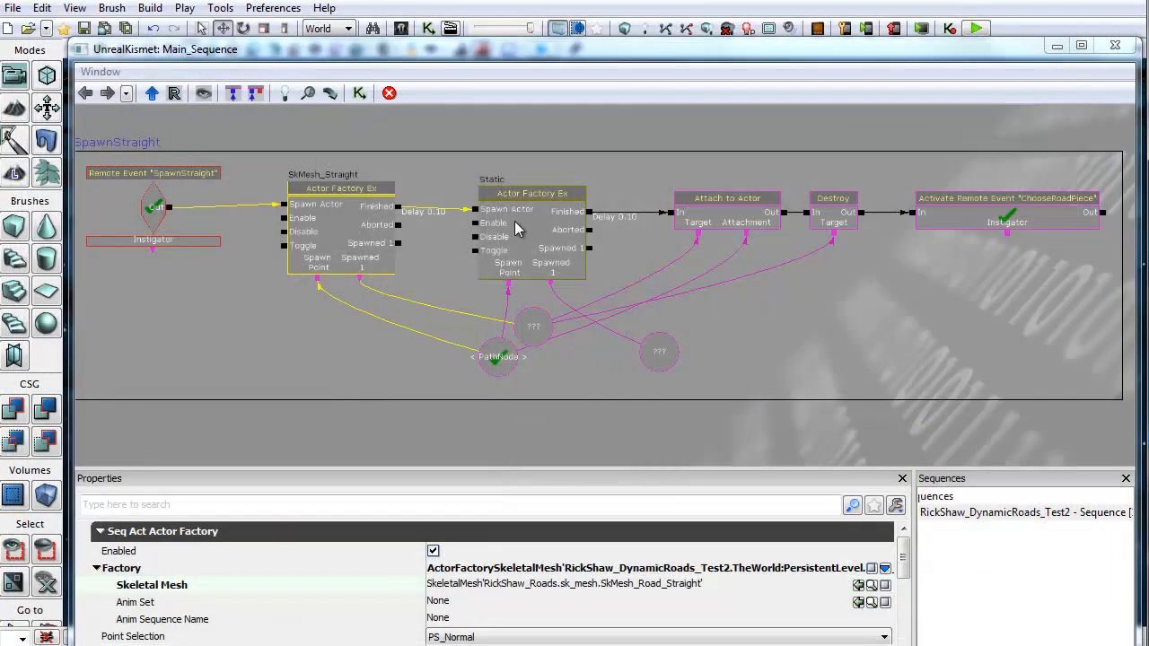
Step: Move the unnamed object variable slightly upward in the SpawnStraight sequence
scroll(503, 315, up, 3)
click(632, 325)
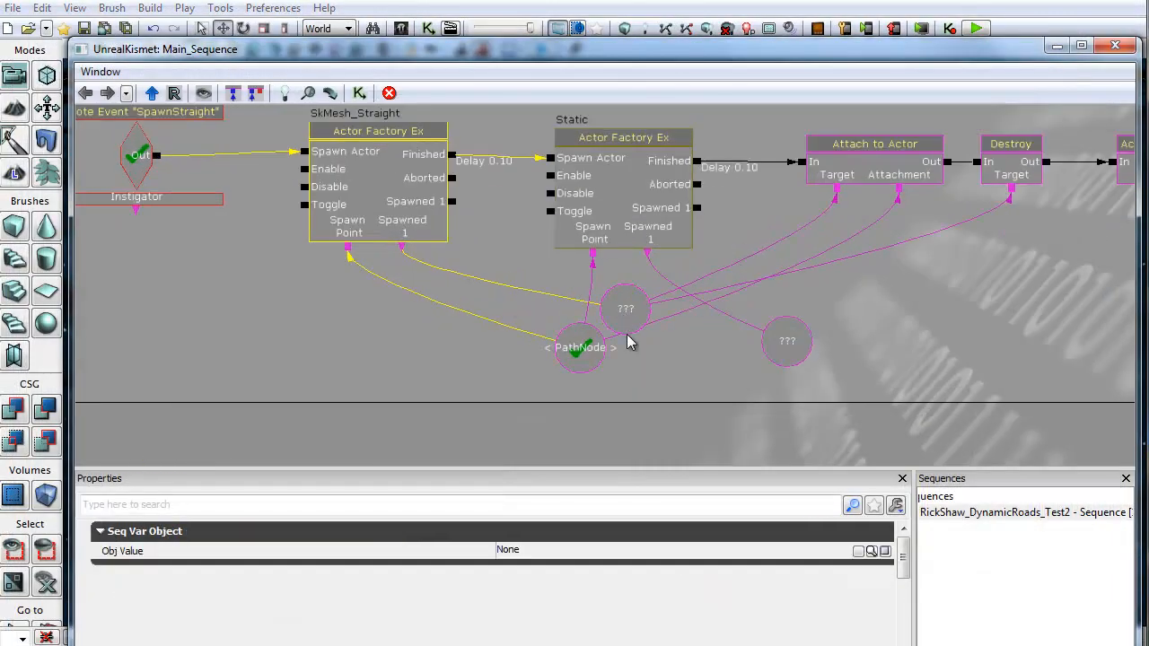
mouse_move(633, 323)
mouse_down()
mouse_move(630, 296)
mouse_move(633, 310)
mouse_up()
click(394, 204)
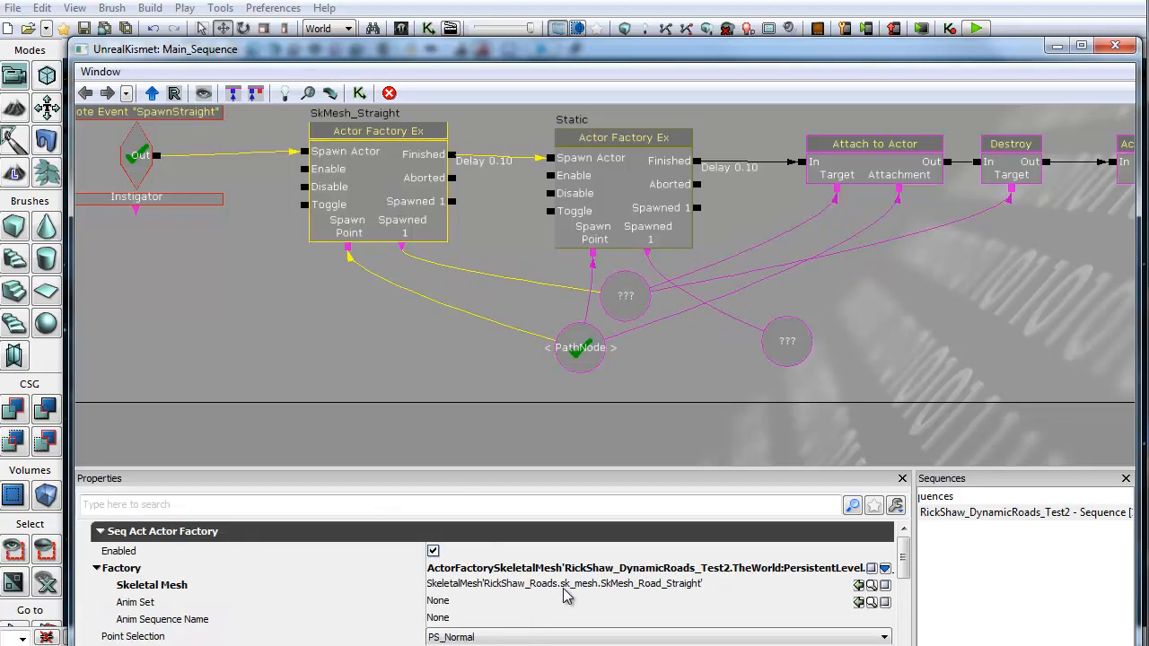
Step: Enlarge the Properties panel and scroll through the SkMesh_Straight actor factory's settings
scroll(891, 551, down, 1)
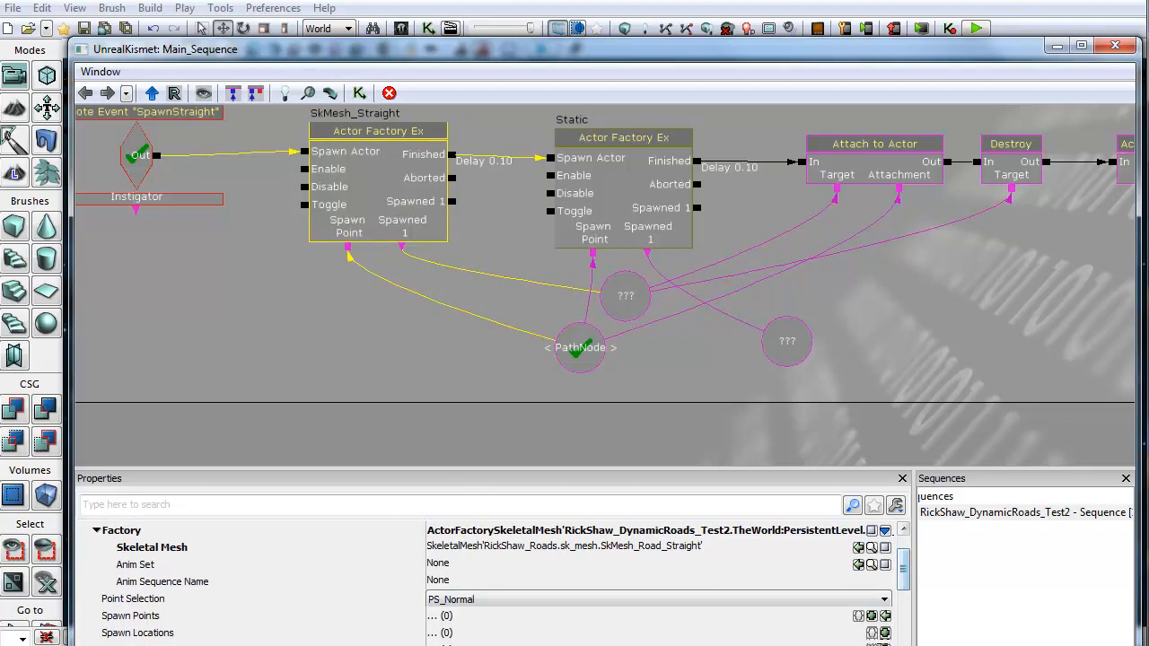
drag(478, 645, 478, 636)
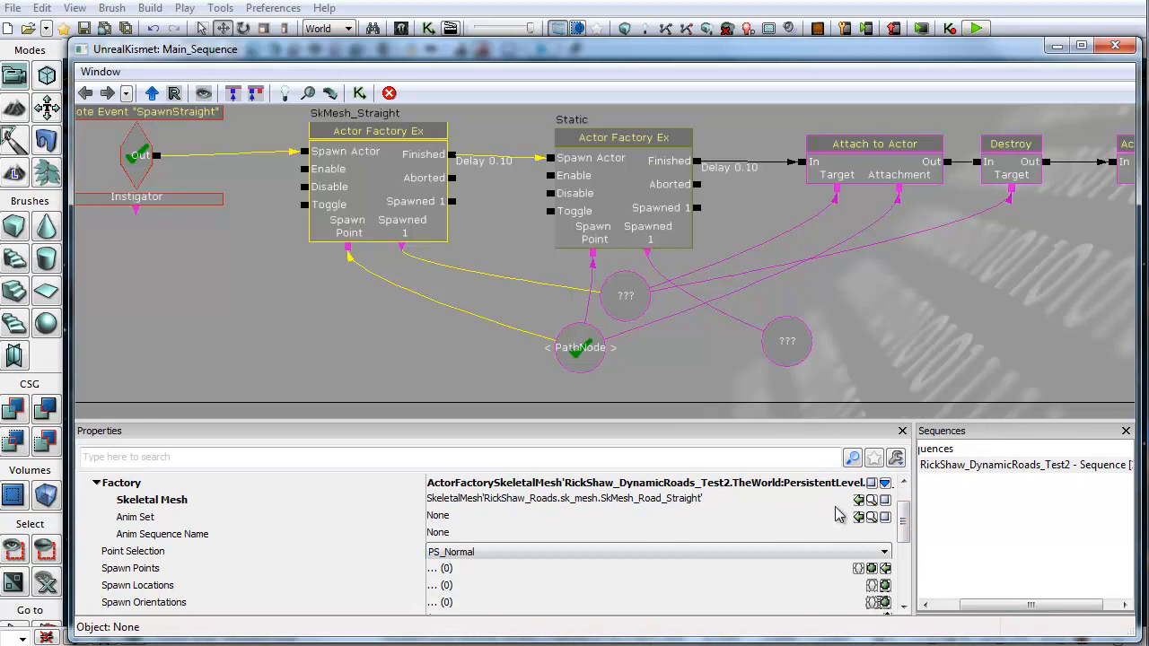
drag(904, 518, 901, 543)
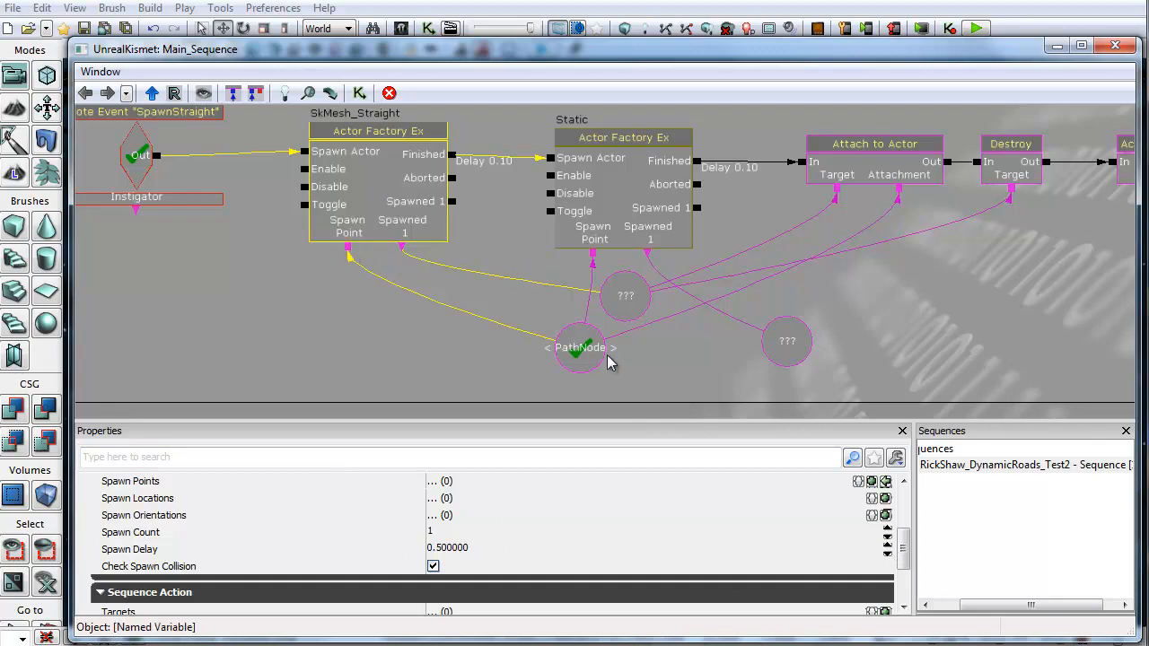
Step: Locate the PathNode_Dynamic_0 object variable in the main sequence and inspect its Obj Value and Var Name
drag(583, 352, 523, 368)
drag(298, 342, 752, 356)
scroll(285, 288, down, 5)
drag(415, 361, 574, 591)
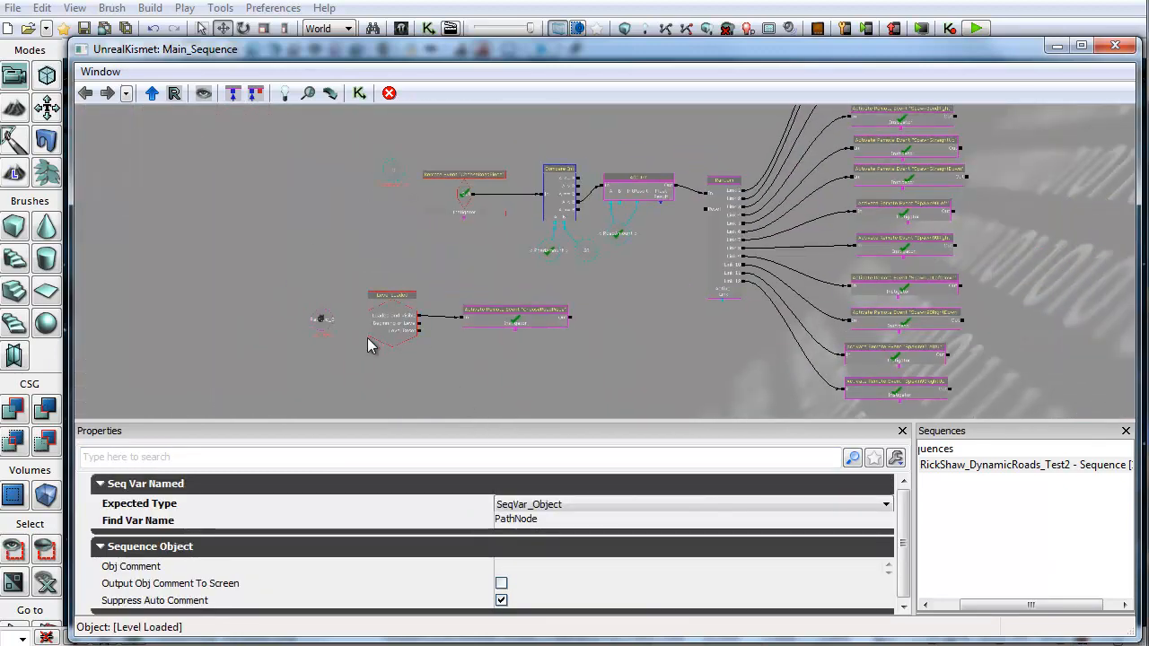
scroll(339, 337, up, 3)
click(311, 317)
scroll(339, 361, up, 3)
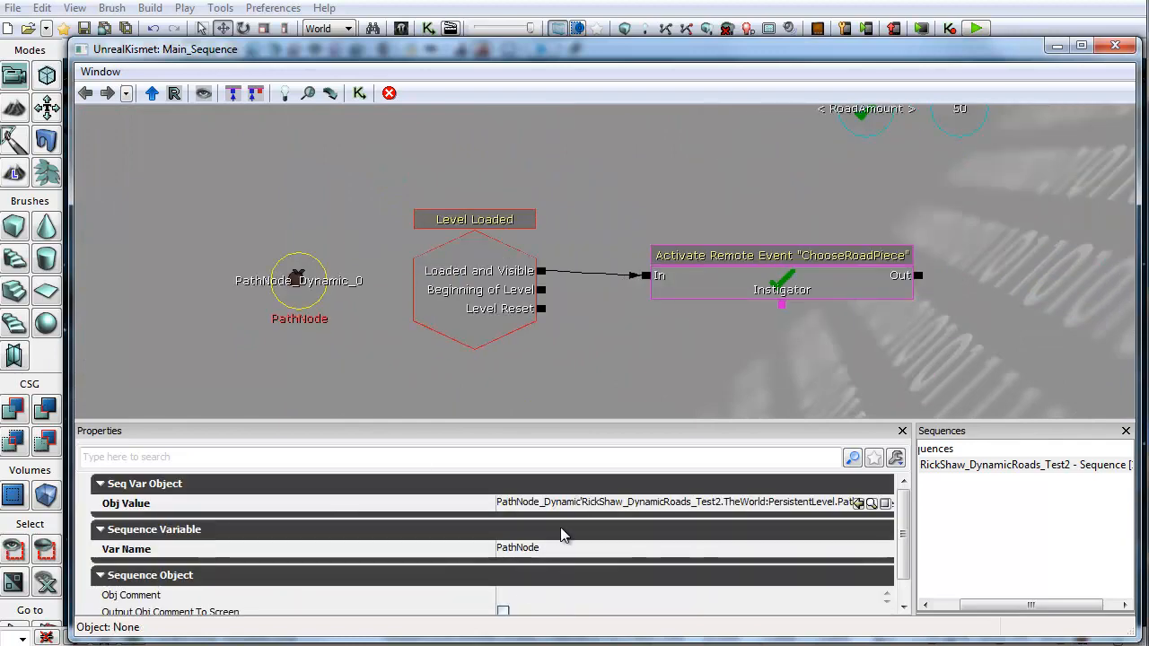
click(591, 504)
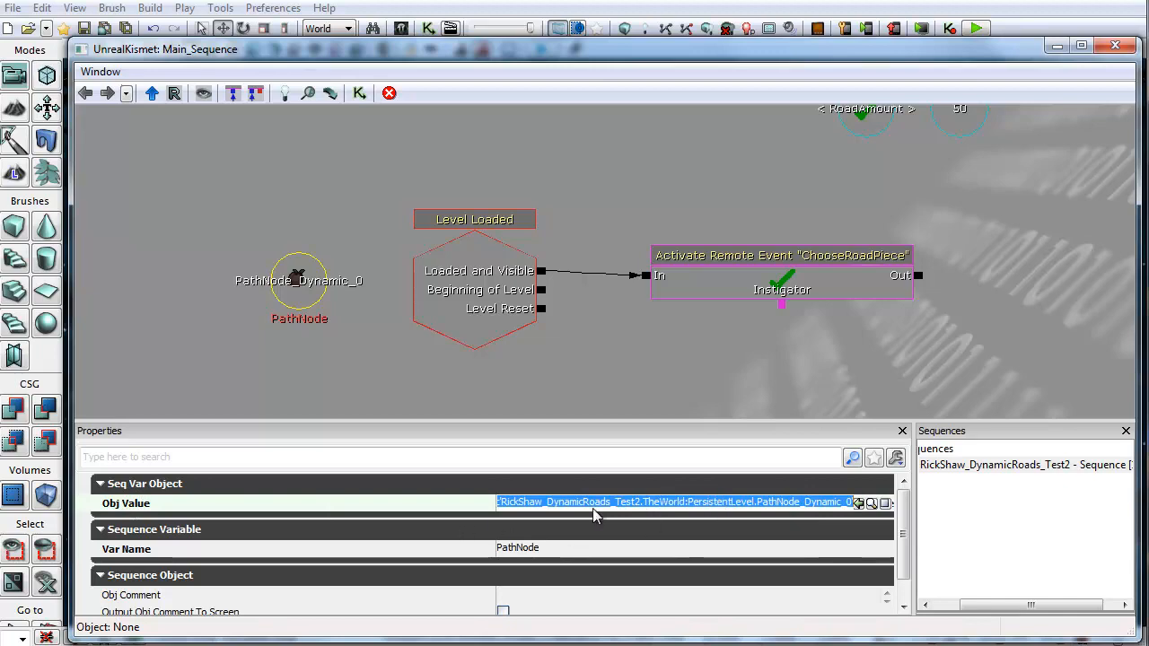
click(543, 550)
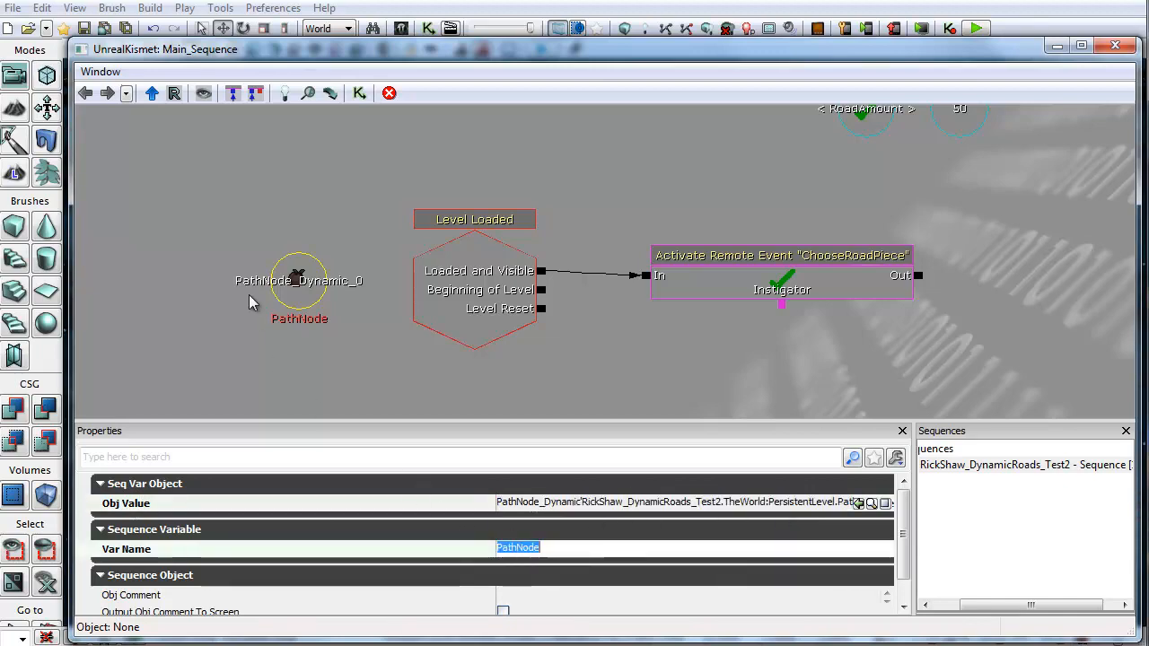
Step: Return to the SpawnStraight sequence and inspect the Static actor factory's static mesh and factory type list
drag(618, 363, 420, 186)
drag(584, 321, 254, 95)
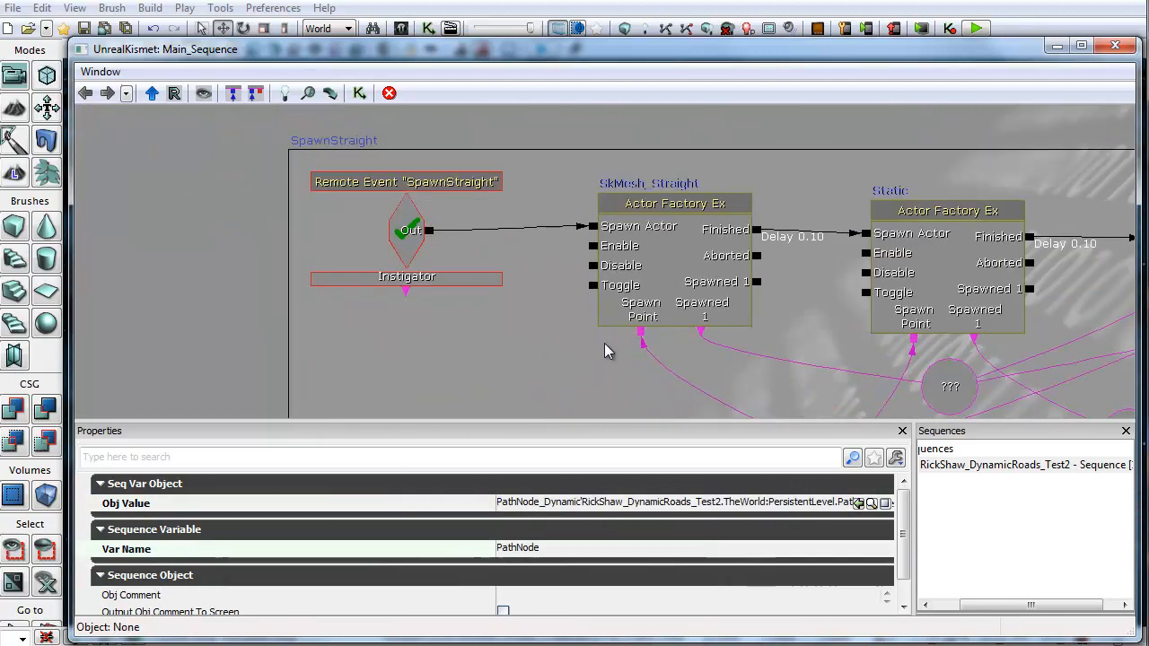
drag(606, 350, 413, 259)
click(628, 314)
drag(566, 243, 372, 331)
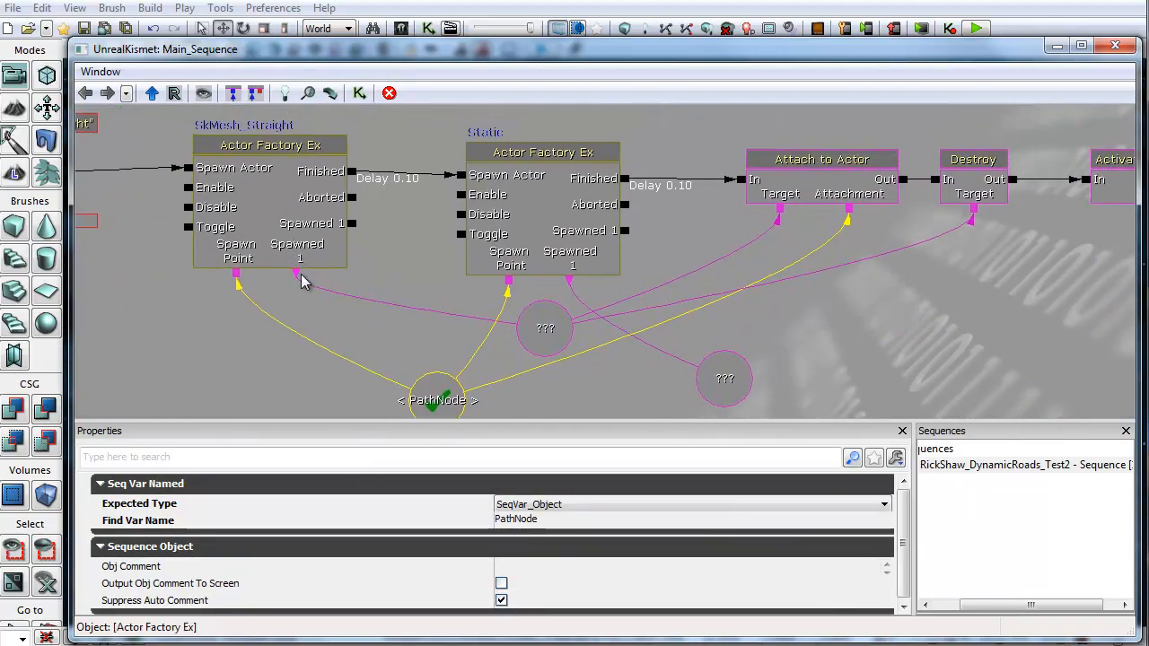
click(547, 328)
drag(647, 240, 641, 280)
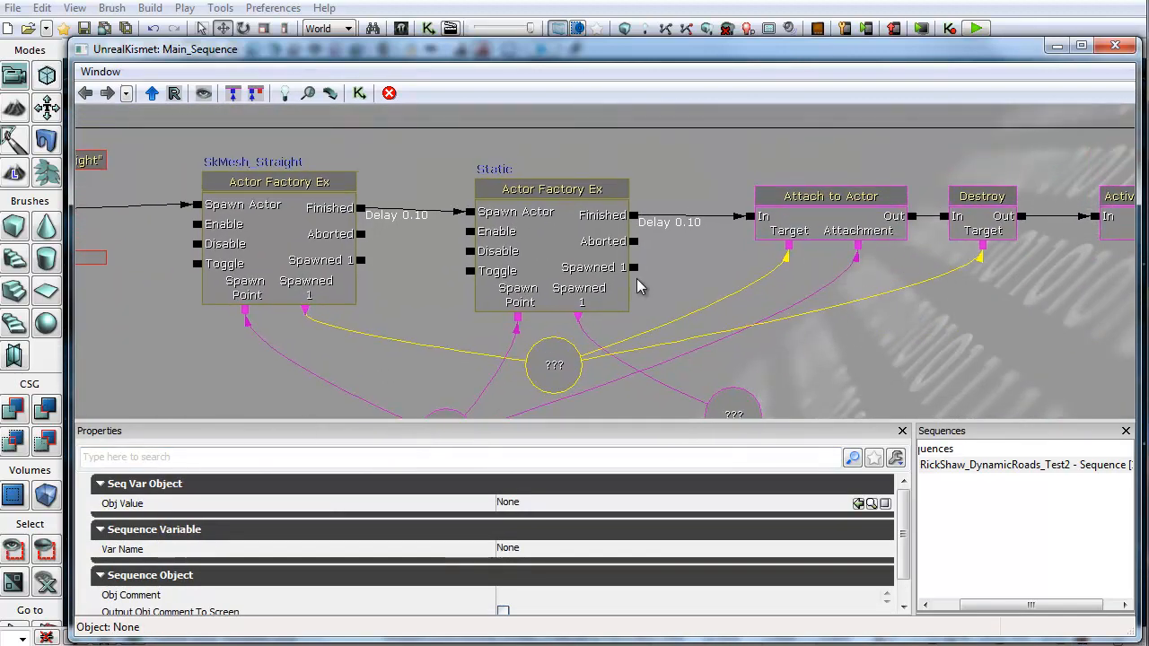
click(556, 226)
click(619, 538)
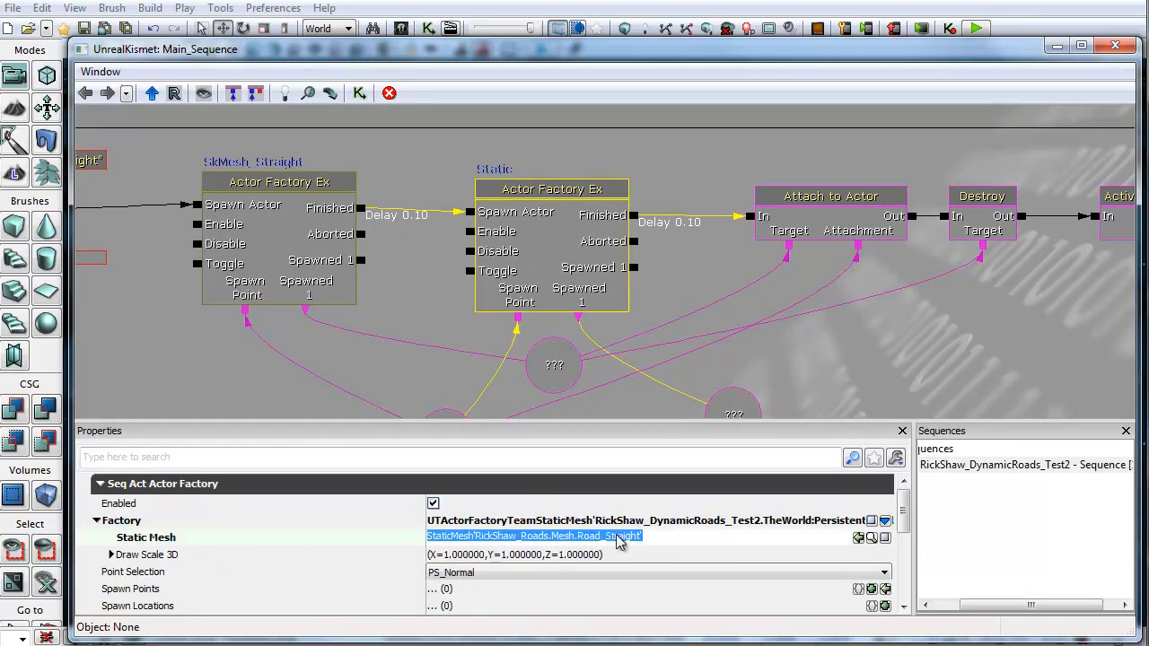
click(794, 530)
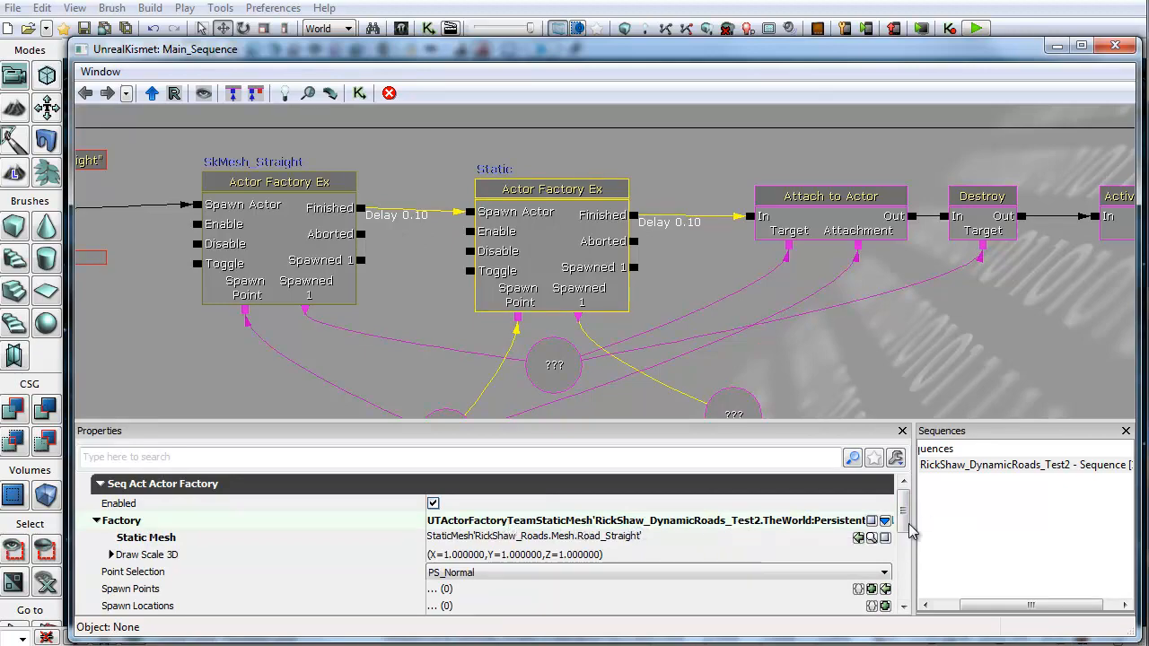
click(885, 520)
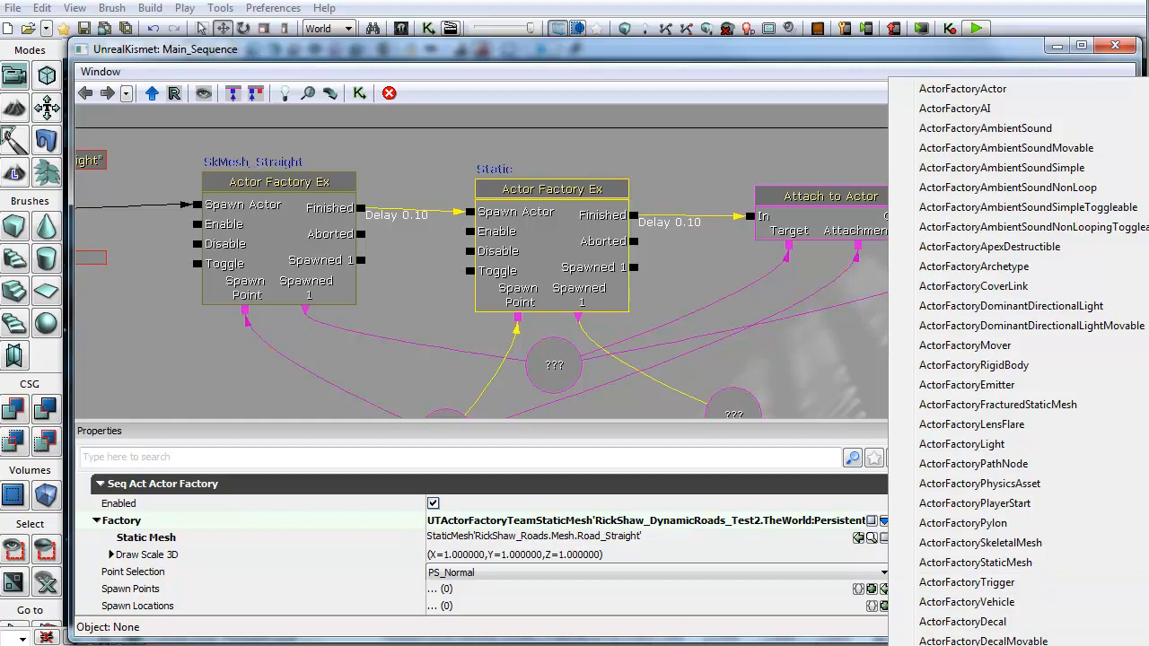
click(714, 274)
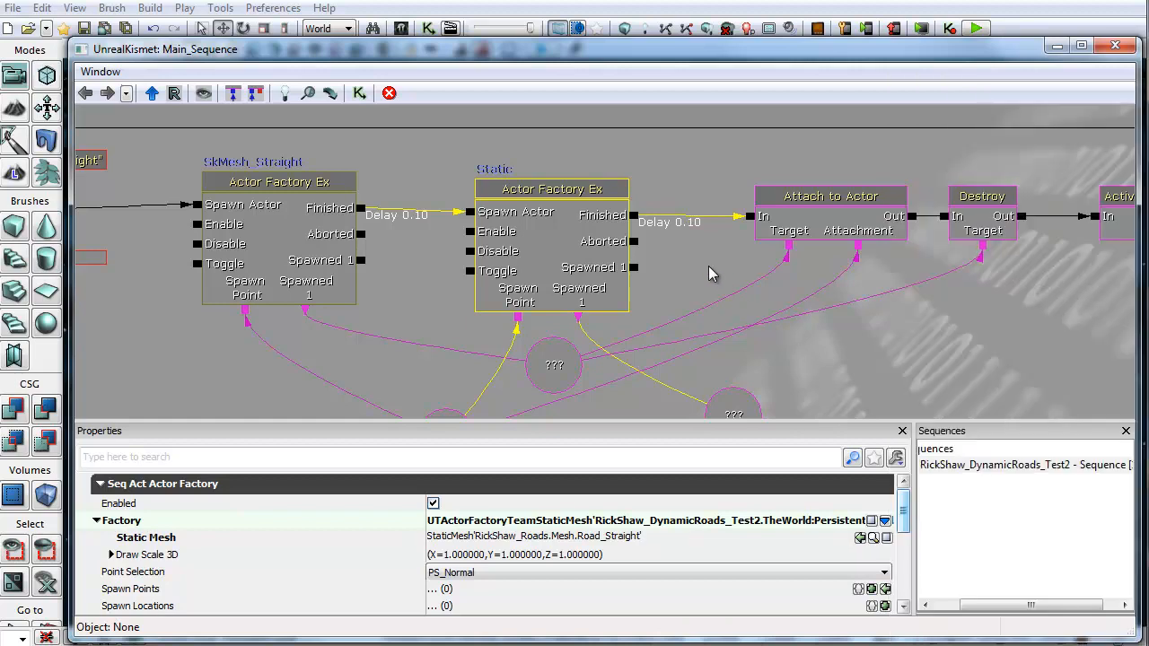
Step: Inspect the Attach to Actor action's settings, including the Hookup bone name
drag(708, 273, 694, 187)
click(539, 274)
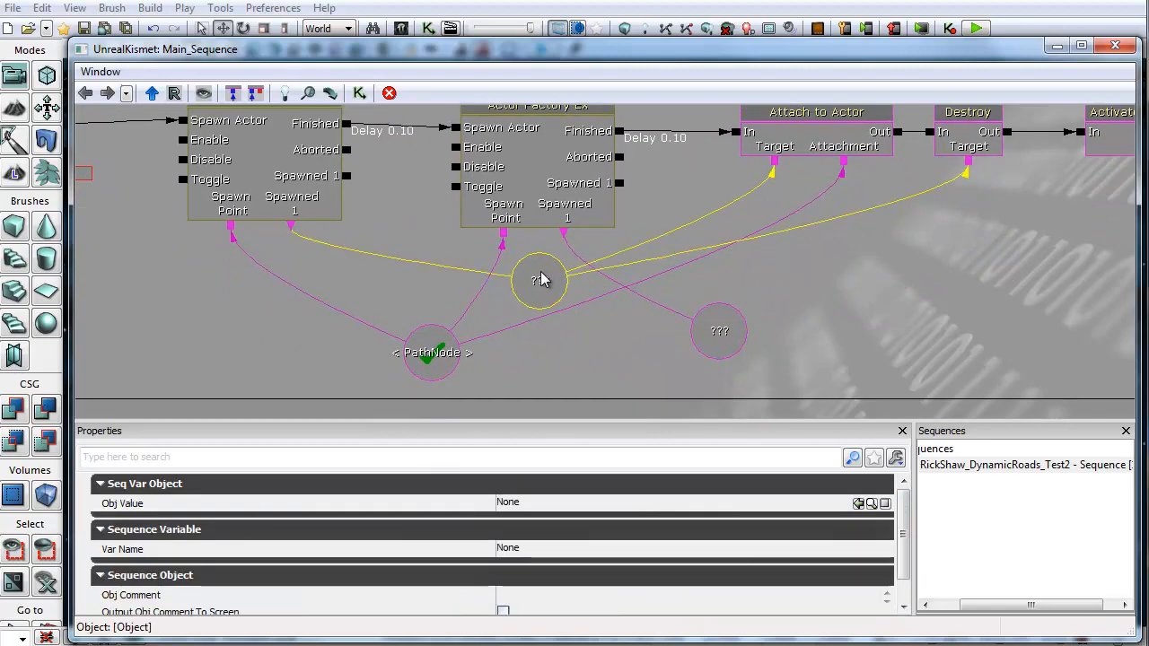
drag(809, 154, 730, 187)
click(762, 185)
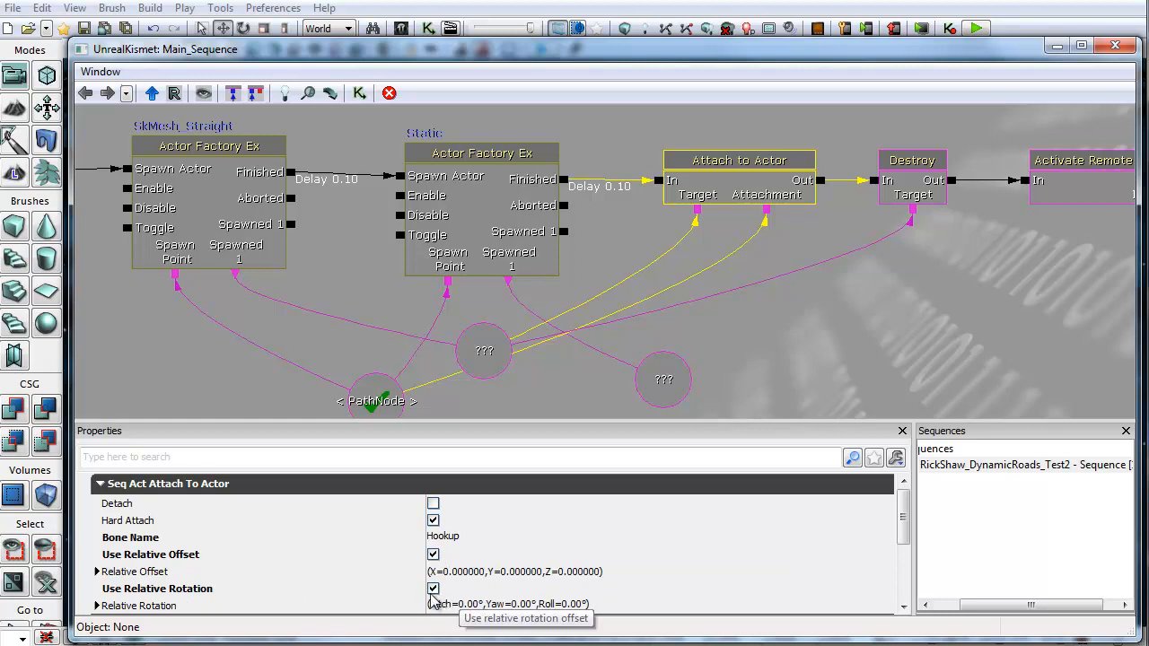
click(449, 538)
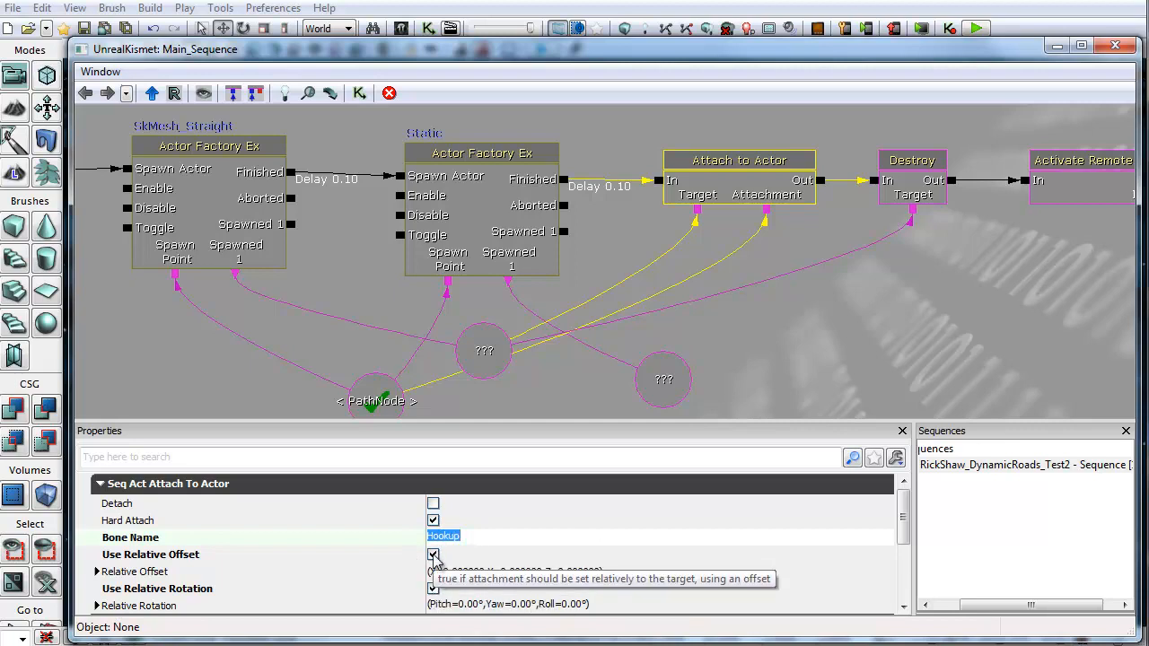
Step: Move the PathNode variable and the unnamed object variable slightly upward in the SpawnStraight sequence
click(371, 401)
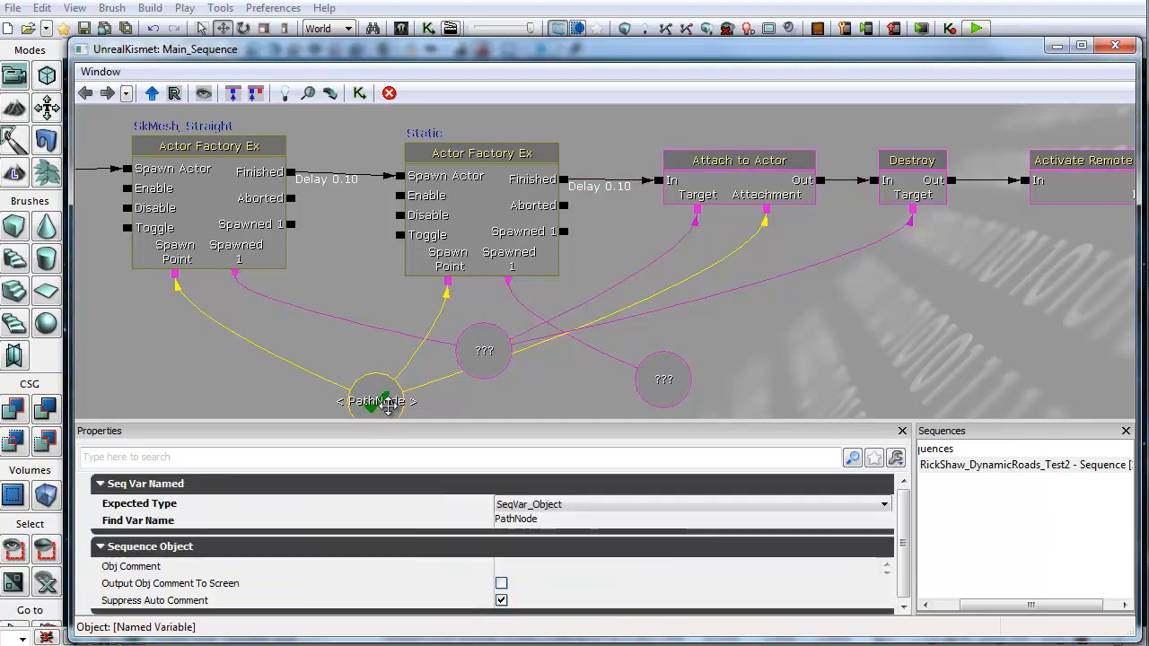
drag(371, 401, 366, 378)
drag(728, 282, 705, 301)
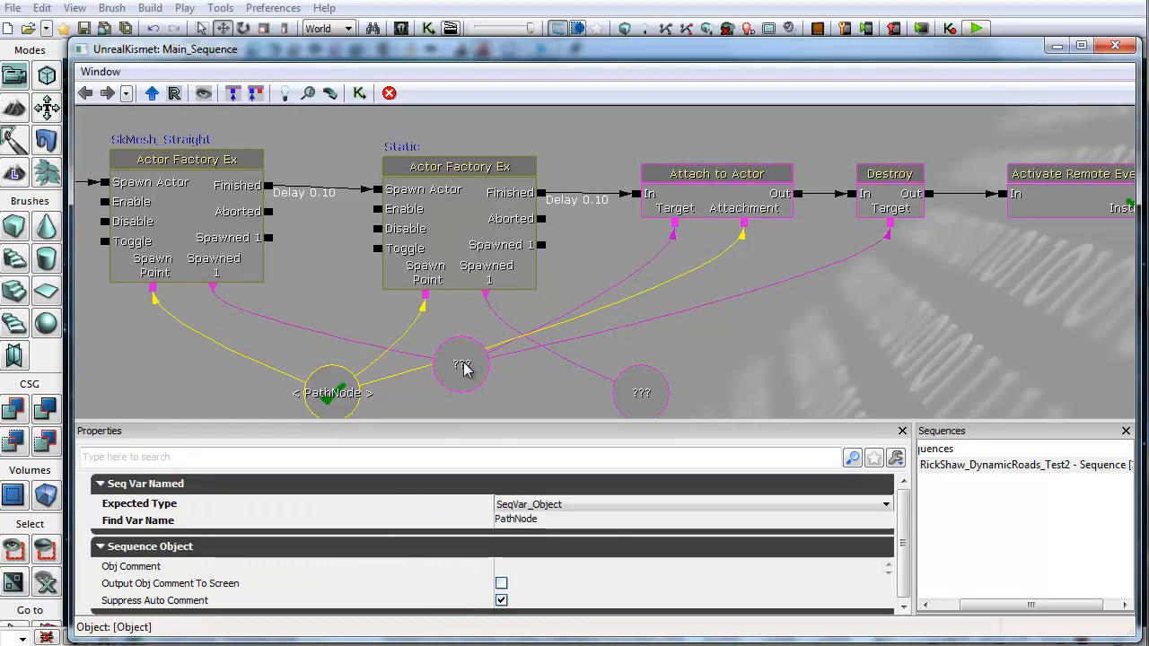
mouse_move(457, 360)
mouse_down()
mouse_move(434, 351)
mouse_move(449, 339)
mouse_move(462, 350)
mouse_up()
Step: Inspect the Destroy action, the skeletal mesh actor factory, and the ChooseRoadPiece remote event activator
drag(849, 346, 729, 367)
click(759, 215)
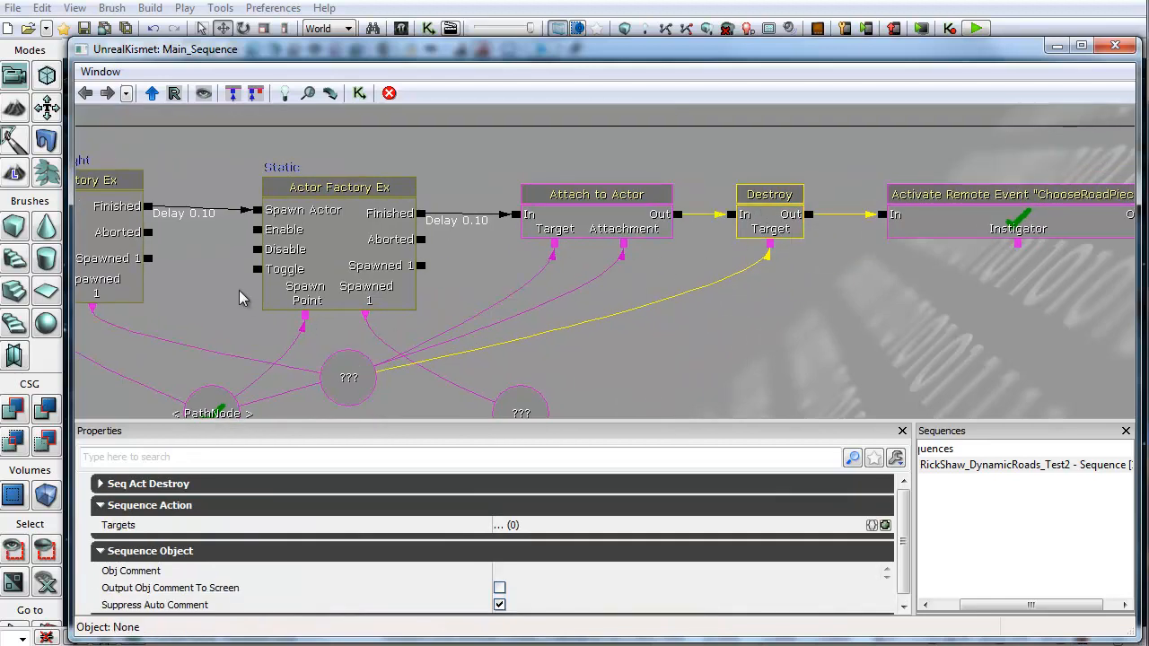
drag(240, 292, 434, 279)
click(279, 233)
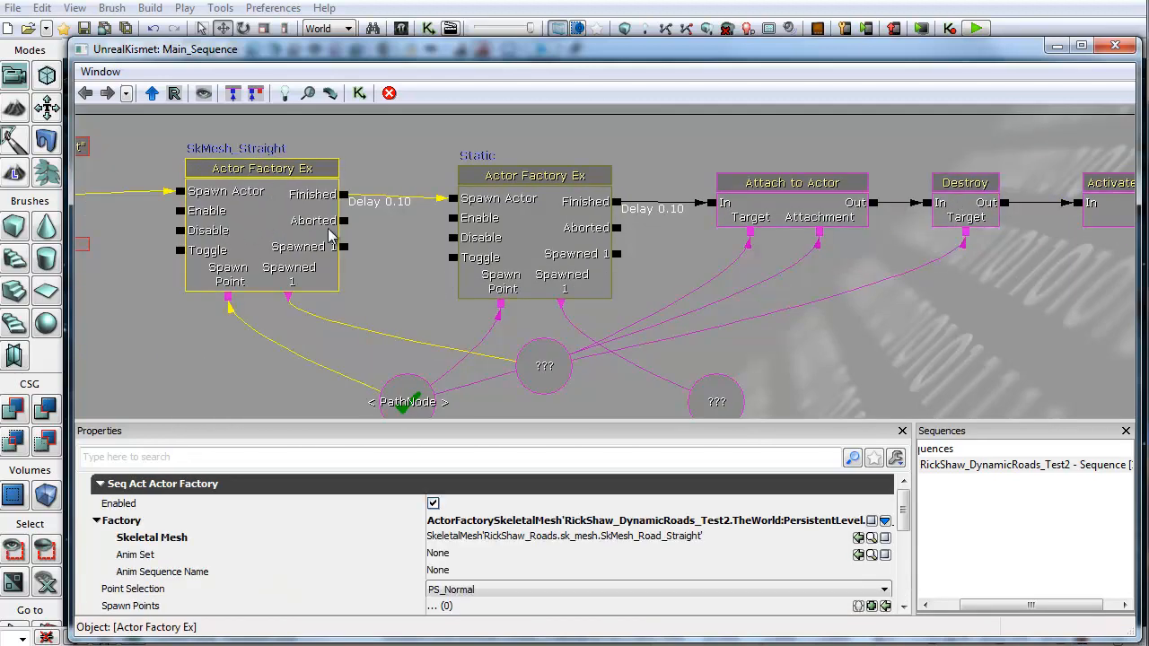
drag(1077, 193, 698, 289)
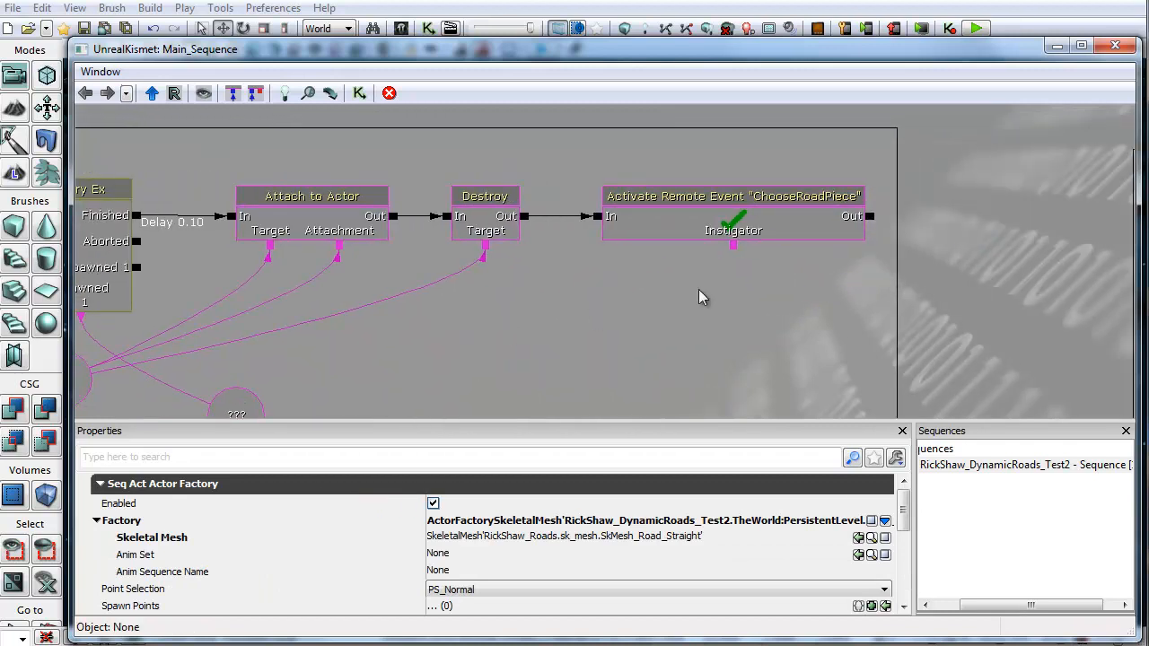
click(787, 216)
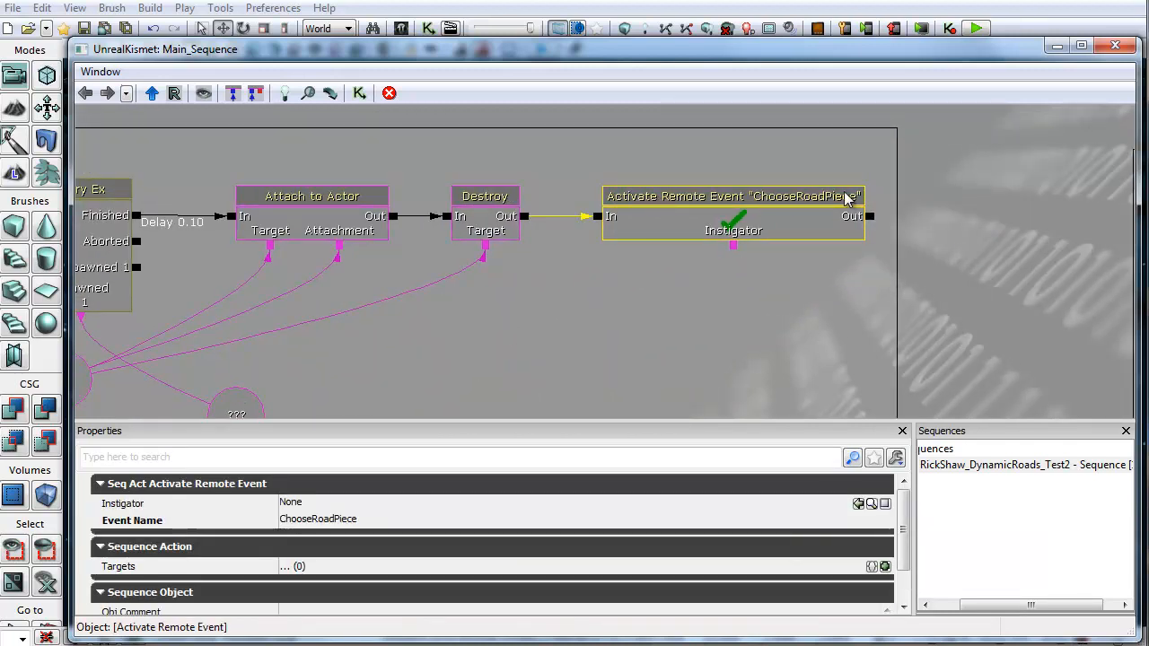
Step: Zoom out, inspect the Spawn90Left remote event activator, and browse to the SpawnStraightDown sub-sequence
drag(771, 298, 983, 411)
scroll(433, 300, down, 5)
drag(312, 188, 355, 272)
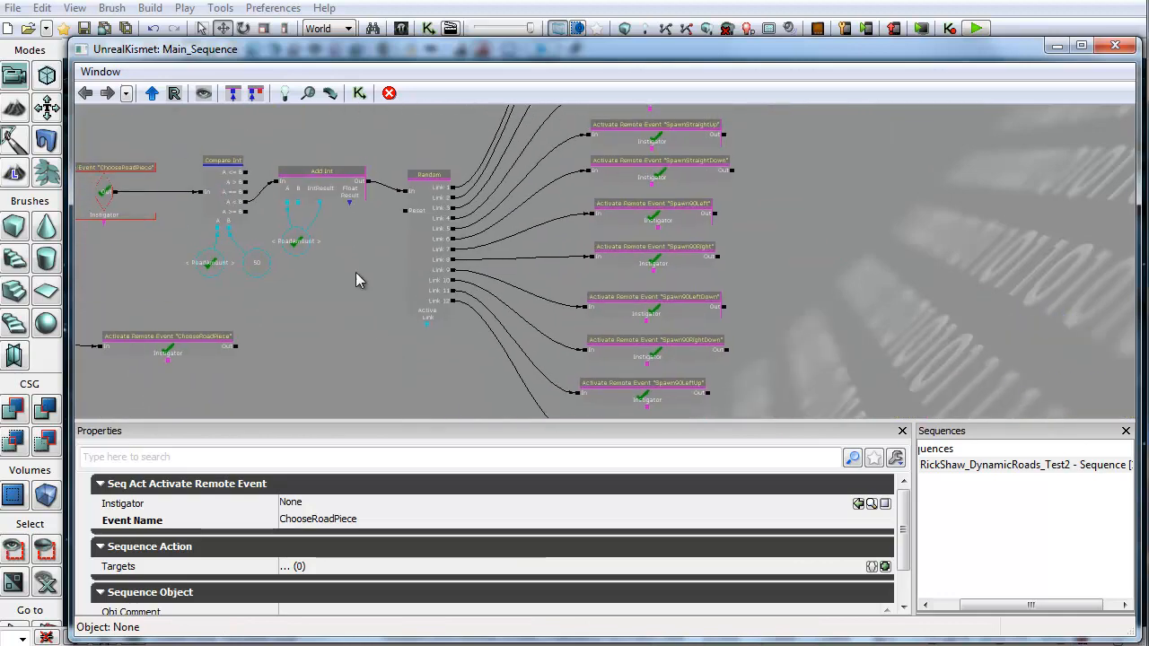
click(654, 212)
drag(774, 260, 626, 170)
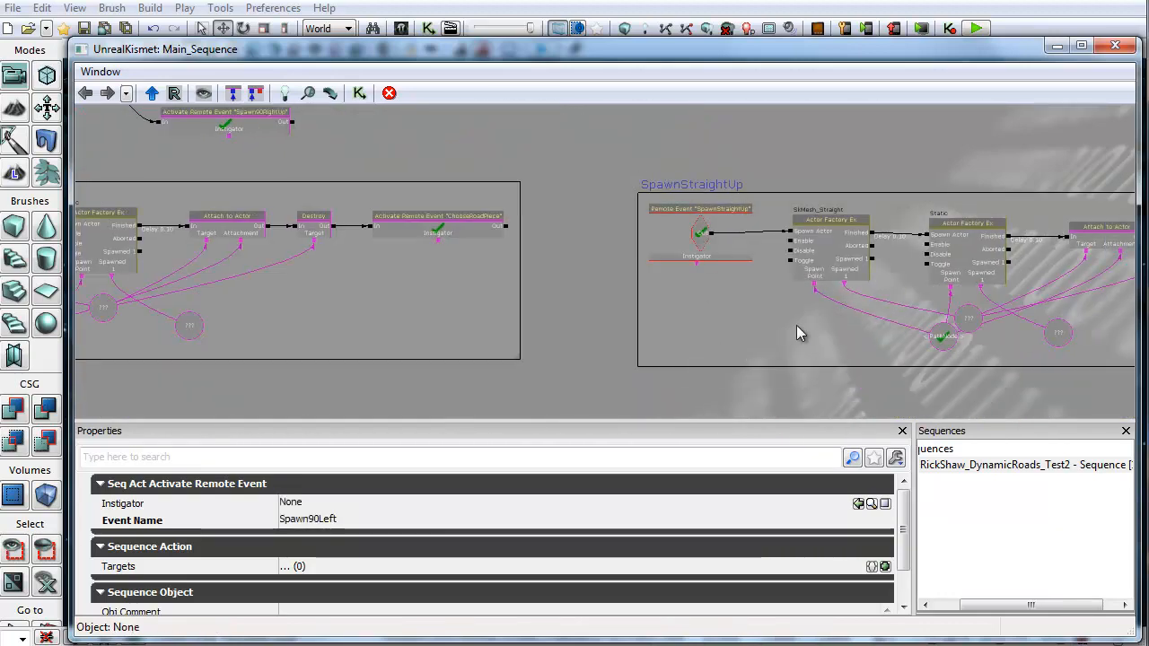
scroll(481, 267, down, 6)
scroll(568, 345, up, 3)
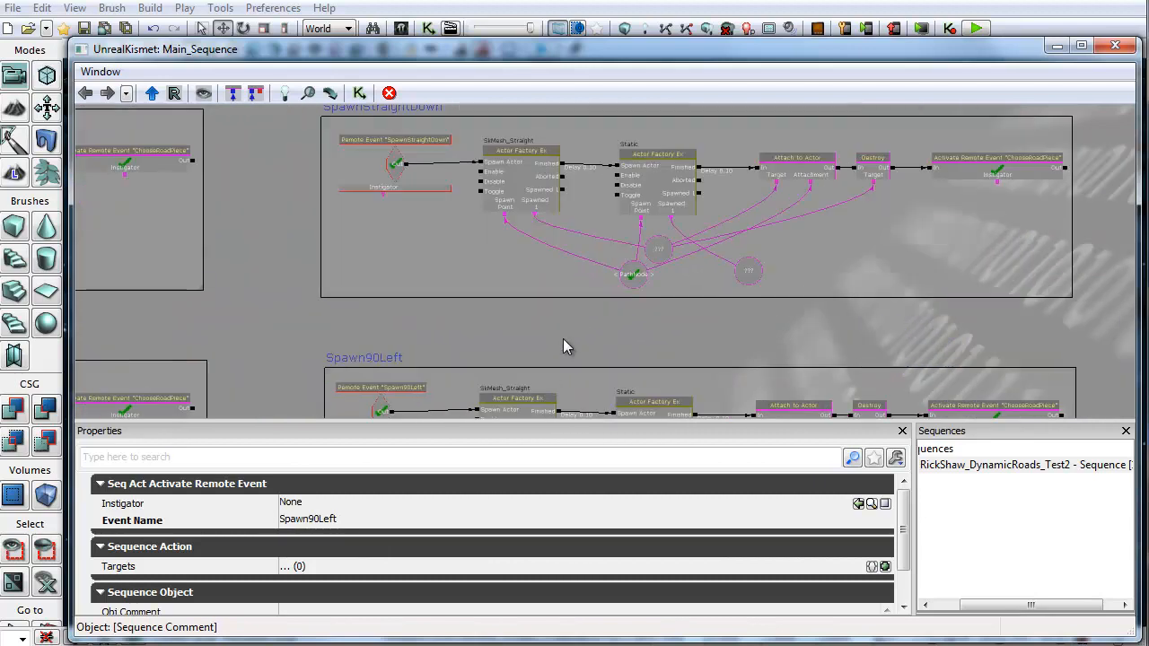
scroll(543, 306, up, 2)
scroll(352, 332, up, 2)
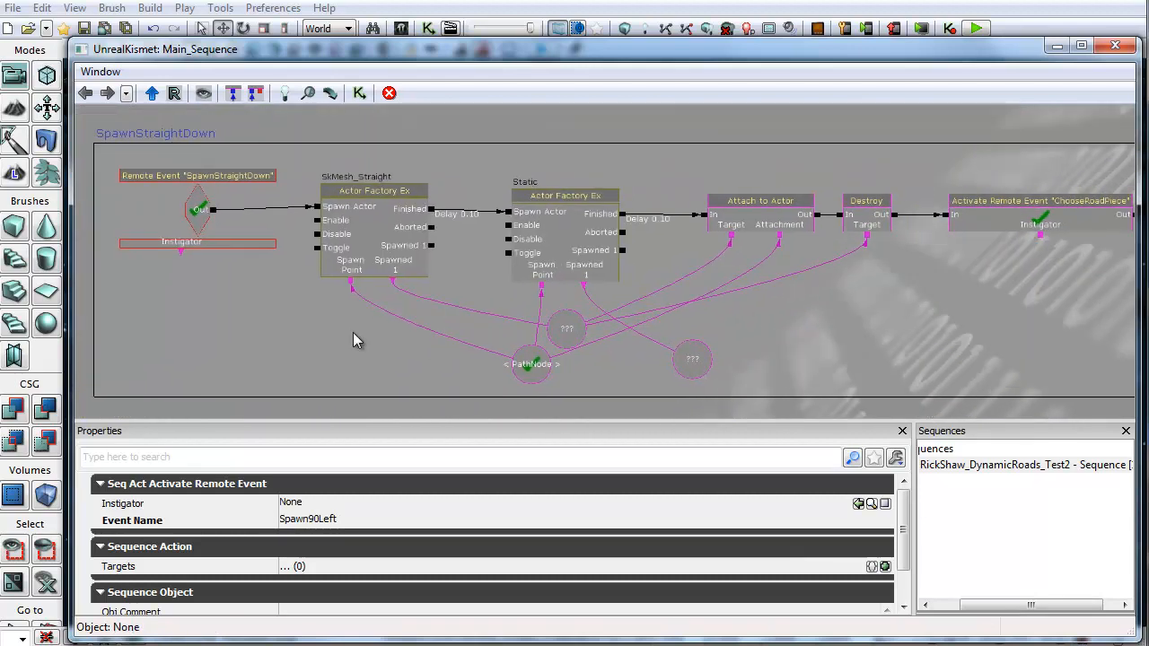
Step: Compare the skeletal and static meshes of the SpawnStraightDown actor factories and its Attach to Actor bone name
click(384, 208)
click(626, 538)
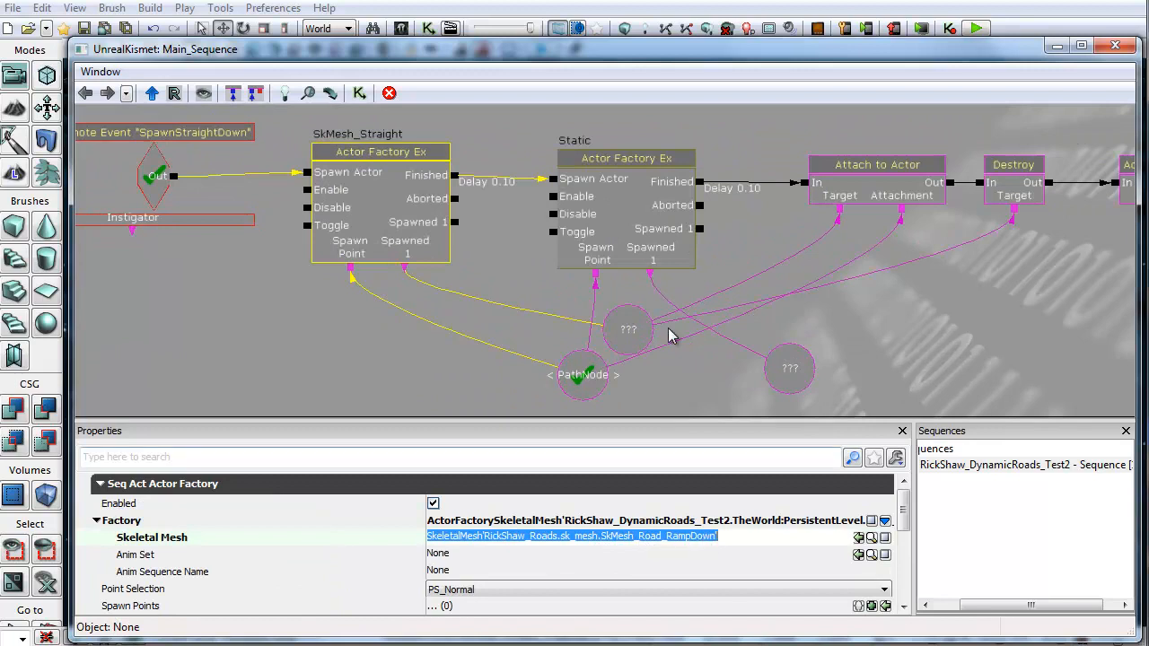
click(661, 262)
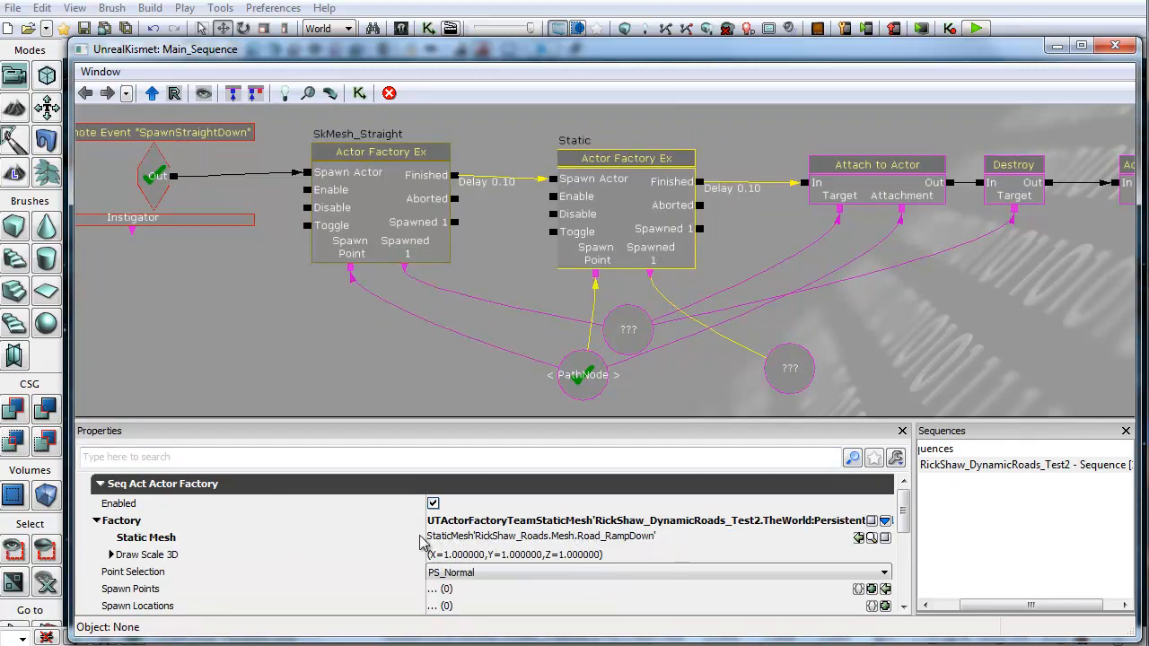
click(453, 540)
click(392, 221)
click(446, 539)
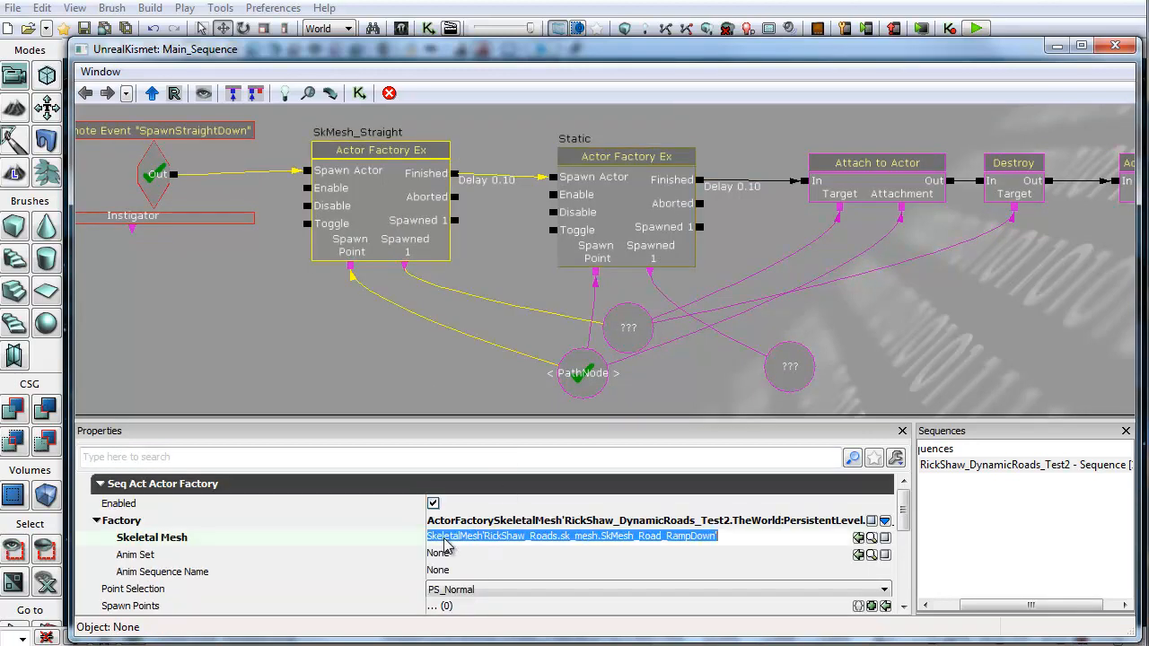
click(619, 200)
click(468, 538)
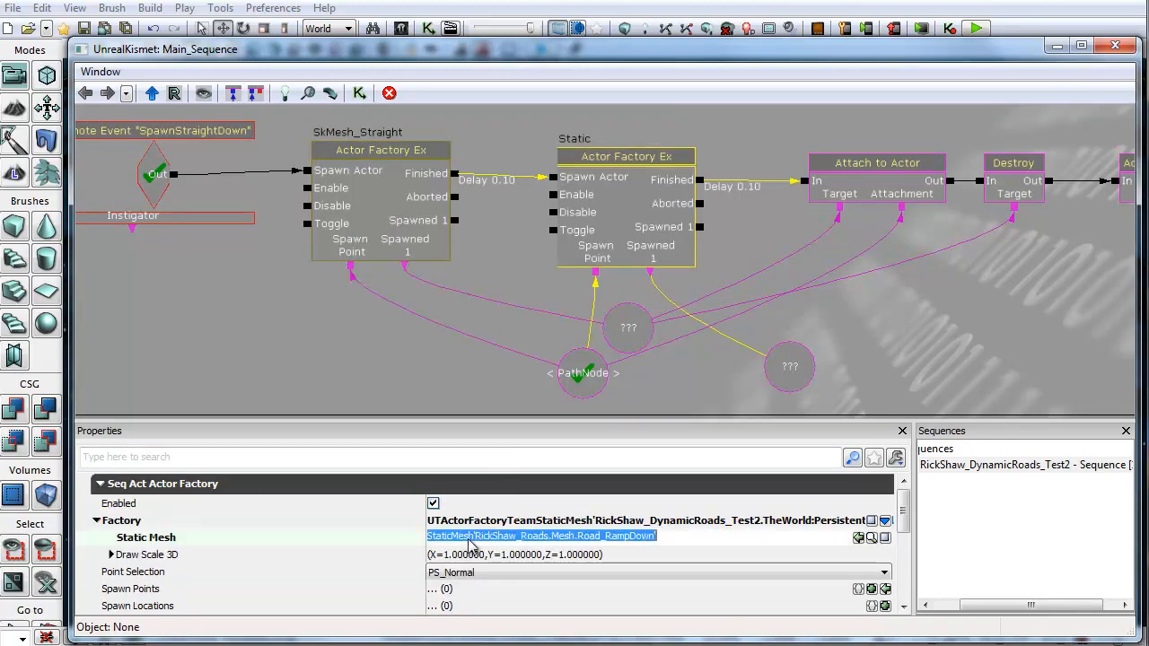
click(817, 199)
drag(907, 345, 788, 299)
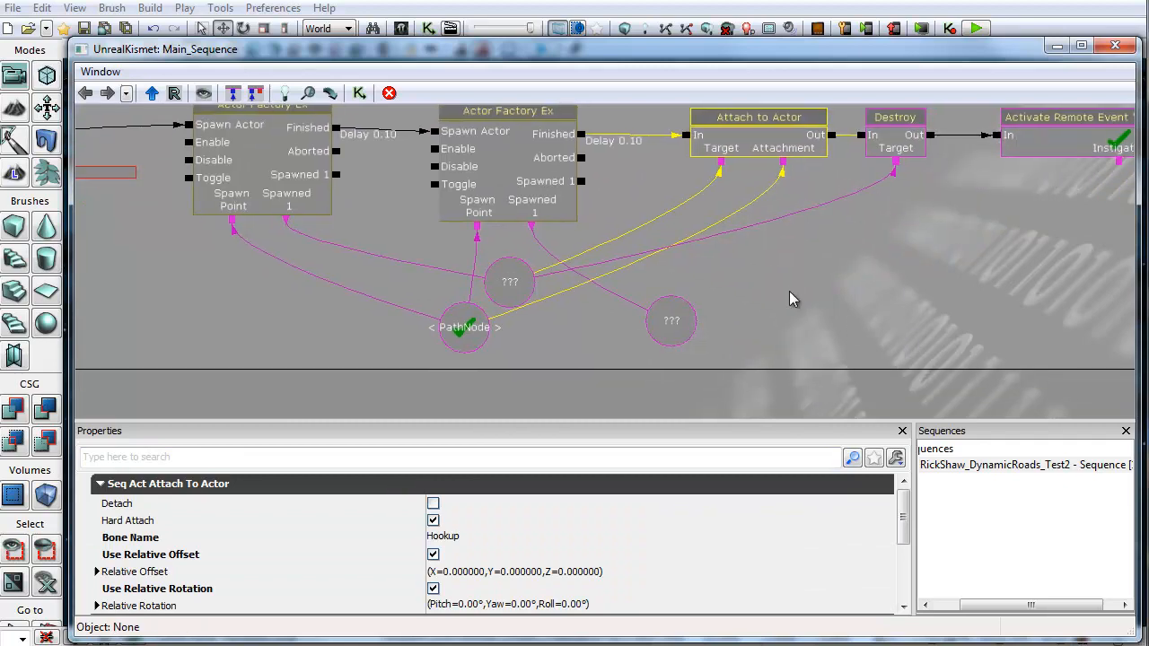
click(446, 538)
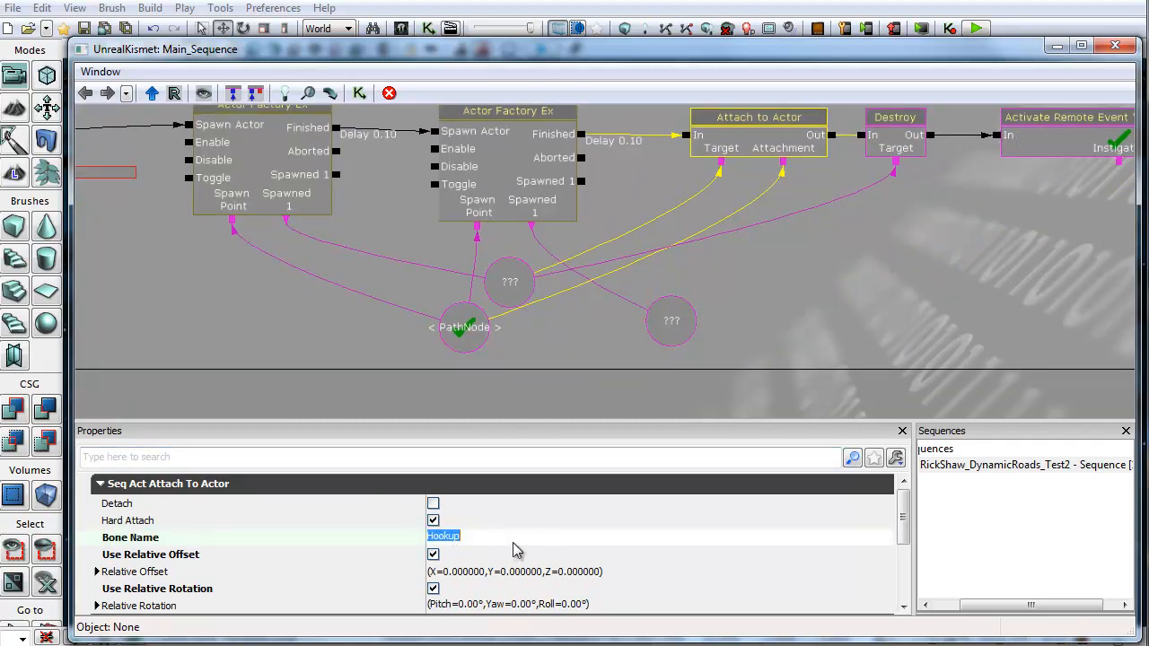
Step: Zoom out to survey the other spawn sub-sequences
scroll(372, 308, down, 4)
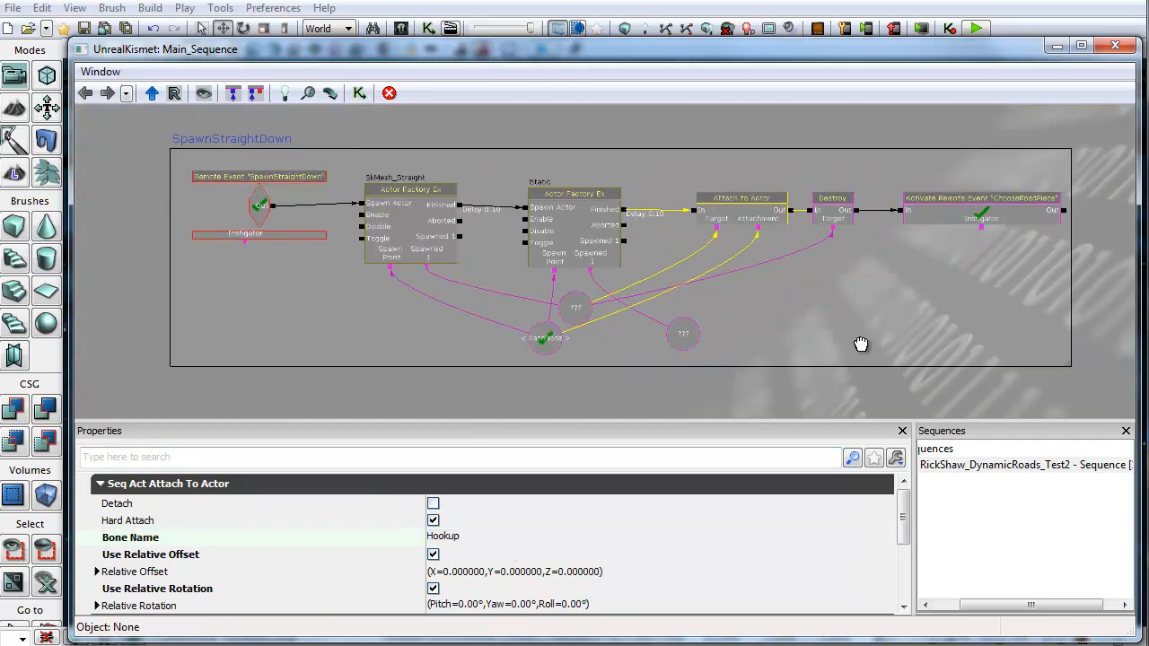
scroll(766, 299, down, 5)
scroll(759, 344, up, 3)
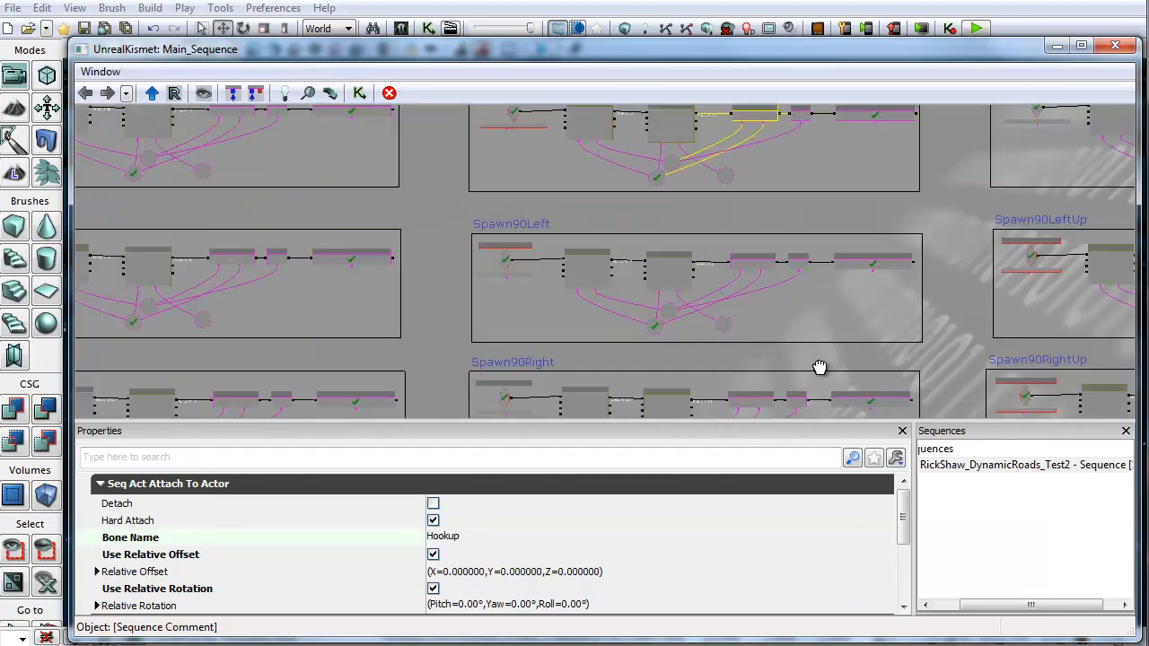
Step: Inspect the Spawn90Right sub-sequence and its remote event, then return to the main ChooseRoadPiece logic
scroll(819, 367, down, 4)
scroll(590, 289, up, 4)
drag(523, 286, 544, 417)
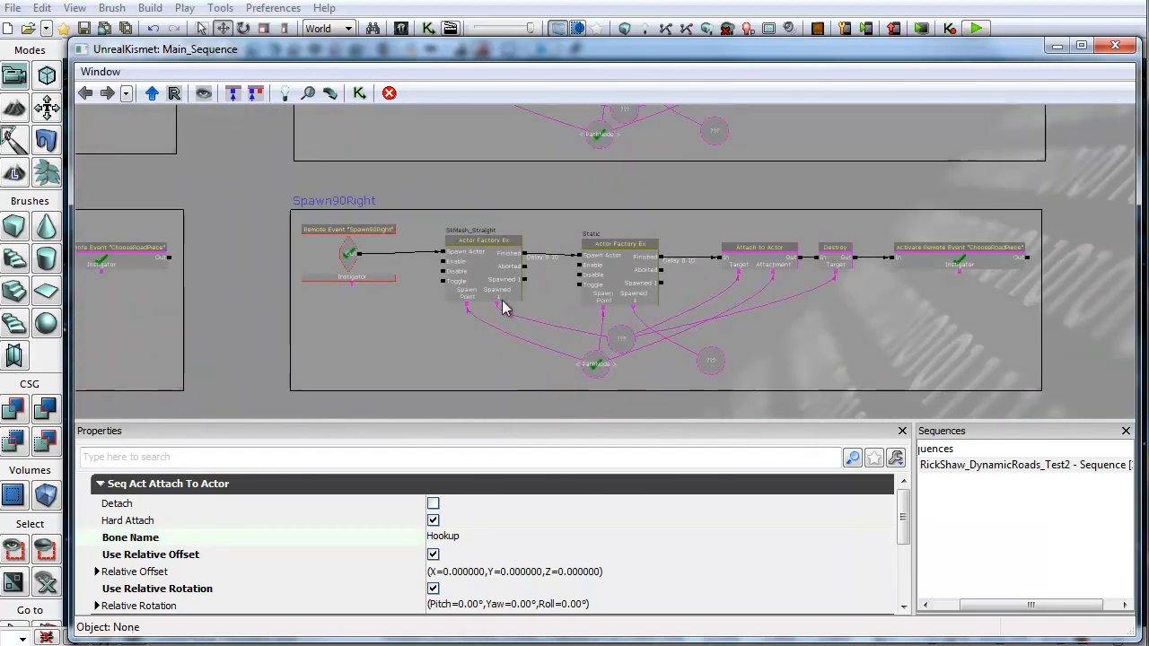
click(502, 298)
click(345, 262)
scroll(345, 265, up, 4)
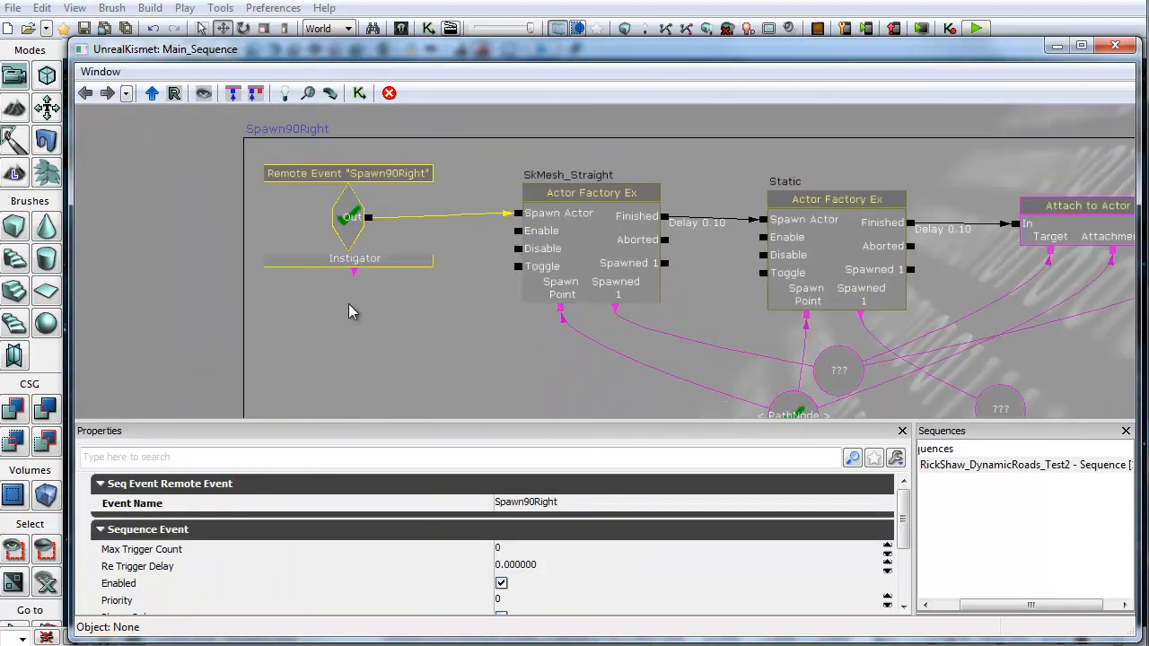
scroll(371, 326, down, 6)
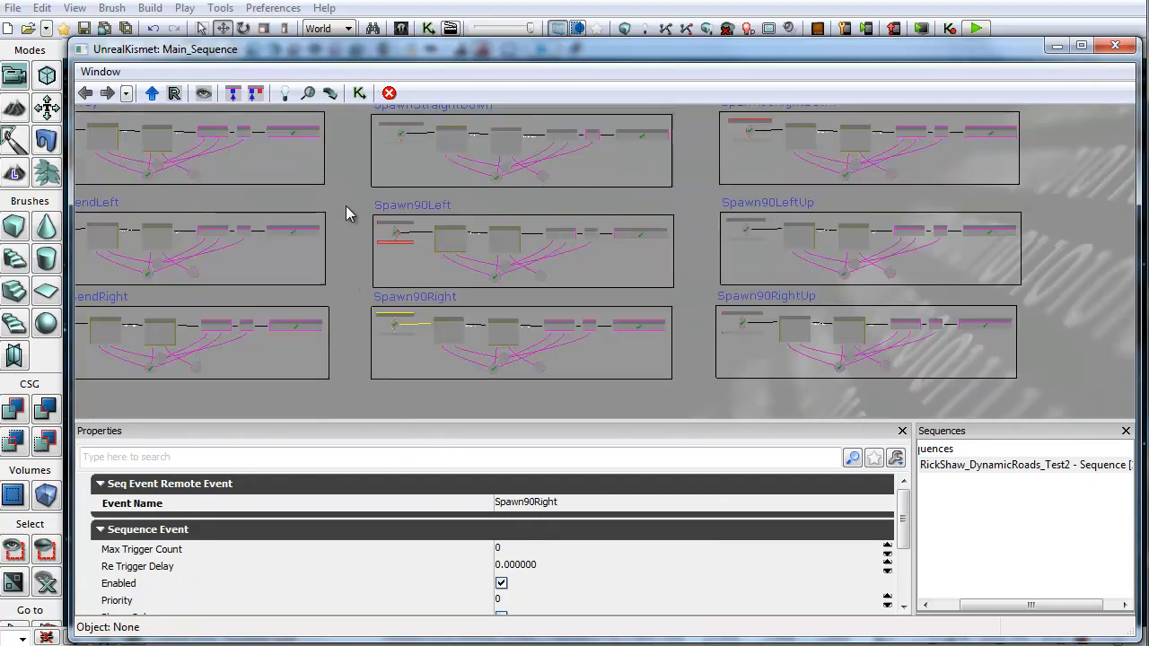
scroll(395, 202, up, 8)
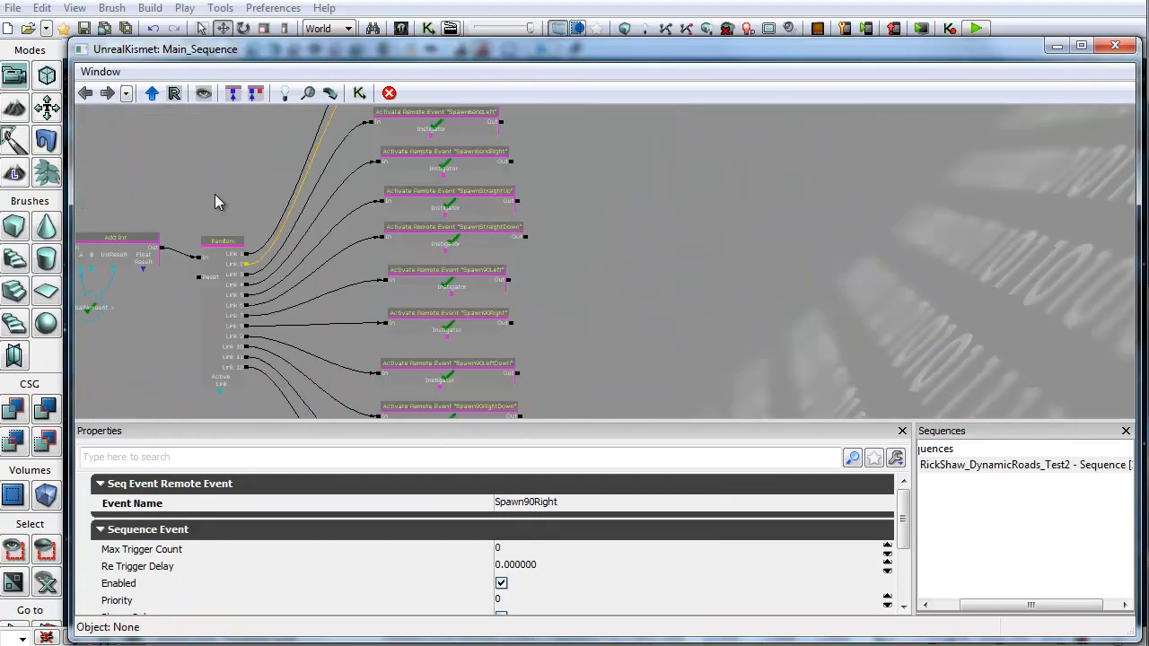
click(398, 186)
drag(263, 280, 362, 201)
right_click(401, 142)
mouse_move(469, 140)
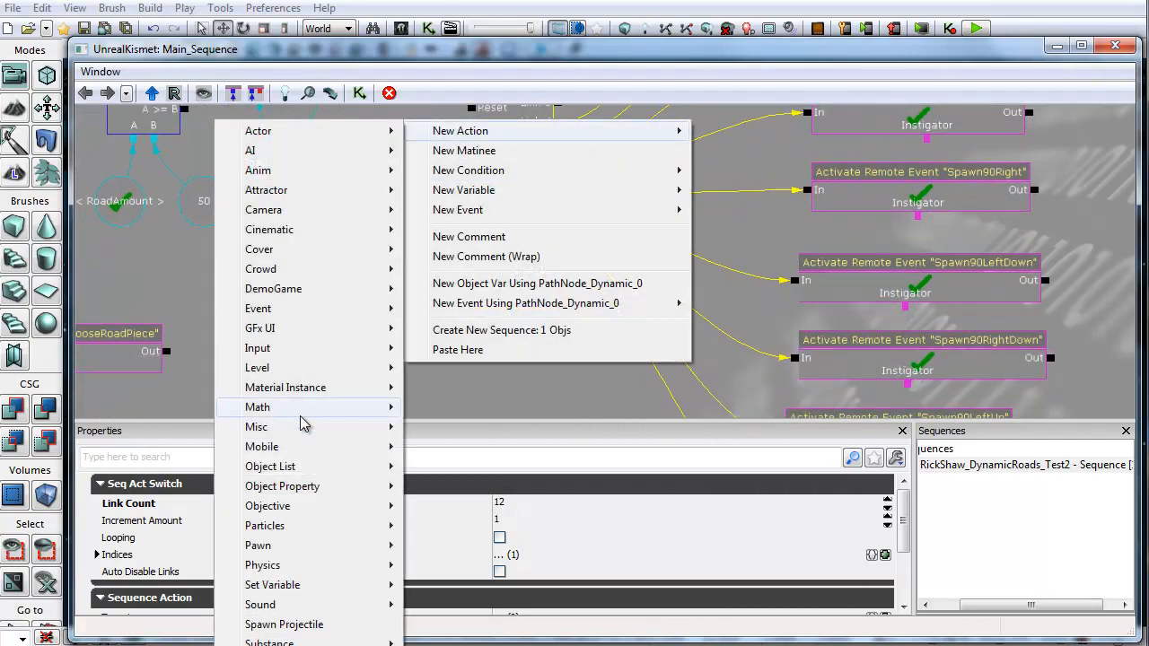
mouse_move(300, 427)
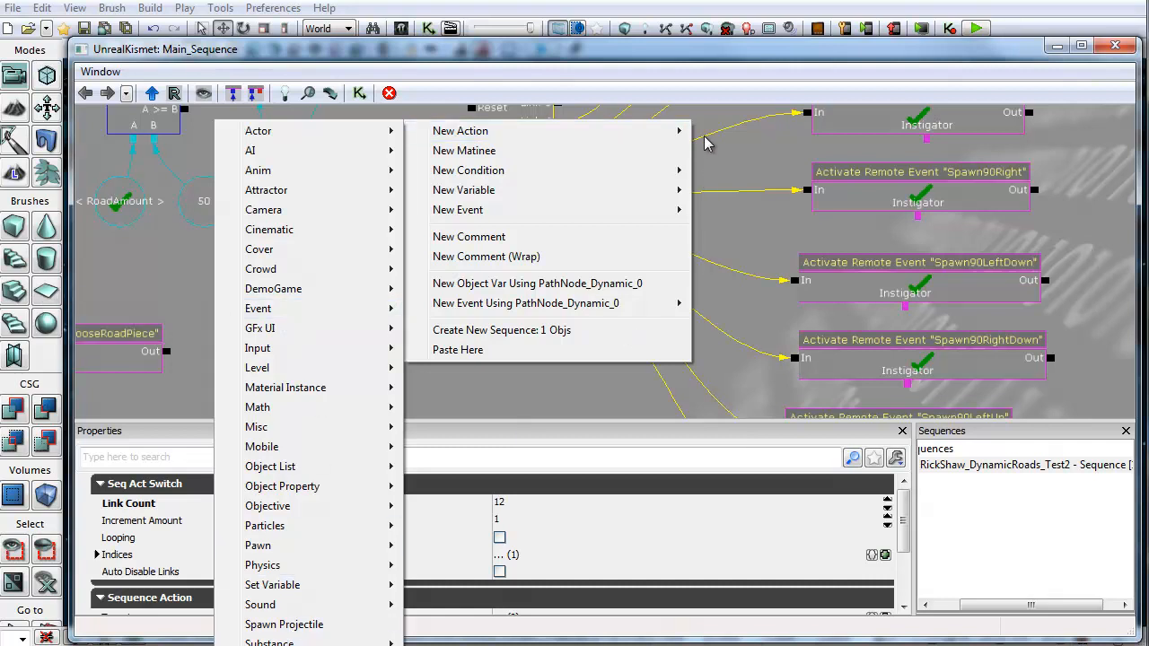
right_click(725, 112)
mouse_move(796, 103)
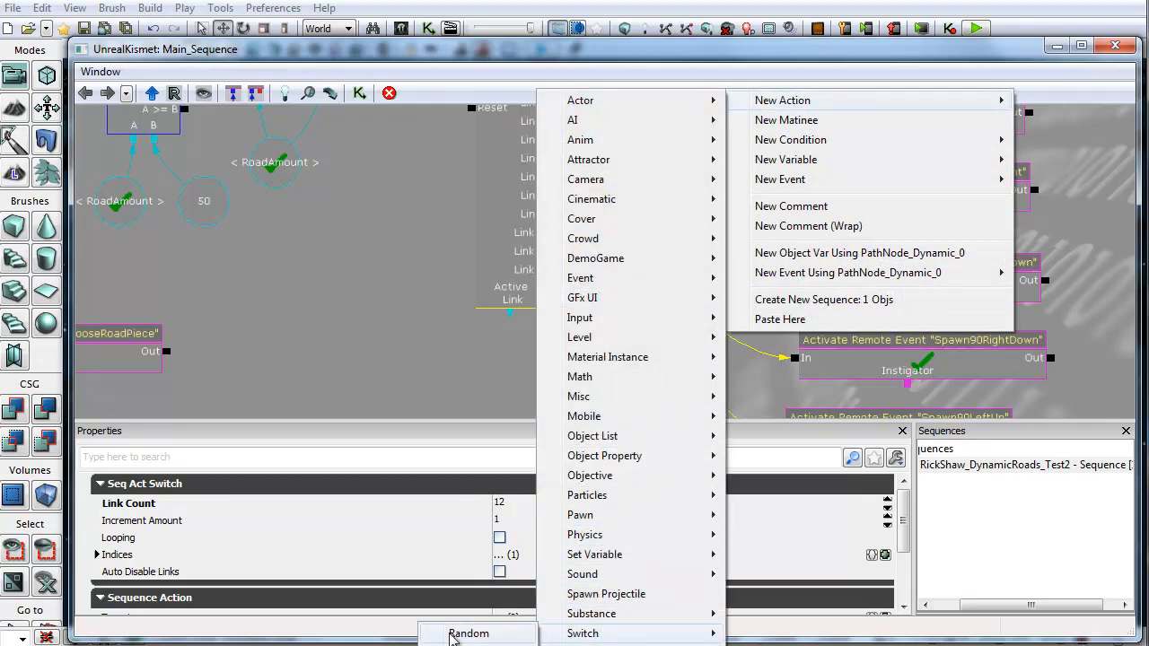
click(467, 634)
drag(536, 387, 385, 417)
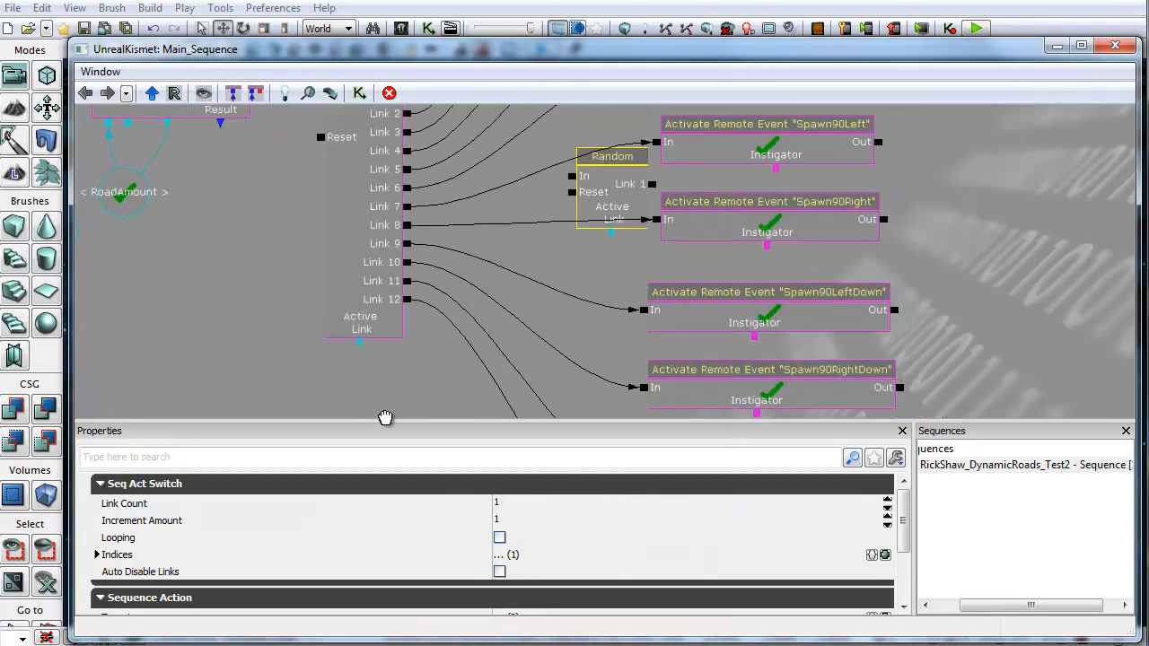
click(590, 184)
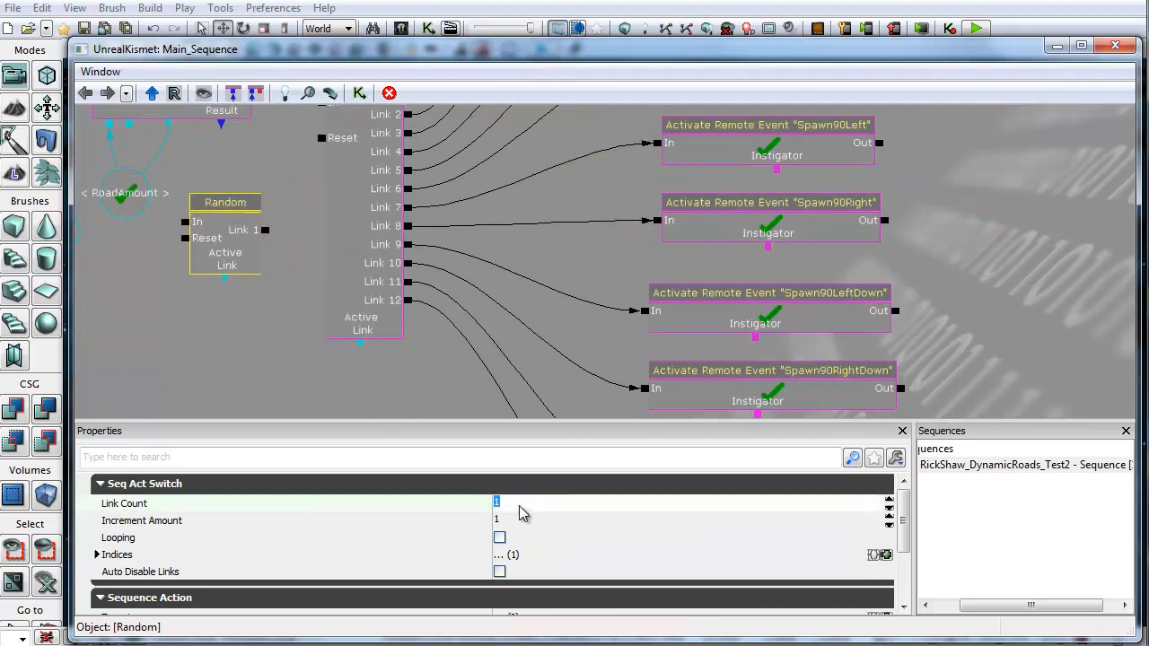
scroll(312, 277, down, 5)
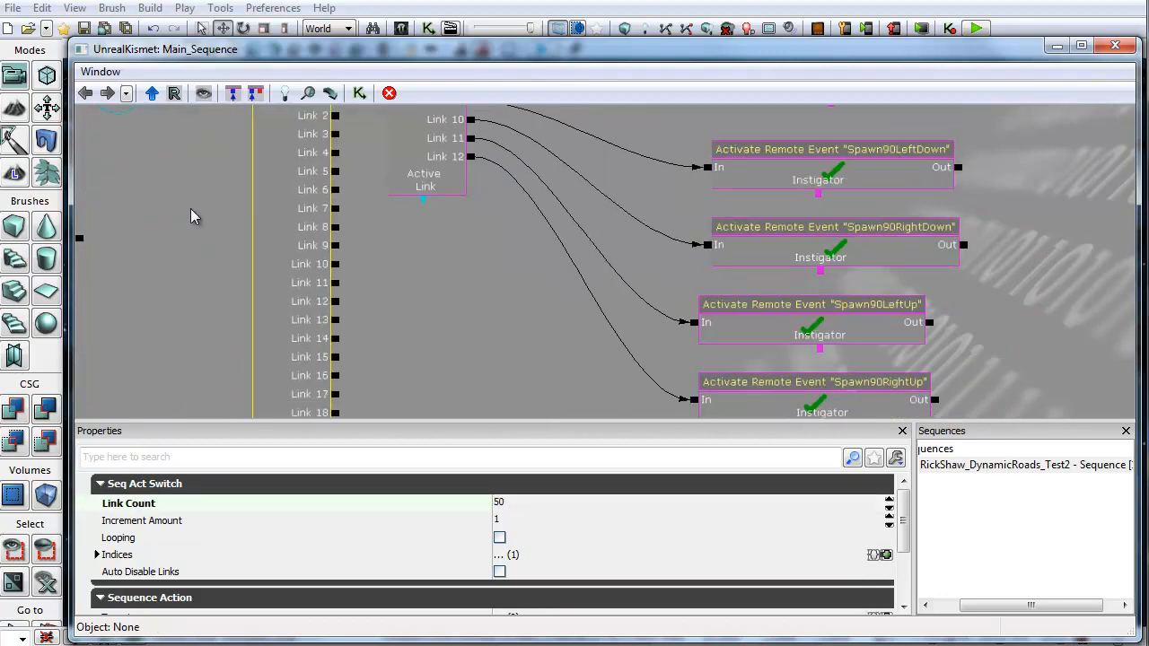
drag(313, 277, 403, 180)
scroll(419, 305, up, 5)
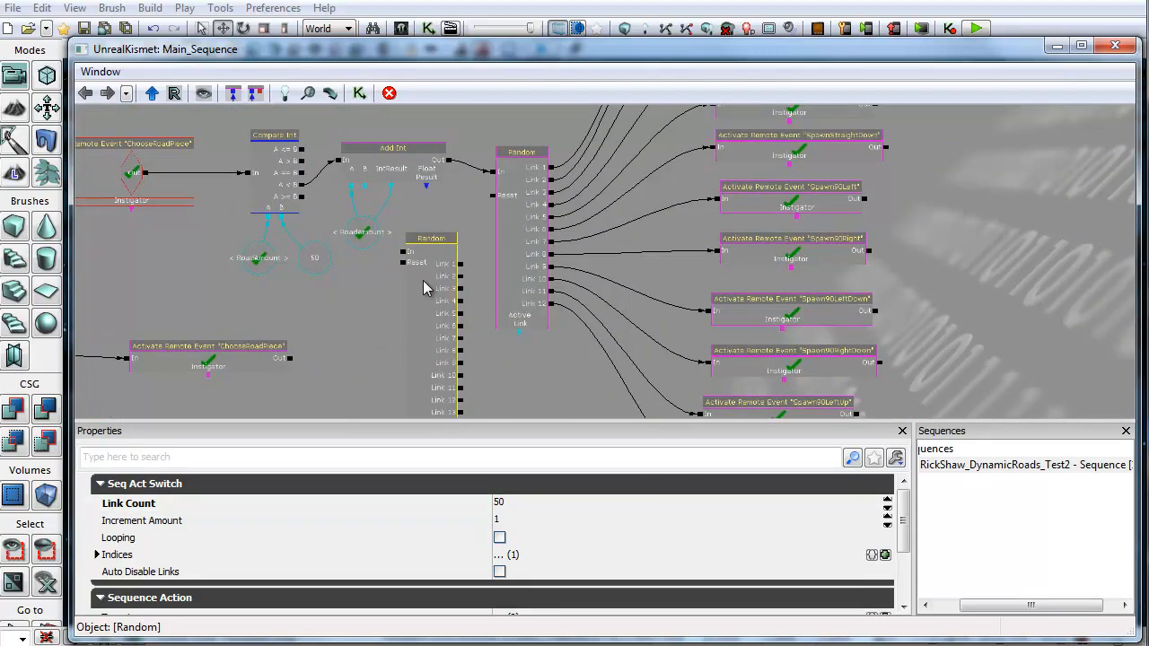
key(Delete)
Step: Set the integer constant compared against RoadAmount in the Compare Int node to 3
drag(913, 267, 752, 388)
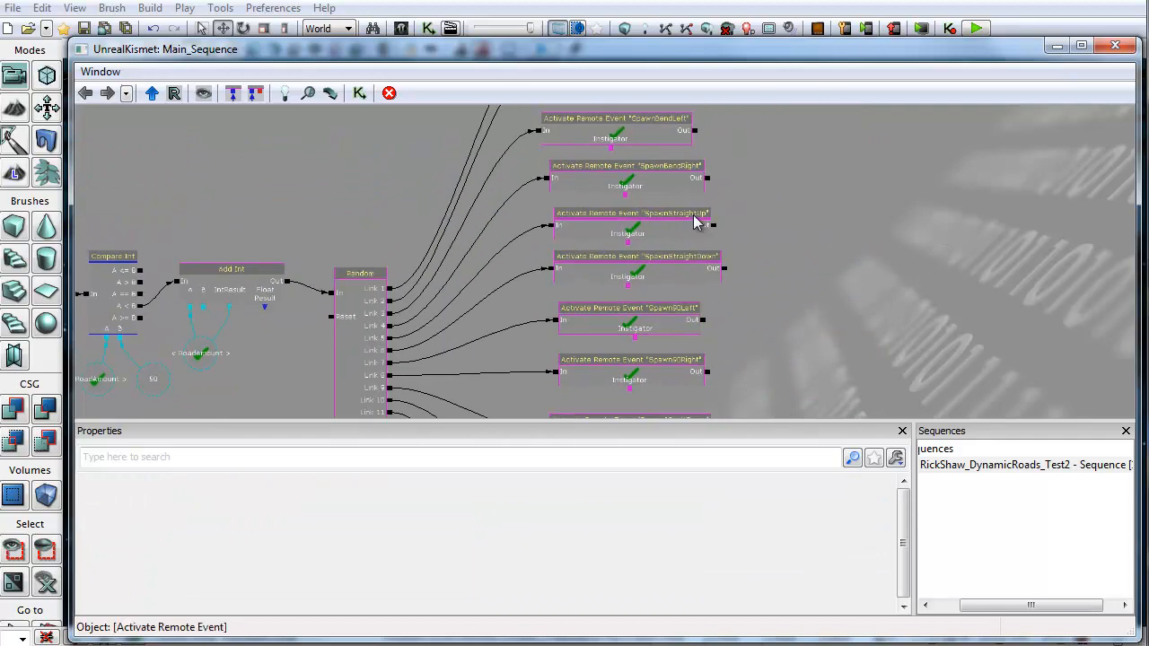
drag(251, 377, 594, 310)
scroll(503, 318, up, 4)
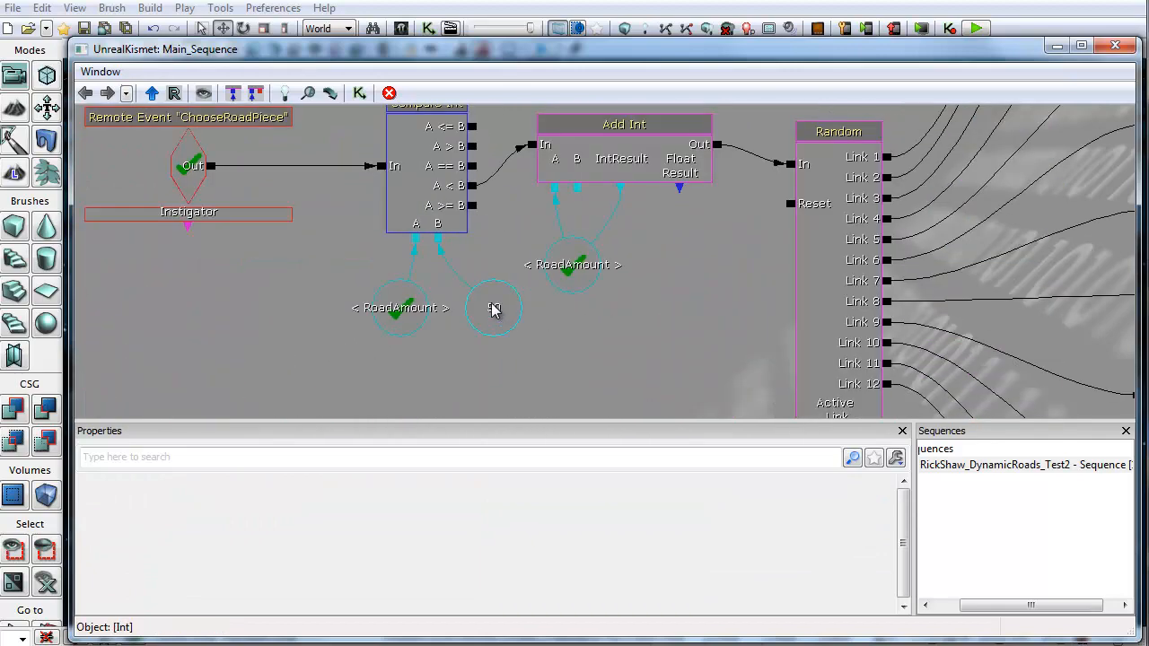
click(494, 309)
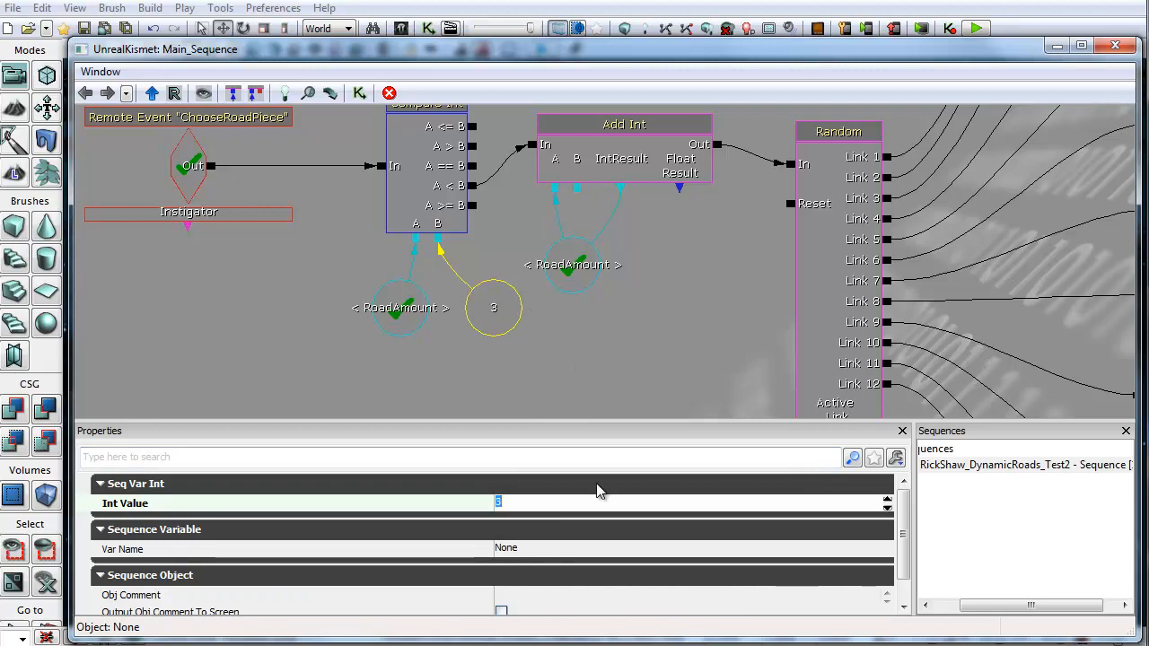
Step: Close the Kismet editor and play the level in the viewport
click(1114, 45)
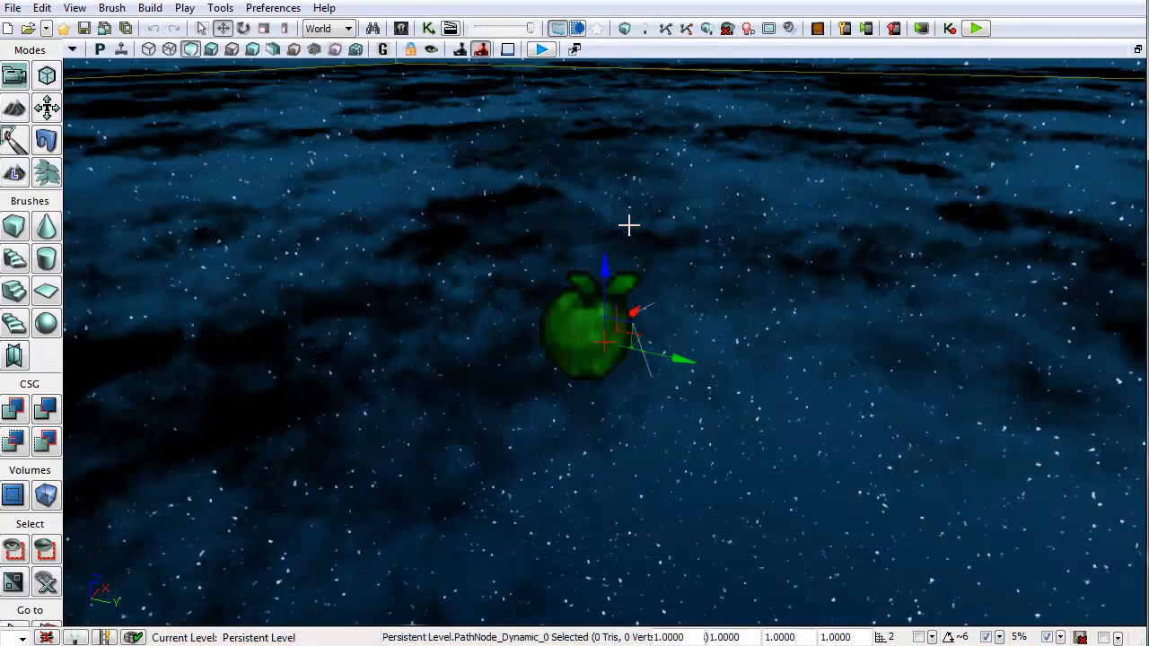
right_drag(645, 275, 800, 289)
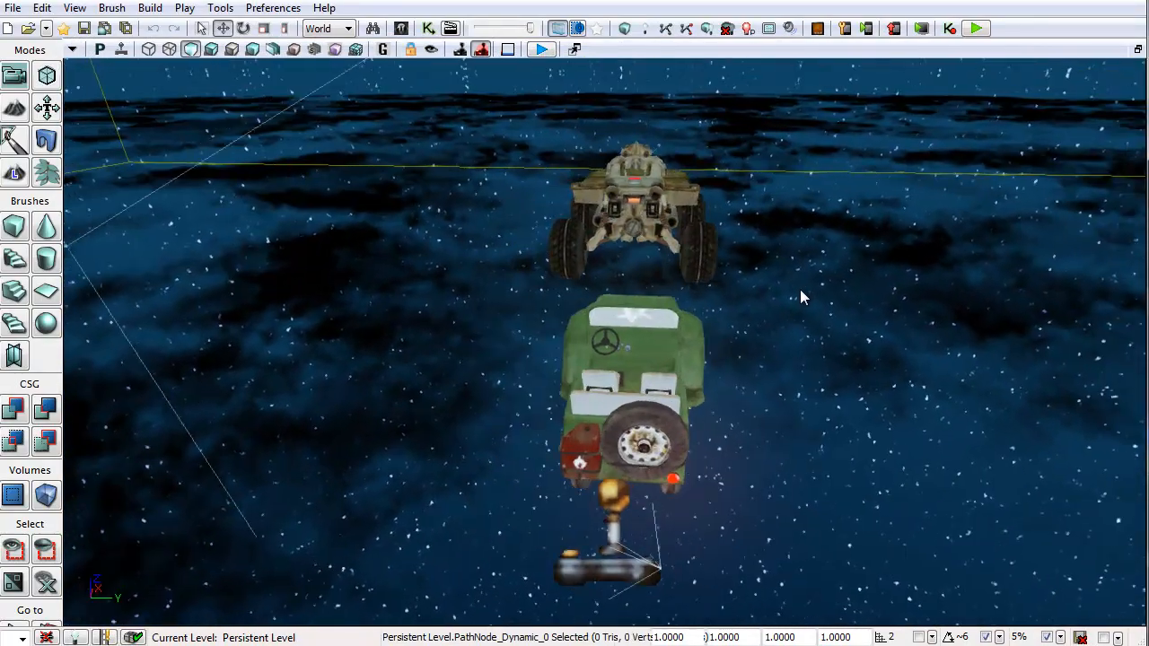
click(543, 50)
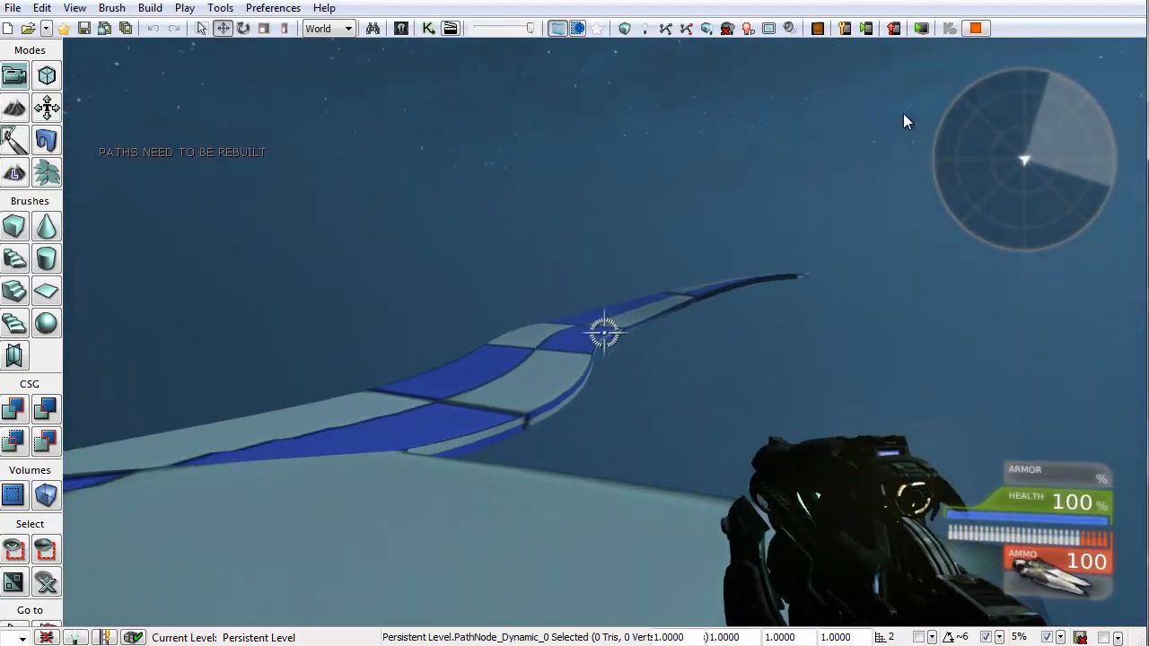
Step: Walk forward along the spawned road pieces and stop the play session
key(w)
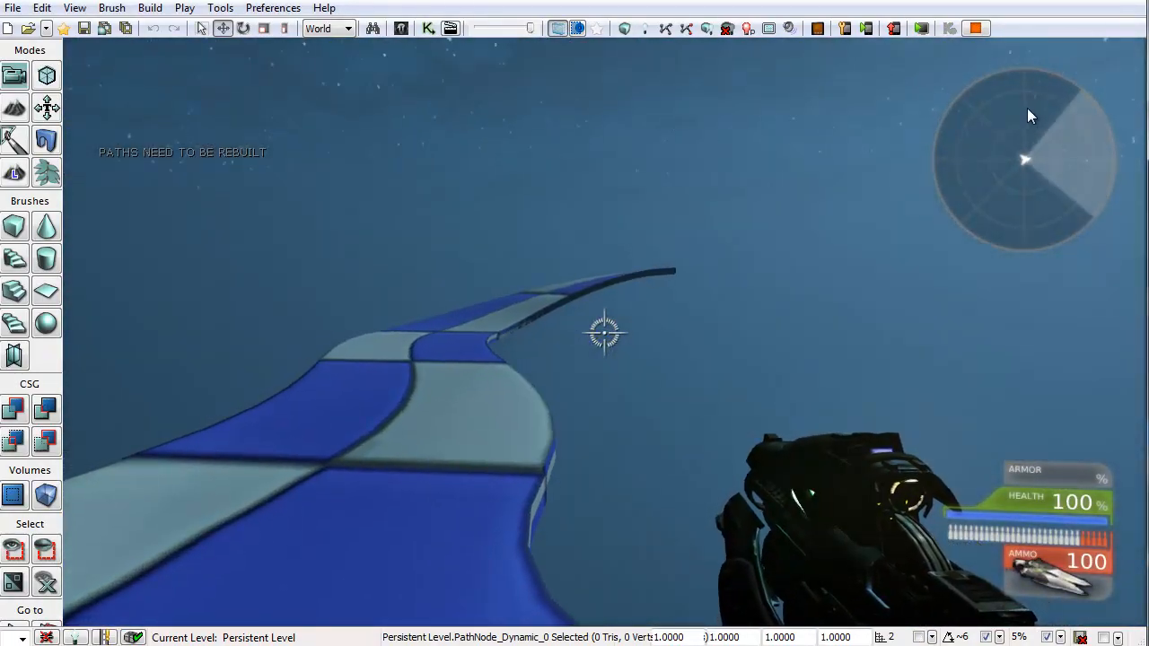
key(w)
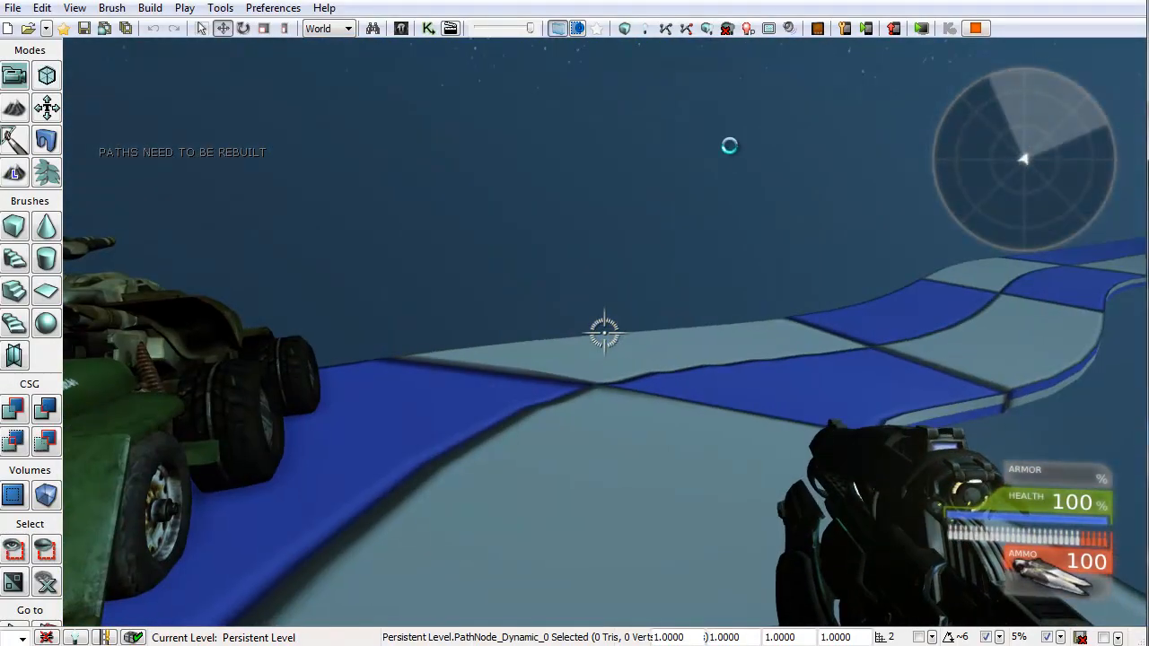
key(Escape)
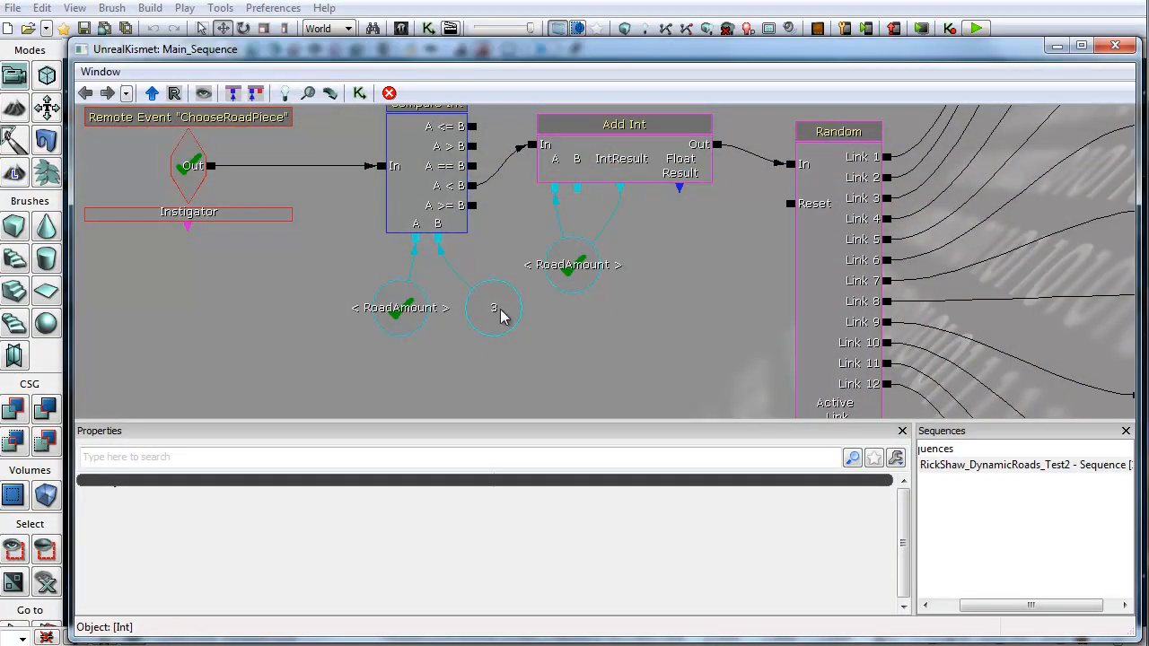
Step: Start a new play session and walk and jump along the randomly spawned road
click(501, 313)
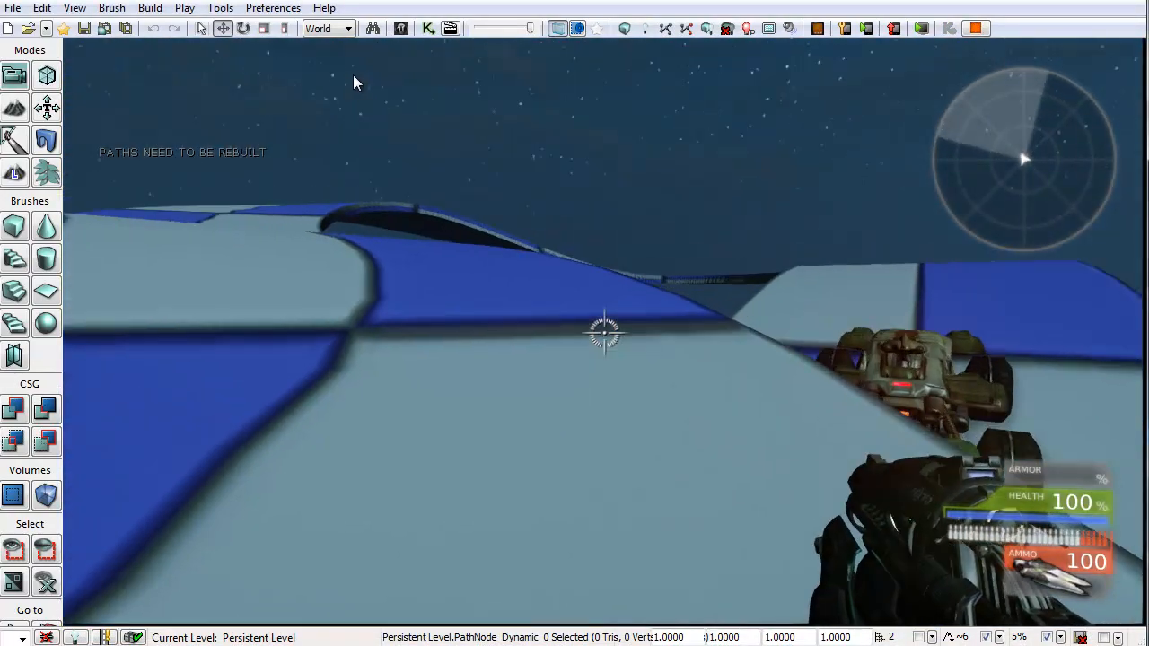
key(w)
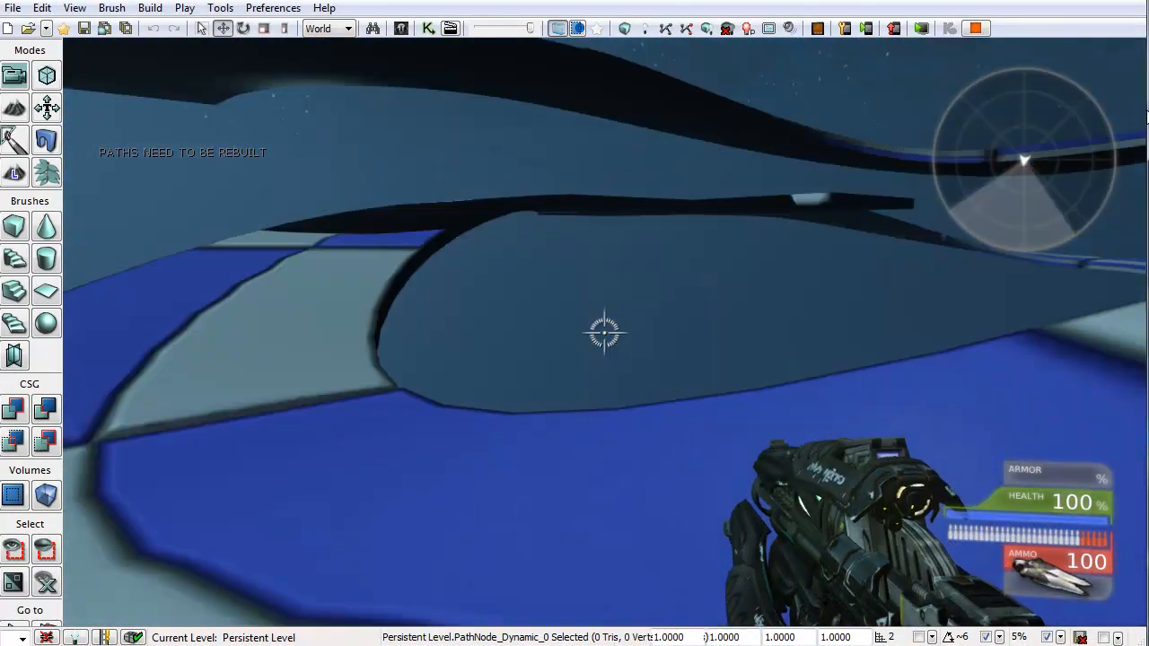
key(w)
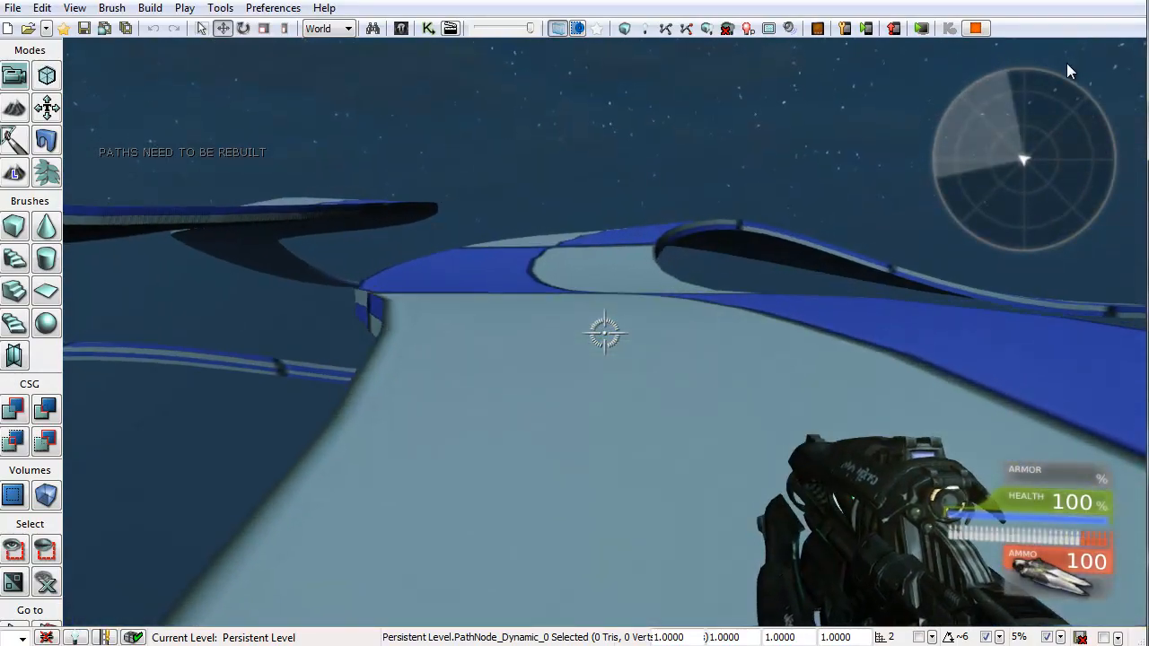
key(w)
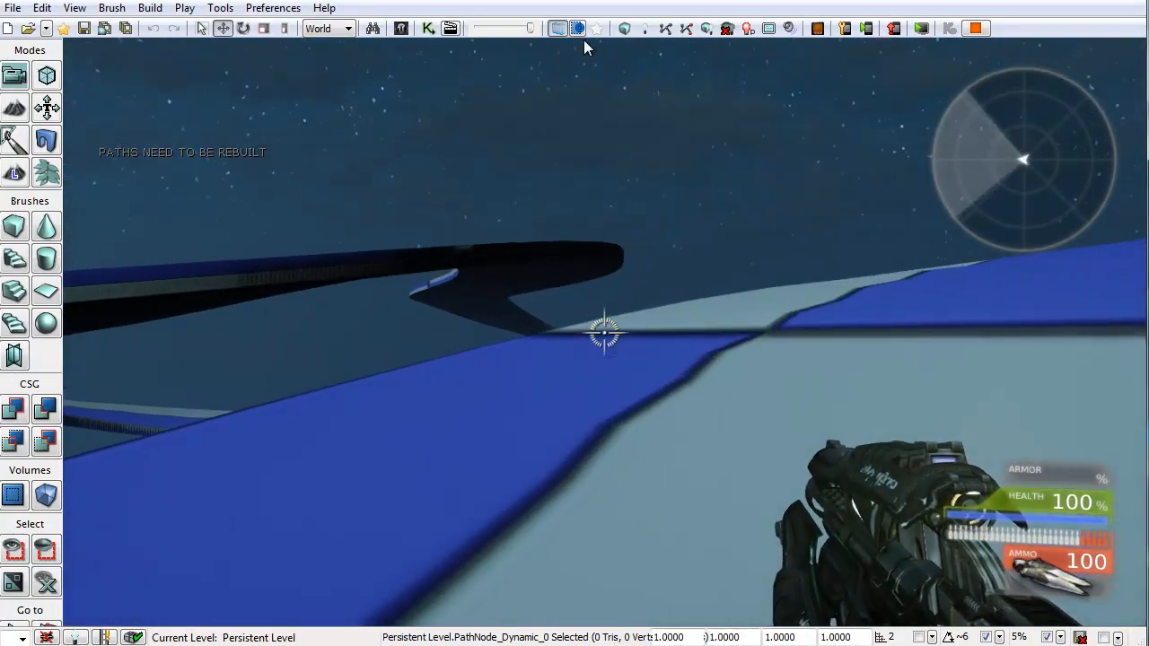
key(w)
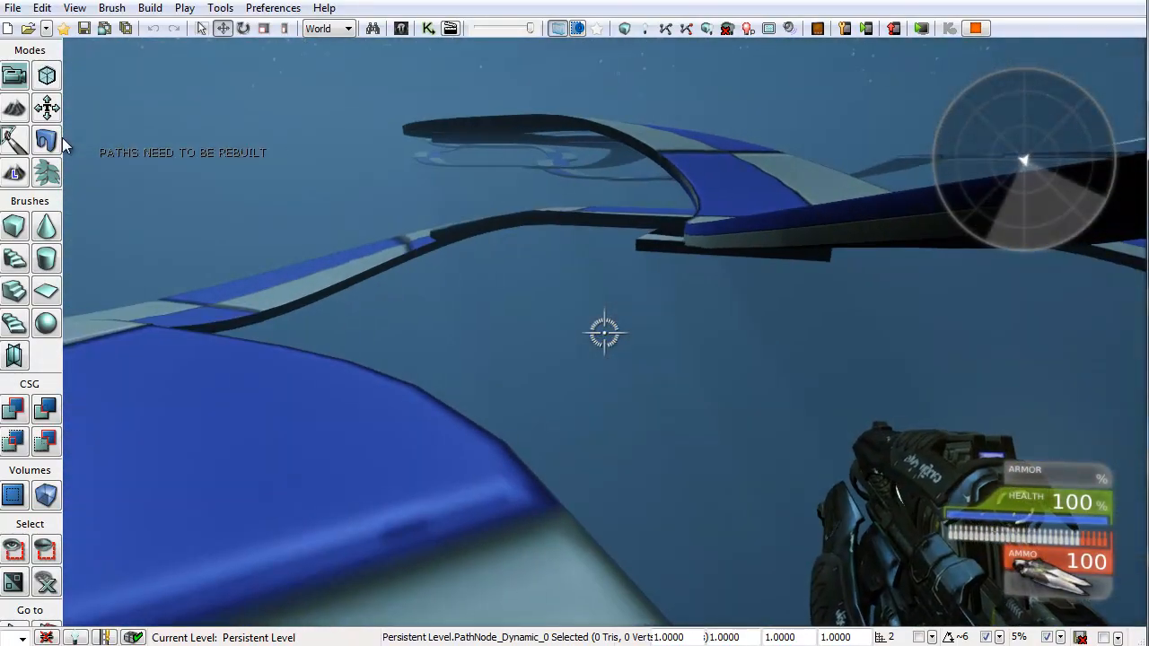
key(a)
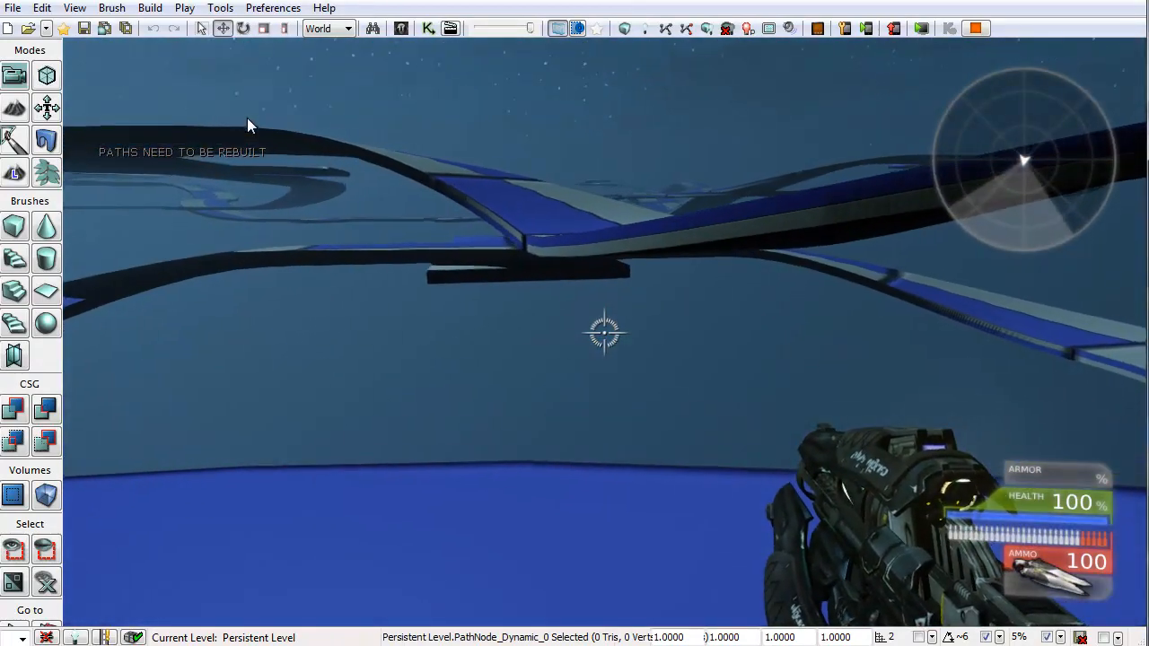
key(w)
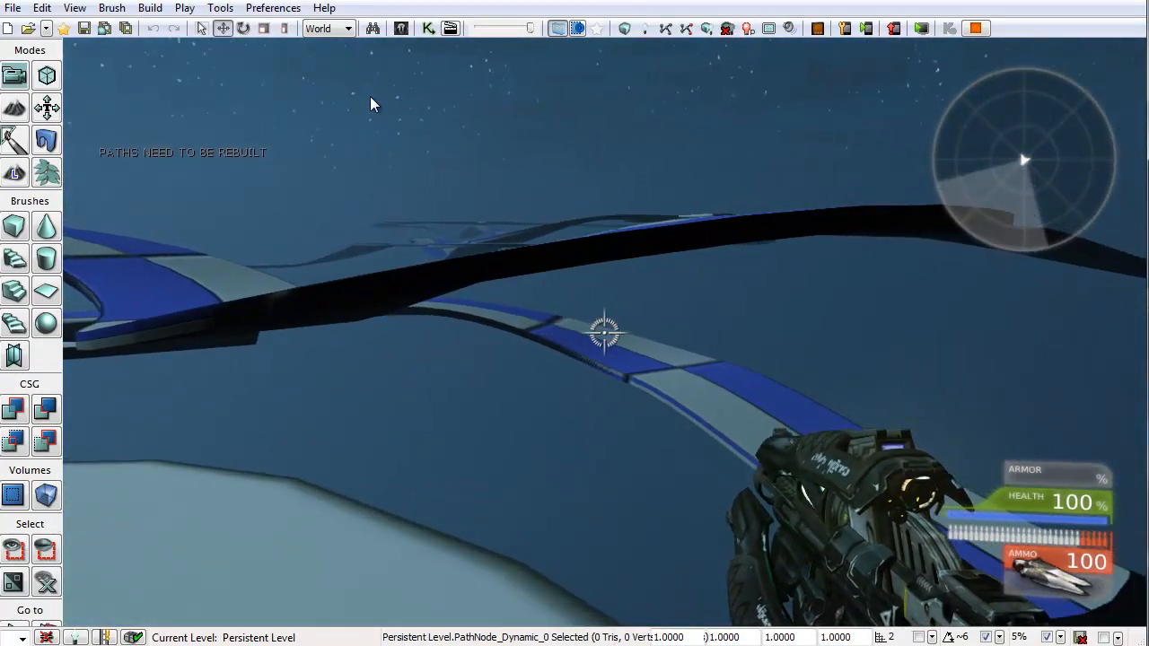
key(a)
key(space)
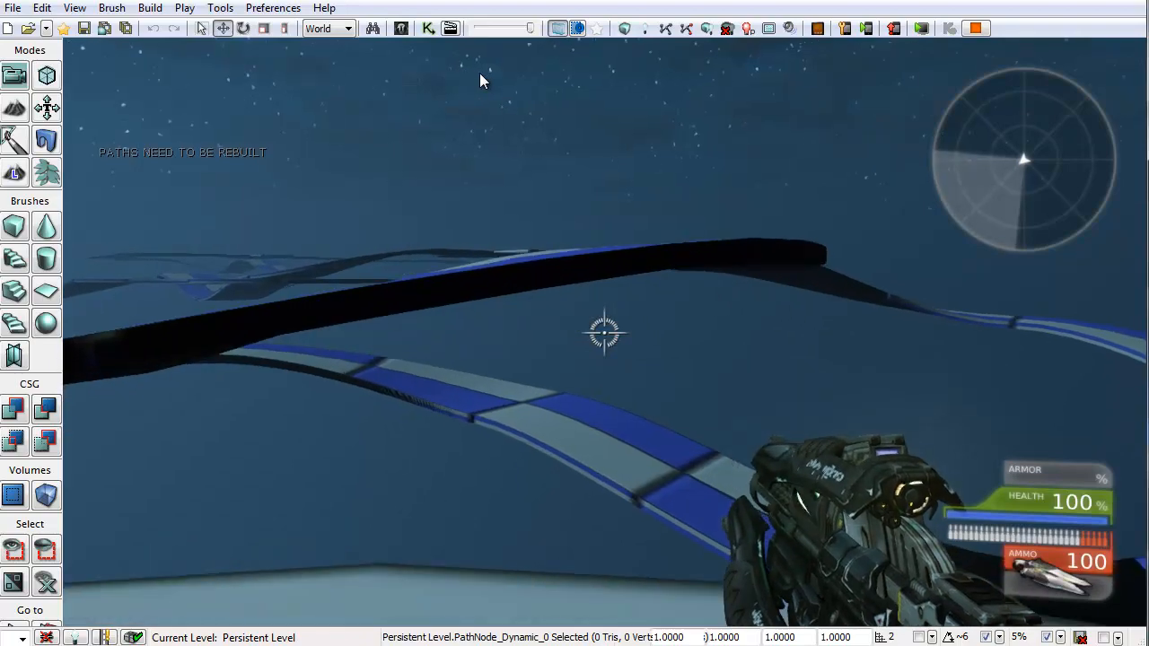
Step: Enable flying by entering the console command fly
key(grave)
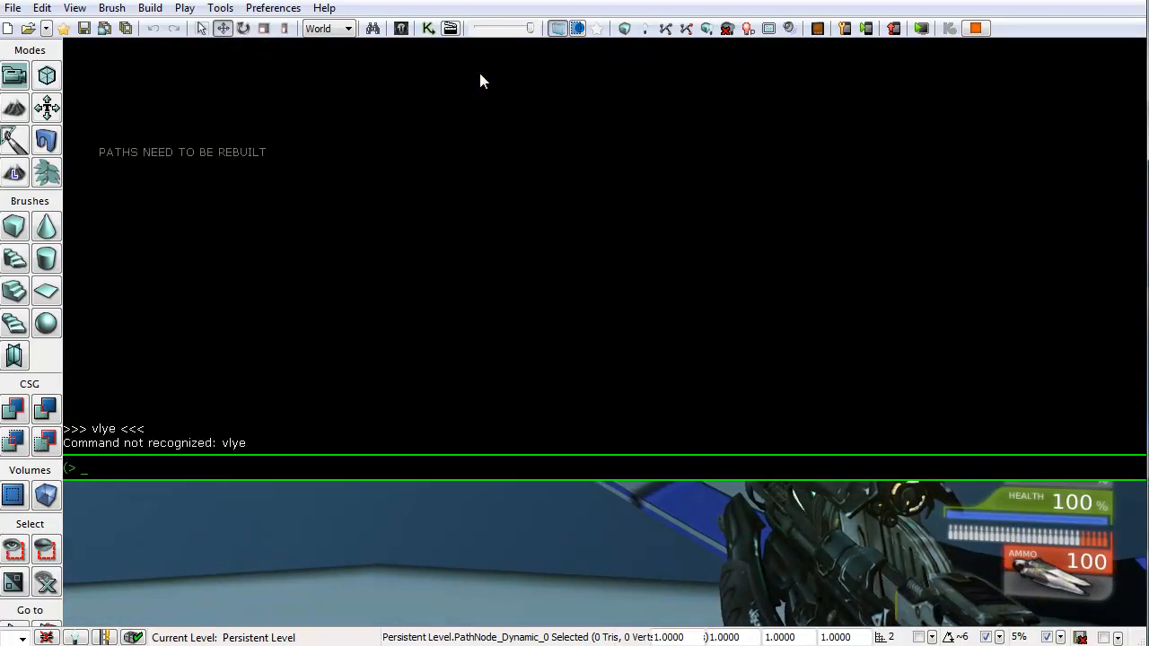
text(fly)
key(Return)
key(grave)
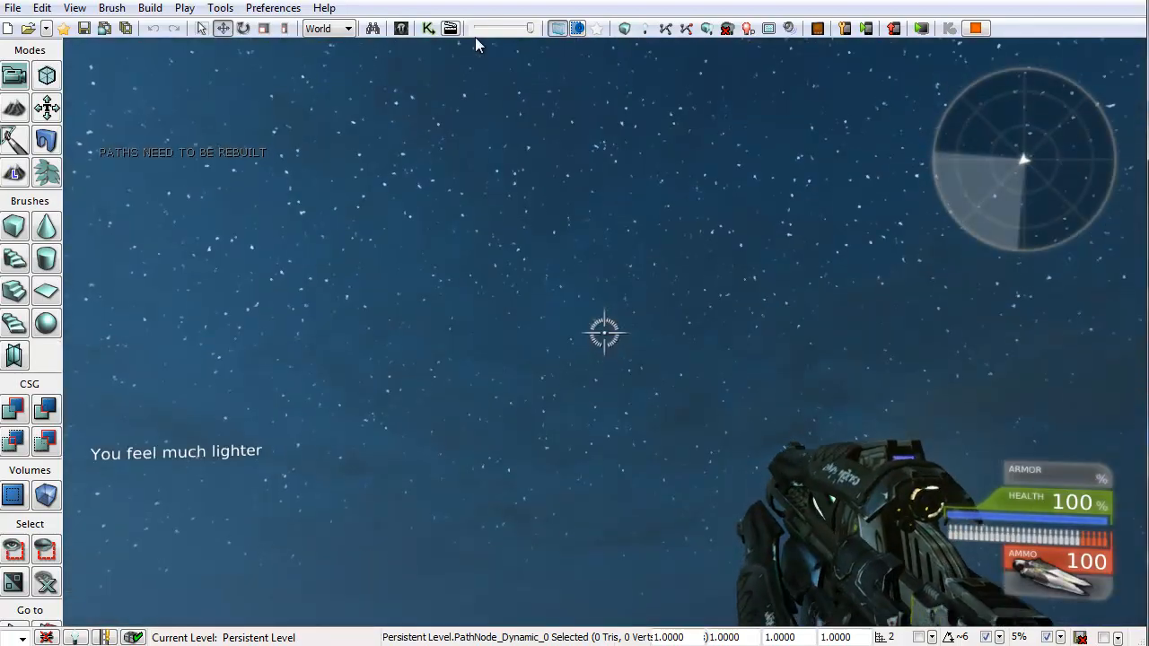
Step: Fly around above the randomly spawned road pieces to inspect their layout, then stop the play session
key(w)
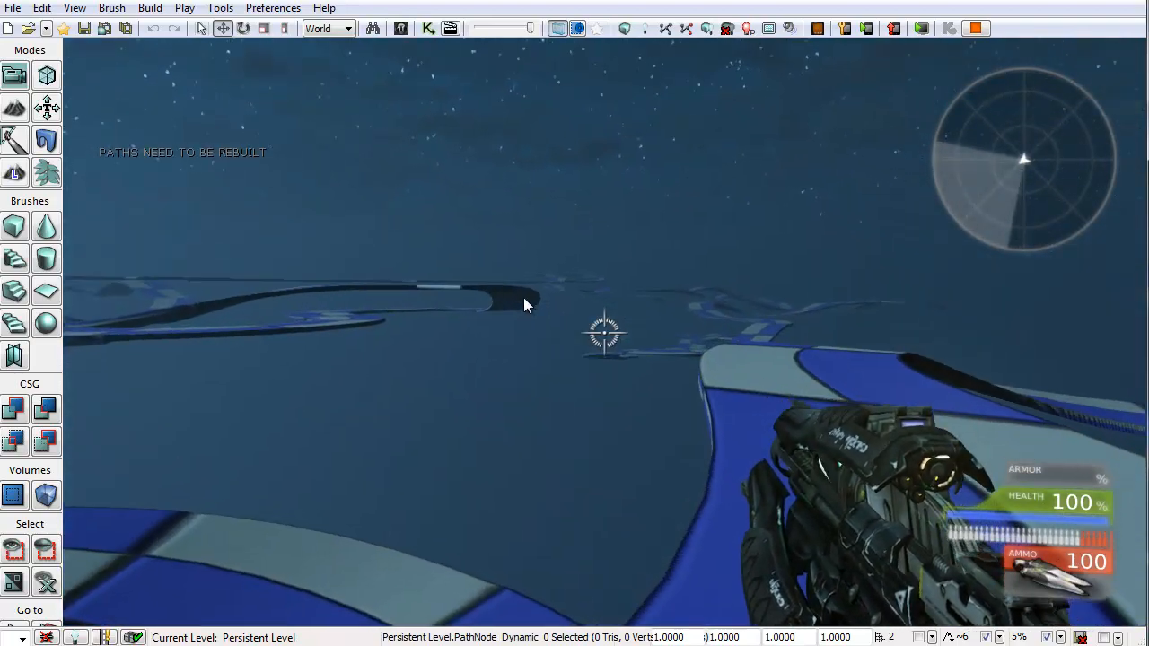
key(w)
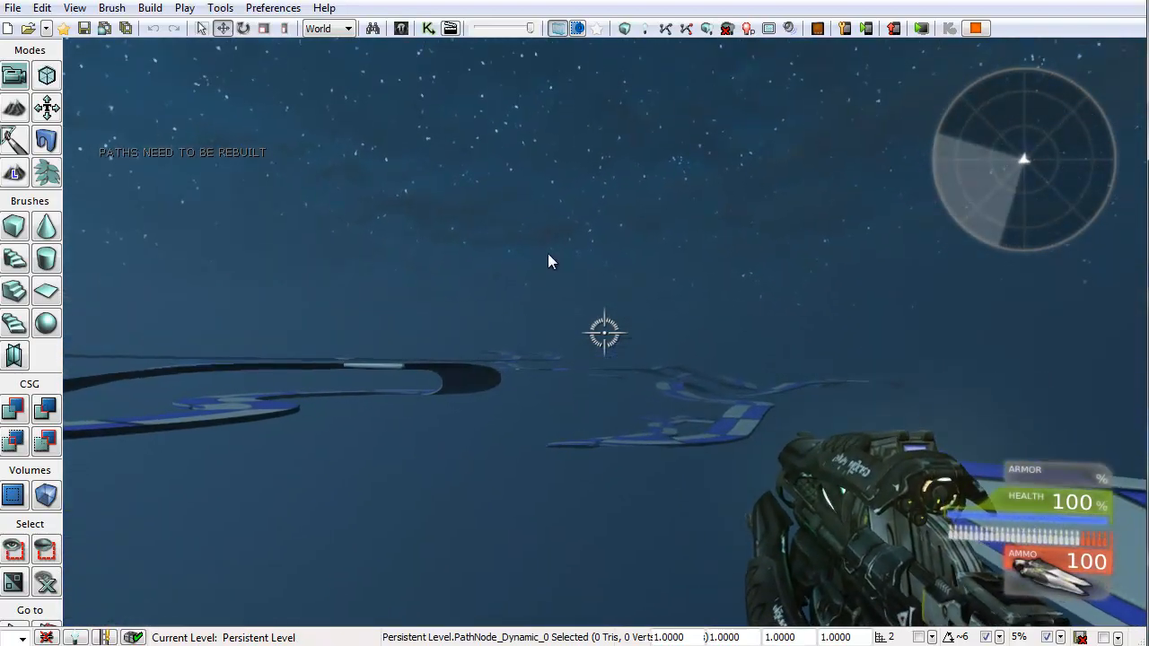
key(w)
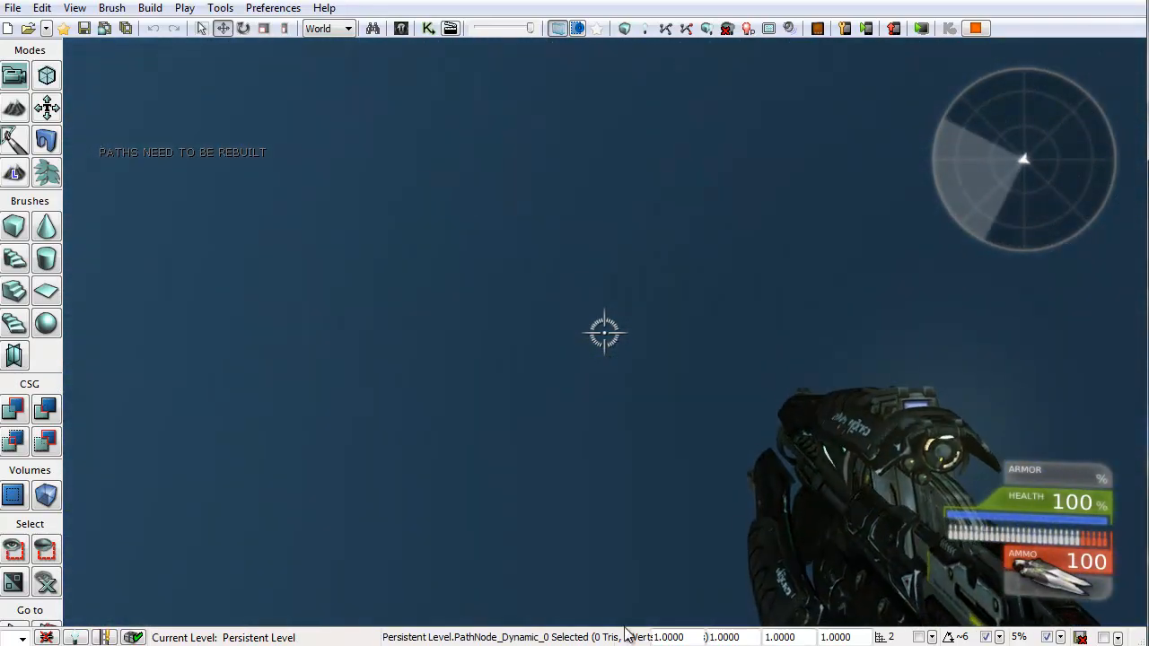
key(w)
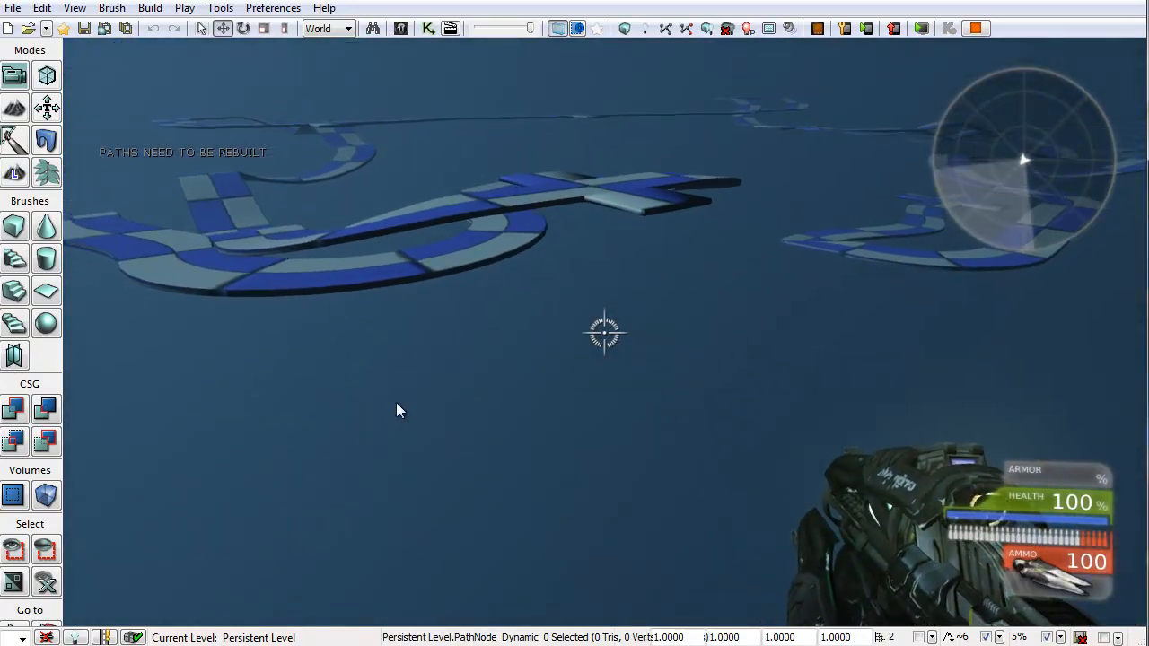
key(a)
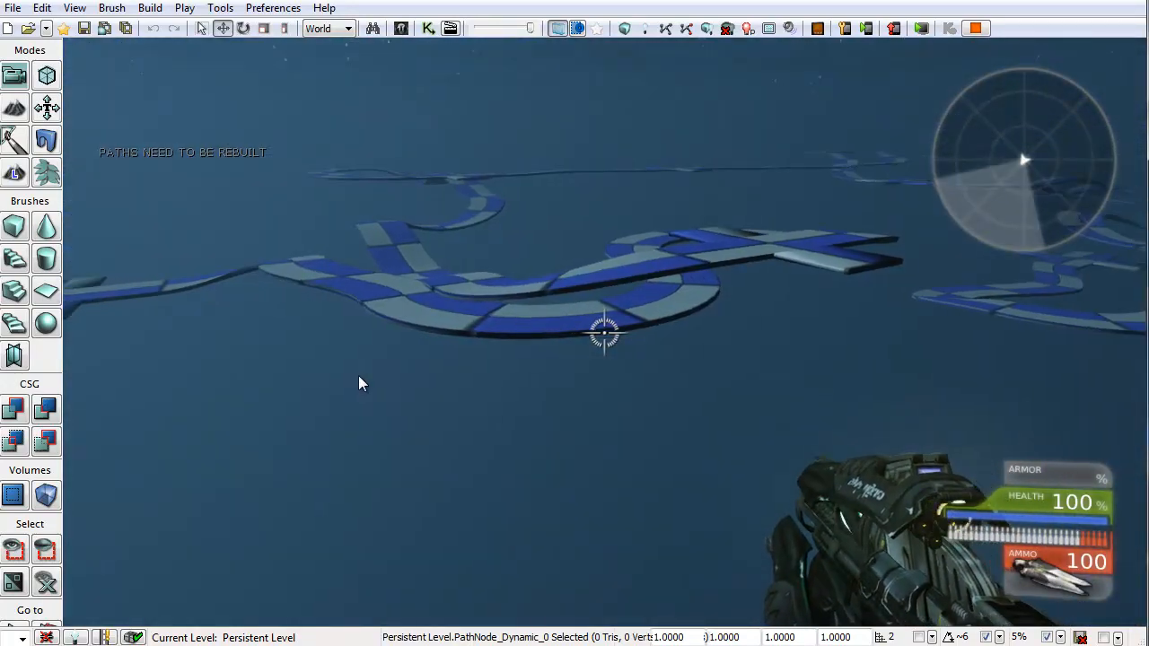
key(a)
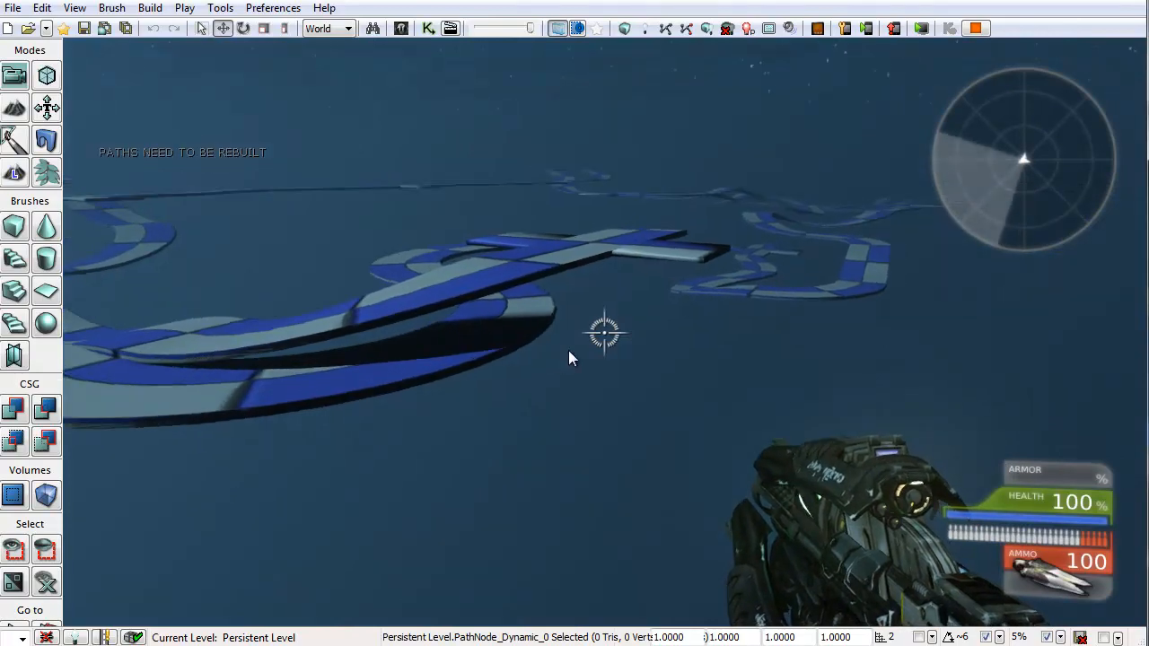
key(a)
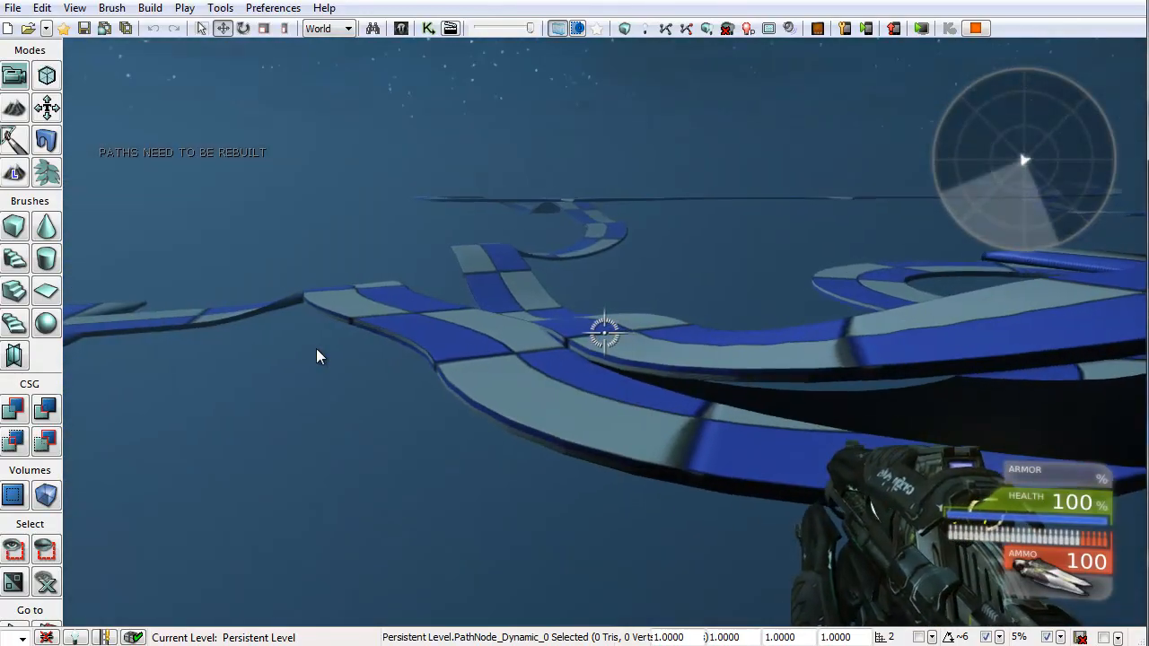
key(w)
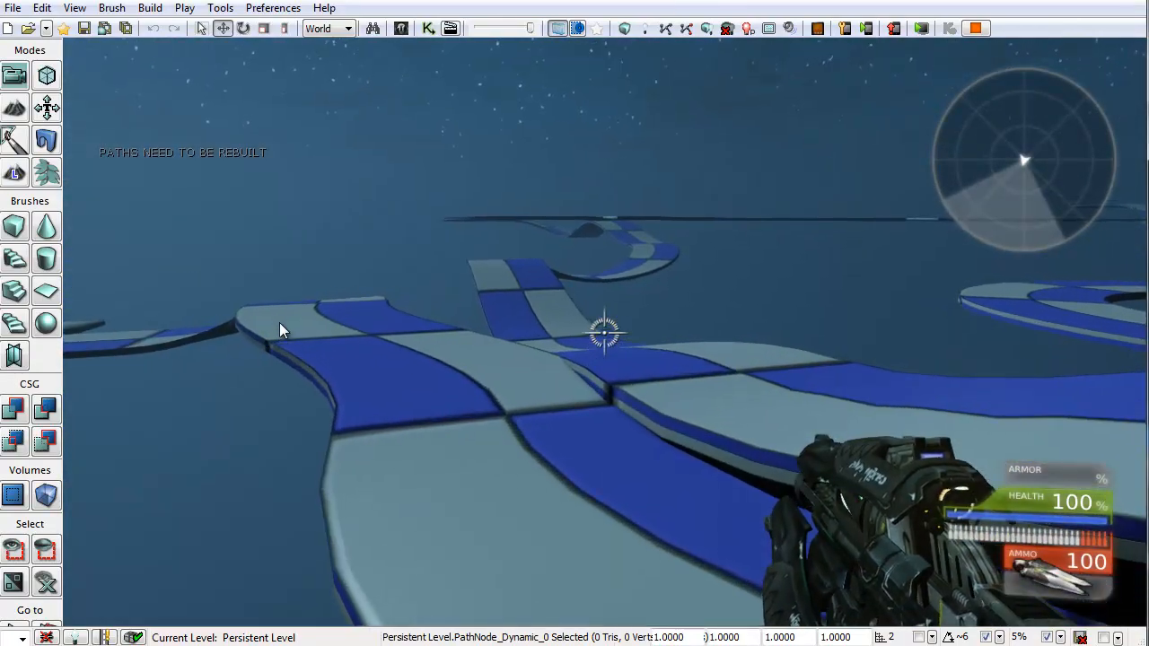
key(w)
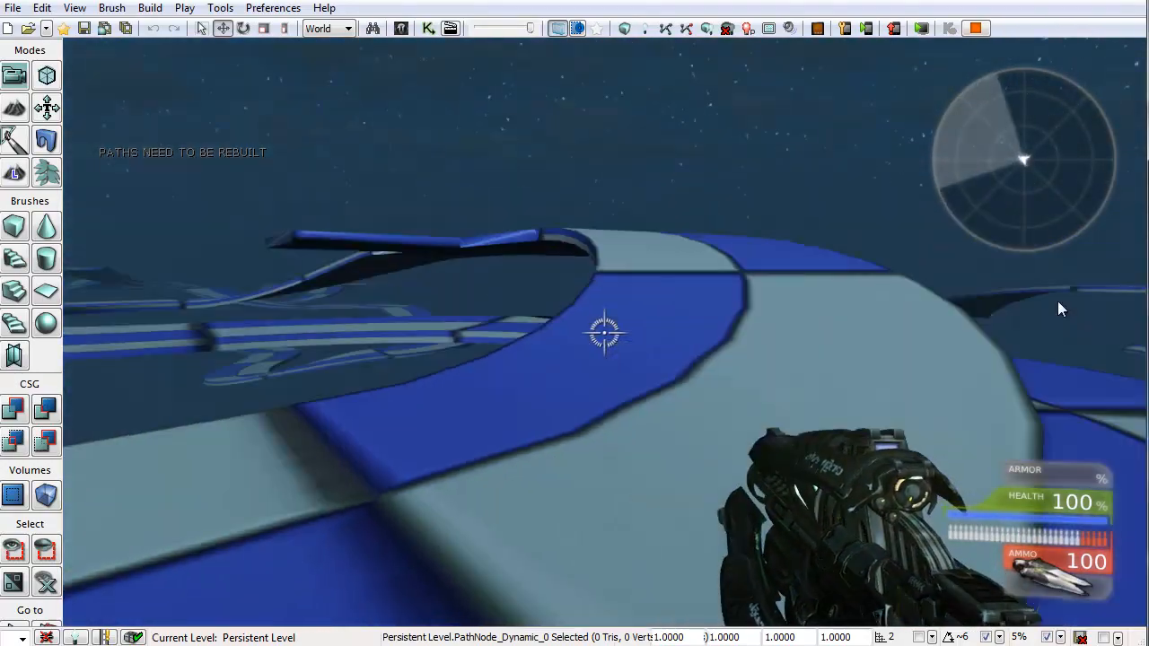
key(s)
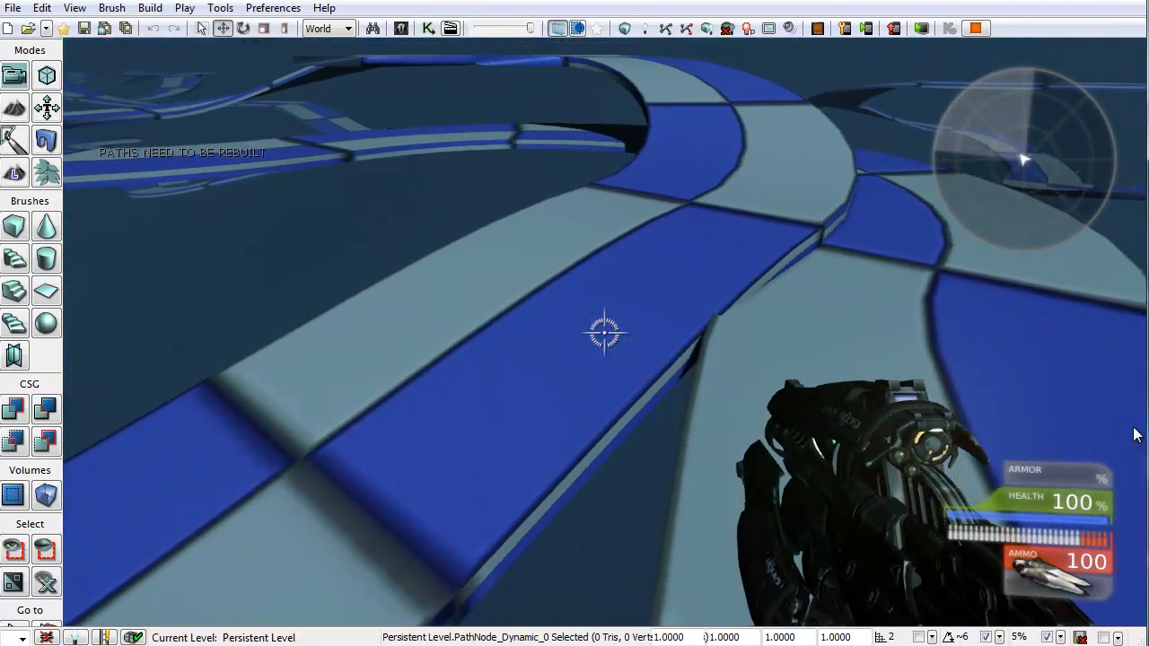
key(a)
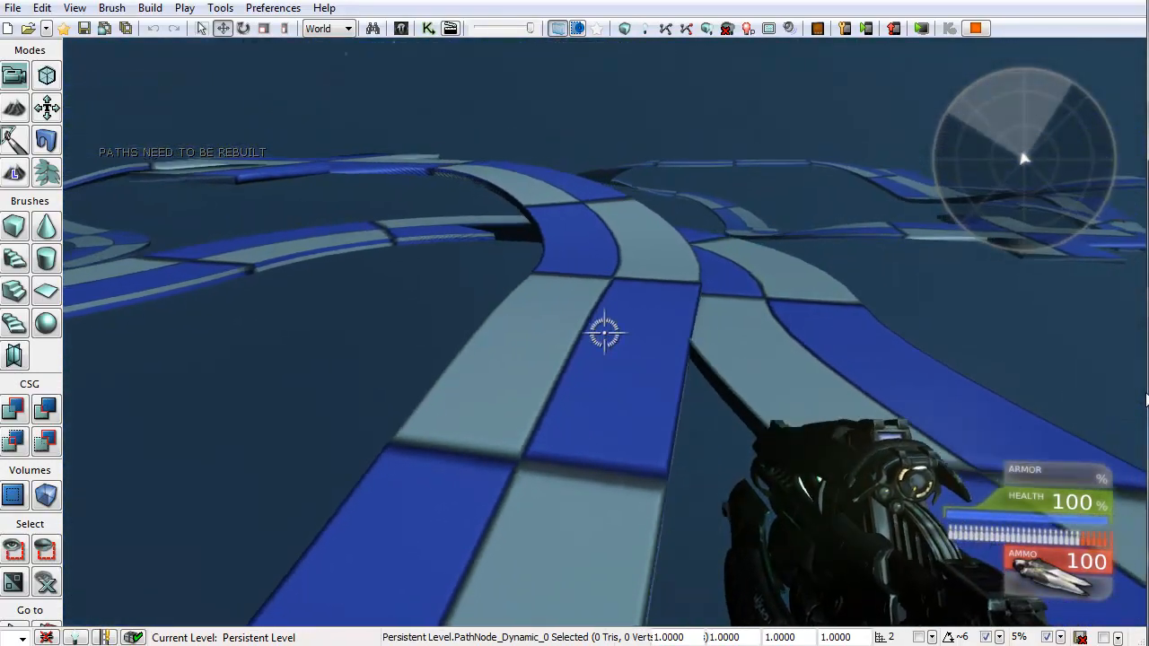
key(w)
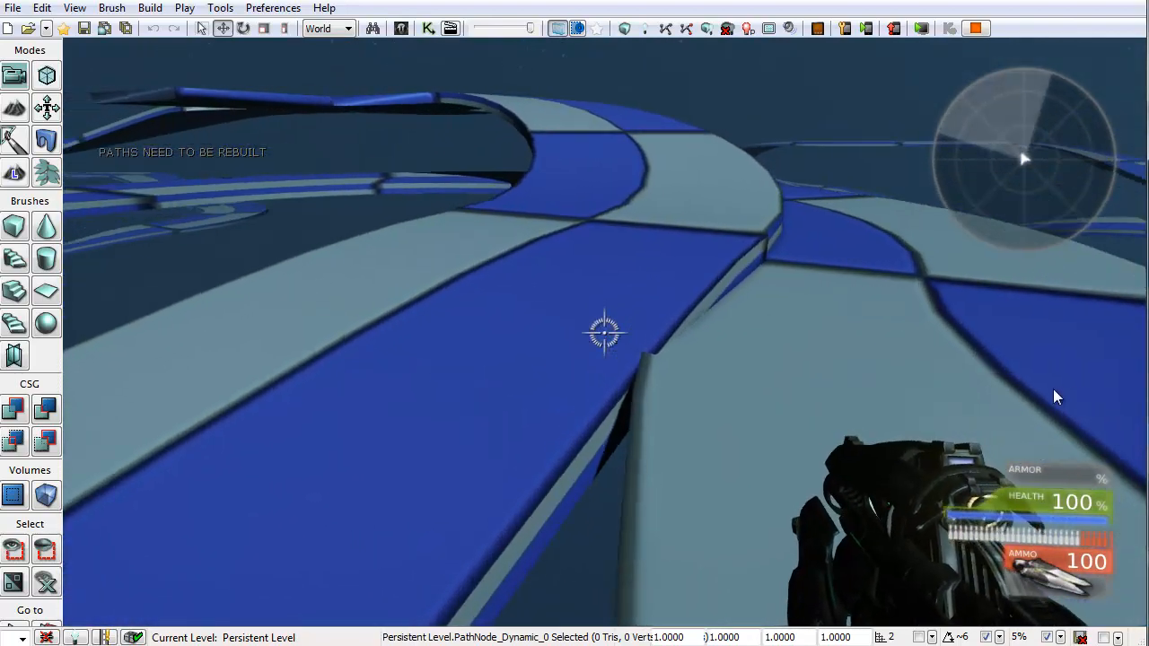
key(Escape)
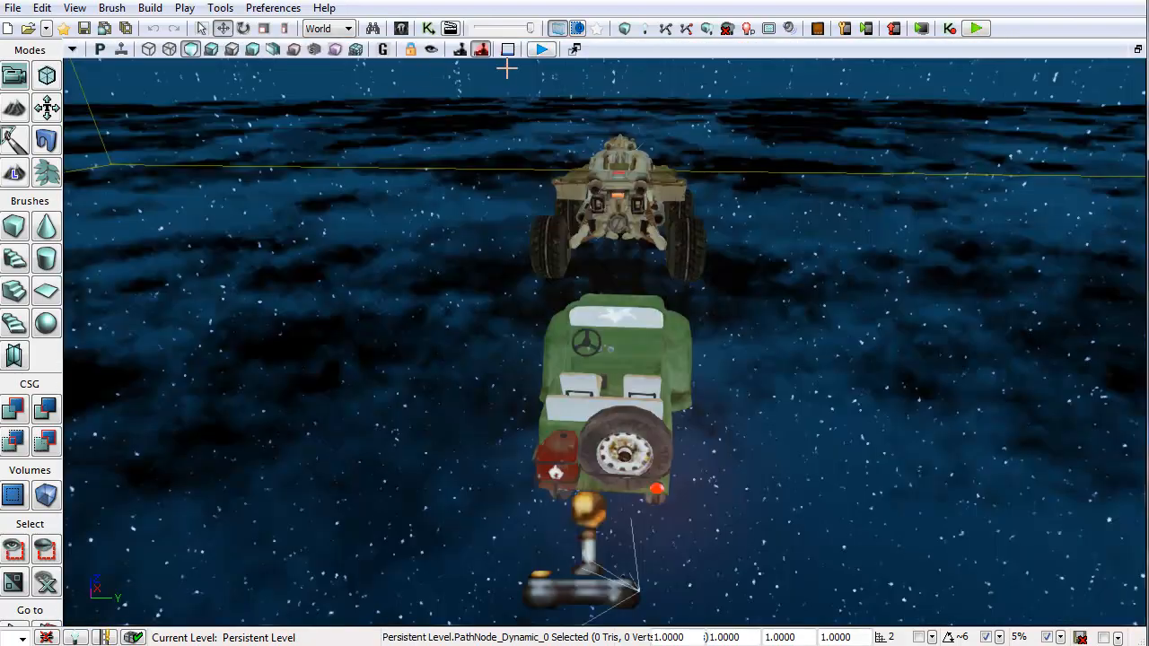
Step: Play the level again, toggle the console, fly along the newly spawned road, and stop the play session
key(w)
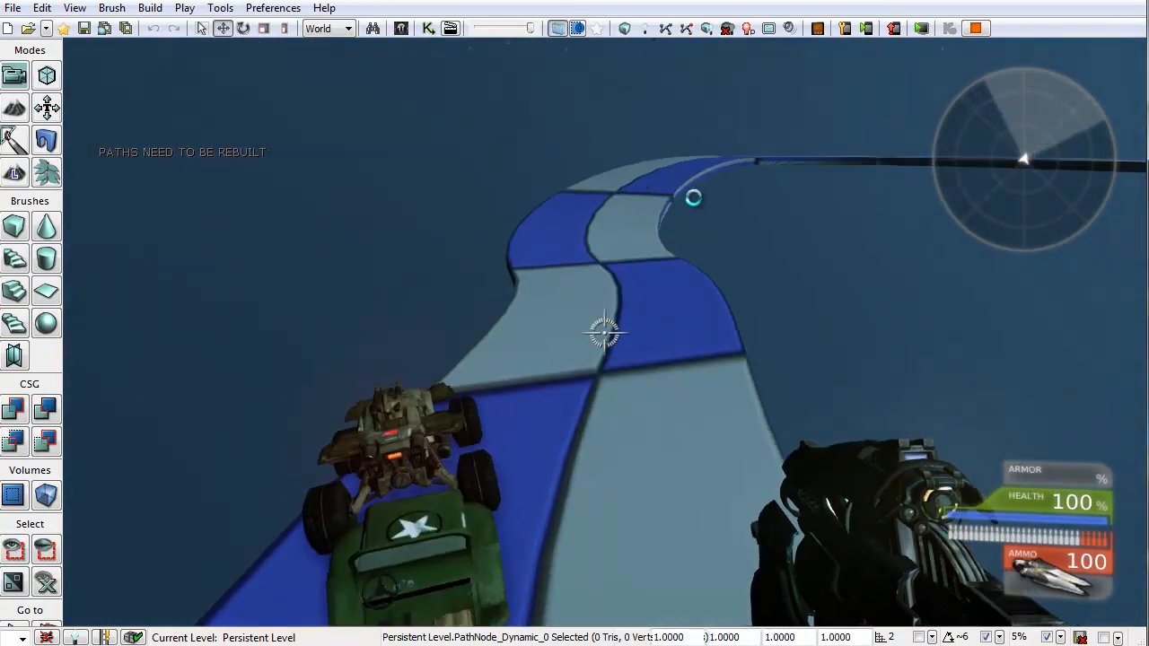
key(Escape)
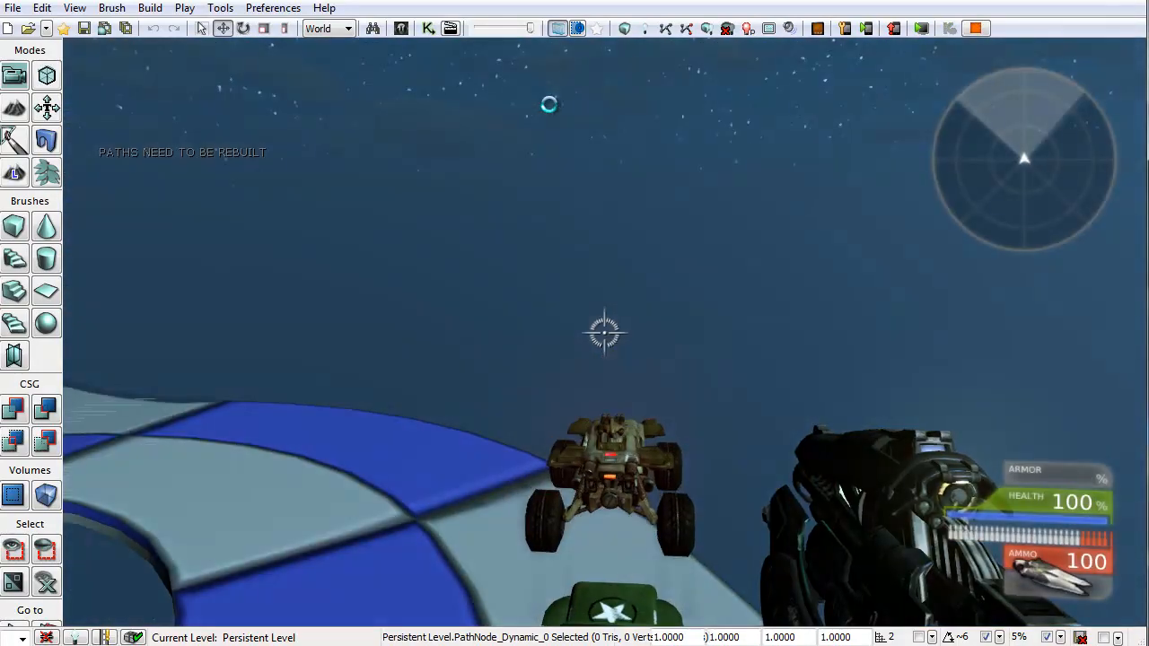
key(grave)
key(grave)
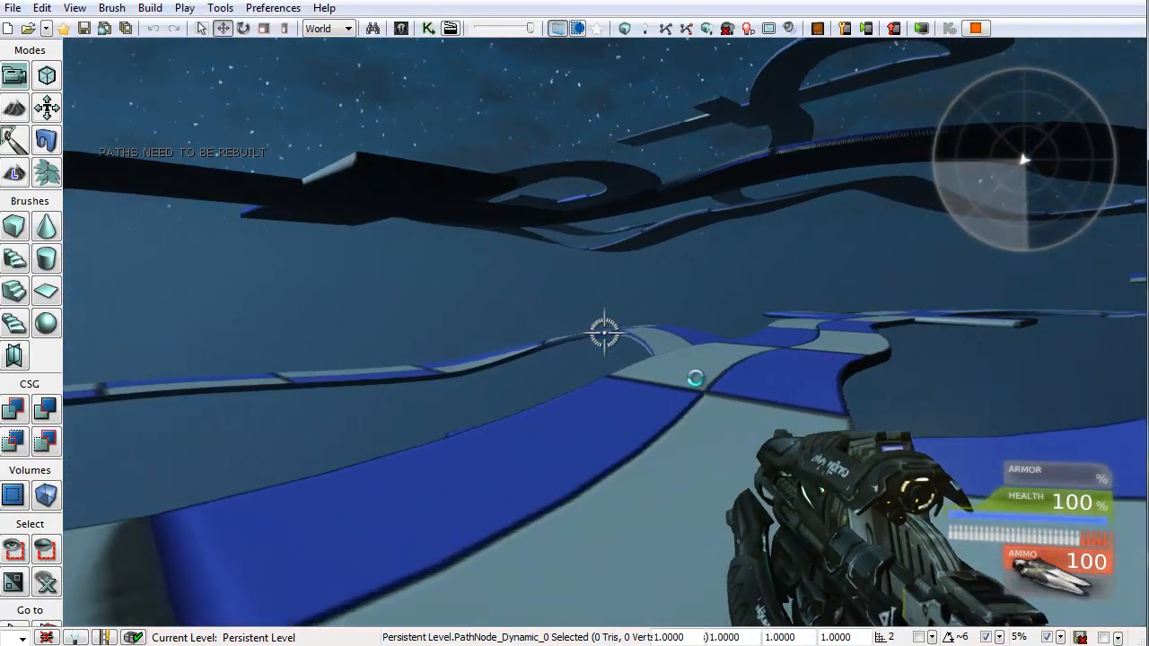
key(w)
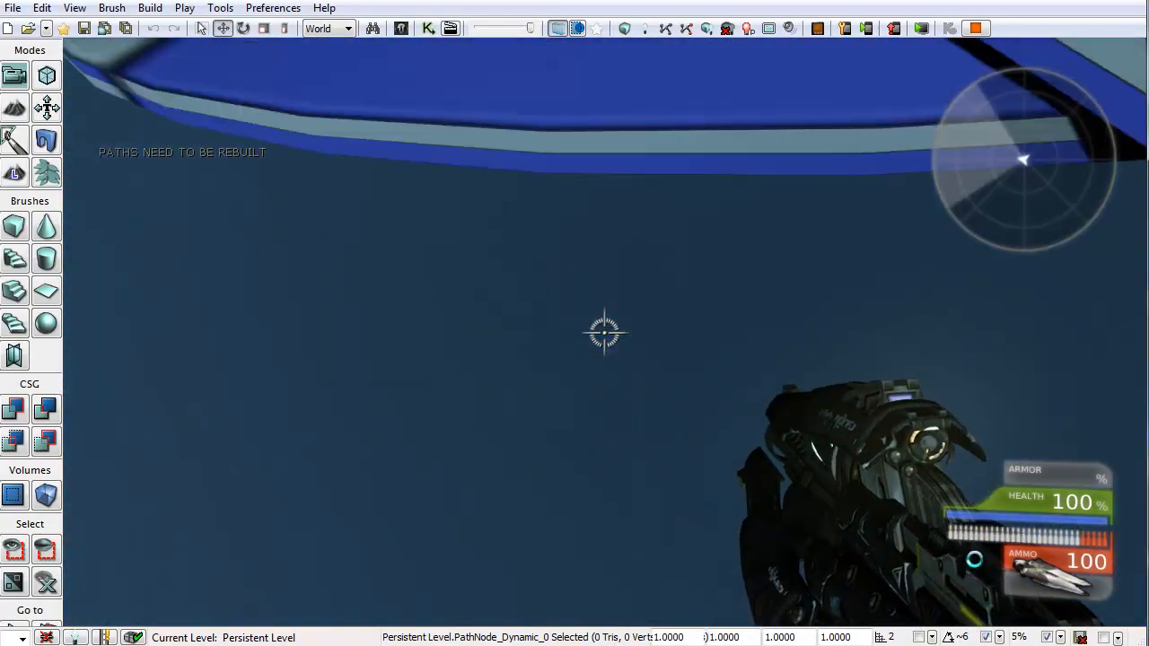
key(s)
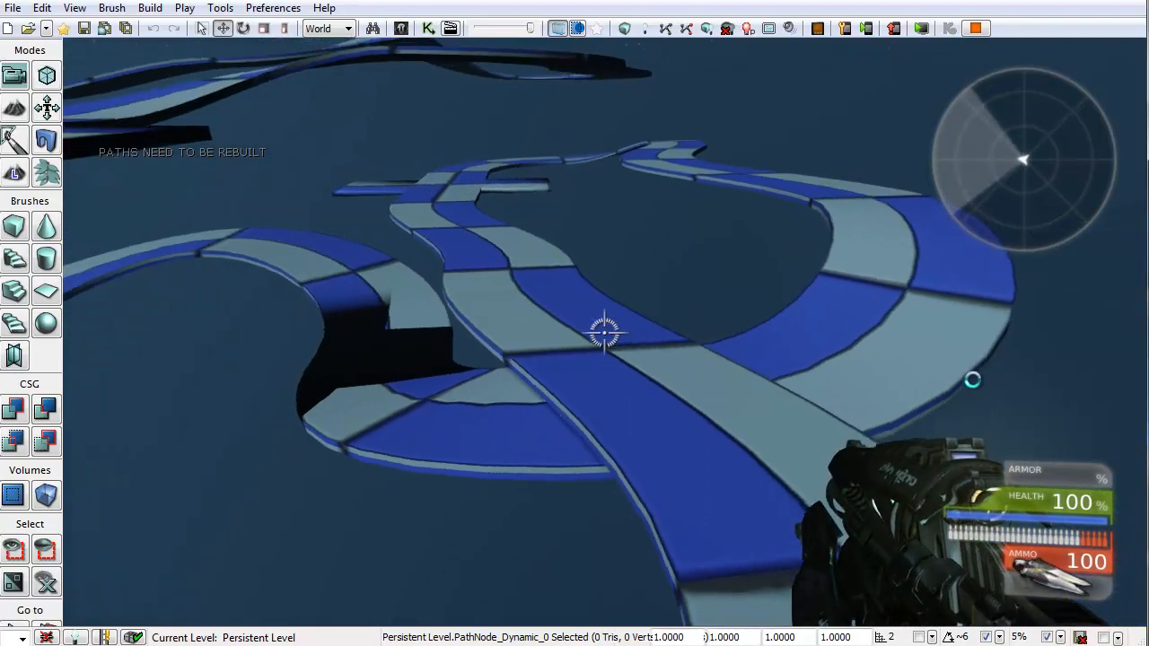
key(s)
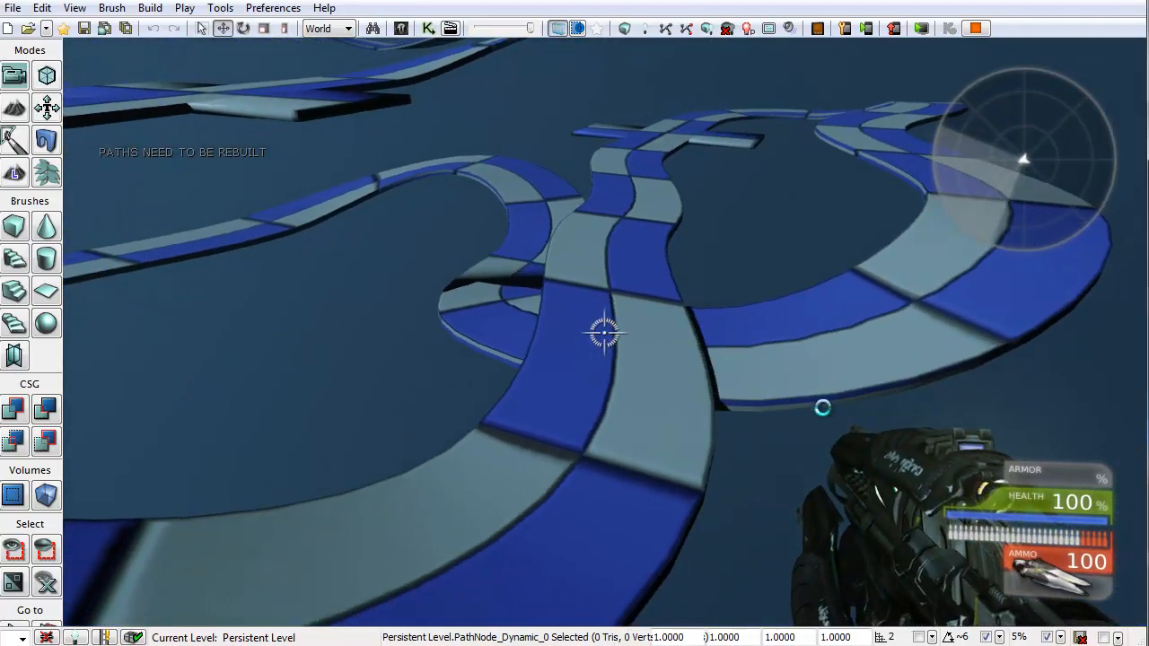
key(s)
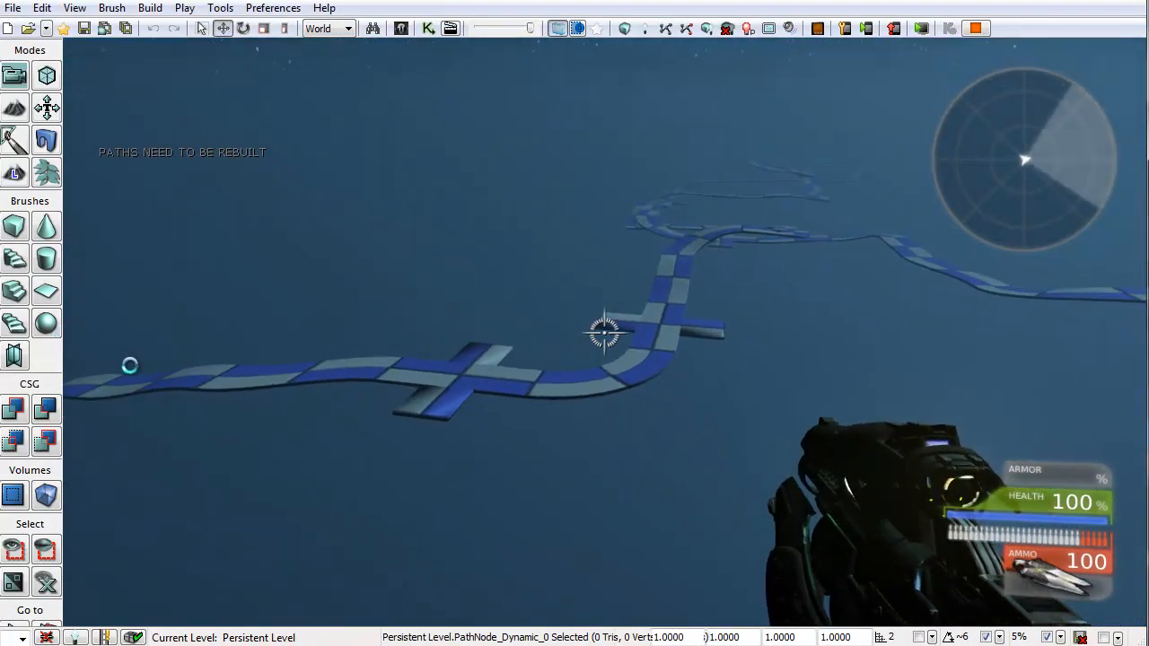
key(w)
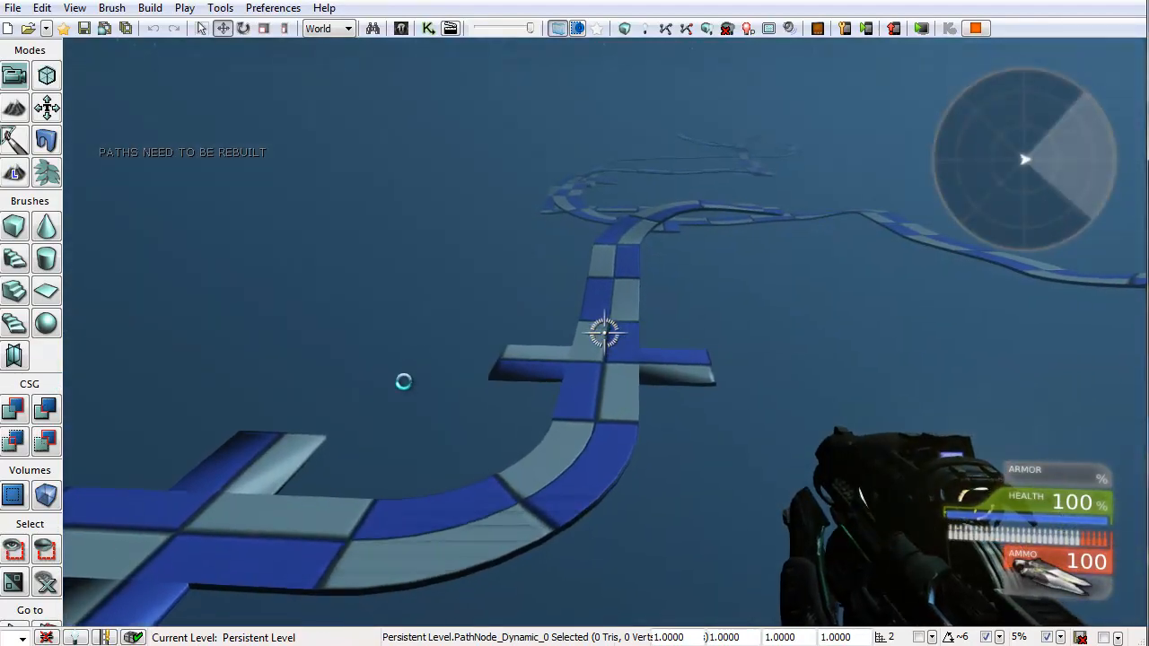
key(w)
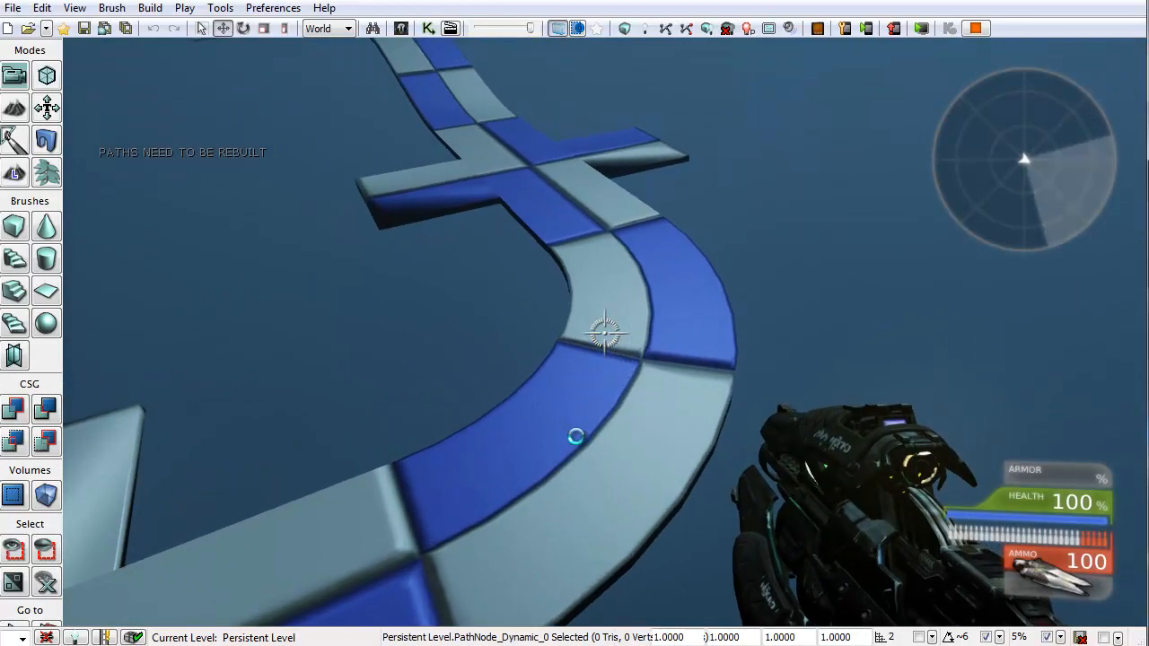
key(Escape)
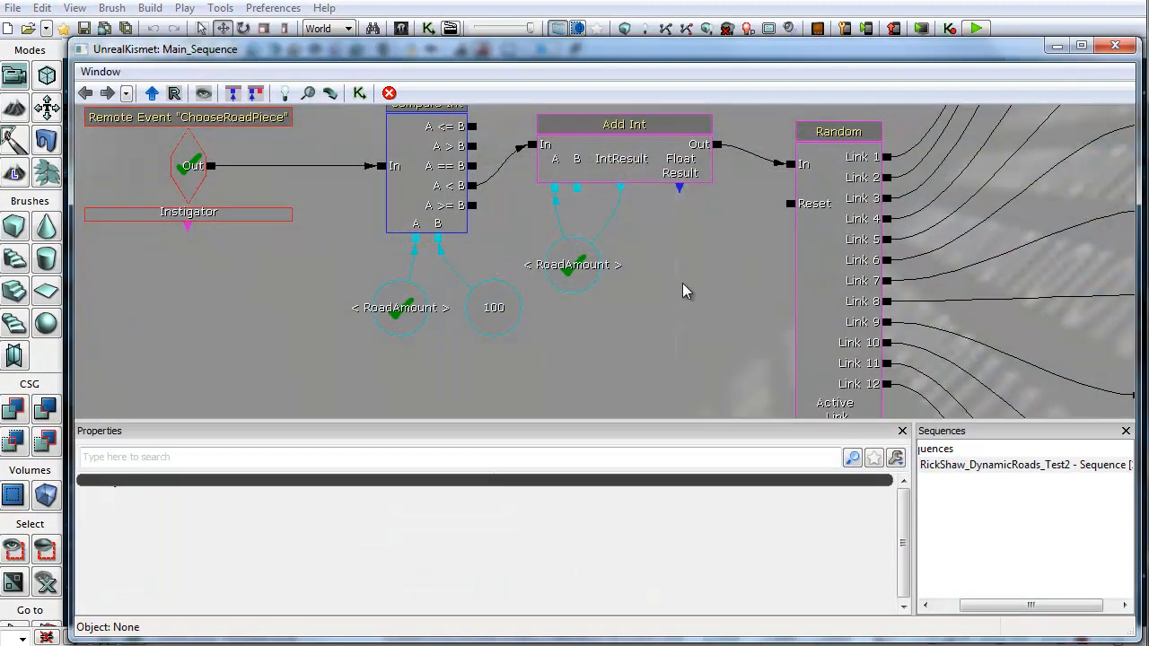
Step: Open the Kismet sequence and set the Random switch node's Link Count to 20
drag(683, 283, 539, 310)
scroll(538, 310, down, 5)
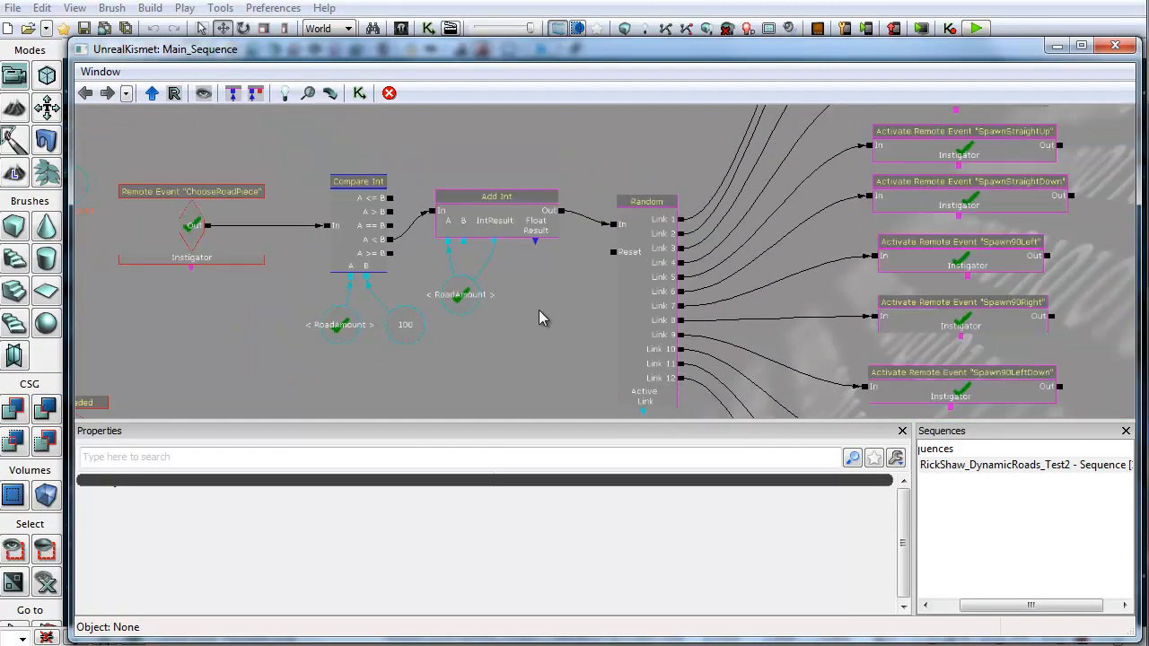
scroll(543, 221, up, 5)
drag(623, 273, 524, 114)
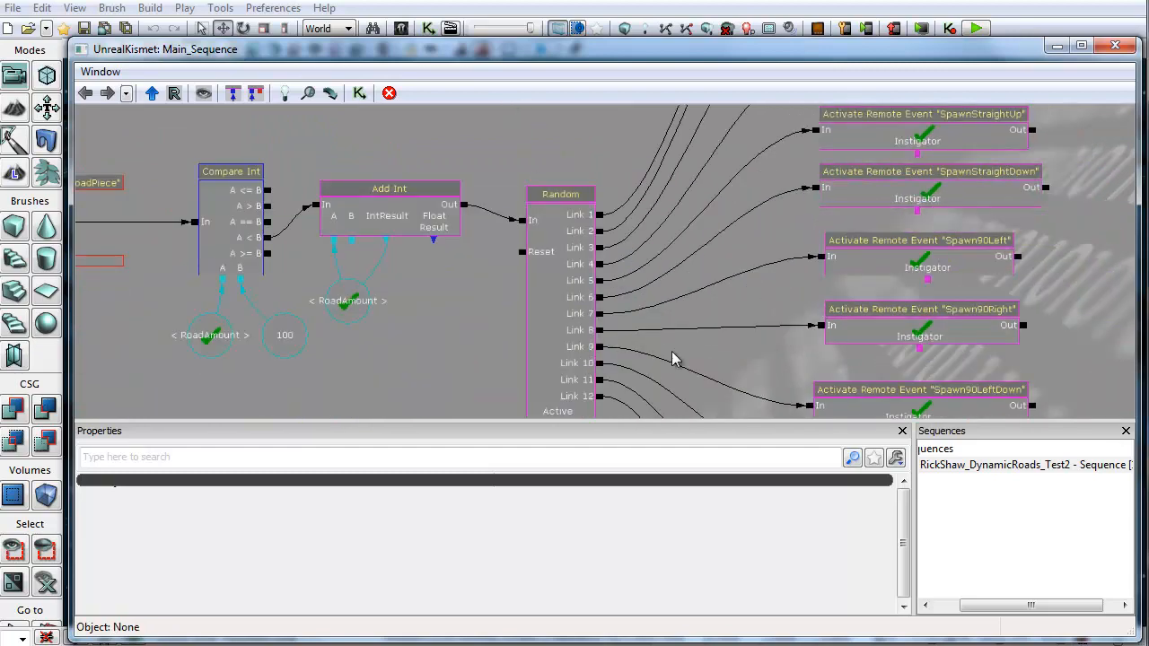
drag(698, 324, 629, 227)
click(507, 226)
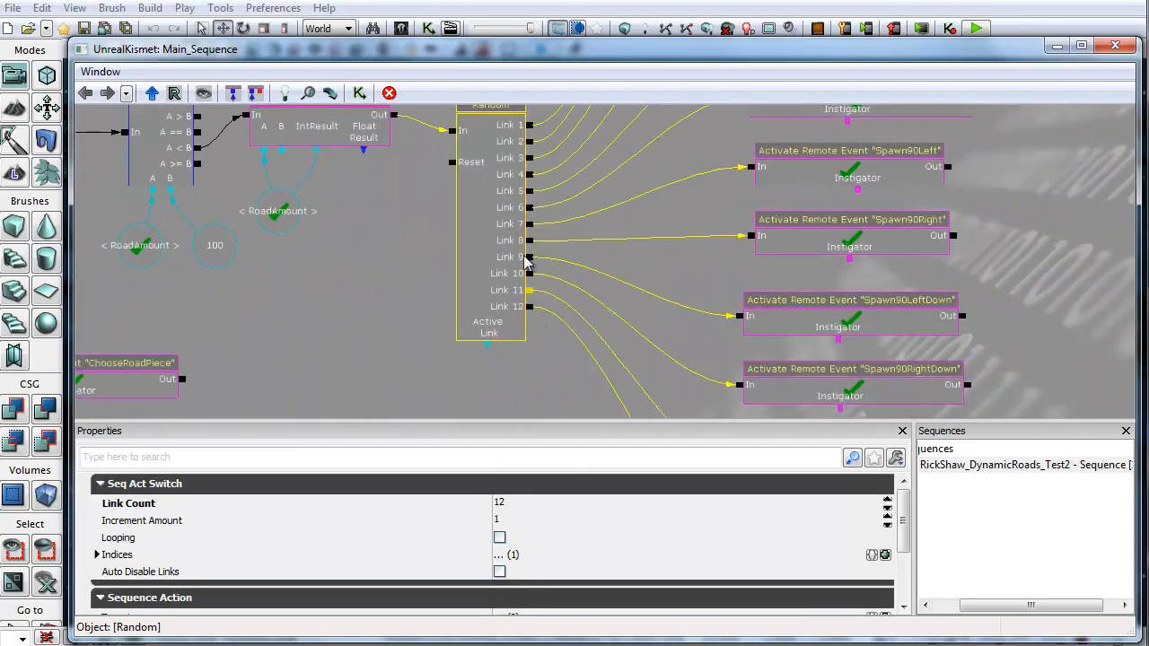
scroll(425, 294, down, 2)
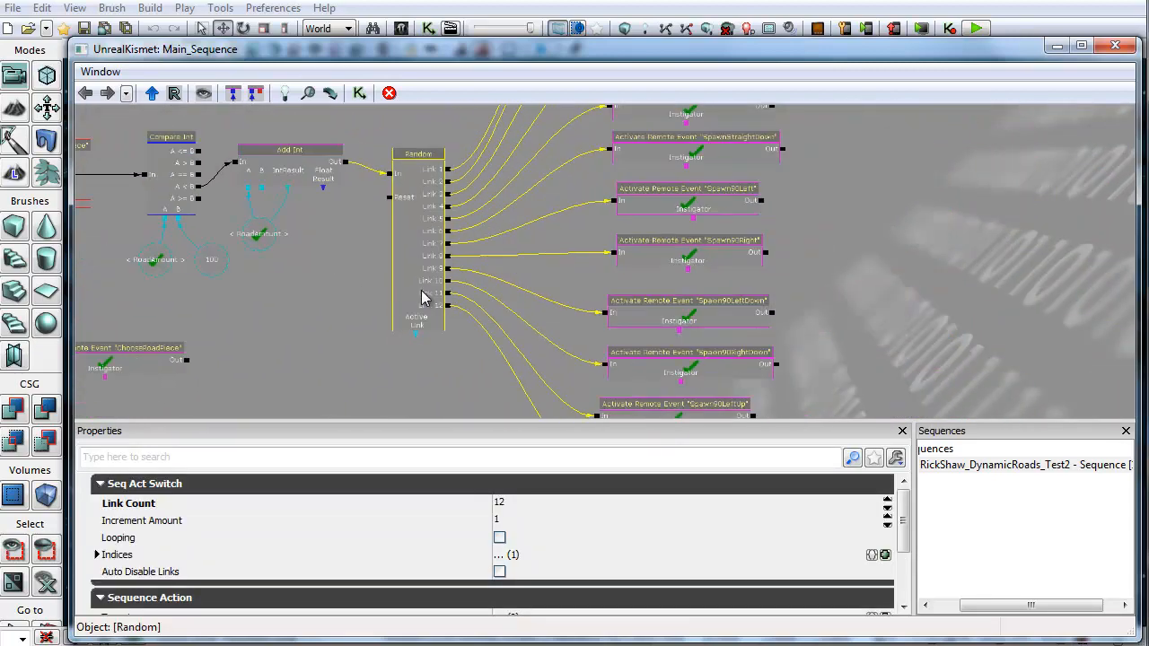
drag(540, 262, 557, 229)
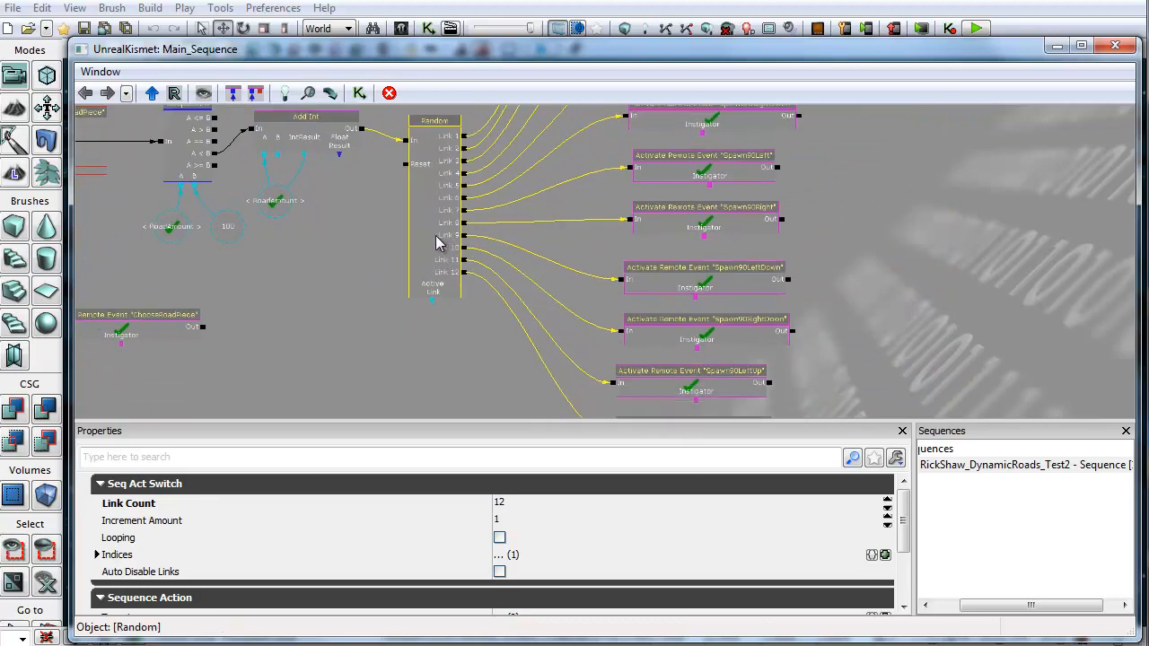
drag(599, 164, 603, 282)
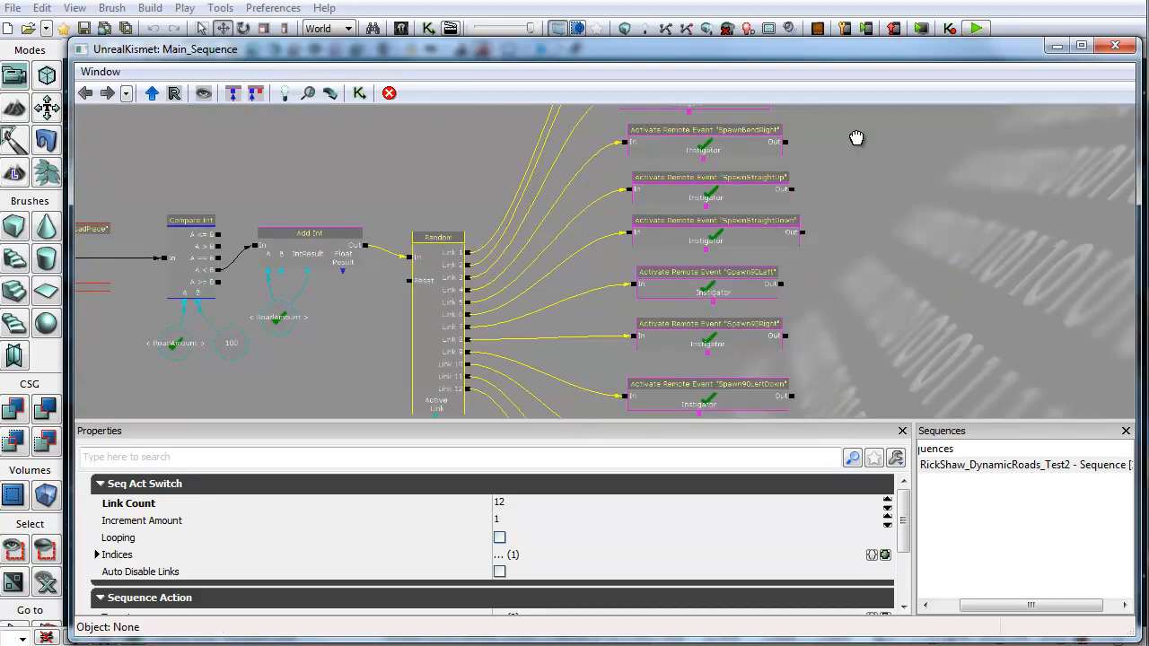
drag(857, 137, 871, 281)
drag(888, 235, 908, 62)
drag(613, 308, 610, 187)
click(473, 199)
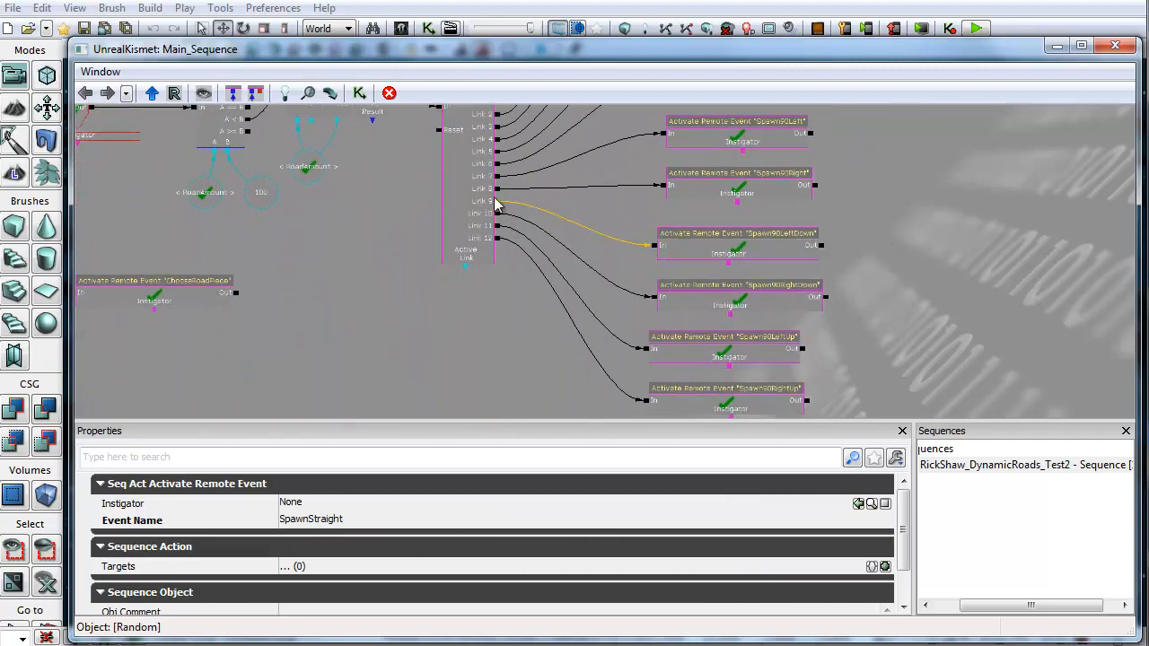
click(521, 505)
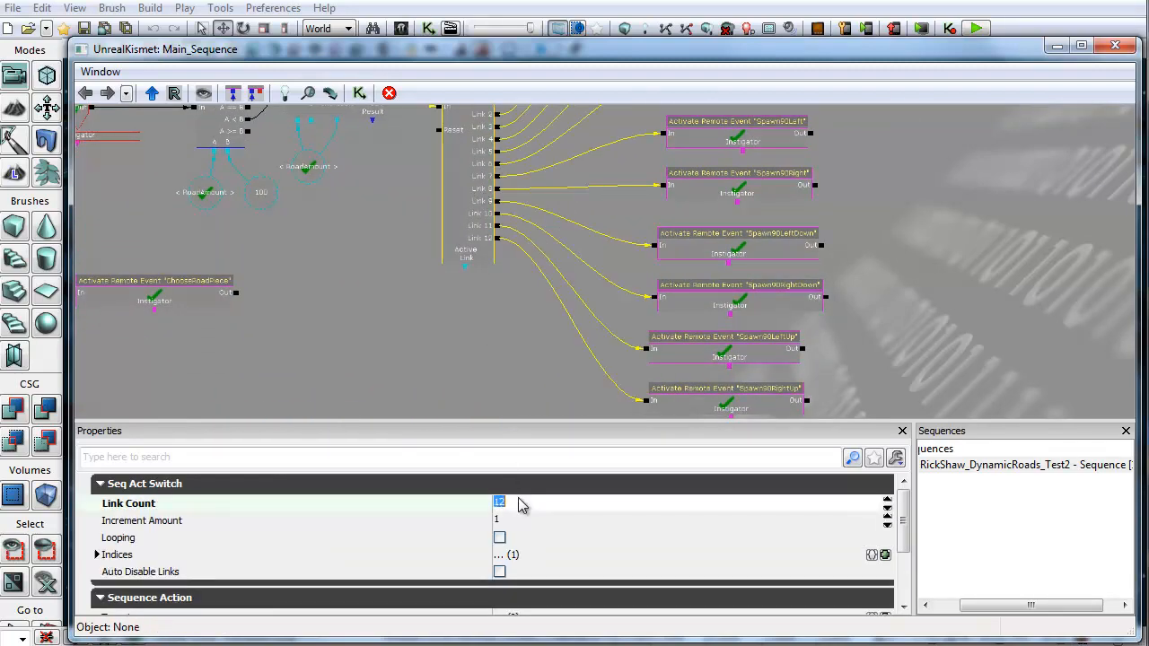
key(Return)
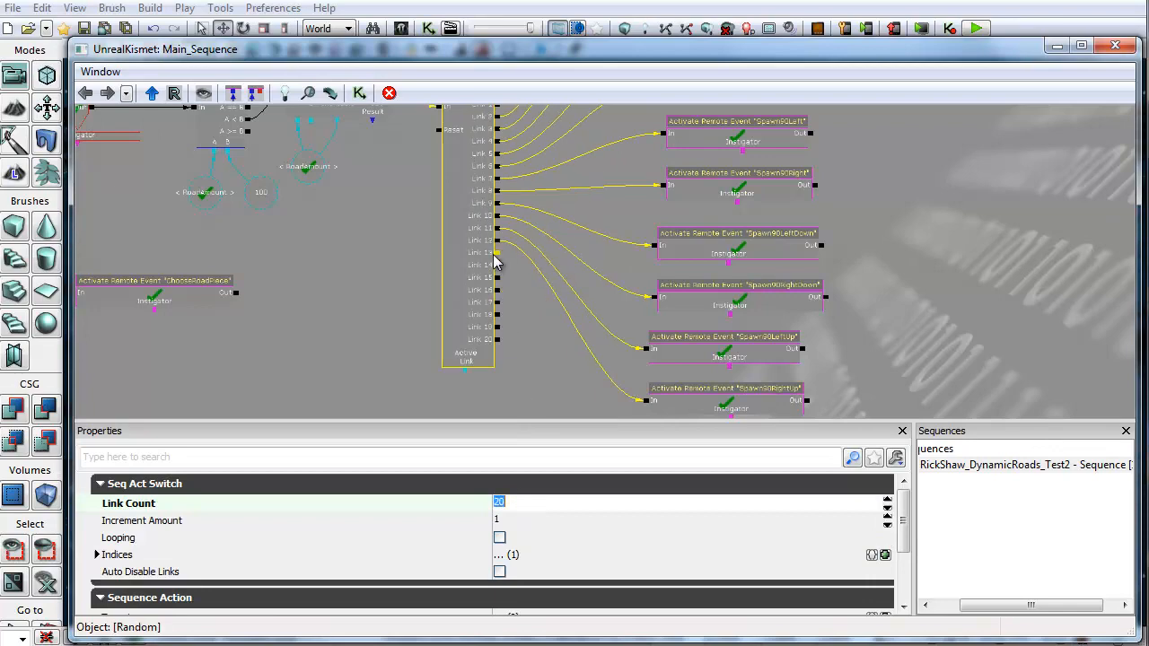
Step: Pan and zoom across the sequence to examine the Random node's outputs and the remote event actions
drag(498, 255, 623, 416)
drag(666, 525, 654, 267)
drag(436, 351, 451, 144)
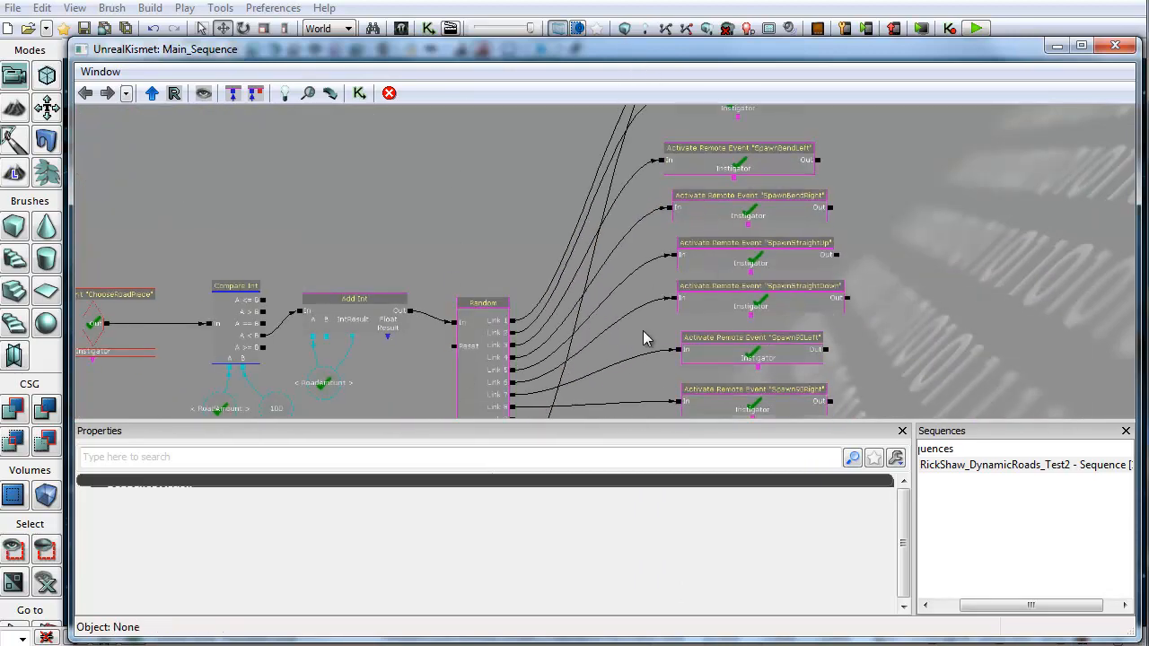
scroll(639, 343, down, 3)
scroll(606, 288, up, 1)
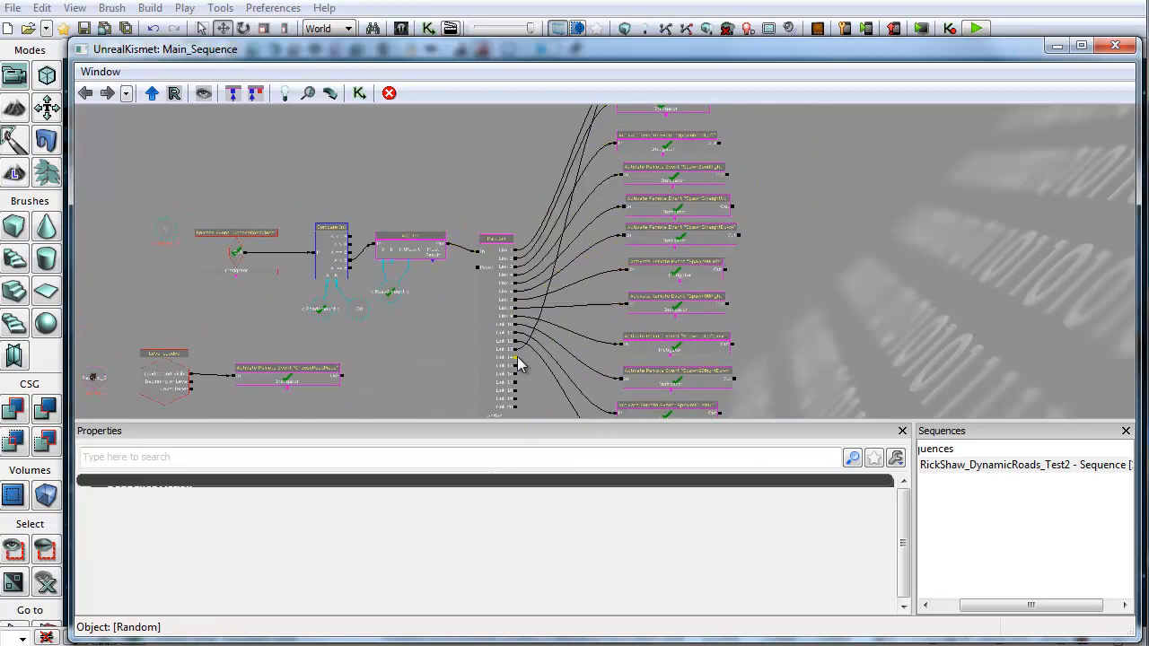
drag(517, 358, 620, 142)
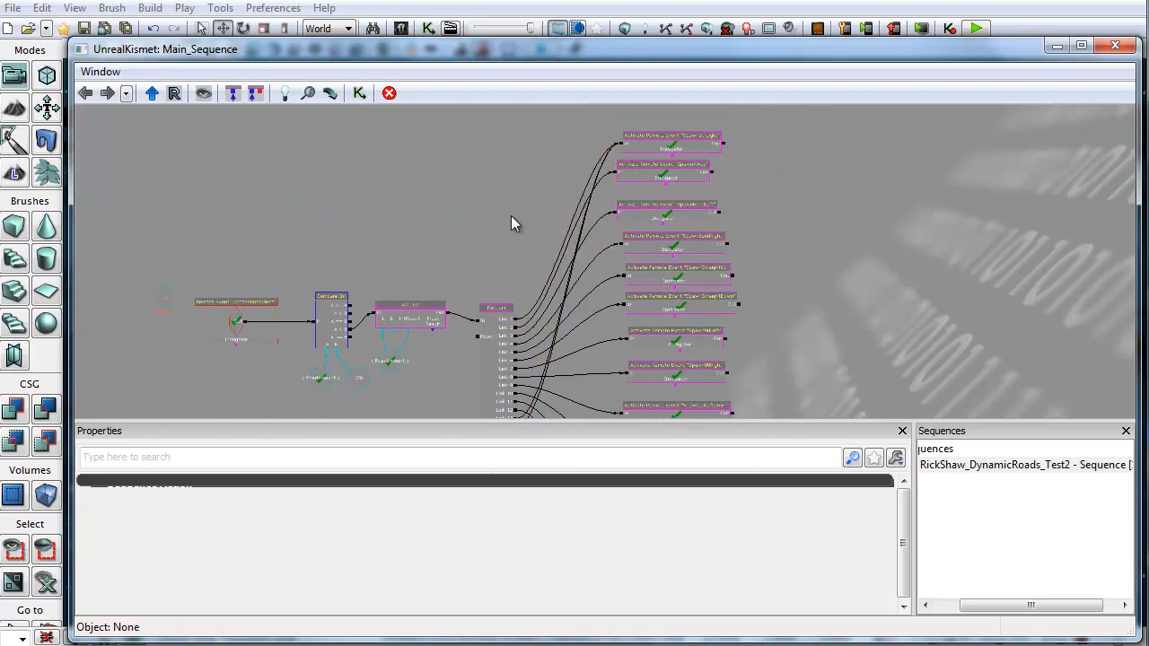
Step: Wire several of the Random node's new link outputs to the top Activate Remote Event actions
drag(511, 215, 470, 129)
drag(475, 357, 598, 133)
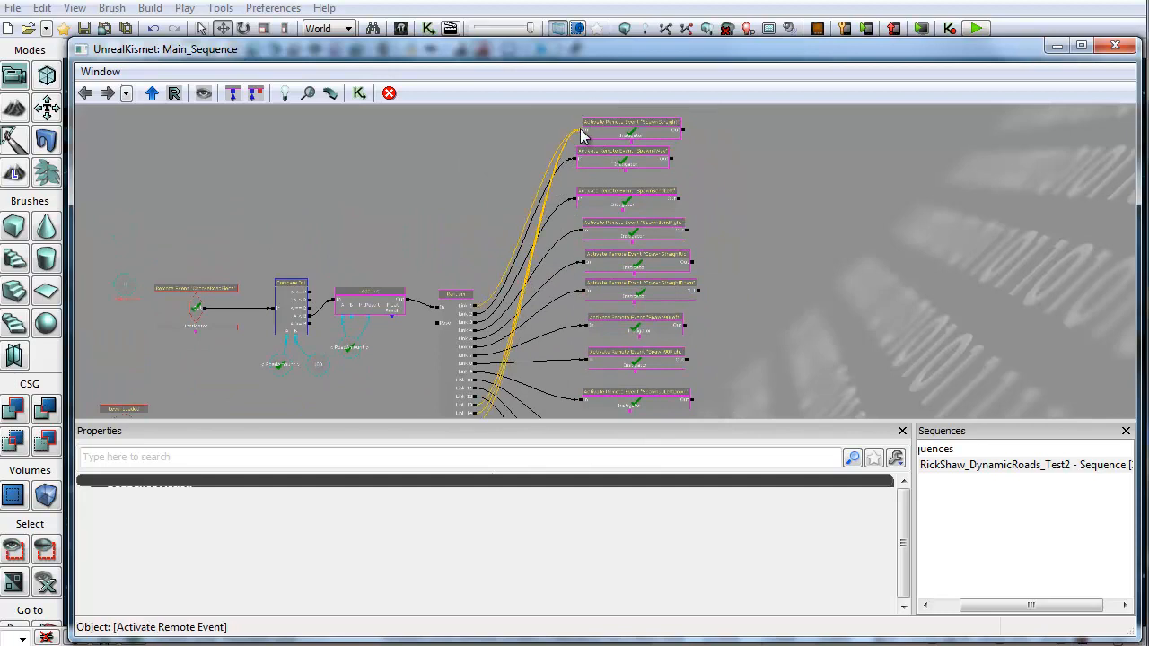
drag(431, 285, 425, 248)
drag(471, 400, 573, 165)
drag(404, 261, 380, 157)
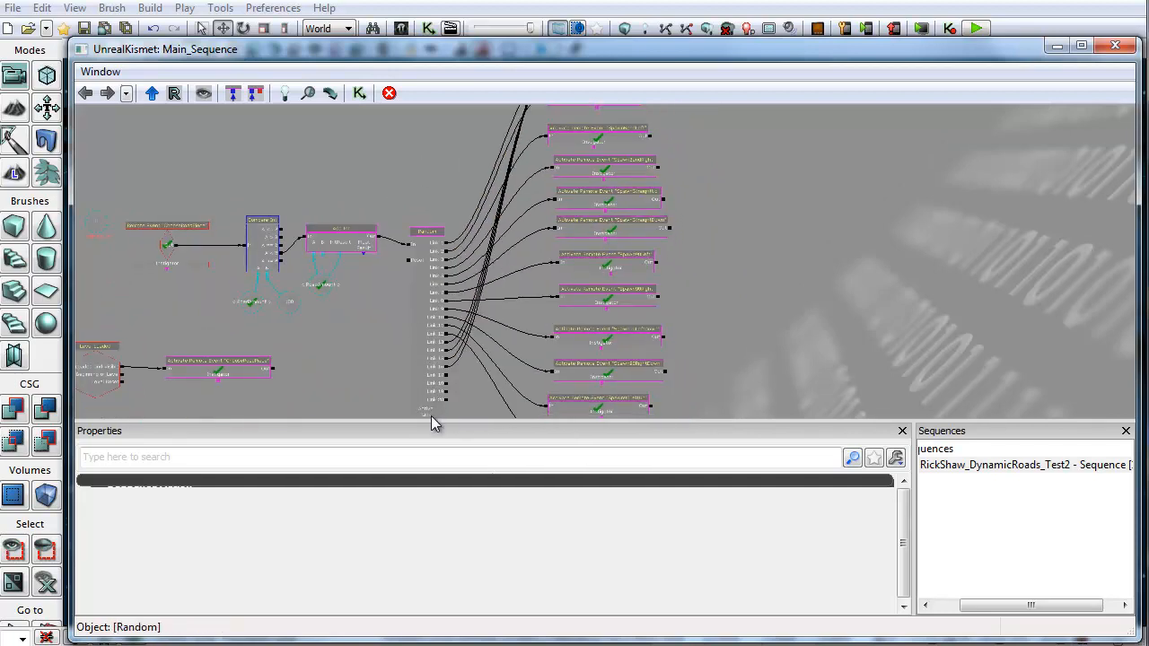
drag(446, 382, 548, 179)
drag(410, 255, 368, 116)
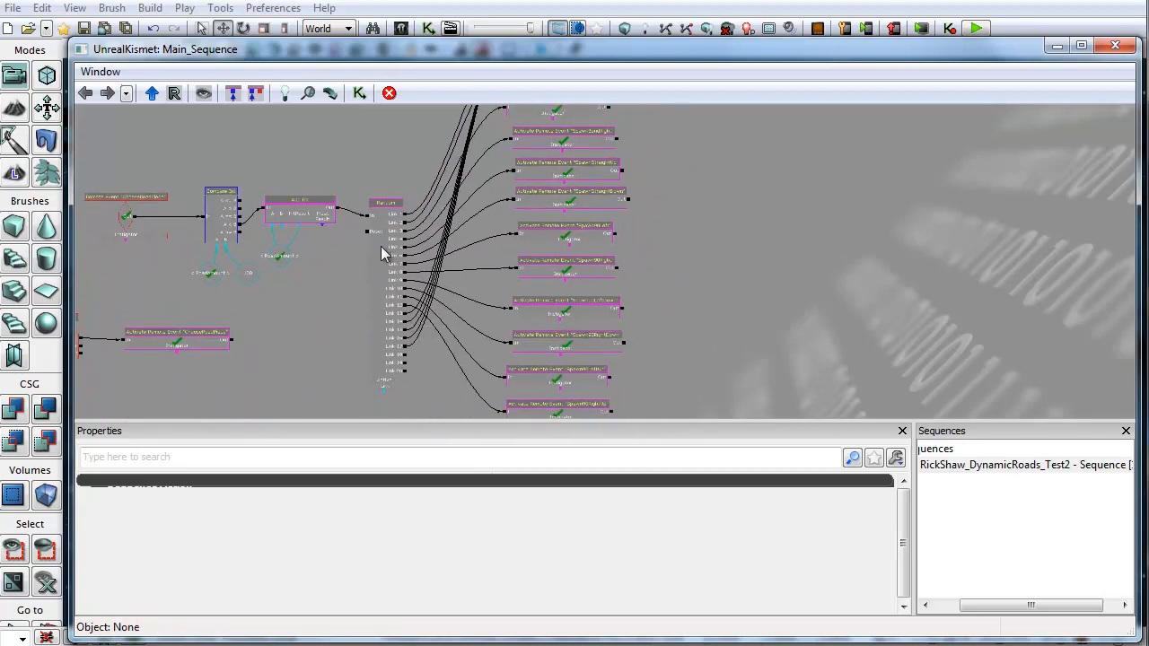
Step: Select the Random node and connect more of its remaining link outputs to the spawn remote event actions
click(406, 361)
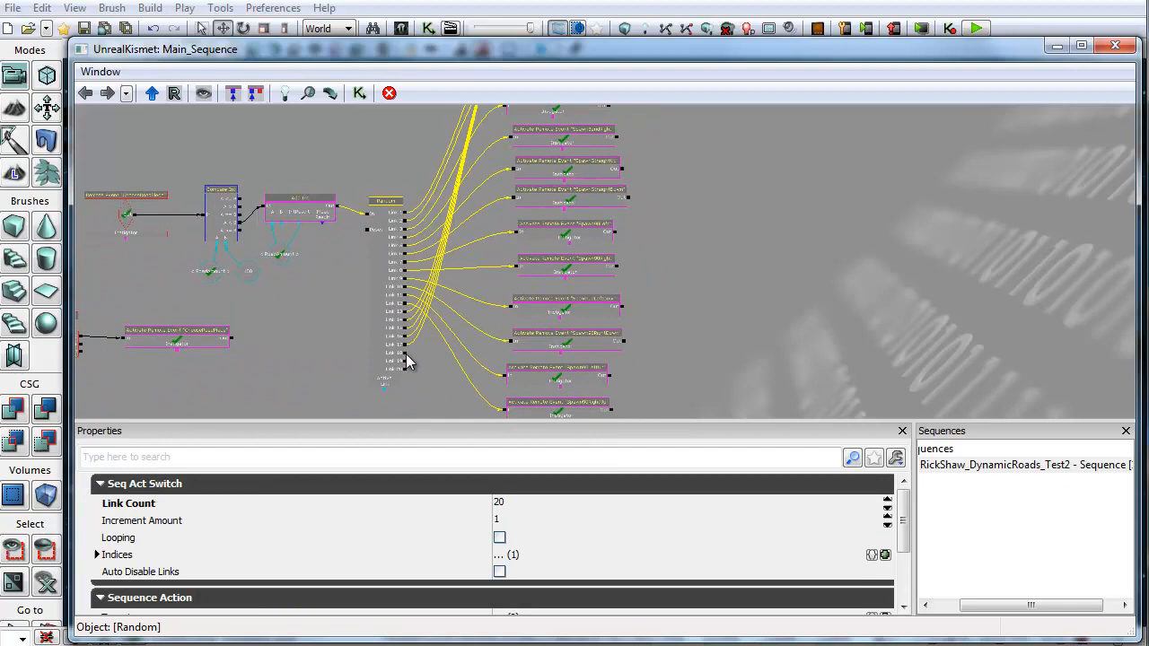
drag(405, 362, 509, 187)
drag(390, 265, 381, 129)
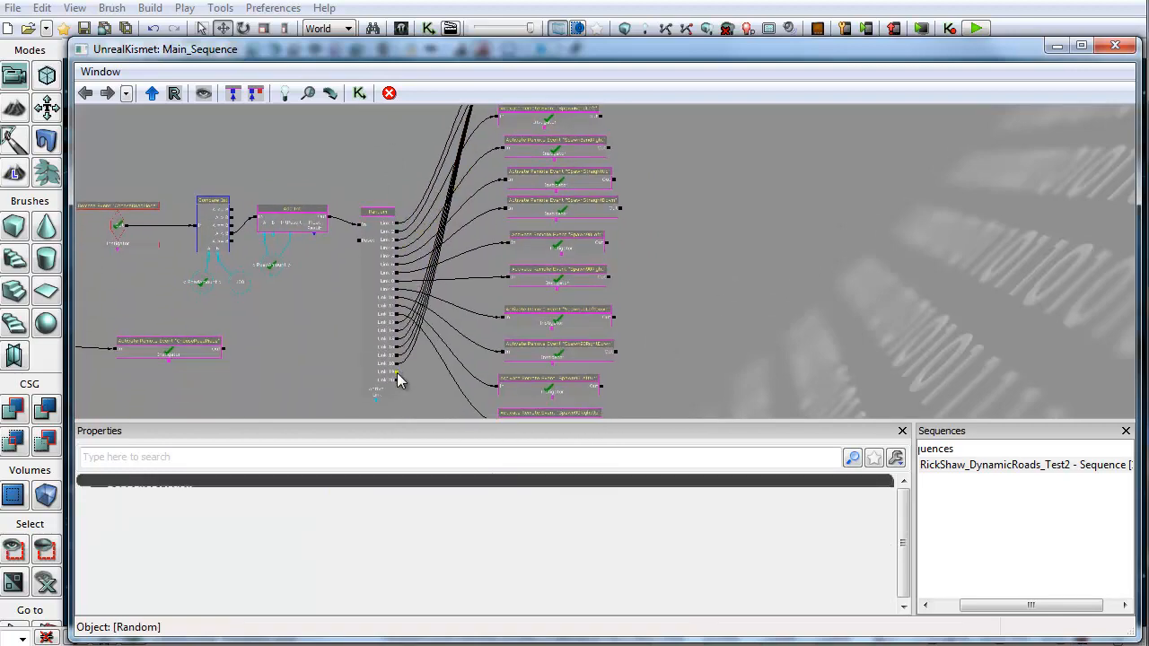
drag(418, 310, 502, 186)
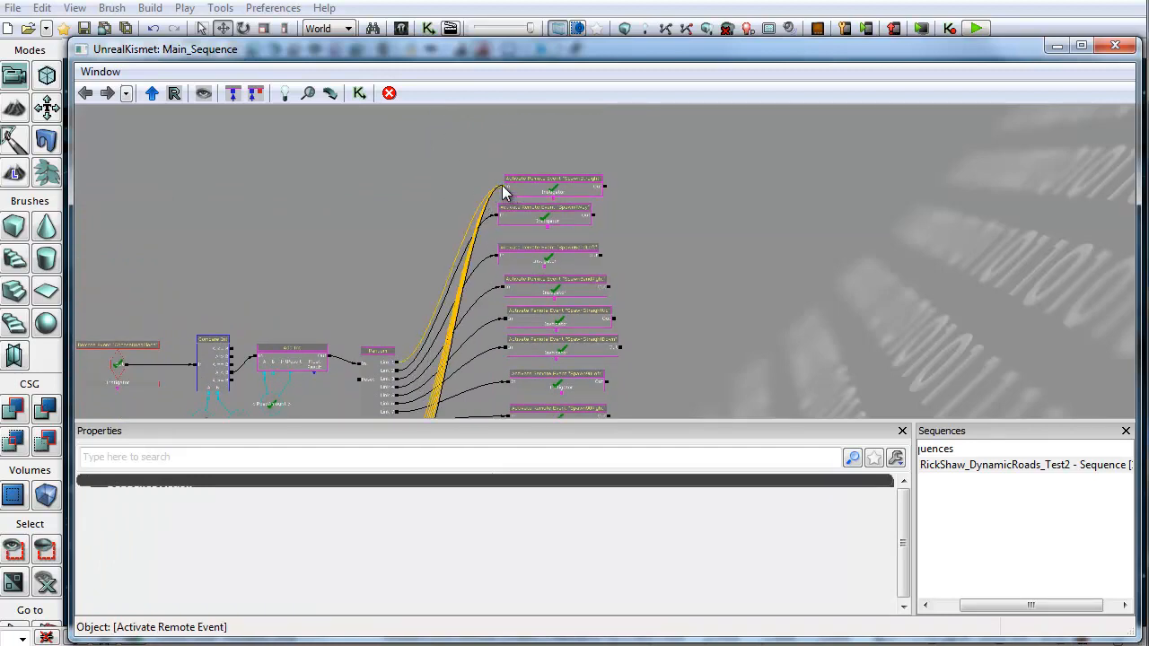
drag(430, 399, 408, 260)
drag(376, 386, 482, 192)
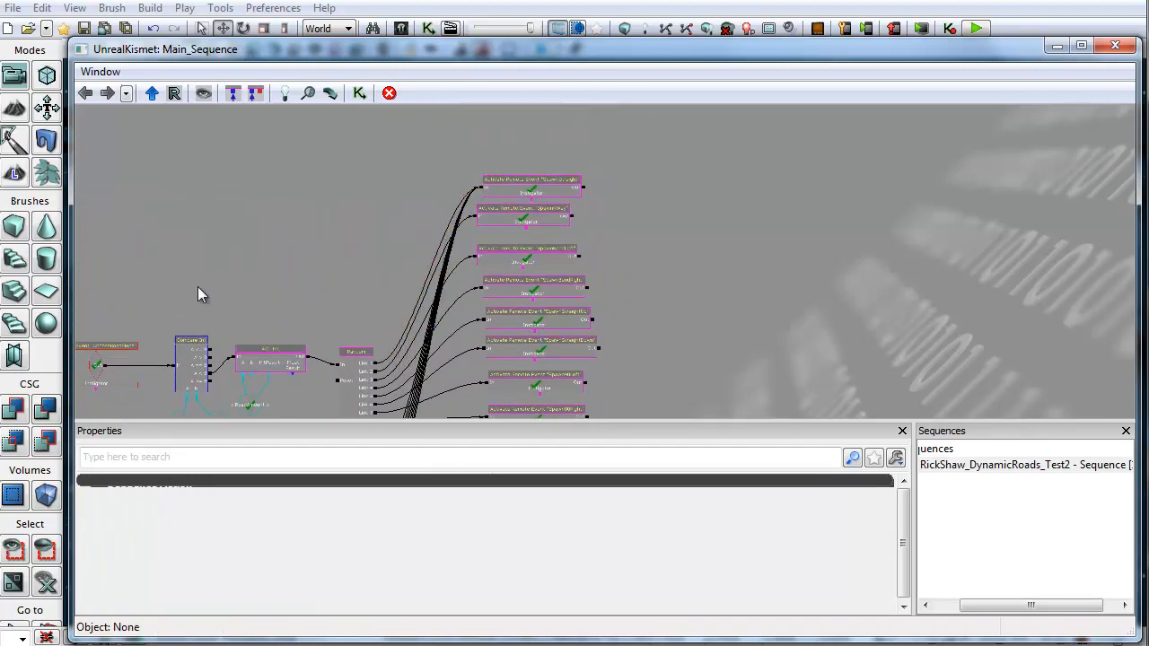
Step: Pan and zoom across the sequence to examine how the Random node's links reach each remote event action
drag(197, 286, 398, 328)
scroll(395, 330, up, 2)
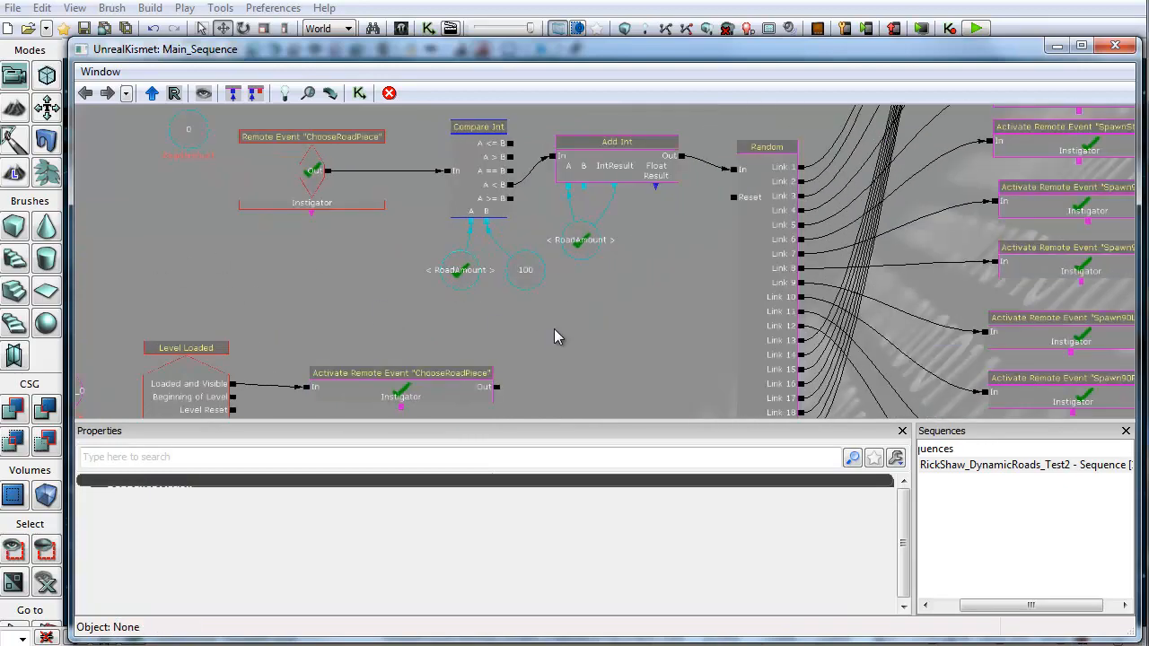
drag(555, 336, 460, 310)
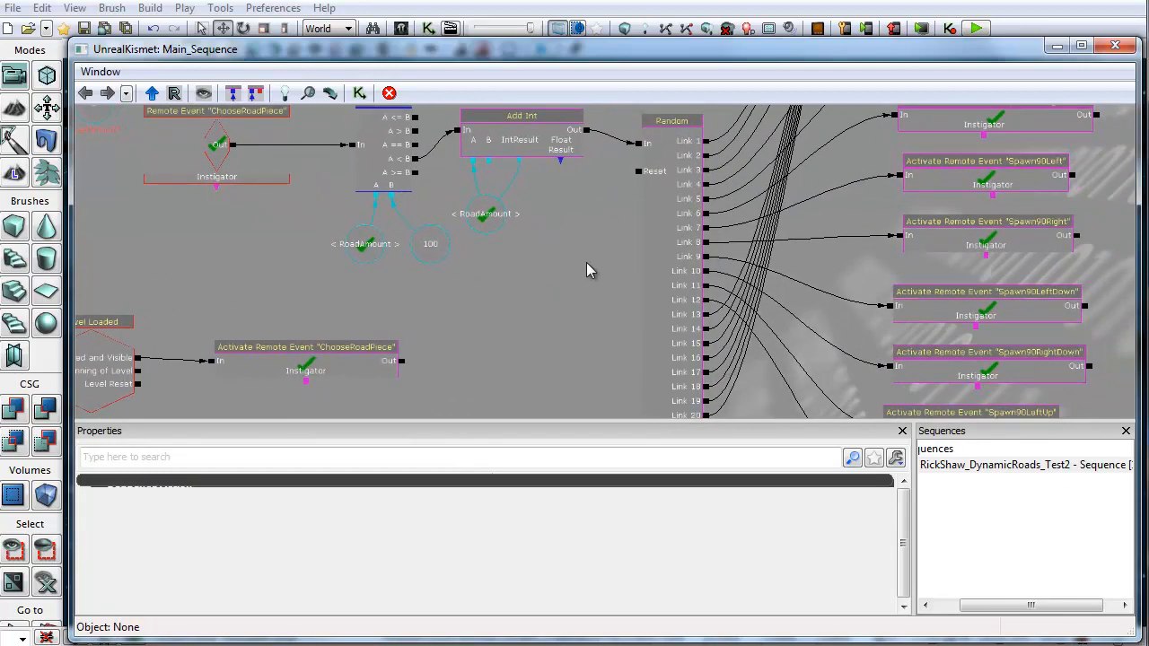
drag(599, 328, 304, 315)
drag(815, 131, 761, 321)
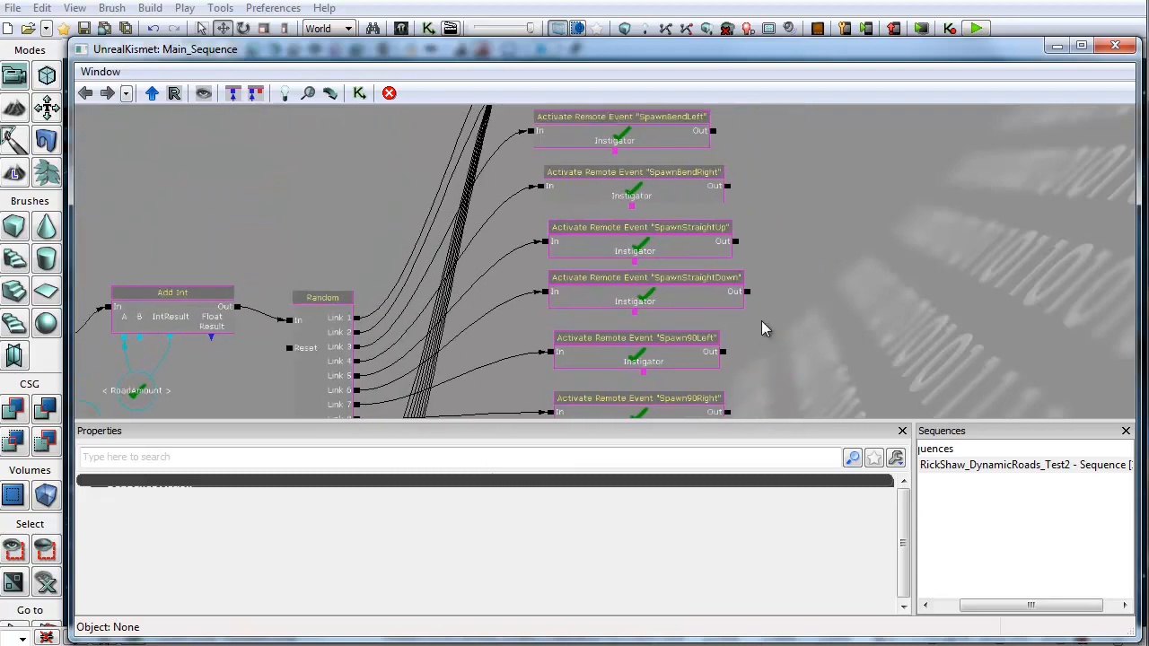
drag(807, 235, 689, 294)
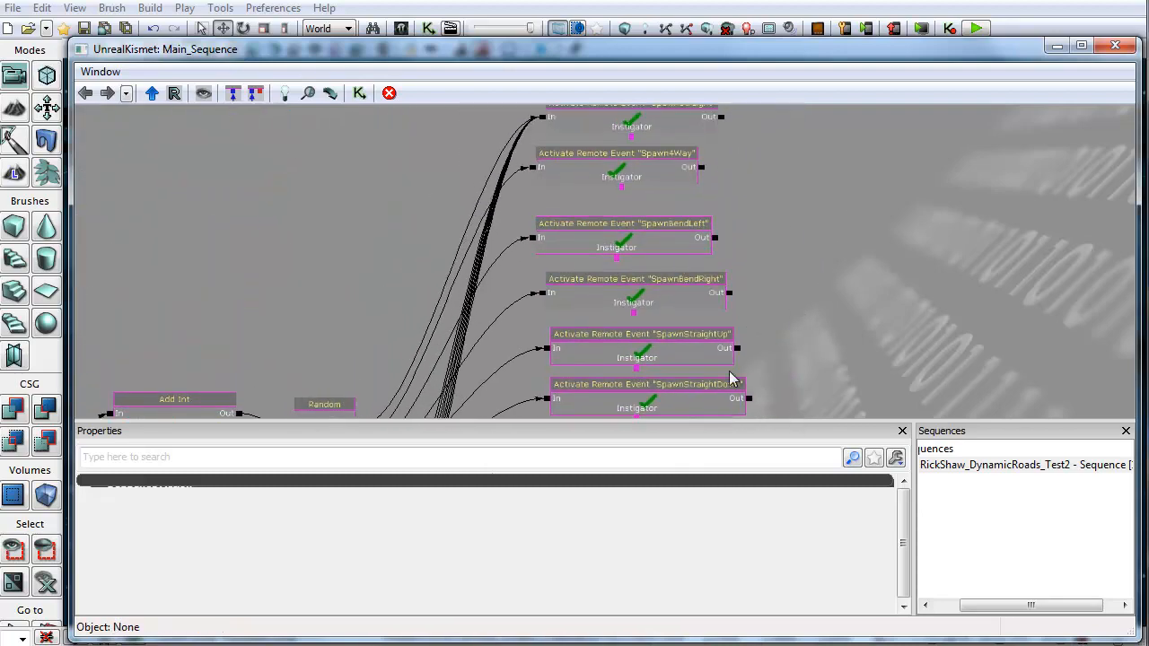
drag(281, 347, 366, 140)
scroll(340, 415, down, 3)
drag(338, 408, 371, 298)
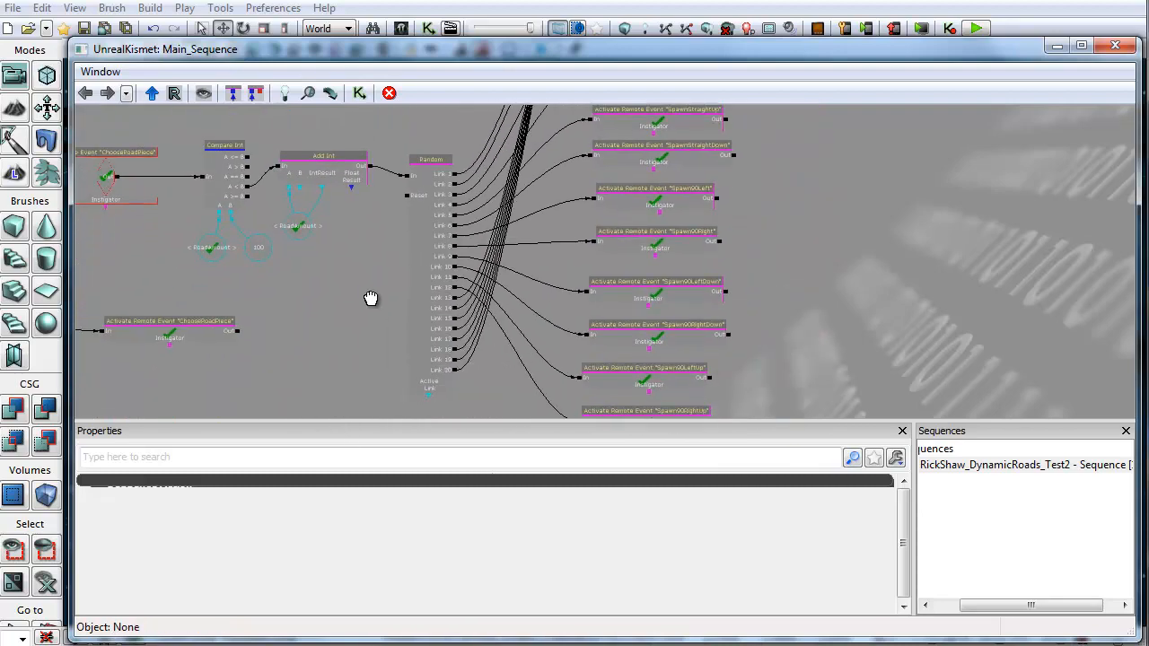
drag(340, 340, 476, 322)
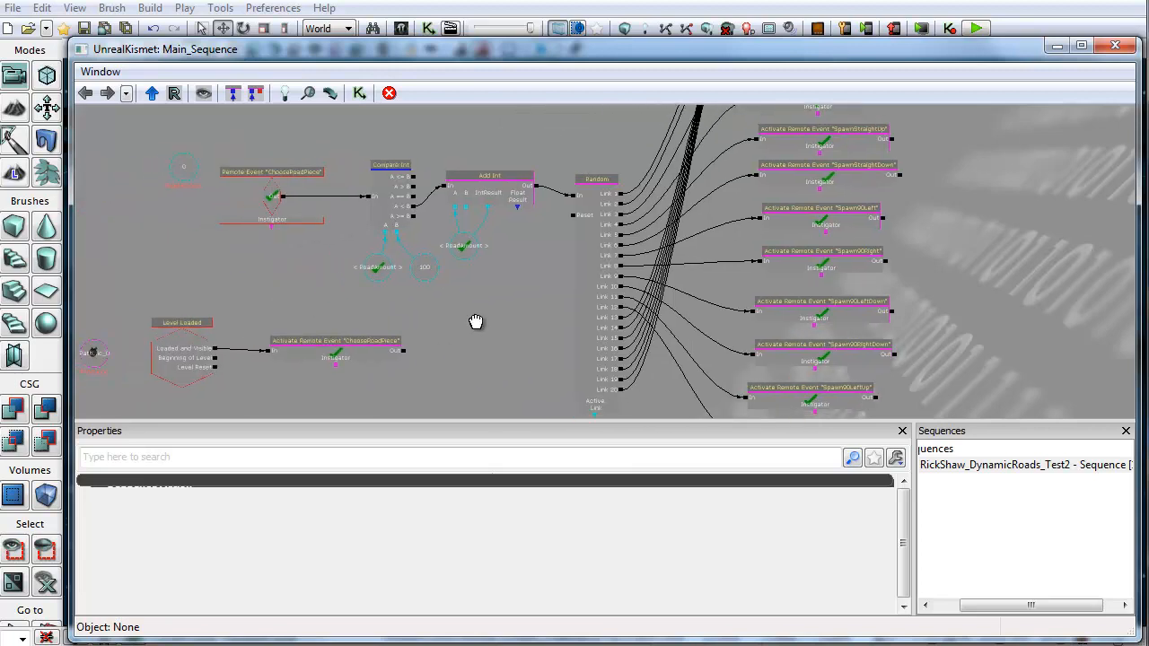
drag(519, 272, 355, 326)
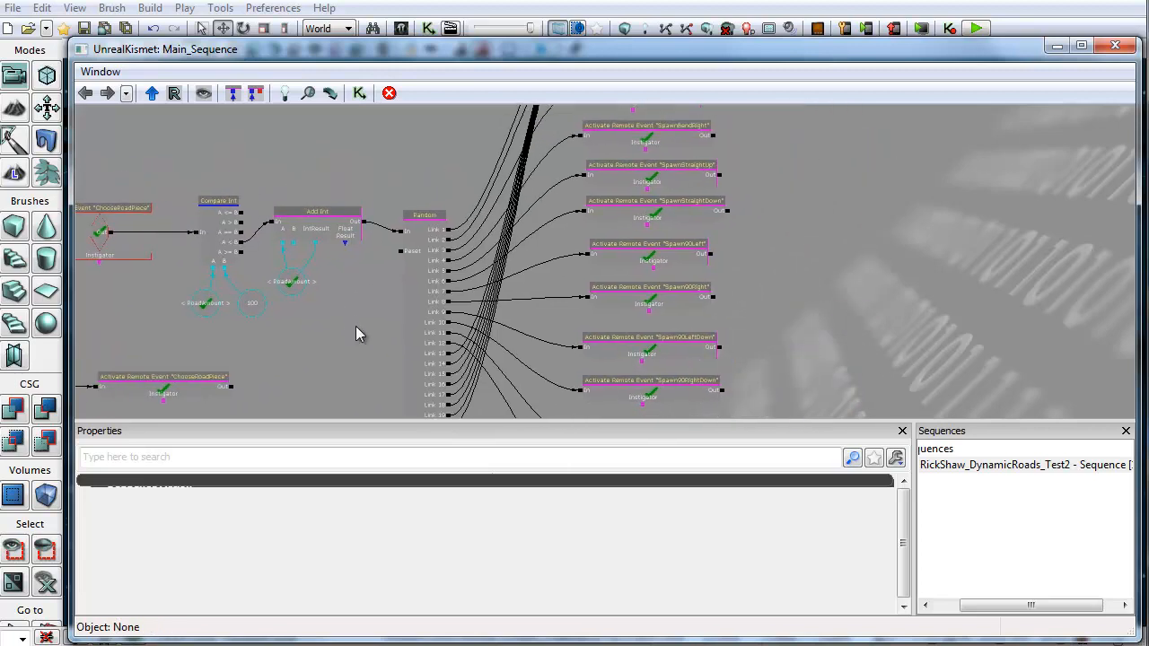
Step: Select the SpawnStraightDown action, then move the Spawn90Left action node aside to trace its link
click(679, 216)
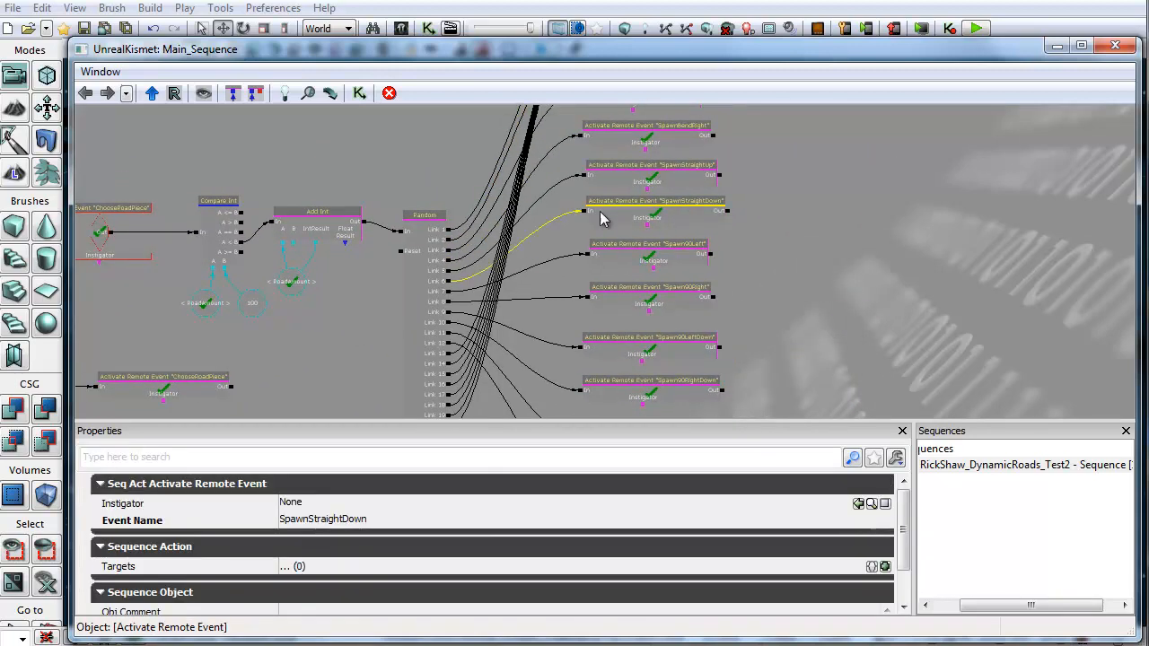
scroll(691, 285, up, 2)
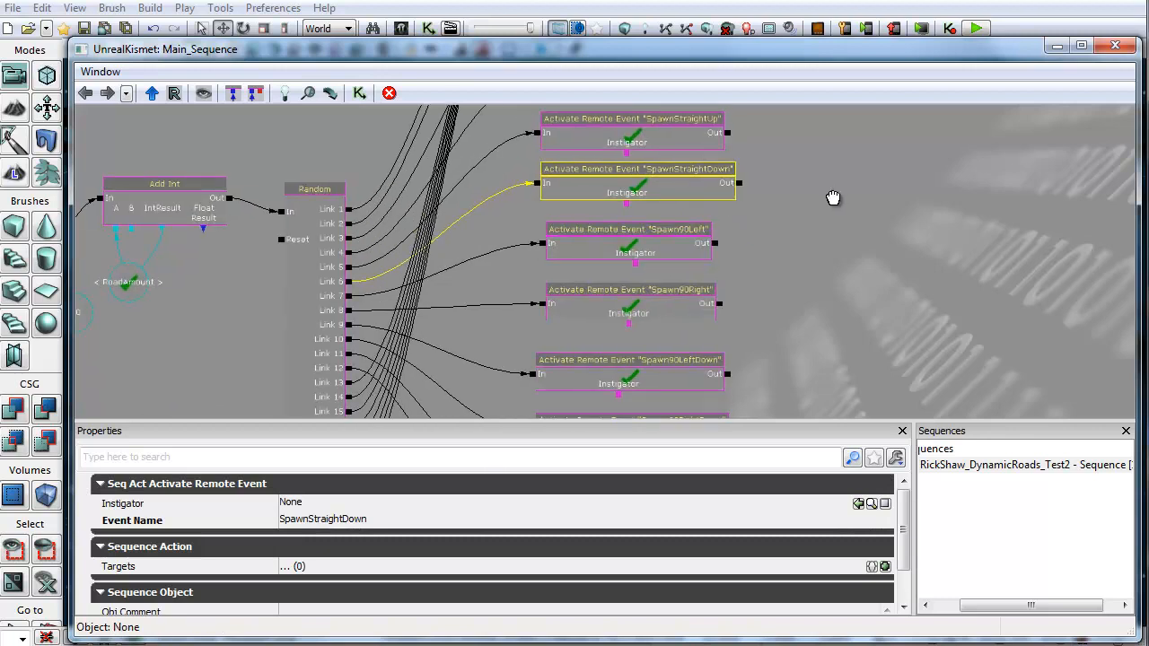
drag(833, 197, 834, 233)
click(641, 287)
drag(591, 284, 710, 282)
drag(526, 281, 495, 278)
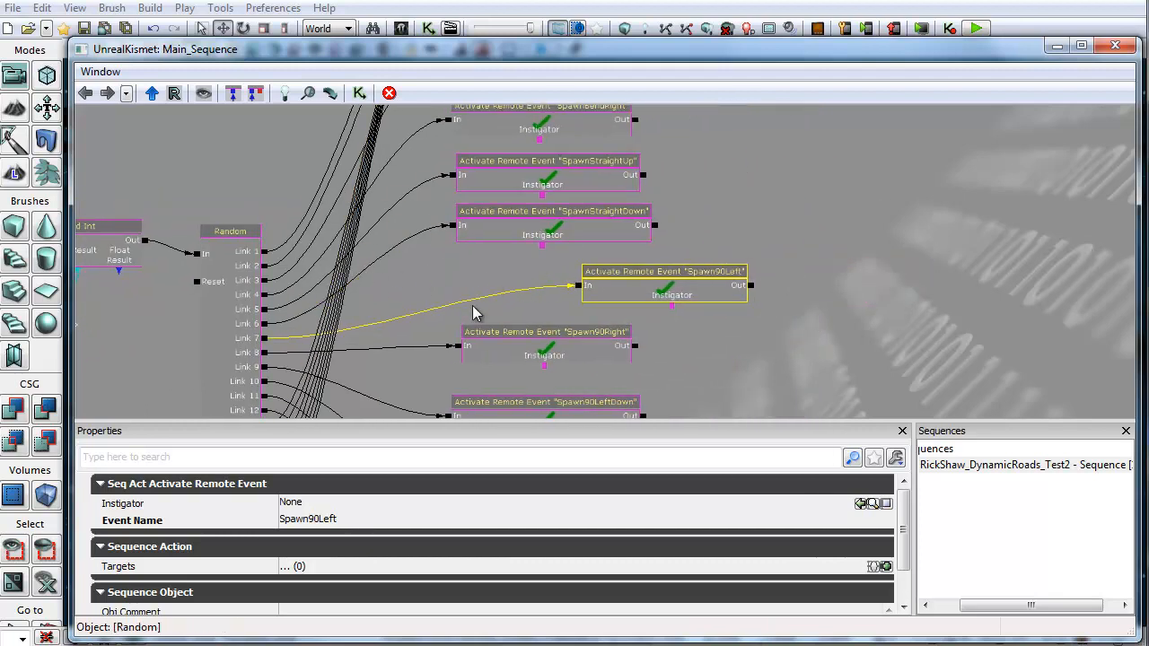
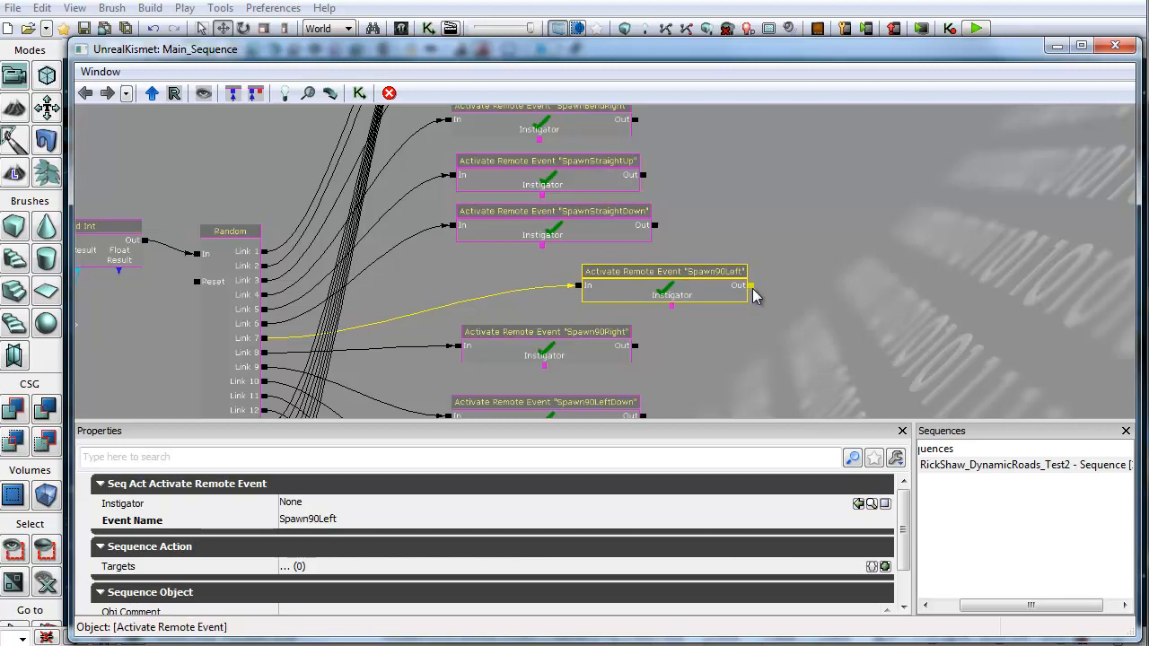
Step: Move the Spawn90Right action node further right to separate its link from the others
drag(752, 287, 253, 229)
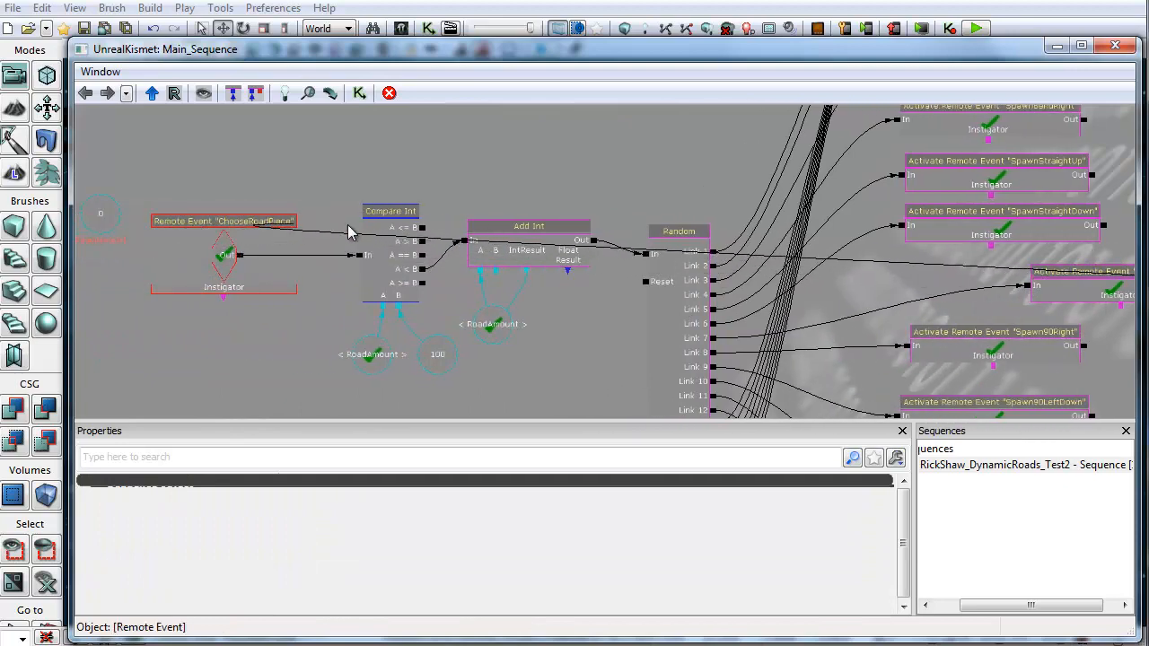
drag(875, 286, 566, 301)
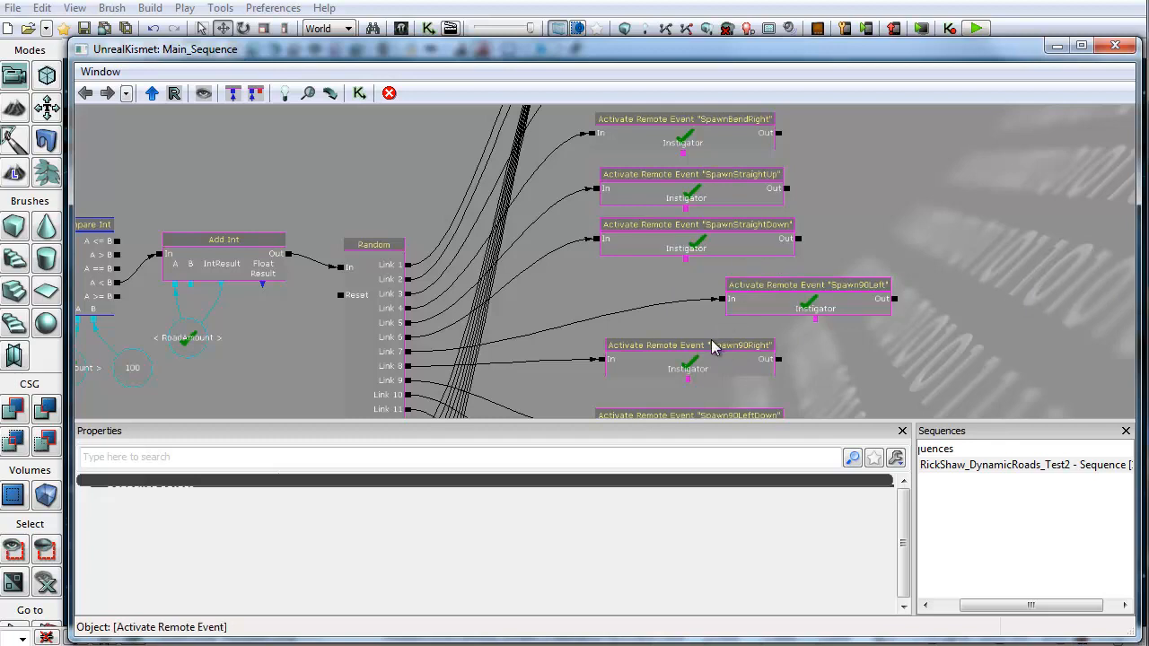
click(640, 358)
ctrl+drag(644, 358, 767, 356)
Step: Pan and zoom around the Random node to follow its links into each remote event action
scroll(617, 298, down, 3)
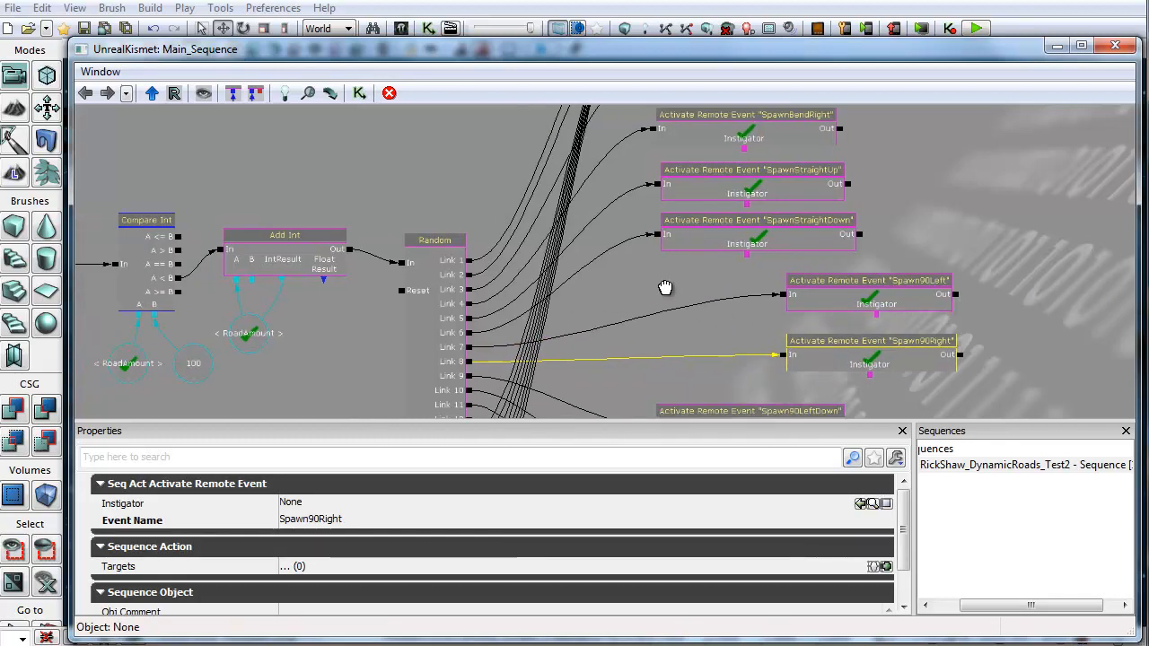
drag(650, 355, 532, 411)
scroll(553, 390, up, 3)
drag(790, 260, 779, 516)
drag(798, 345, 759, 177)
drag(882, 239, 820, 207)
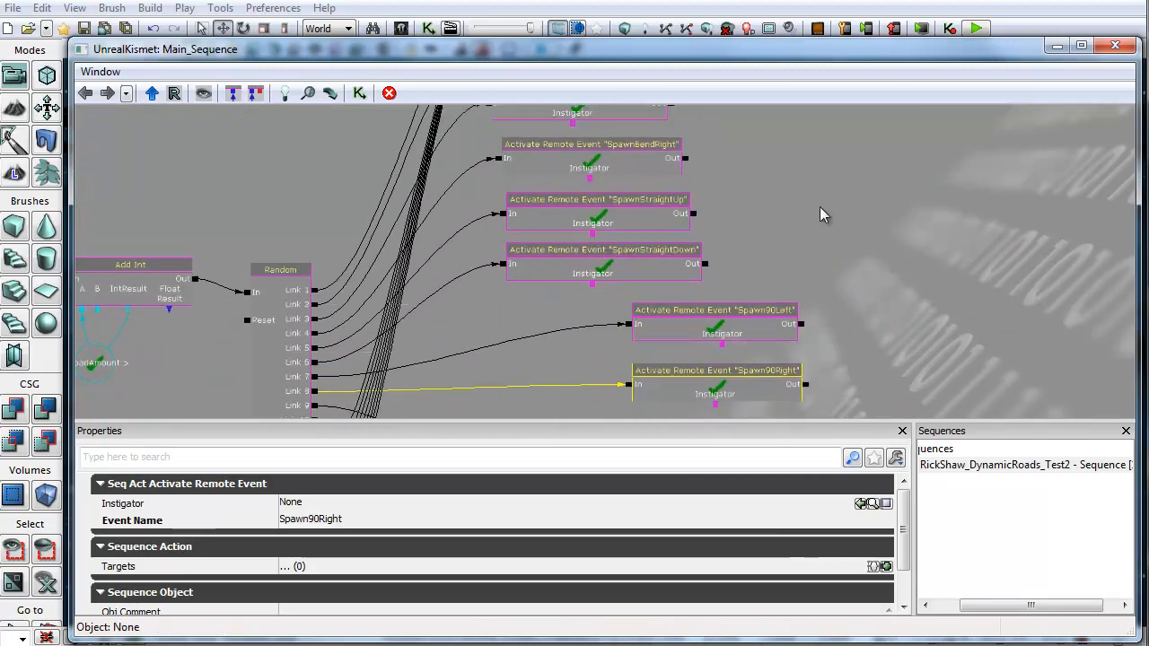
drag(525, 375, 480, 274)
click(666, 230)
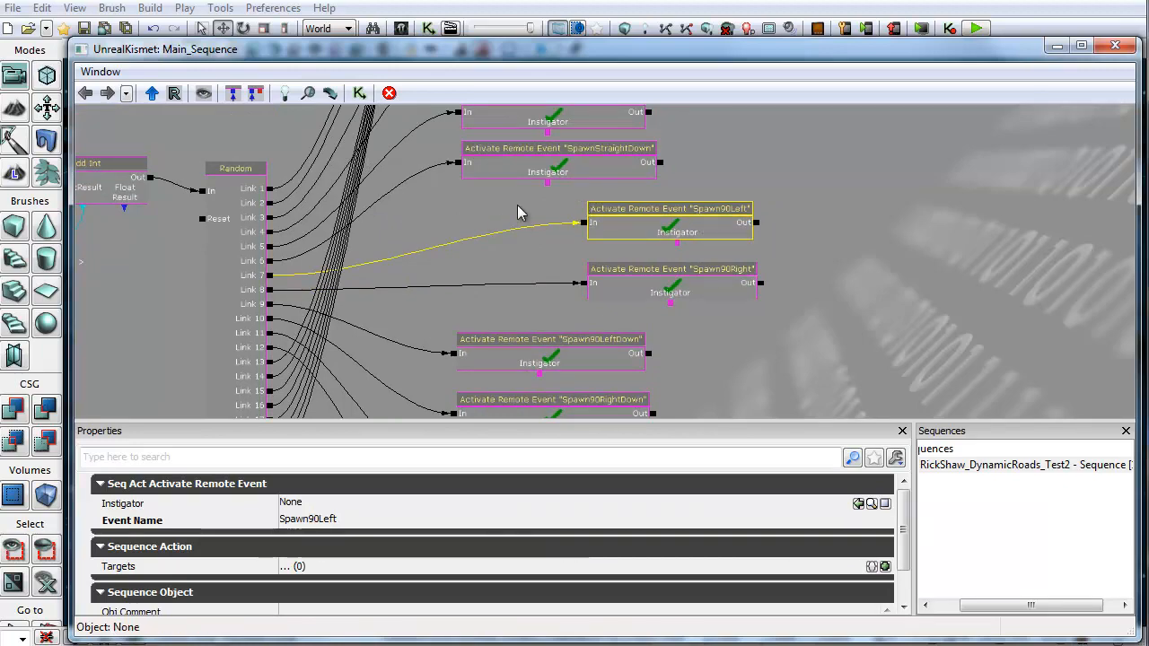
Step: Examine the SpawnStraight sequence's remote event, actor factories and attachment chain
drag(478, 215, 520, 299)
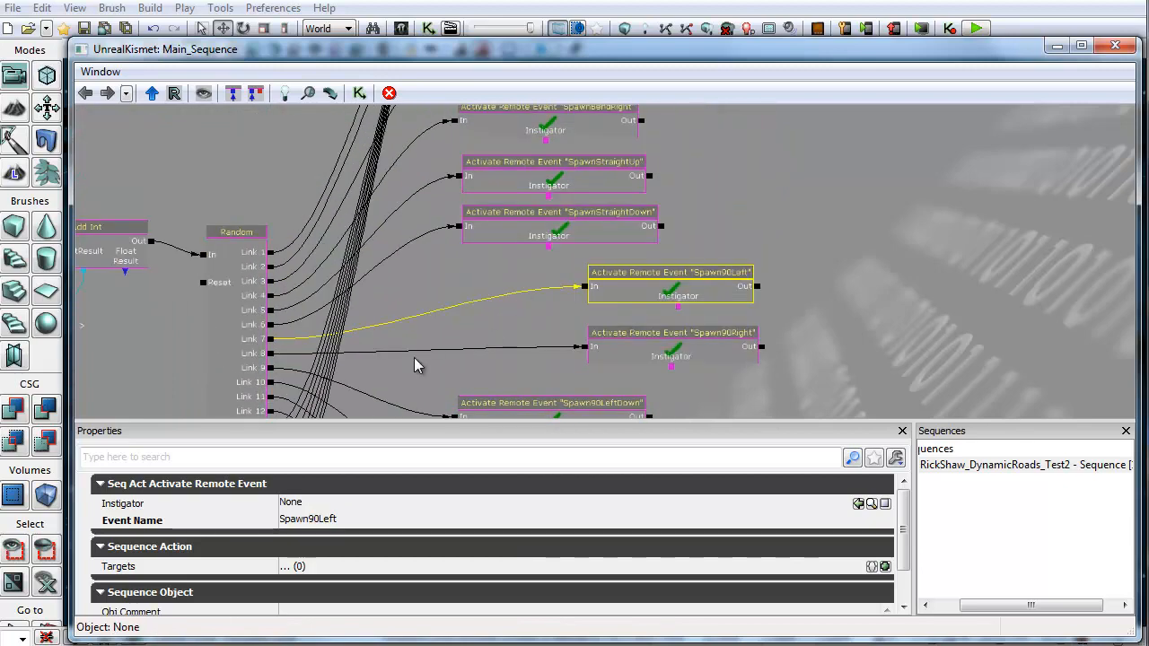
drag(410, 362, 485, 130)
drag(390, 382, 415, 165)
scroll(421, 350, down, 4)
drag(233, 390, 441, 315)
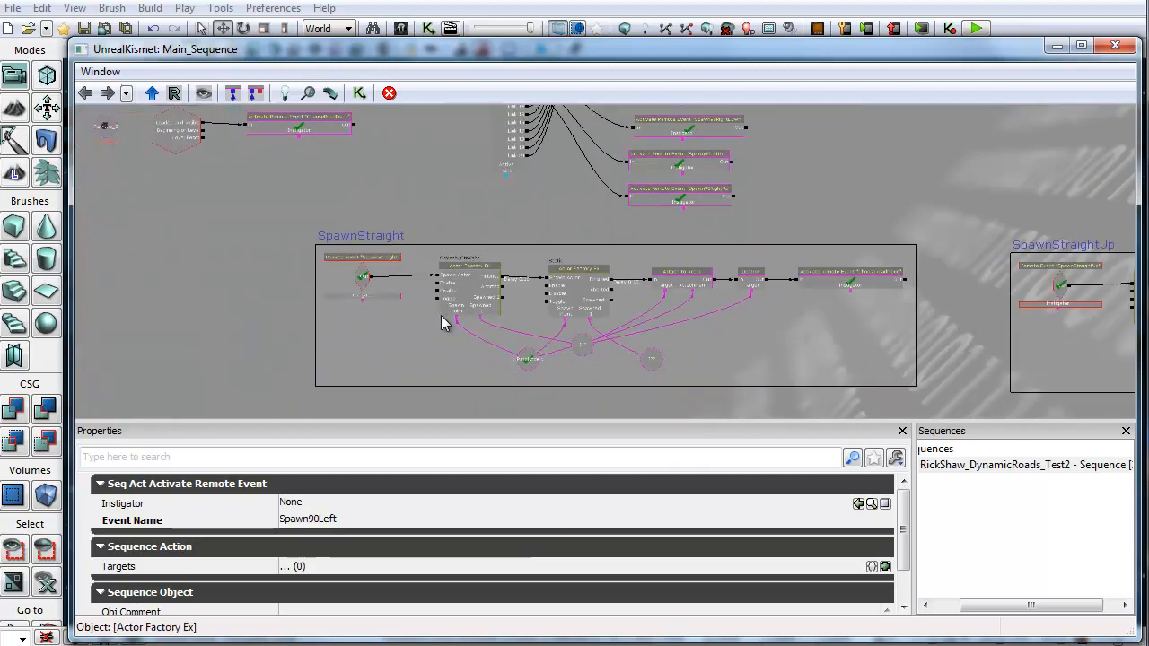
scroll(440, 315, up, 4)
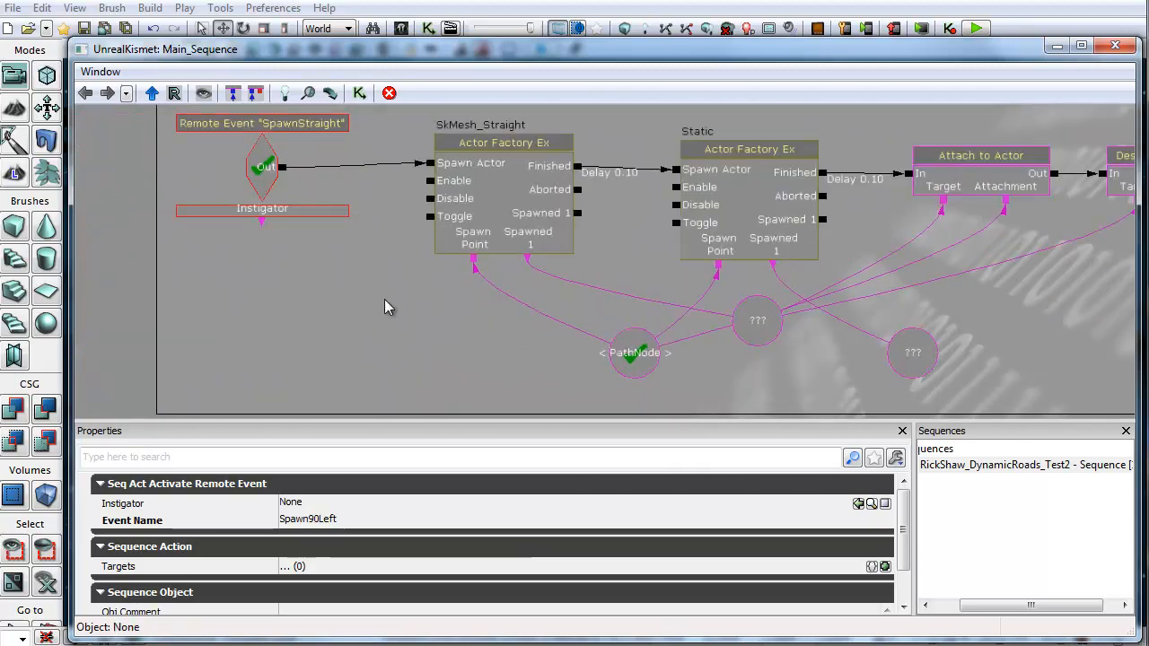
drag(367, 312, 385, 344)
drag(489, 341, 326, 352)
scroll(562, 347, down, 2)
scroll(562, 347, down, 4)
drag(528, 255, 502, 303)
scroll(494, 297, up, 2)
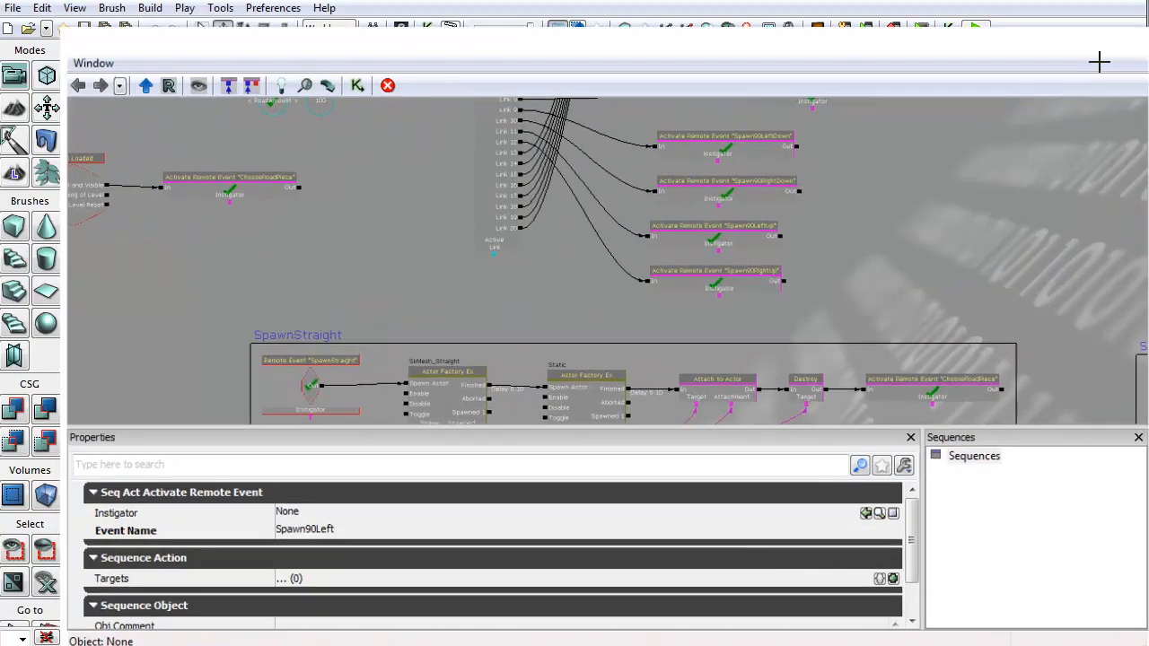
Step: Play the level in the editor and enable free flight with the fly console command
click(1115, 45)
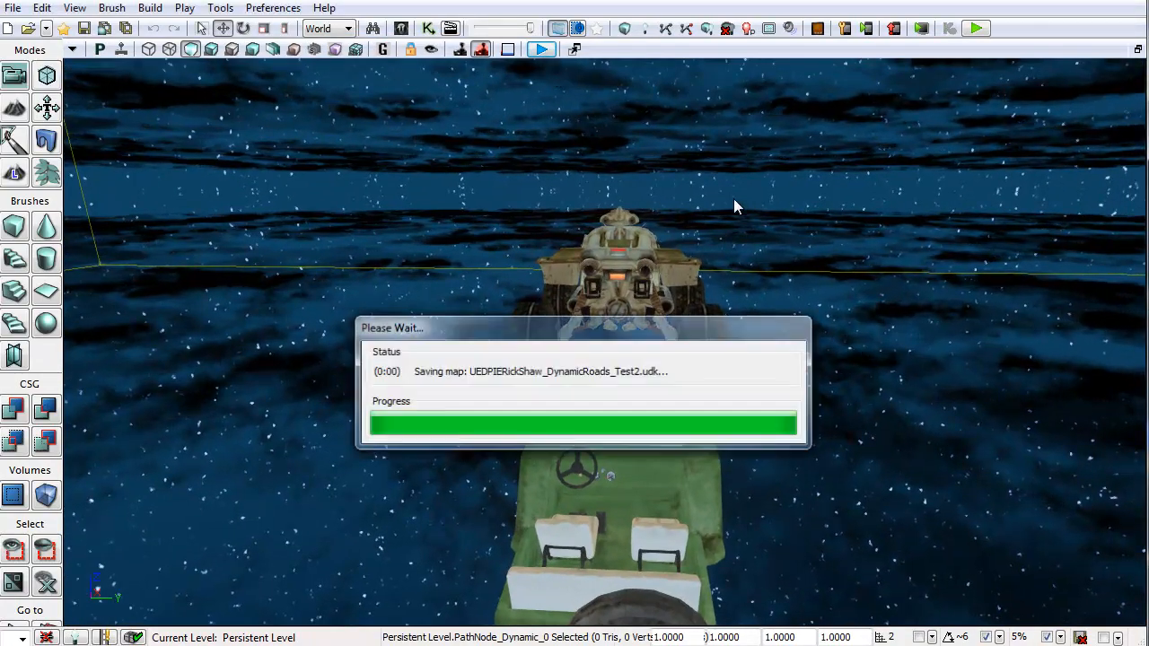
key(w)
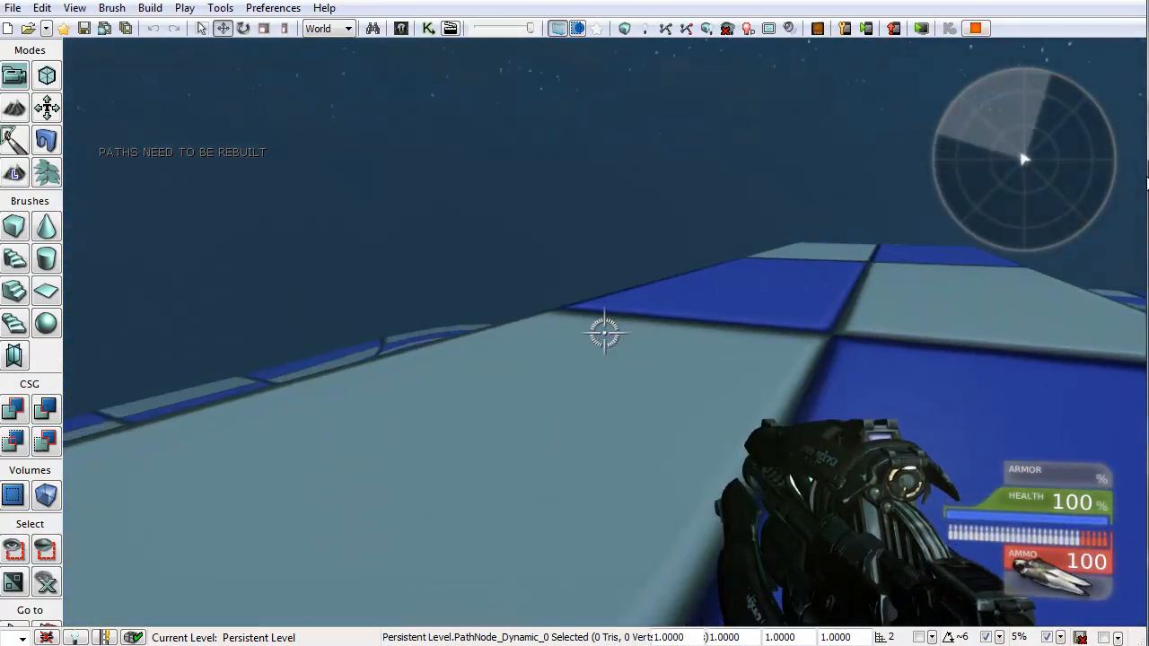
key(grave)
text(fly)
key(Return)
key(Escape)
Step: Fly around to inspect the randomly spawned road pieces, then end the play session
key(w)
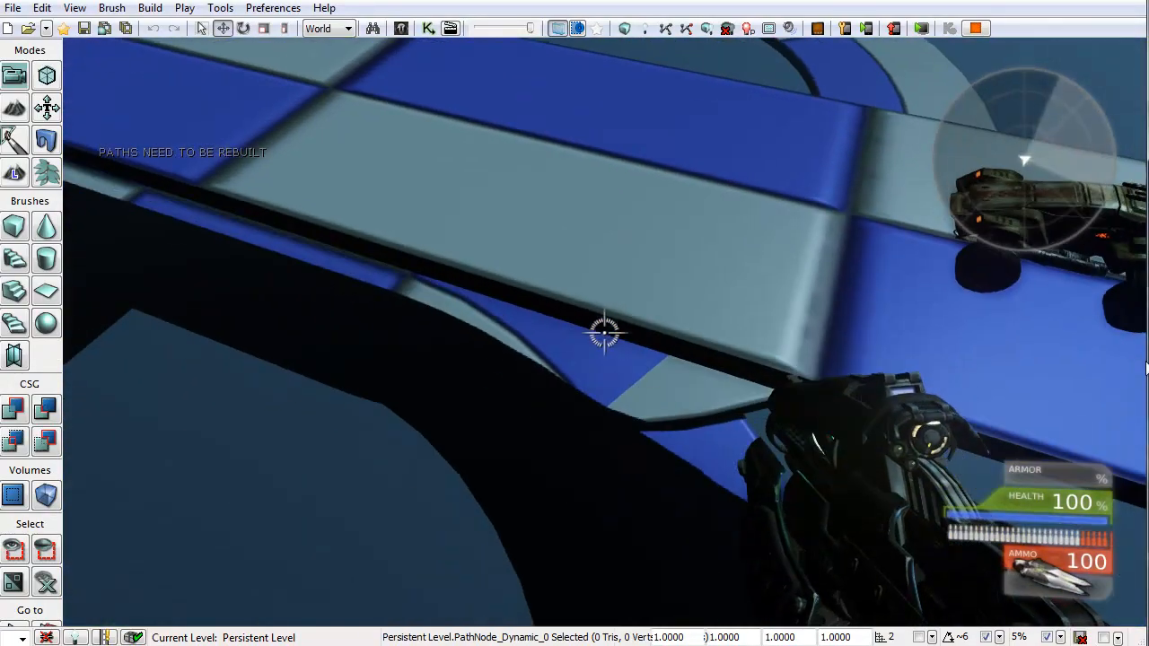
key(s)
key(a)
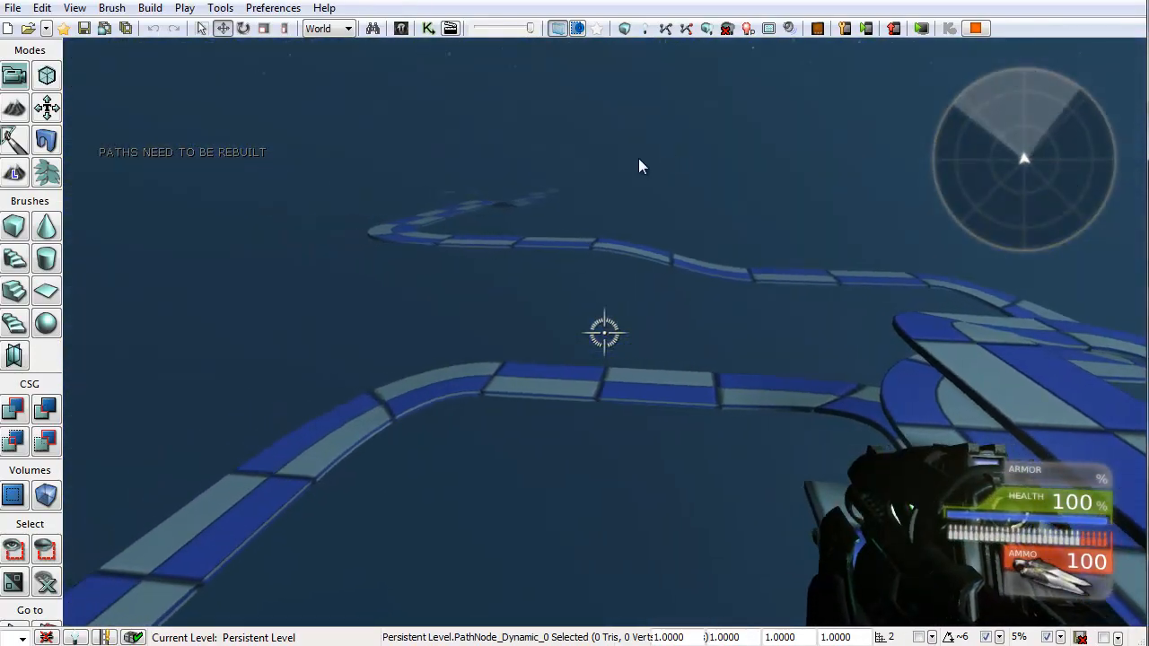
key(s)
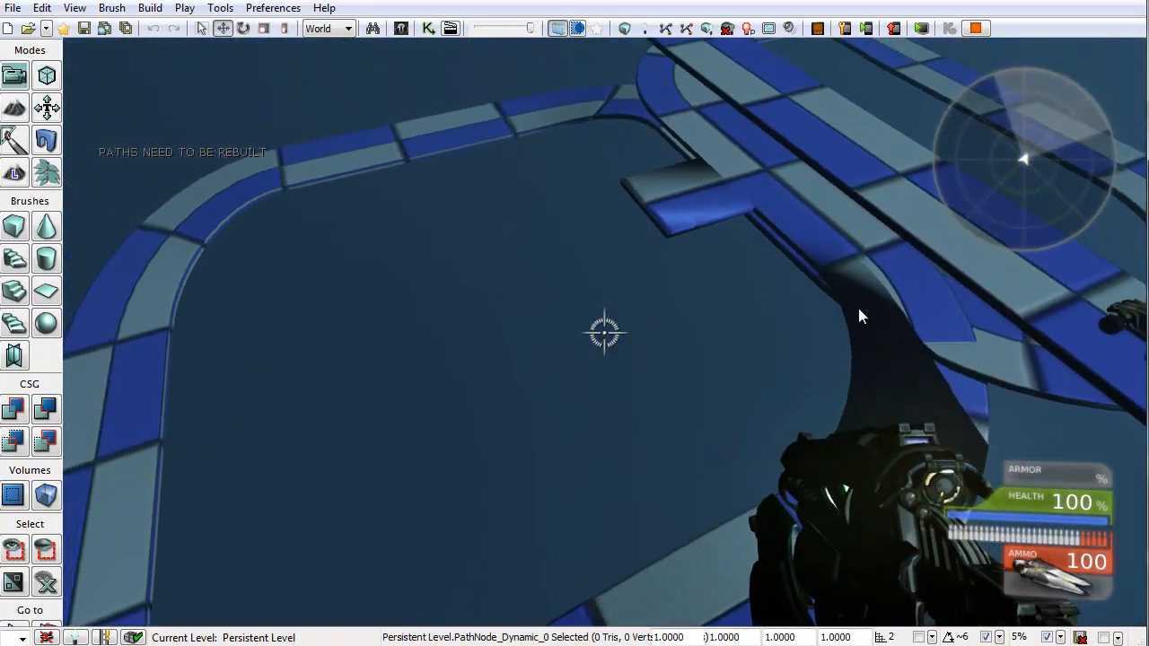
key(s)
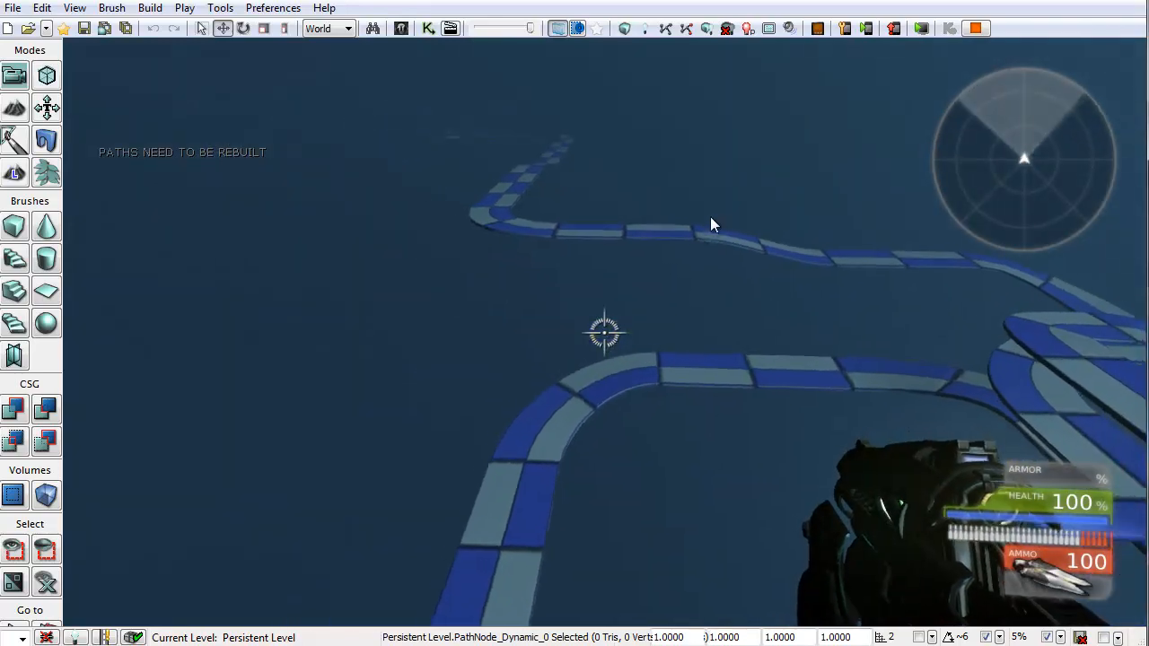
key(s)
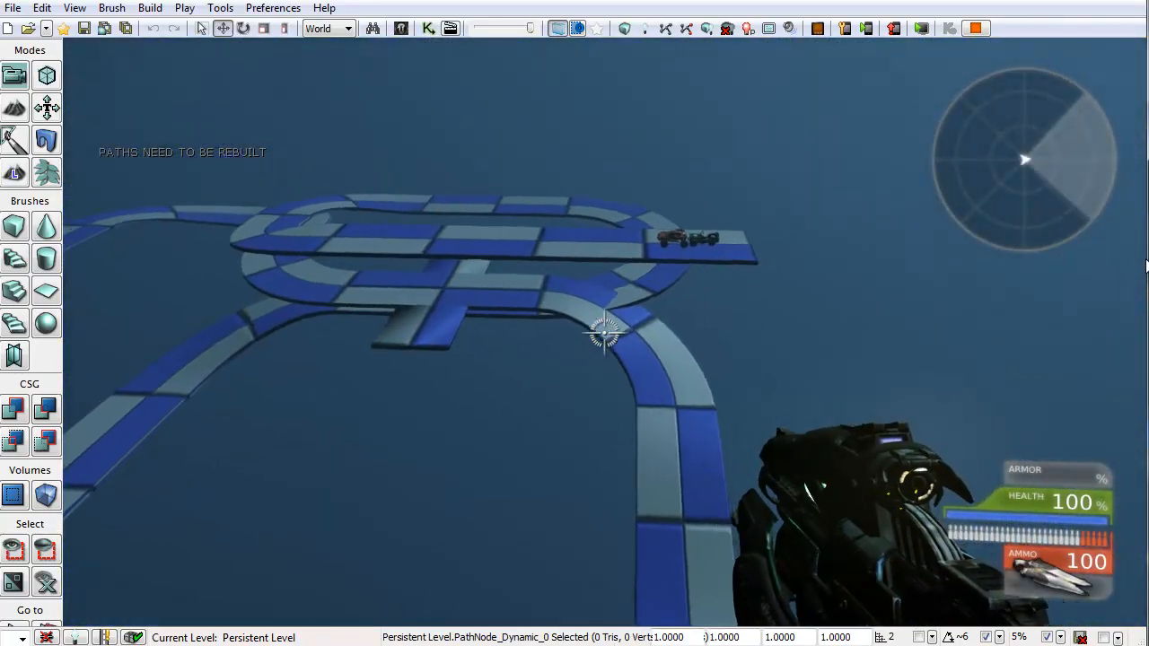
click(604, 334)
key(w)
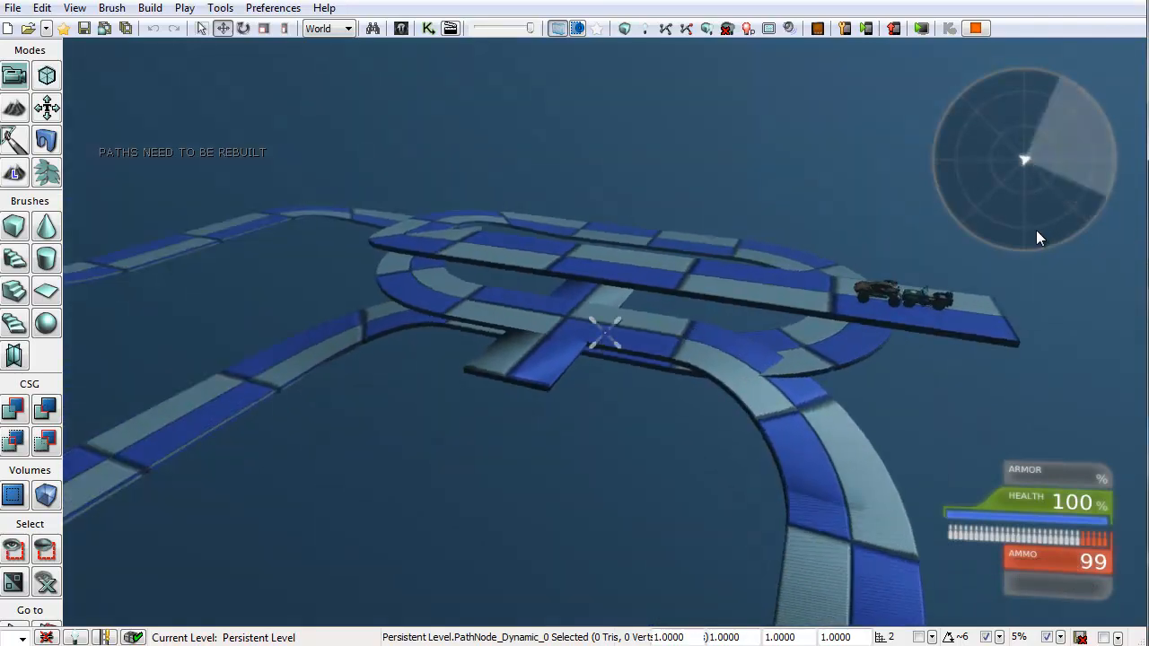
key(w)
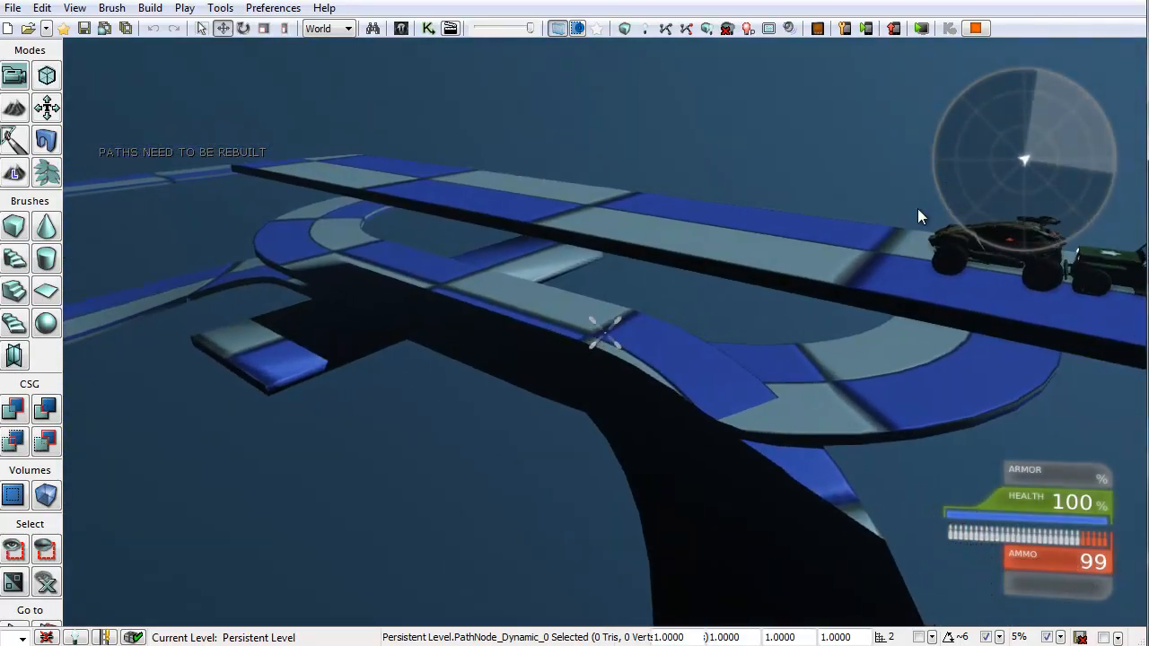
key(Escape)
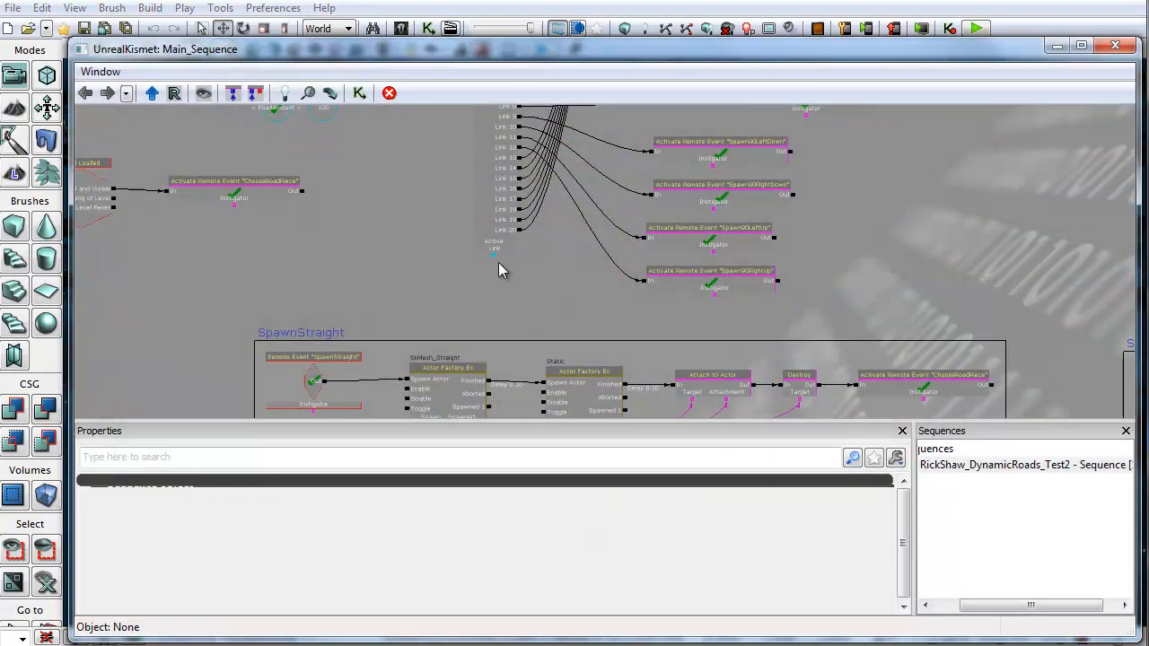
Step: Return to Kismet and inspect the Static actor factory's spawn properties
drag(559, 214, 535, 49)
scroll(716, 333, up, 4)
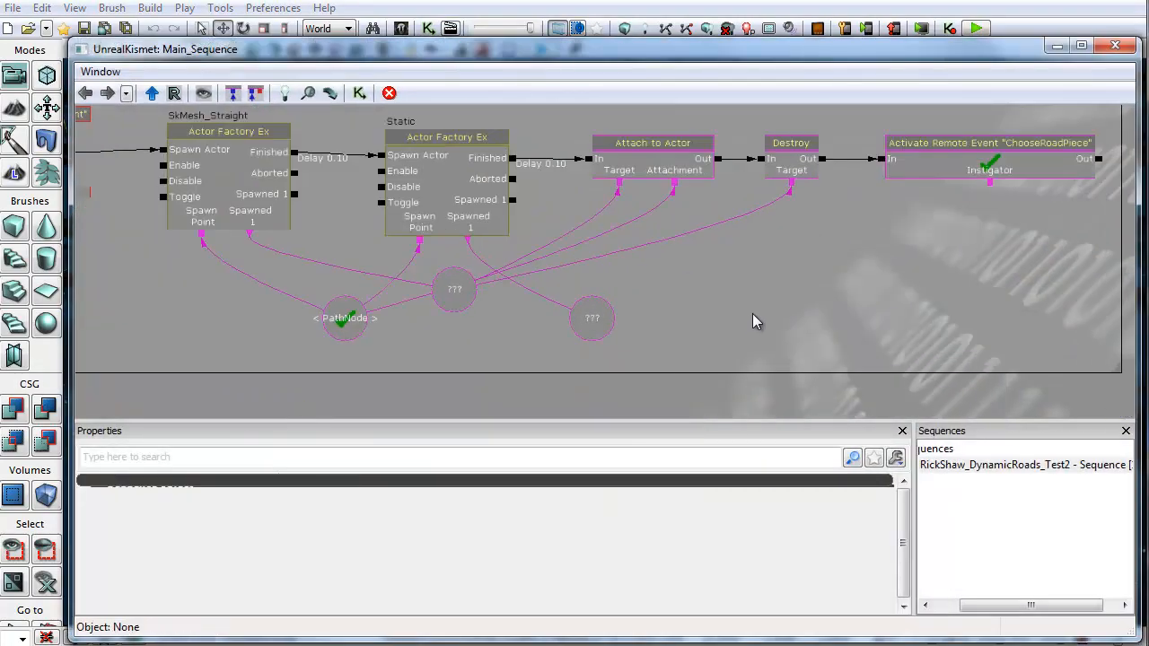
click(889, 216)
click(381, 235)
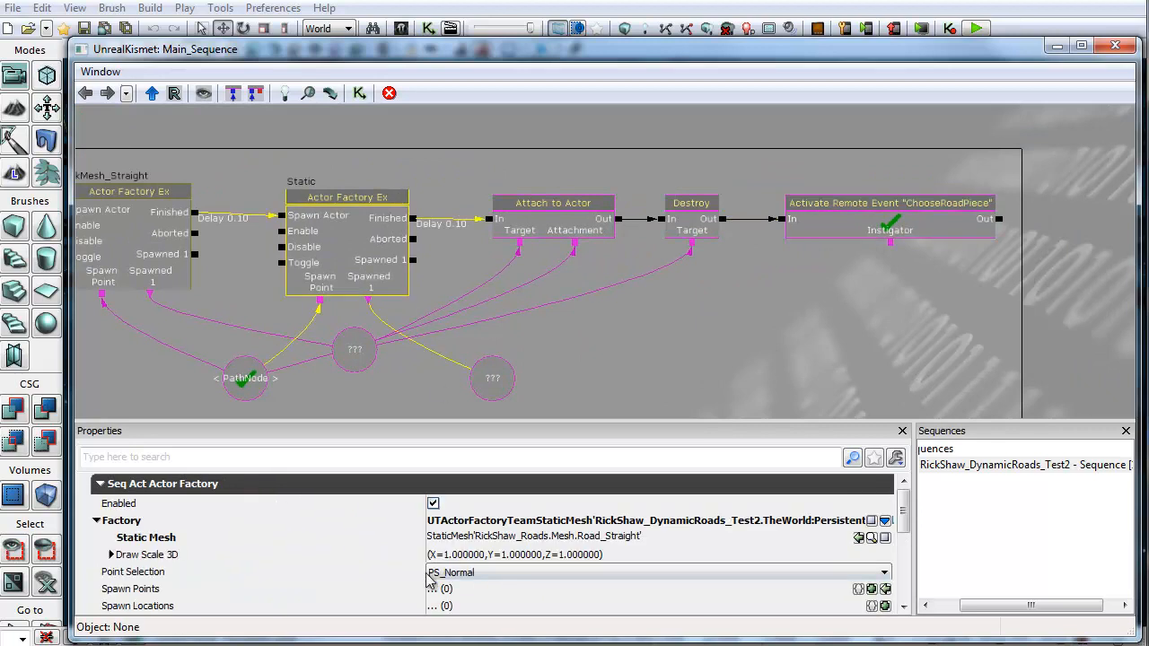
scroll(905, 519, down, 2)
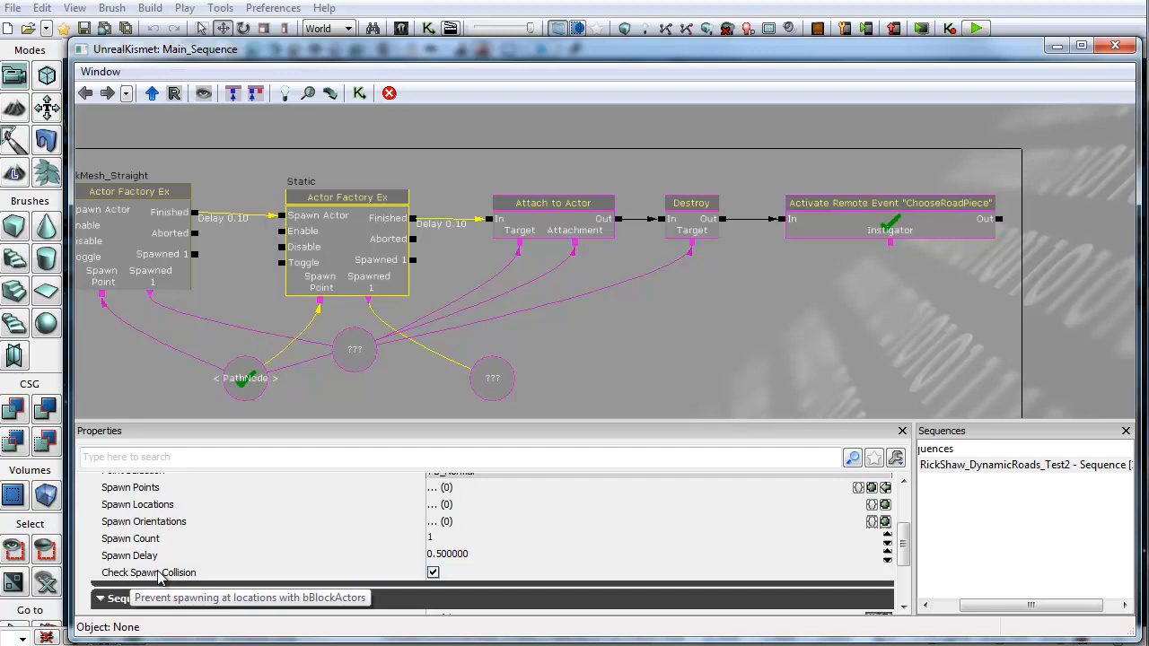
Step: Move the Attach to Actor, Destroy and ChooseRoadPiece remote event nodes right to make room
drag(486, 387, 730, 376)
click(380, 235)
drag(379, 235, 451, 255)
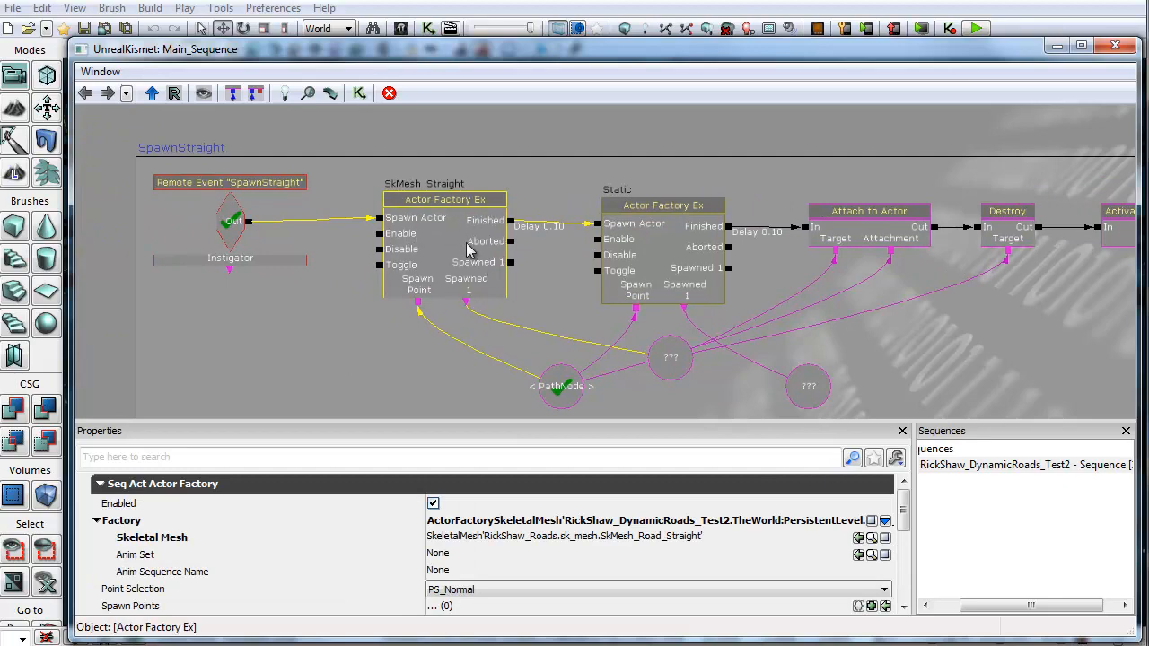
drag(802, 332, 576, 320)
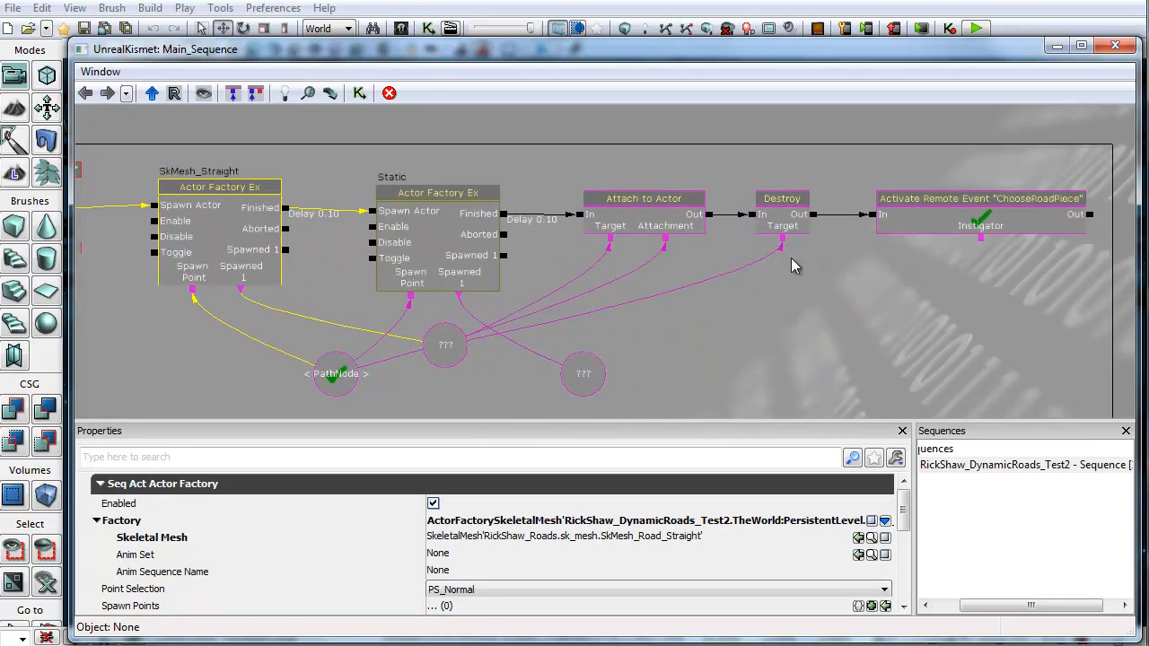
drag(818, 289, 697, 310)
click(795, 241)
ctrl+drag(789, 238, 892, 238)
click(502, 237)
ctrl+click(659, 231)
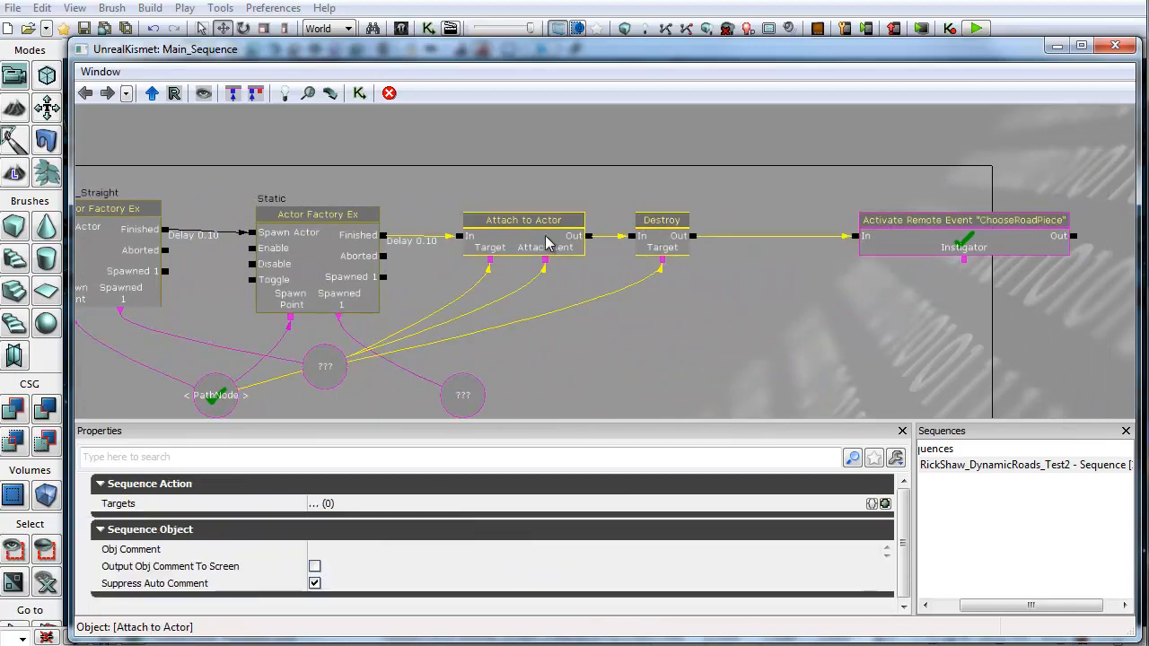
ctrl+drag(546, 241, 690, 246)
Step: Add a Change Collision action above the chain and enable its Block Actors option
right_click(500, 120)
mouse_move(557, 131)
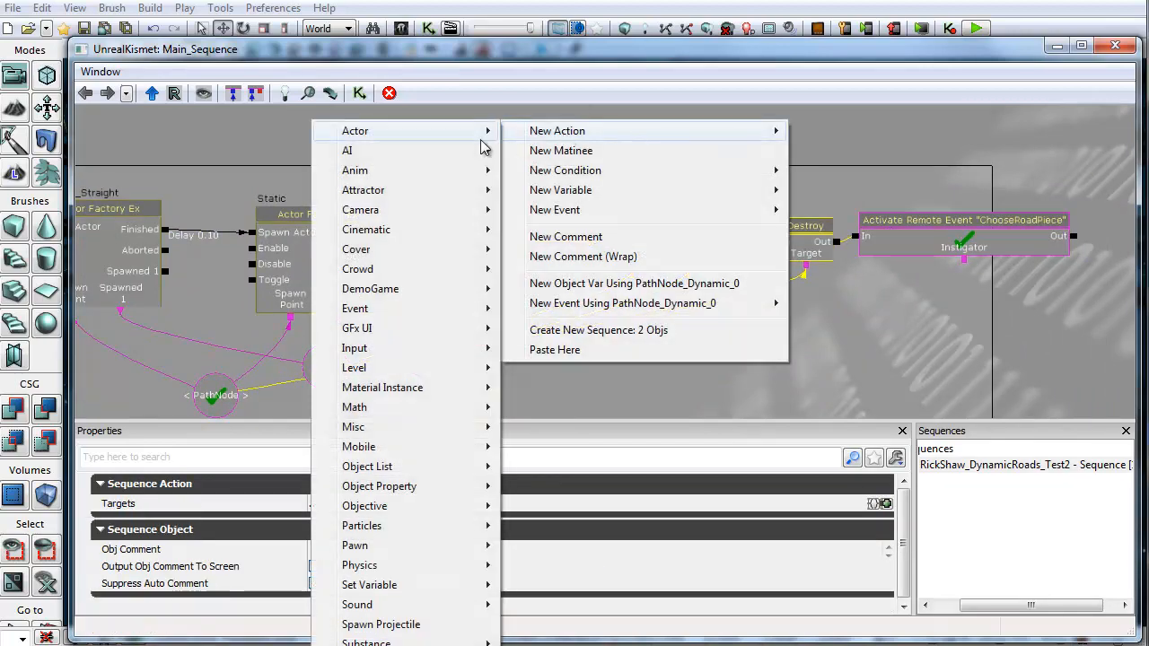
mouse_move(359, 131)
click(179, 209)
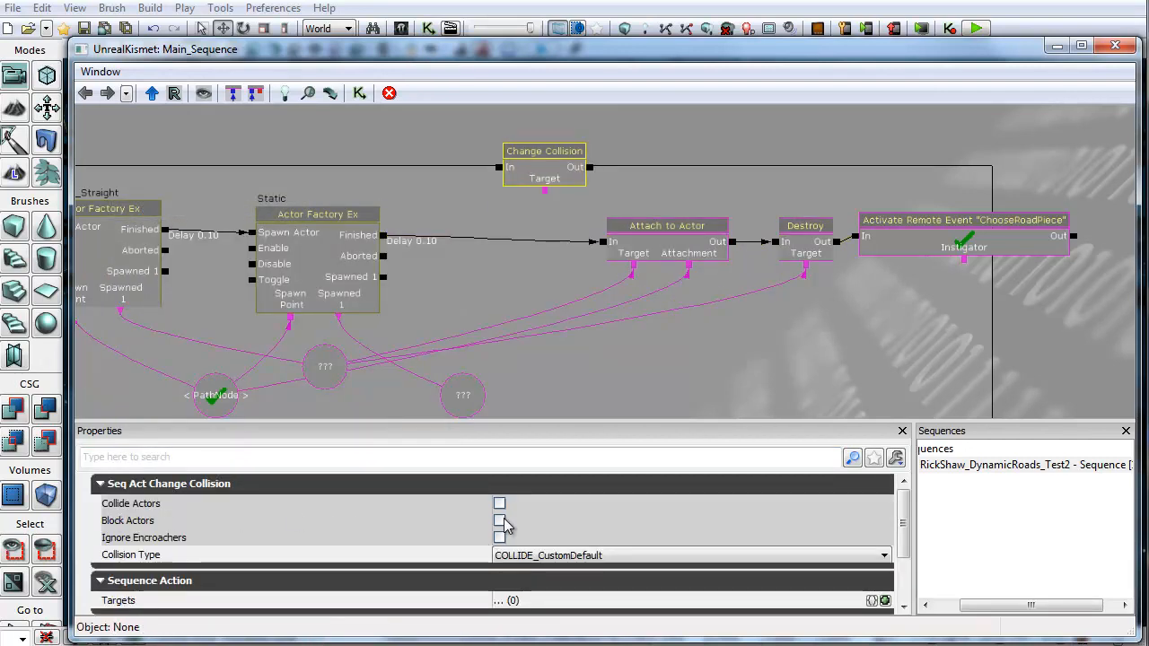
click(499, 520)
Step: Wire the Static factory's Finished output into Change Collision and its Target to the spawned static mesh variable
drag(389, 239, 461, 279)
drag(340, 265, 422, 326)
click(405, 192)
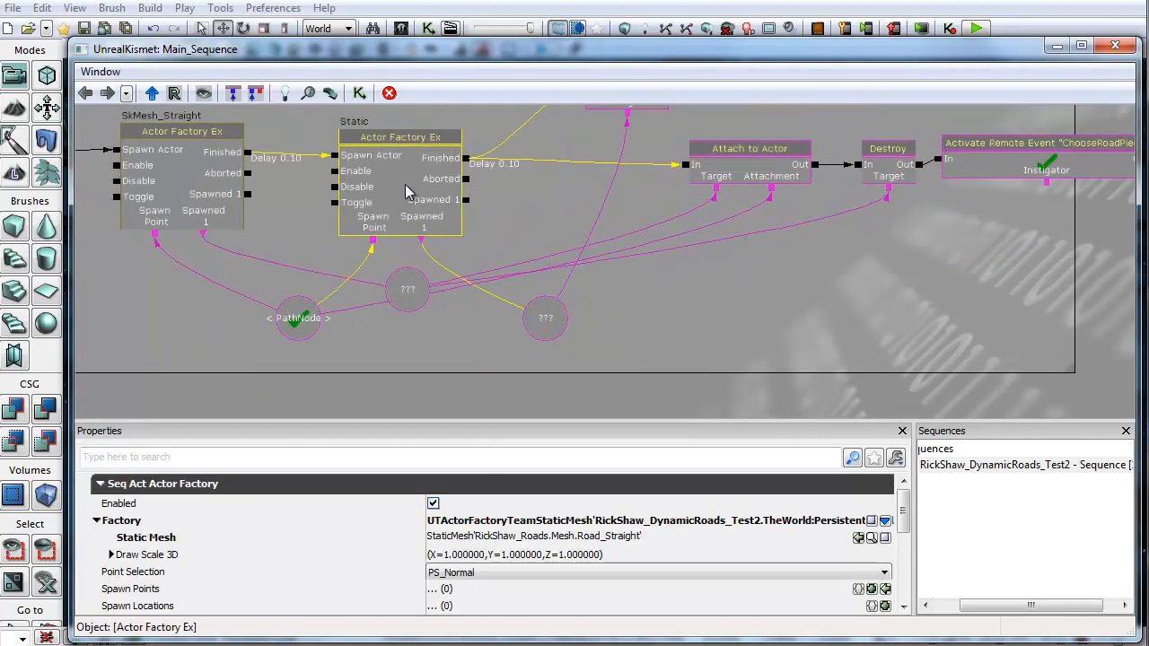
click(537, 318)
ctrl+drag(537, 318, 516, 289)
drag(532, 211, 507, 287)
click(581, 180)
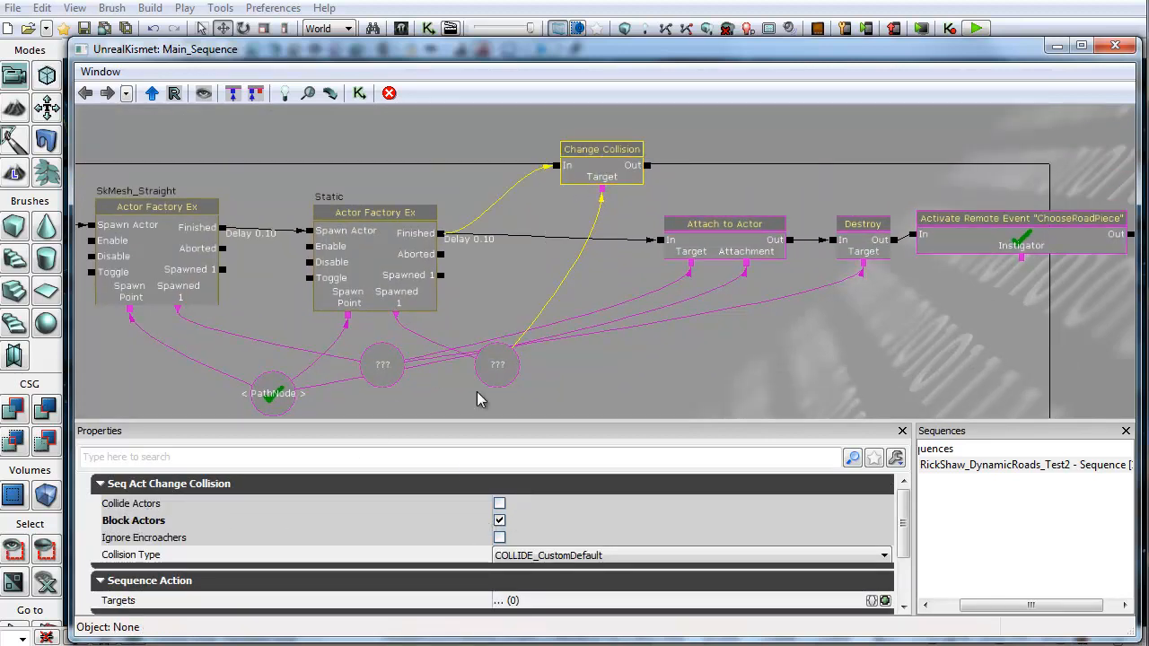
Step: Switch to the Content Browser and browse the road package's Mesh and sk_mesh folders
drag(503, 297, 706, 270)
click(350, 224)
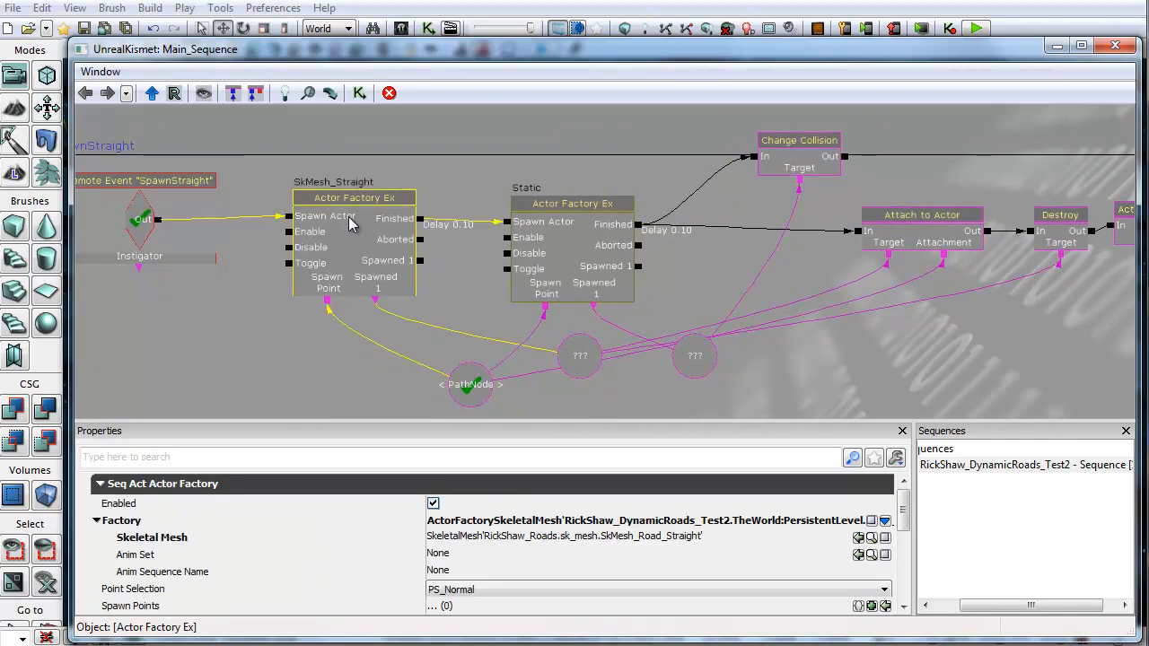
key(alt+Tab)
click(178, 455)
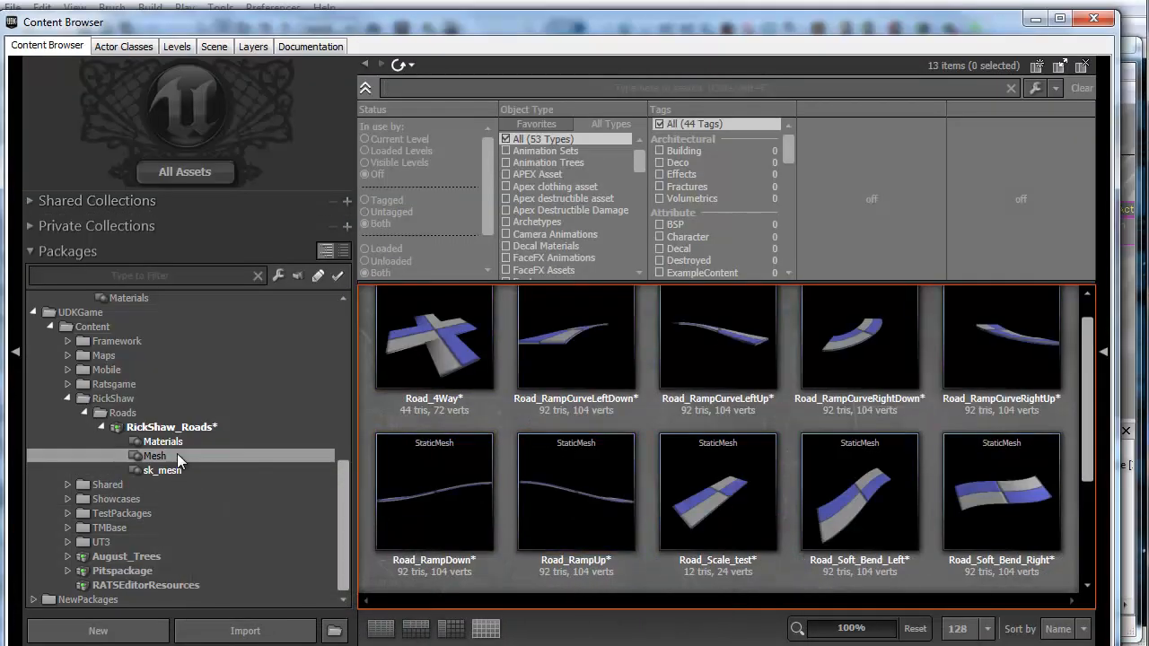
click(566, 345)
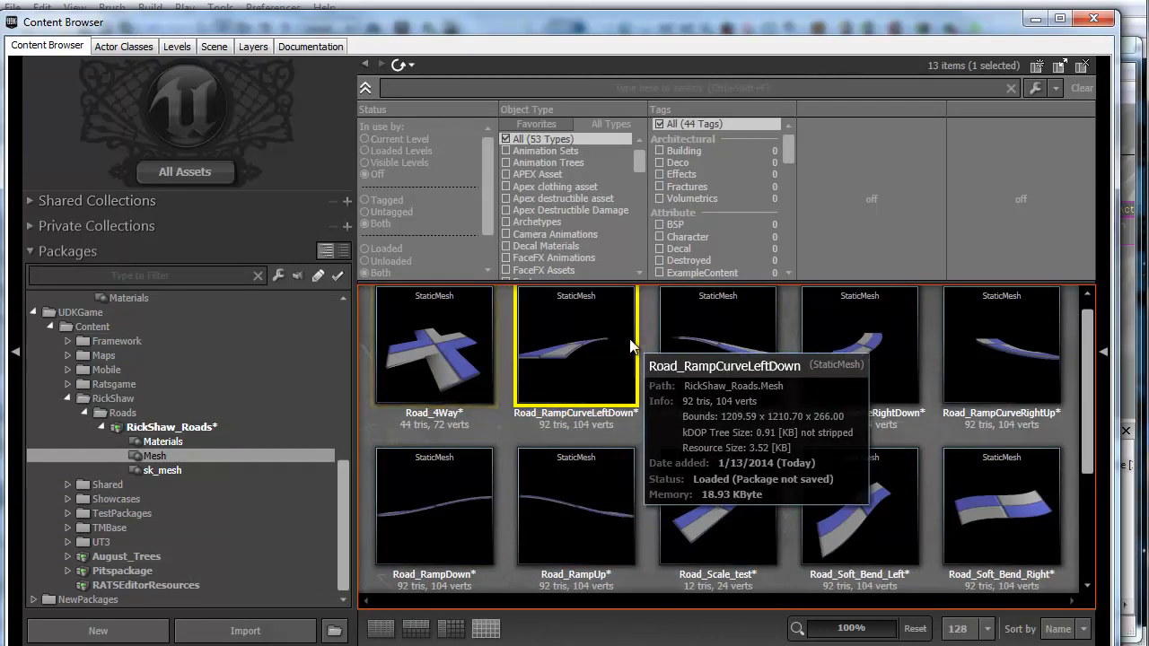
click(162, 470)
Step: Open SkMesh_Road_RampCurveLeftUp in the AnimSet Editor and orbit its preview
click(704, 329)
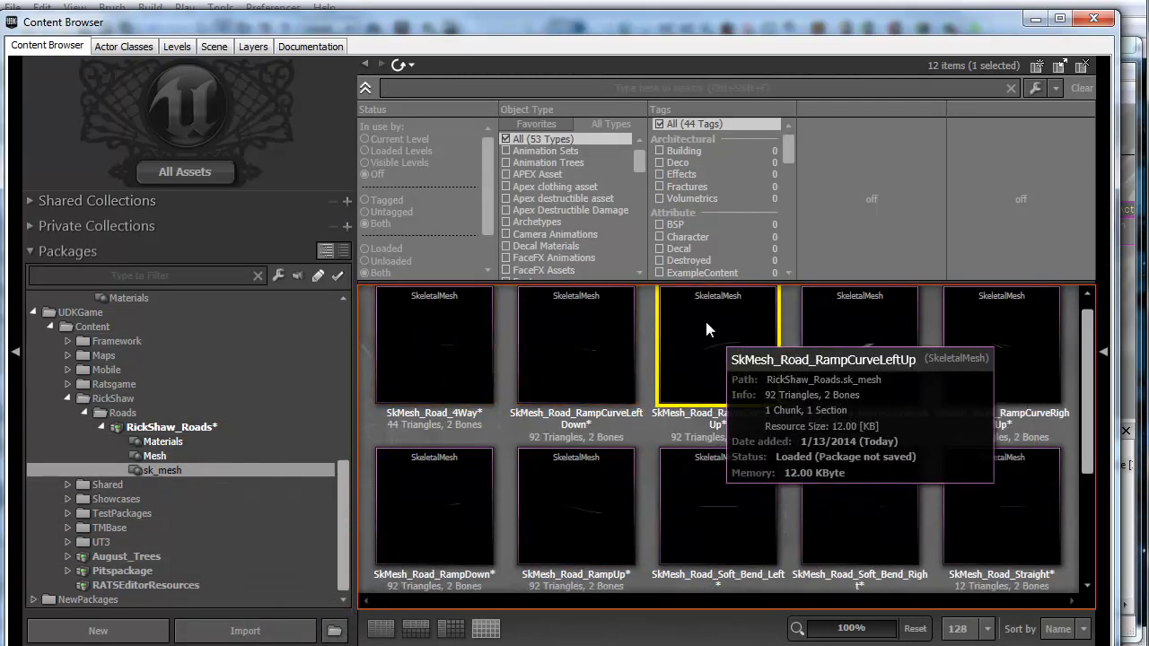
double_click(706, 328)
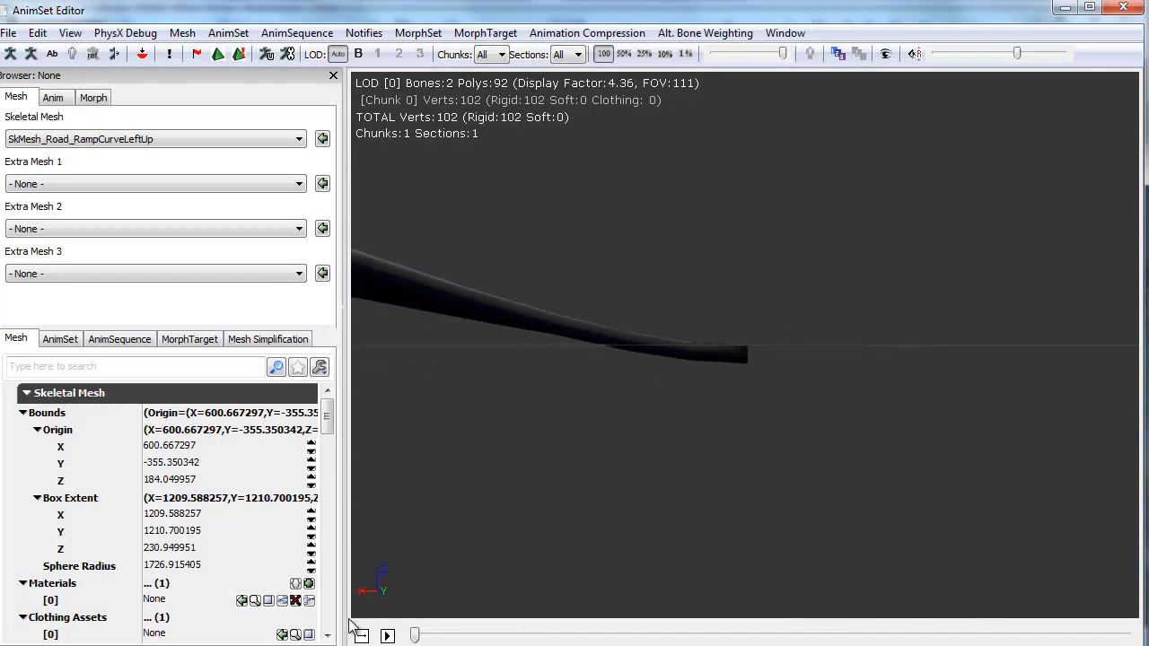
drag(697, 300, 758, 314)
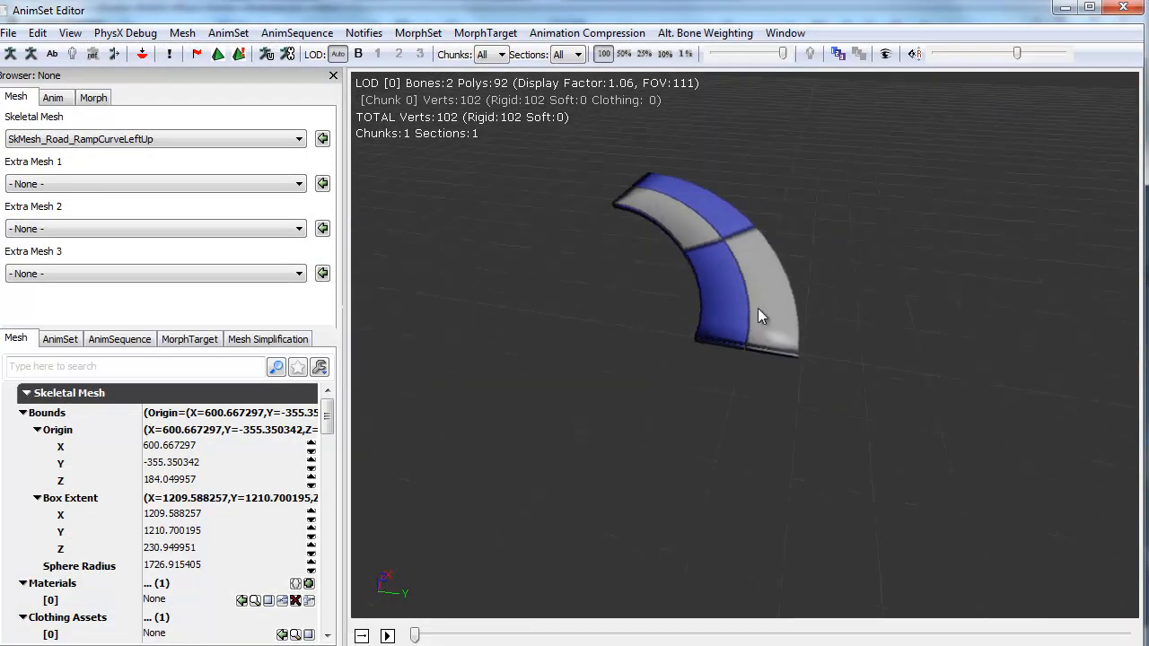
Step: Examine the ramp curve mesh from several angles in the preview, then close the AnimSet Editor
mouse_move(758, 308)
right_down()
mouse_move(831, 71)
mouse_move(760, 304)
right_up()
middle_drag(760, 304, 554, 619)
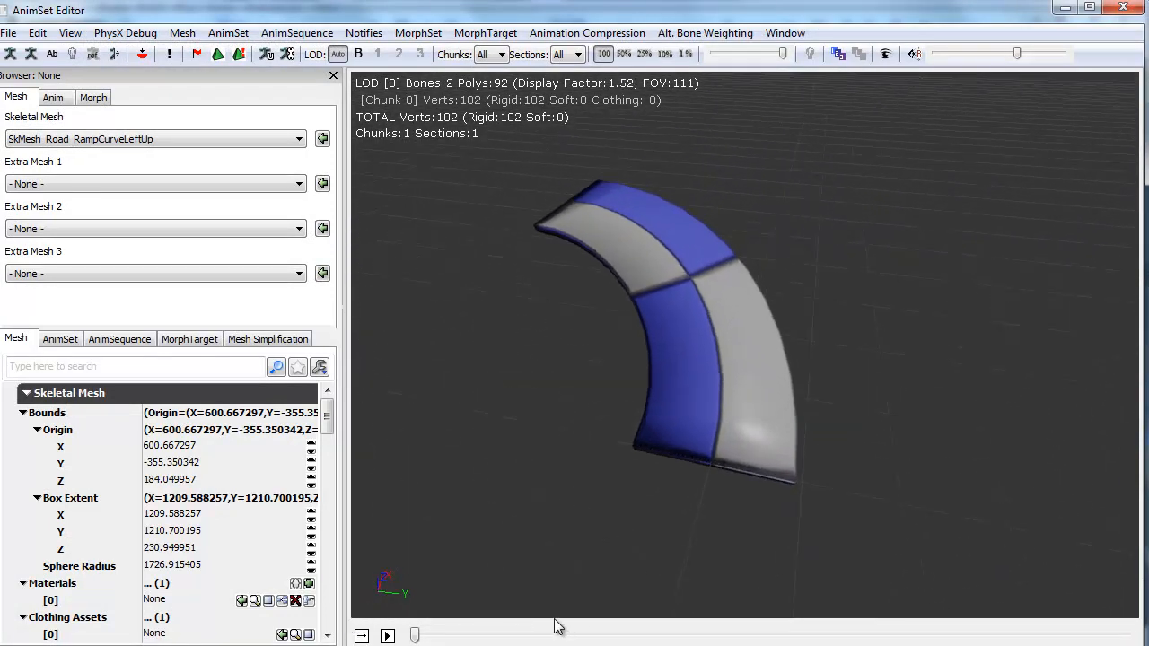
right_drag(795, 303, 815, 435)
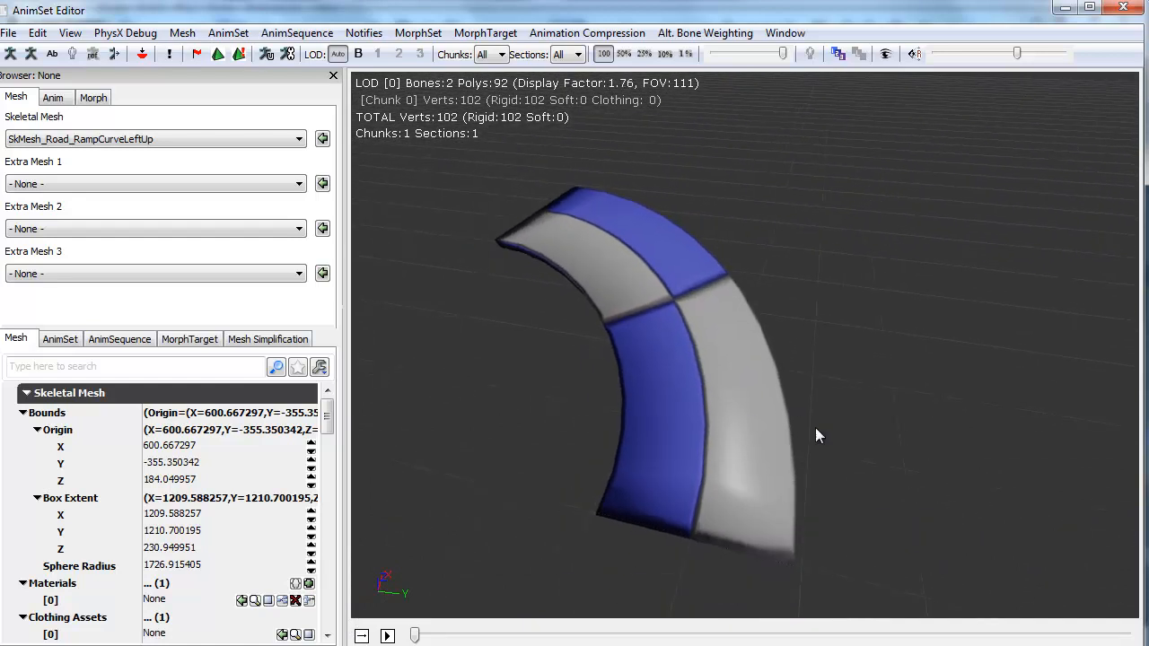
drag(815, 435, 533, 76)
drag(591, 78, 630, 561)
click(1122, 7)
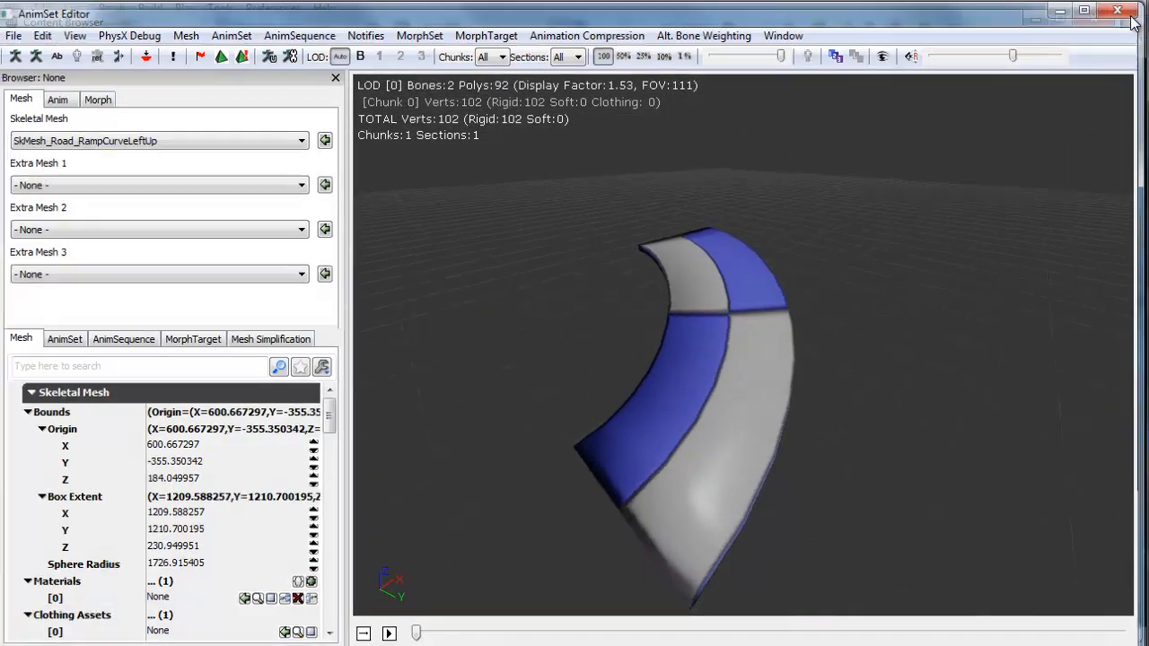
click(1088, 23)
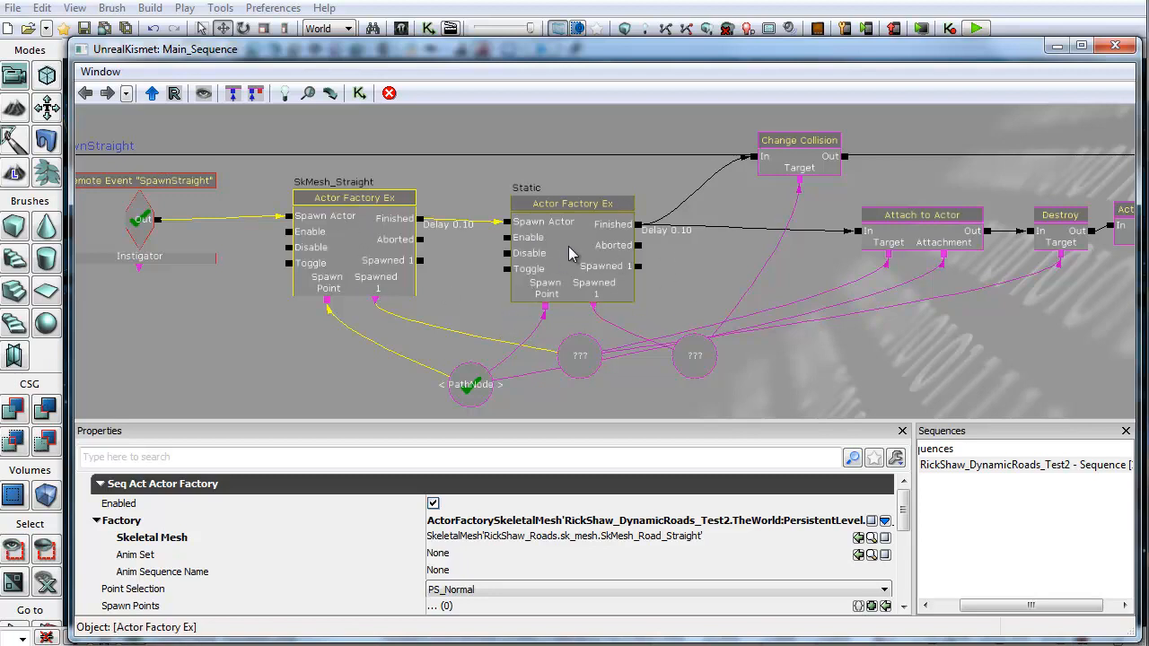
Step: Review the properties of the Static factory, Change Collision and Activate Remote Event nodes in the SpawnStraight sequence
drag(451, 295, 489, 297)
click(610, 235)
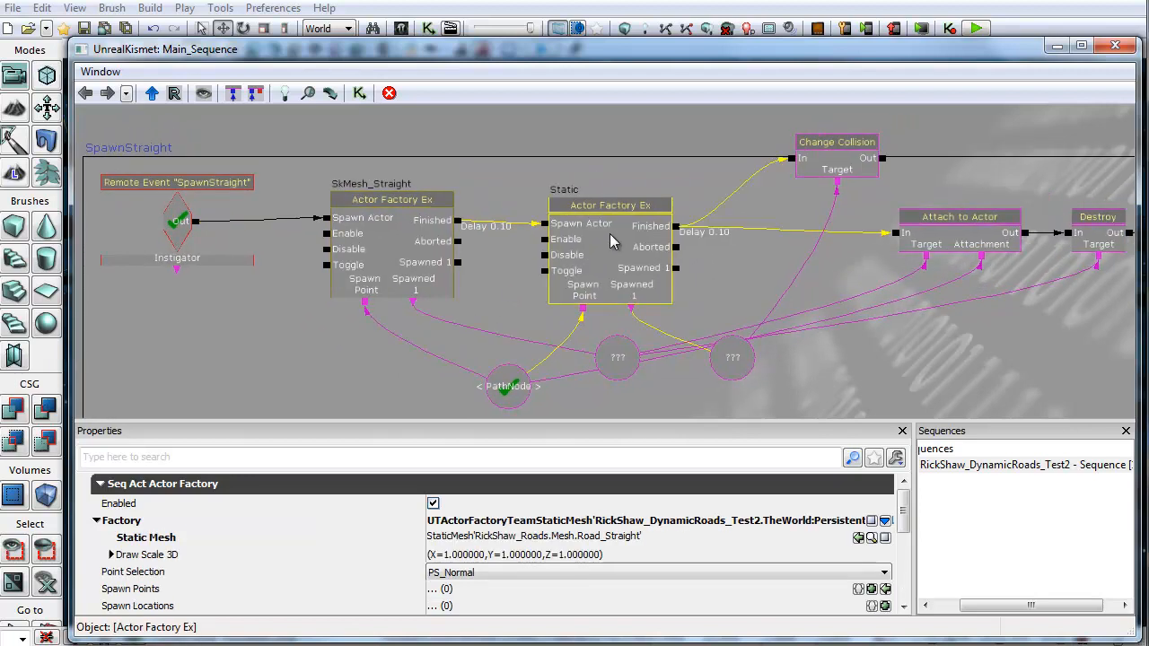
click(836, 162)
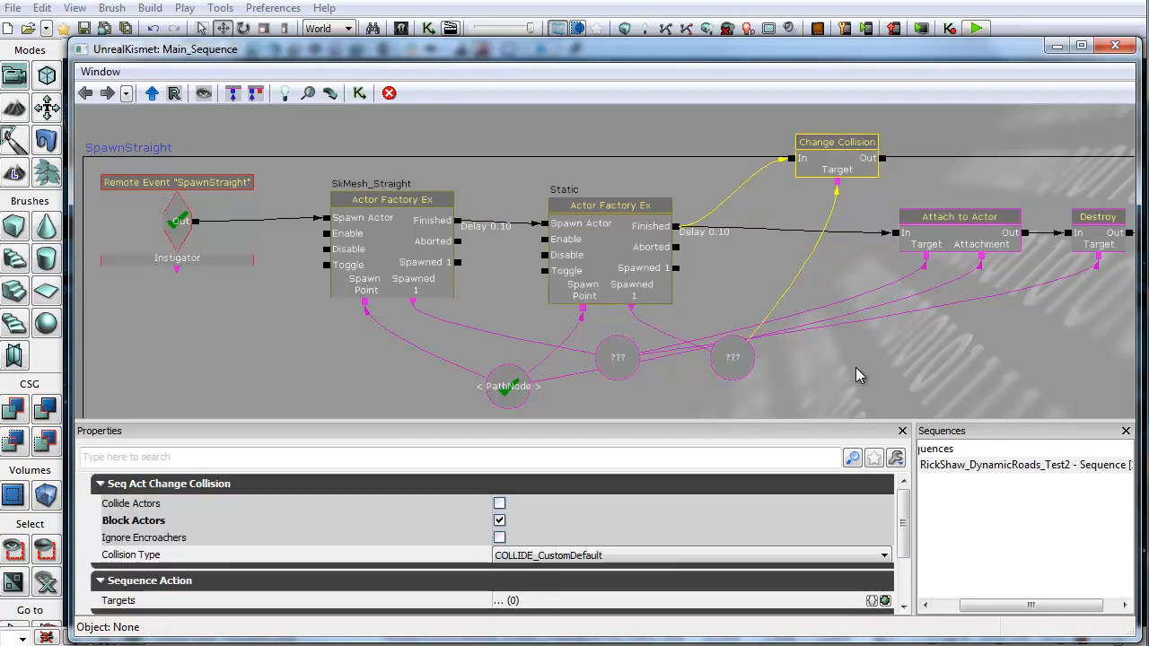
drag(855, 375, 686, 394)
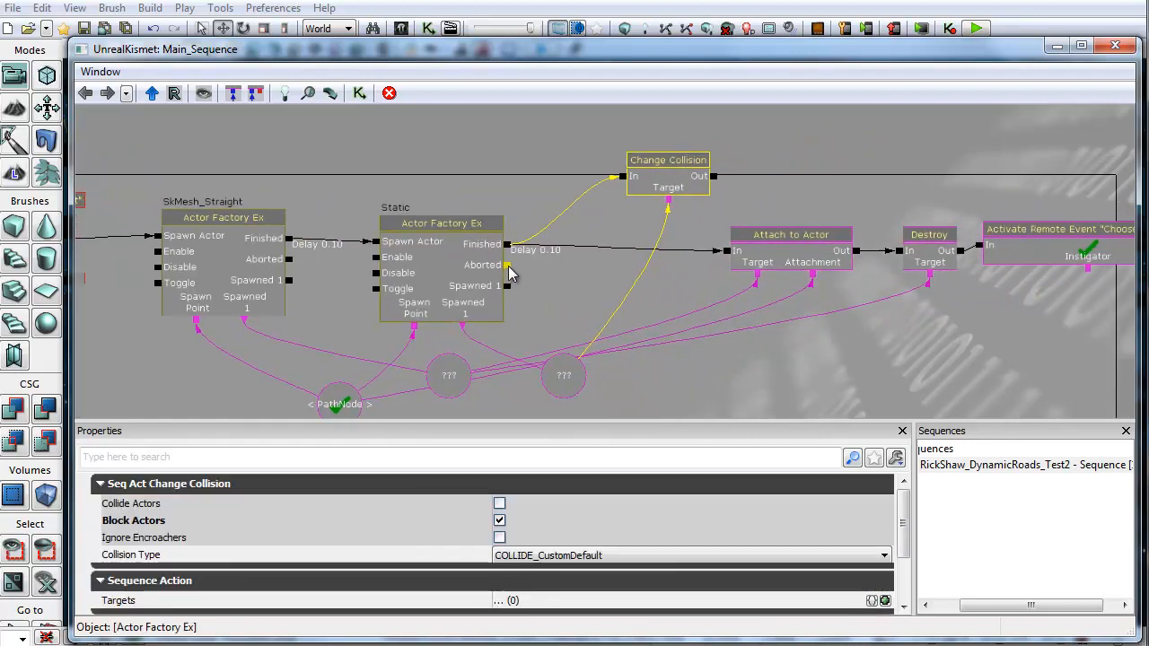
click(667, 172)
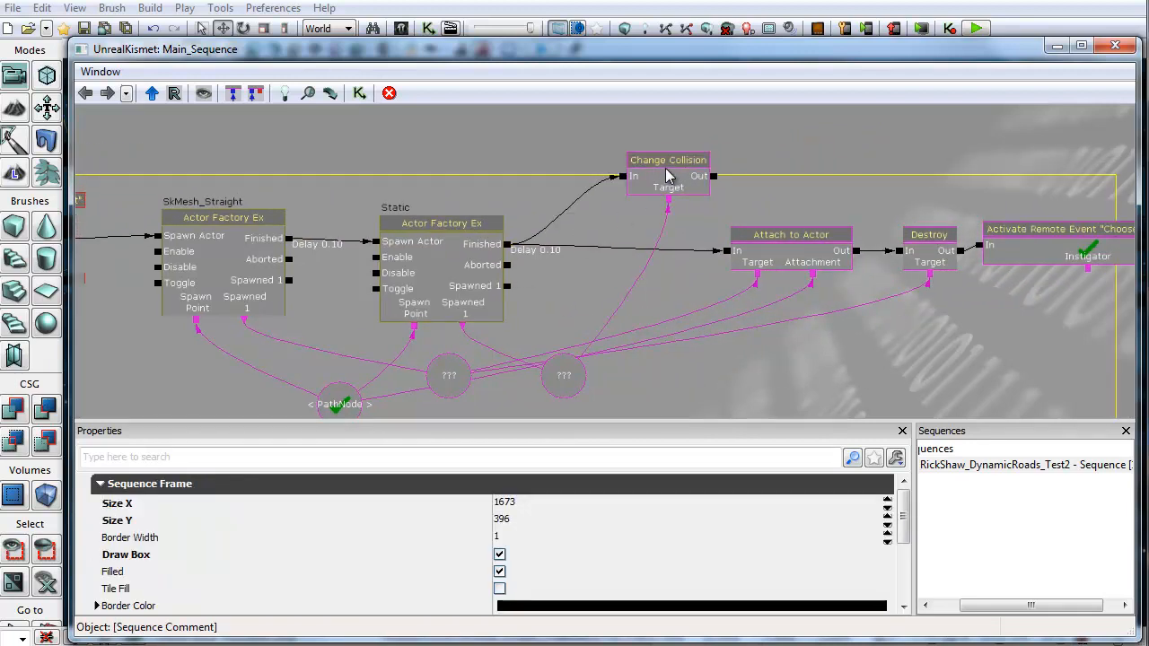
click(431, 269)
scroll(507, 530, down, 5)
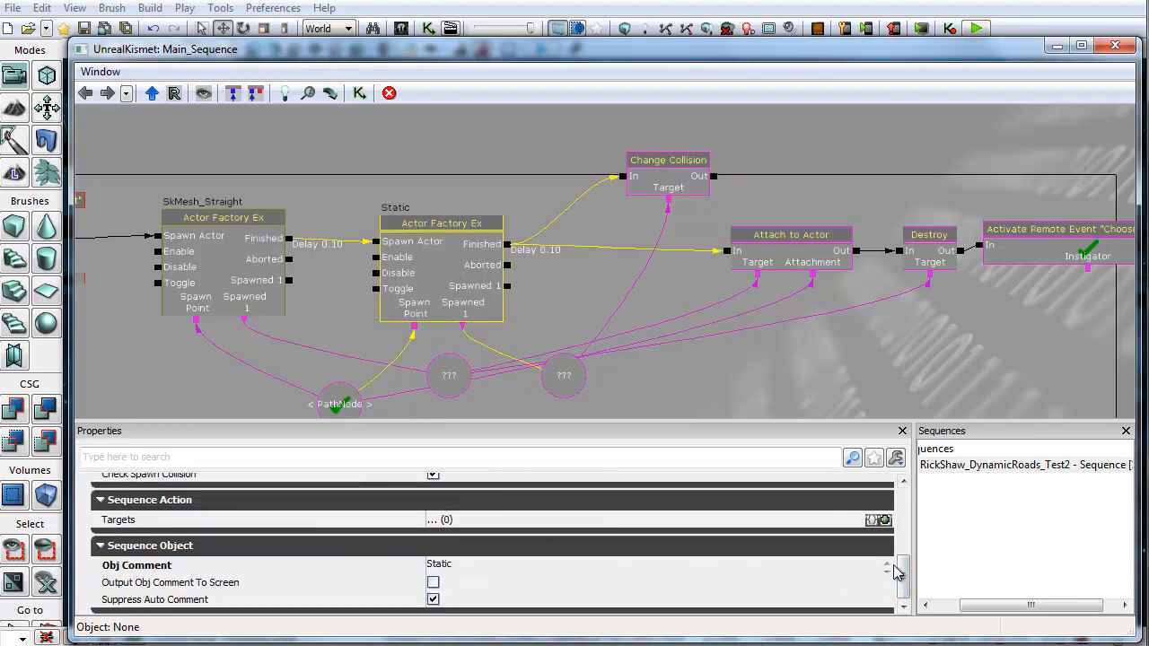
drag(902, 570, 902, 548)
drag(572, 279, 867, 279)
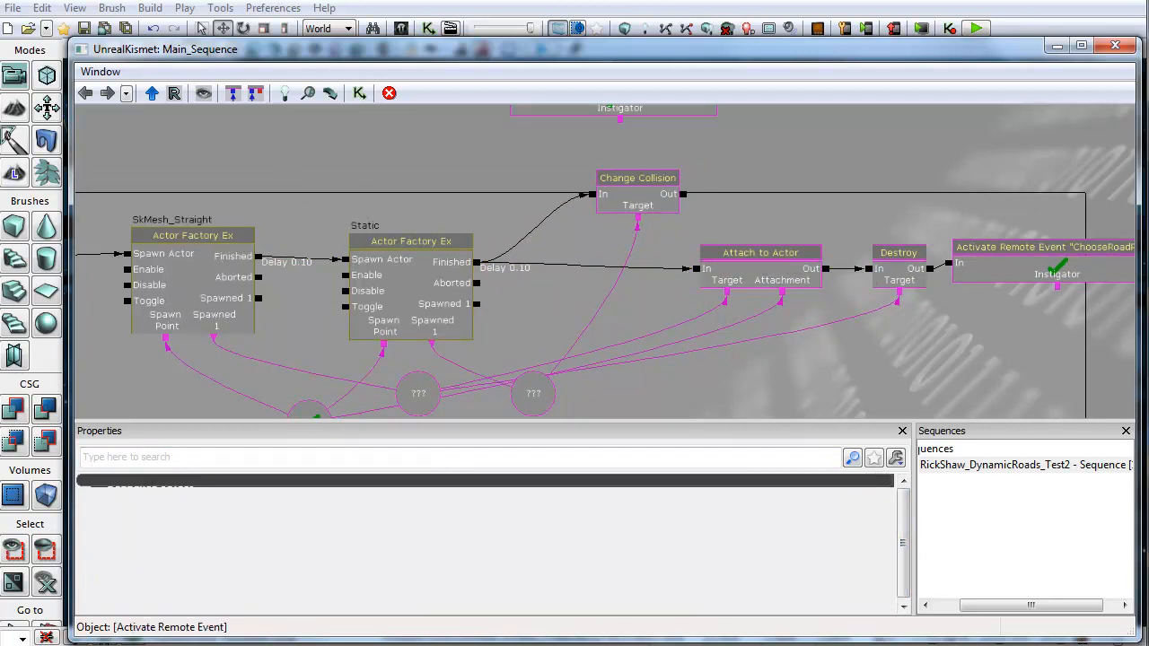
drag(367, 189, 302, 158)
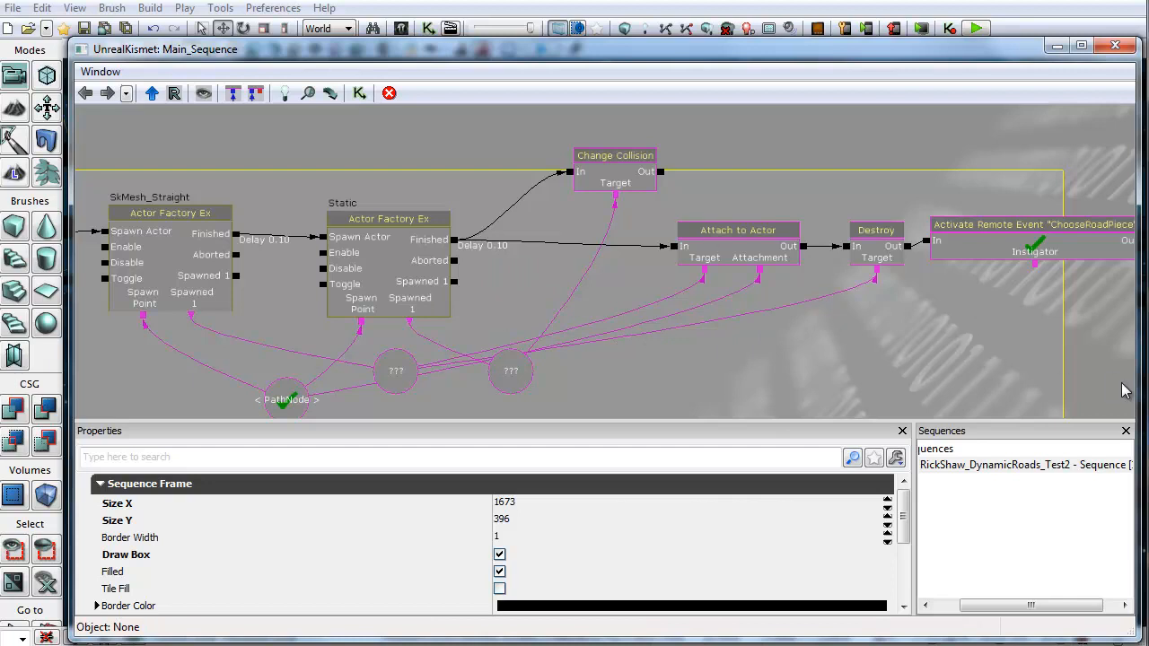
click(1025, 235)
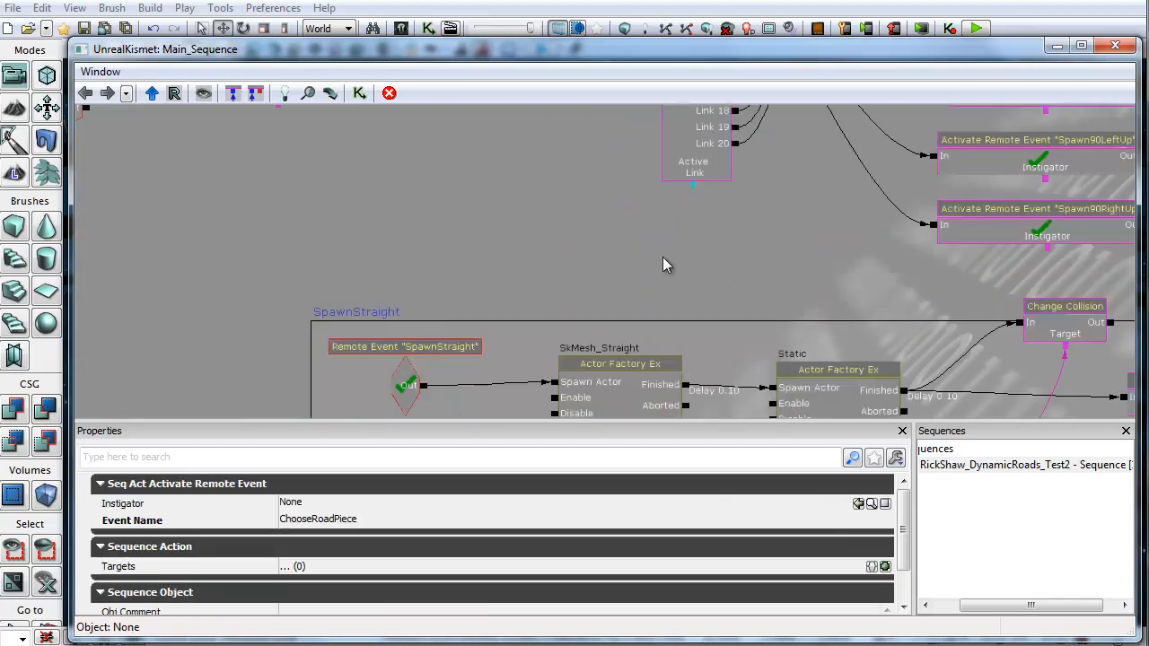
scroll(664, 257, down, 3)
click(393, 184)
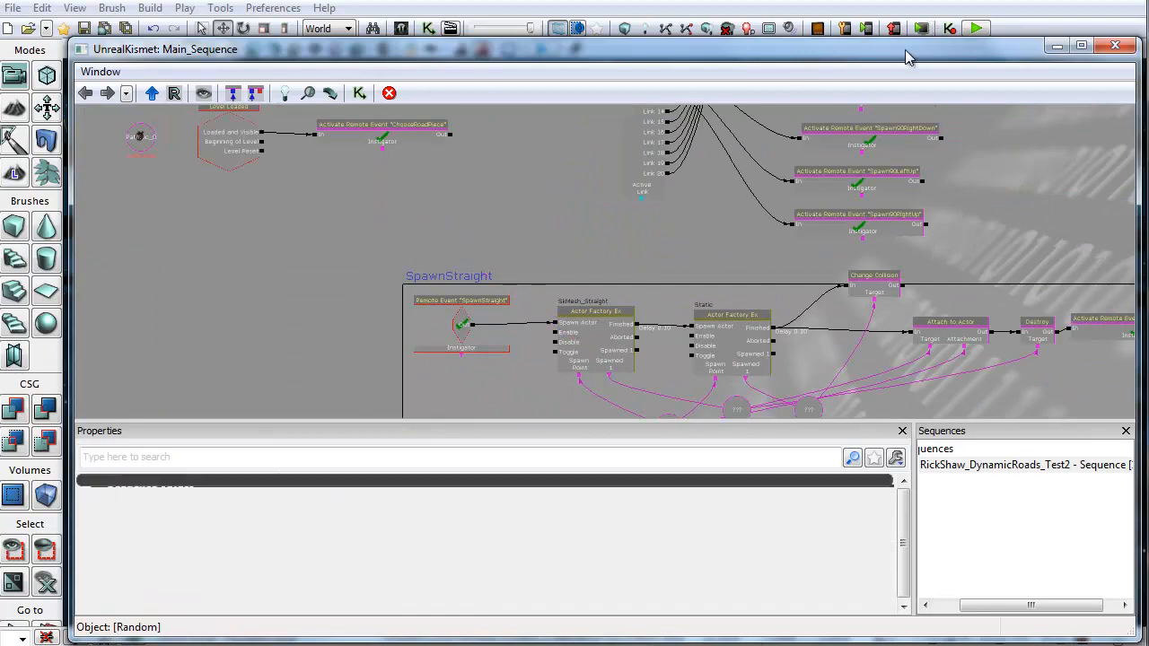
Step: Move the Kismet window aside to inspect the vehicles in the level viewport, then restore it
drag(904, 50, 847, 479)
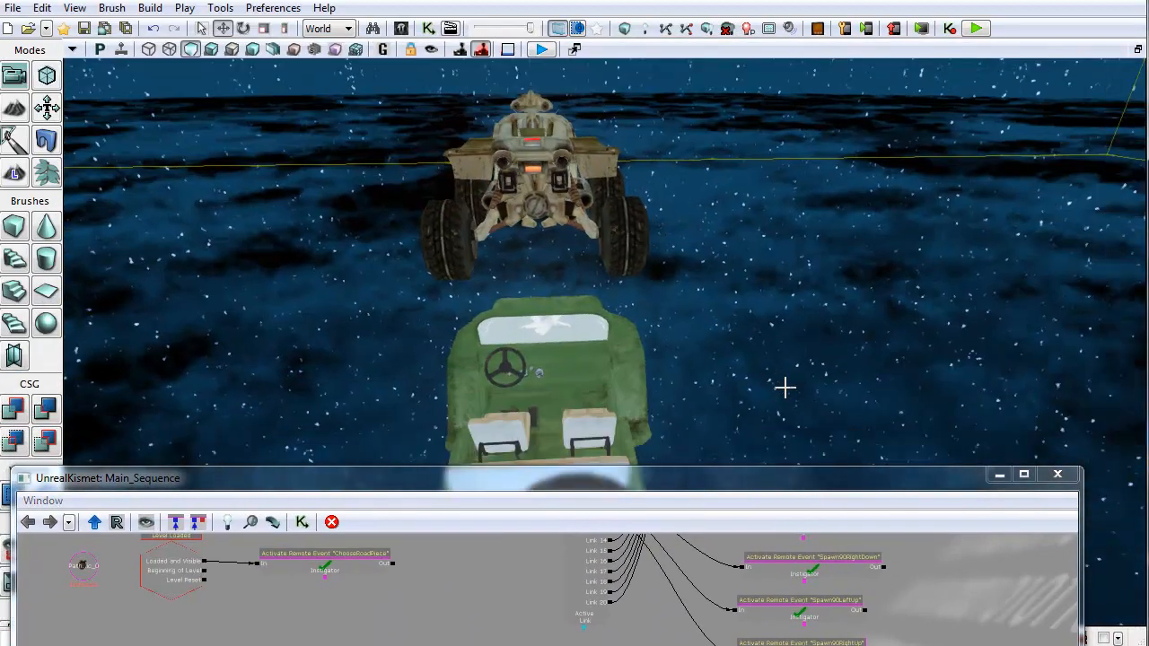
right_drag(785, 388, 839, 436)
scroll(838, 436, down, 5)
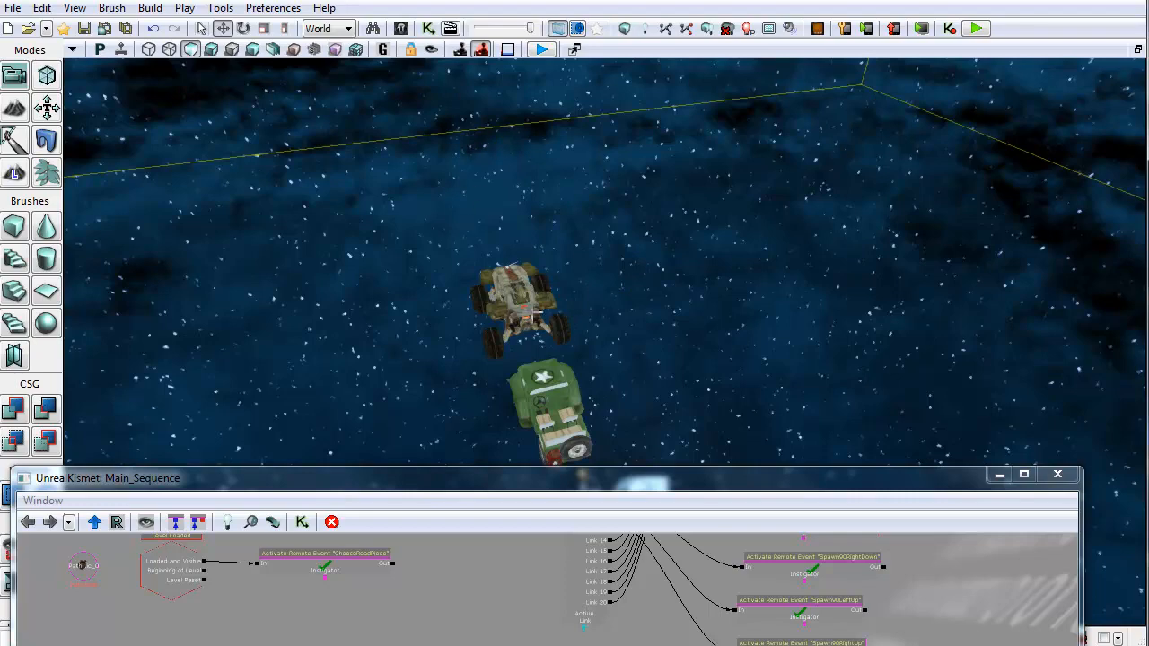
drag(782, 477, 767, 381)
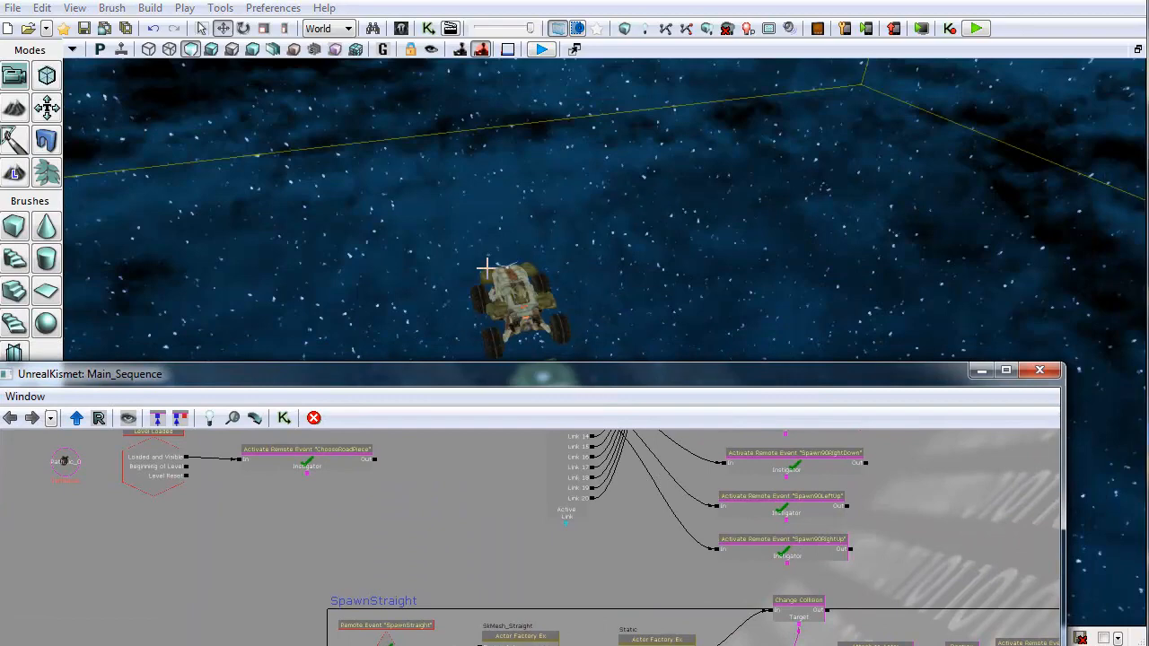
drag(690, 375, 679, 81)
drag(666, 276, 535, 159)
Step: Add a new Object List variable to the left of the SpawnStraight sequence
click(652, 192)
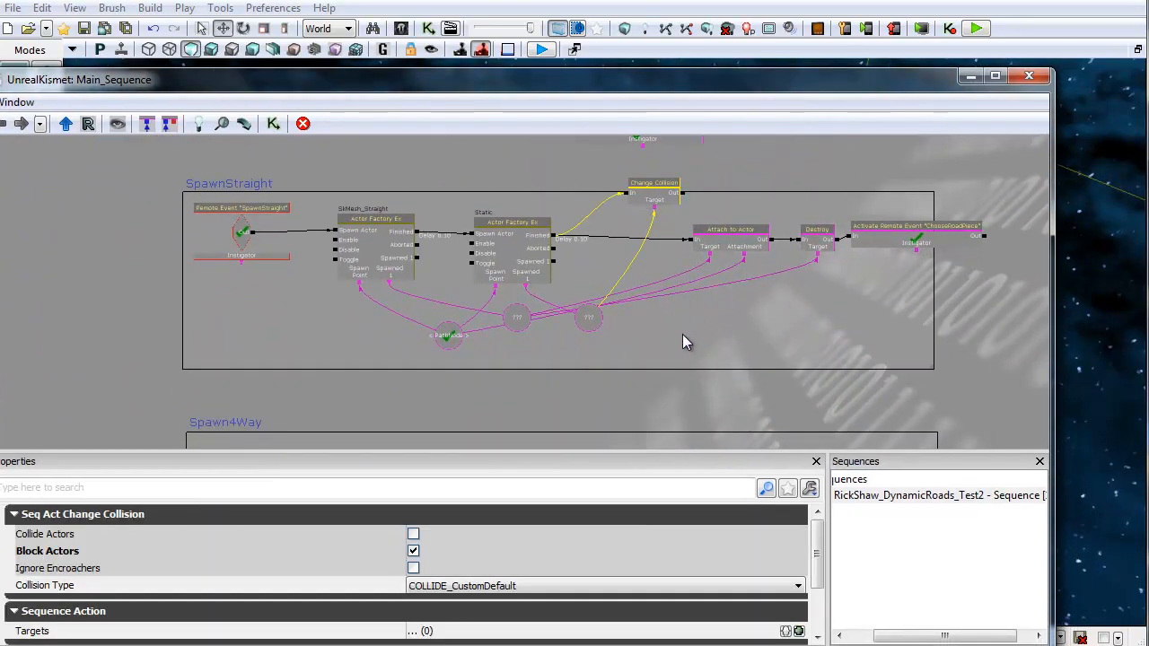
scroll(682, 334, up, 2)
drag(675, 315, 683, 369)
ctrl+drag(646, 191, 614, 220)
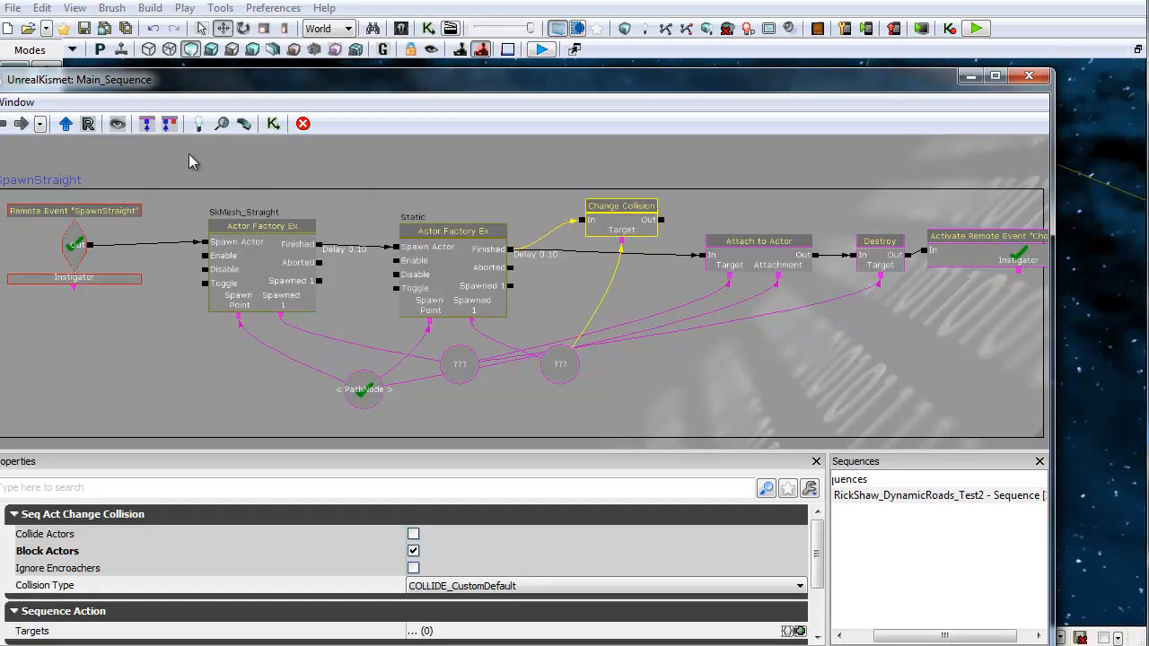
drag(190, 156, 321, 219)
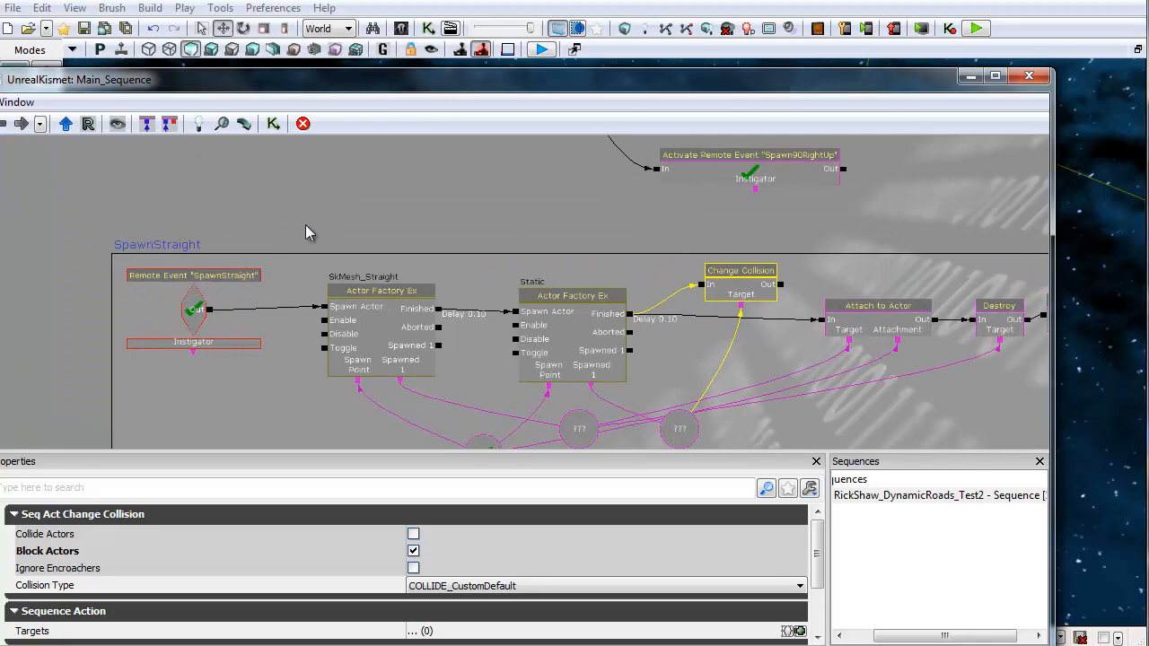
drag(224, 208, 398, 244)
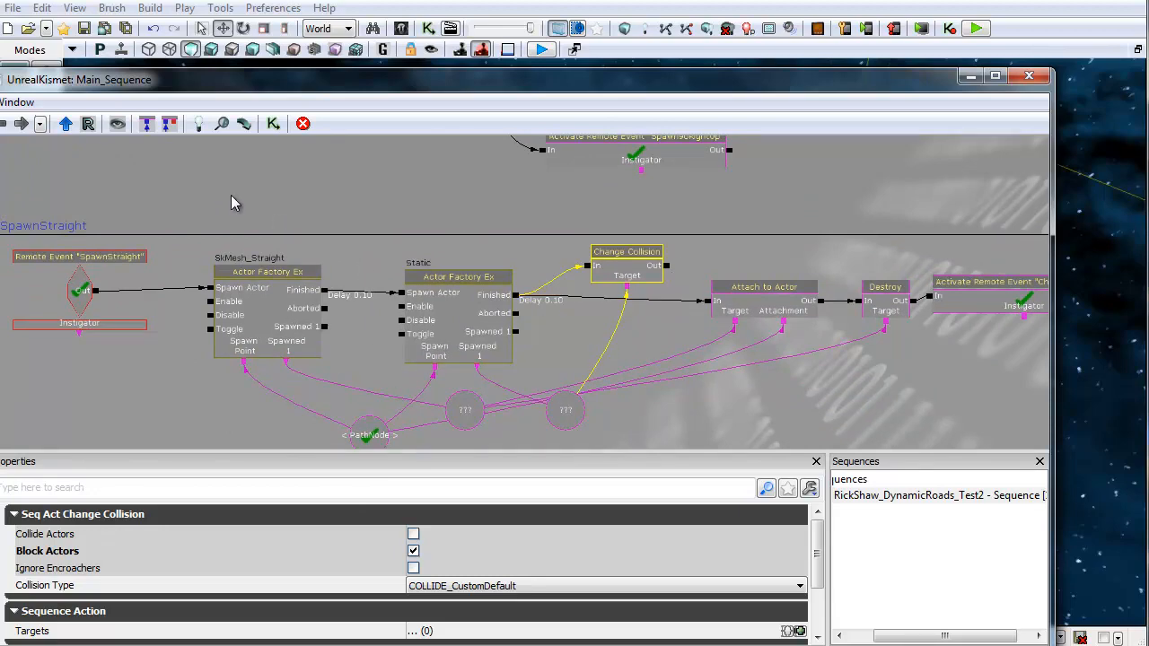
drag(230, 203, 320, 149)
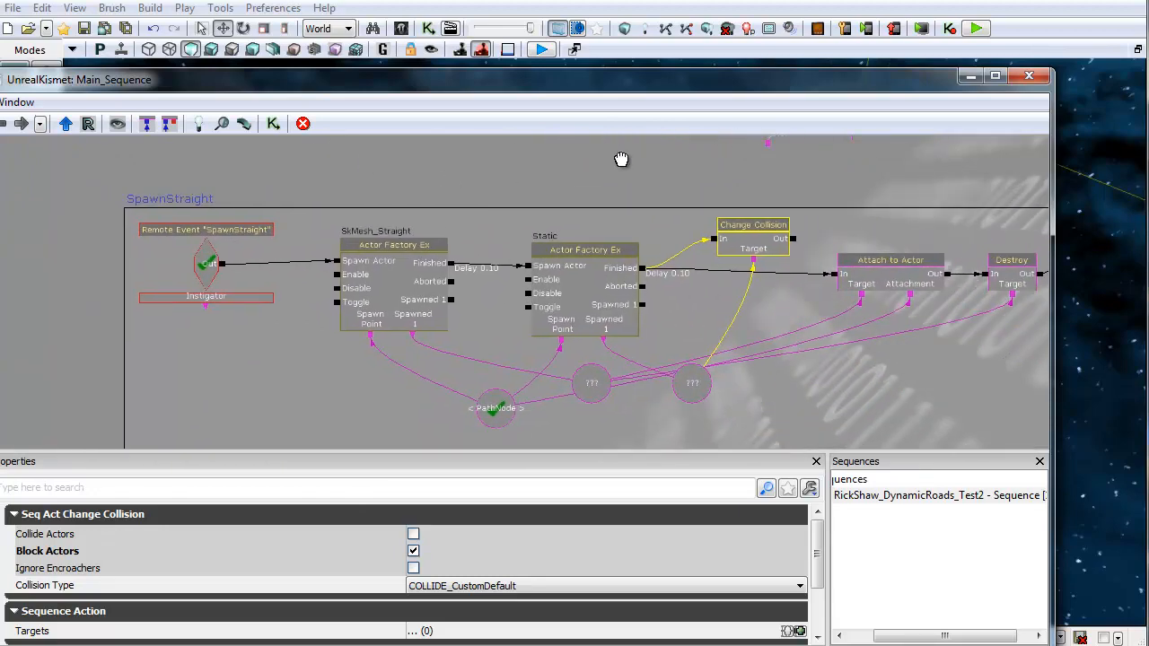
scroll(446, 255, down, 6)
scroll(225, 233, up, 4)
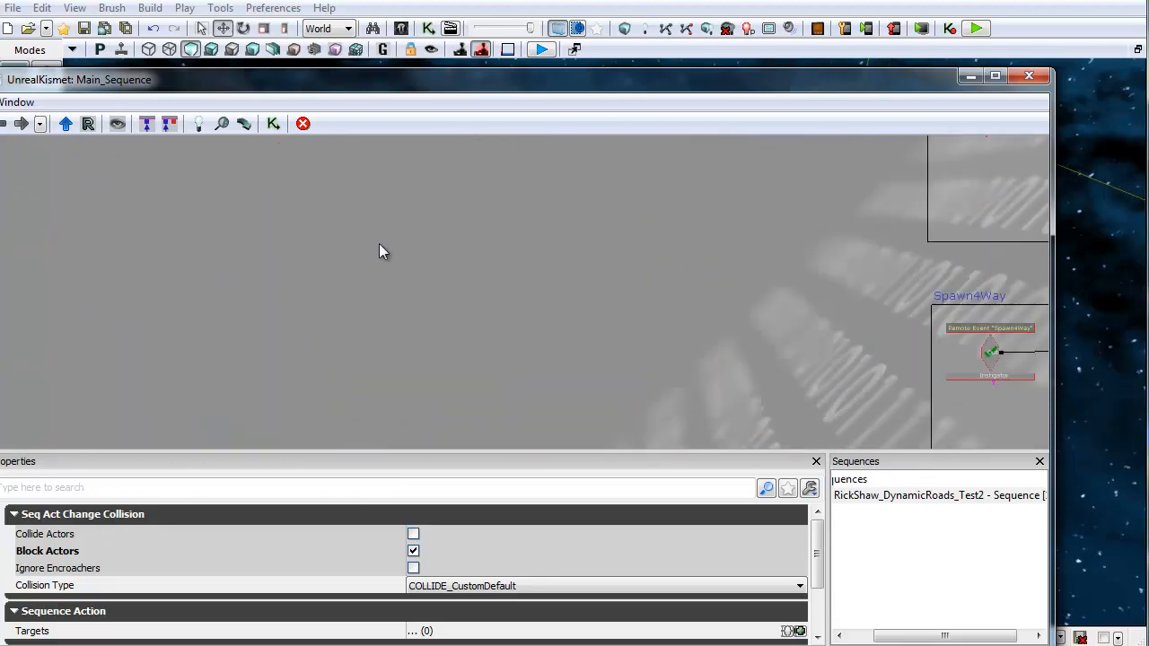
drag(729, 259, 251, 199)
scroll(385, 329, down, 2)
scroll(455, 279, up, 3)
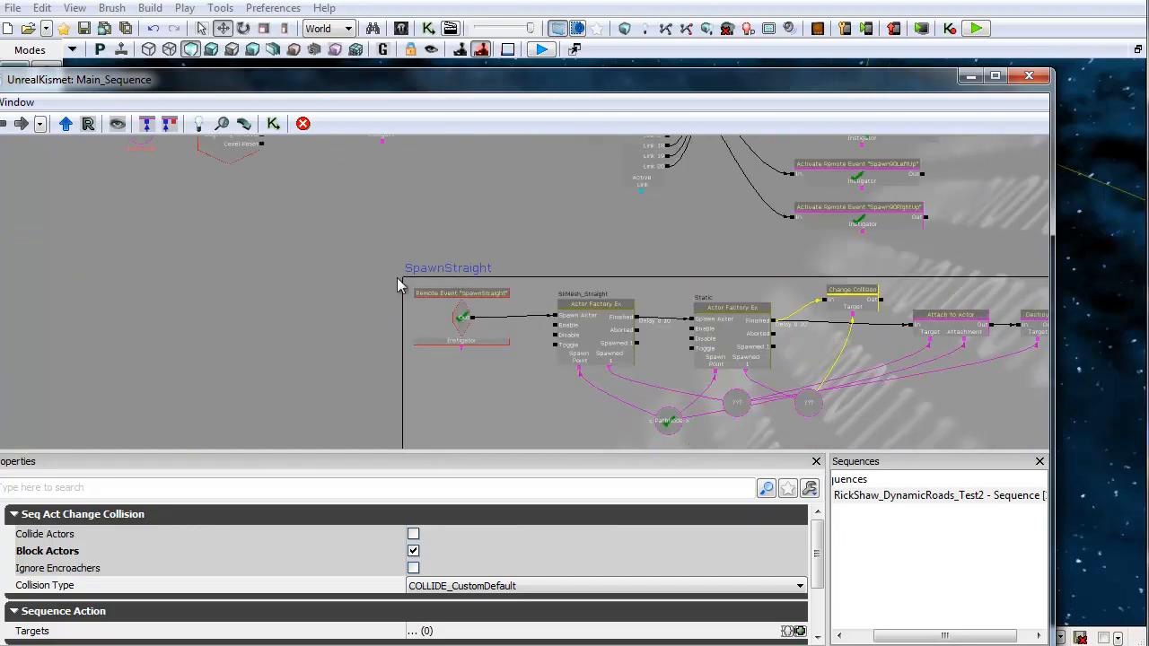
drag(397, 277, 532, 225)
right_click(308, 171)
mouse_move(400, 189)
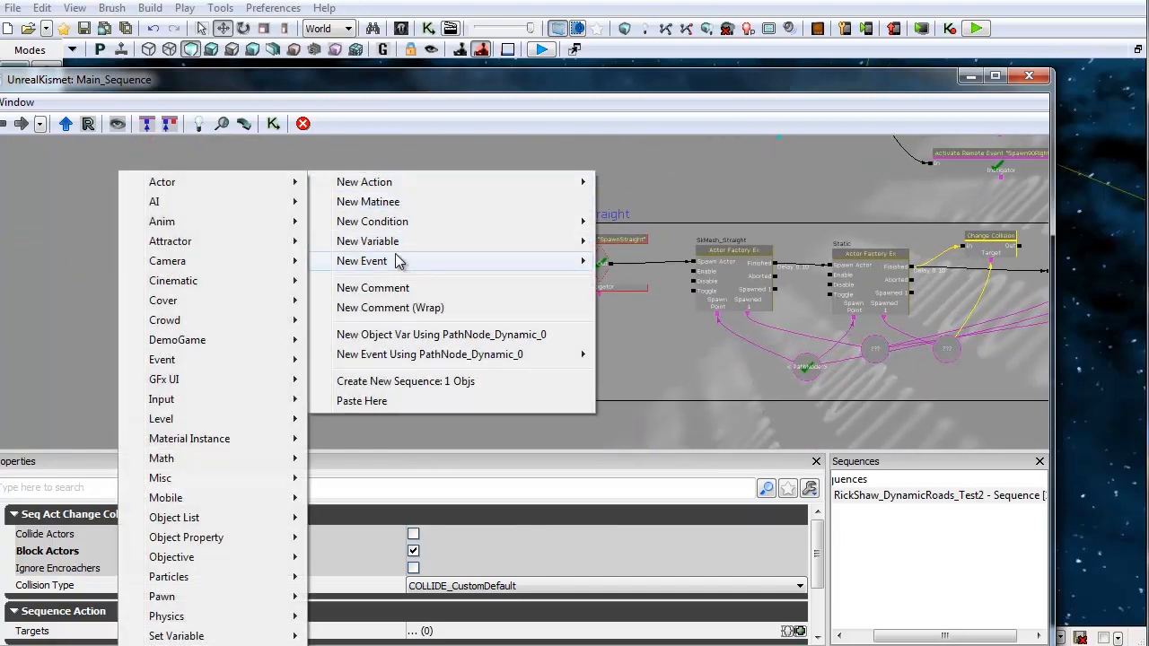
mouse_move(386, 241)
mouse_move(127, 360)
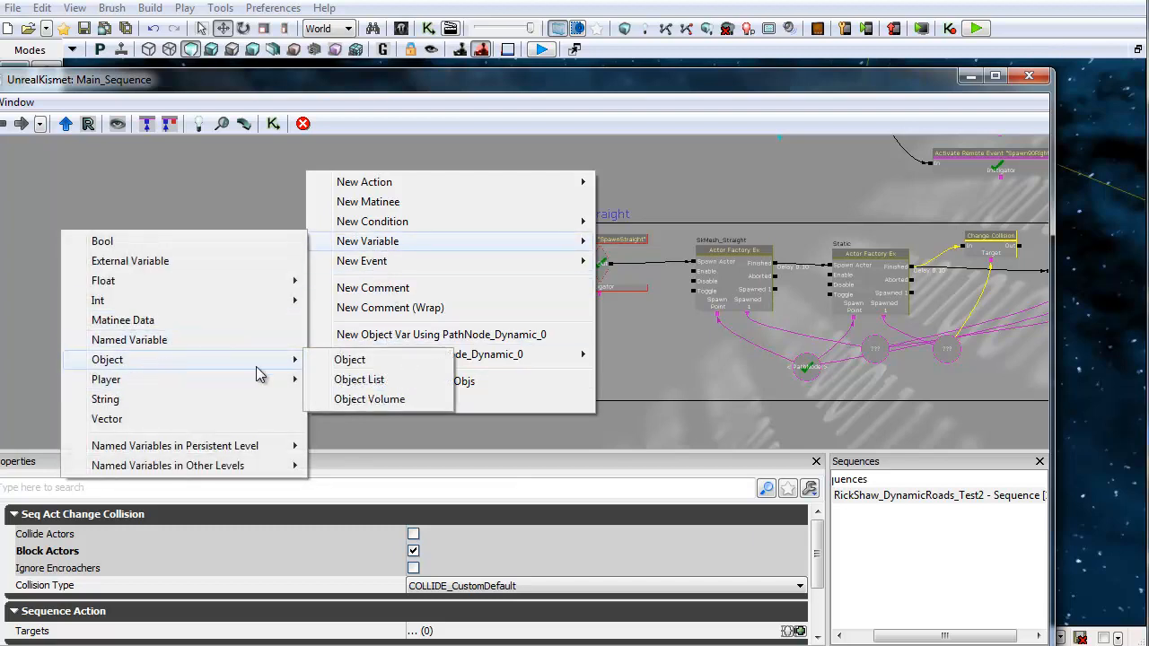
click(377, 379)
Step: Add an Access ObjectList action next to the Object List variable
scroll(323, 220, up, 2)
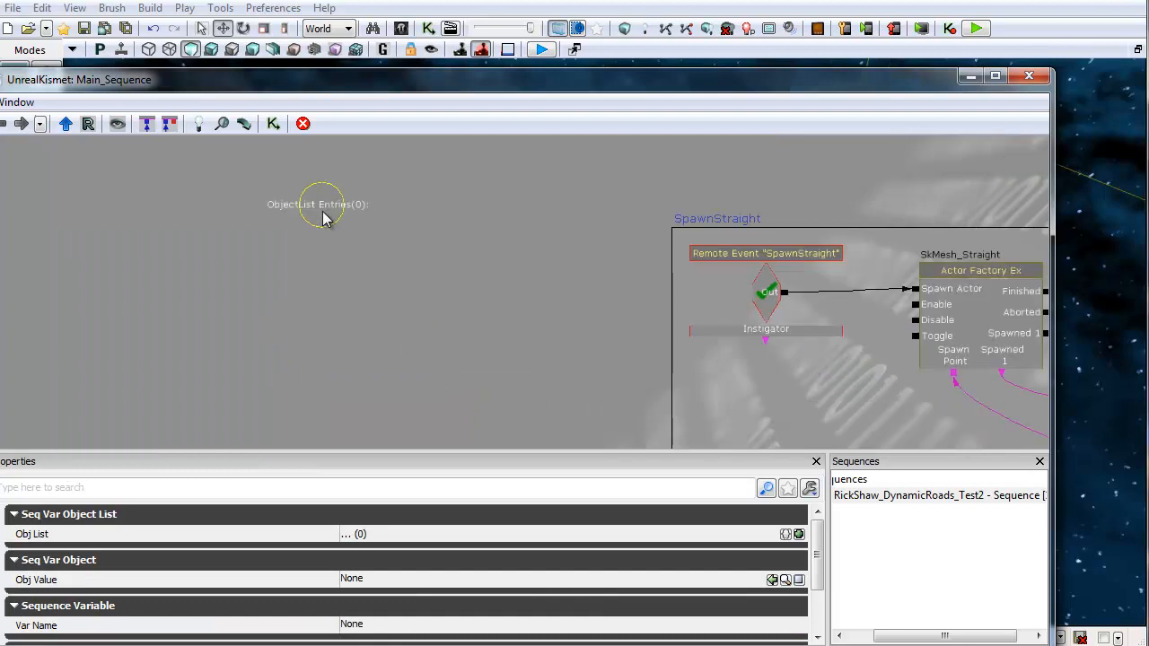
right_click(377, 170)
mouse_move(462, 162)
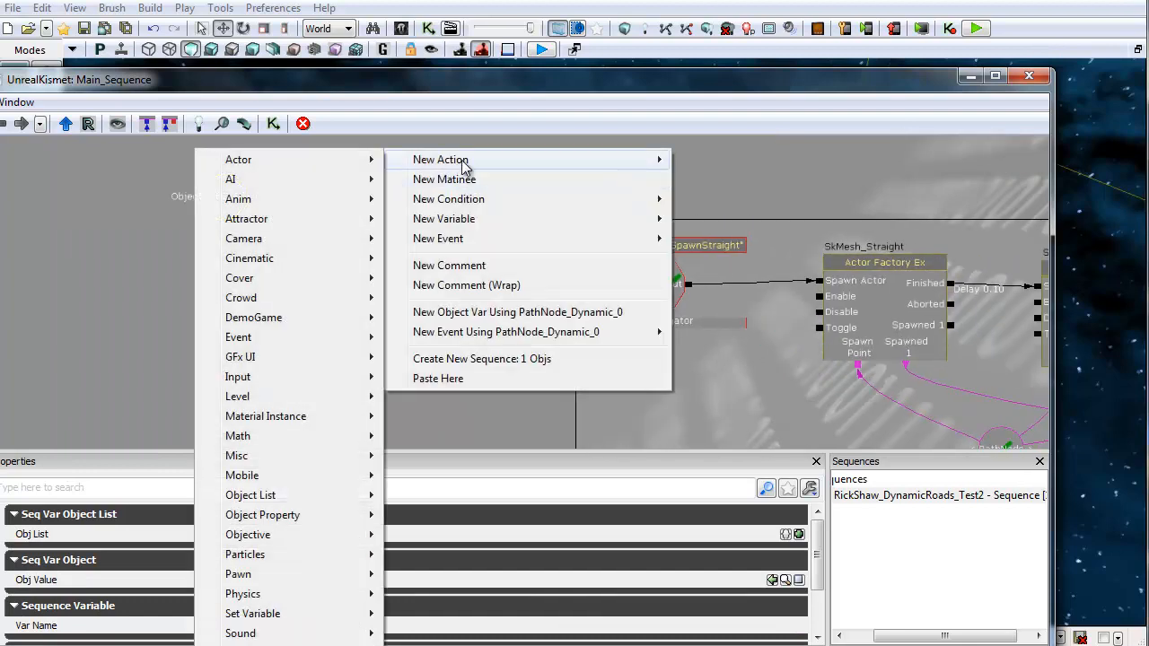
mouse_move(269, 496)
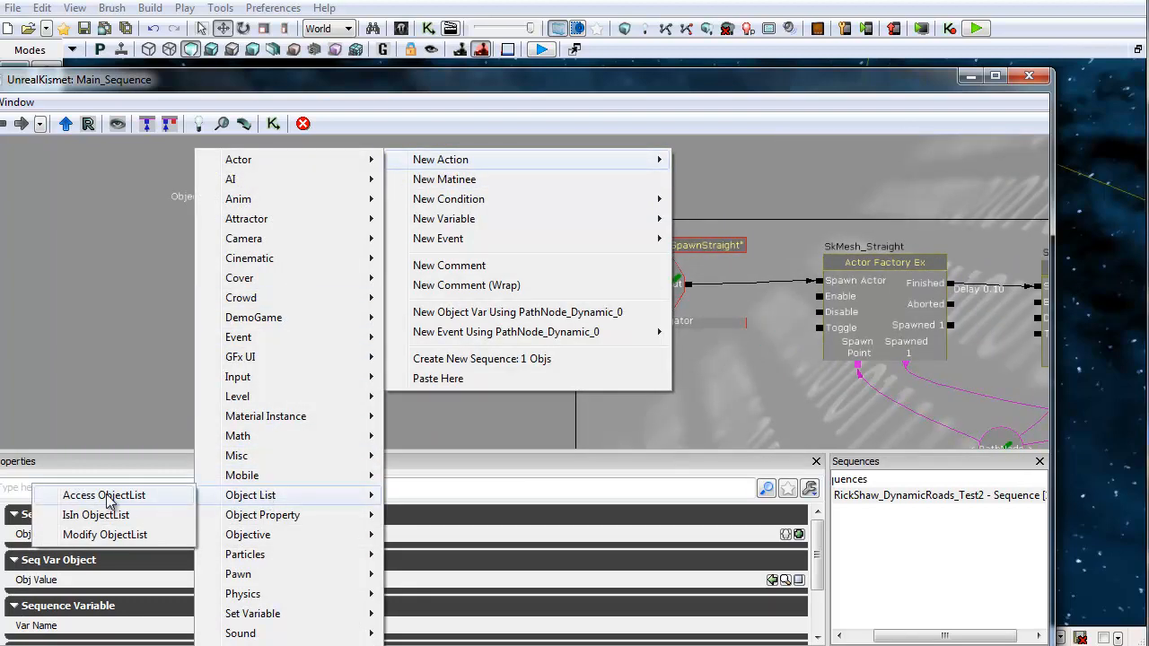
click(106, 499)
Step: Add a Modify ObjectList action beside the Access ObjectList node
ctrl+drag(431, 242, 318, 225)
right_click(457, 168)
mouse_move(520, 177)
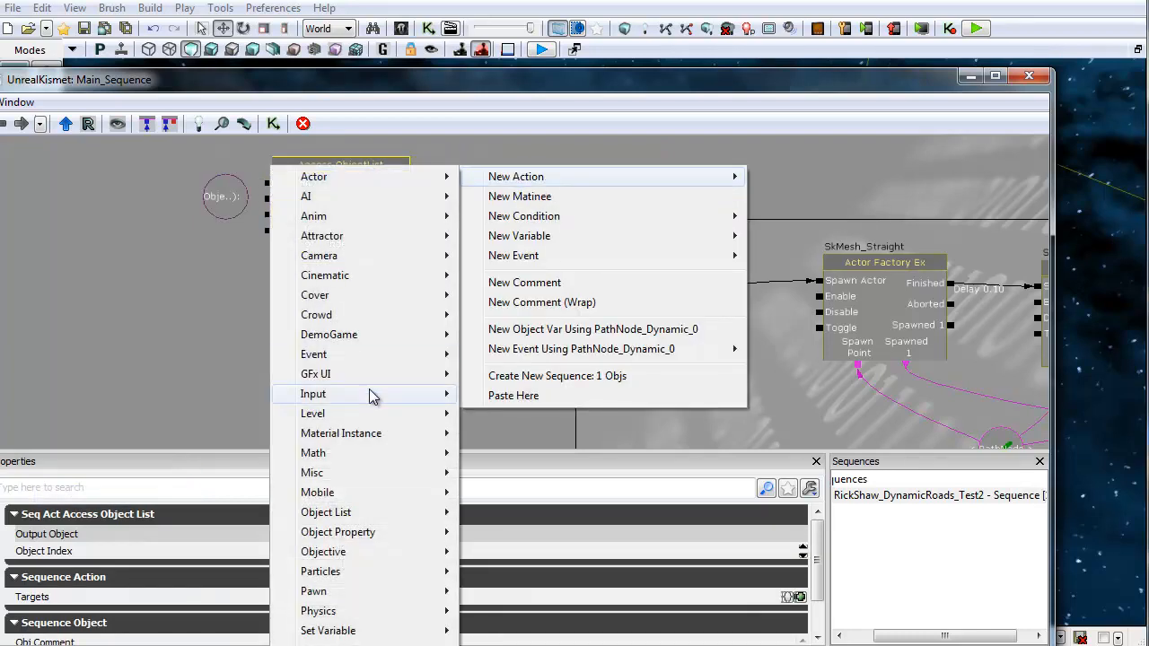
mouse_move(345, 519)
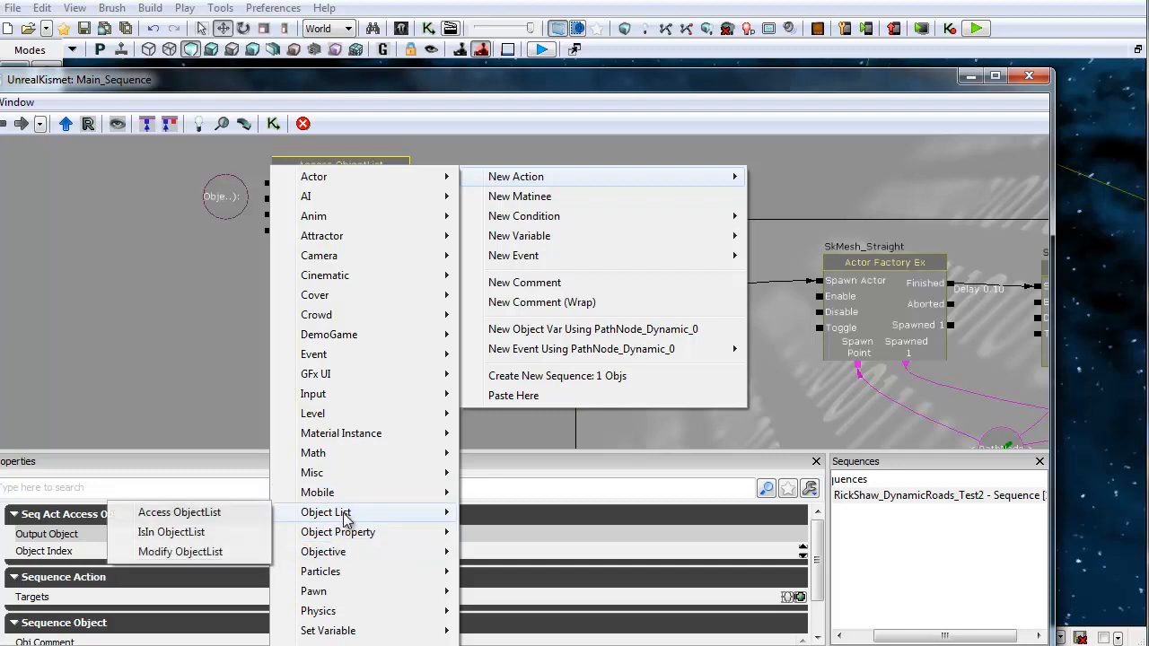
click(180, 551)
Step: Connect the SkMesh_Straight factory's Finished output to the Modify ObjectList's Add To List input
drag(520, 371, 338, 373)
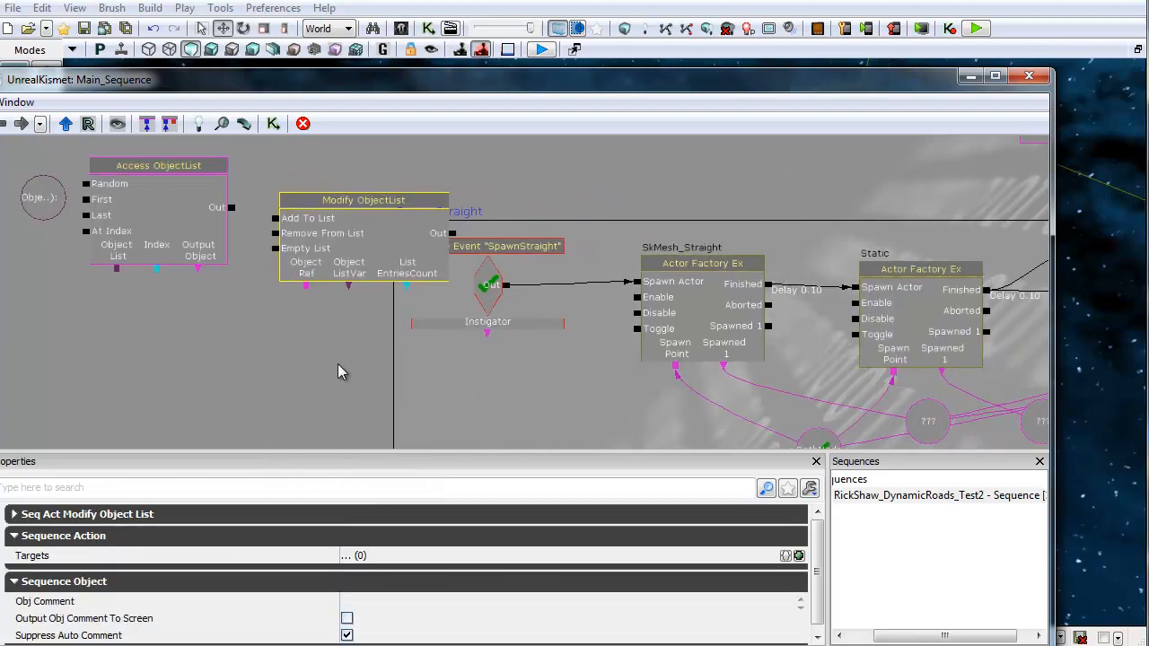
drag(566, 367, 433, 326)
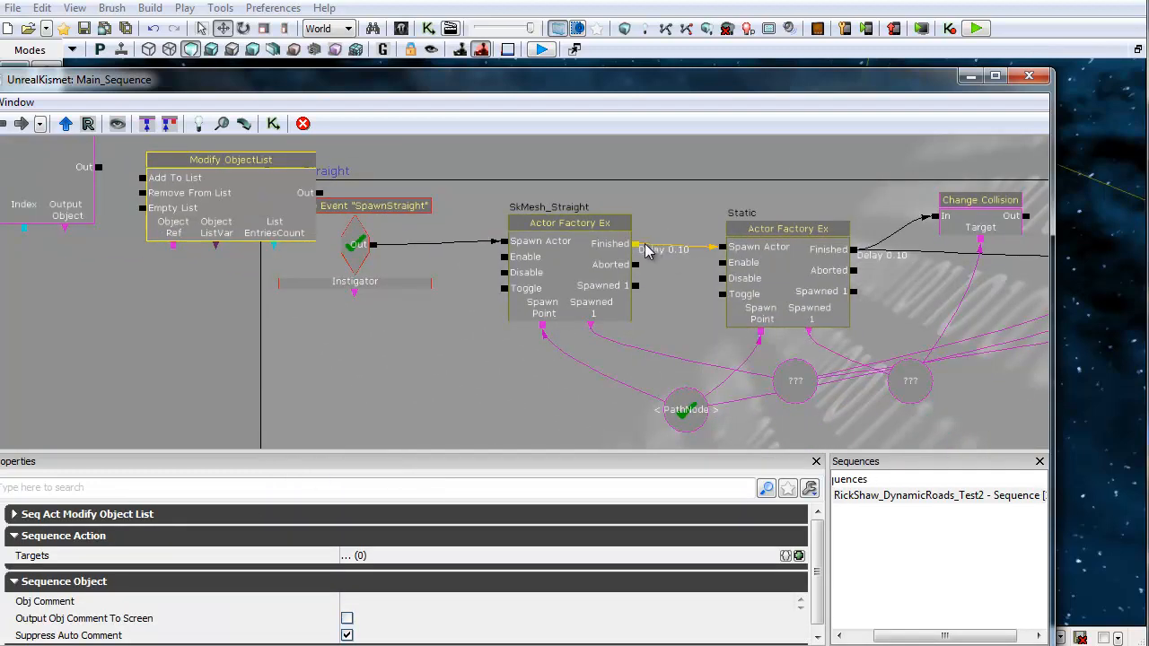
drag(636, 244, 142, 181)
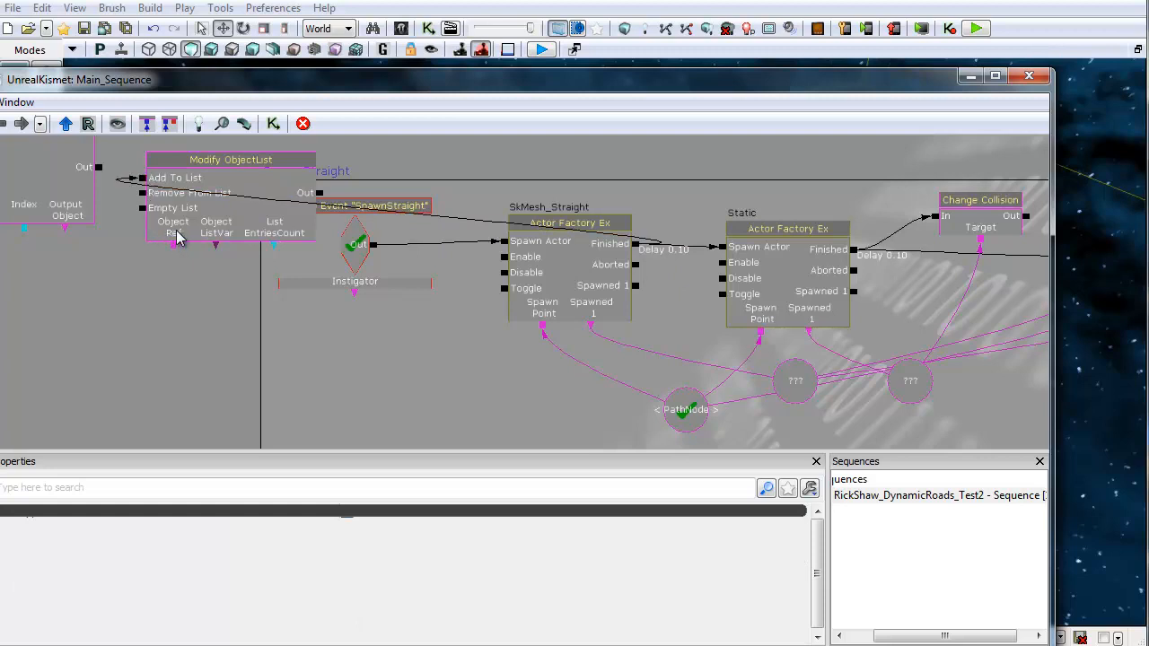
Step: Link the Modify ObjectList's Object ListVar to the Object List variable
drag(141, 297, 334, 336)
click(245, 242)
click(106, 212)
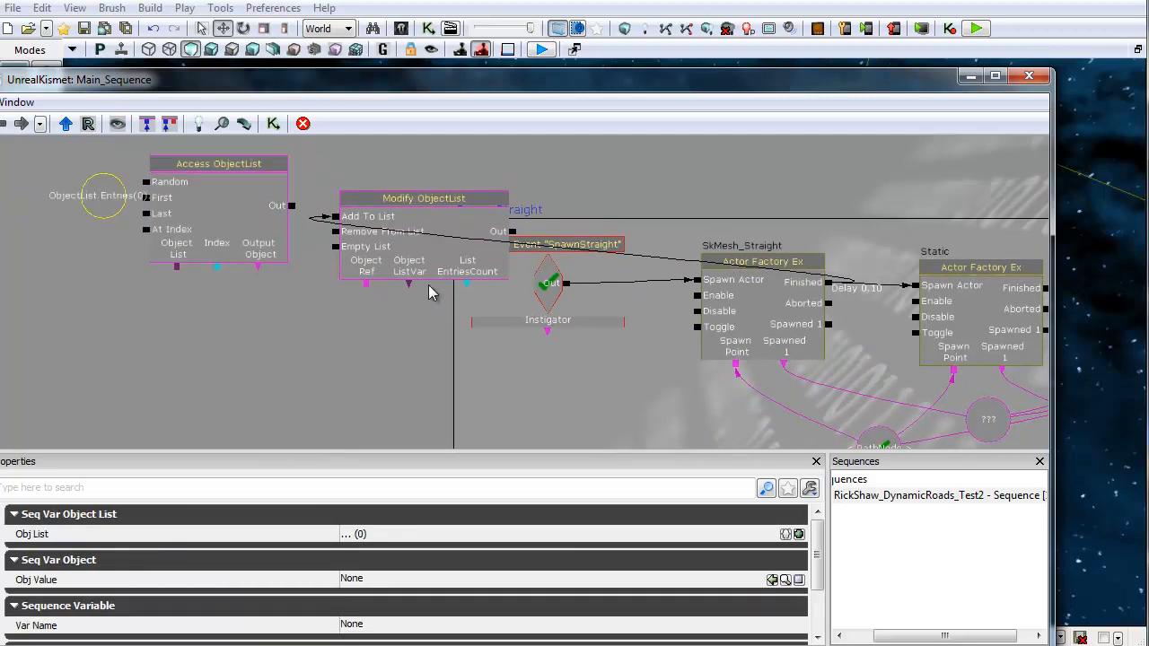
drag(408, 286, 116, 213)
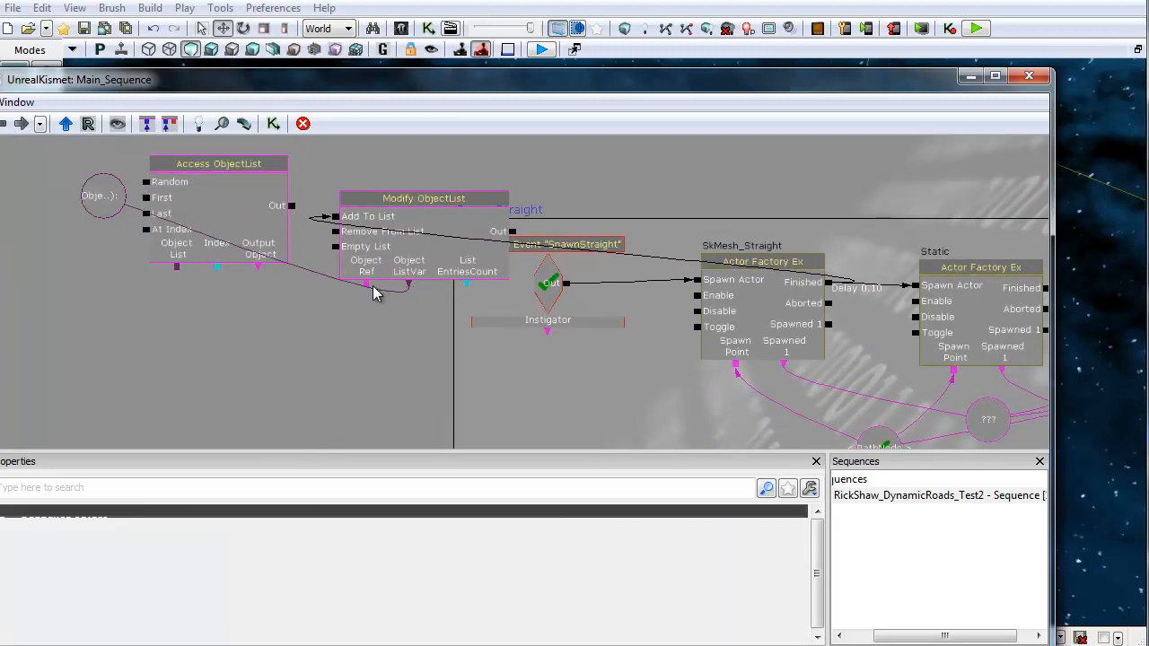
Step: Connect the Modify ObjectList's Object Ref input to the spawned road mesh variable
drag(366, 284, 833, 314)
scroll(531, 355, down, 4)
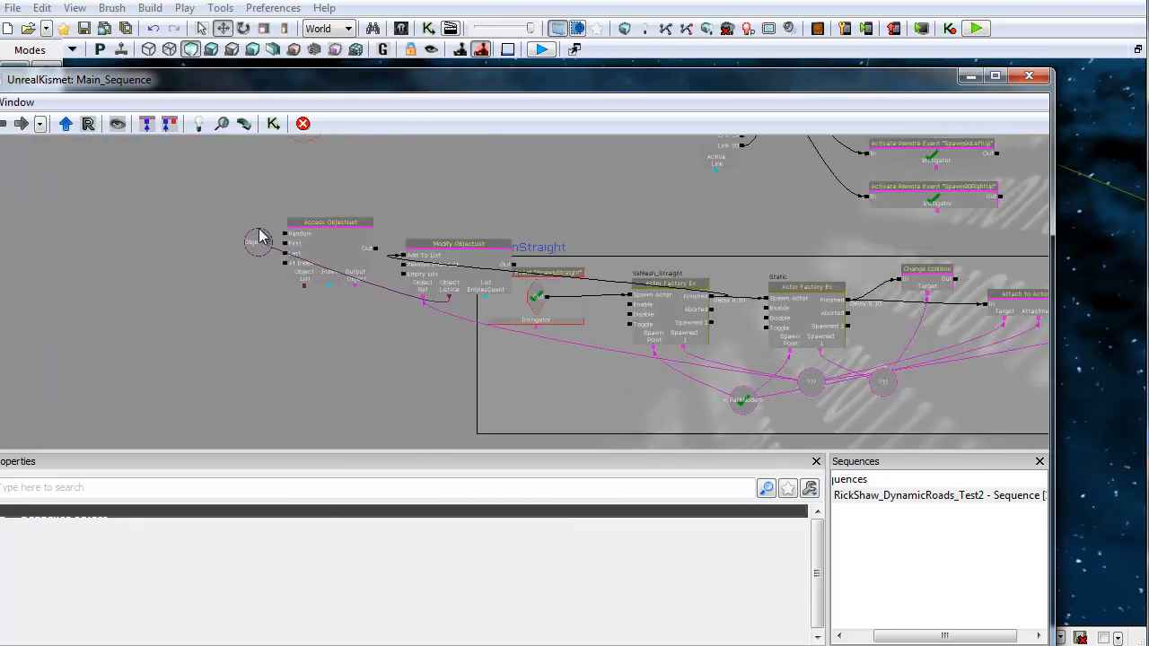
click(357, 281)
scroll(474, 268, up, 4)
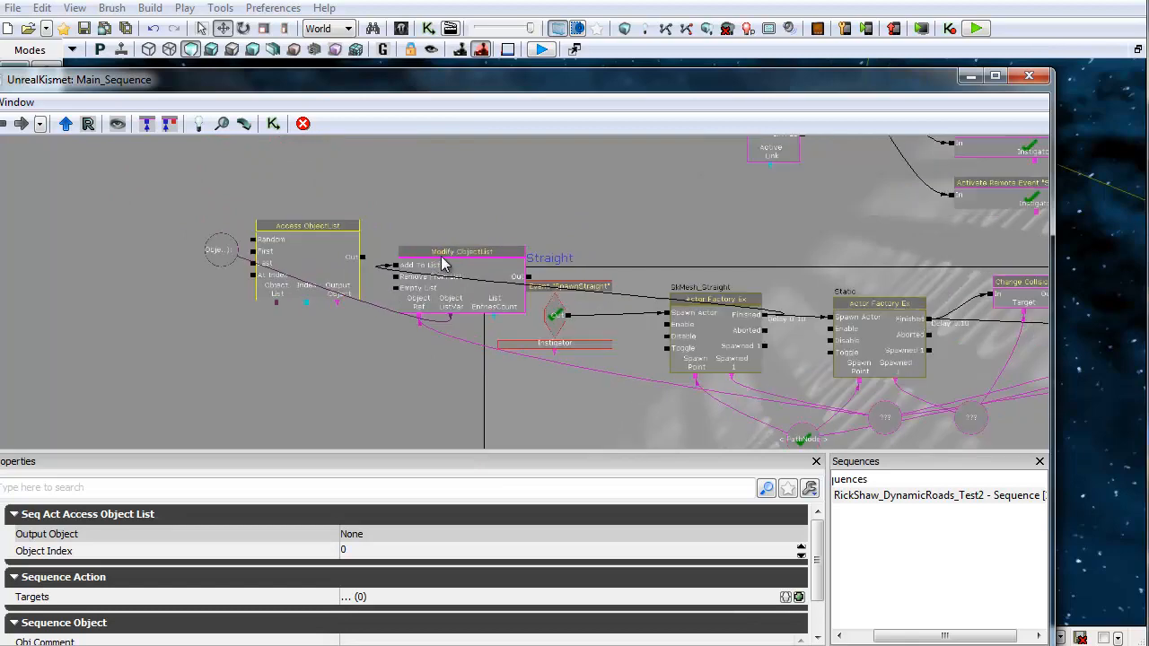
Step: Examine the Static factory's Change Collision, Attach to Actor and Destroy chain
drag(336, 254, 107, 162)
drag(593, 193, 296, 177)
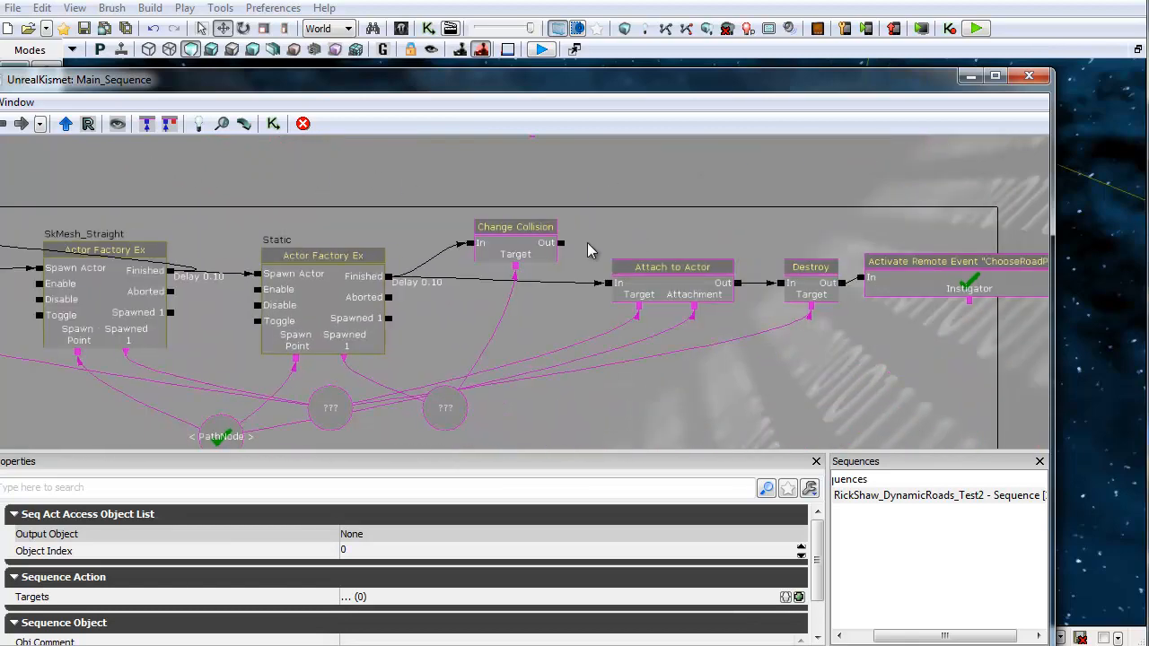
drag(612, 213, 494, 182)
click(690, 249)
drag(574, 368, 725, 336)
scroll(736, 305, down, 2)
scroll(743, 332, up, 1)
scroll(743, 331, up, 1)
drag(412, 315, 602, 333)
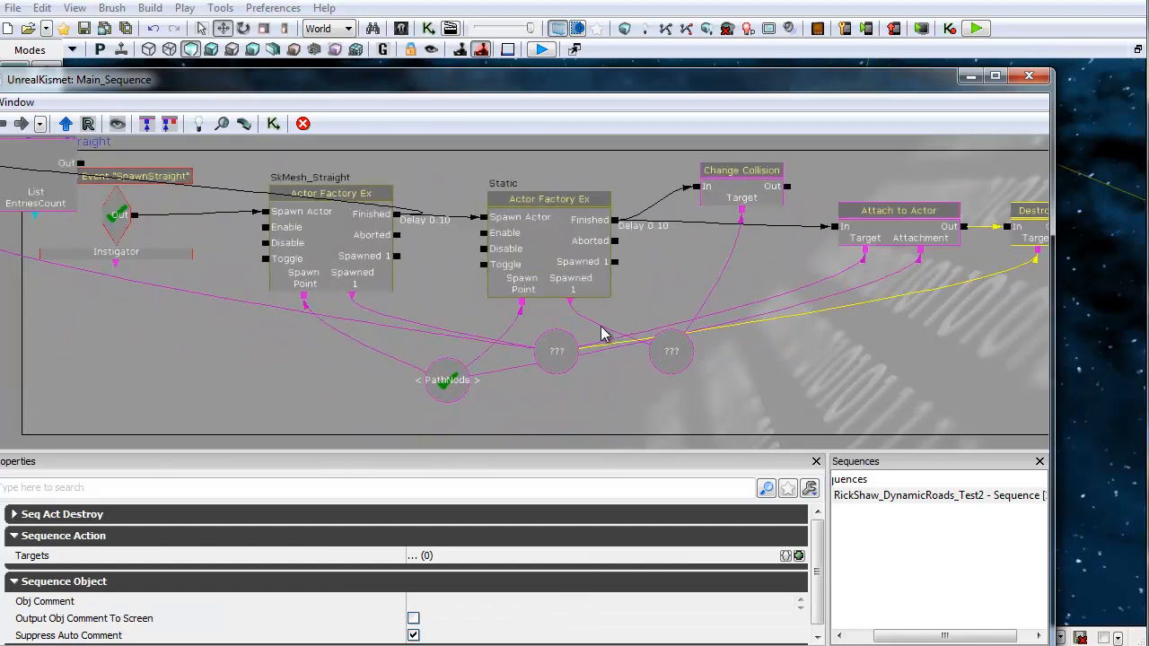
scroll(602, 331, down, 4)
drag(356, 185, 392, 366)
scroll(505, 274, up, 2)
scroll(506, 274, up, 2)
drag(499, 222, 413, 206)
scroll(440, 281, down, 4)
drag(395, 303, 623, 162)
scroll(404, 299, up, 4)
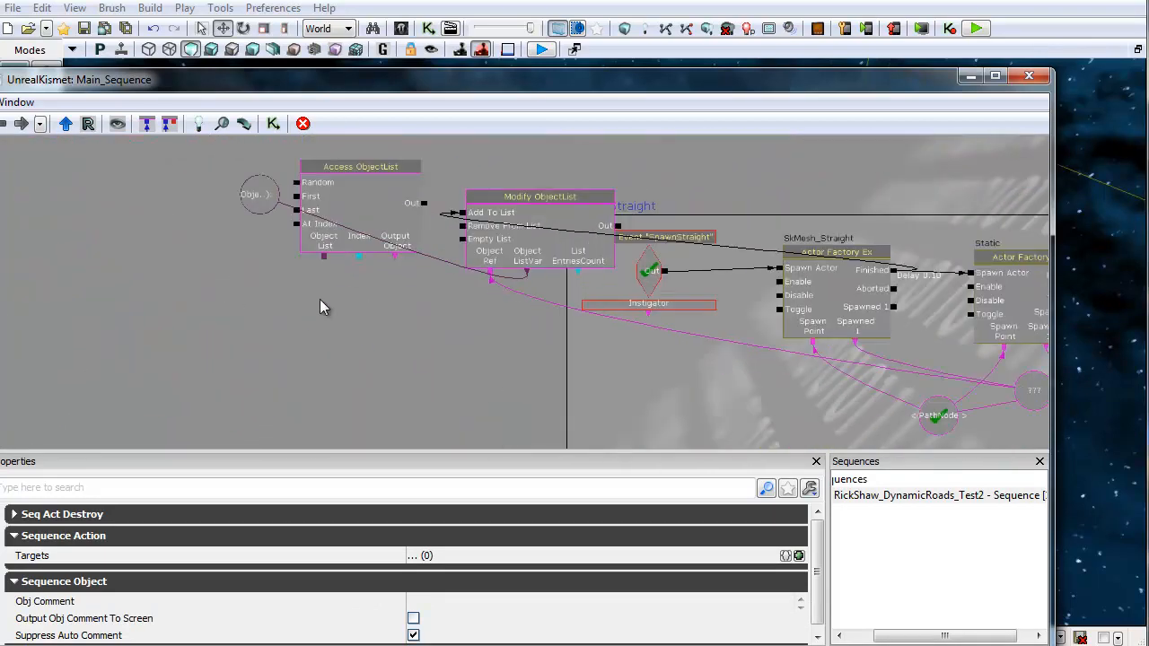
Step: Survey the sequence around the Access ObjectList, the Level Loaded event and the RoadAmount comparison
drag(283, 295, 359, 347)
scroll(359, 347, up, 2)
drag(444, 210, 321, 314)
drag(448, 379, 527, 290)
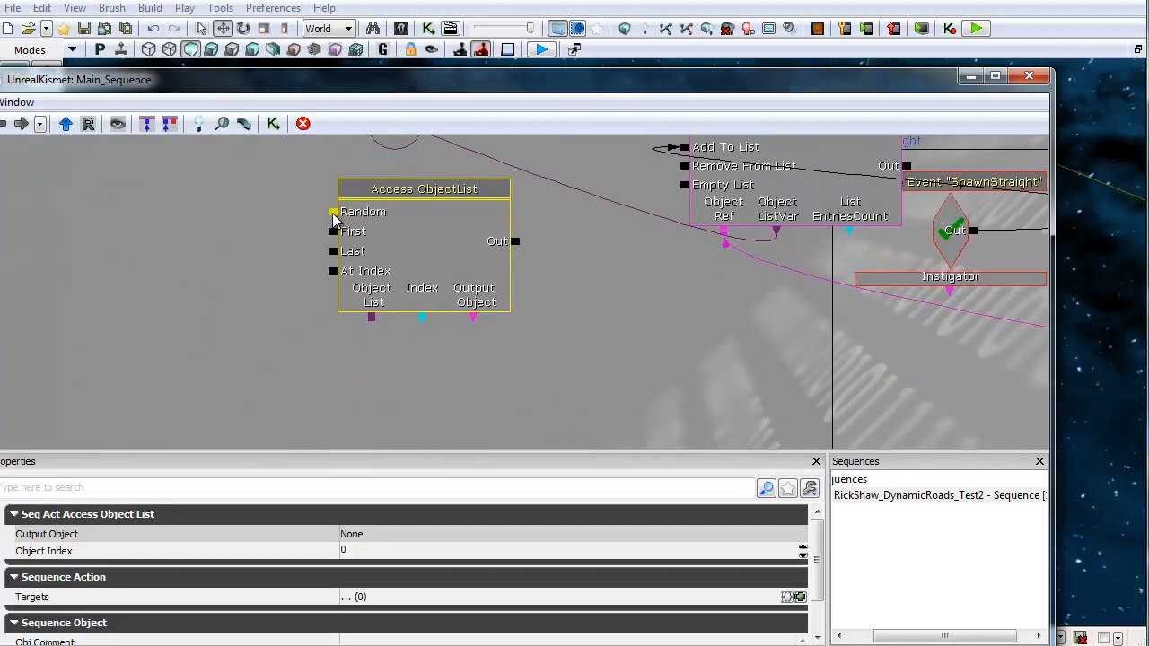
drag(322, 329, 372, 275)
scroll(691, 272, down, 3)
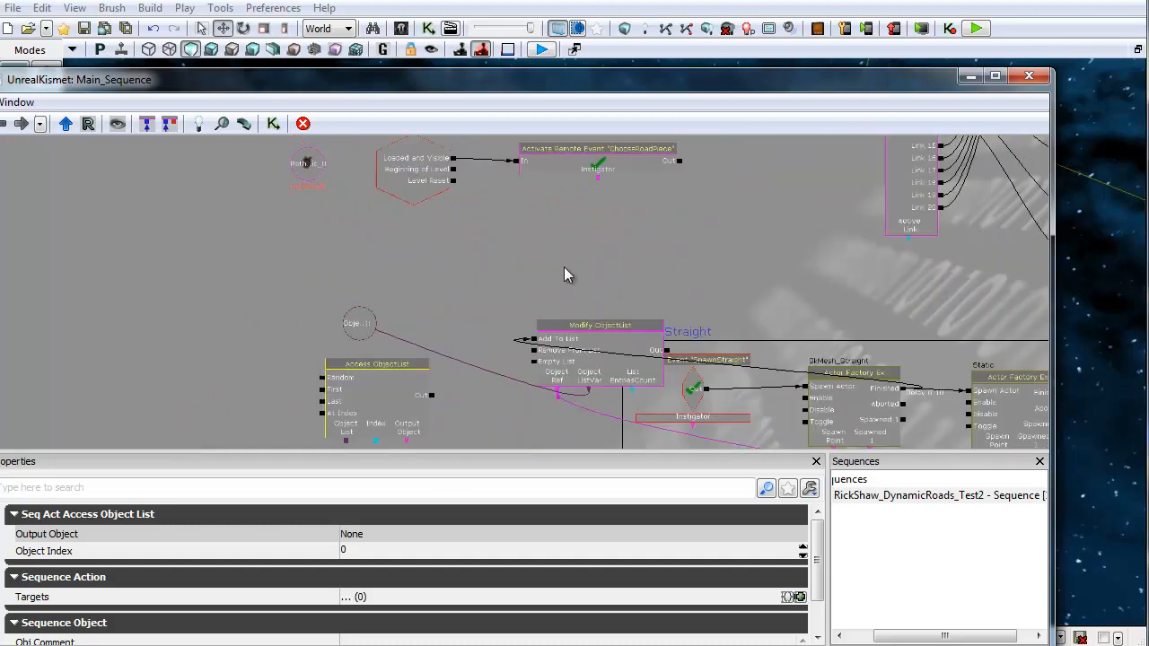
drag(464, 208, 446, 384)
click(700, 239)
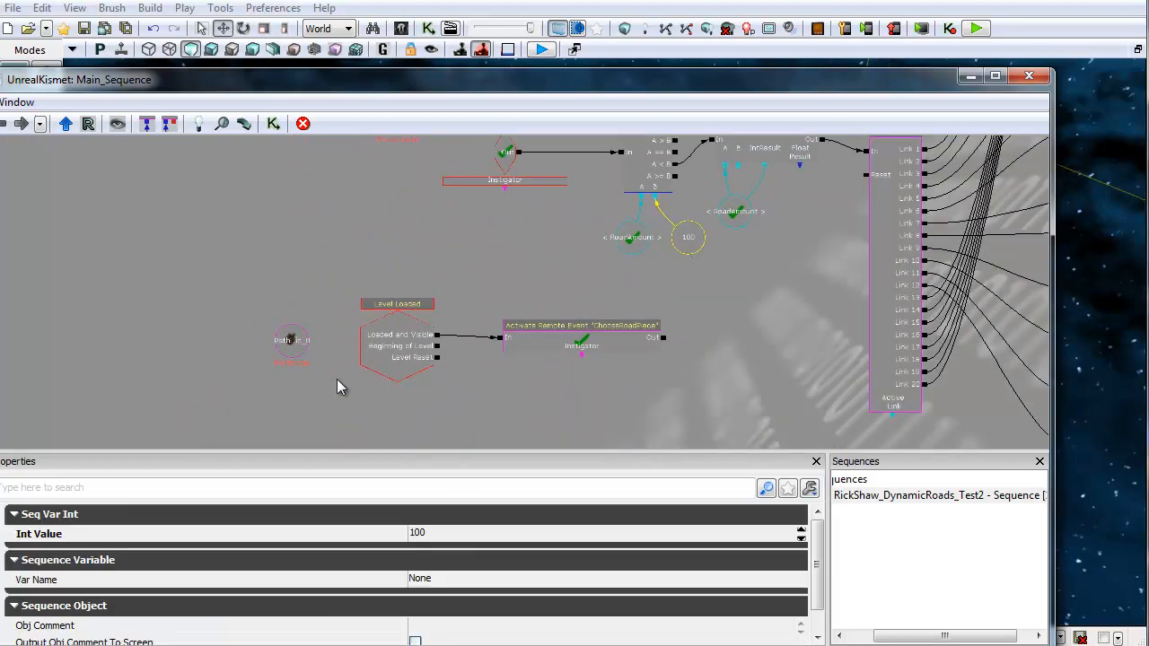
drag(336, 379, 475, 135)
scroll(416, 308, up, 3)
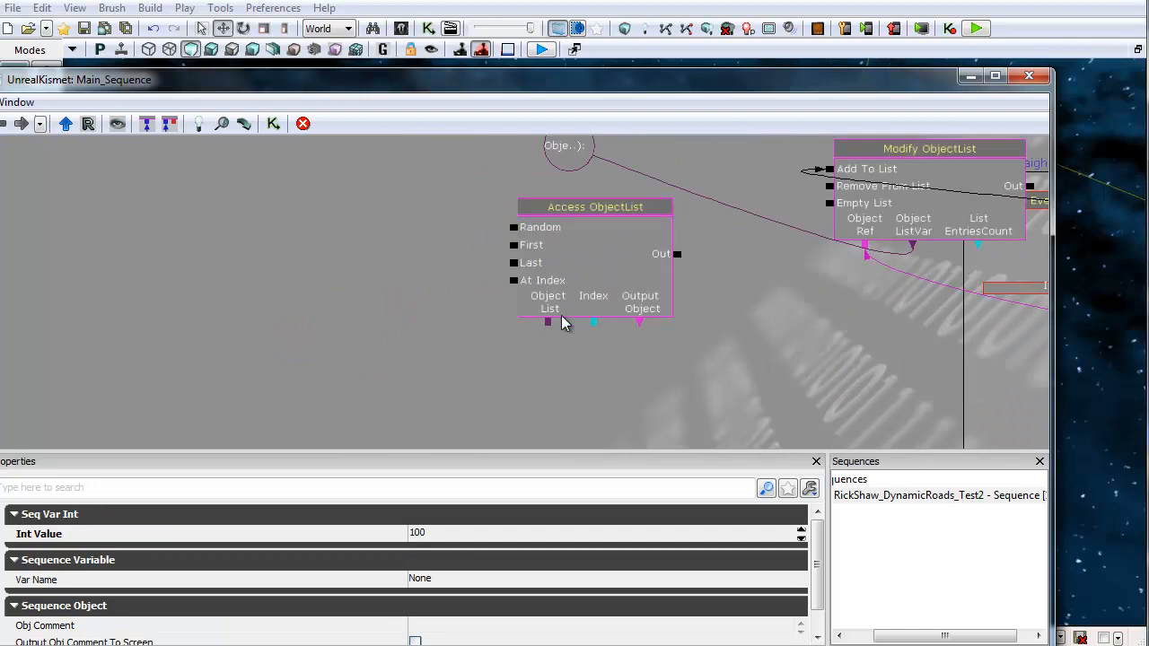
Step: Move the Object List variable below and link the Access ObjectList's Object List input to it
click(596, 329)
drag(672, 410, 485, 381)
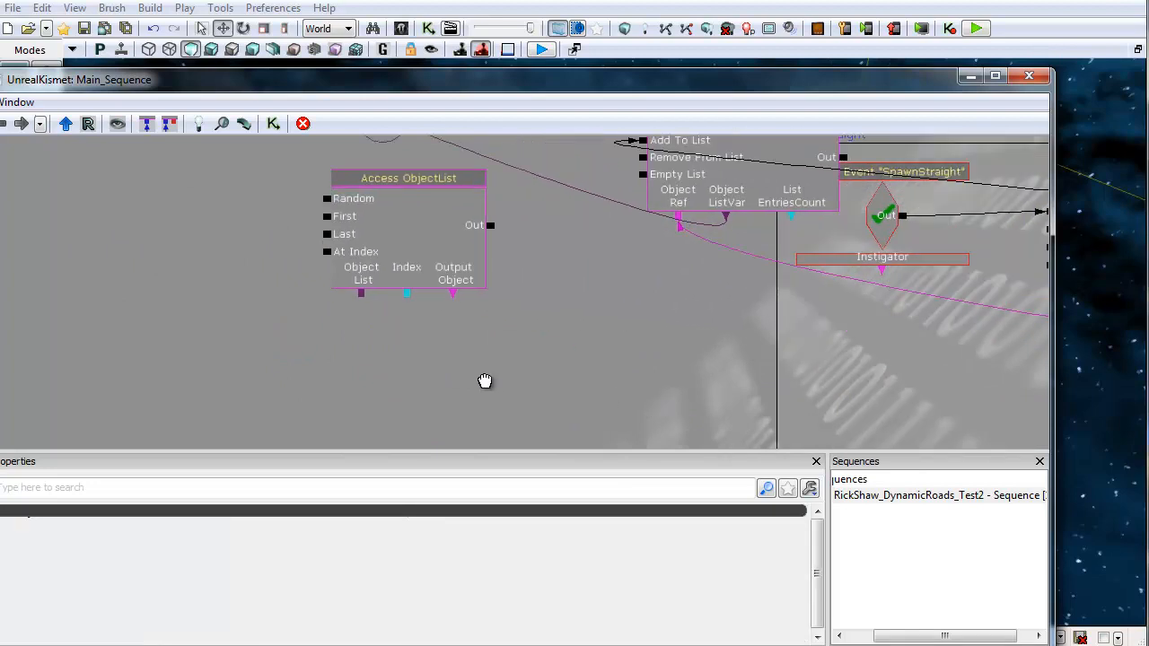
drag(529, 301, 533, 367)
click(384, 198)
ctrl+drag(384, 197, 566, 419)
drag(364, 384, 569, 431)
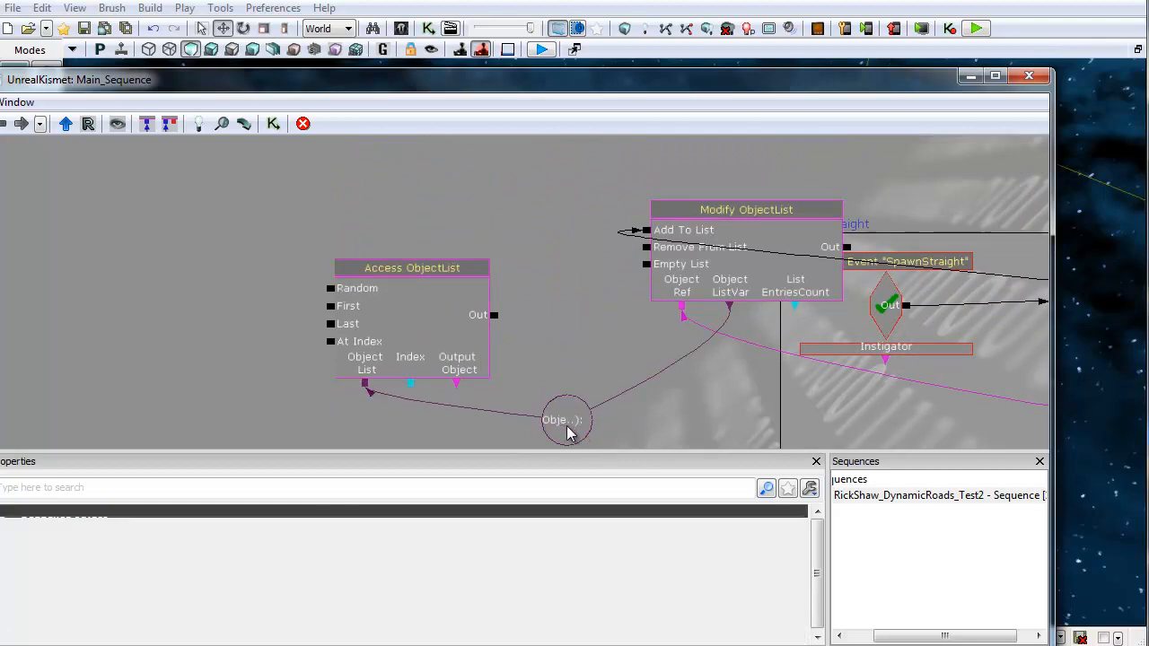
Step: Create a new object variable on the Access ObjectList's Output Object
right_click(458, 382)
click(547, 370)
ctrl+drag(457, 423, 529, 382)
Step: Add a Destroy action after the Access ObjectList, targeting its output object variable
right_click(531, 238)
mouse_move(588, 246)
mouse_move(388, 246)
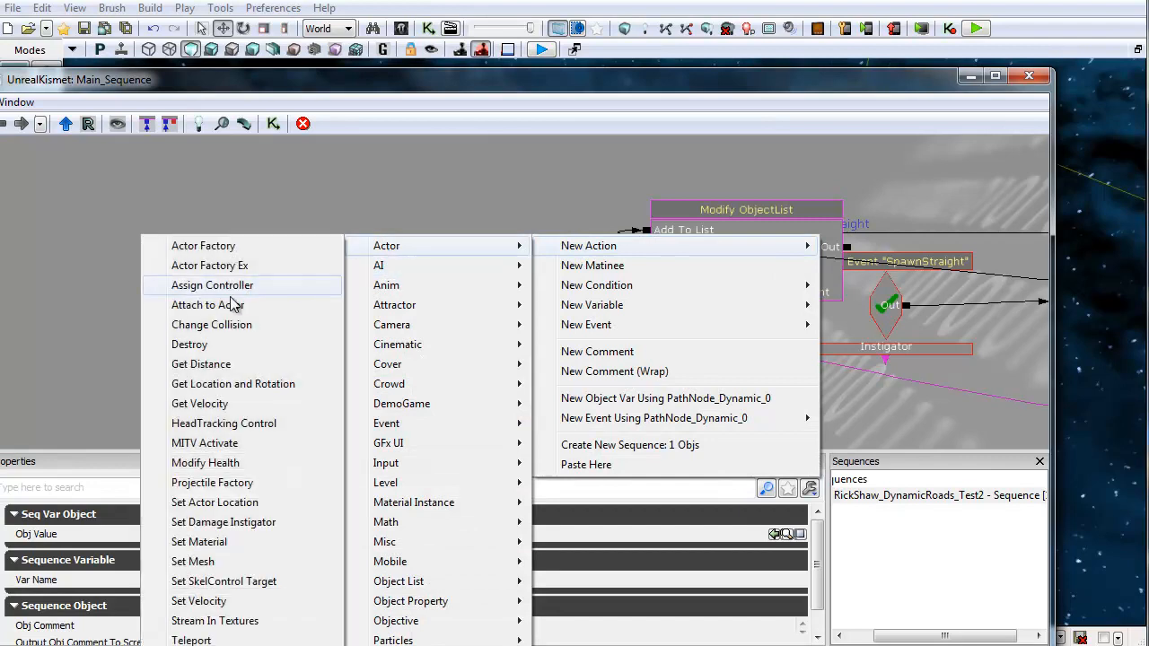
click(206, 345)
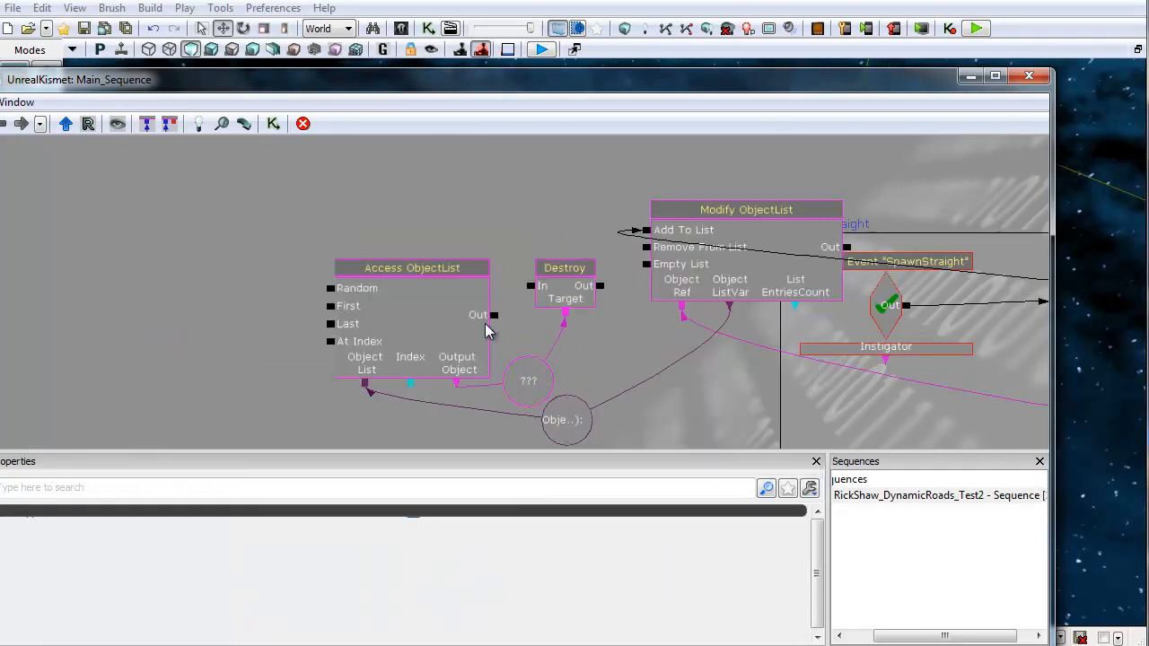
drag(534, 289, 533, 287)
drag(118, 327, 276, 307)
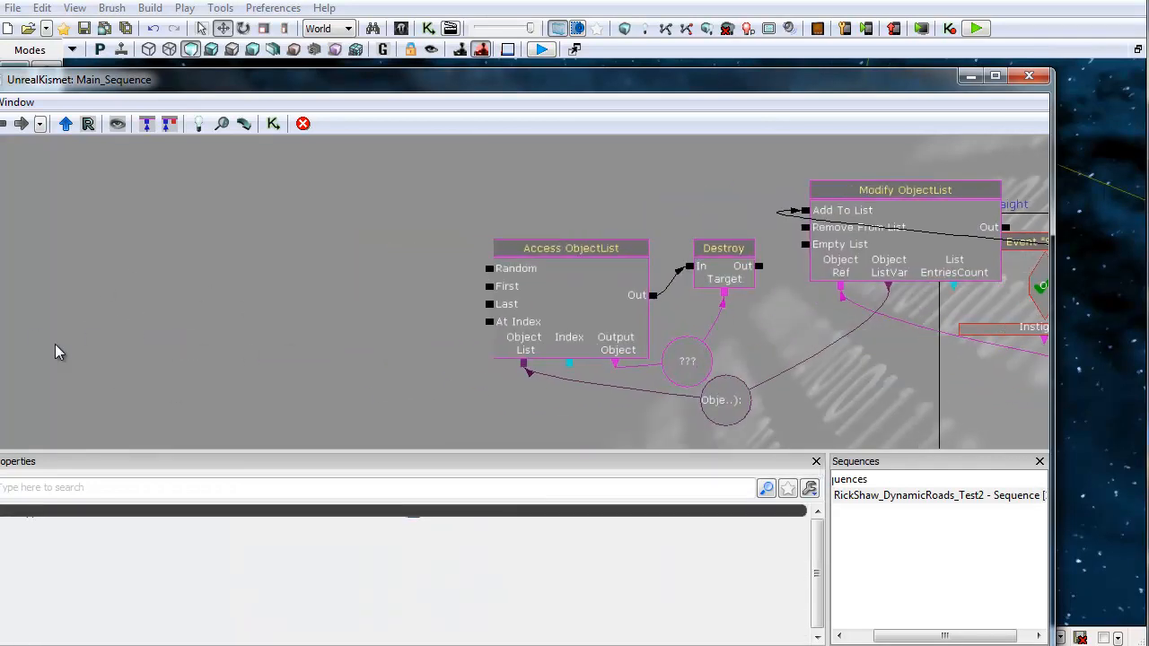
Step: Copy the RoadAmount Compare Int and Add Int network with its variables and paste a duplicate
drag(462, 236, 368, 379)
scroll(674, 249, down, 3)
drag(674, 248, 572, 311)
scroll(573, 311, up, 2)
drag(306, 304, 299, 332)
click(137, 203)
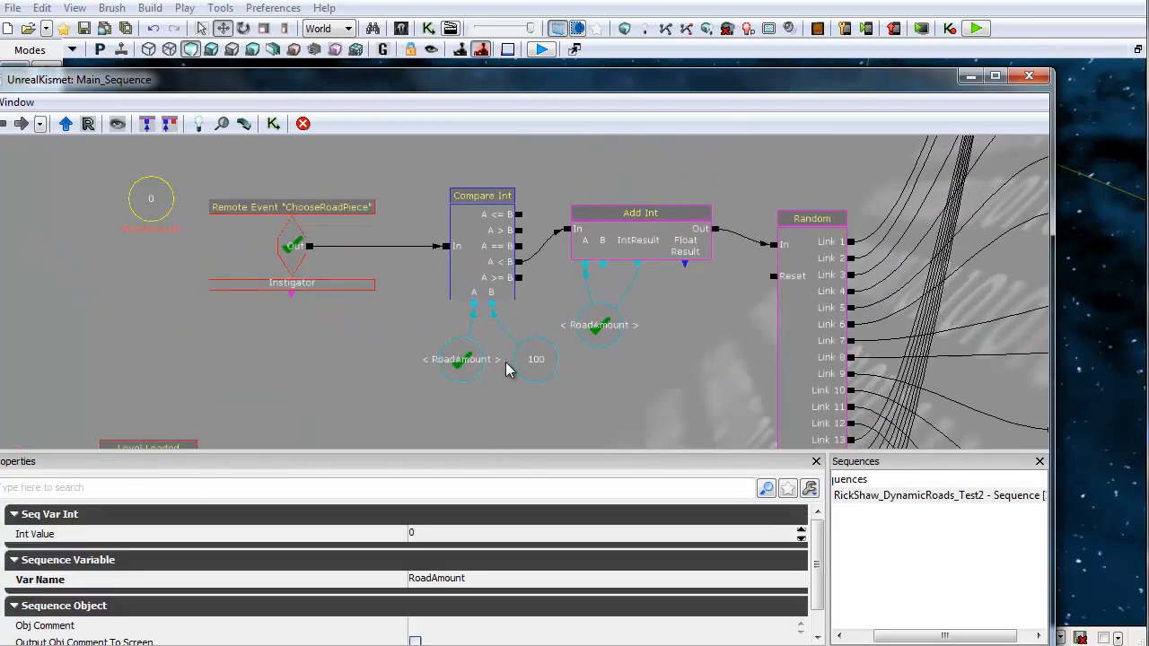
click(464, 361)
ctrl+click(547, 359)
ctrl+click(610, 321)
ctrl+click(619, 235)
ctrl+click(504, 262)
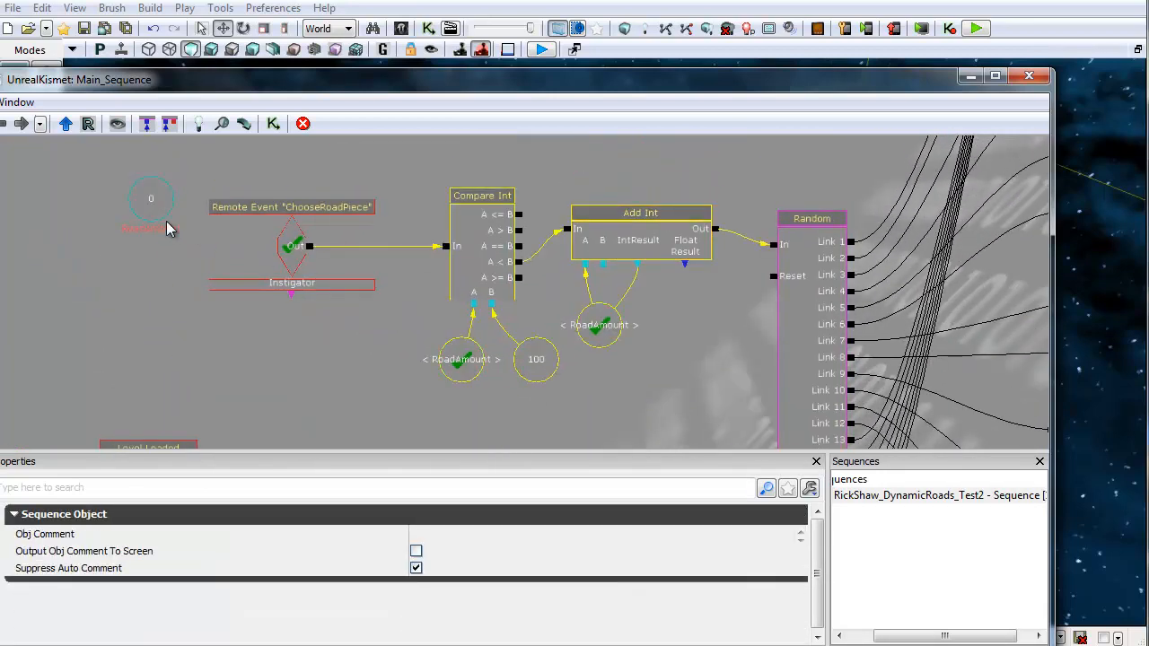
drag(242, 338, 349, 285)
key(ctrl+v)
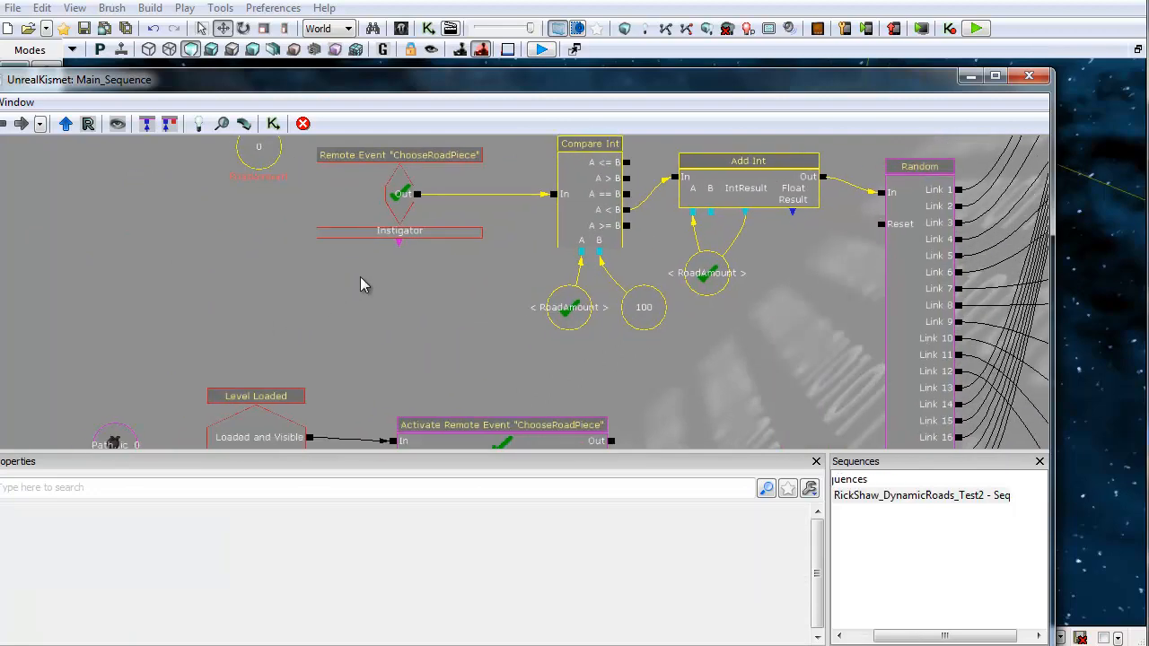
Step: Place the duplicated counter network before the Access ObjectList and wire Add Int's Out to its At Index input
drag(435, 330, 437, 138)
scroll(736, 251, down, 3)
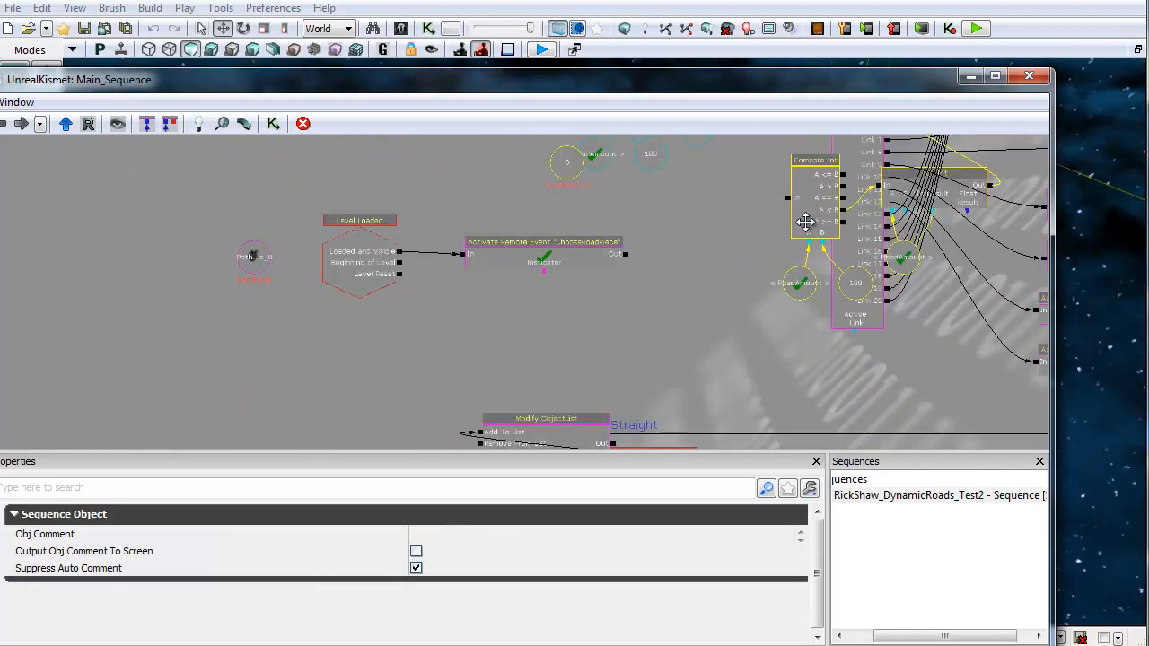
ctrl+drag(997, 190, 359, 353)
drag(400, 385, 564, 247)
ctrl+alt+drag(242, 179, 546, 303)
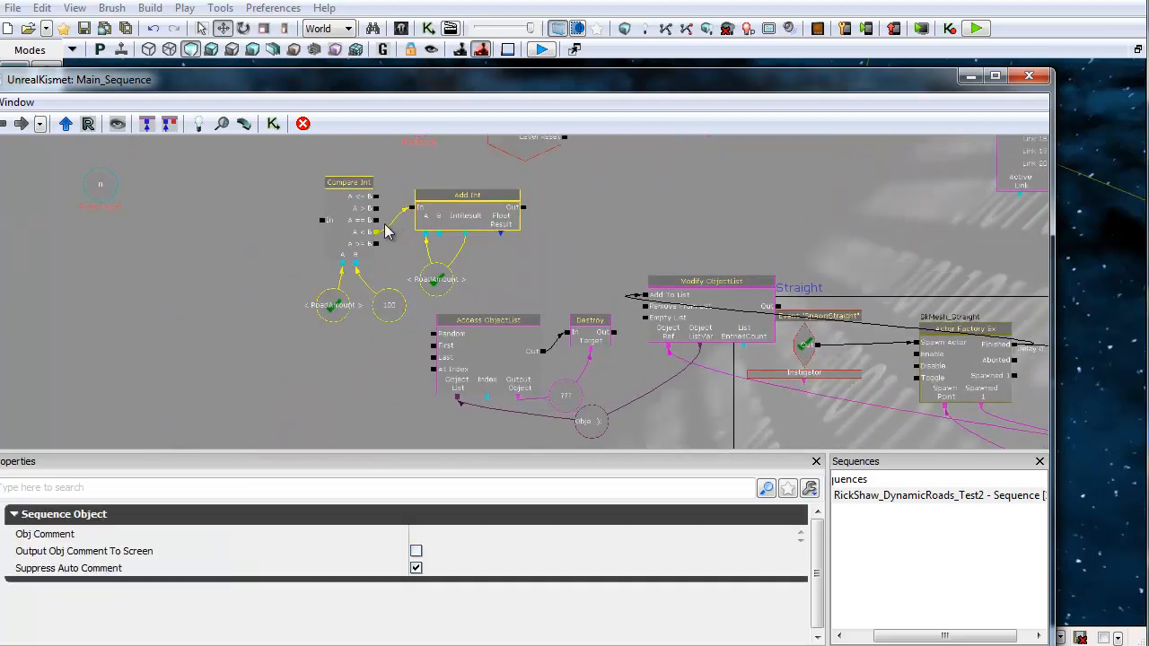
ctrl+drag(353, 230, 231, 351)
drag(169, 309, 255, 258)
scroll(255, 257, up, 3)
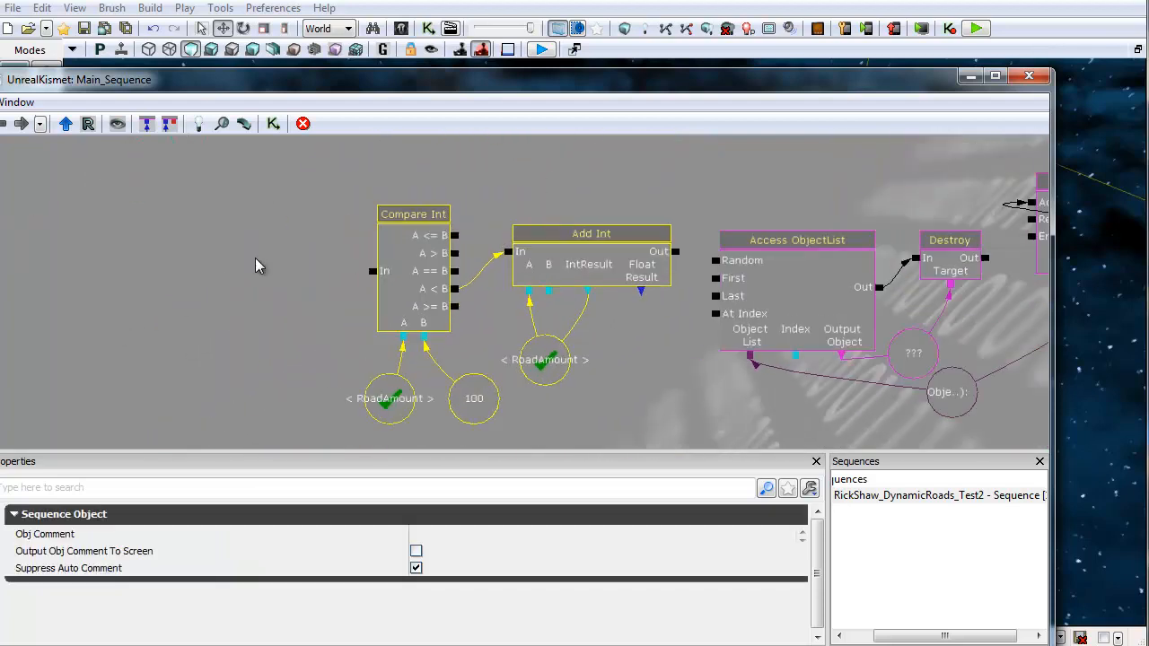
click(384, 413)
click(547, 362)
drag(591, 434, 384, 455)
drag(471, 271, 505, 336)
drag(432, 404, 355, 392)
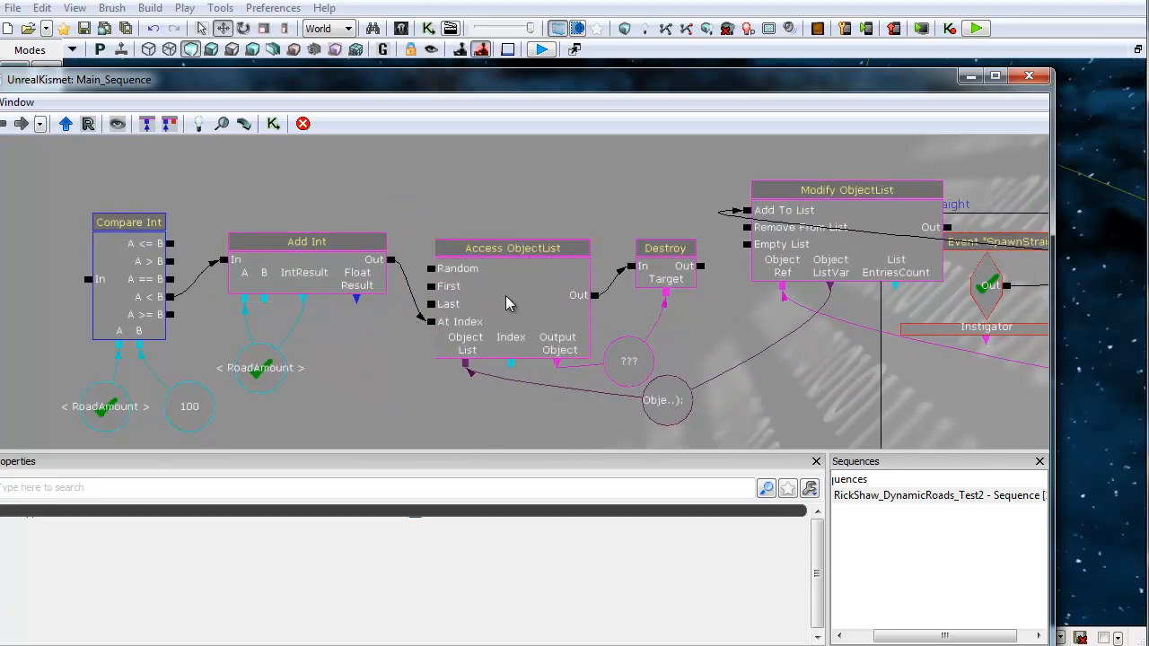
Step: Review the duplicated counter and the original ChooseRoadPiece counter variables
drag(753, 349, 817, 301)
click(260, 359)
drag(741, 360, 260, 325)
scroll(618, 351, down, 4)
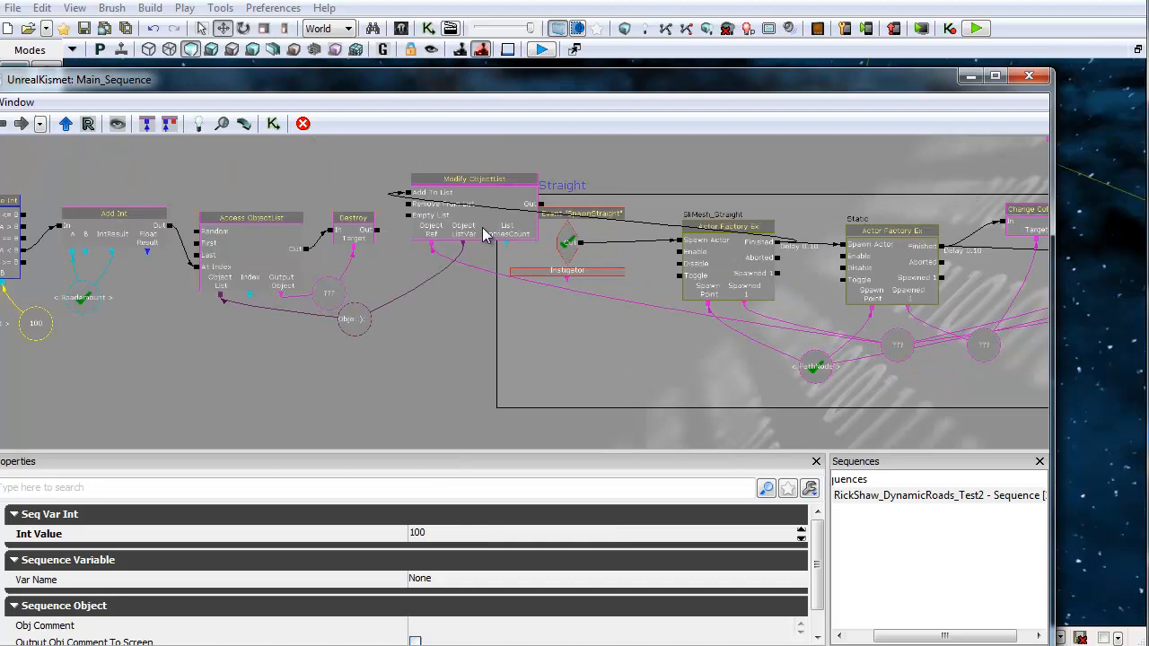
drag(351, 397, 574, 408)
scroll(275, 338, up, 4)
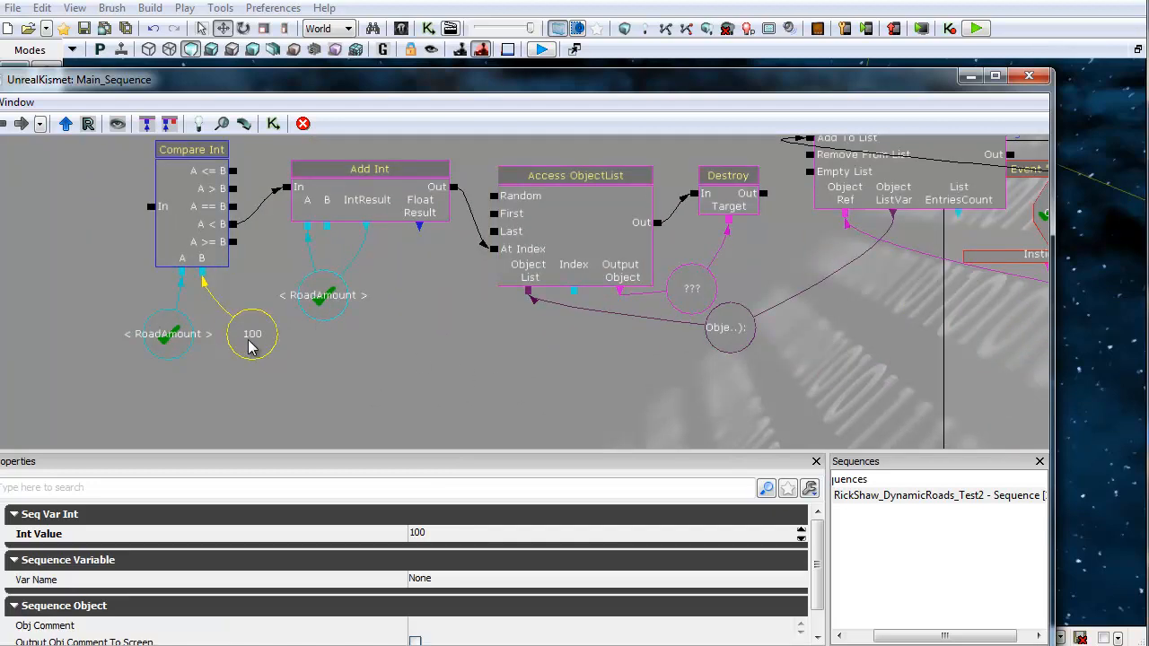
drag(453, 398, 177, 399)
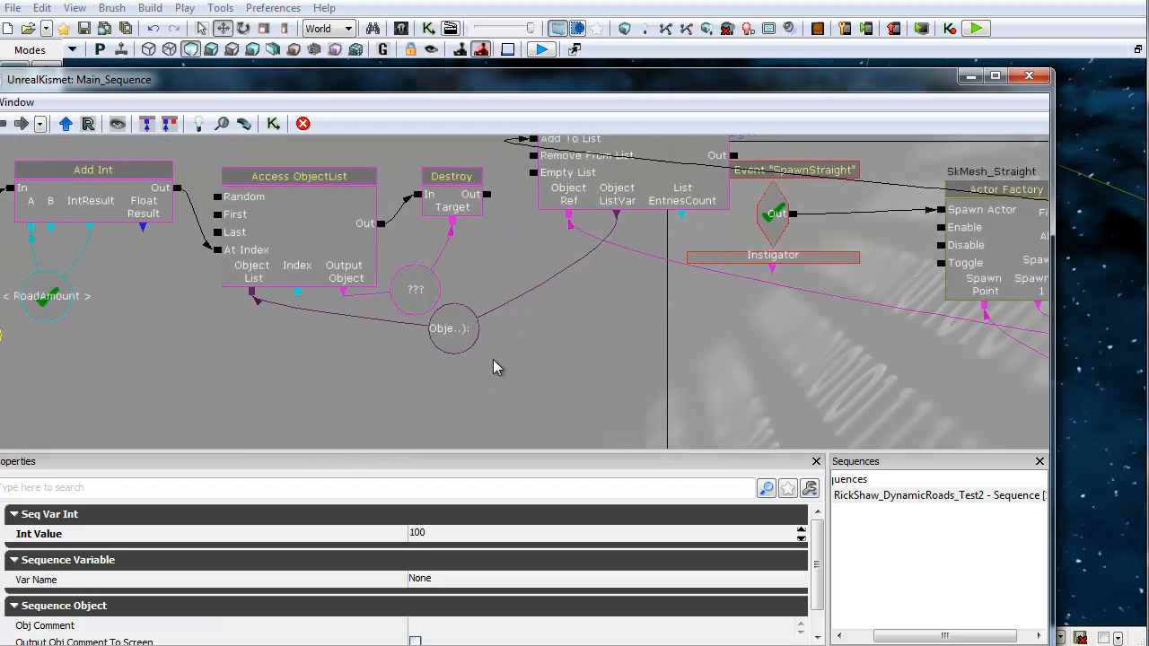
drag(97, 384, 246, 474)
scroll(498, 198, down, 4)
drag(505, 186, 460, 449)
scroll(438, 289, up, 3)
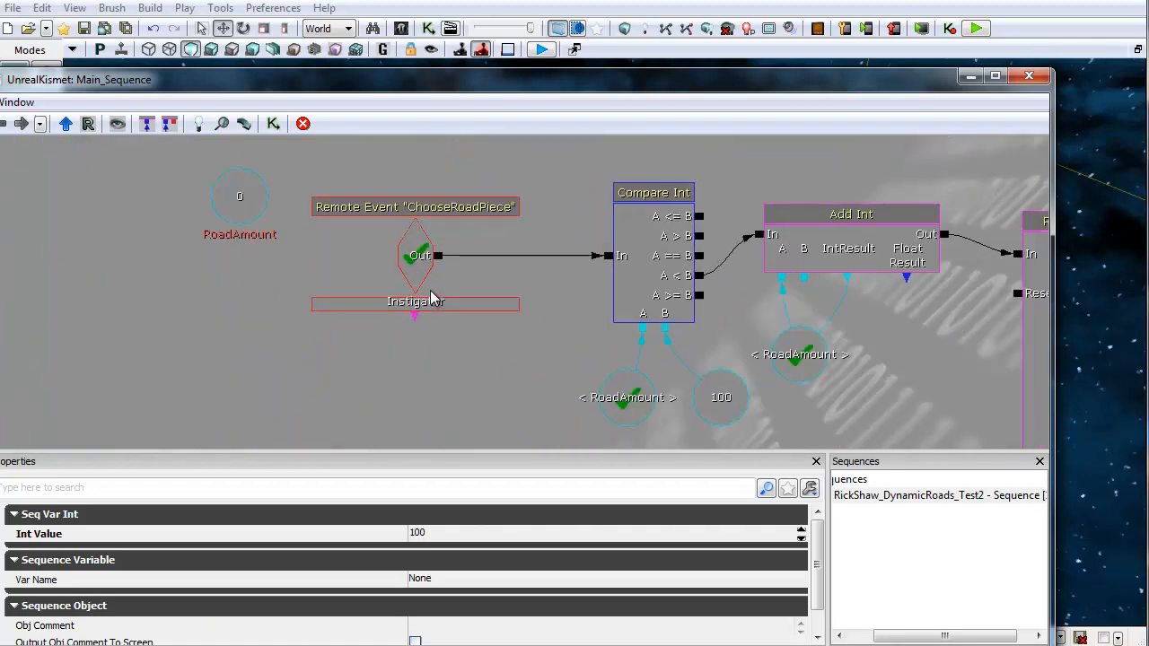
click(241, 218)
drag(584, 339, 401, 297)
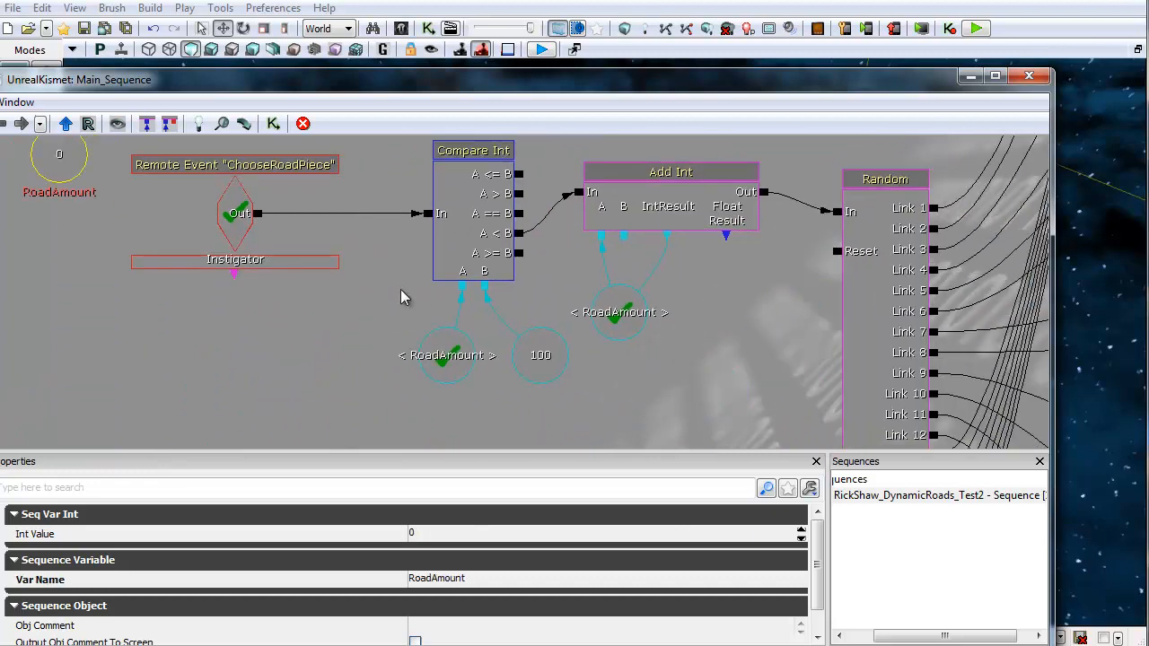
click(466, 358)
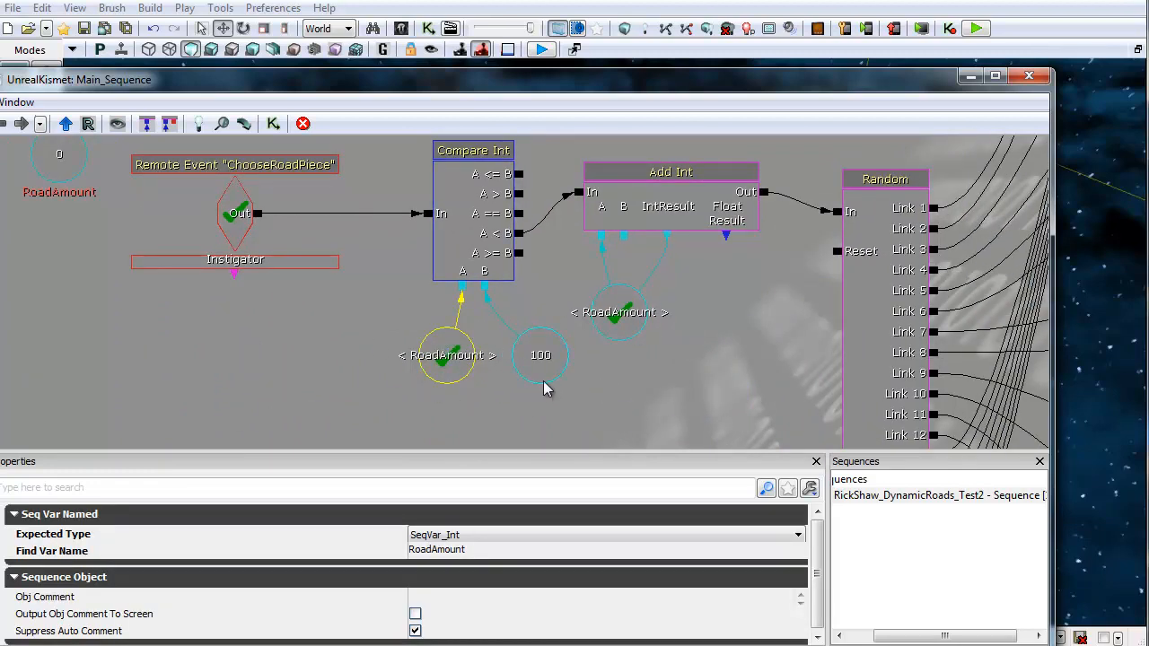
drag(303, 353, 296, 316)
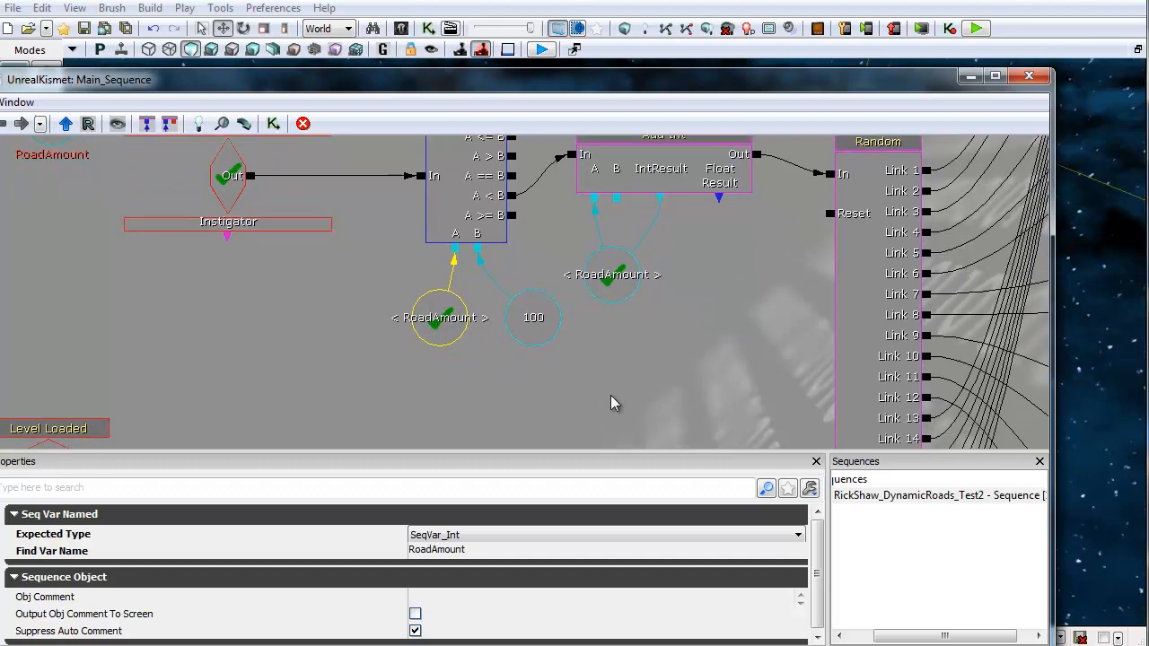
drag(611, 395, 508, 149)
scroll(506, 293, down, 4)
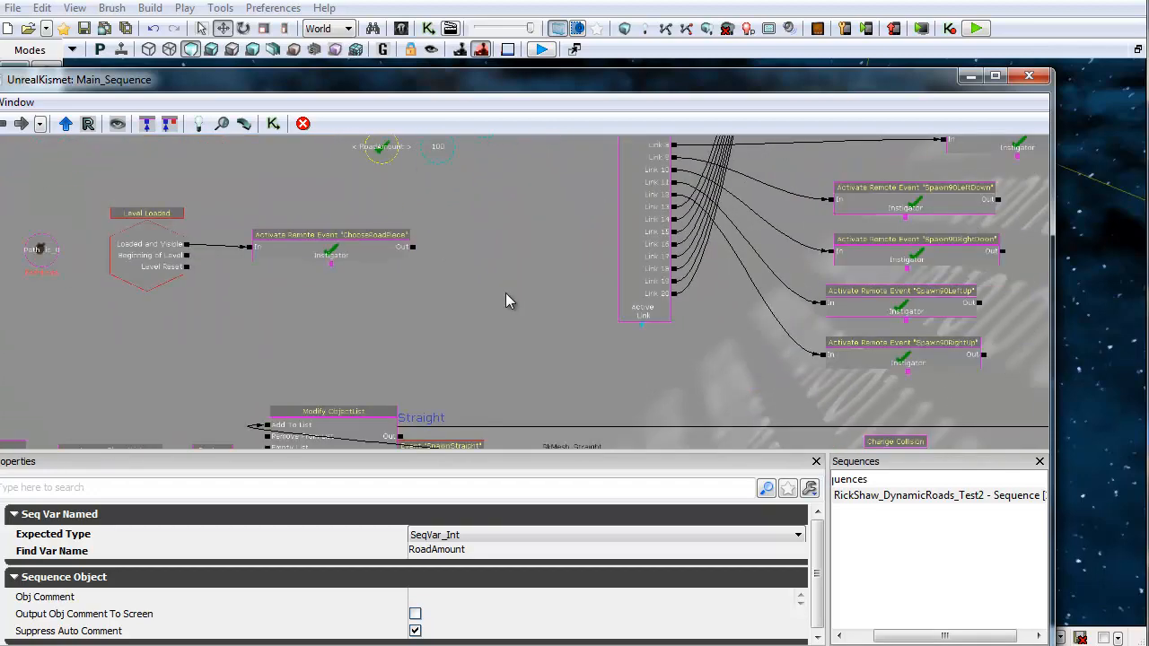
drag(547, 330, 374, 157)
drag(886, 280, 643, 267)
scroll(664, 285, up, 3)
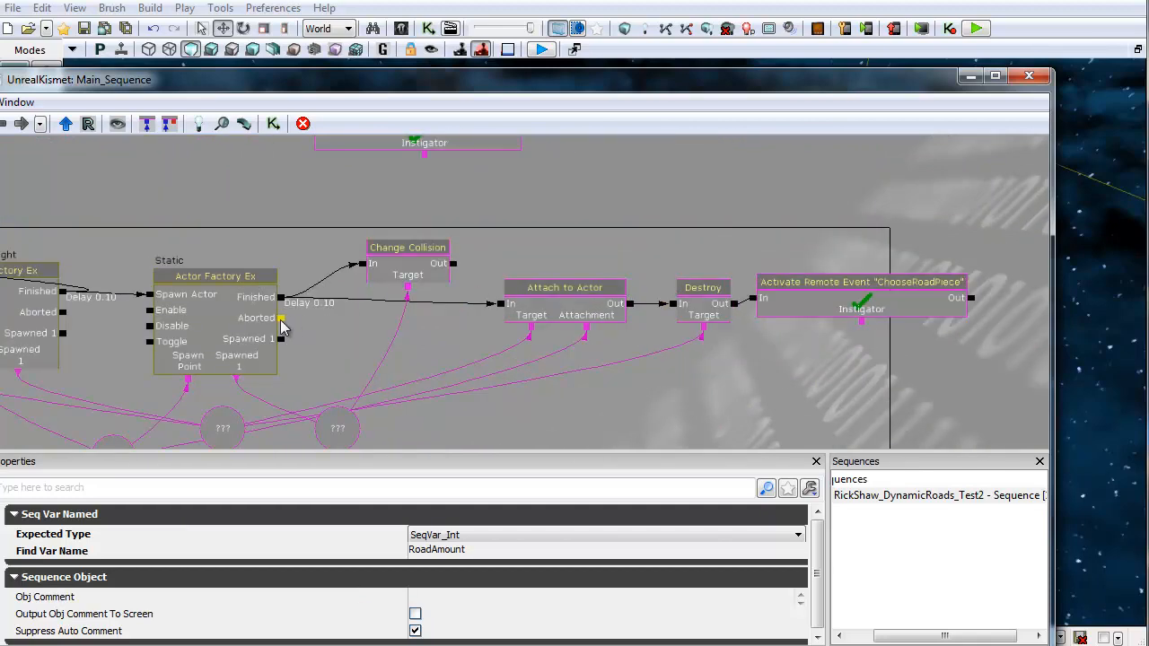
Step: Inspect the Static actor factory's properties and its Aborted output
drag(281, 319, 566, 220)
drag(522, 255, 764, 202)
scroll(520, 287, up, 2)
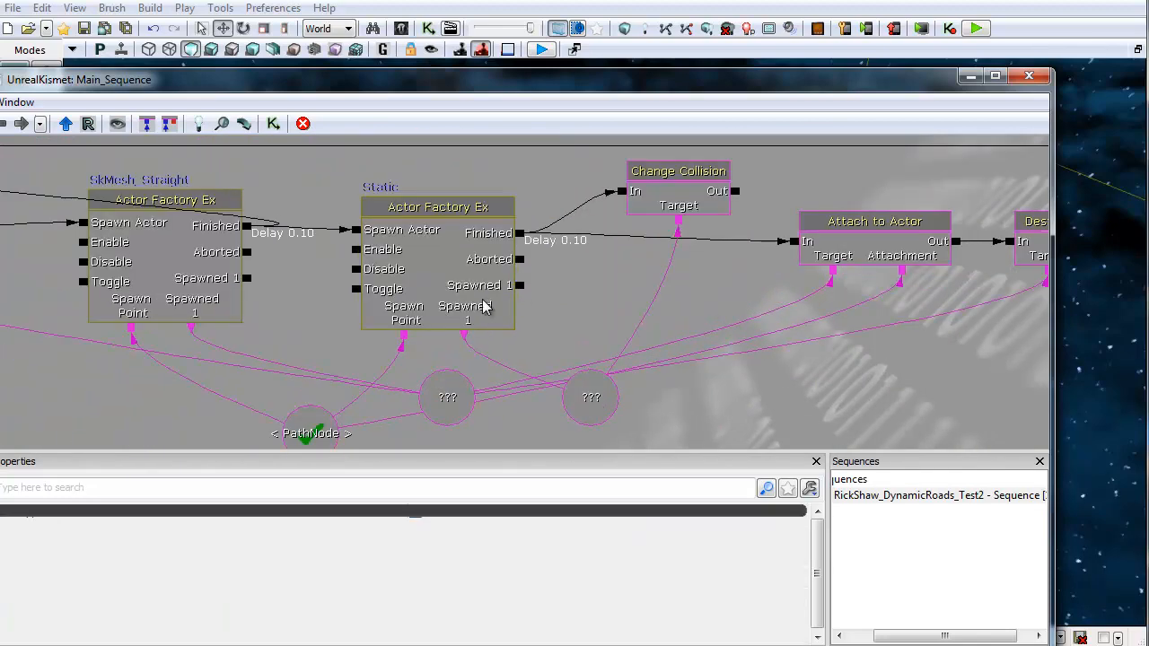
click(446, 282)
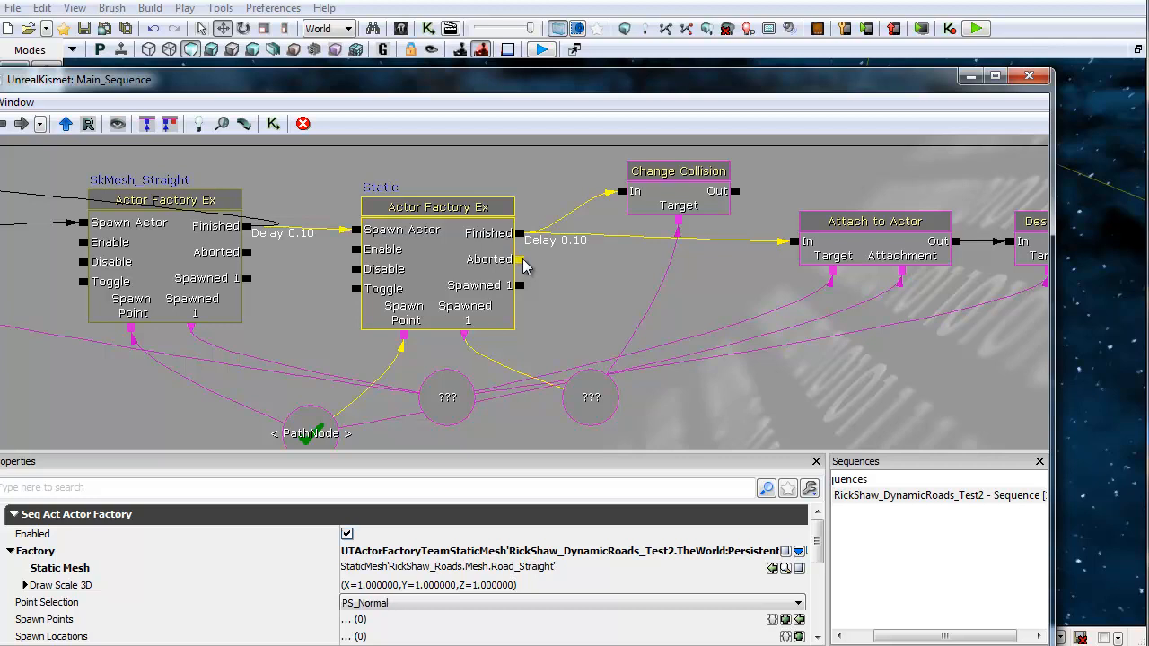
drag(520, 260, 788, 327)
drag(582, 183, 596, 255)
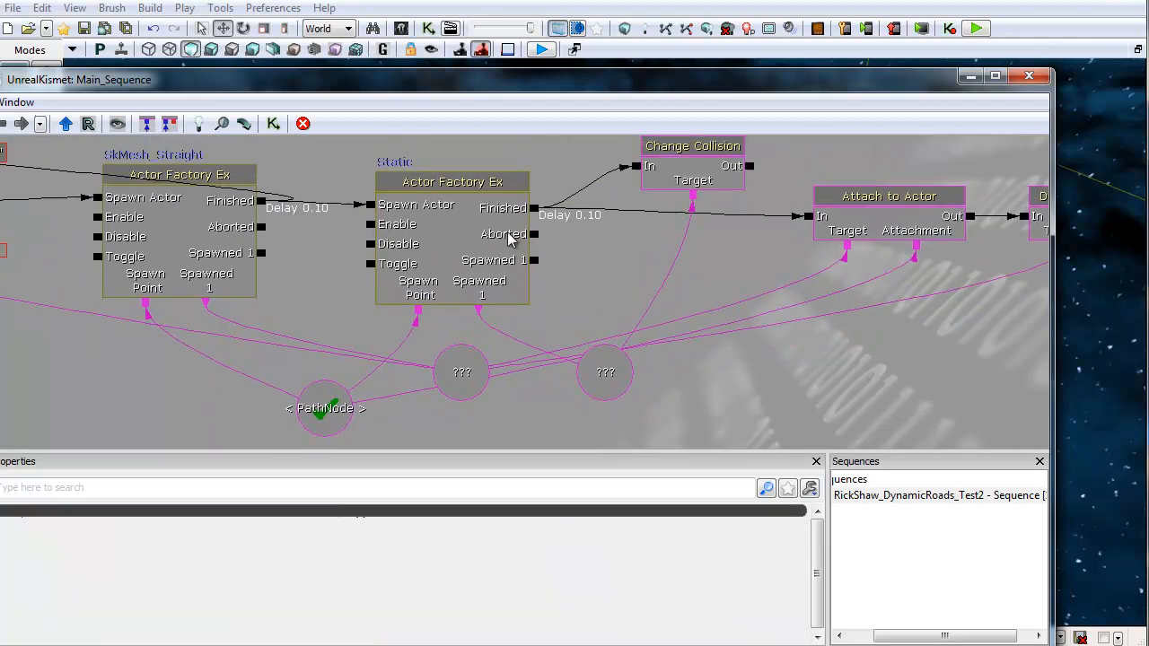
click(508, 233)
mouse_move(817, 533)
mouse_down()
mouse_move(815, 595)
mouse_move(818, 543)
mouse_up()
drag(539, 240, 638, 319)
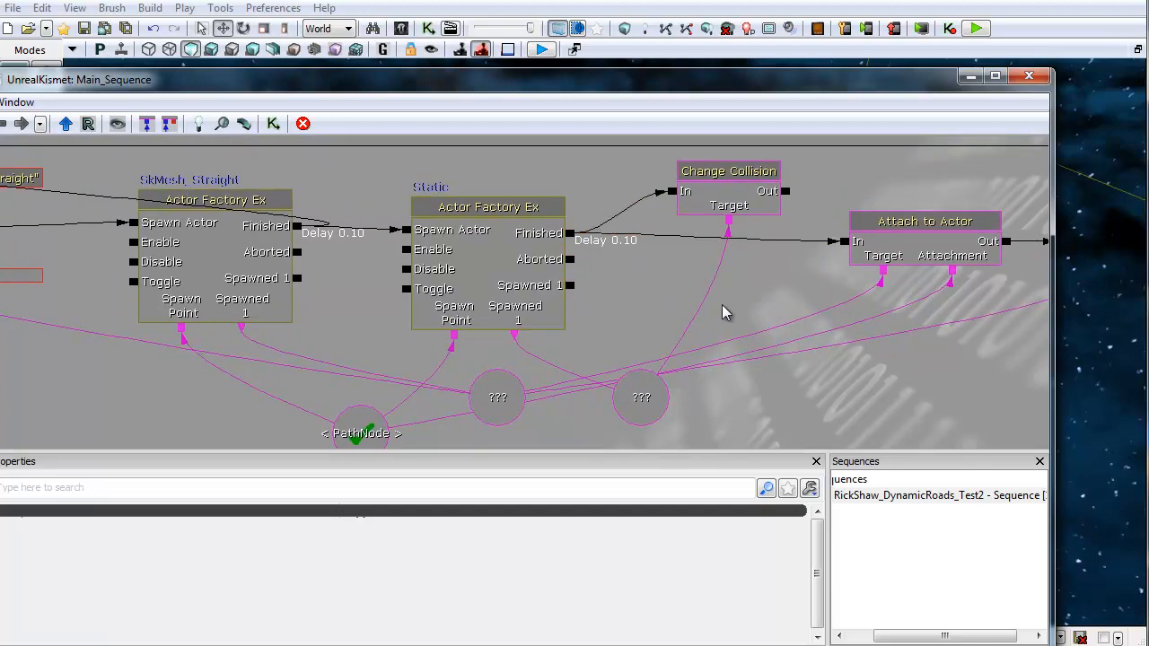
drag(728, 287, 789, 274)
click(590, 265)
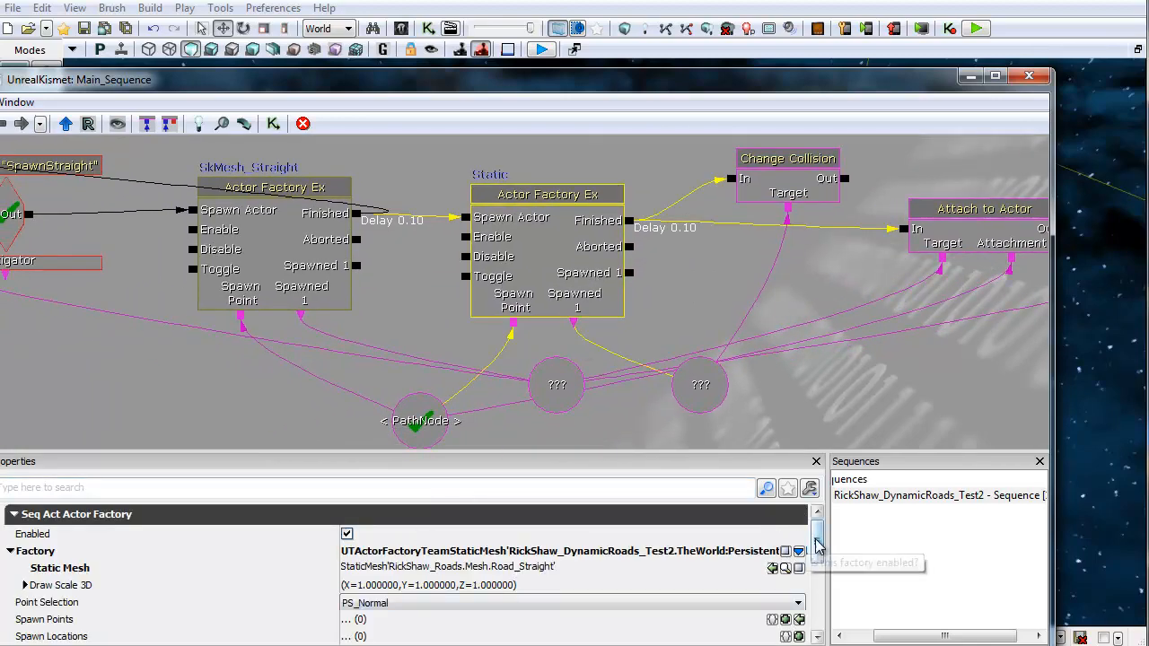
Step: Inspect the Change Collision action's properties in the SpawnStraight chain
drag(816, 540, 818, 569)
drag(858, 384, 723, 430)
click(635, 209)
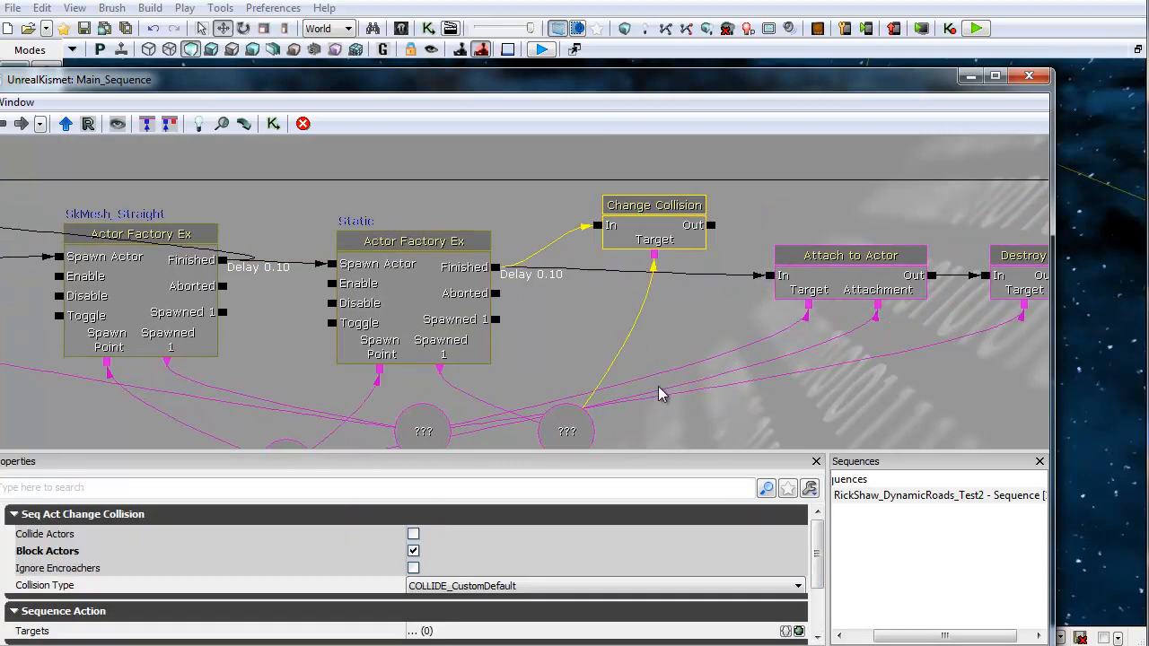
drag(663, 391, 667, 349)
scroll(693, 268, down, 2)
scroll(216, 338, down, 4)
drag(243, 346, 435, 200)
drag(590, 286, 402, 161)
drag(557, 333, 576, 182)
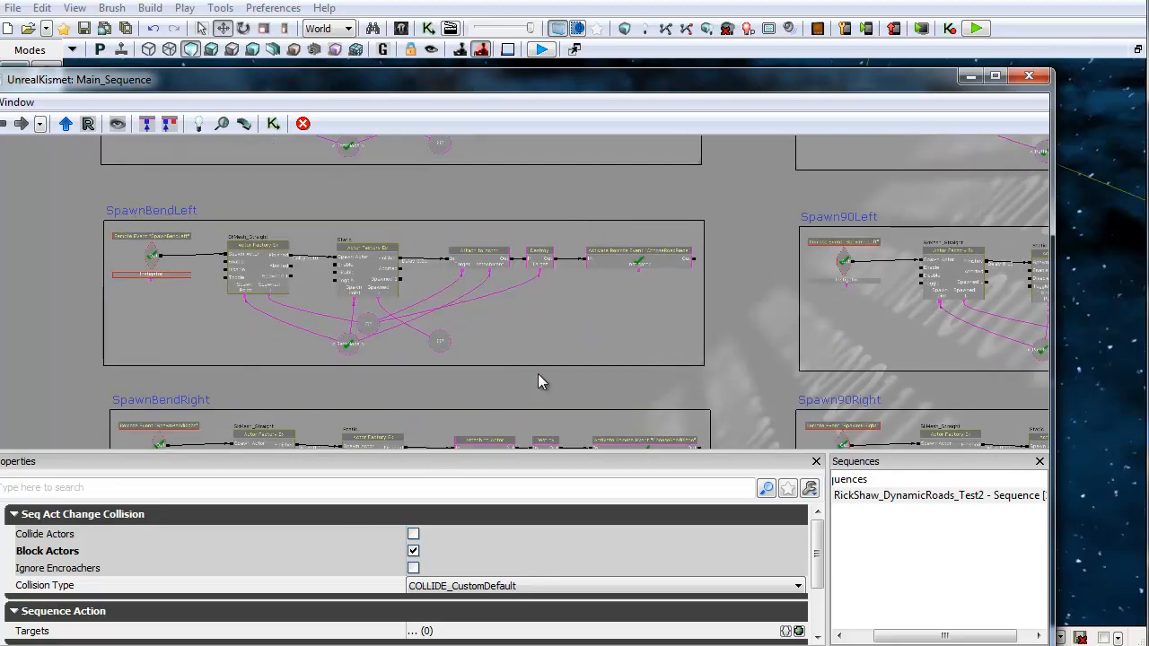
Step: Browse the spawn sub-sequences across the Kismet canvas back to the counter network
drag(537, 373, 517, 218)
drag(677, 315, 667, 133)
drag(670, 211, 394, 390)
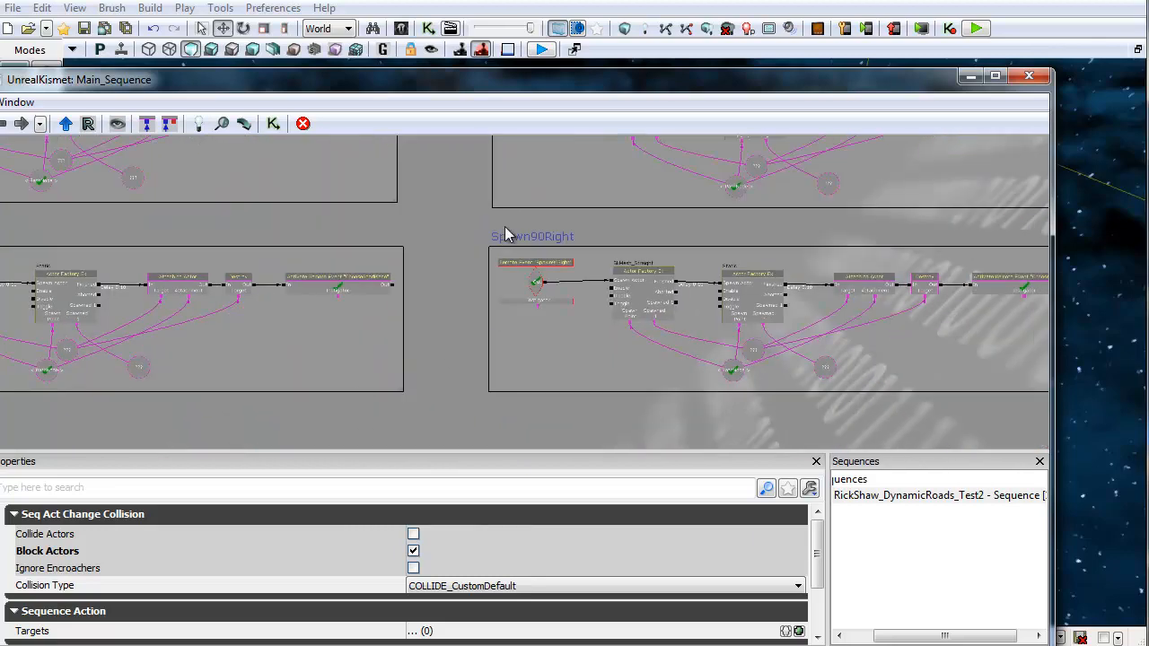
drag(724, 261, 980, 485)
drag(510, 190, 623, 383)
drag(557, 186, 532, 365)
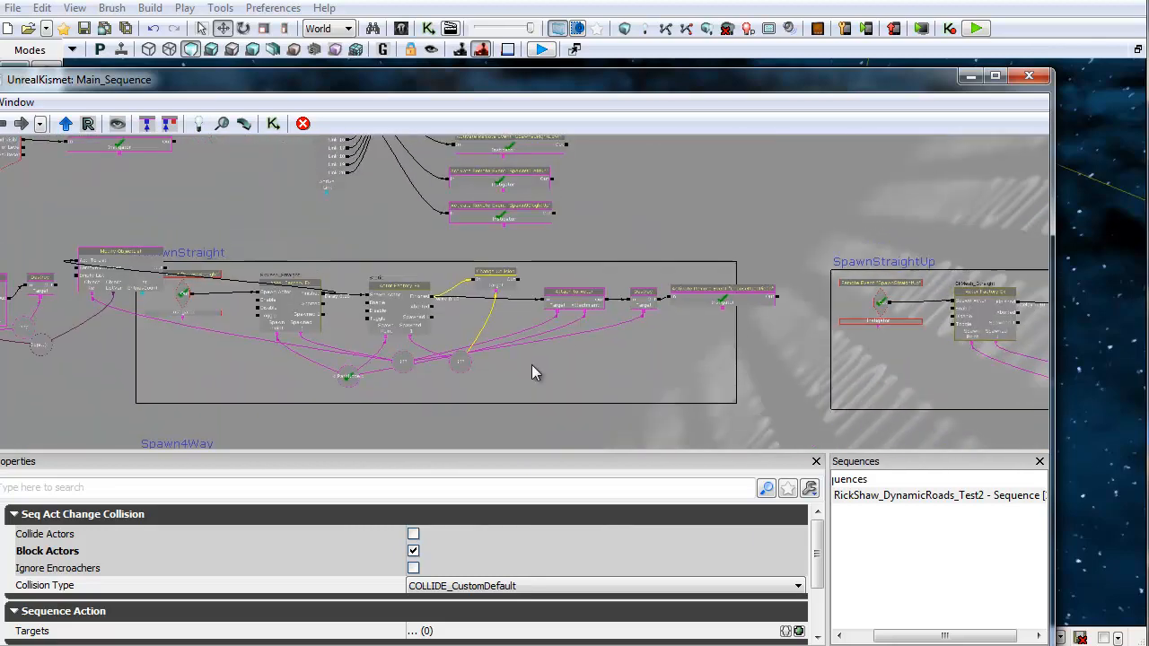
drag(605, 244, 834, 178)
drag(280, 210, 551, 224)
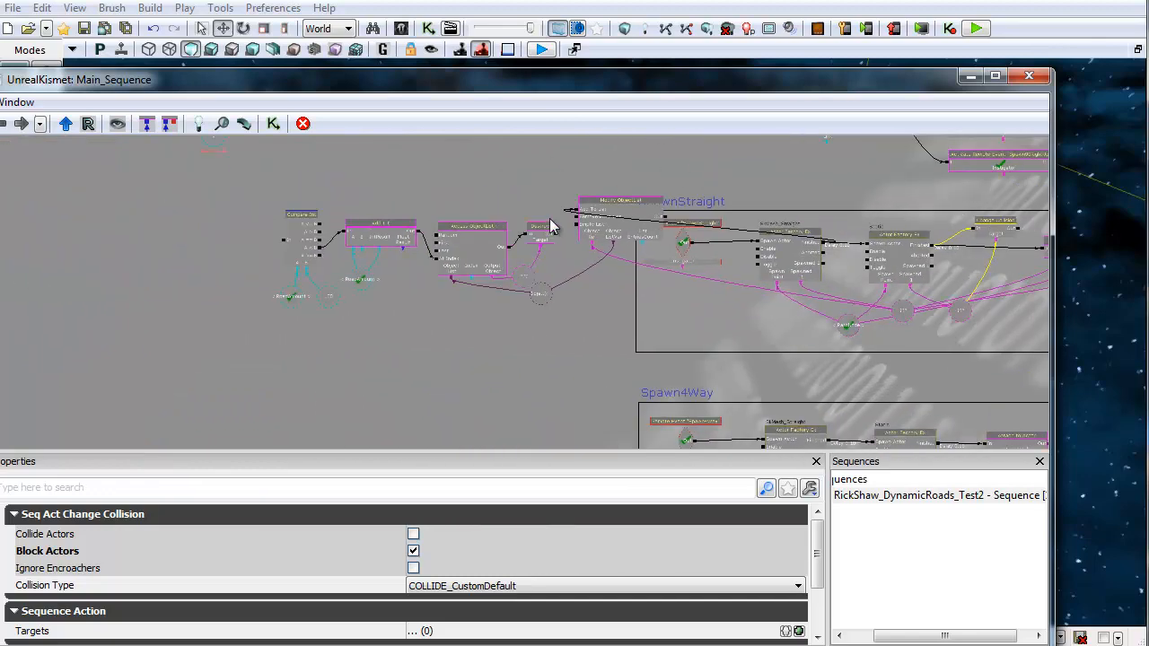
scroll(547, 224, up, 3)
drag(676, 343, 657, 318)
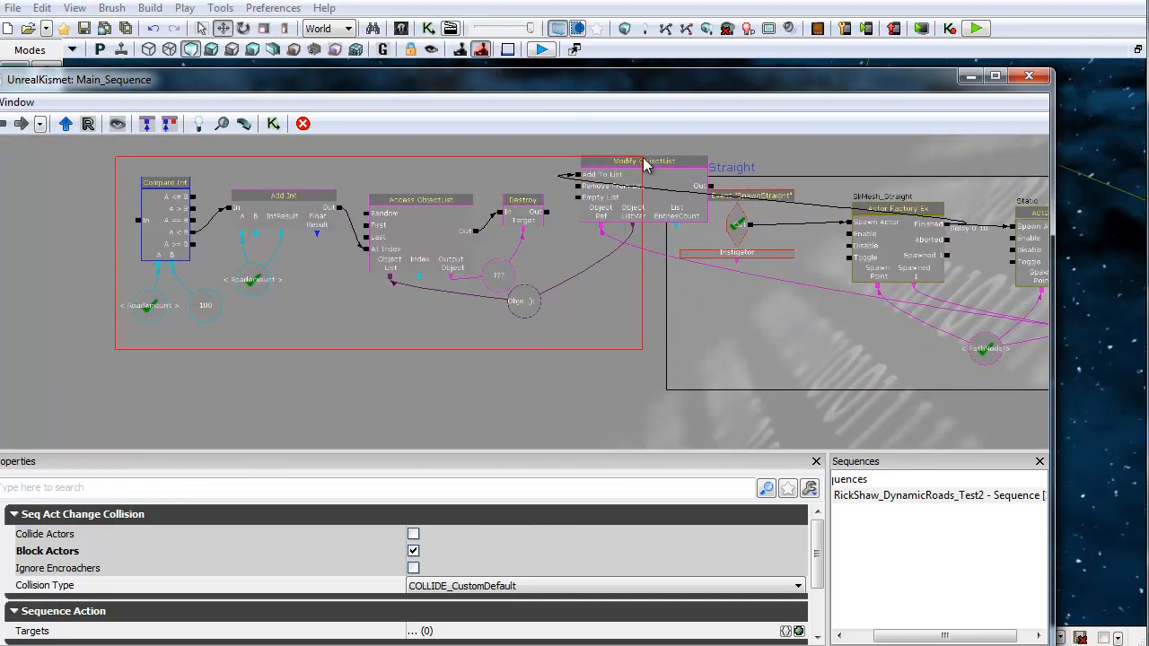
Step: Examine the Modify ObjectList and Access ObjectList network and its object list variable links
ctrl+alt+drag(642, 163, 643, 164)
ctrl+drag(633, 219, 405, 210)
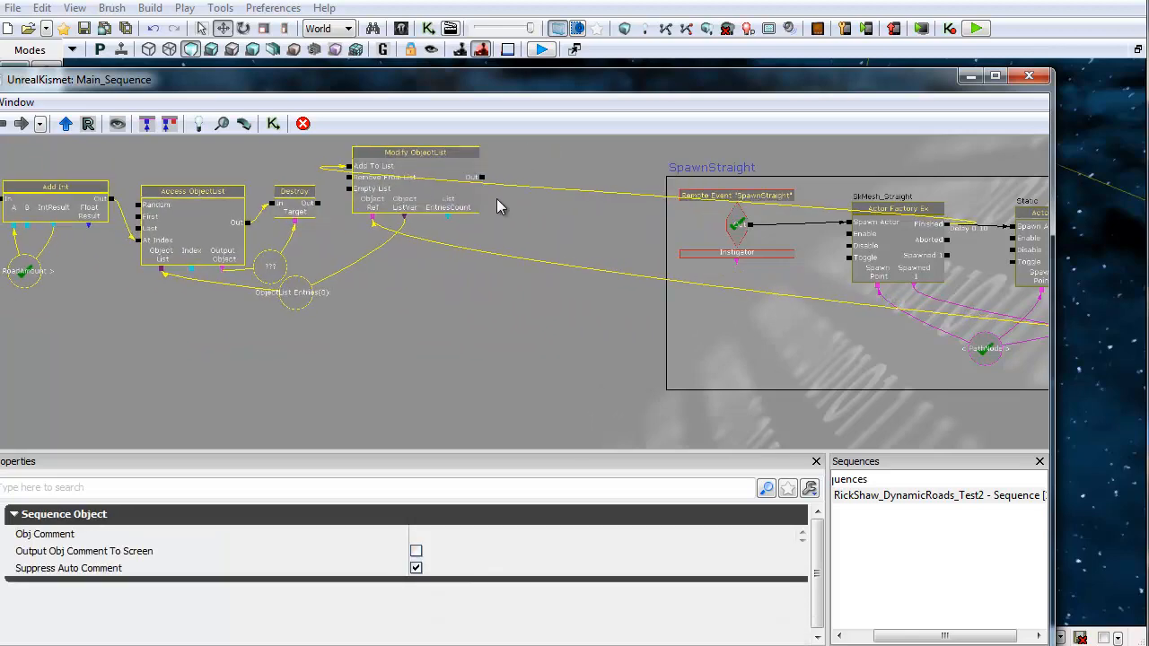
alt+click(373, 218)
drag(537, 302, 170, 296)
scroll(467, 302, down, 2)
drag(280, 298, 697, 307)
scroll(366, 256, up, 3)
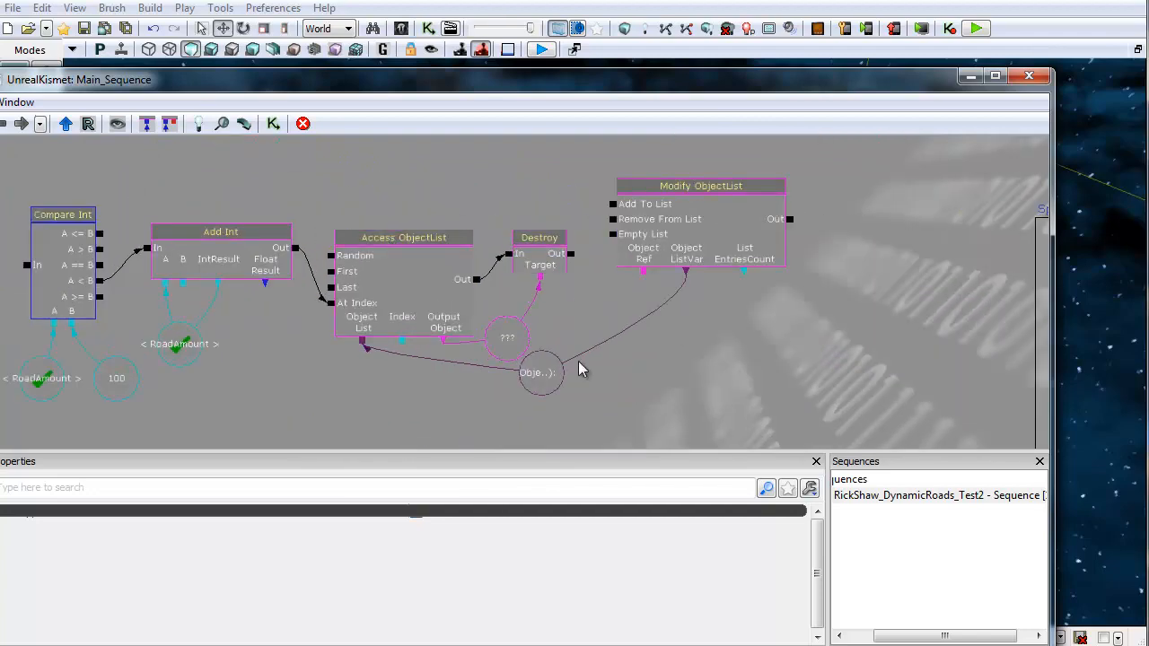
drag(1006, 357, 436, 318)
scroll(822, 363, down, 2)
drag(822, 363, 530, 406)
drag(483, 208, 545, 432)
drag(476, 271, 537, 430)
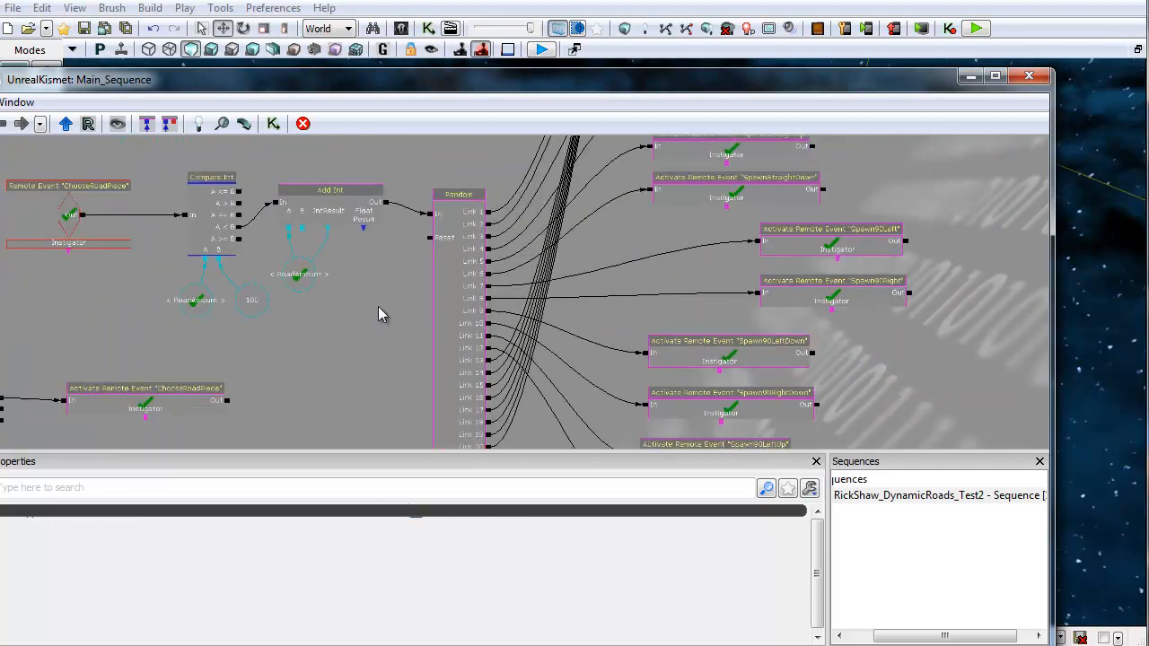
Step: Check the SpawnStraight chain's Activate Remote Event and its target event name
drag(271, 321, 435, 301)
scroll(436, 302, up, 3)
scroll(571, 321, down, 3)
scroll(571, 320, up, 2)
drag(572, 321, 530, 162)
scroll(597, 194, up, 2)
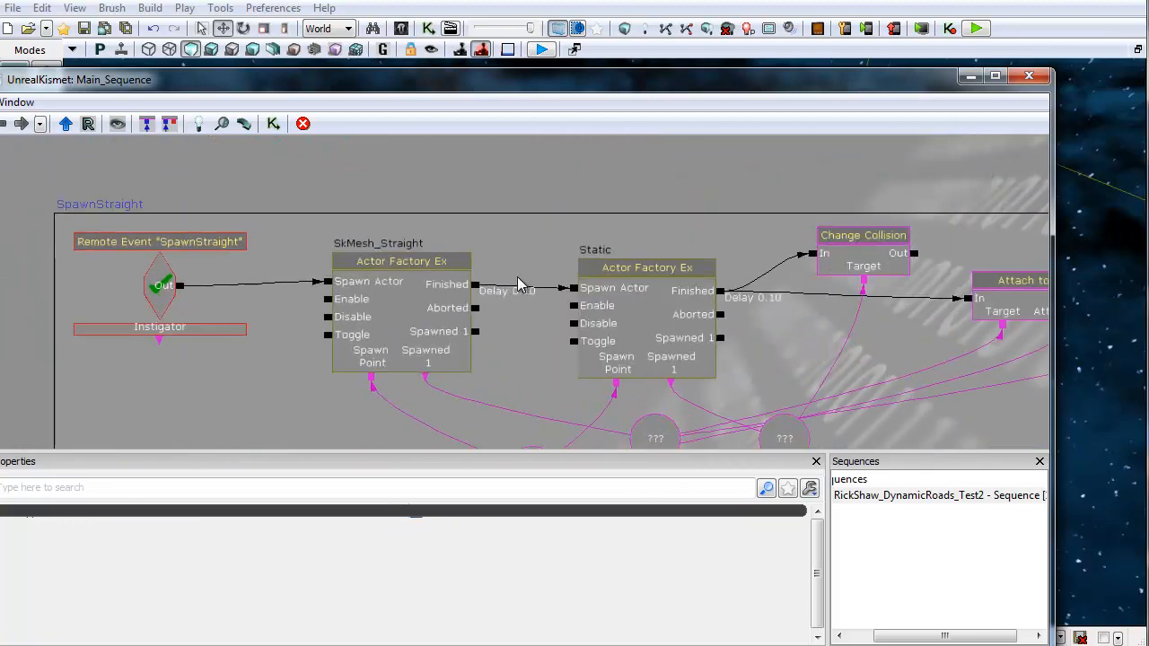
mouse_move(596, 194)
mouse_down()
mouse_move(357, 188)
mouse_move(437, 174)
mouse_move(599, 191)
mouse_up()
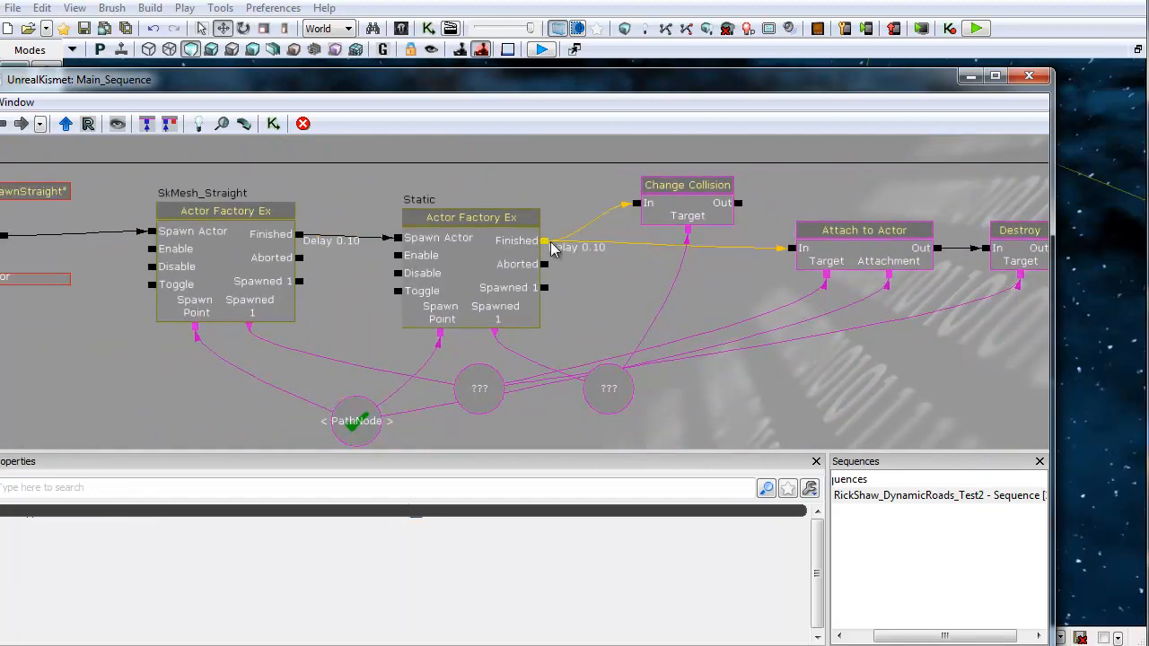
drag(551, 250, 494, 290)
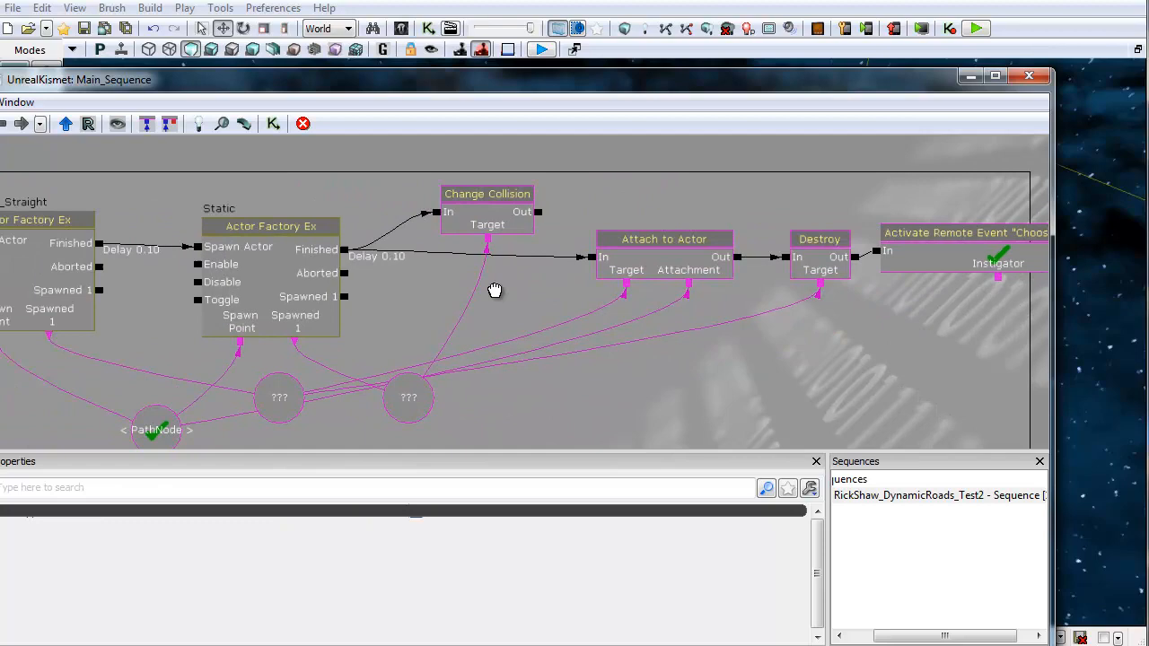
click(900, 268)
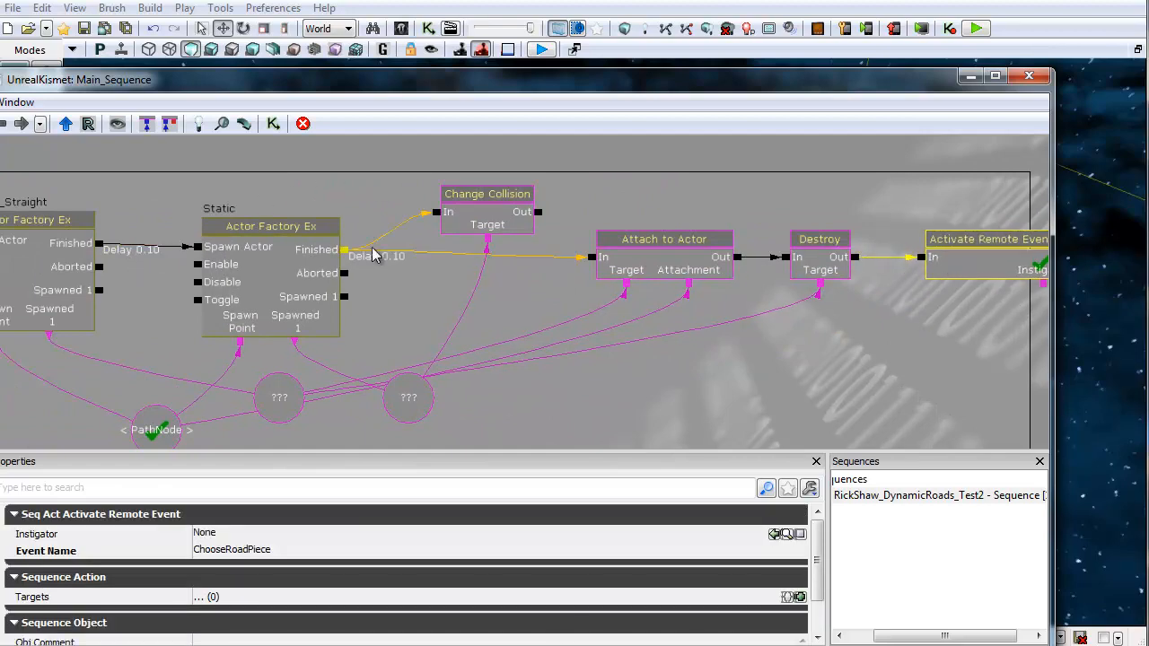
drag(328, 182, 371, 171)
Step: Move the Attach to Actor node slightly left in the SpawnStraight chain
click(700, 239)
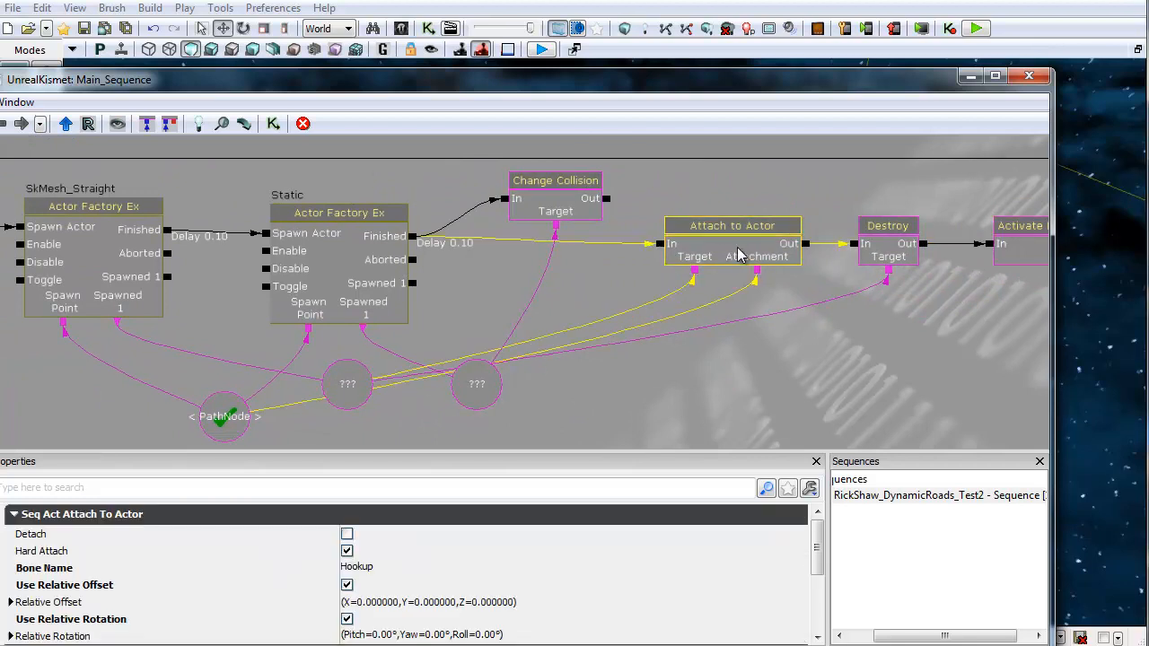
drag(738, 246, 704, 240)
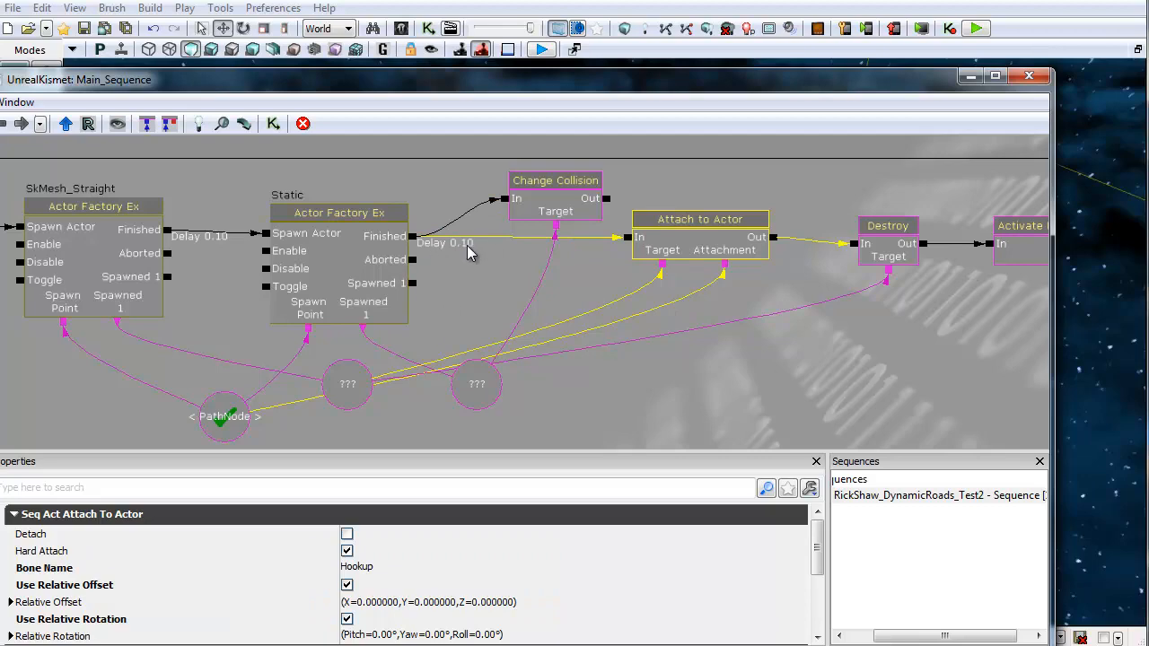
drag(474, 266, 588, 264)
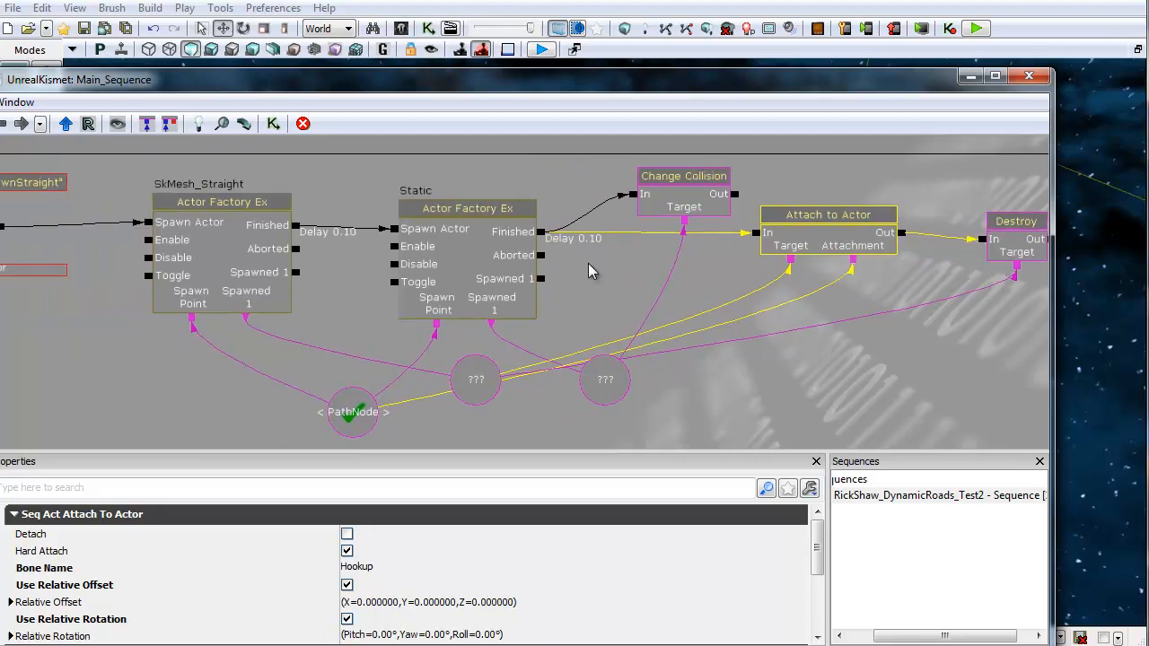
Step: Set a 1.00 activate delay on the ChooseRoadPiece remote event's output
scroll(588, 263, down, 2)
drag(416, 193, 737, 454)
scroll(511, 304, down, 4)
drag(332, 254, 377, 310)
scroll(442, 283, up, 3)
drag(467, 292, 480, 325)
scroll(462, 316, up, 2)
click(468, 204)
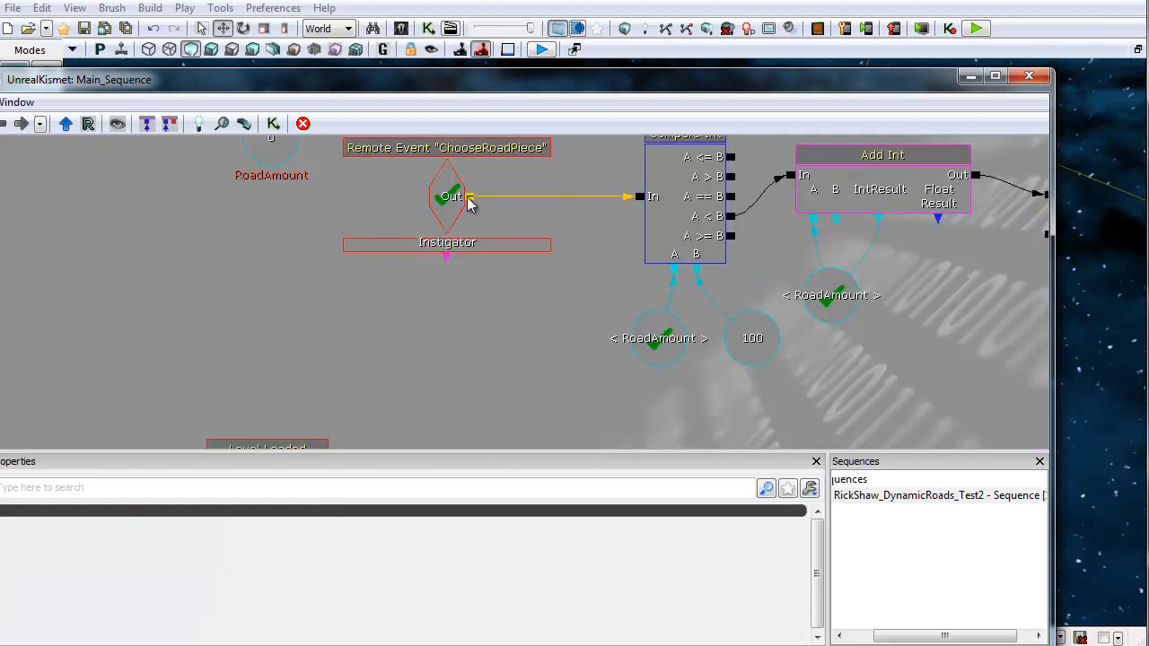
right_click(469, 204)
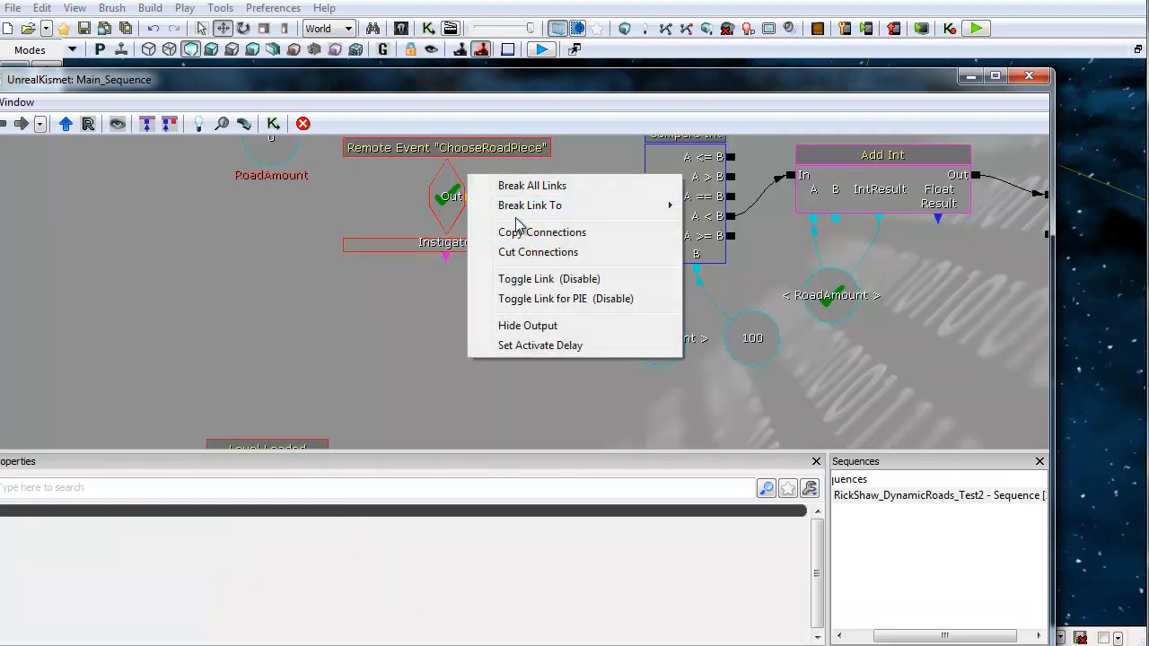
click(527, 345)
key(Return)
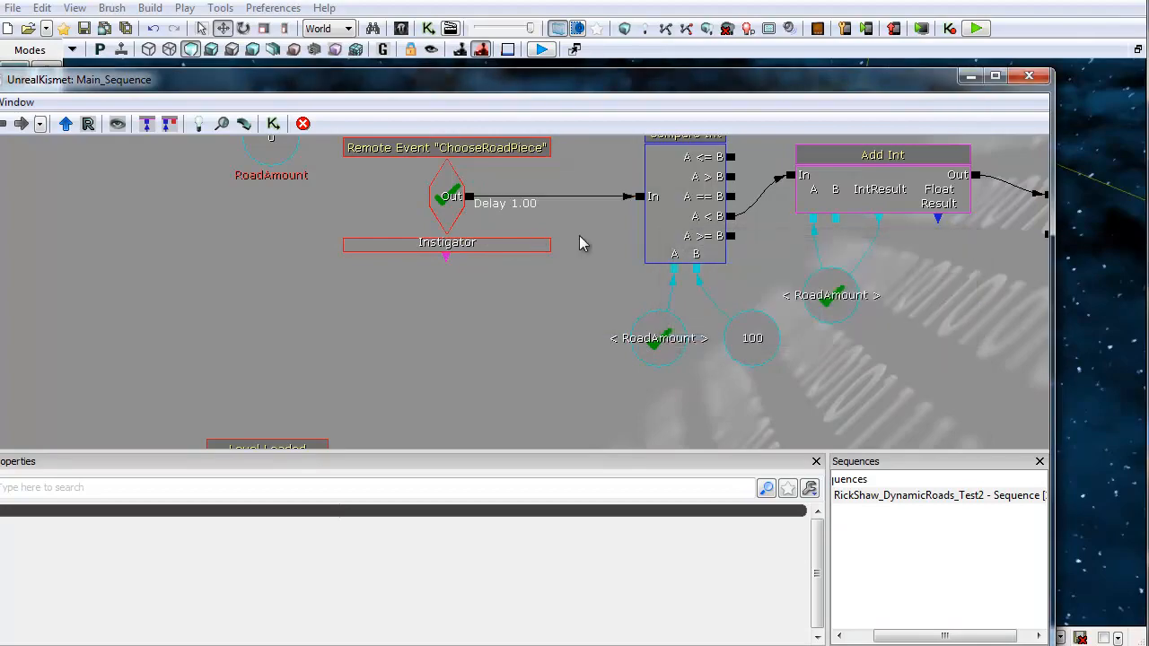
Step: Close Kismet, play-test the level and enter fly mode with the fly console command
click(1027, 79)
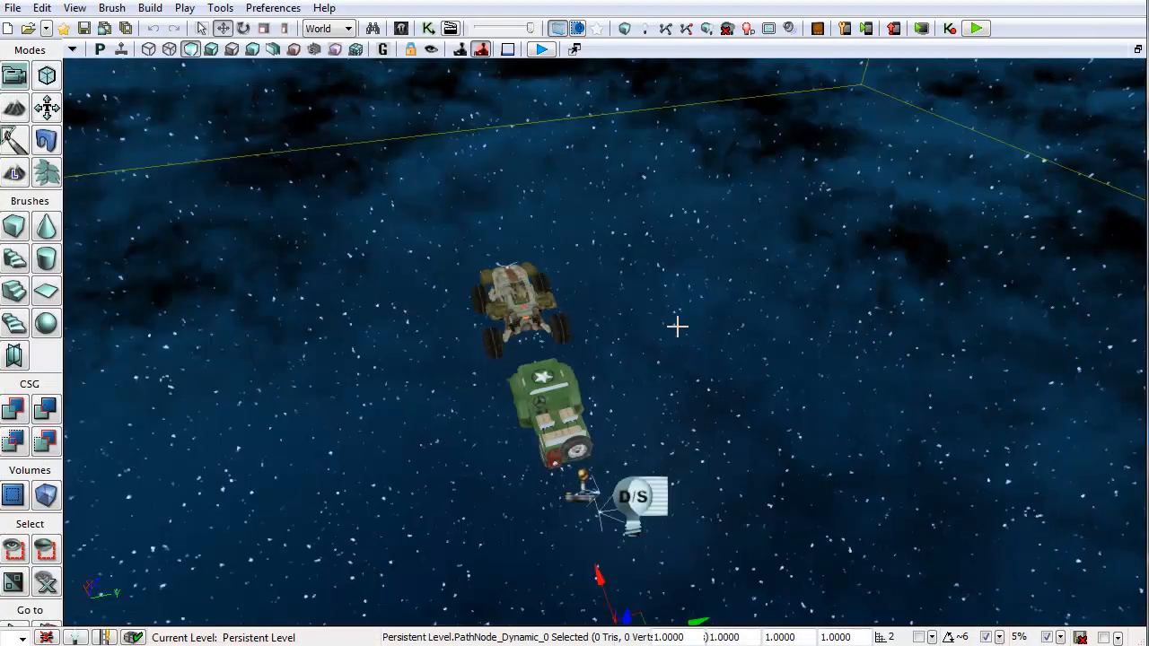
right_drag(676, 326, 551, 171)
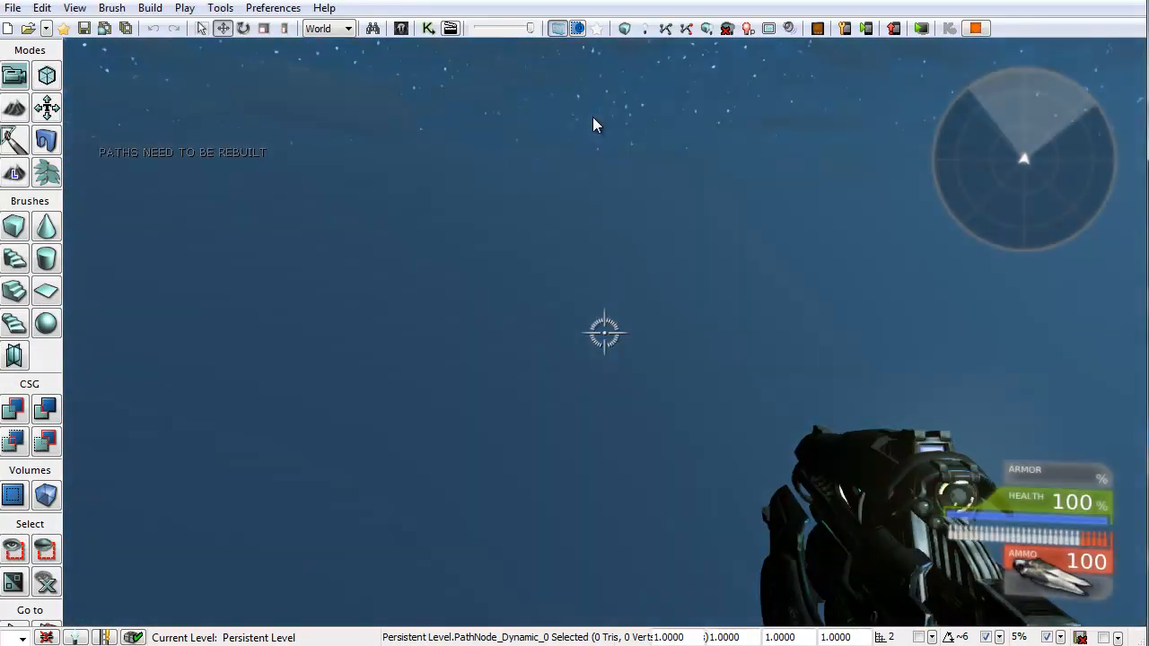
key(grave)
text(fly)
key(Return)
key(grave)
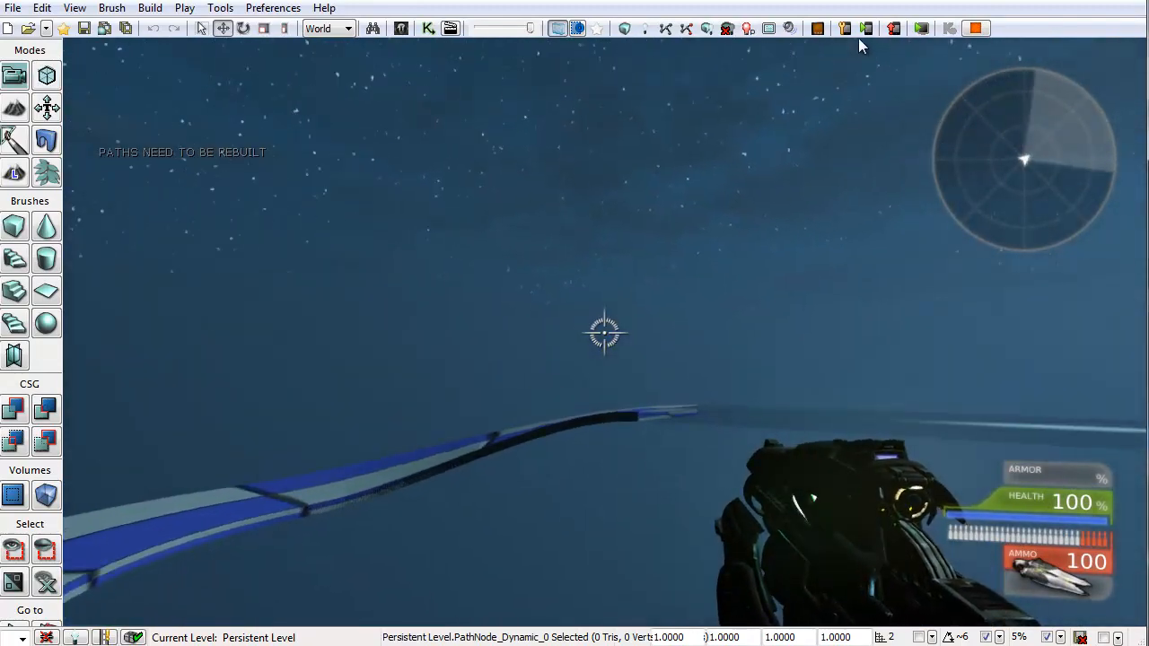
Step: Fly around to examine the randomly spawned road pieces
key(w)
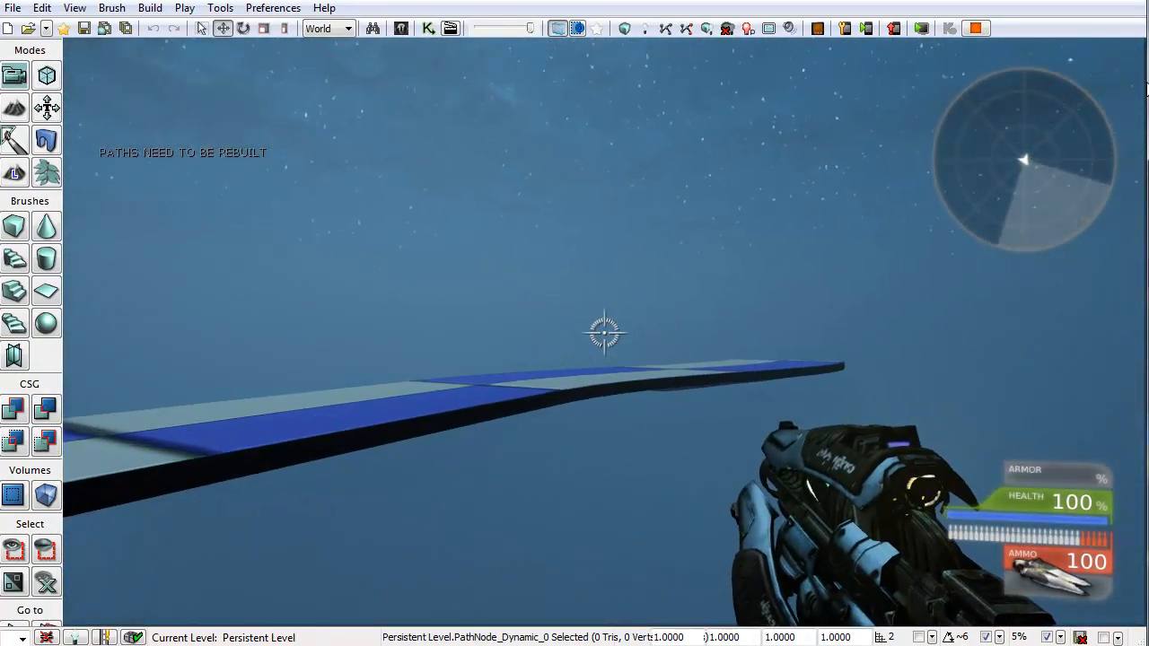
key(w)
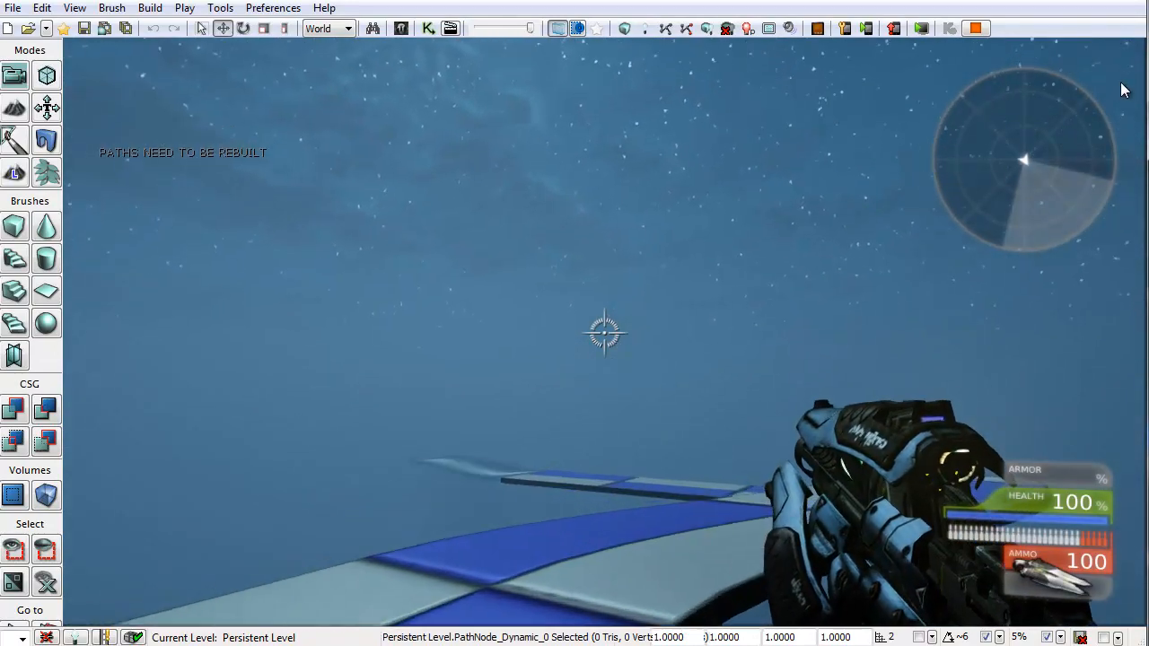
key(w)
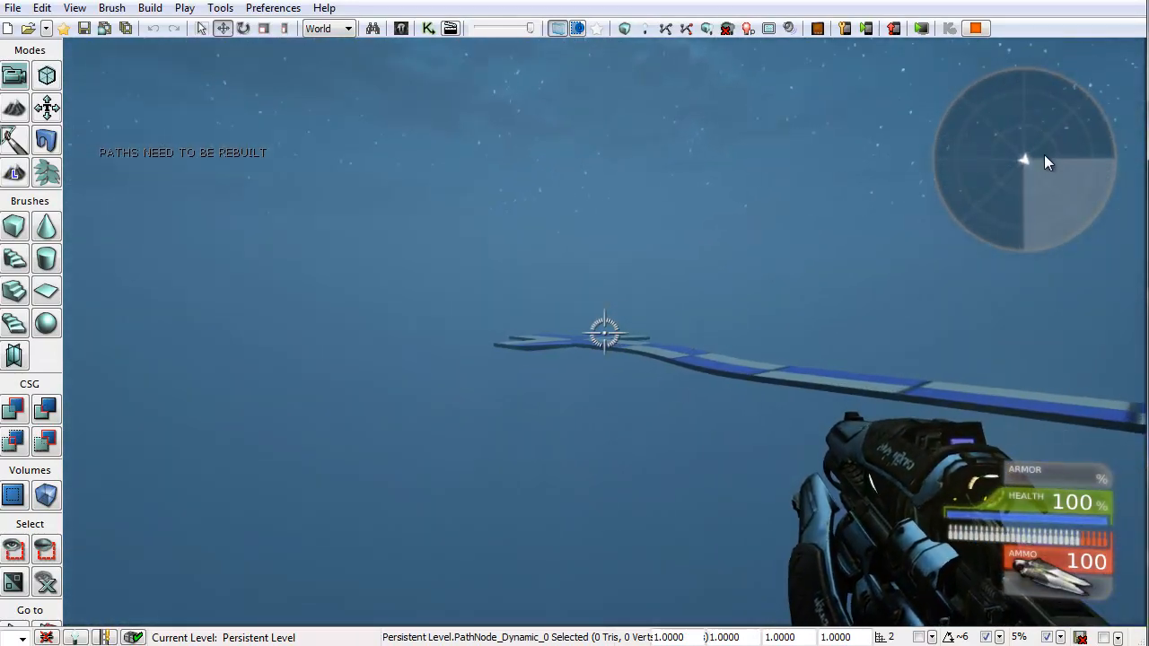
key(a)
key(a)
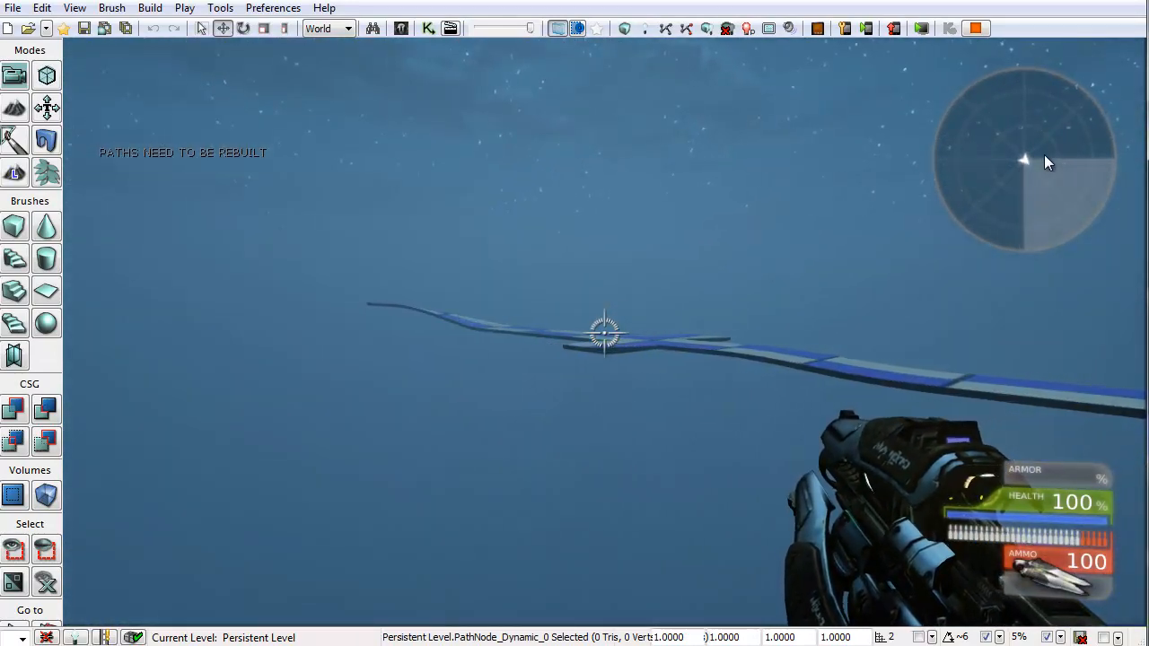
key(a)
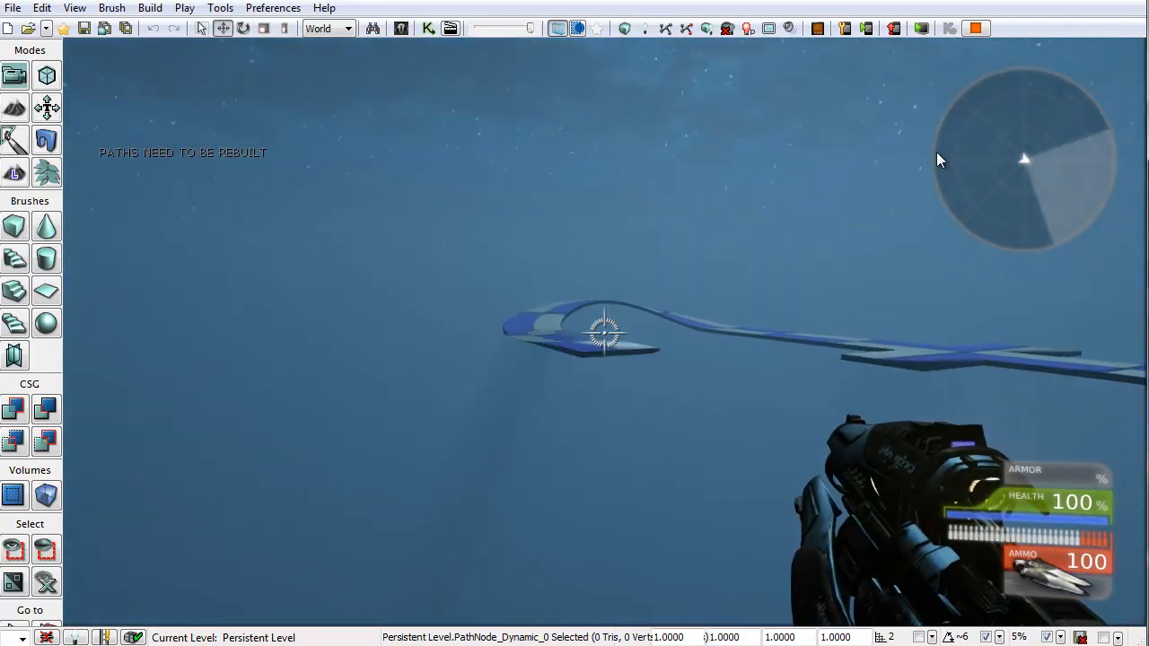
key(a)
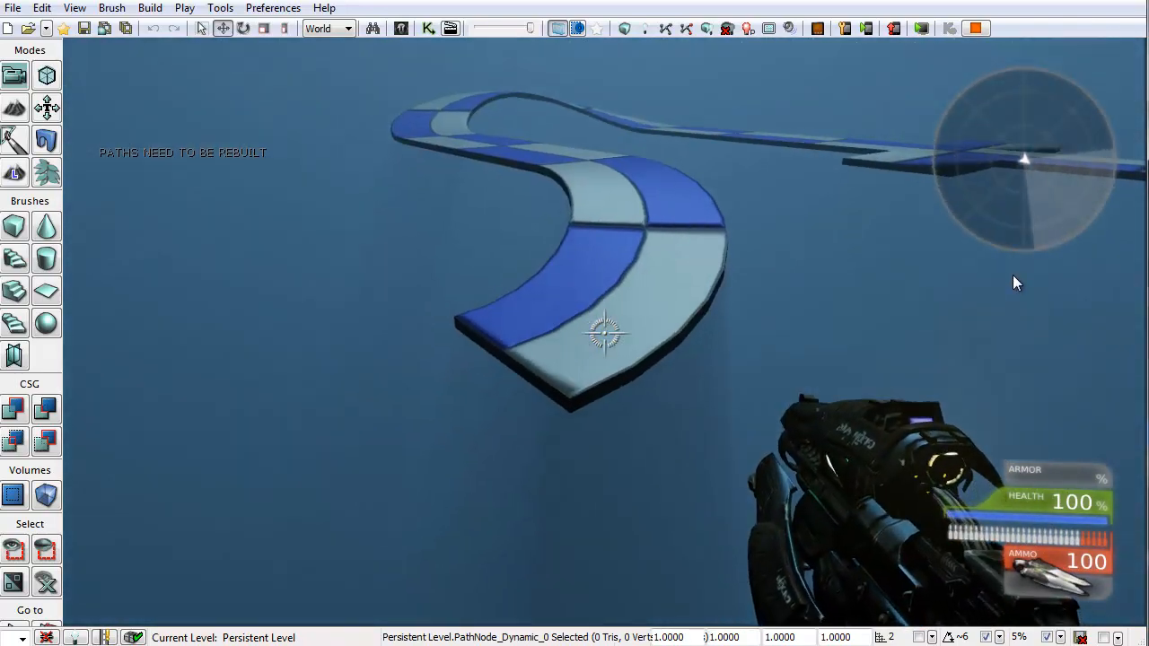
key(a)
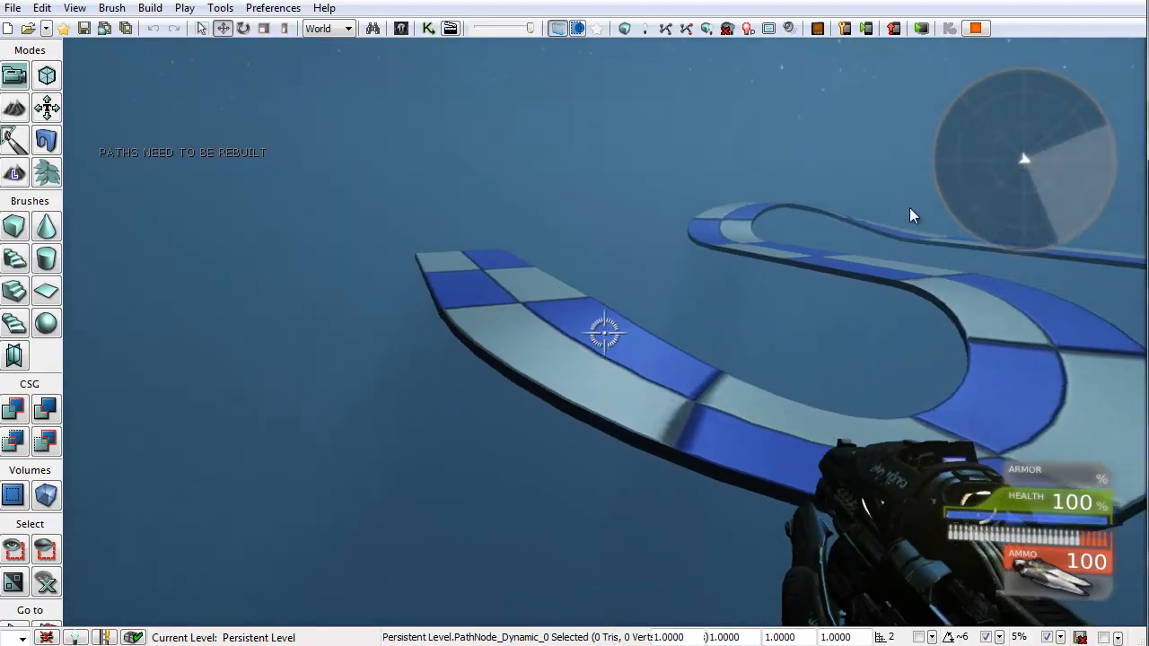
key(a)
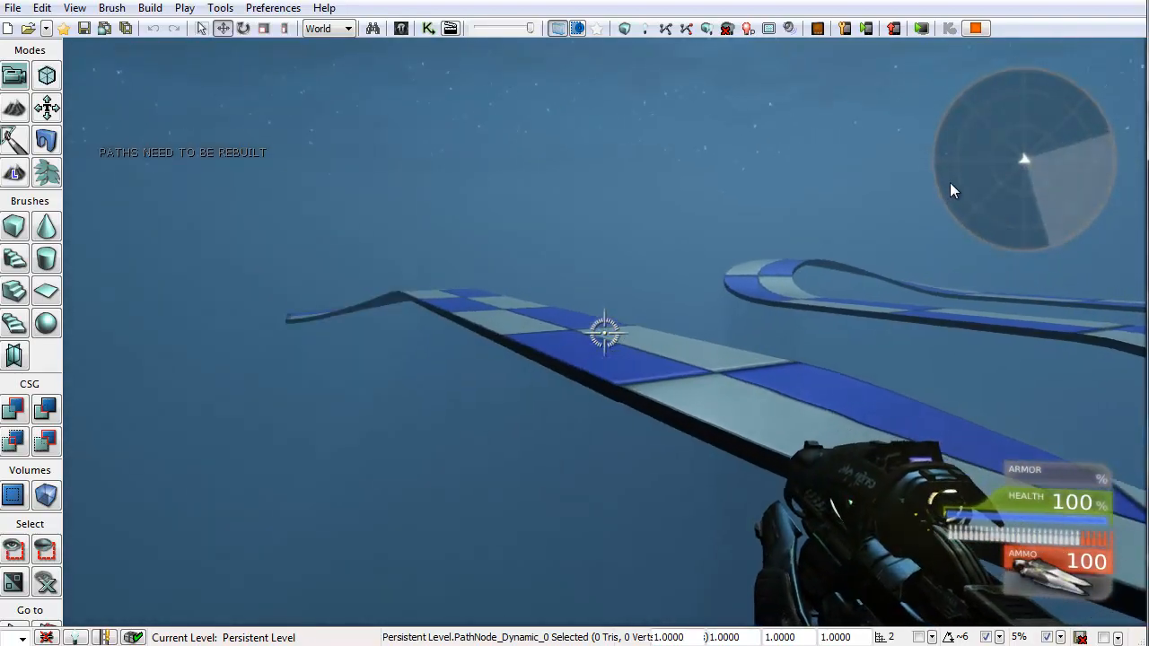
key(a)
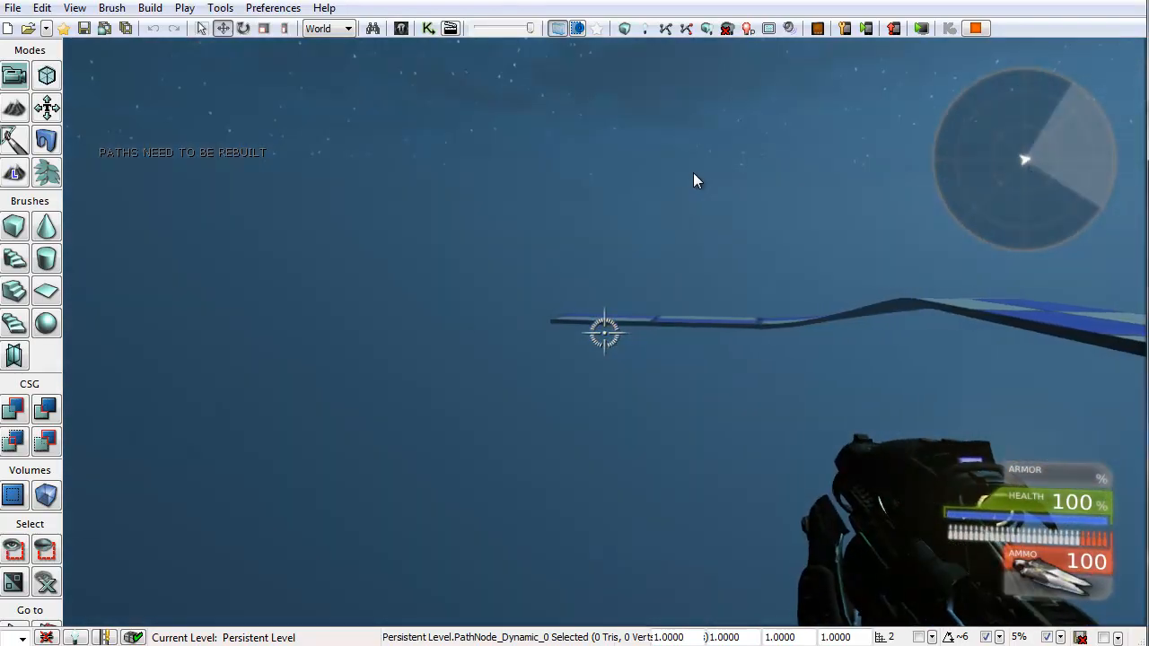
key(w)
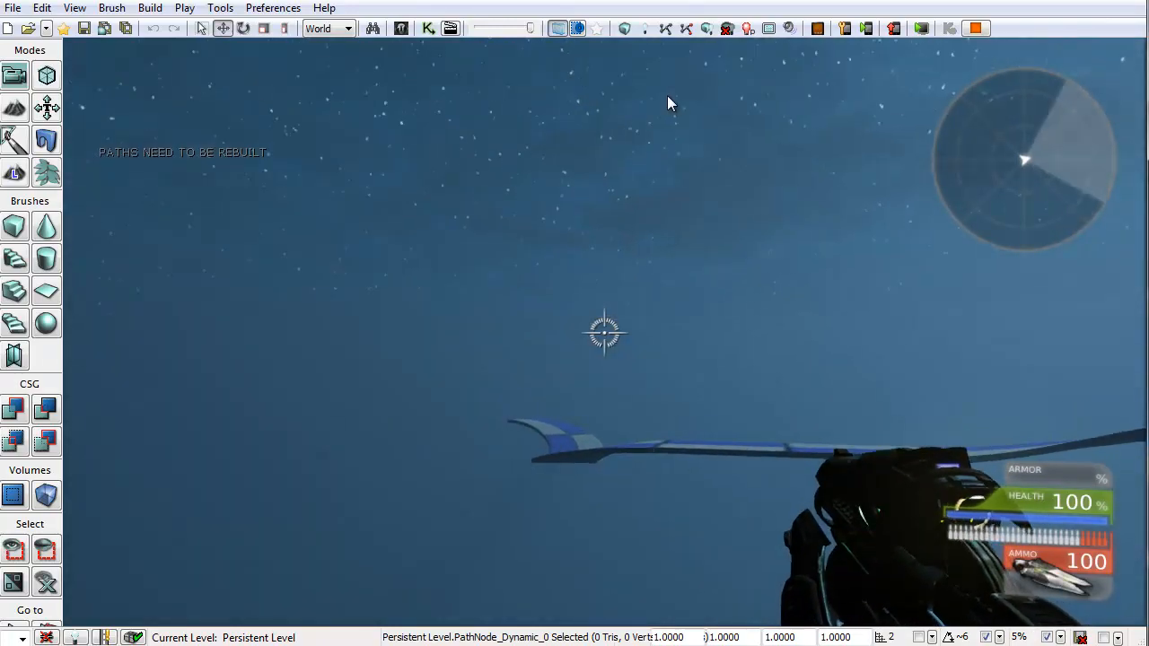
key(w)
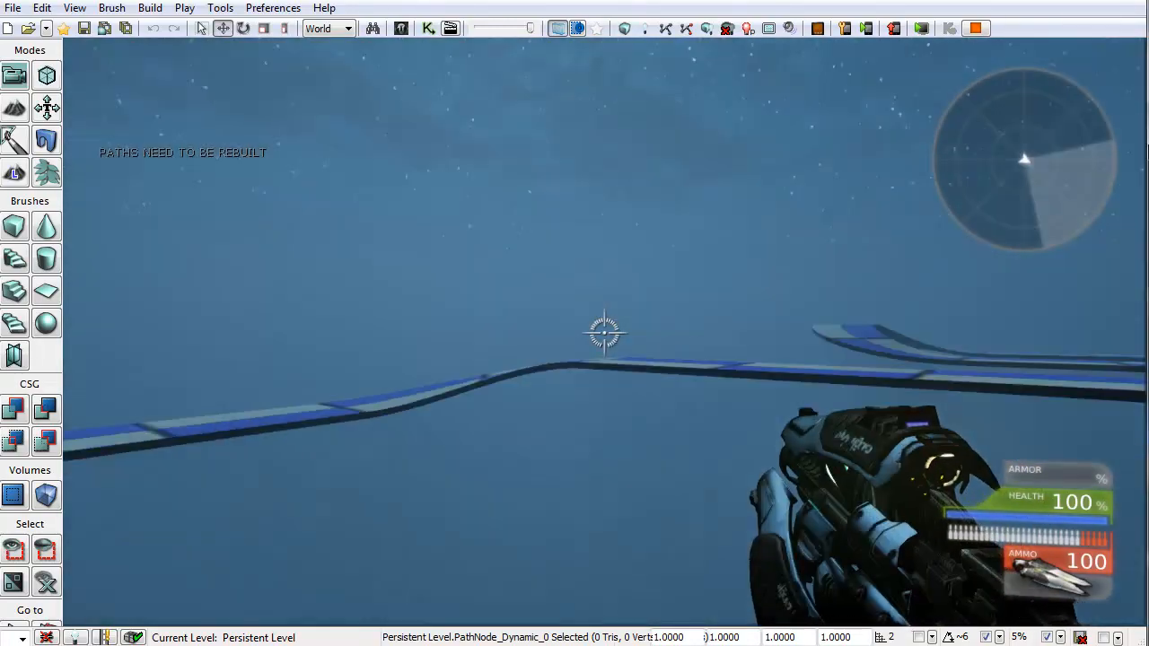
Step: Exit the play session and launch it again
key(Escape)
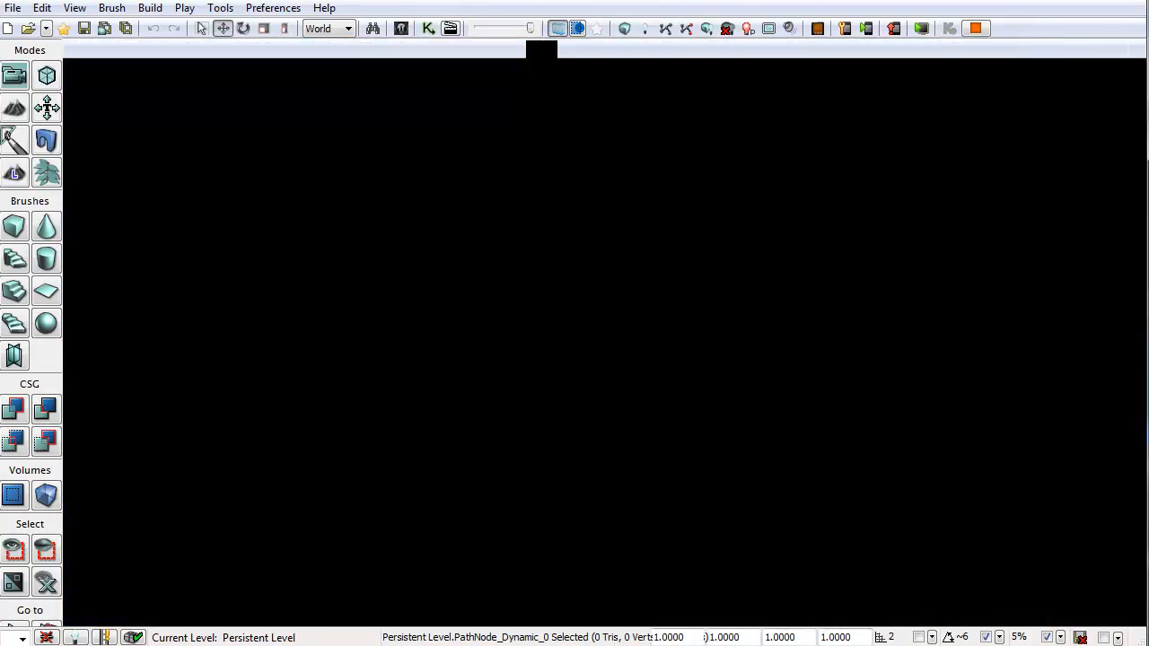
key(alt+F8)
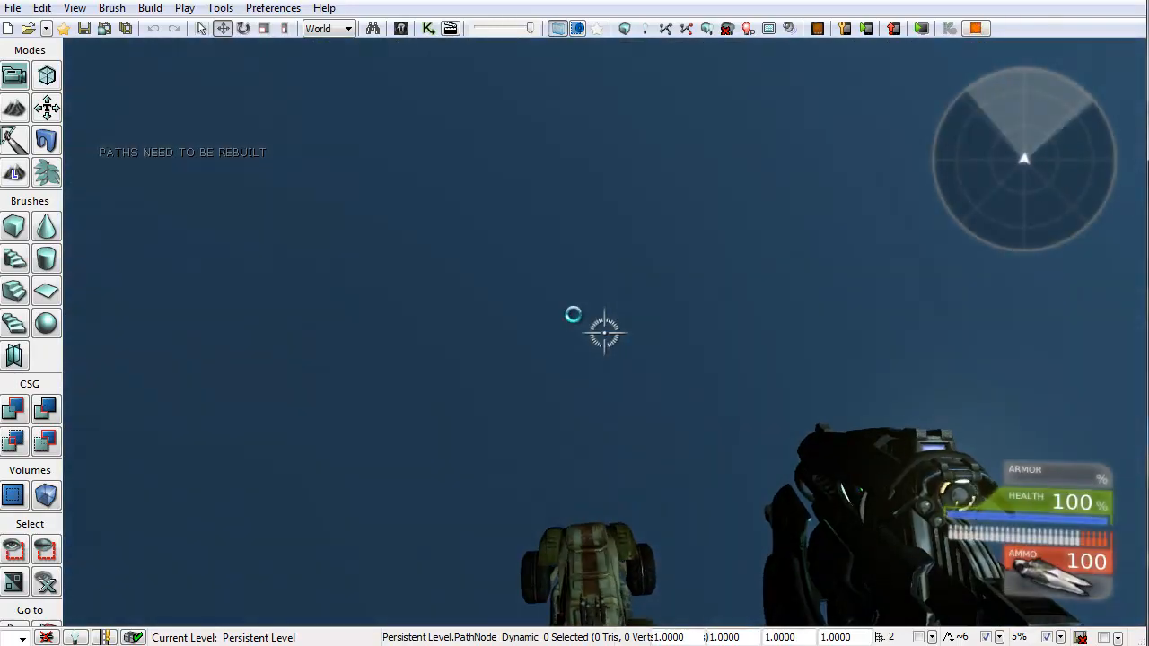
Step: Leave the running play session and return to the editor viewport
key(w)
key(Escape)
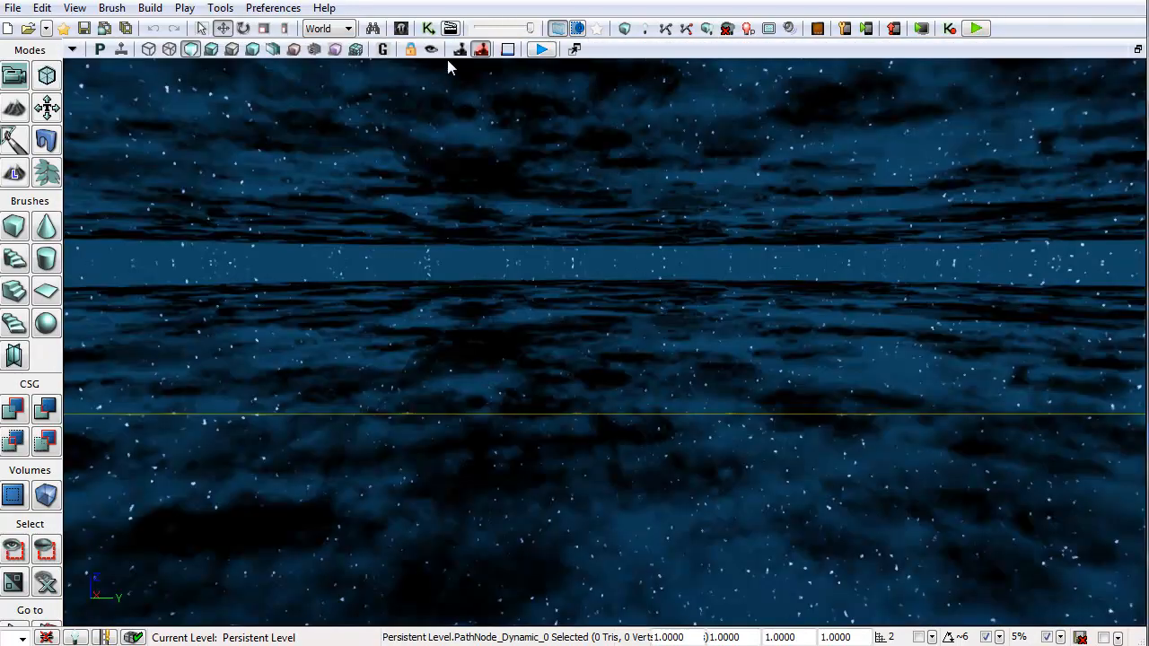
key(ctrl+k)
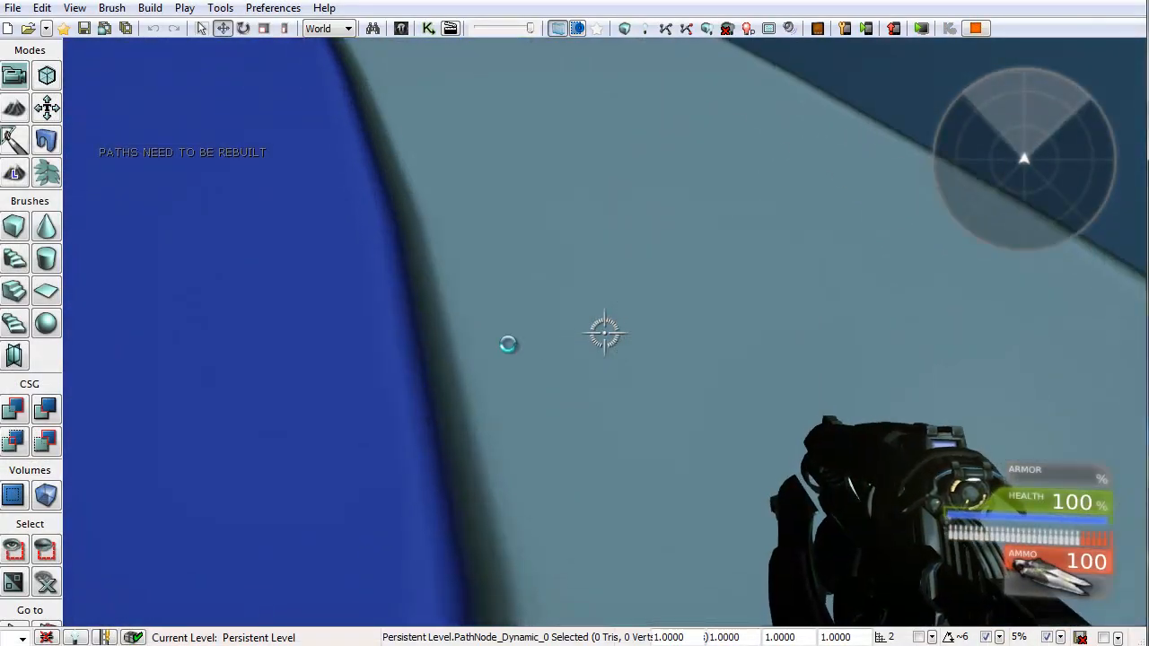
key(Escape)
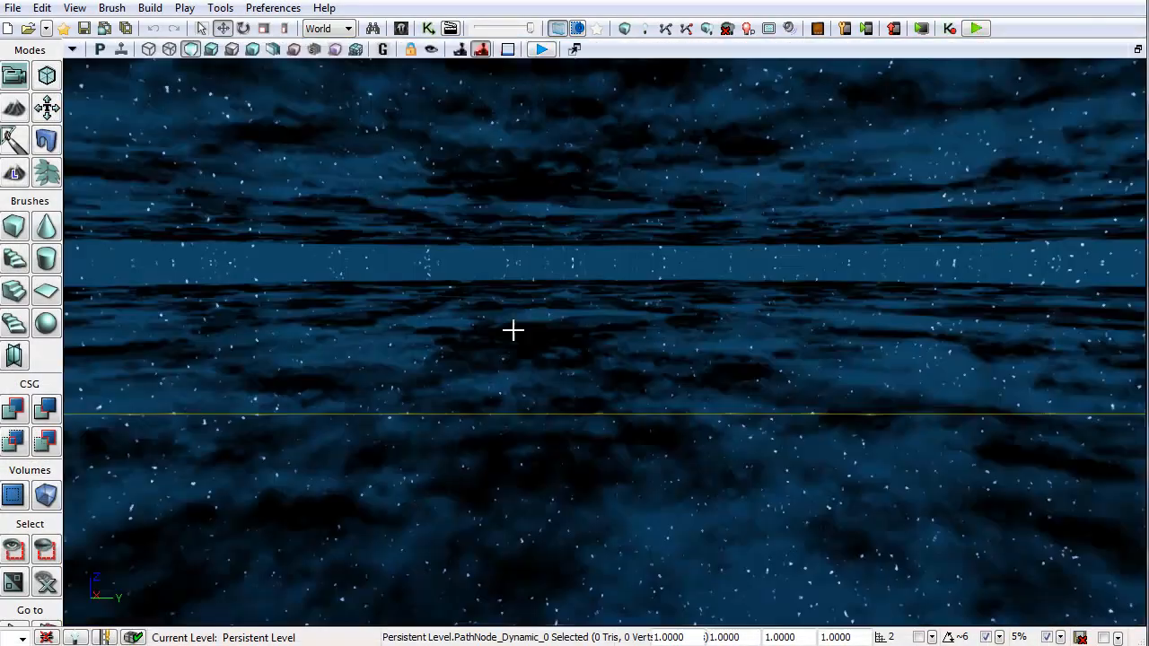
Step: Open Kismet, set the ChooseRoadPiece remote event output's activate delay to .5, and close Kismet
click(429, 28)
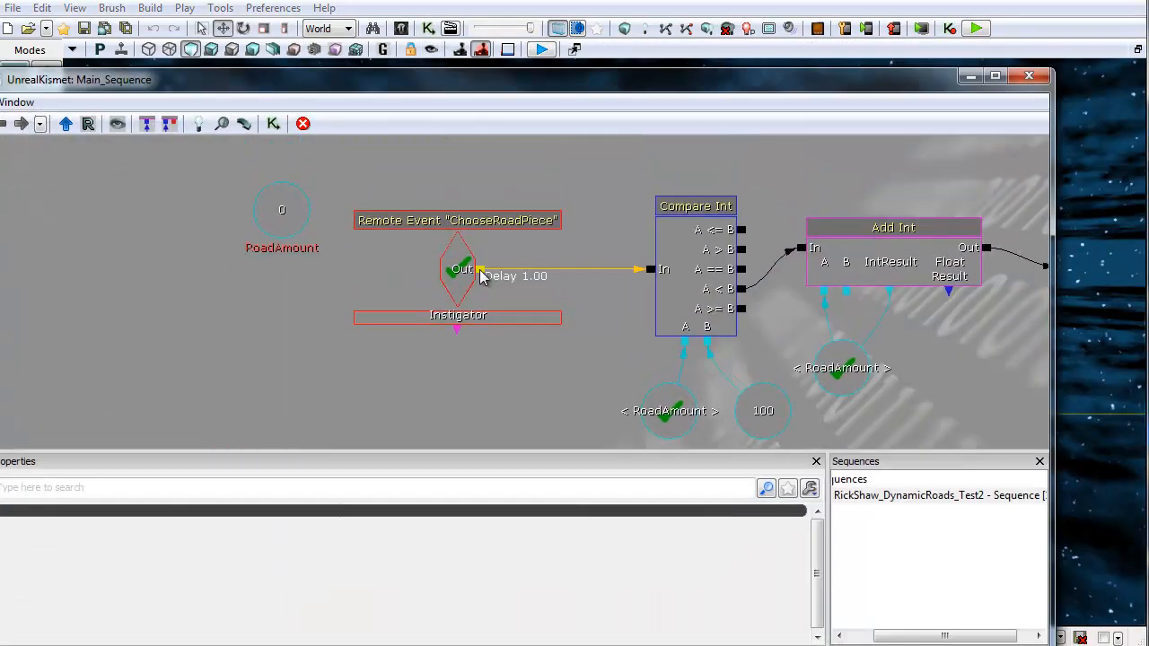
drag(405, 372, 490, 200)
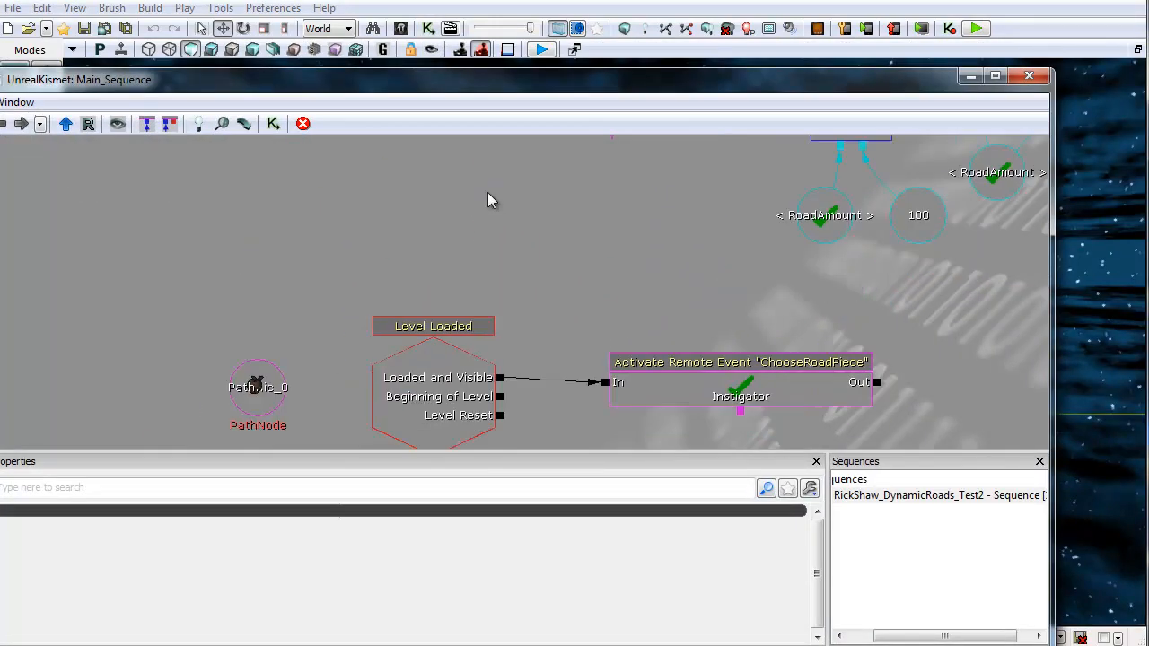
scroll(397, 274, down, 3)
scroll(459, 279, up, 3)
drag(458, 279, 391, 363)
right_click(327, 287)
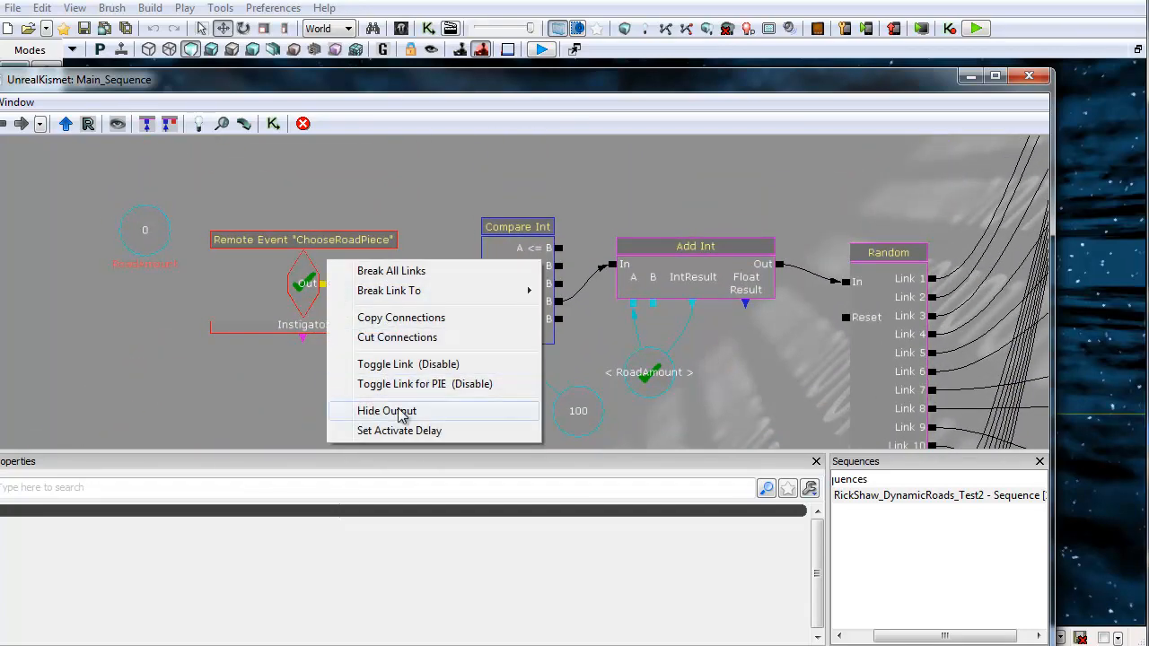
click(400, 431)
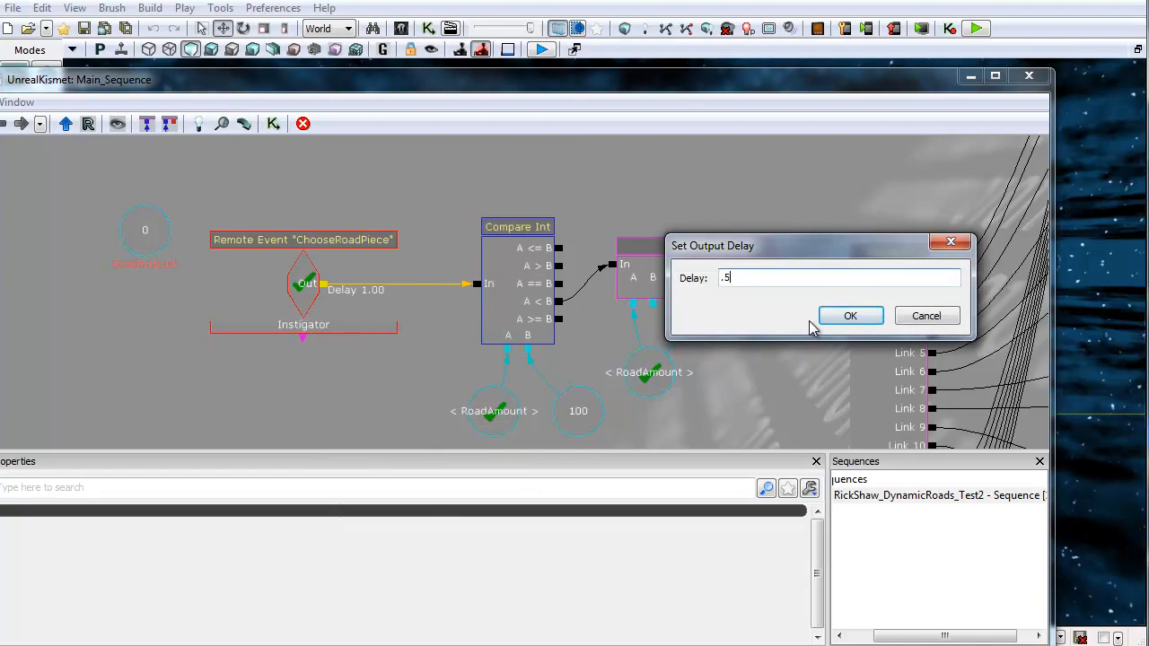
click(851, 317)
click(1029, 77)
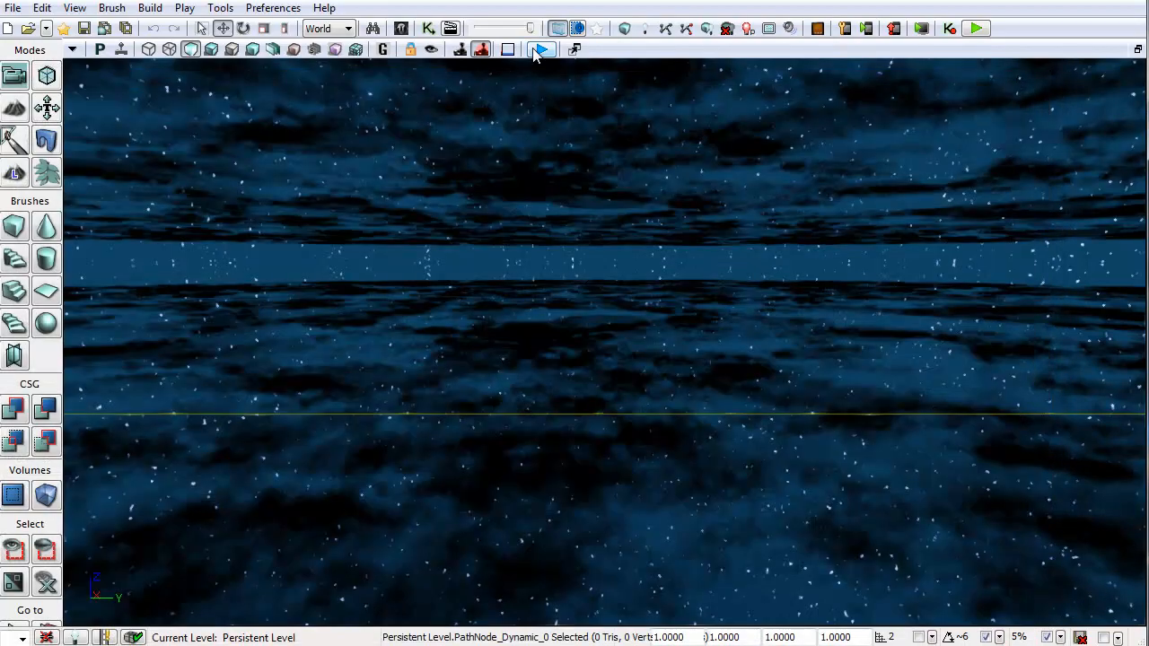
Step: Play-test the level, enter the Scorpion vehicle and drive it along the randomly spawned road pieces
click(540, 50)
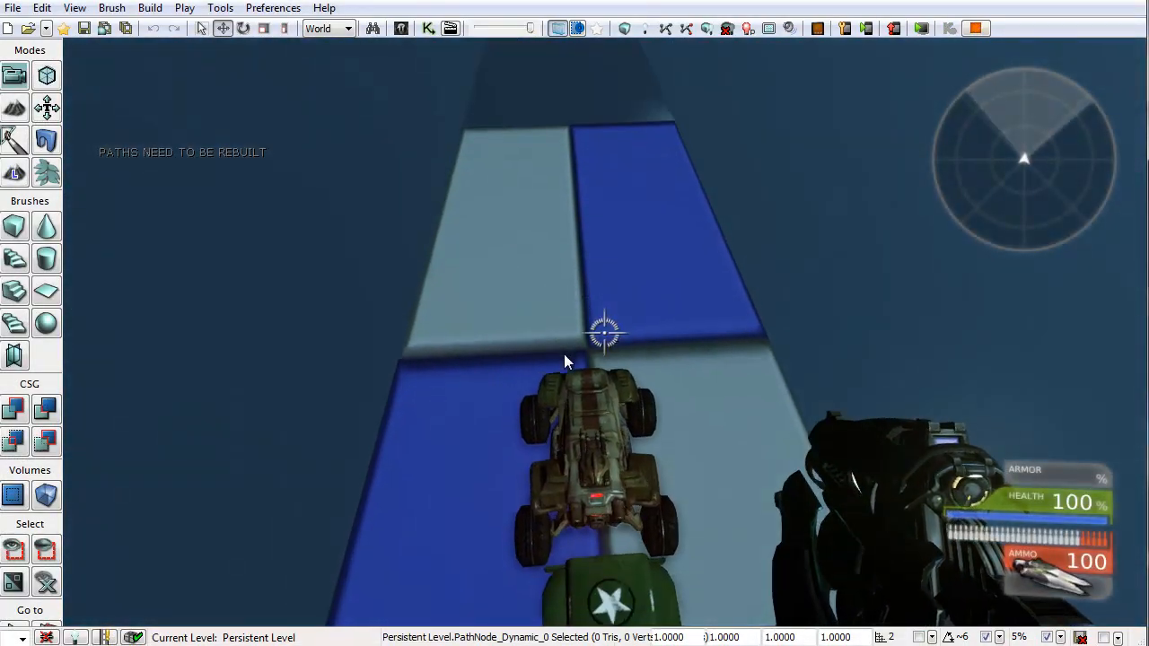
key(e)
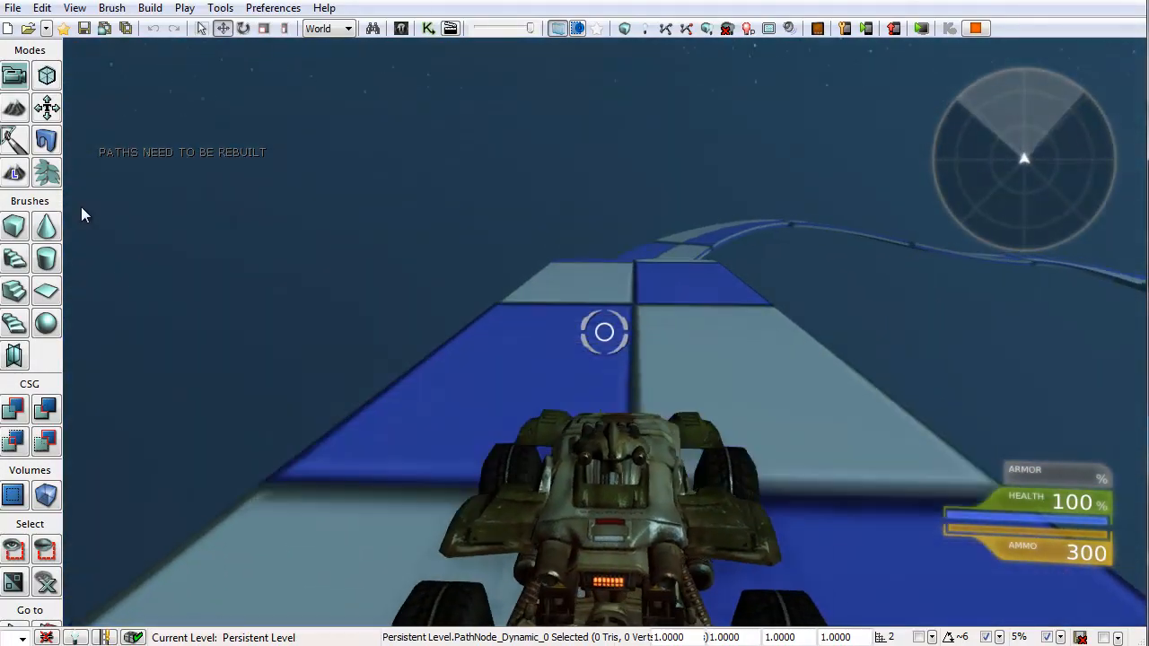
key(w)
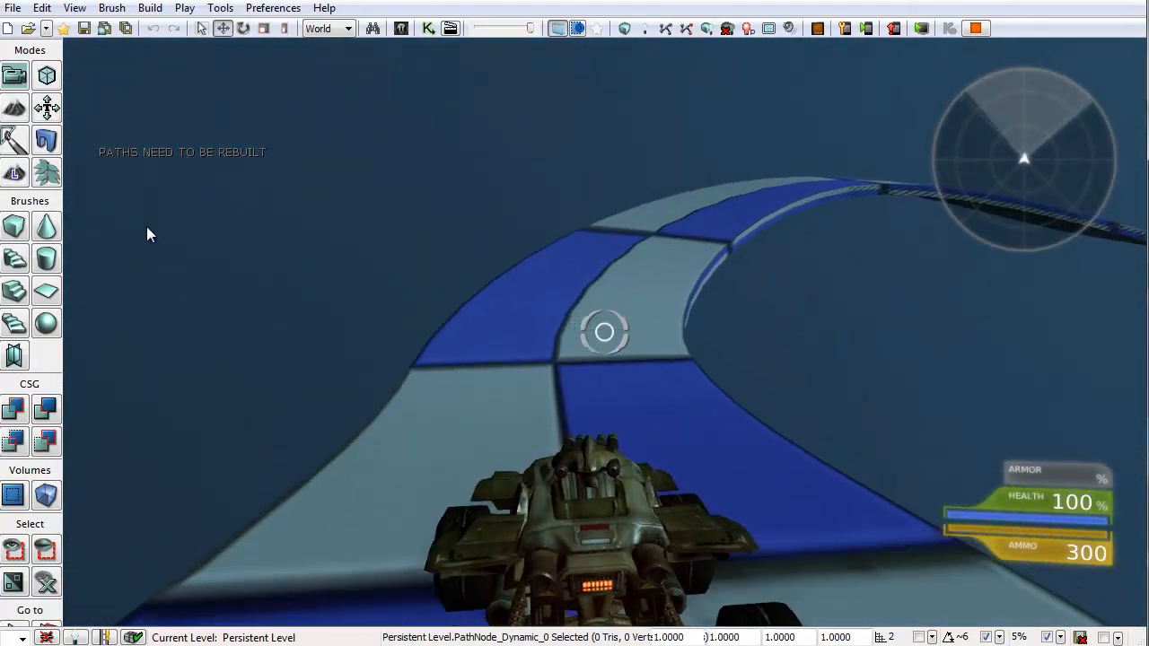
key(w)
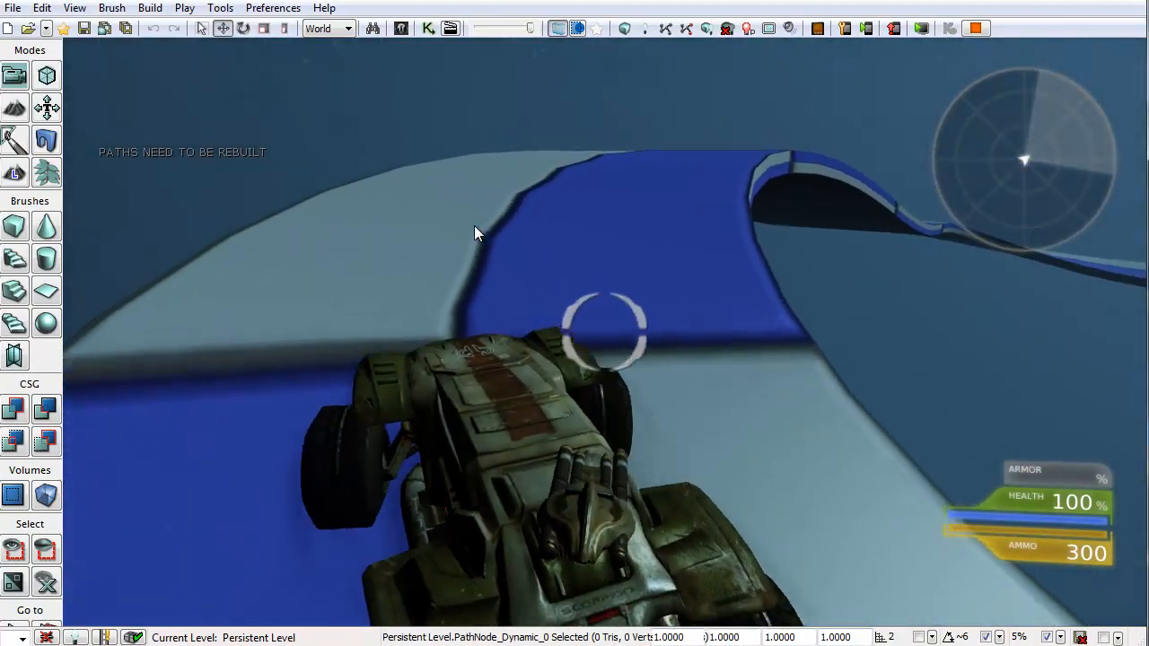
key(w)
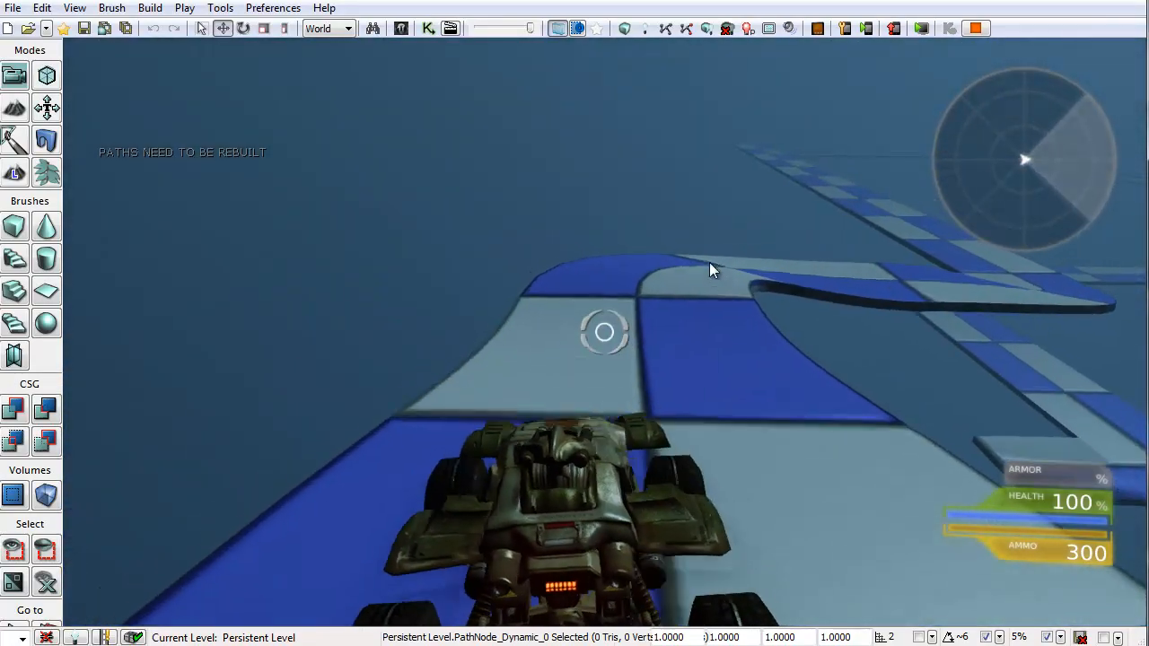
key(w)
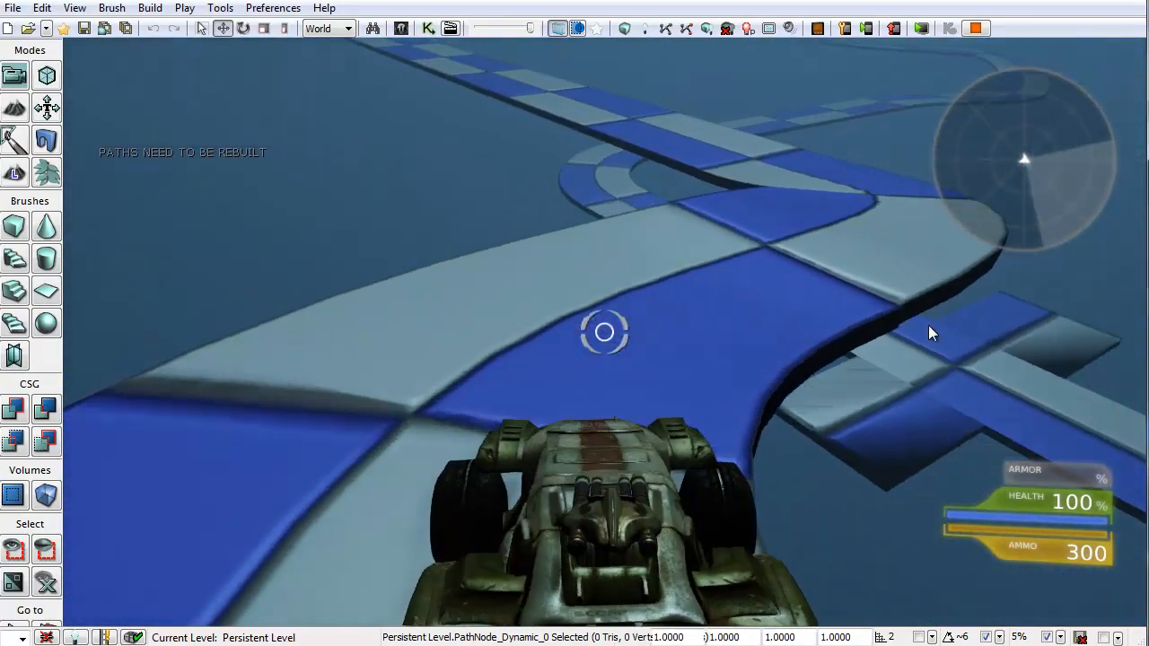
key(w)
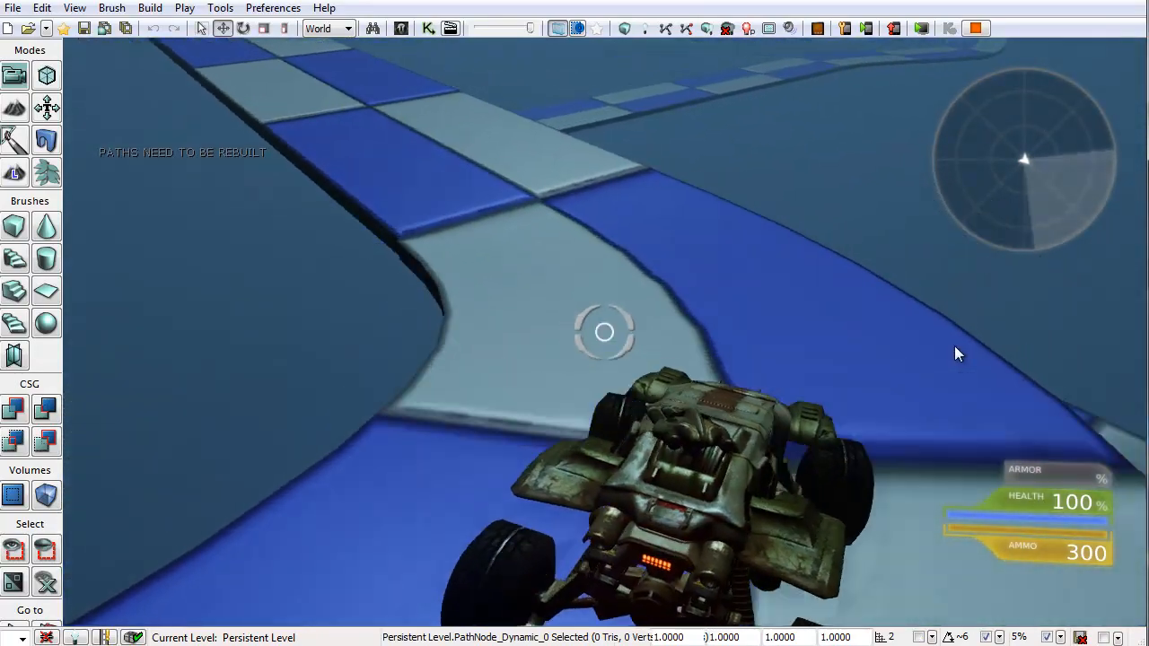
key(w)
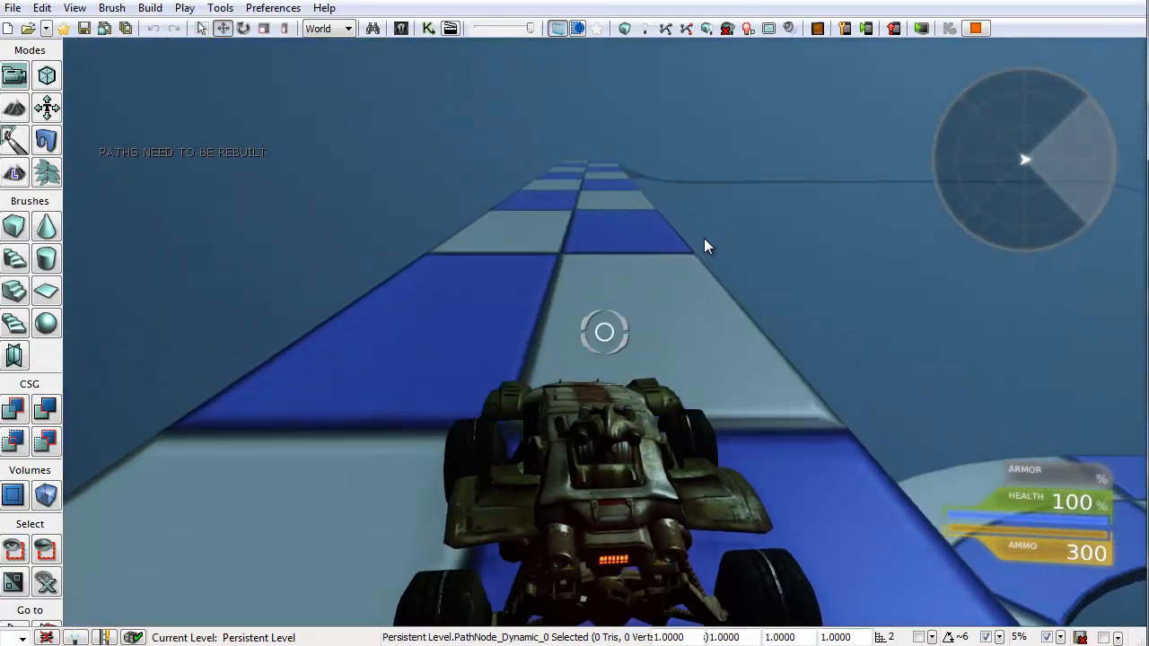
key(w)
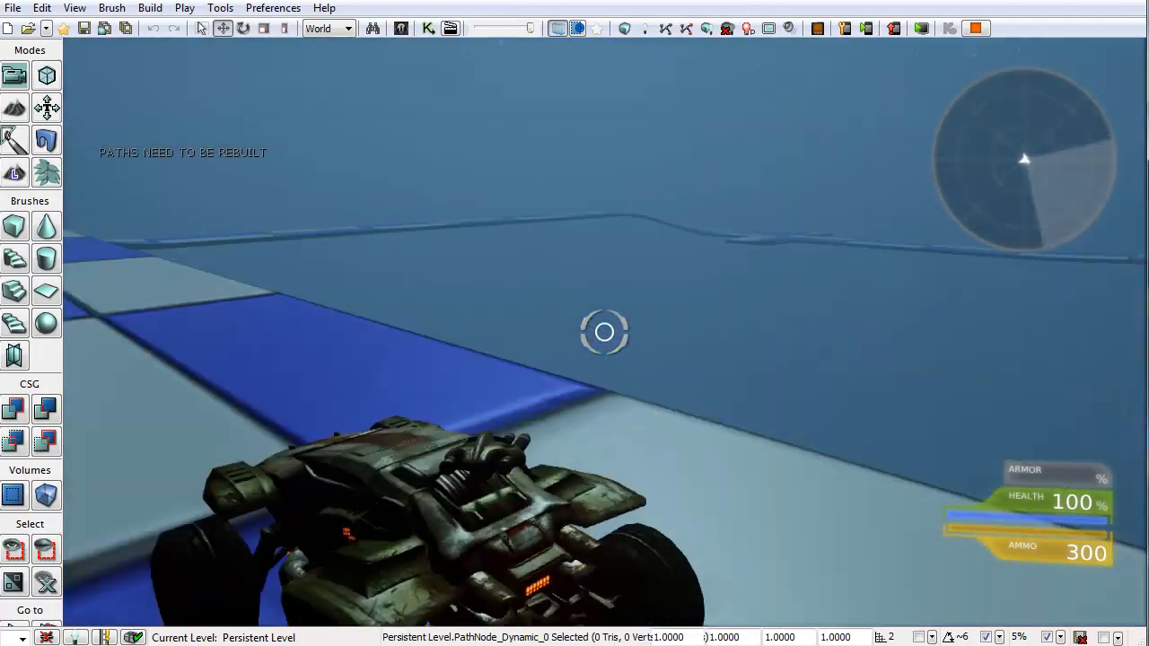
key(w)
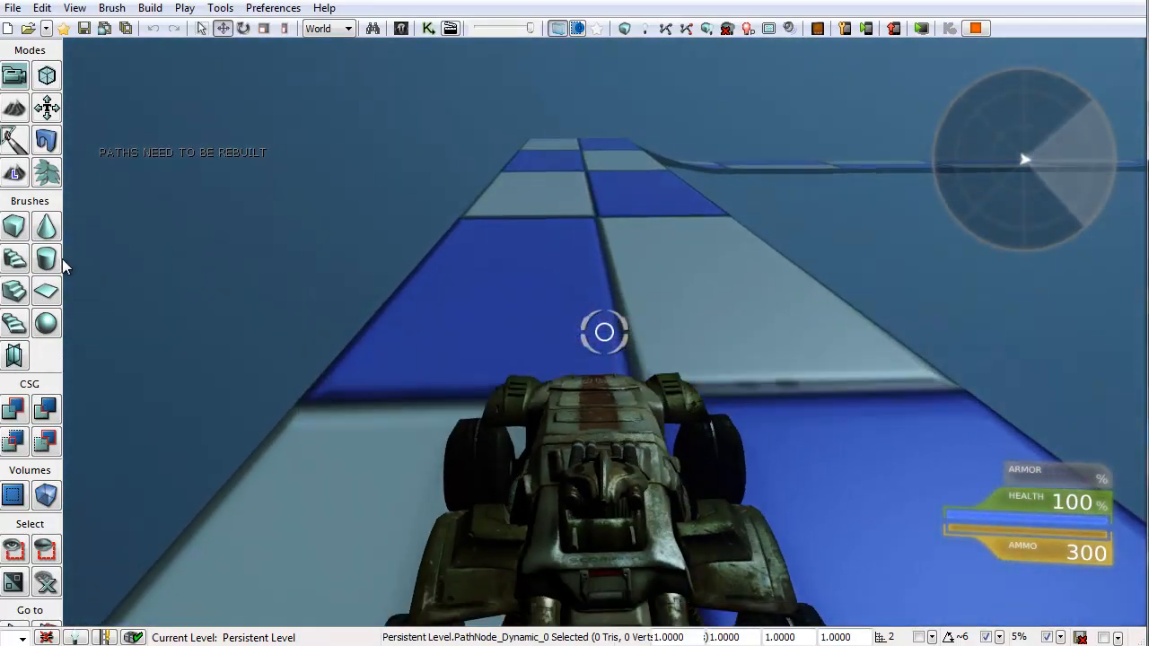
key(w)
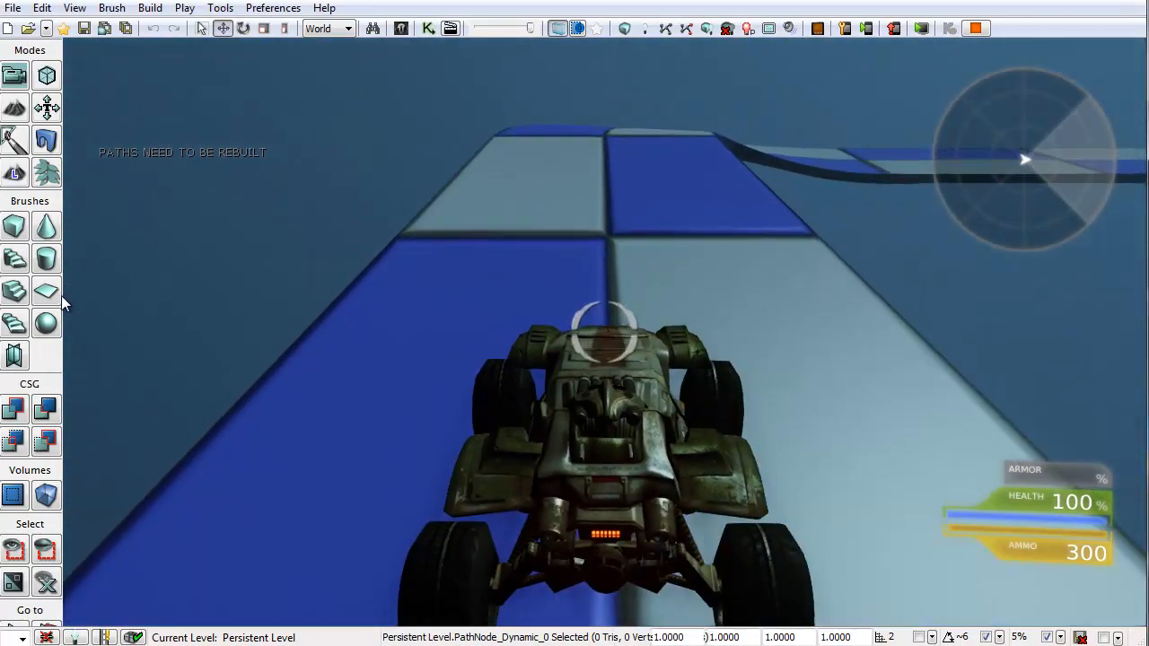
key(w)
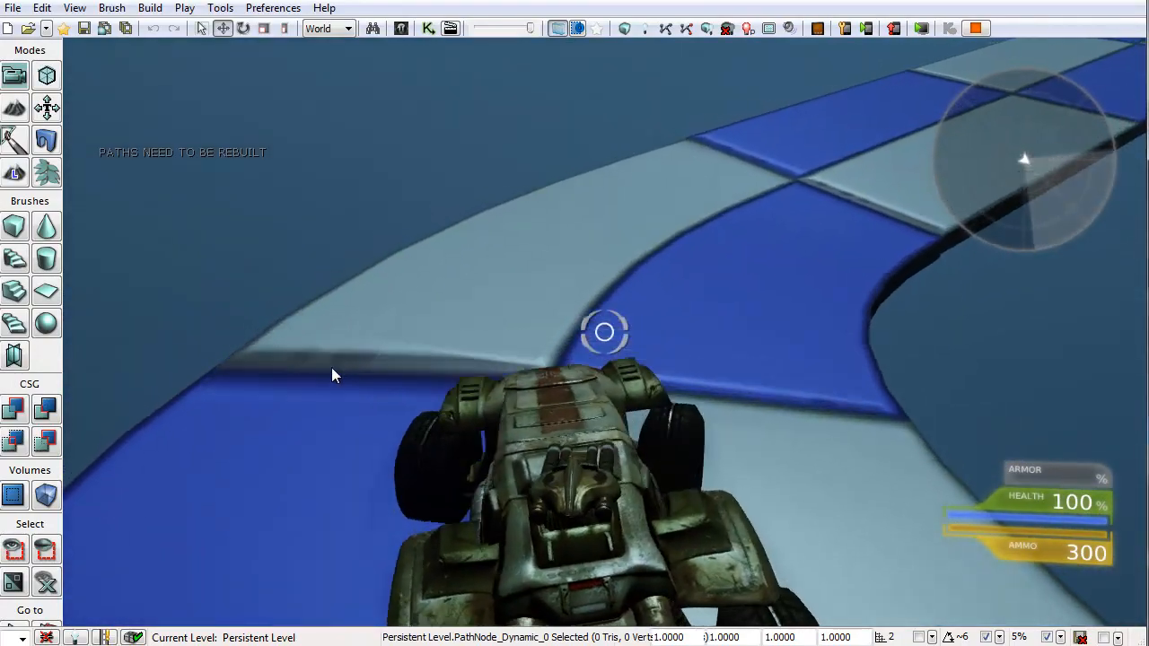
key(w)
key(w)
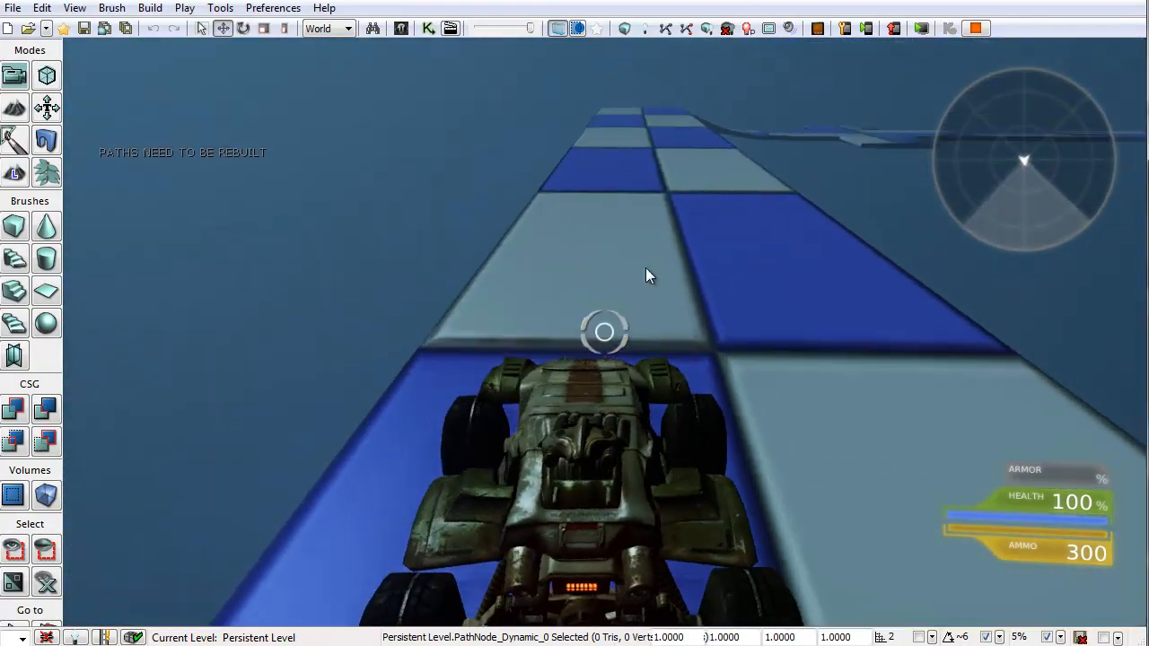
key(w)
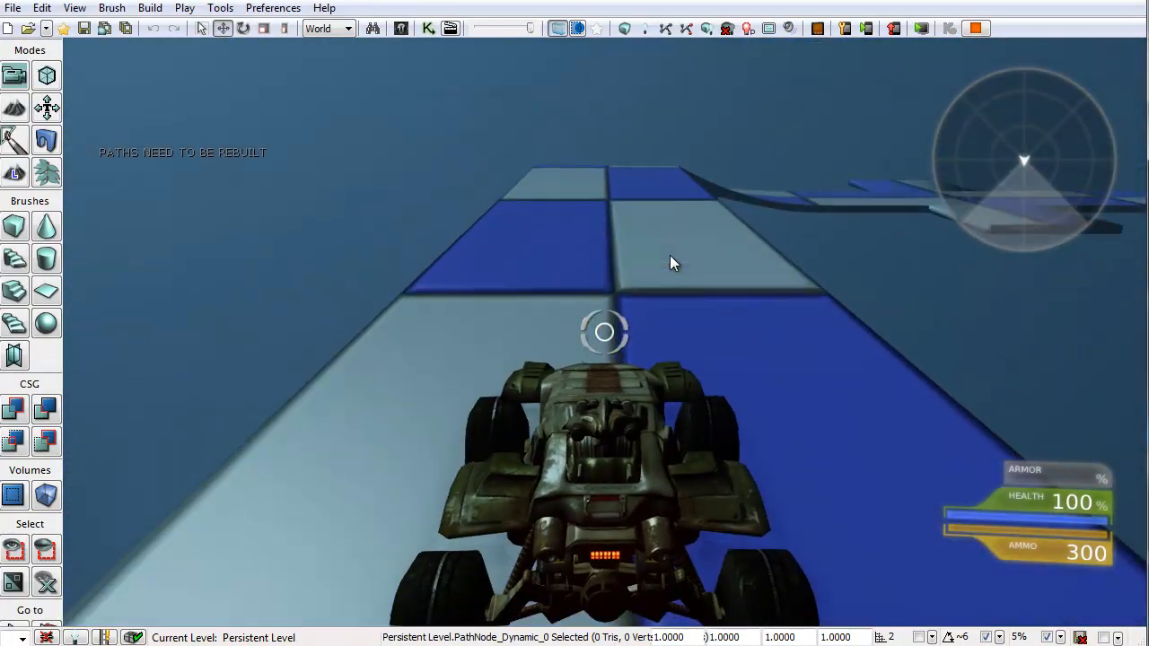
key(w)
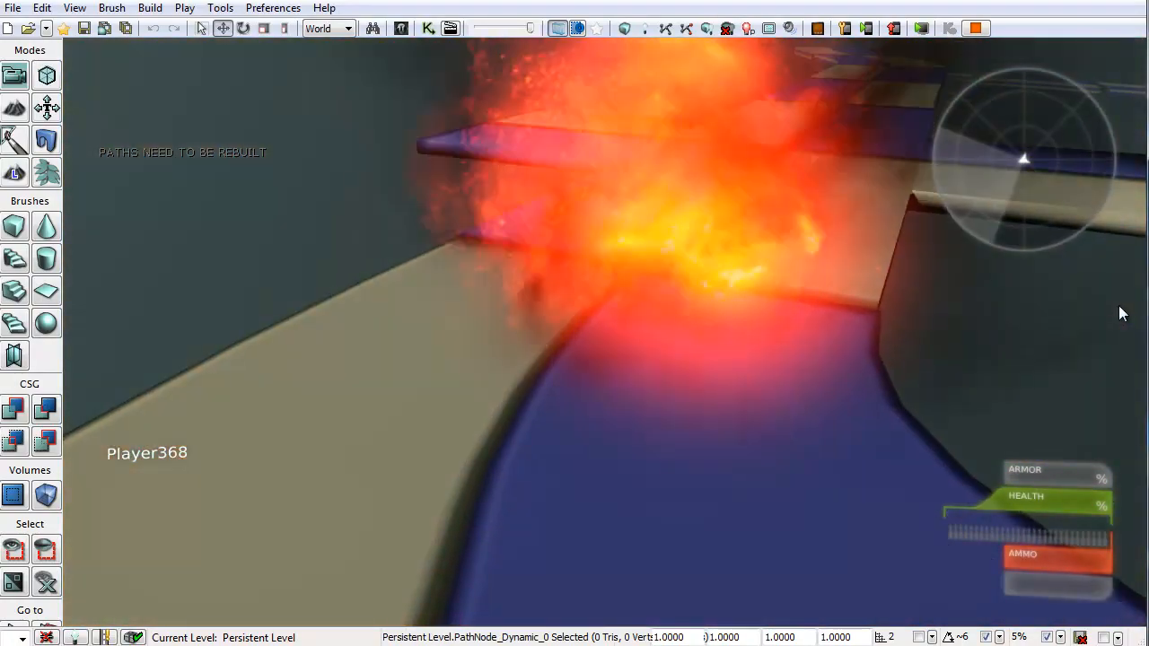
Step: Respawn after the crash, enter the Scorpion and drive it along the randomly spawning road pieces
key(Escape)
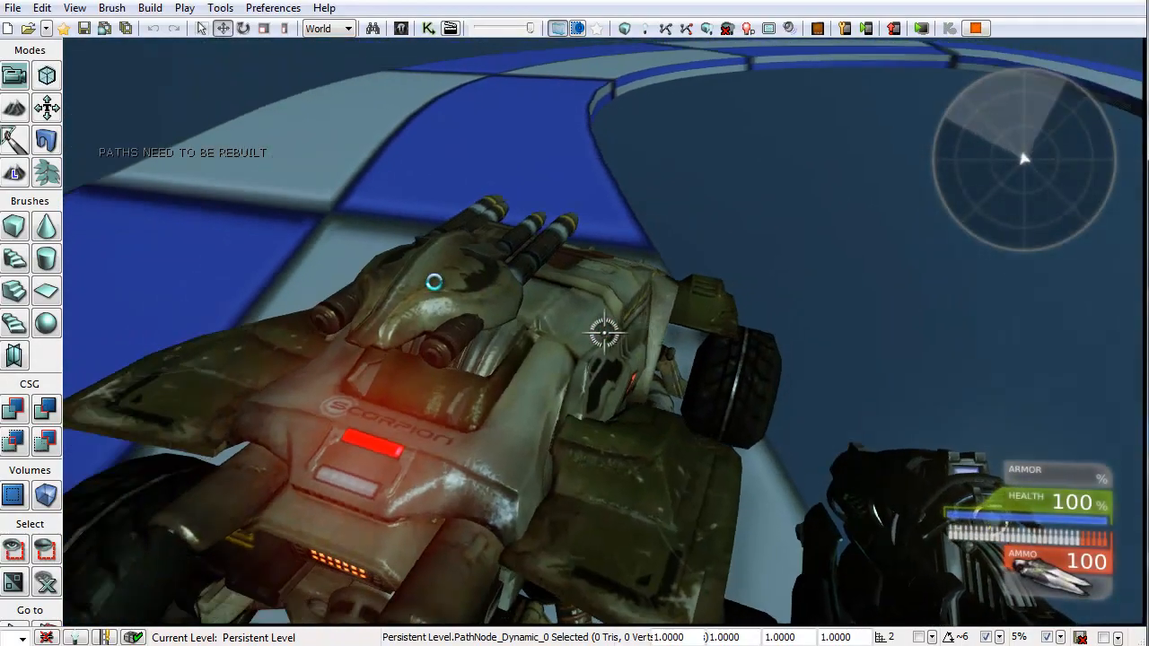
key(e)
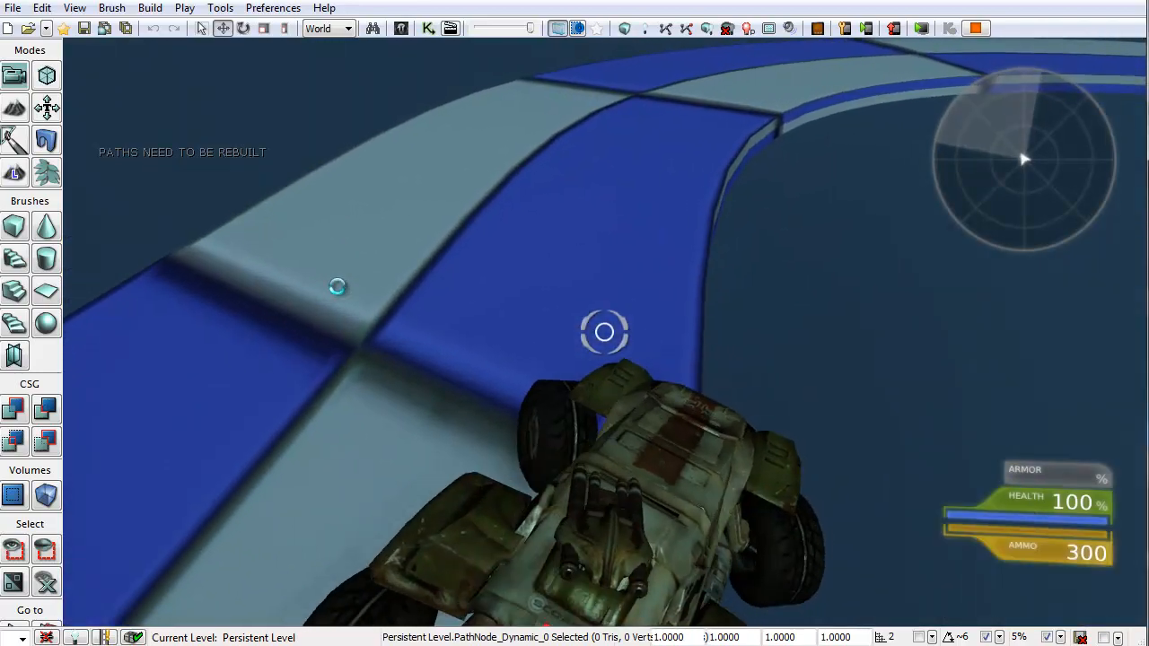
key(w)
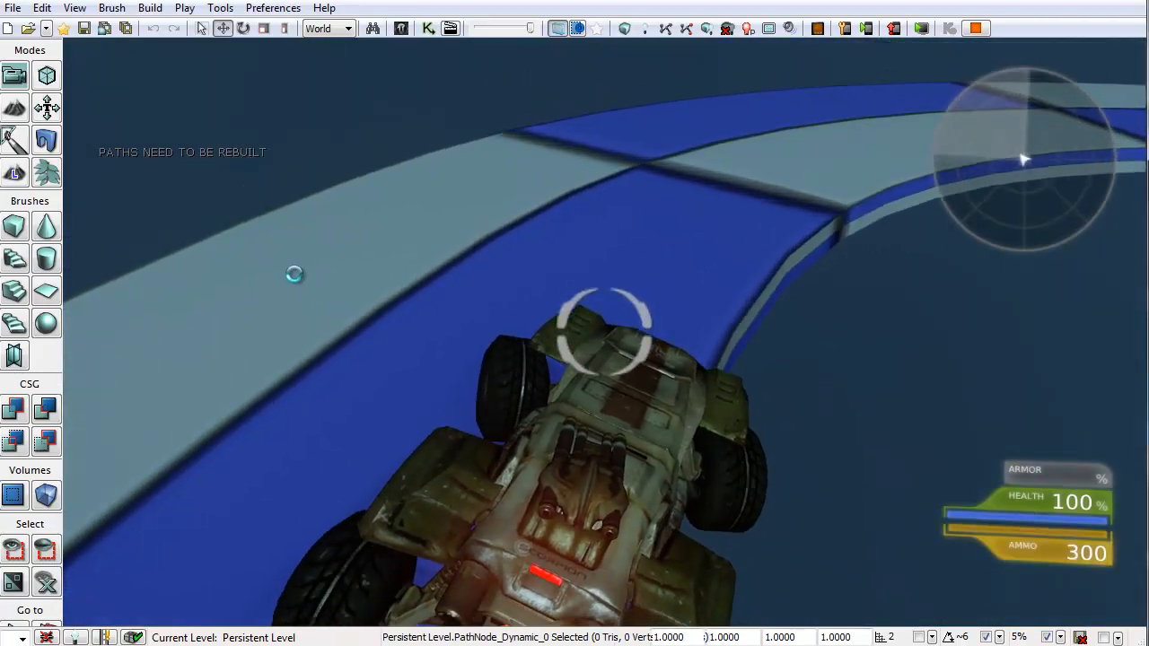
key(w)
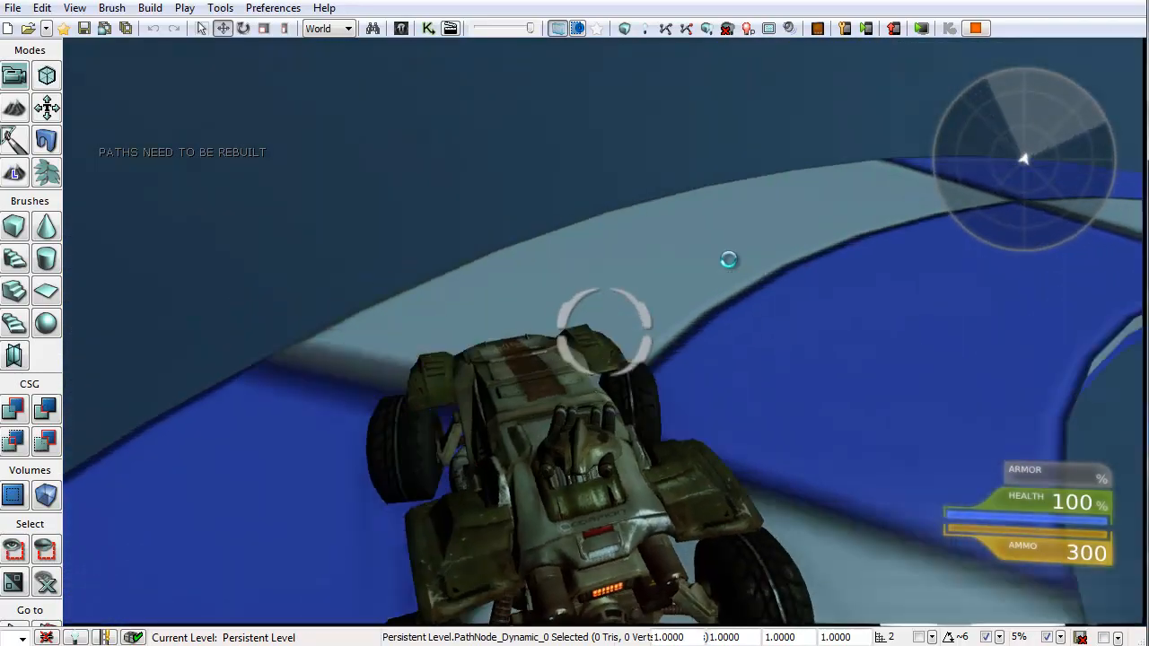
key(w)
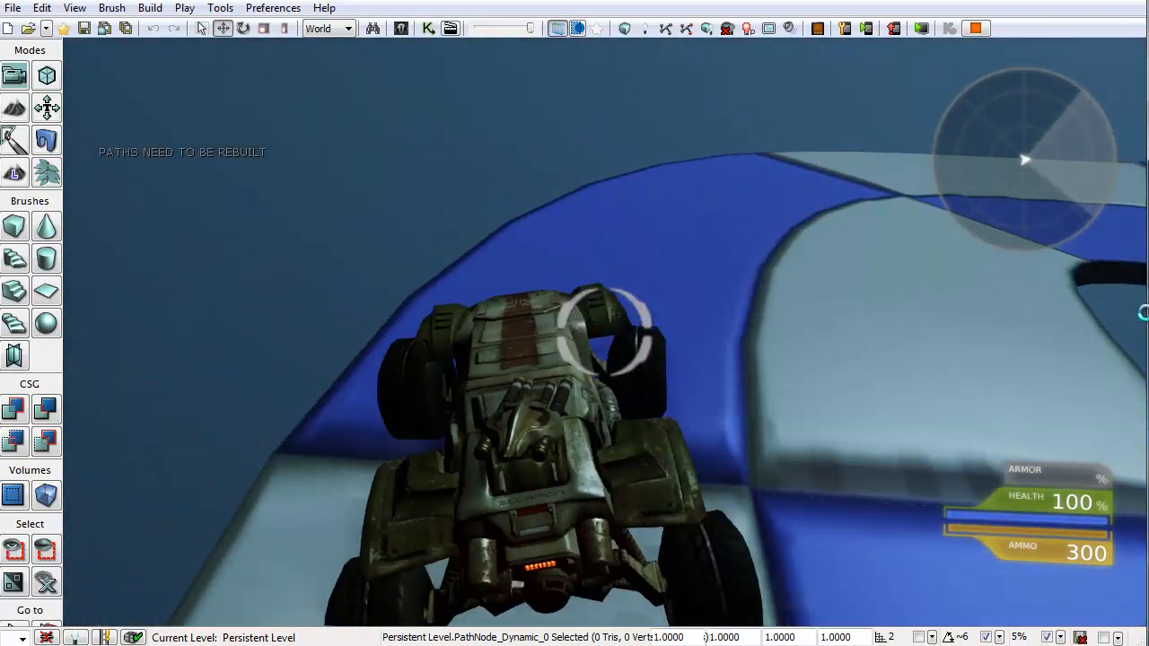
key(w)
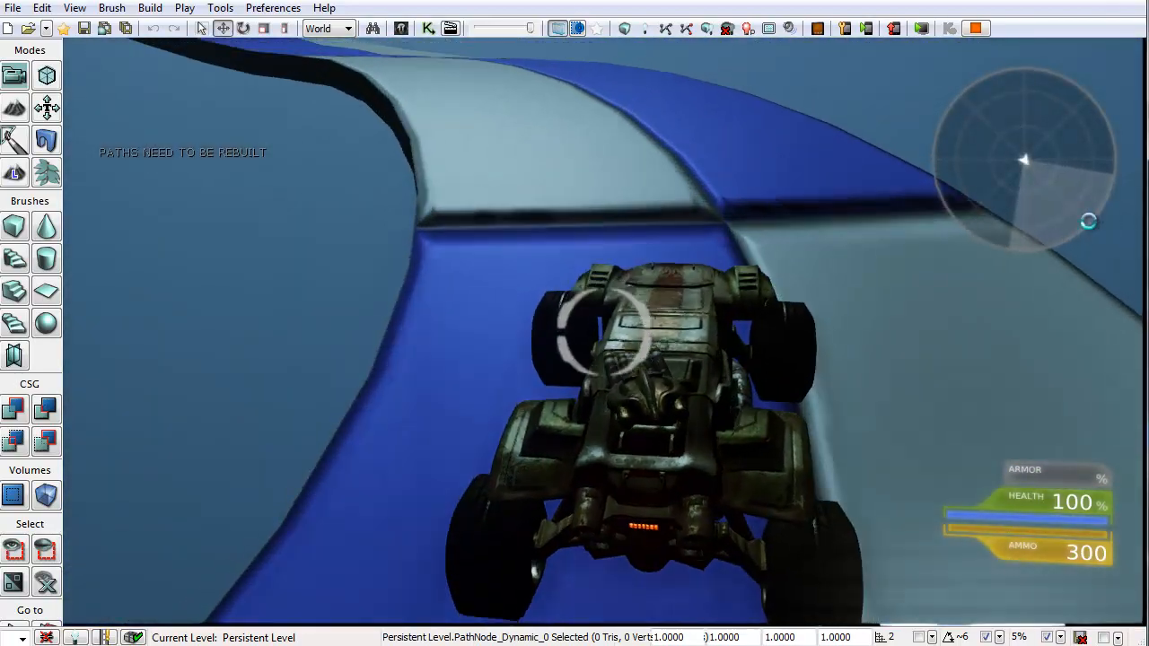
key(w)
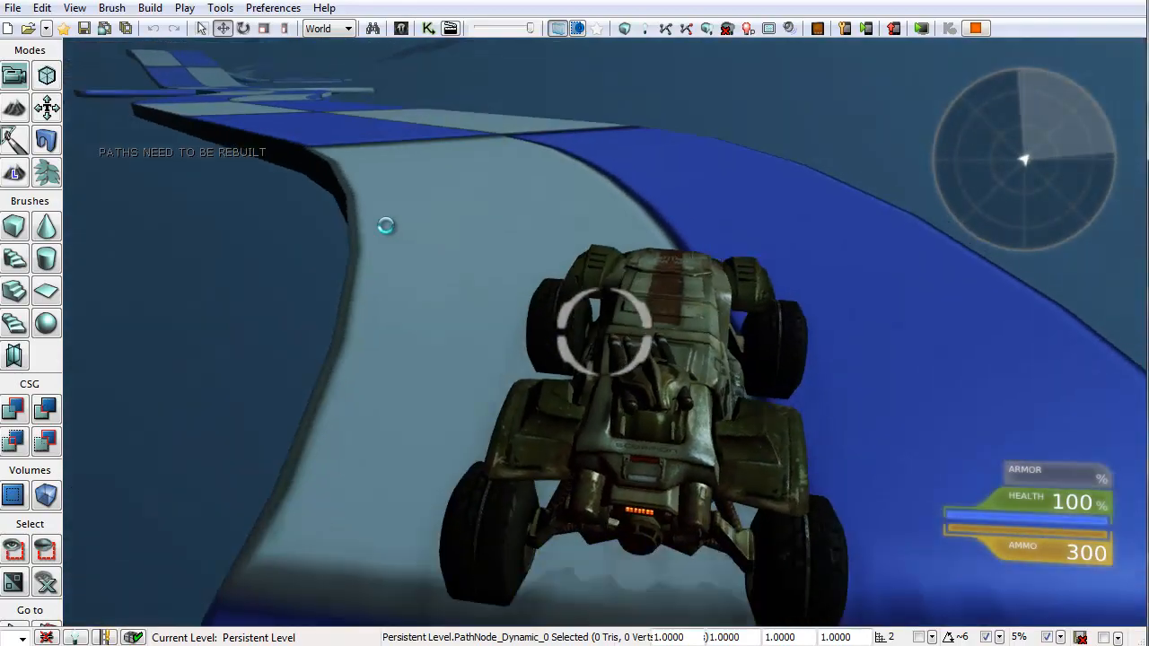
key(w)
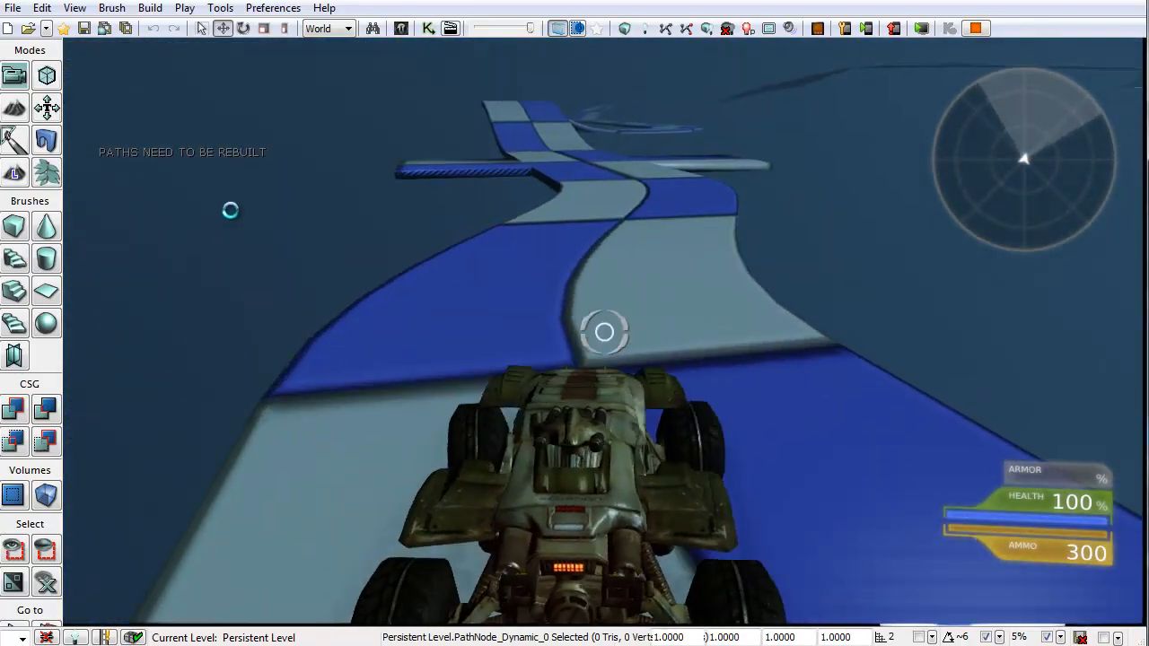
key(w)
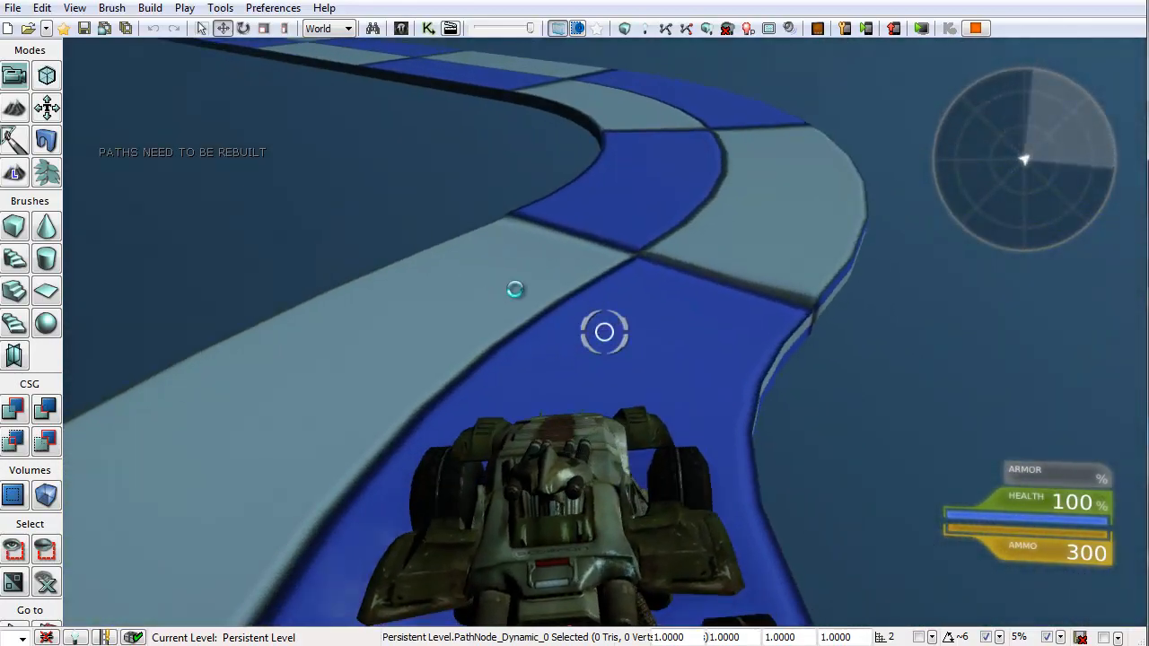
key(w)
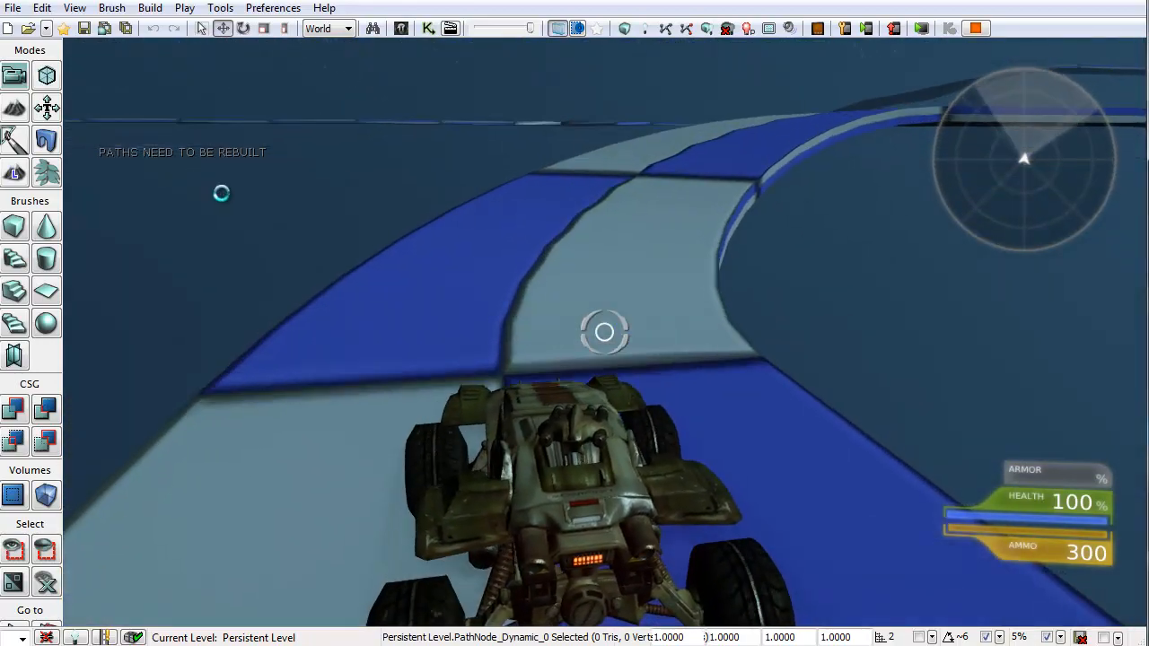
key(w)
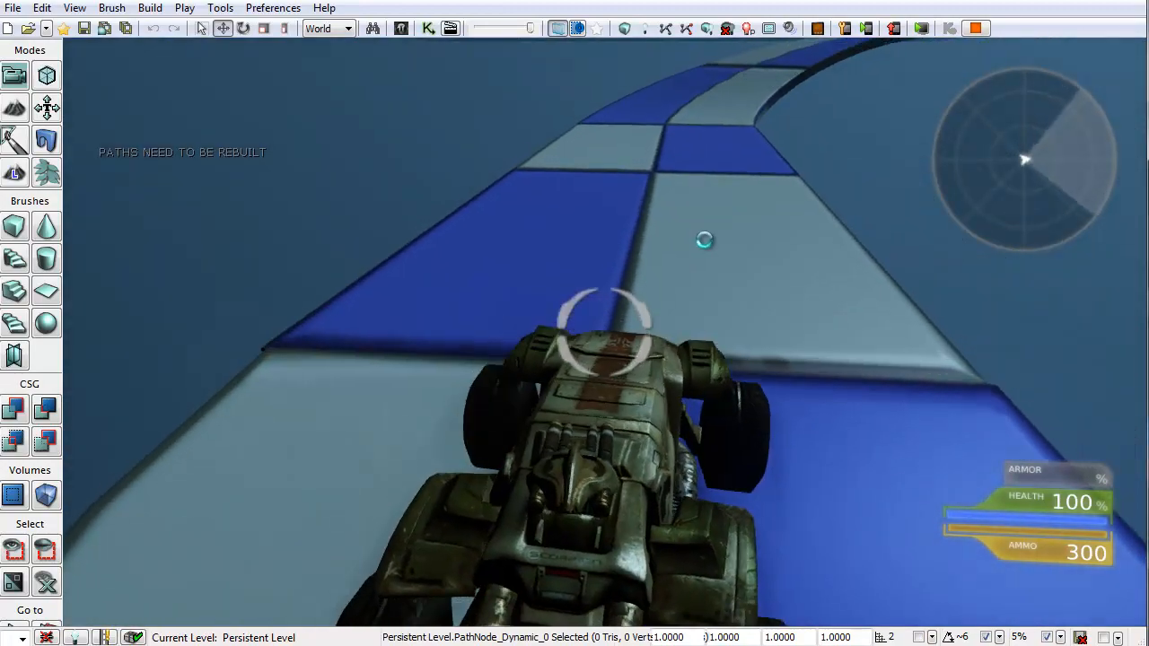
key(w)
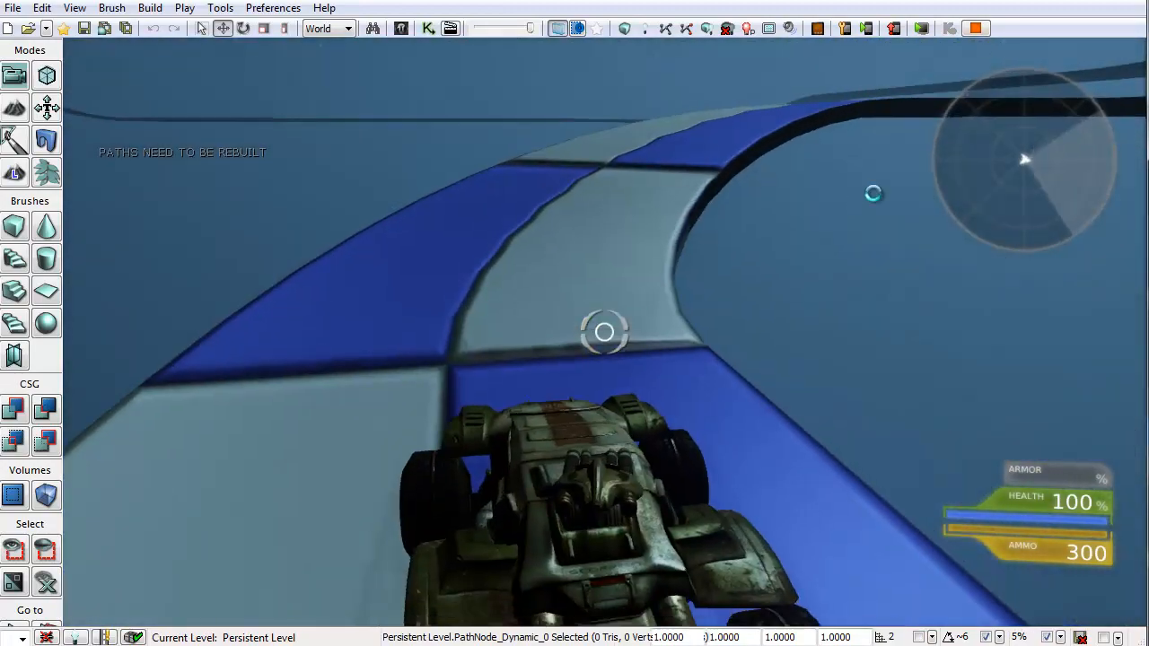
key(w)
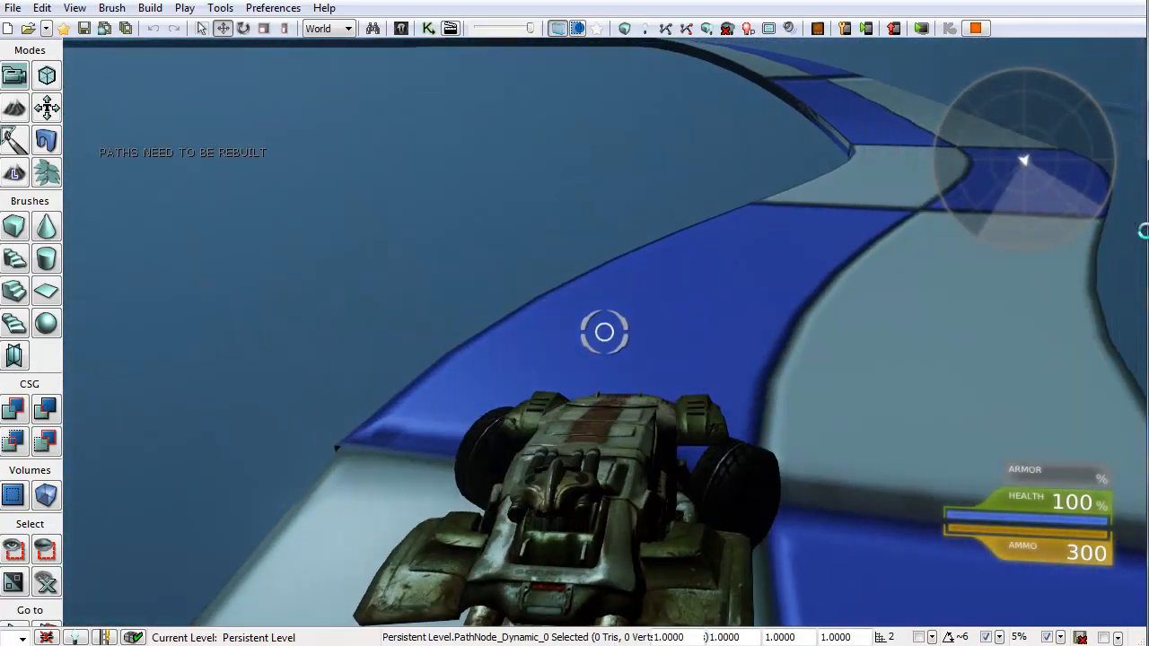
key(w)
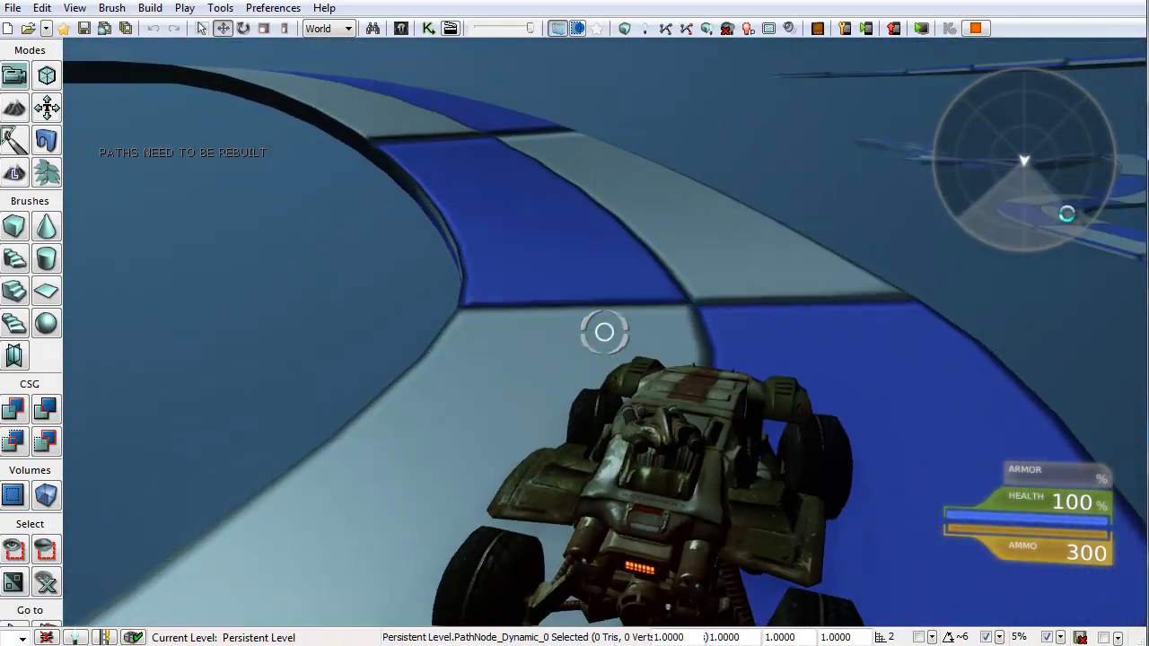
key(w)
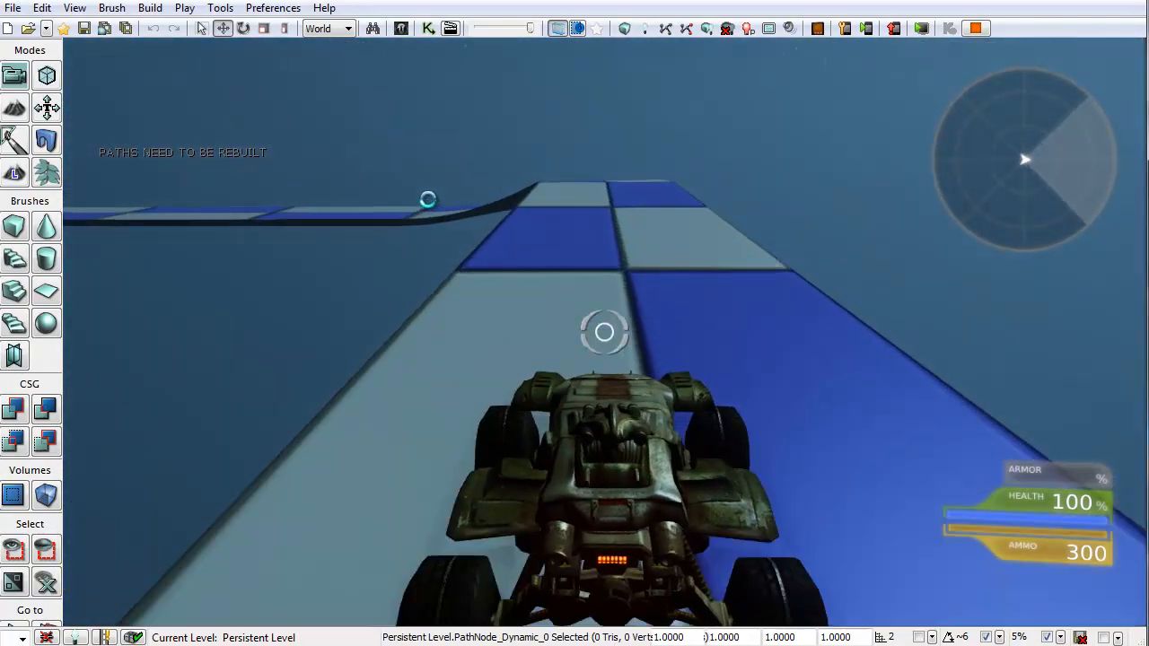
key(w)
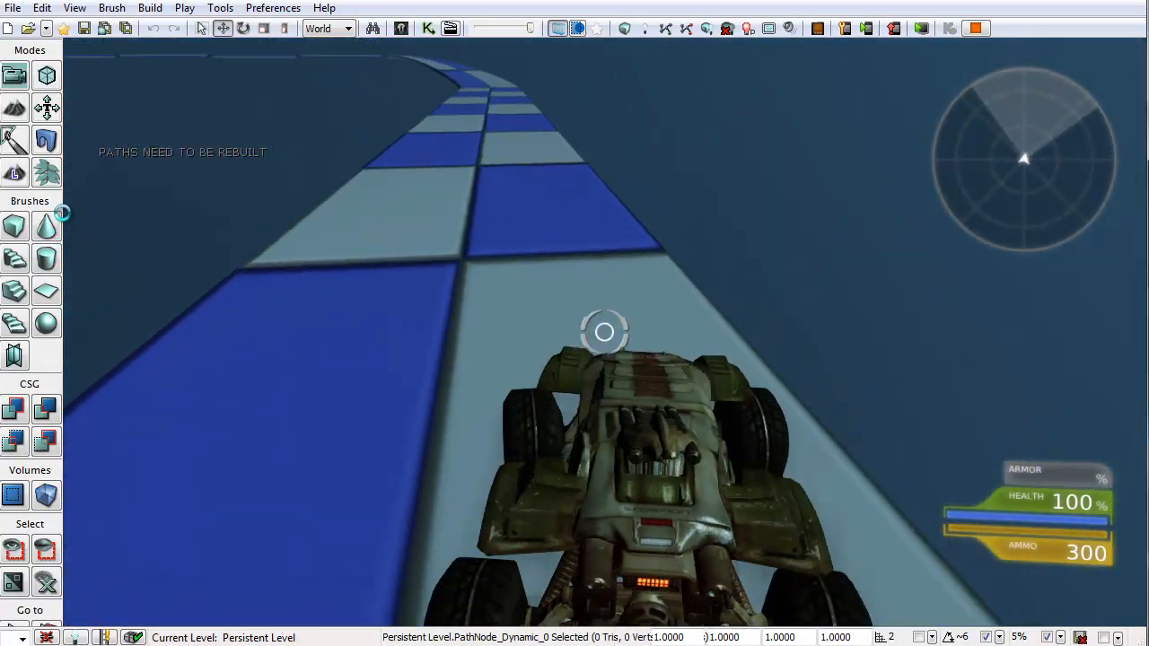
key(w)
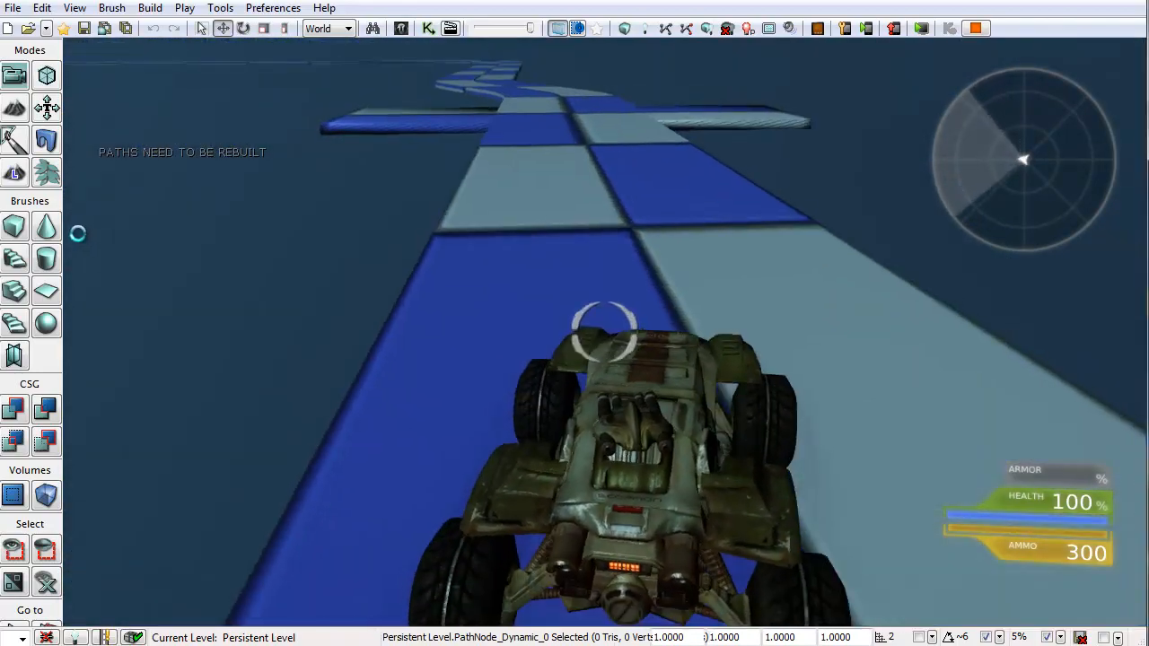
key(w)
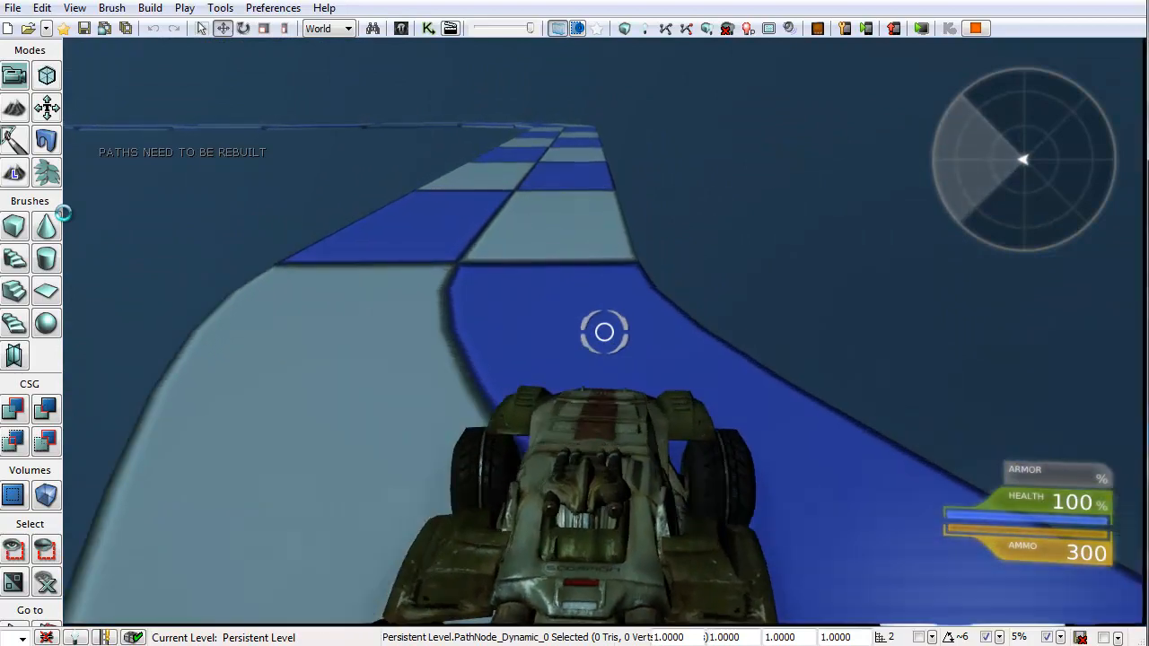
key(w)
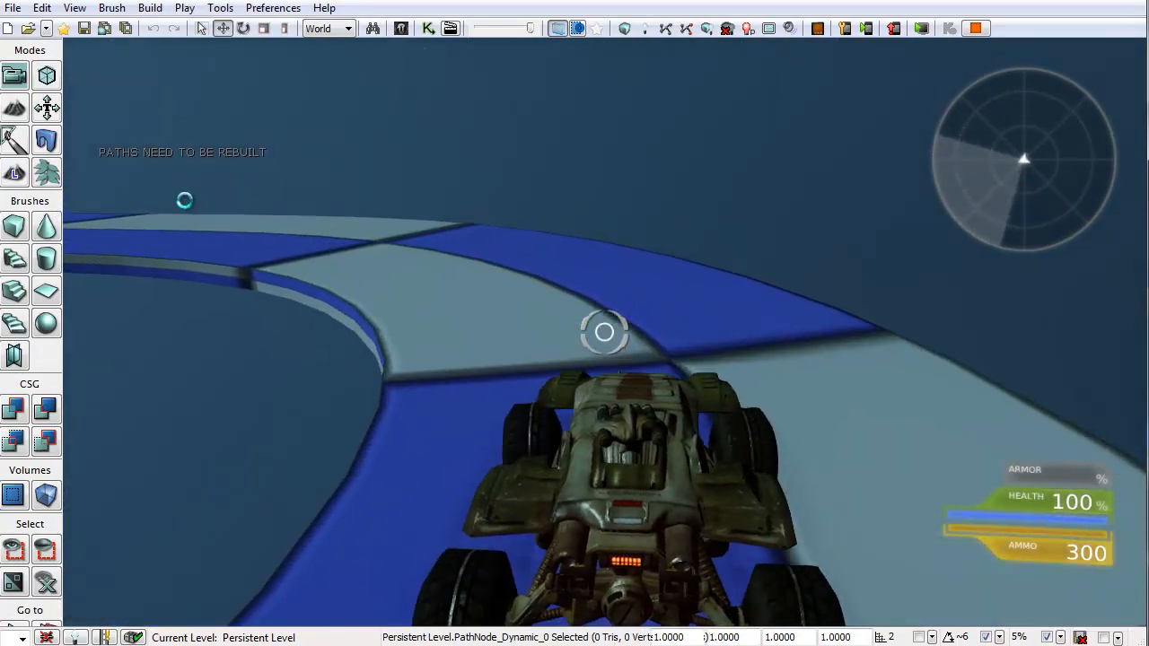
key(w)
key(a)
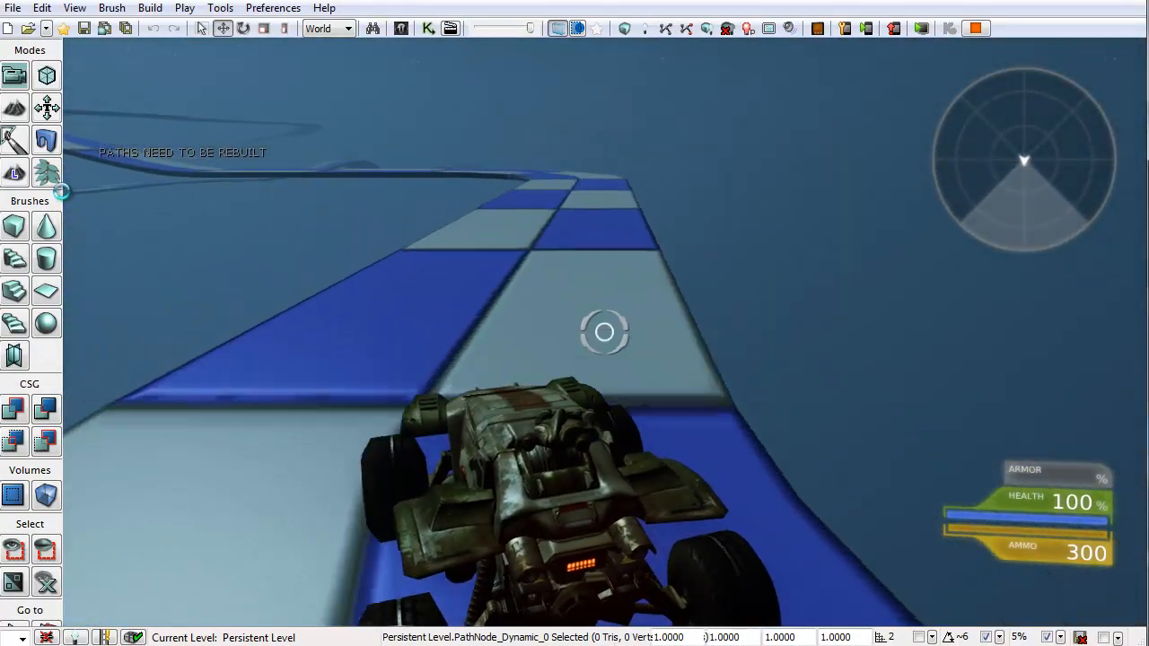
key(w)
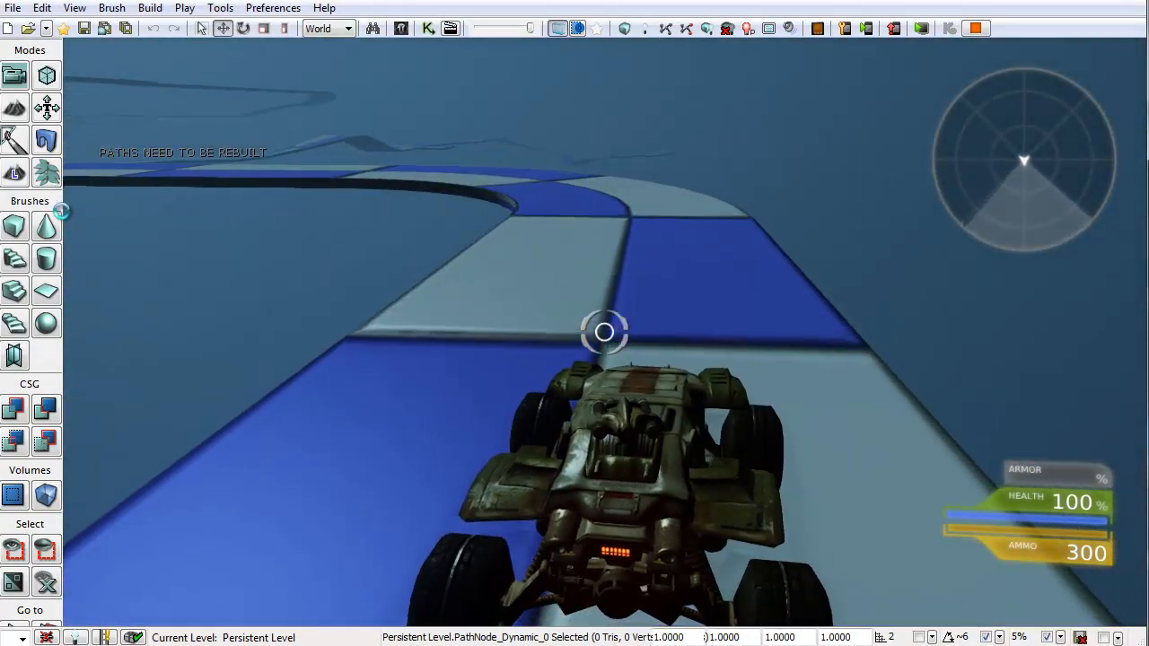
key(w)
key(a)
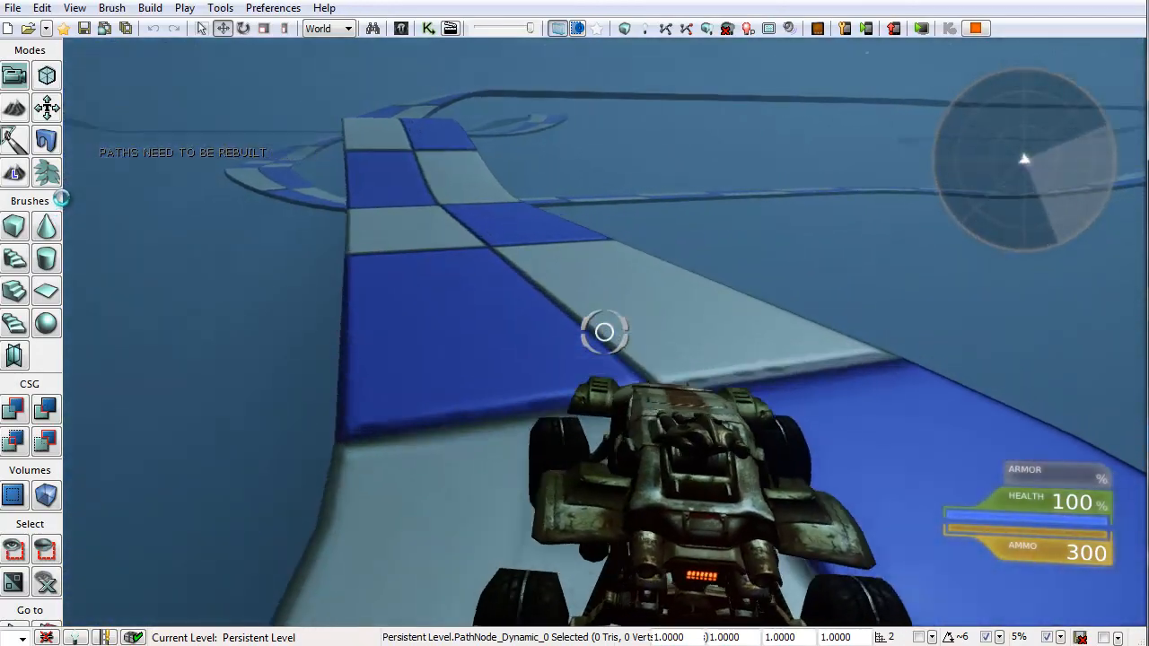
key(w)
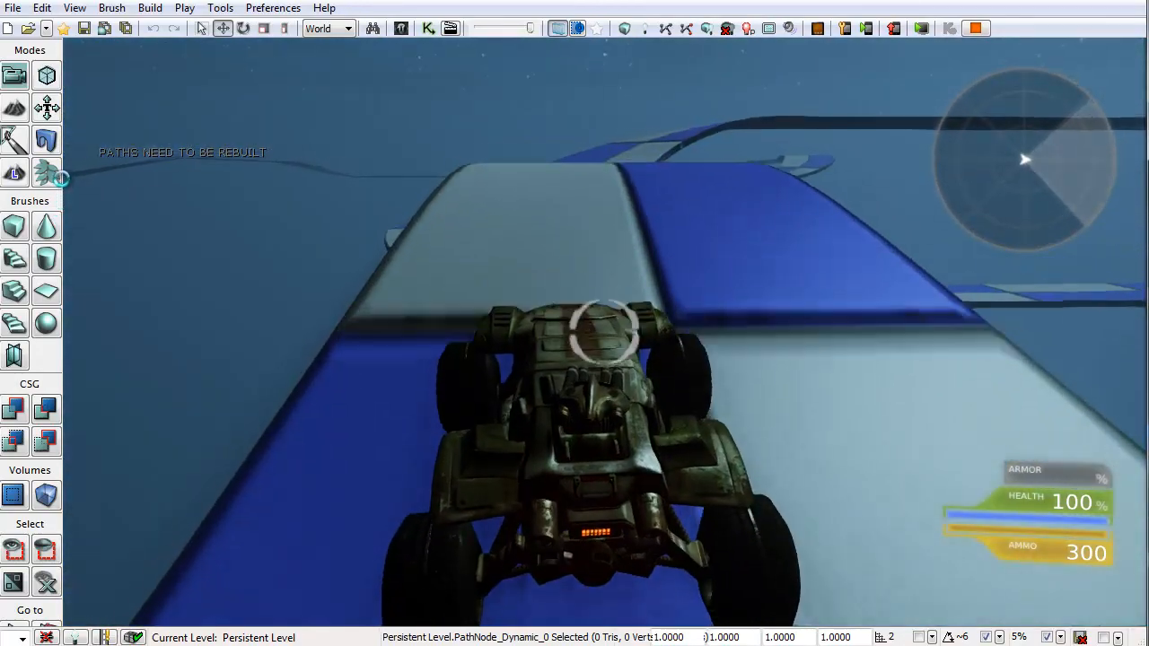
key(w)
key(d)
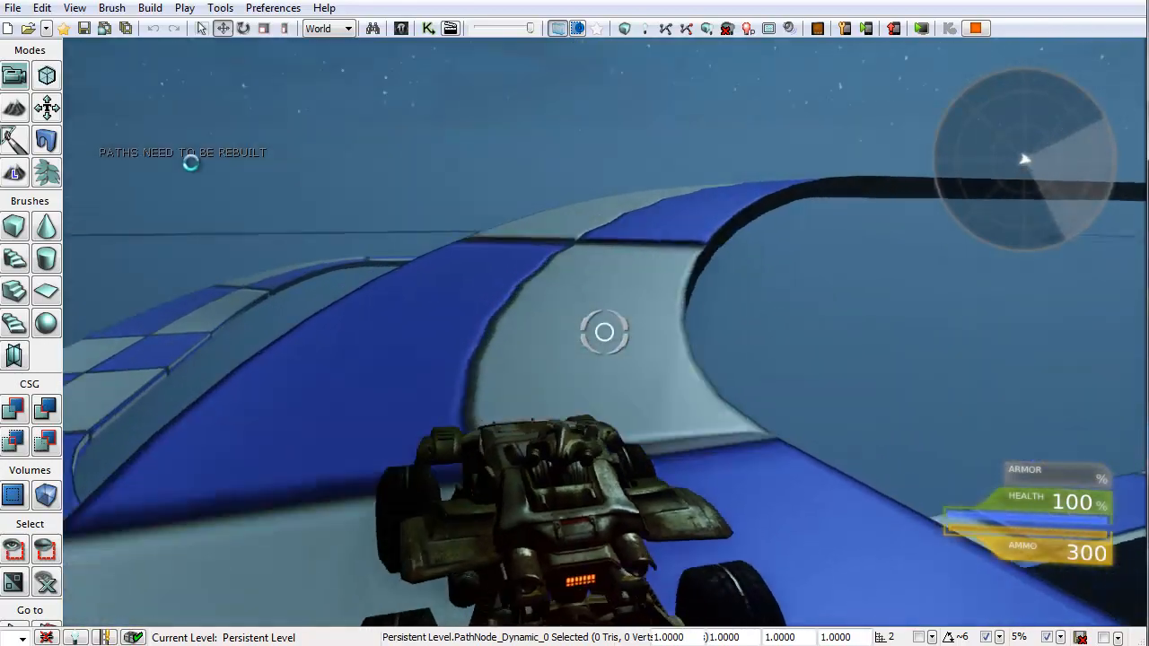
key(a)
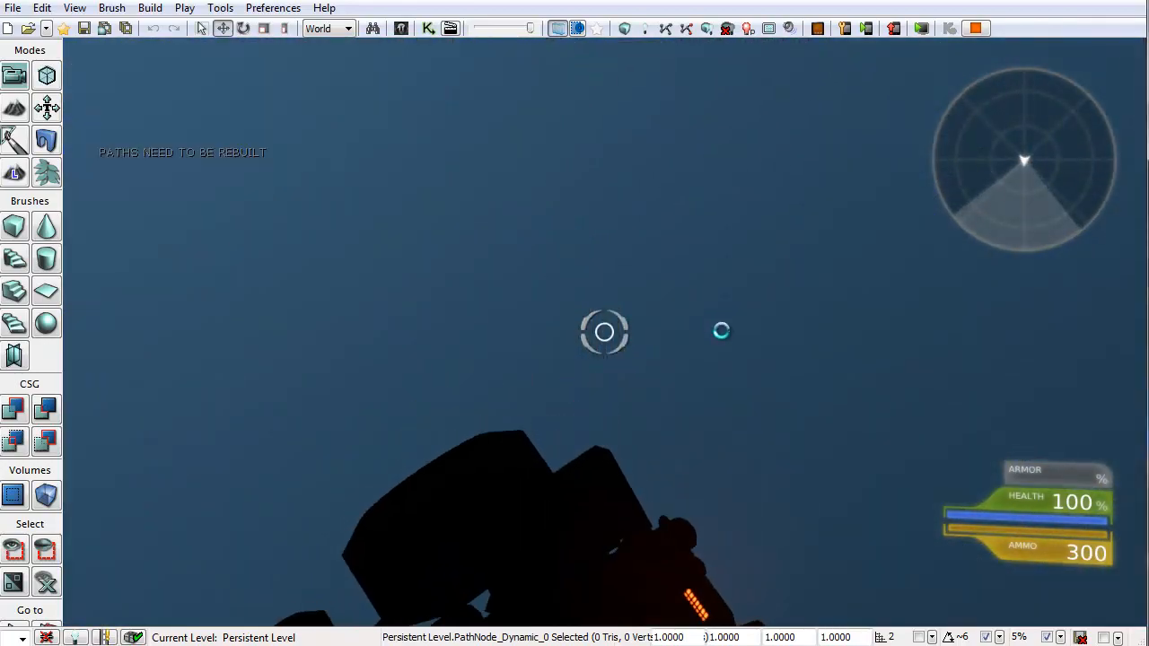
Step: Respawn again, get back into the Scorpion and continue driving over the newly spawned road segments
key(Escape)
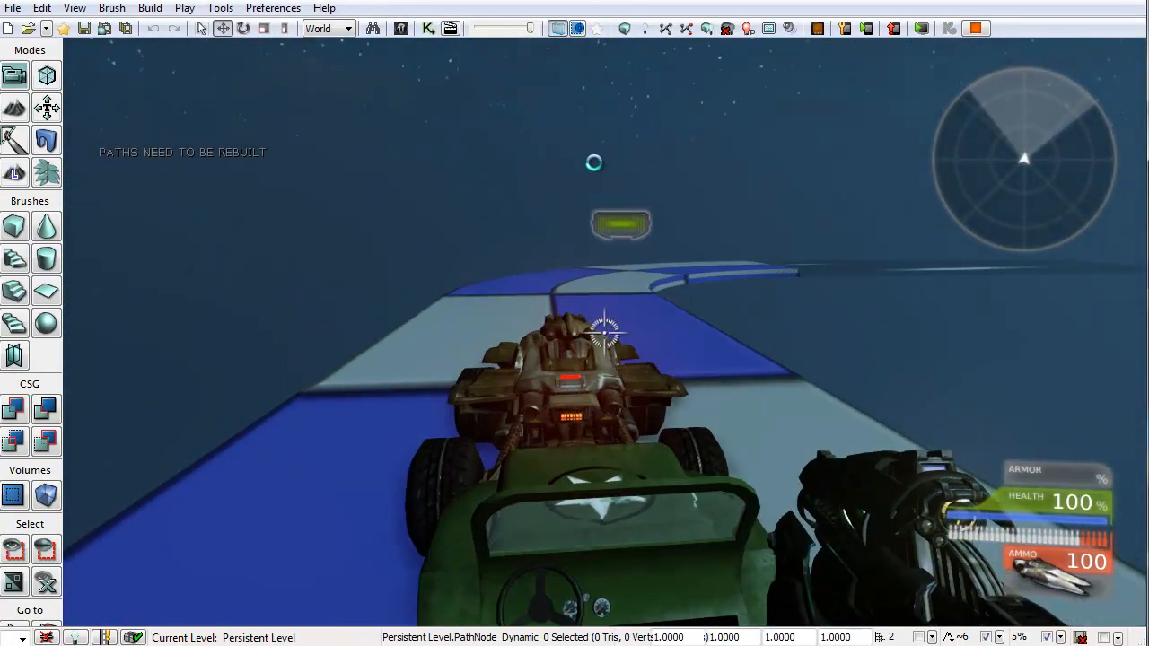
key(d)
key(w)
key(e)
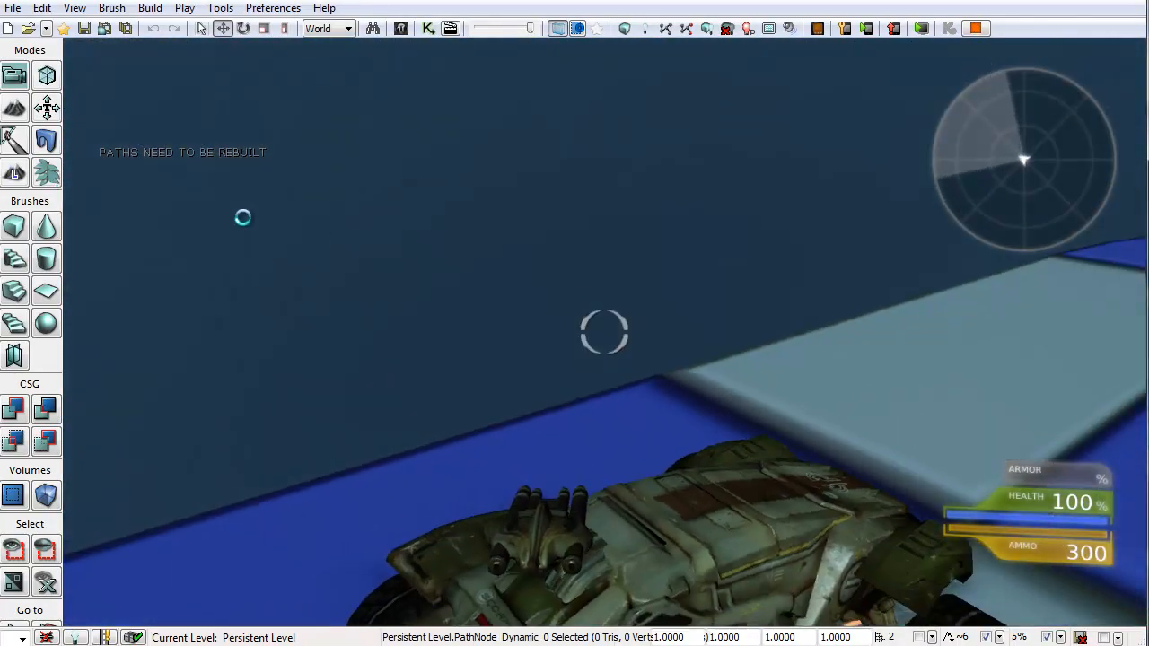
key(w)
key(d)
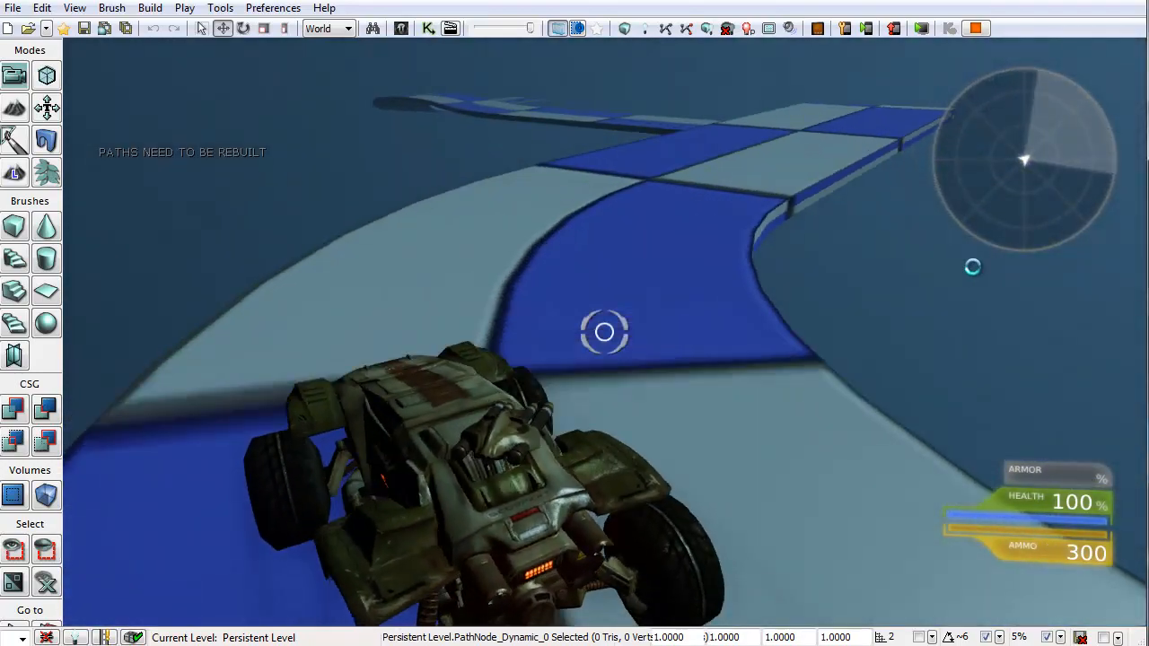
key(w)
key(d)
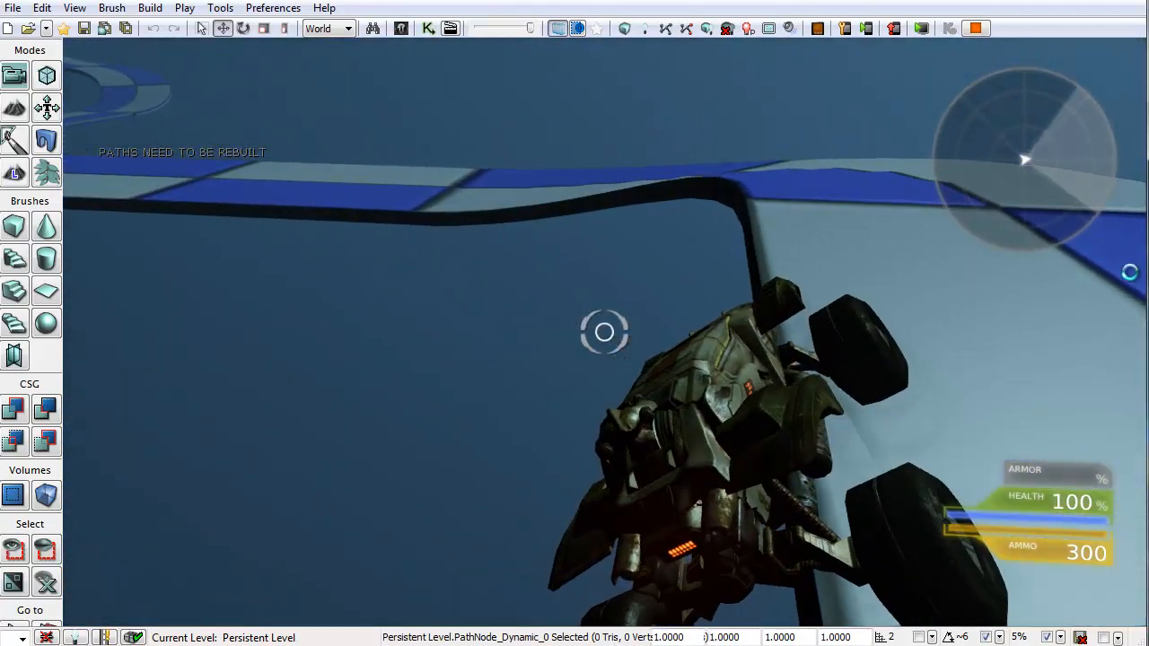
Step: Respawn, enter the Scorpion, drive it across the newly spawned road segments, and exit the play session
key(Escape)
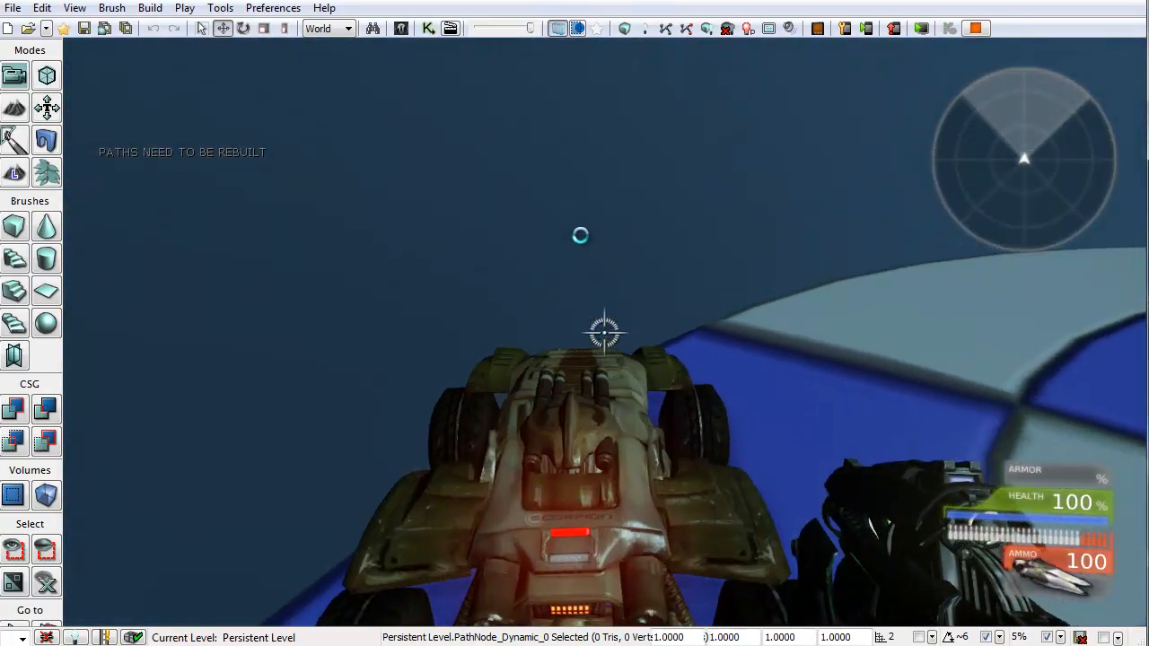
key(w)
key(e)
key(w)
key(d)
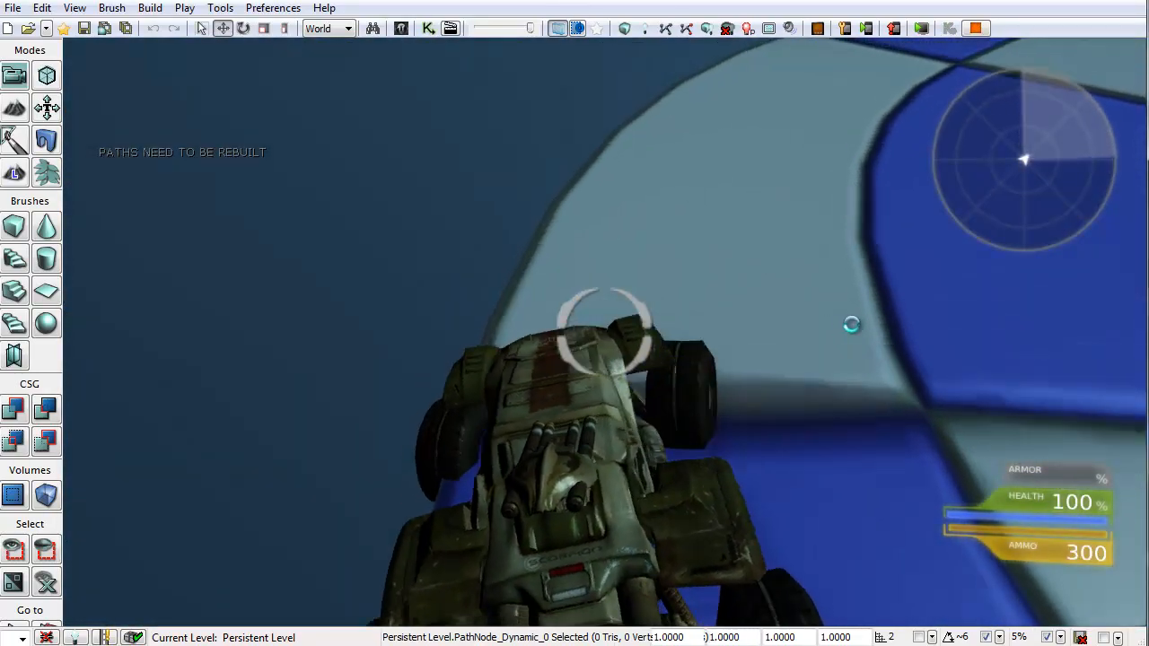
key(w)
key(d)
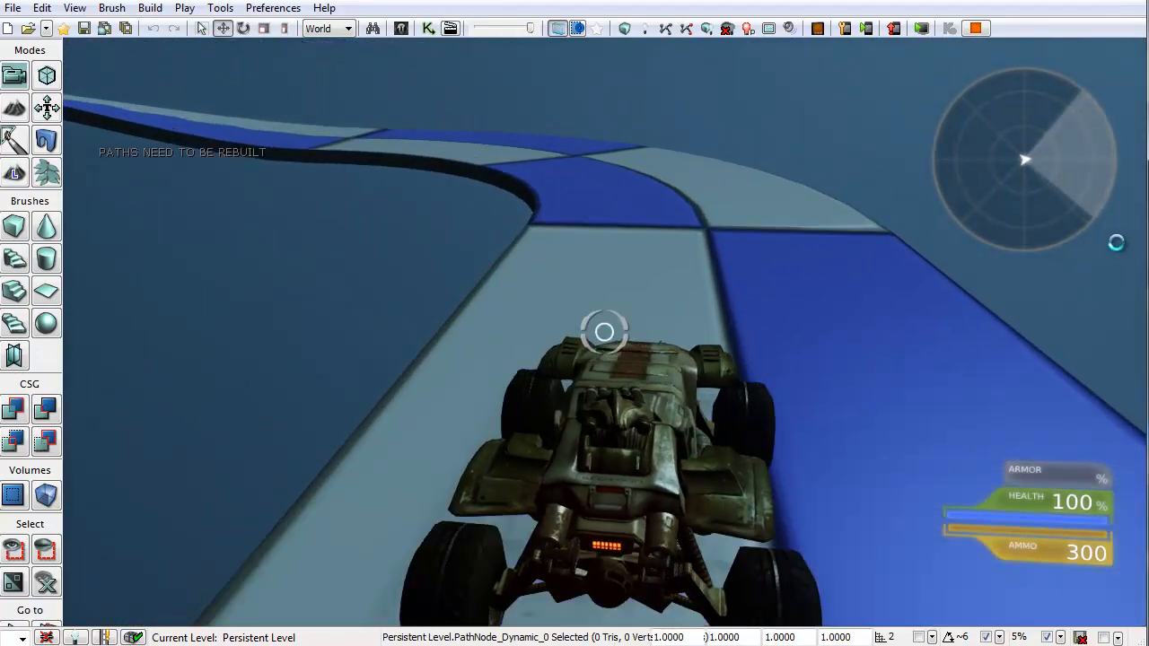
key(w)
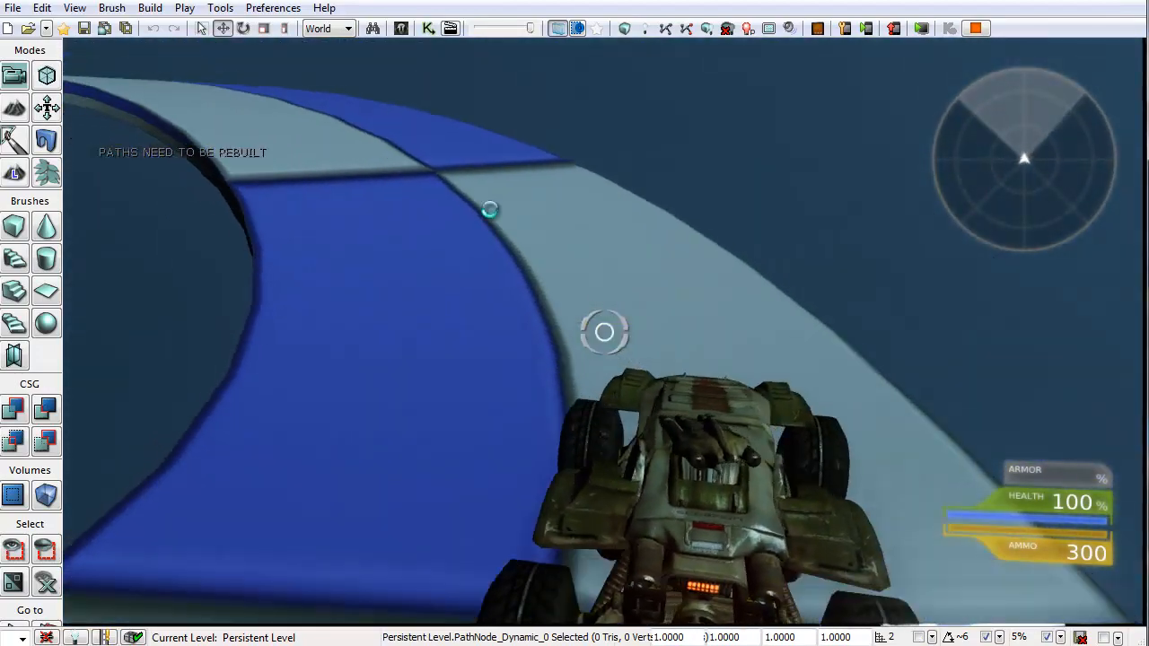
key(w)
key(a)
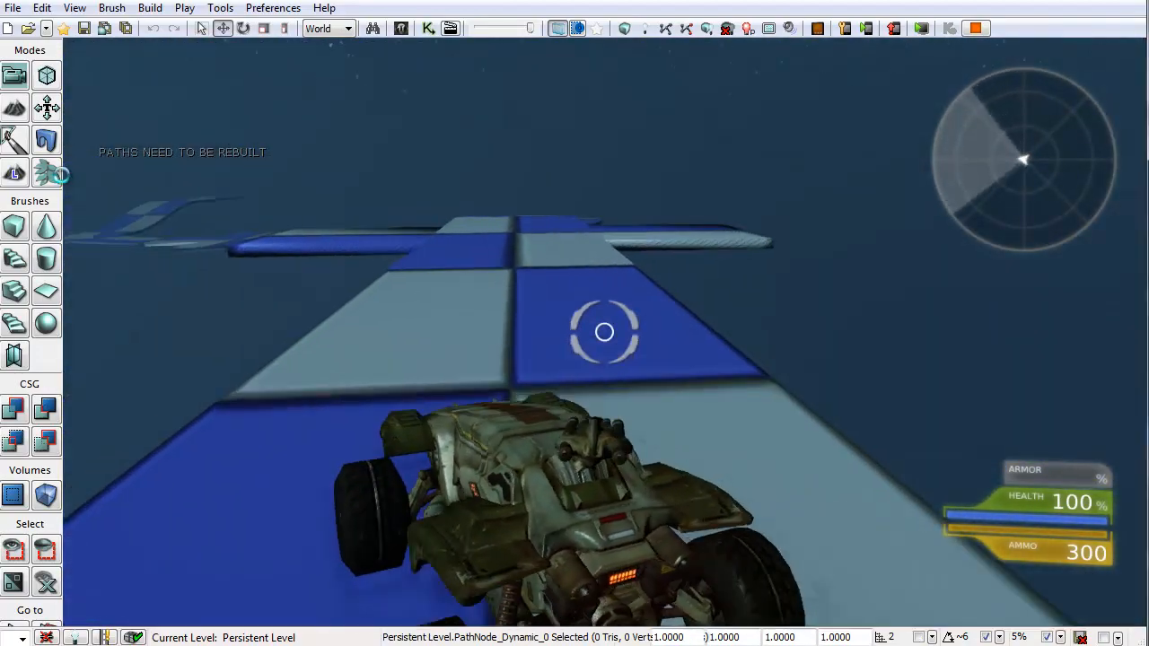
key(w)
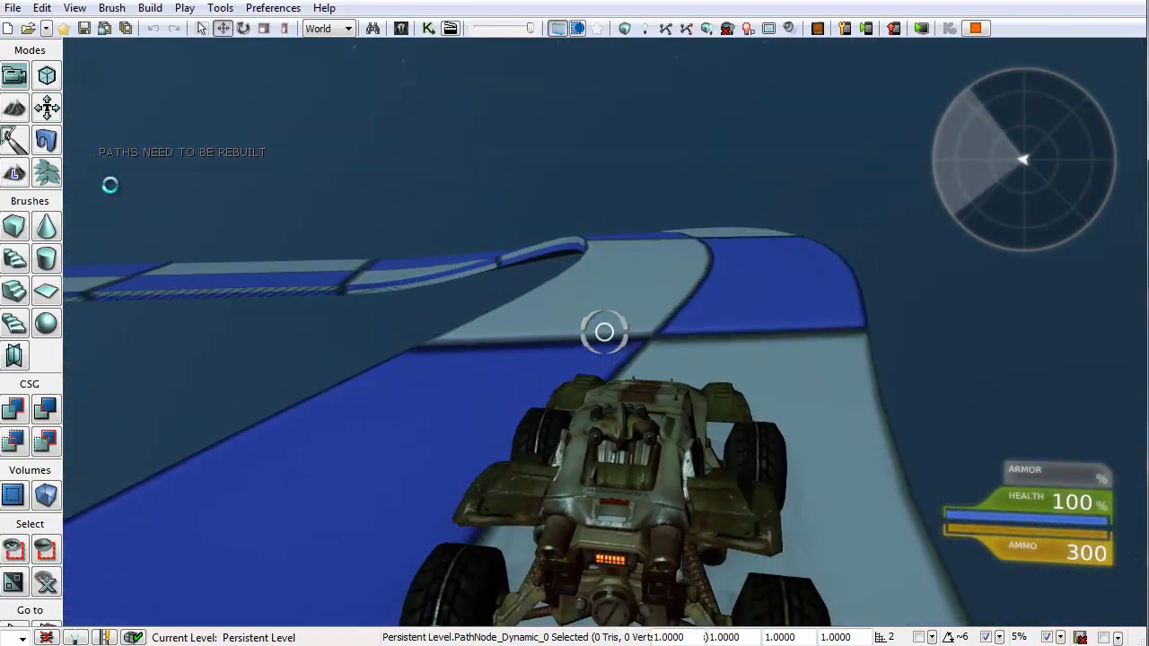
key(w)
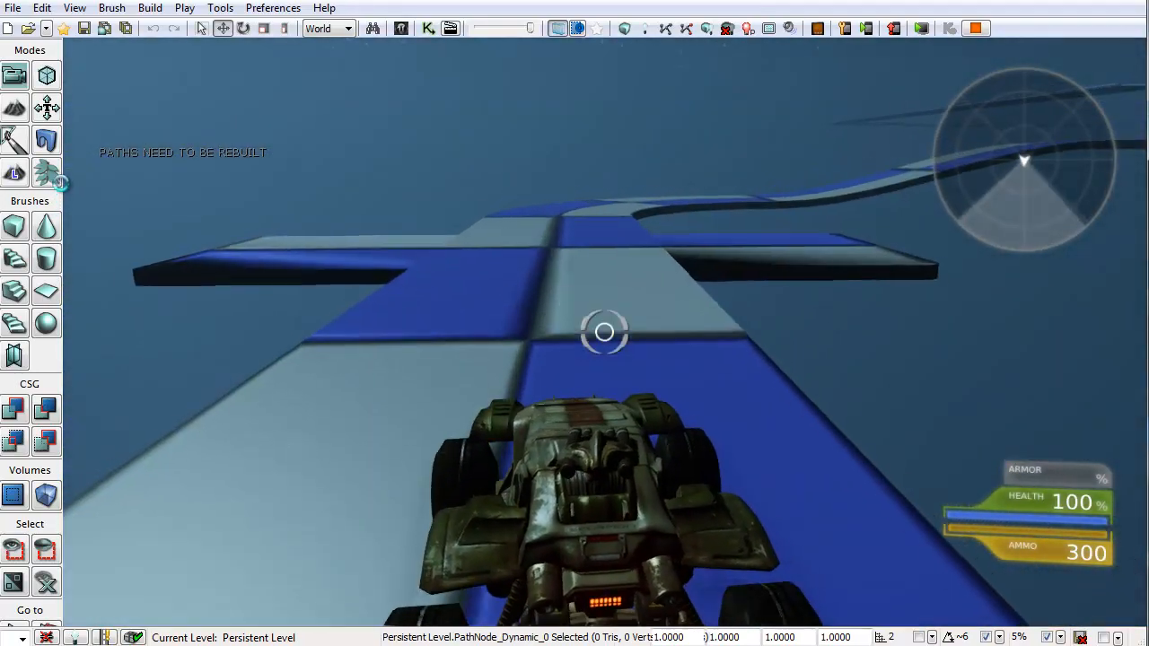
key(w)
key(d)
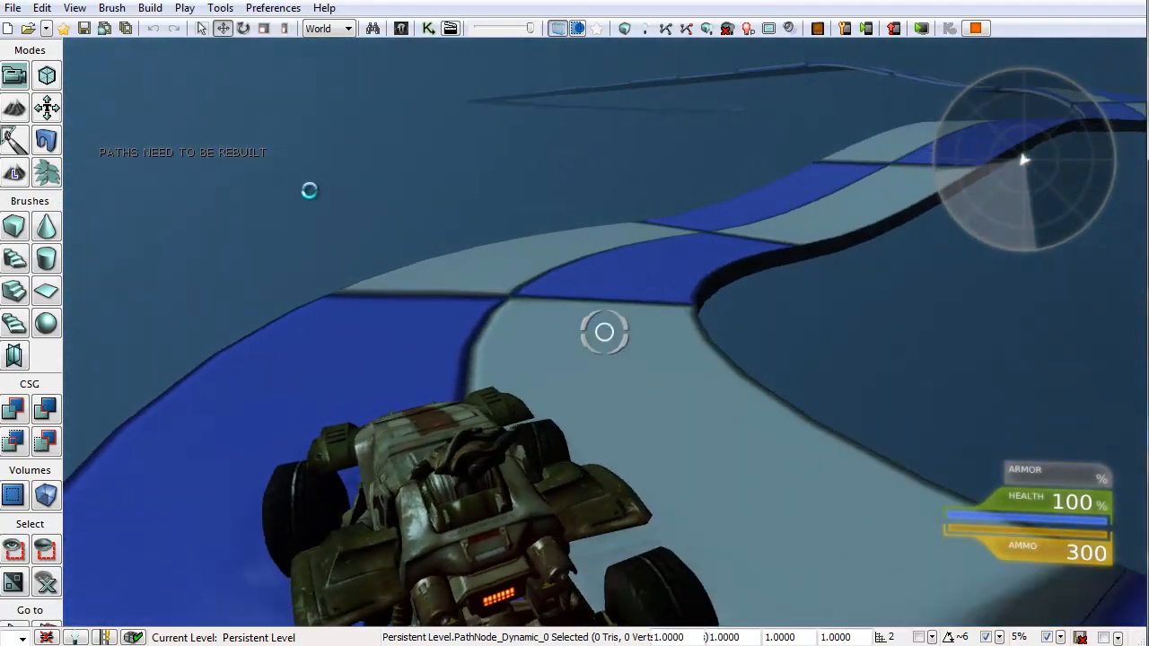
key(w)
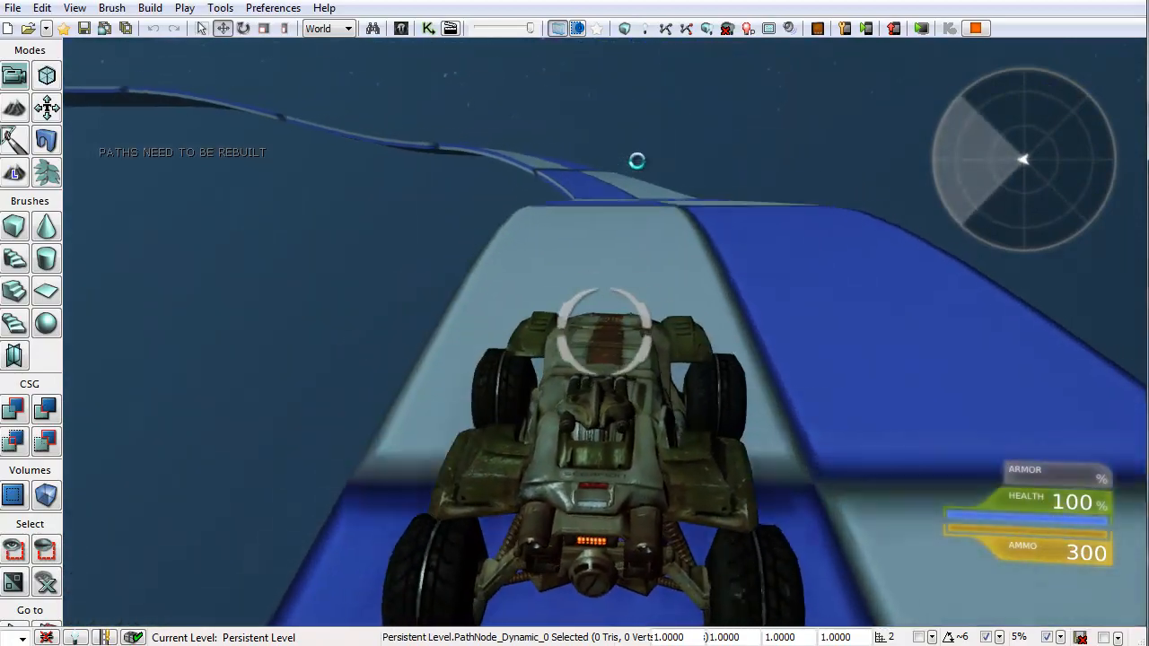
key(w)
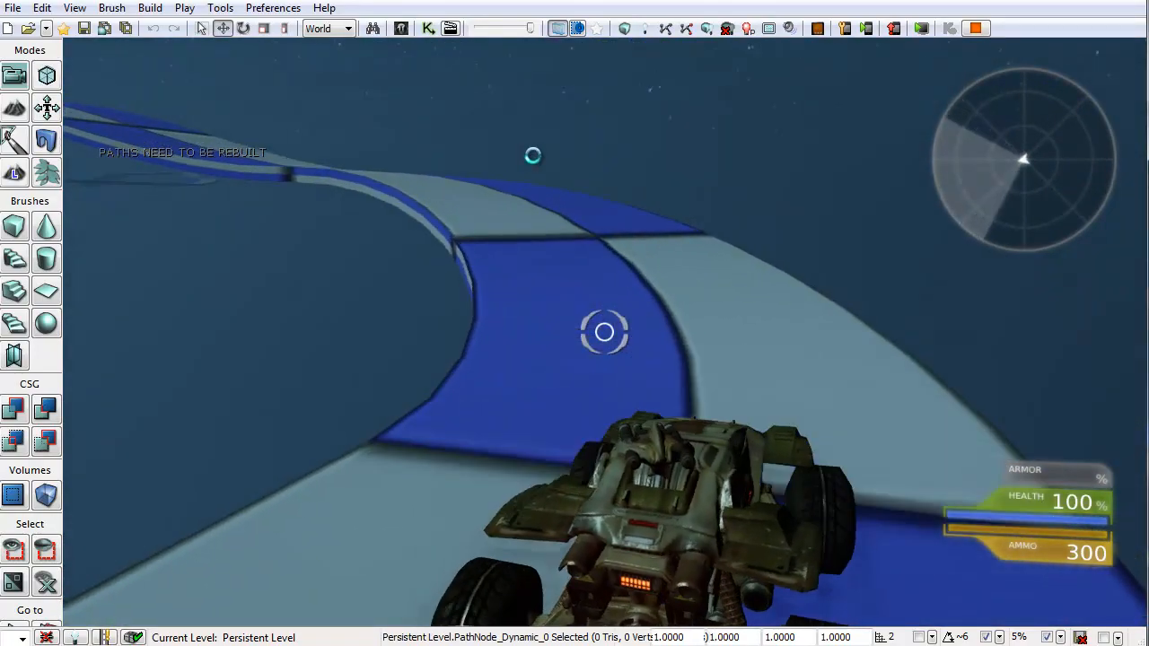
key(w)
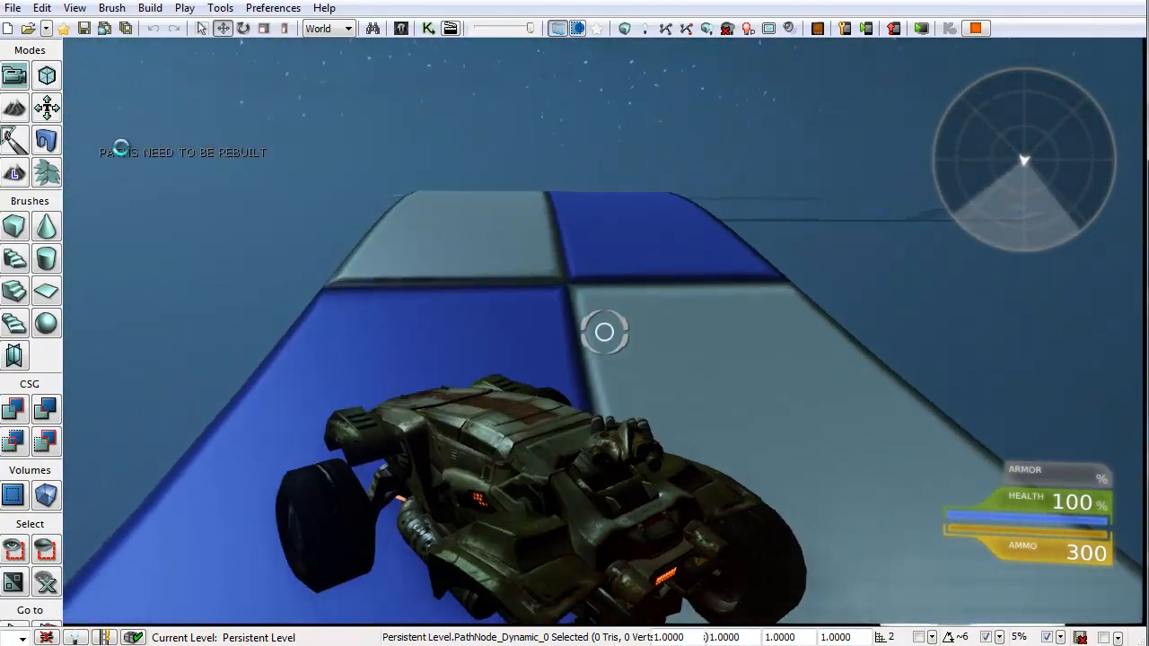
key(w)
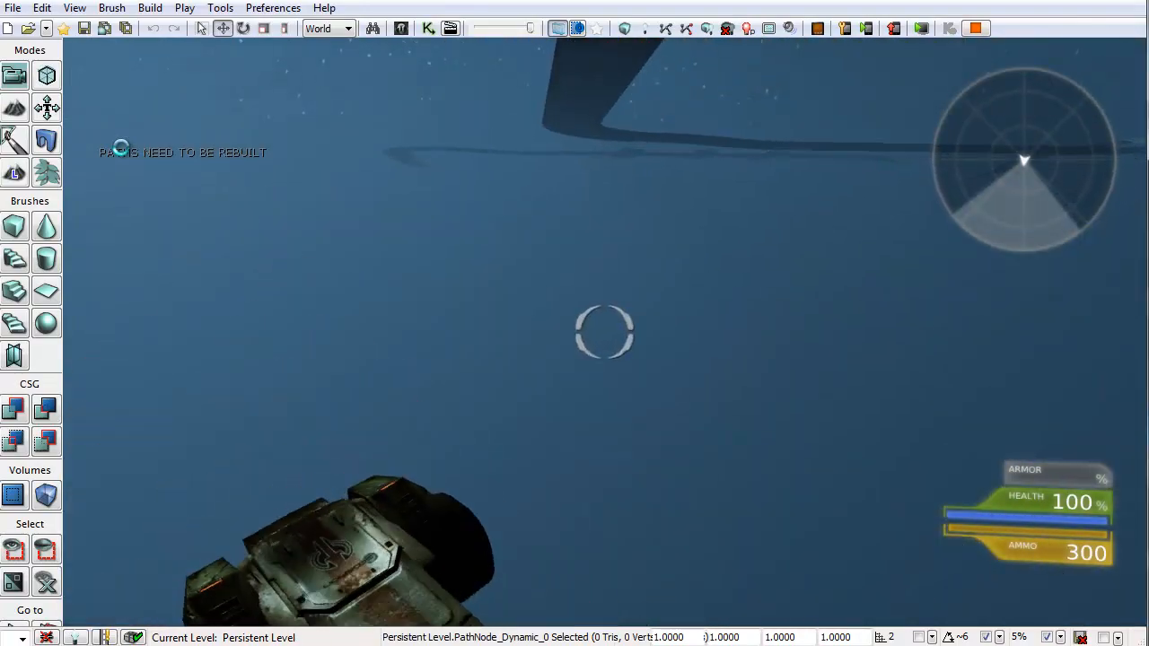
key(Escape)
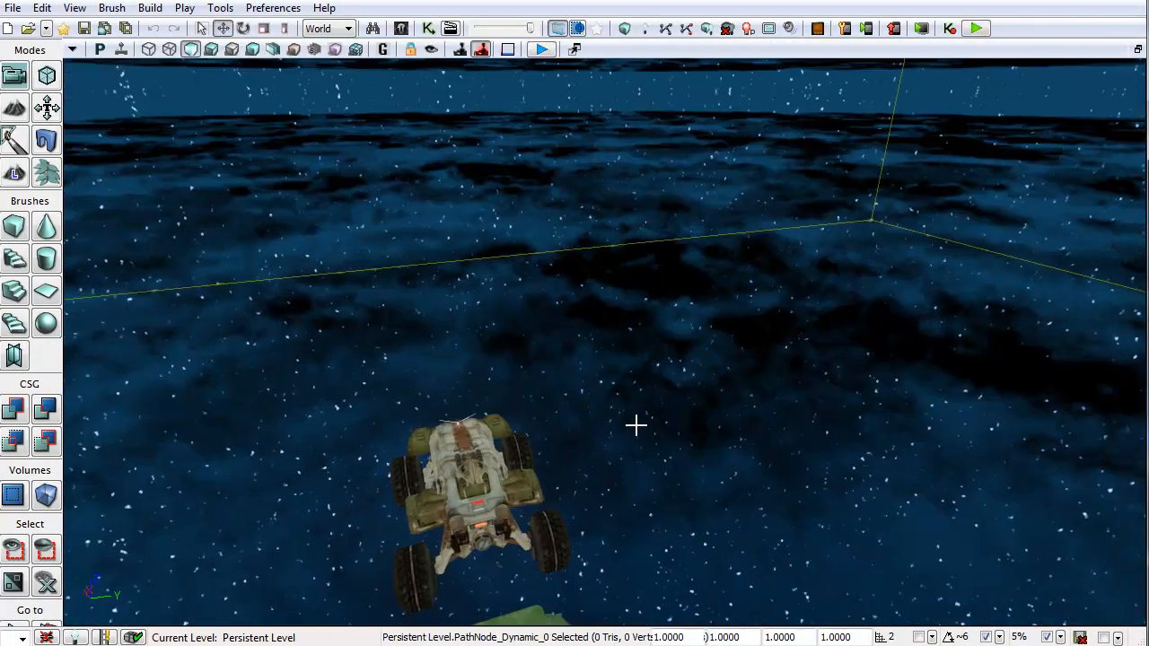
Step: Move the viewport to the parked vehicles, start play from that viewport and climb into the jeep
right_drag(636, 425, 958, 467)
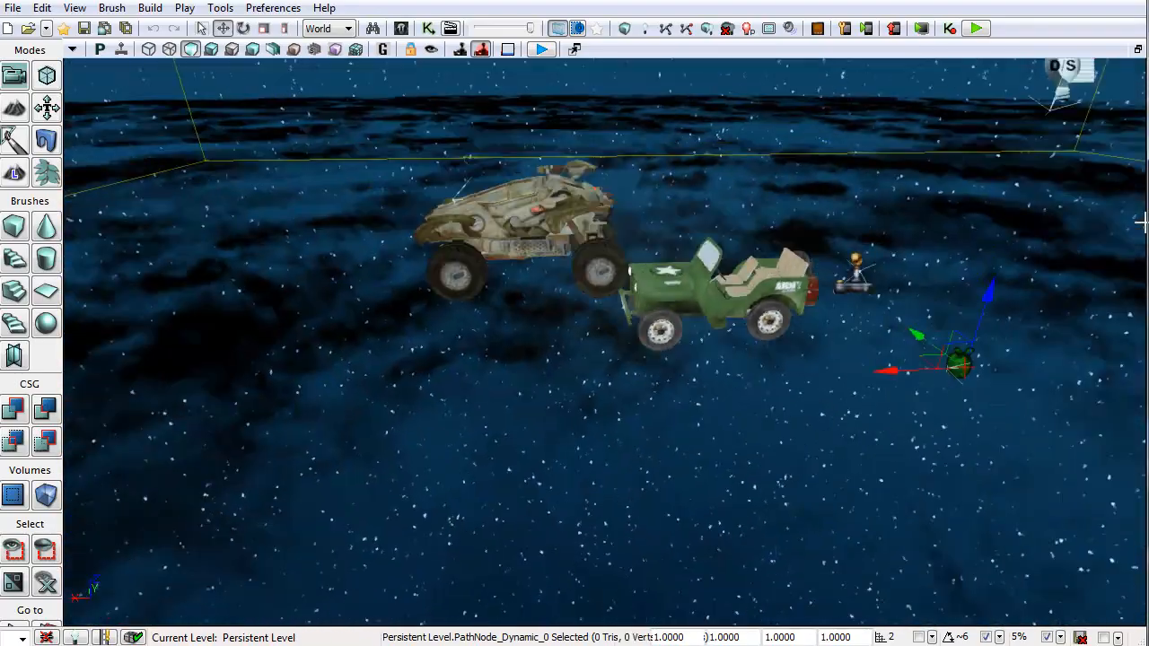
key(d)
right_drag(1144, 221, 155, 213)
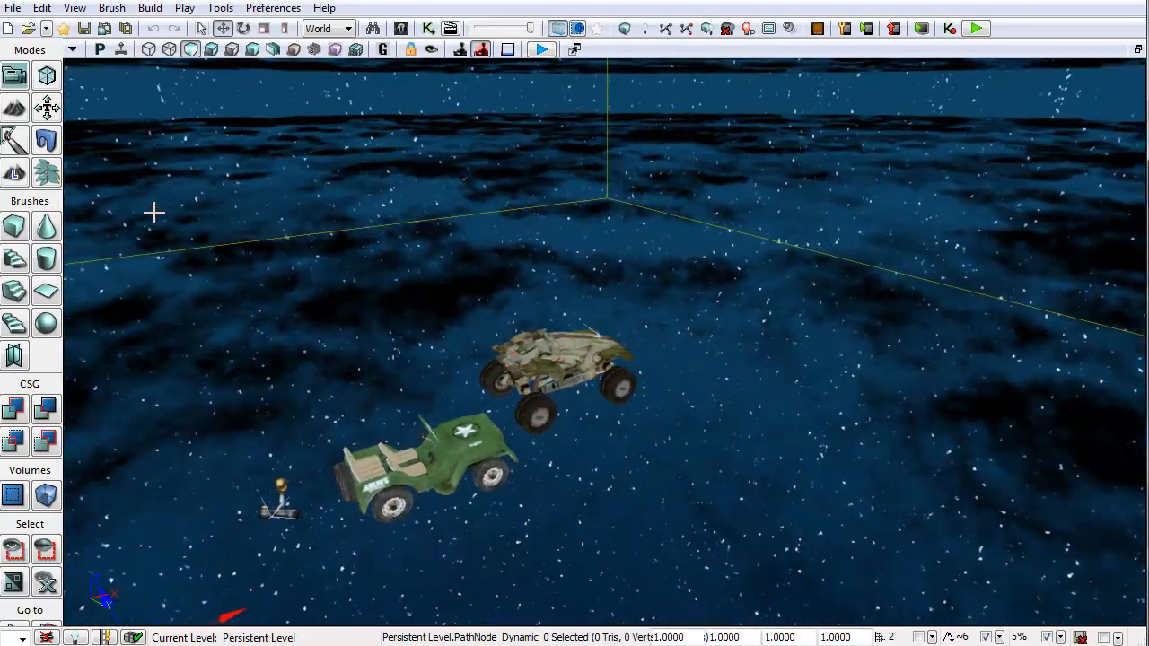
key(a)
right_drag(601, 449, 1141, 485)
key(d)
key(a)
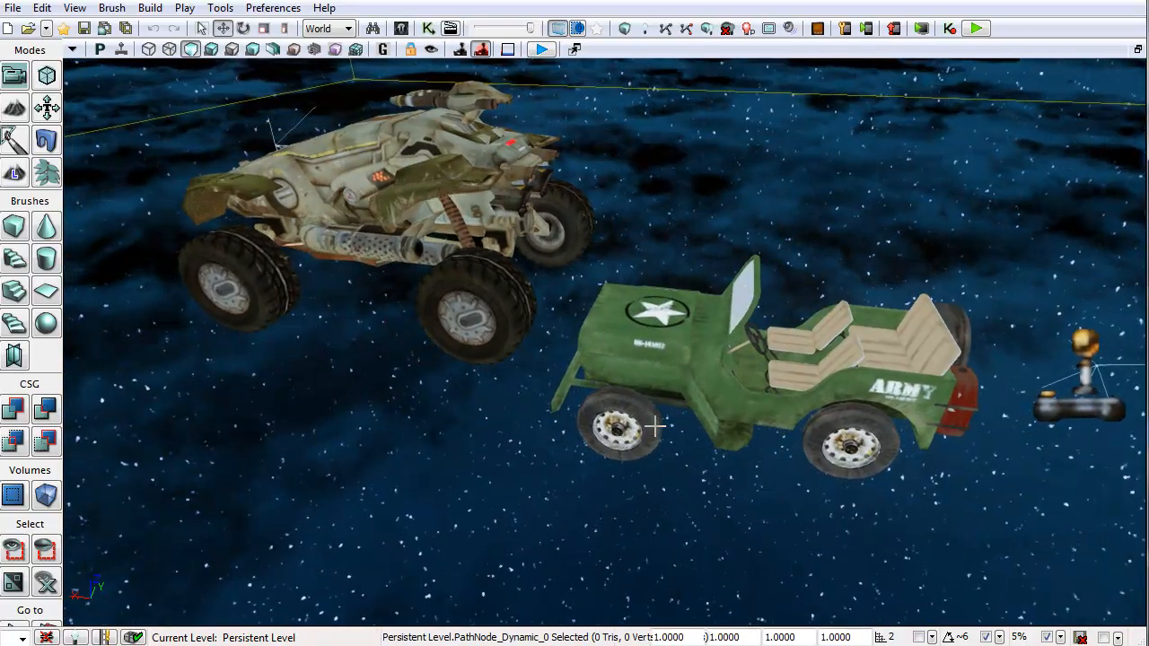
key(s)
right_drag(656, 428, 276, 377)
key(w)
key(a)
key(d)
key(w)
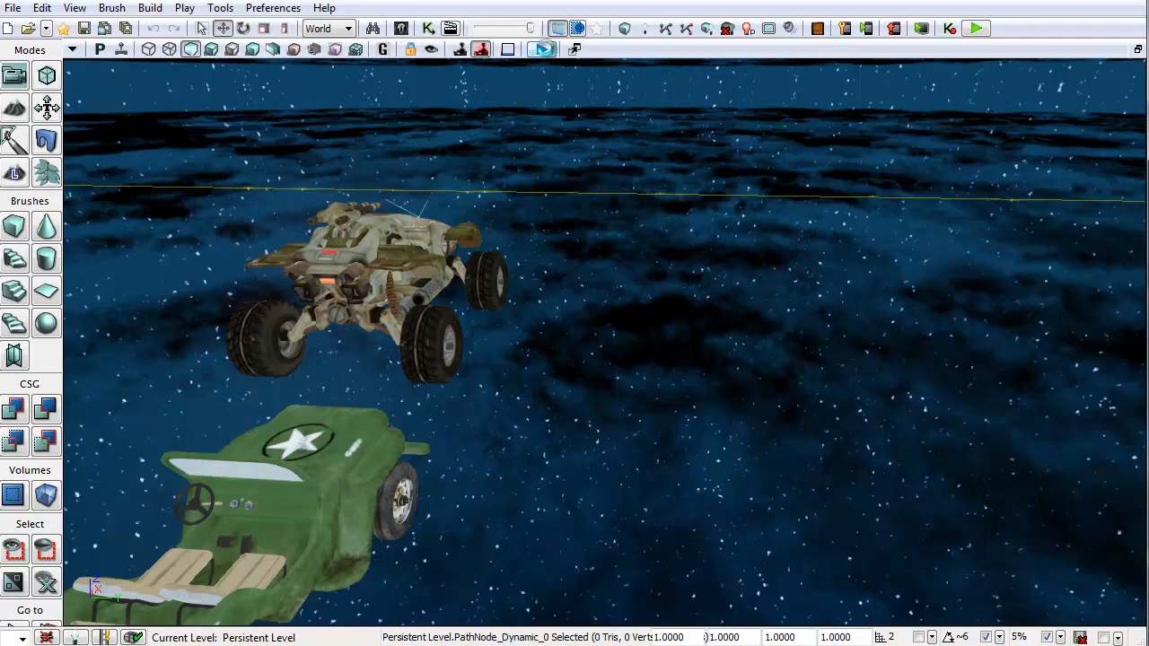
click(543, 48)
key(w)
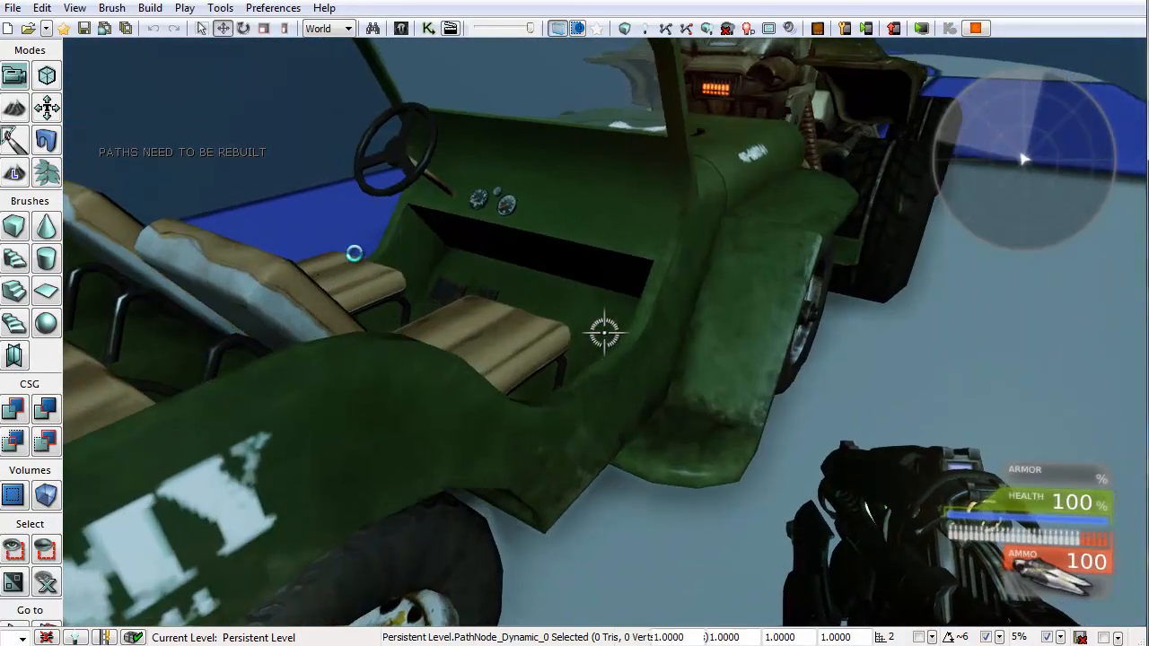
key(e)
Step: Drive the jeep along the randomly spawning road pieces, then exit the play session
key(w)
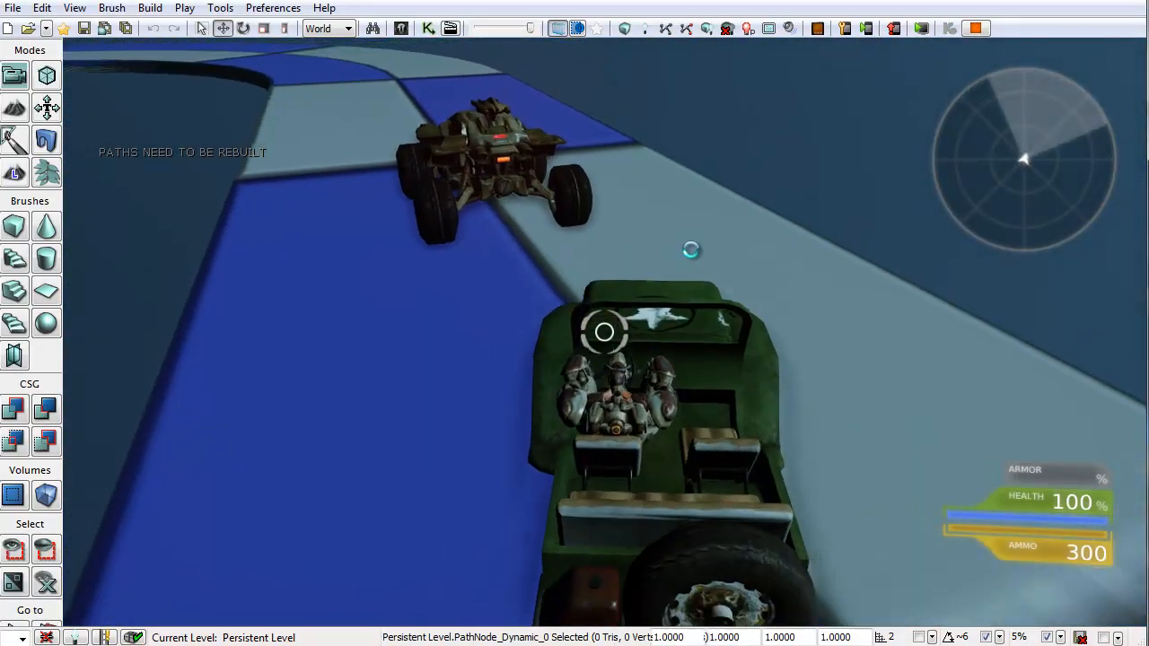
key(w)
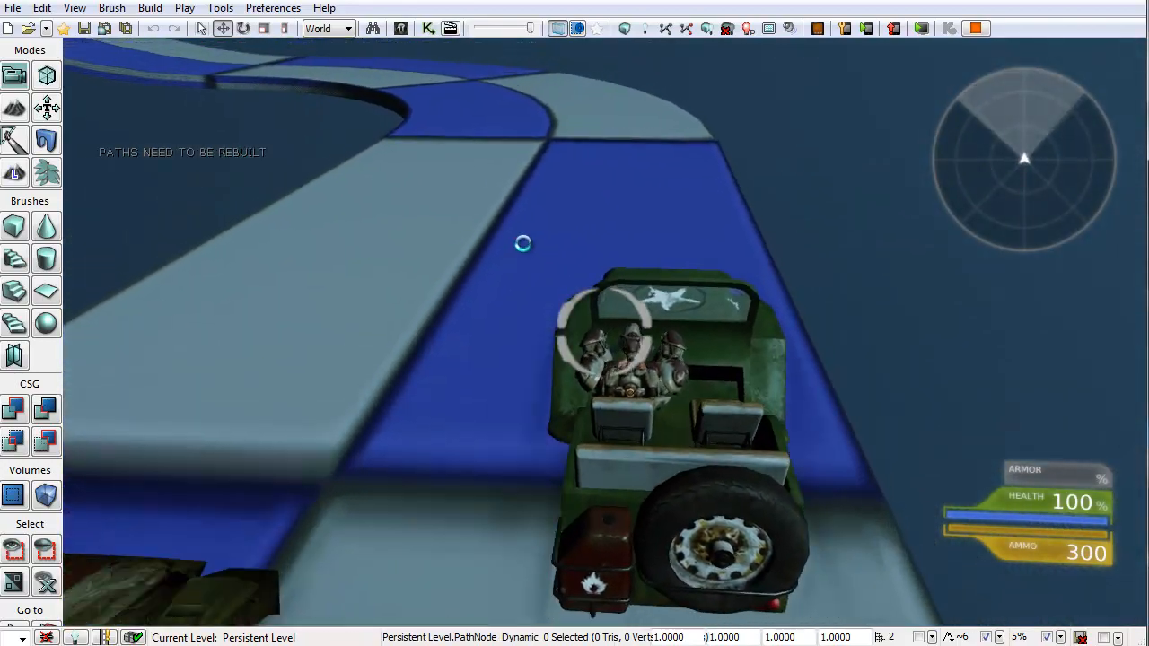
key(a)
key(w)
key(a)
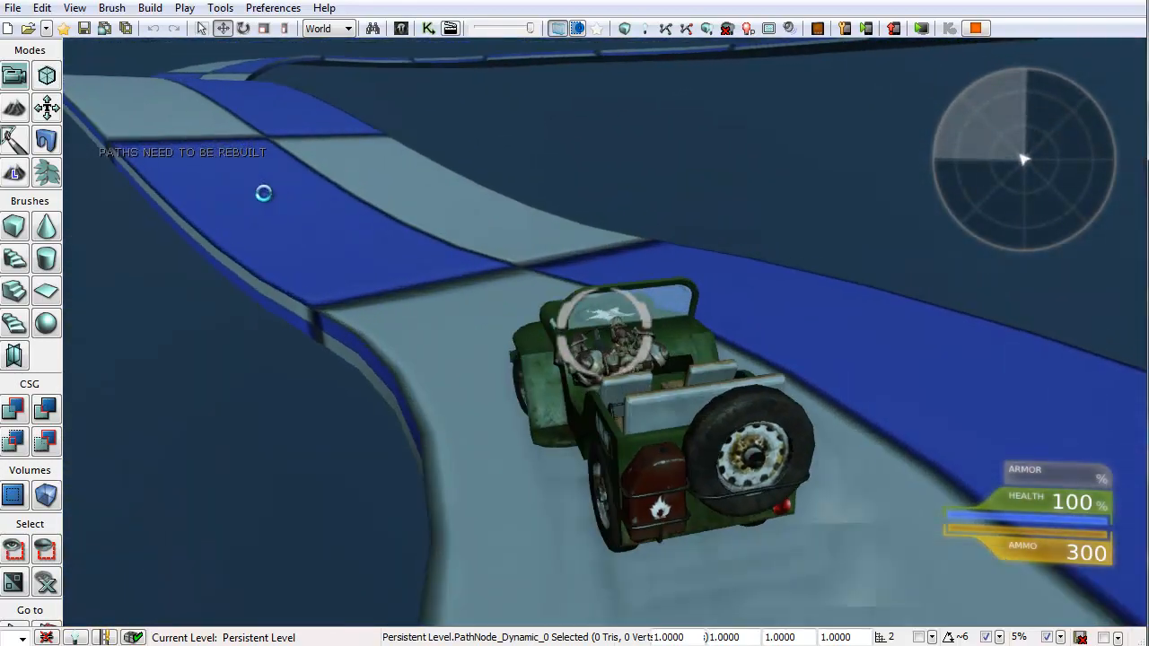
key(w)
key(d)
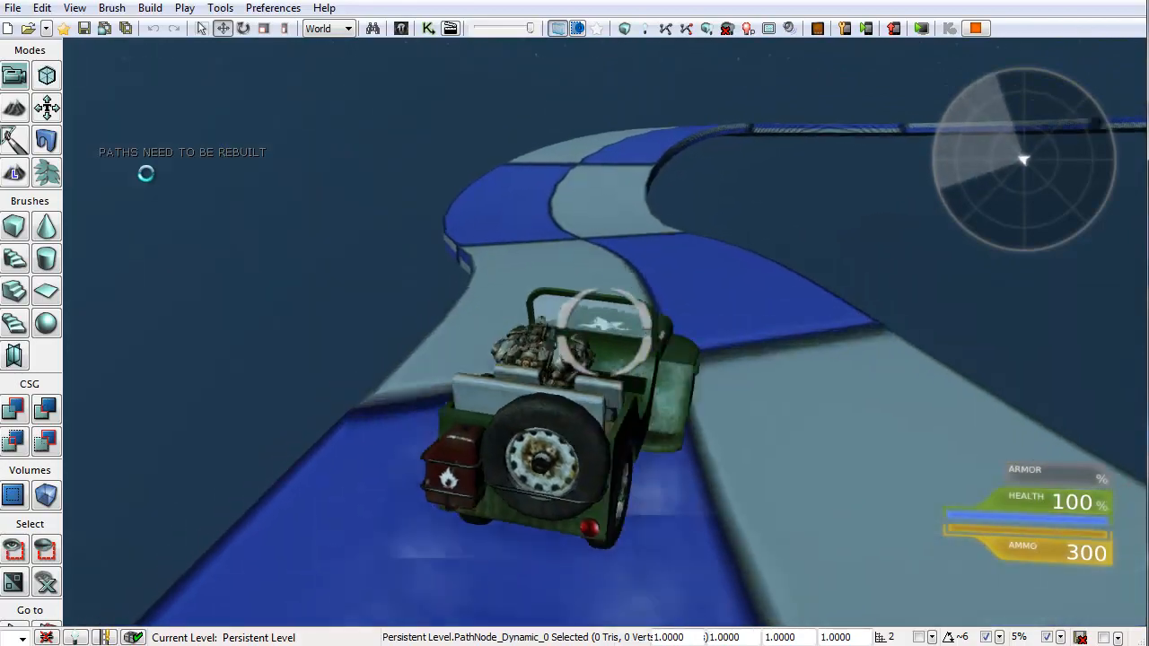
key(a)
key(d)
key(w)
key(d)
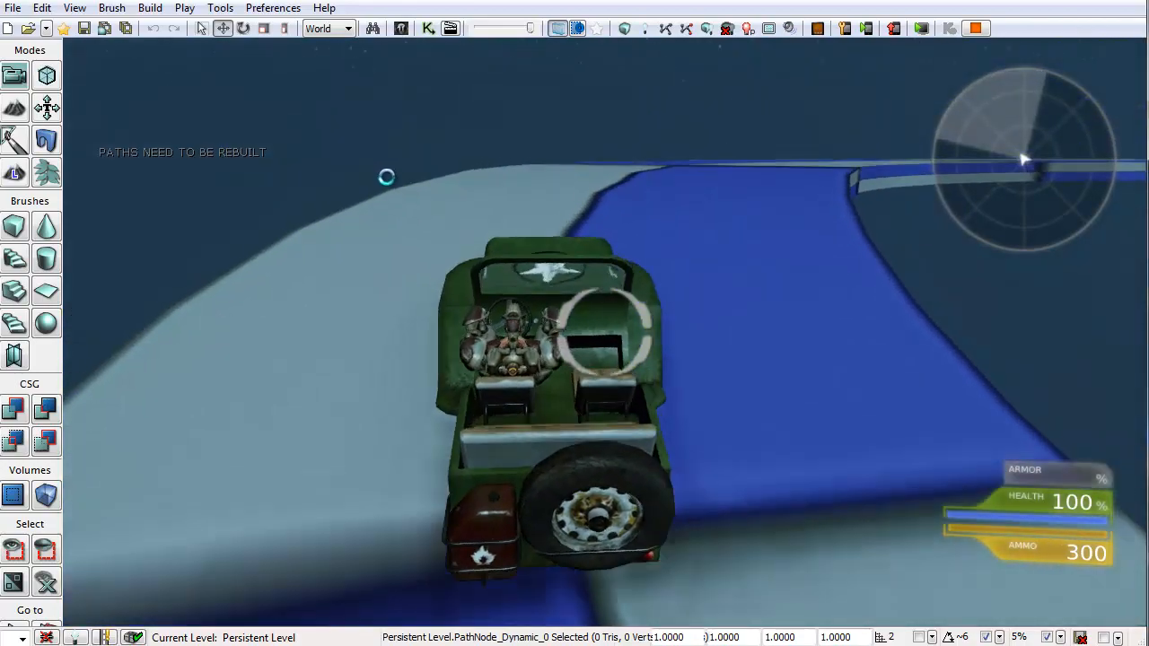
key(w)
key(d)
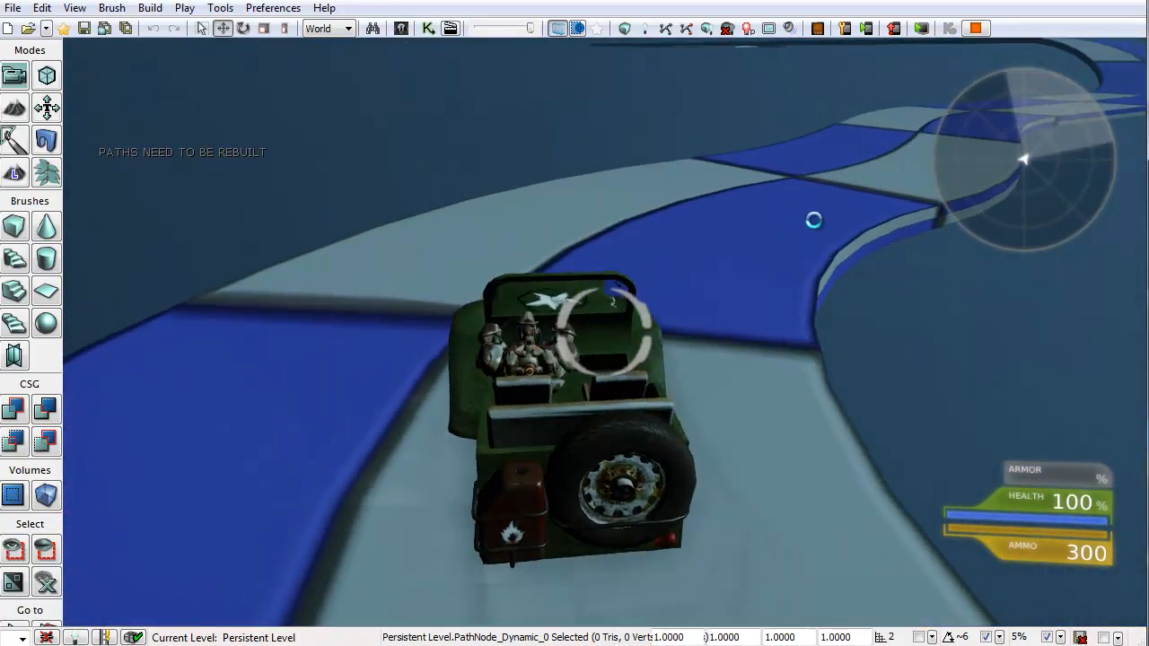
key(a)
key(s)
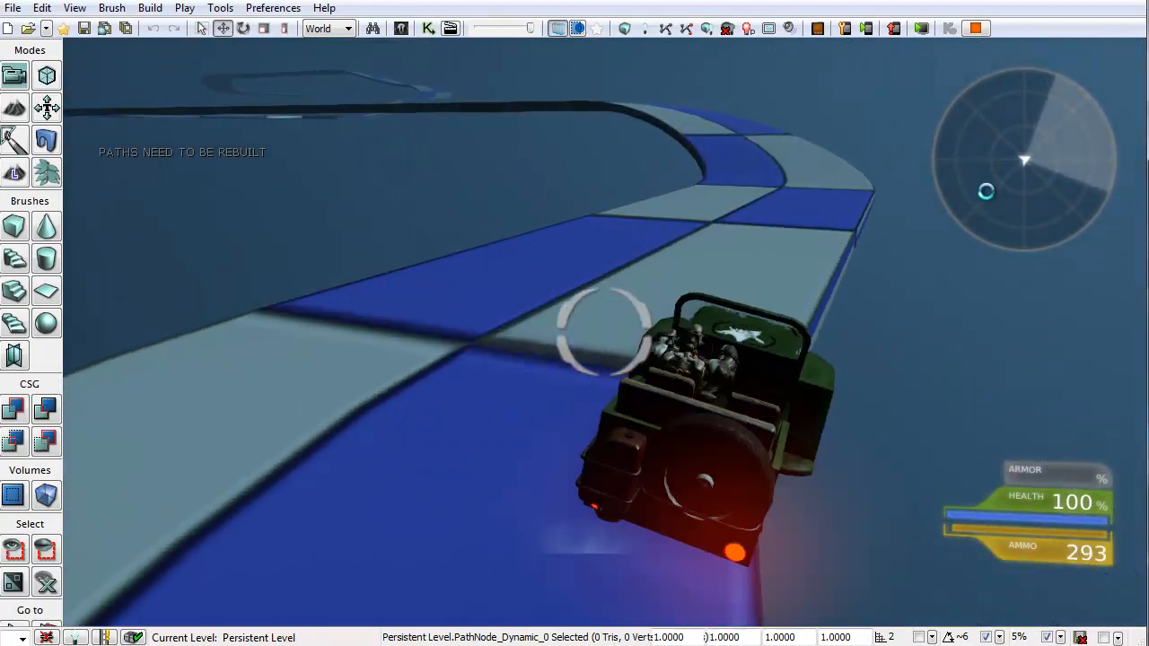
key(w)
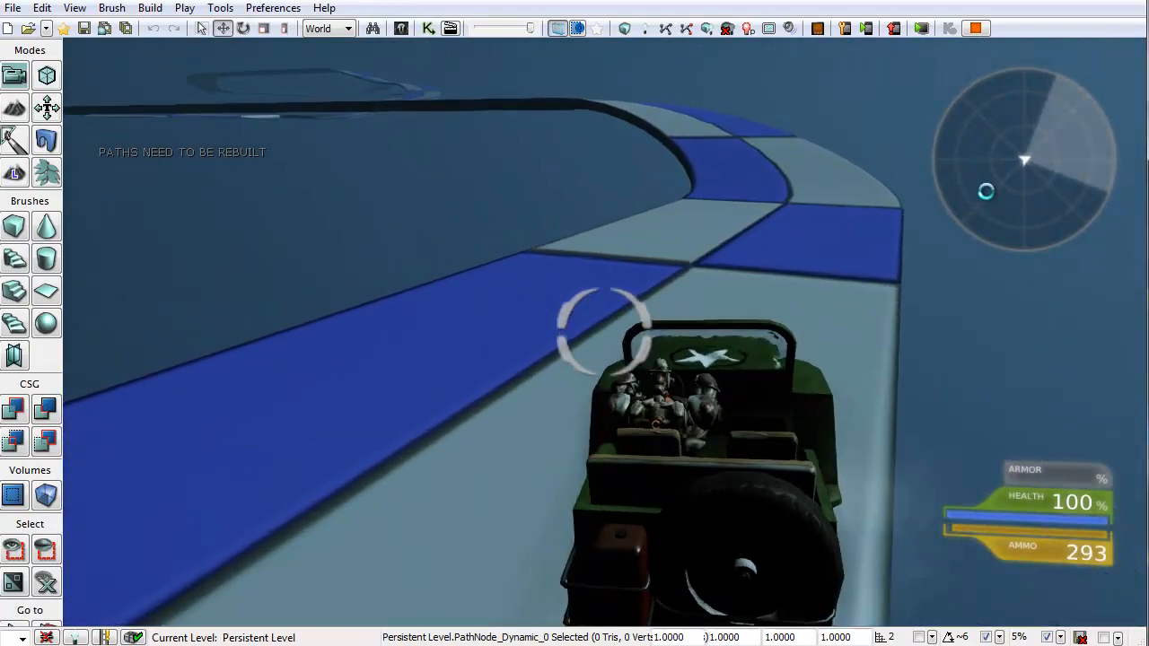
key(d)
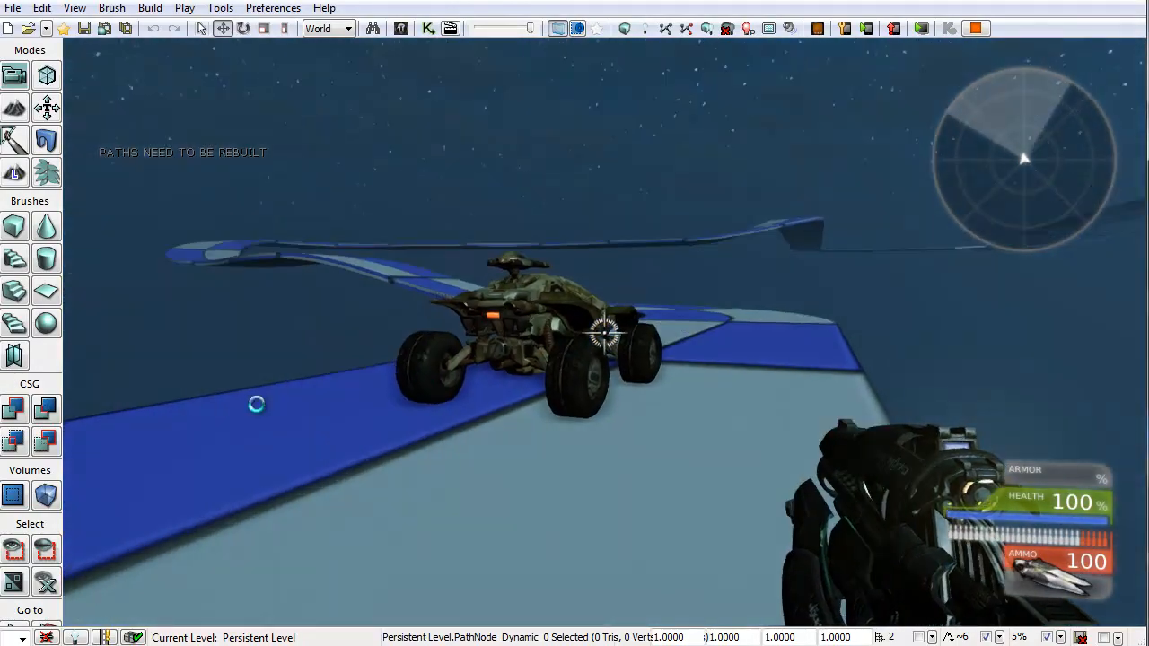
key(Escape)
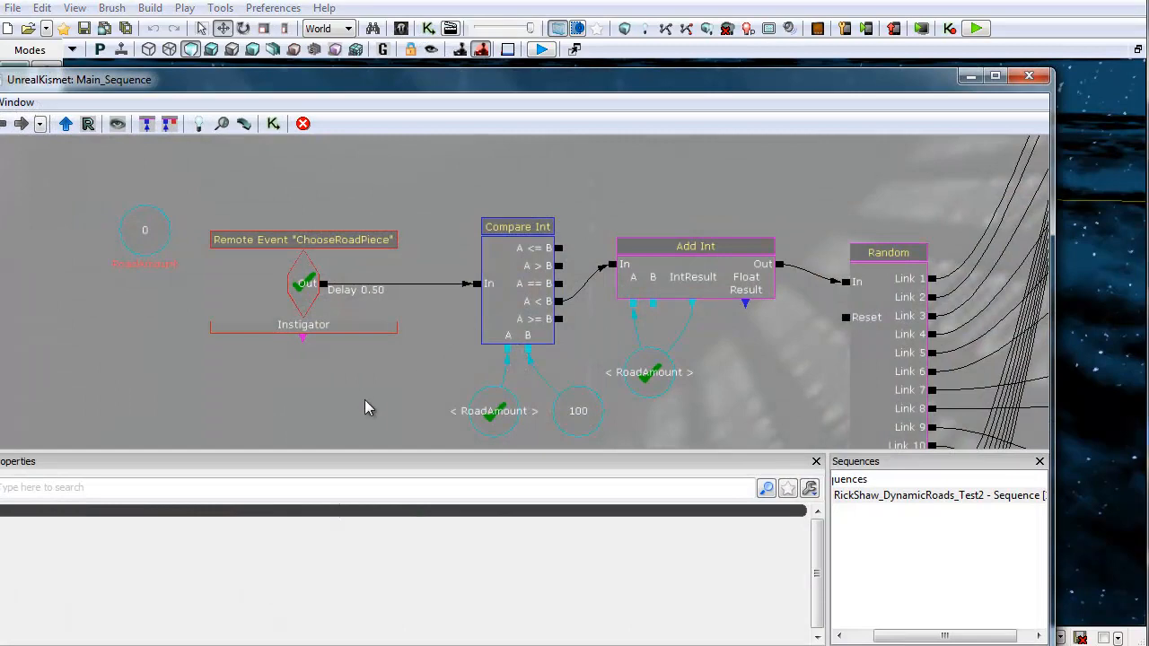
Step: Open Kismet to review the main road-spawning sequence, then close it
drag(315, 377, 333, 292)
scroll(337, 305, down, 4)
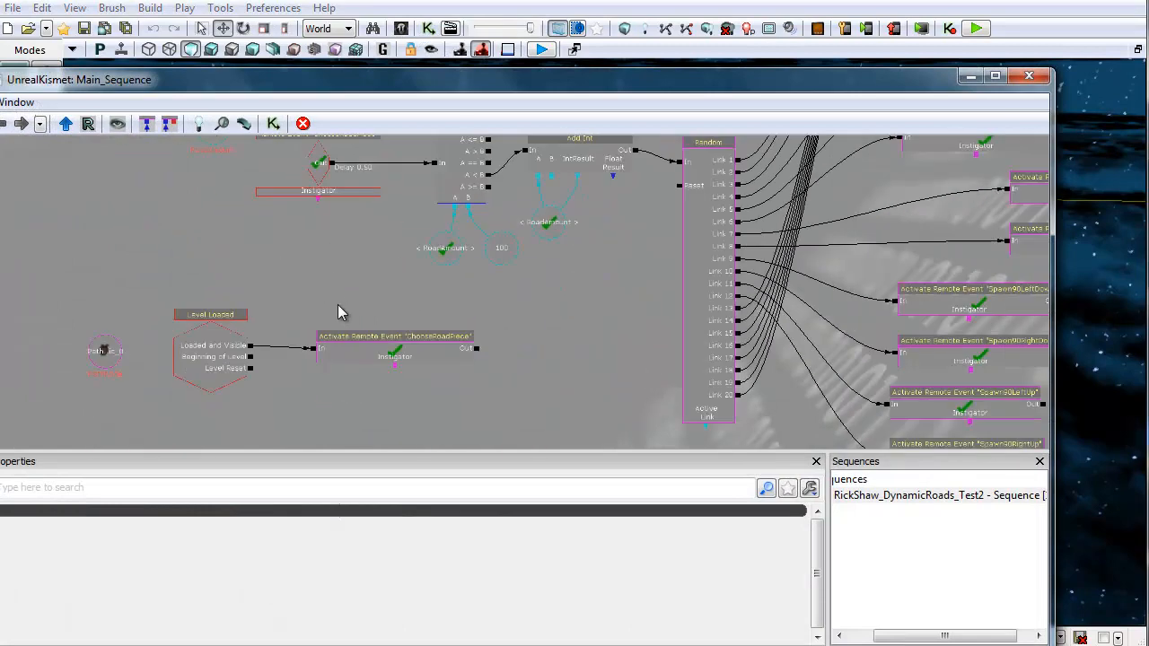
scroll(337, 304, down, 3)
drag(209, 277, 259, 274)
click(1035, 79)
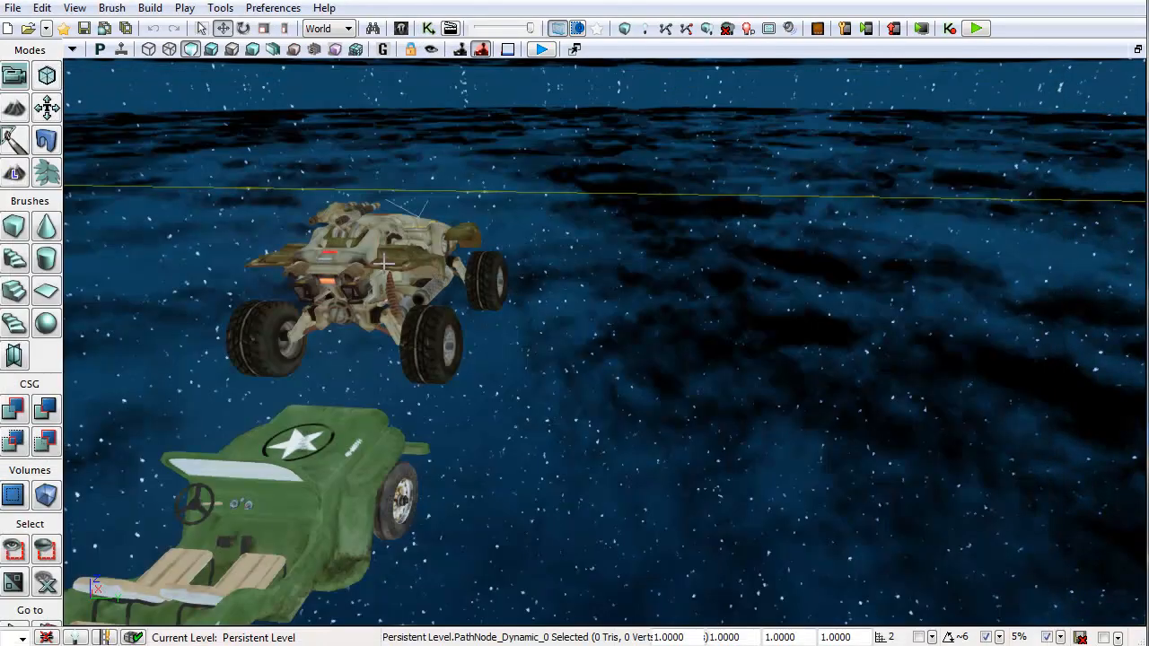
Step: Open the Scorpion vehicle factory's properties, expand its Navigation Point section, and close the window
double_click(385, 261)
click(700, 98)
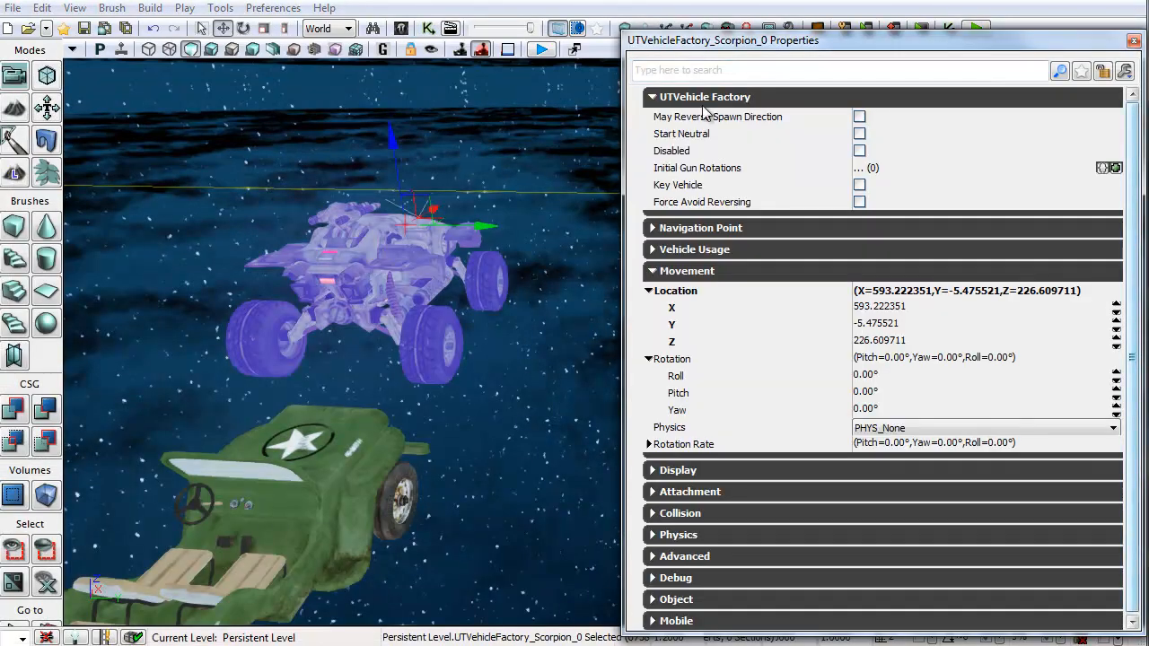
click(697, 230)
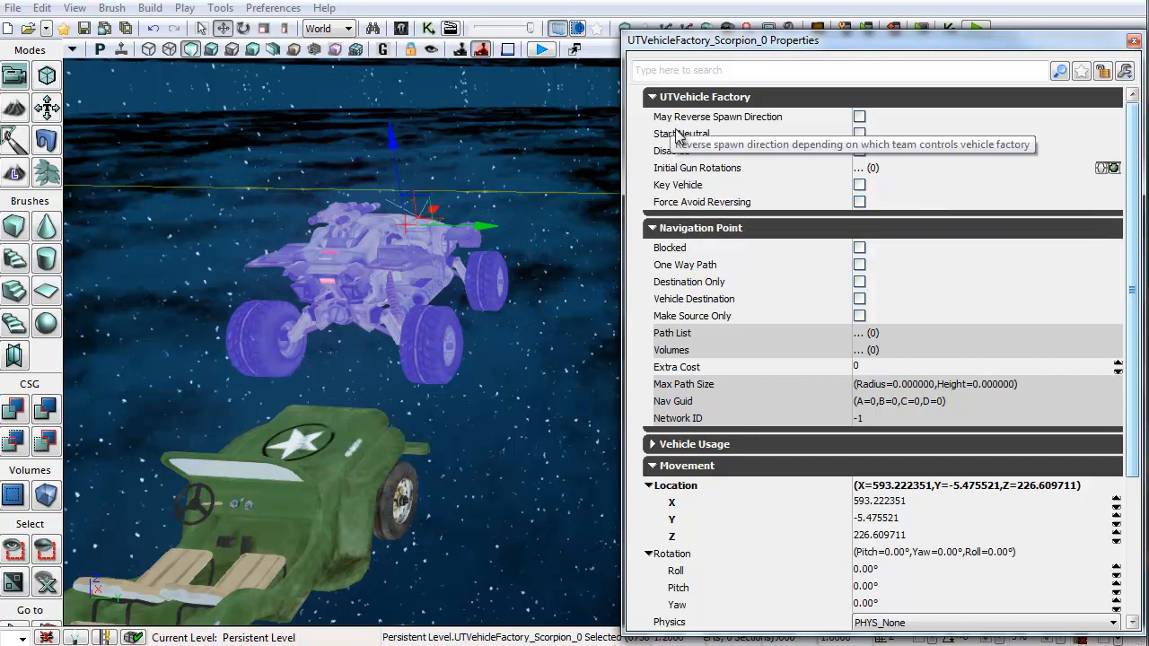
click(1133, 43)
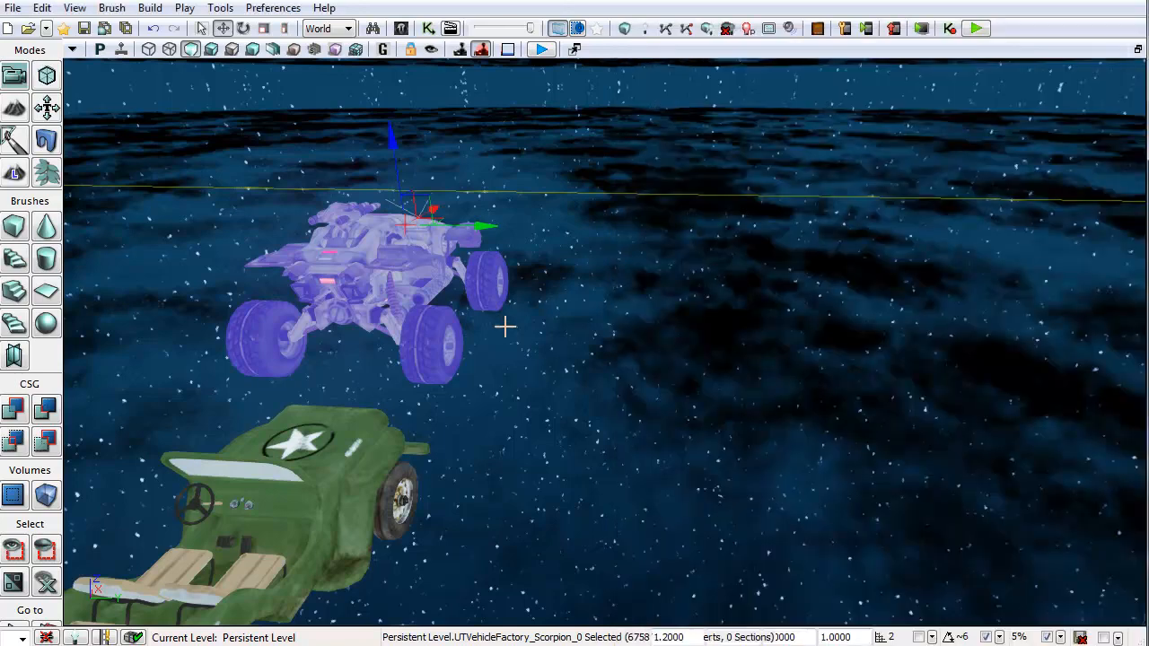
Step: Move the view to the dynamic path node below the vehicles and select it
right_drag(505, 327, 293, 430)
right_drag(675, 414, 755, 537)
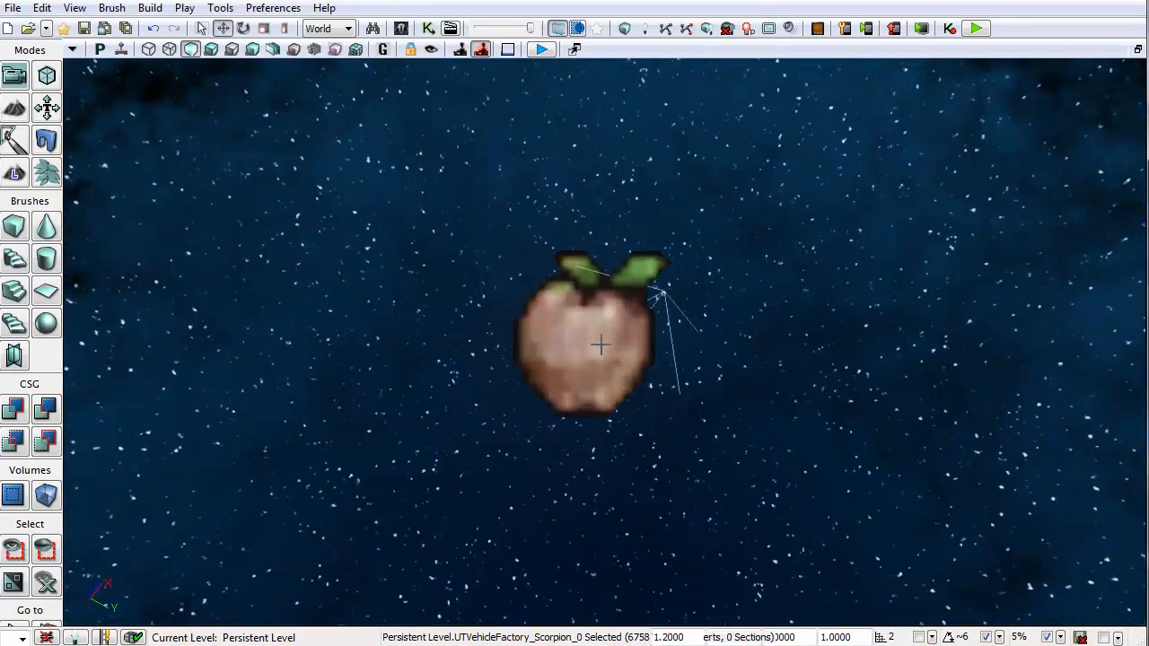
click(600, 344)
right_drag(759, 426, 486, 384)
right_drag(575, 433, 619, 440)
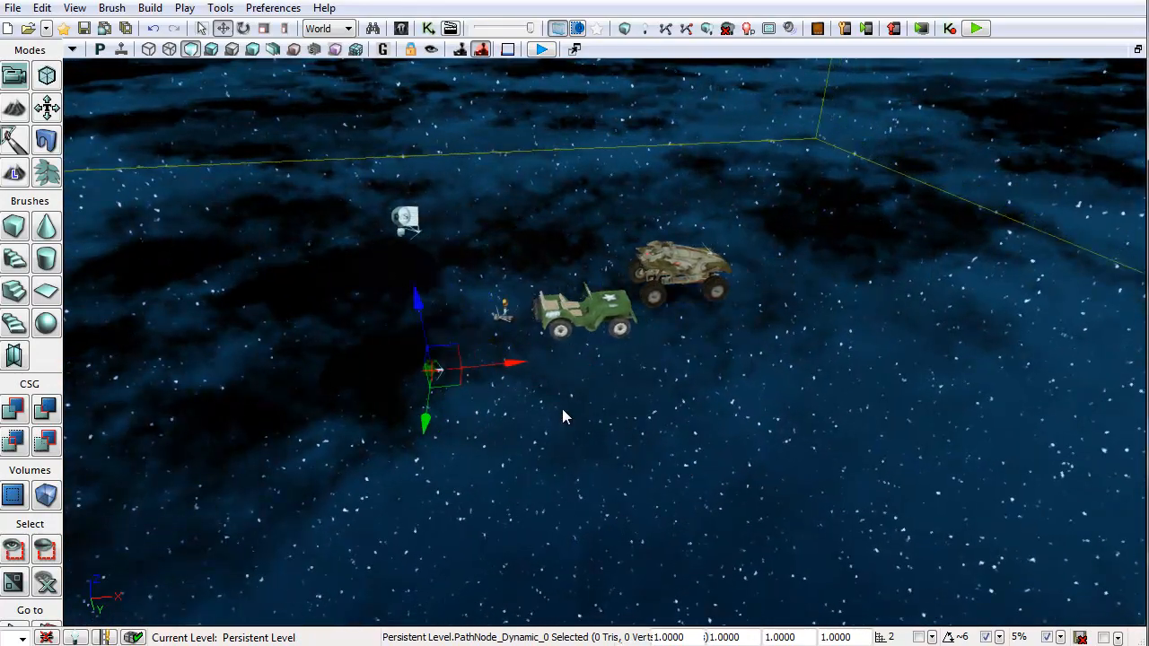
Step: Open Kismet and browse the road-spawning sequence boxes, inspecting the SpawnStraightDown actor factory's skeletal mesh
right_click(562, 409)
click(502, 247)
right_drag(502, 248, 516, 257)
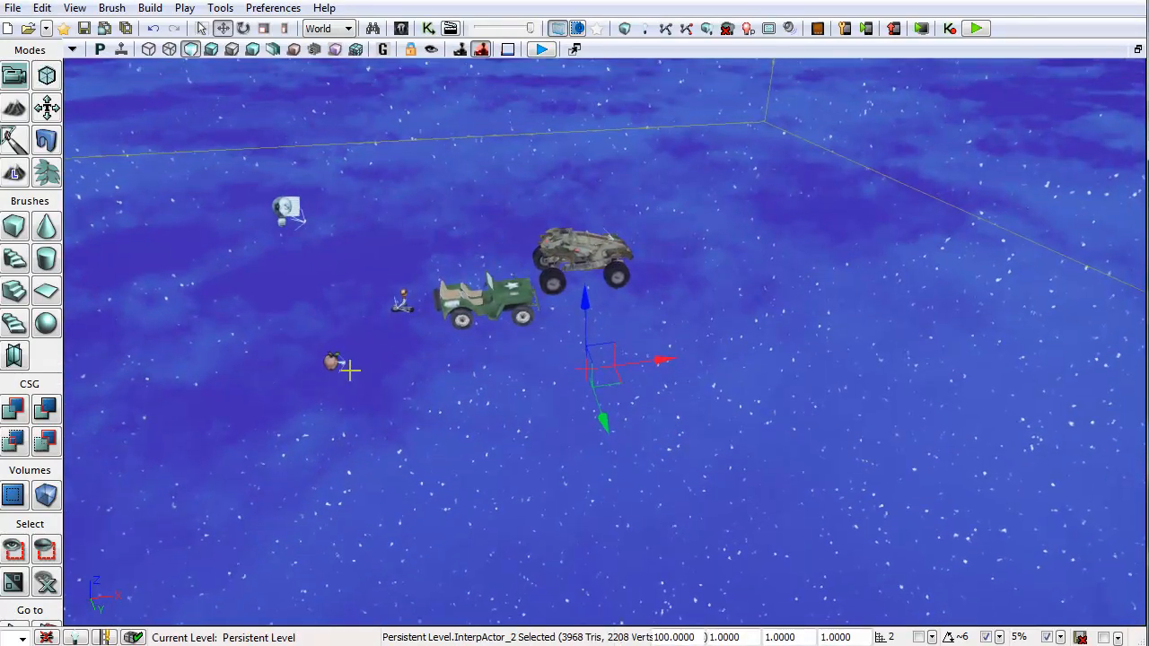
right_drag(733, 263, 741, 334)
right_drag(860, 344, 844, 256)
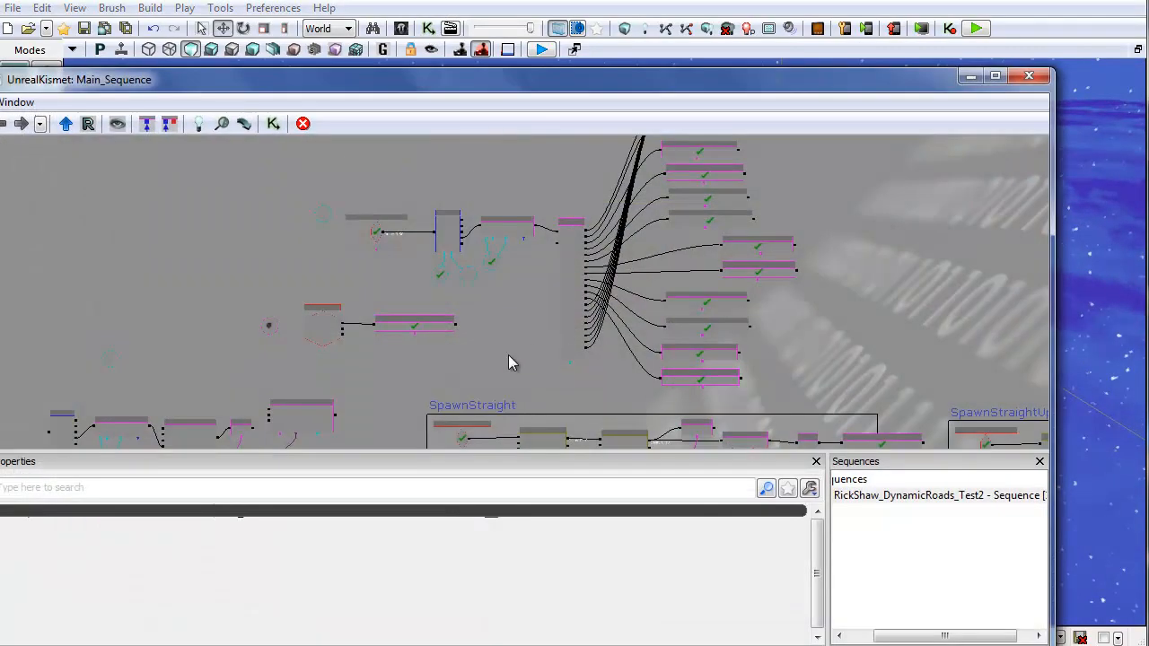
drag(498, 380, 512, 314)
scroll(513, 313, up, 5)
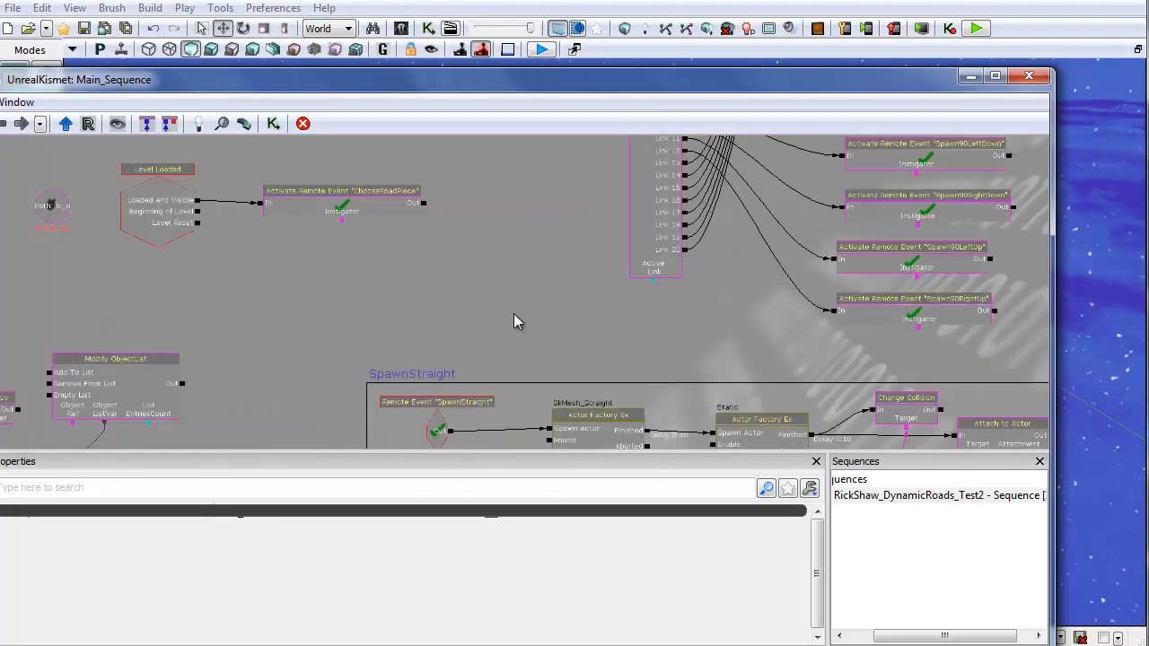
scroll(513, 313, up, 2)
drag(575, 197, 167, 407)
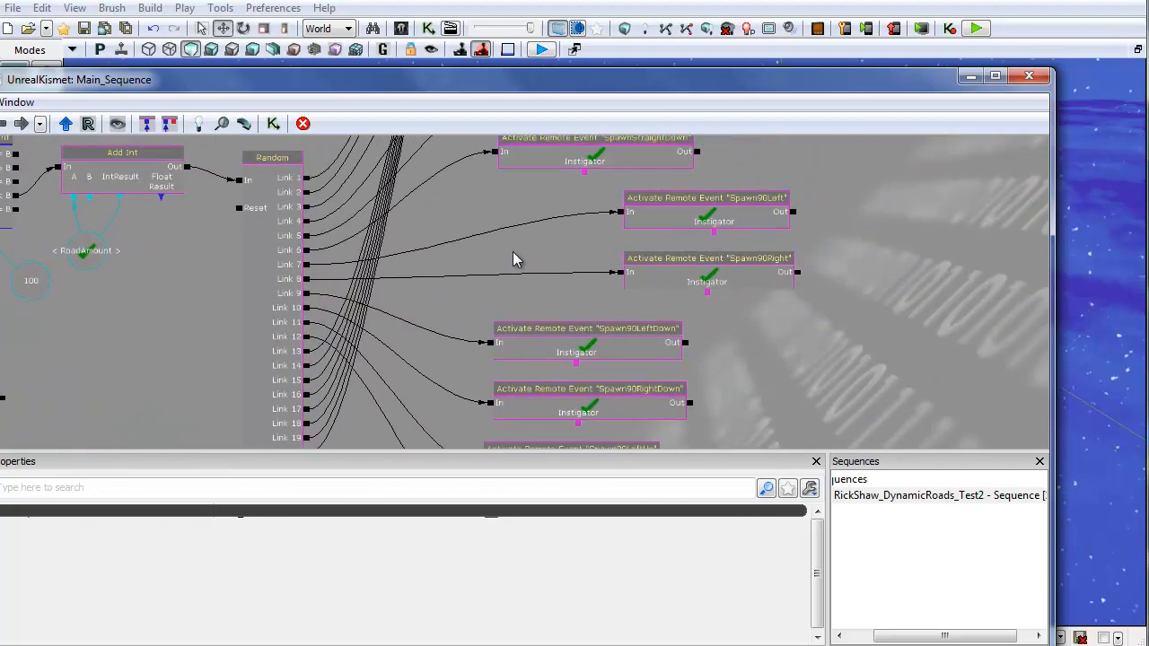
drag(513, 259, 572, 298)
scroll(504, 340, down, 4)
drag(505, 346, 511, 177)
drag(547, 230, 783, 158)
scroll(508, 363, down, 5)
drag(512, 381, 328, 263)
scroll(440, 399, up, 4)
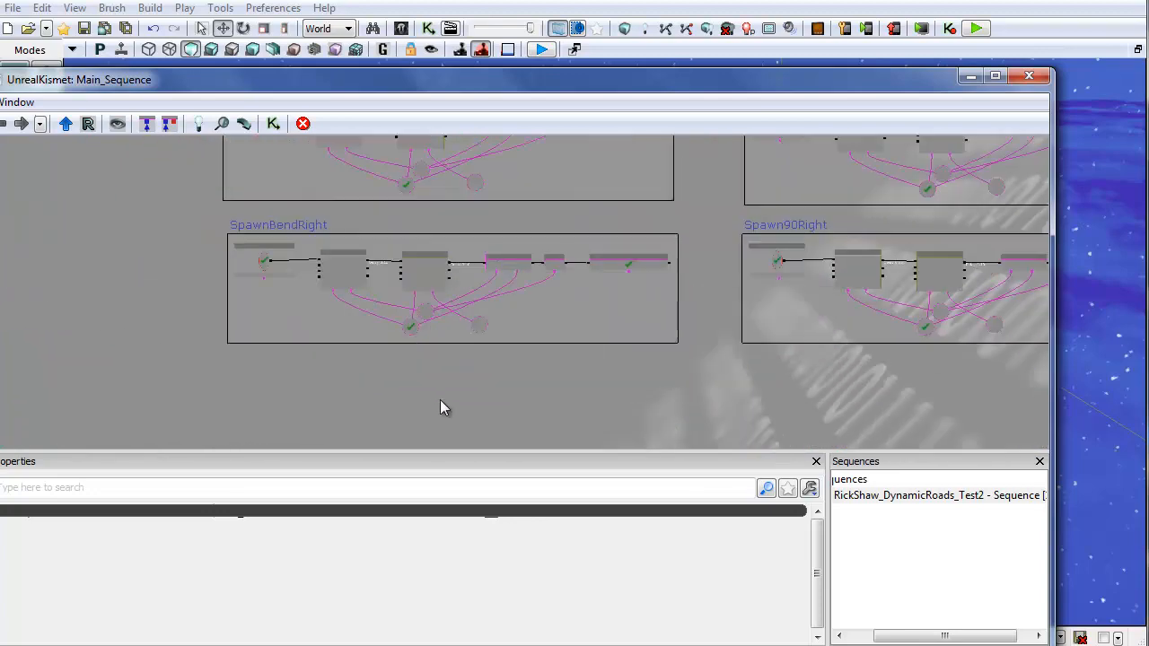
drag(709, 217, 354, 282)
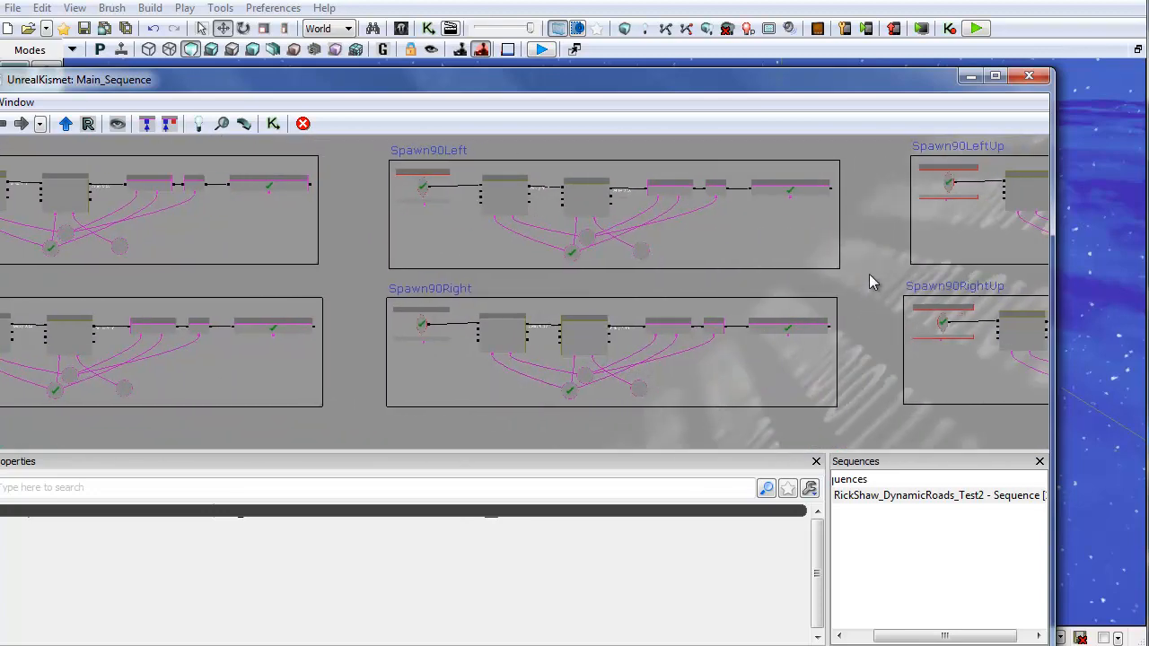
drag(869, 275, 517, 324)
scroll(517, 323, down, 2)
scroll(517, 323, up, 1)
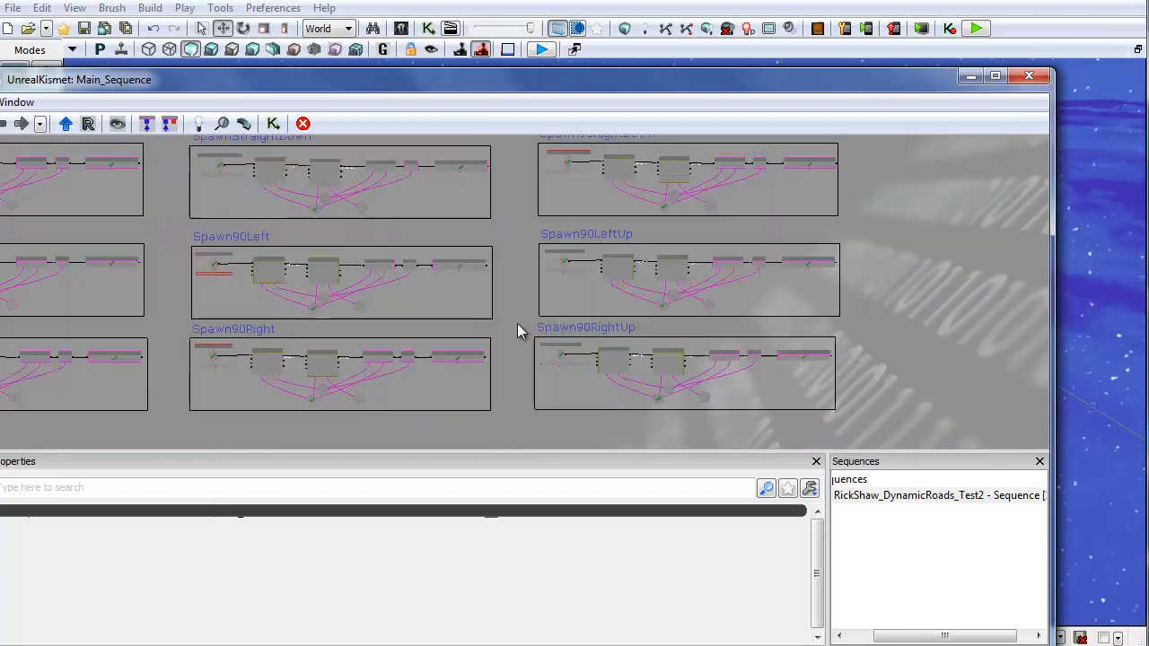
scroll(517, 323, up, 2)
drag(519, 209, 441, 400)
scroll(440, 401, down, 2)
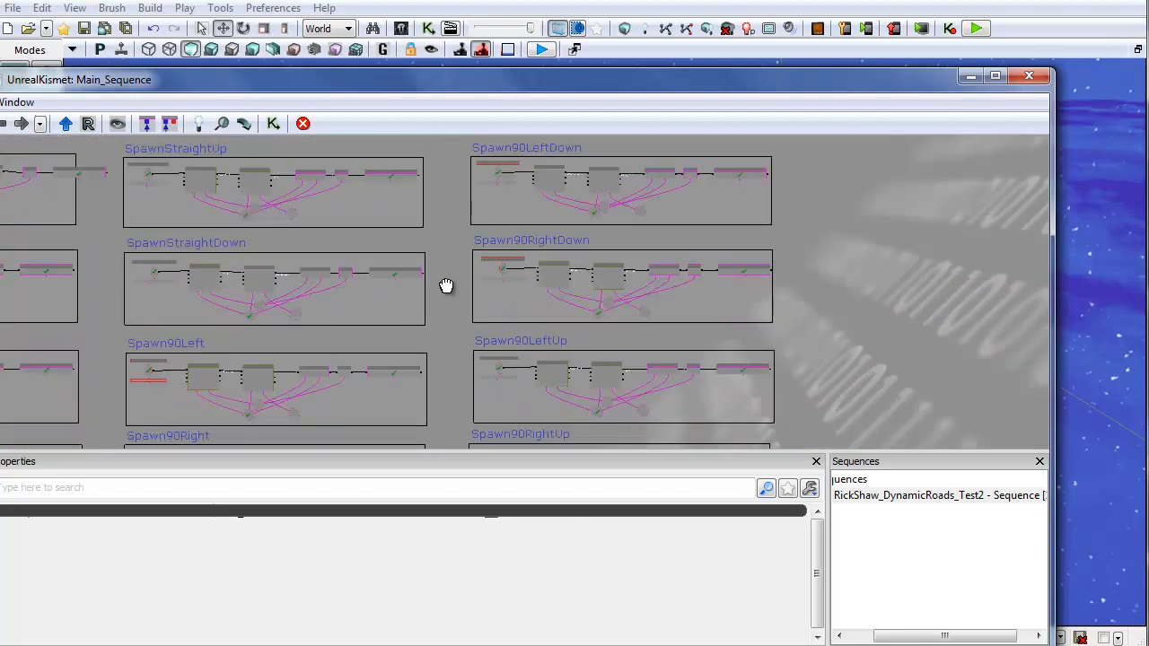
drag(446, 285, 654, 315)
scroll(452, 347, up, 3)
scroll(377, 303, up, 1)
drag(377, 302, 404, 331)
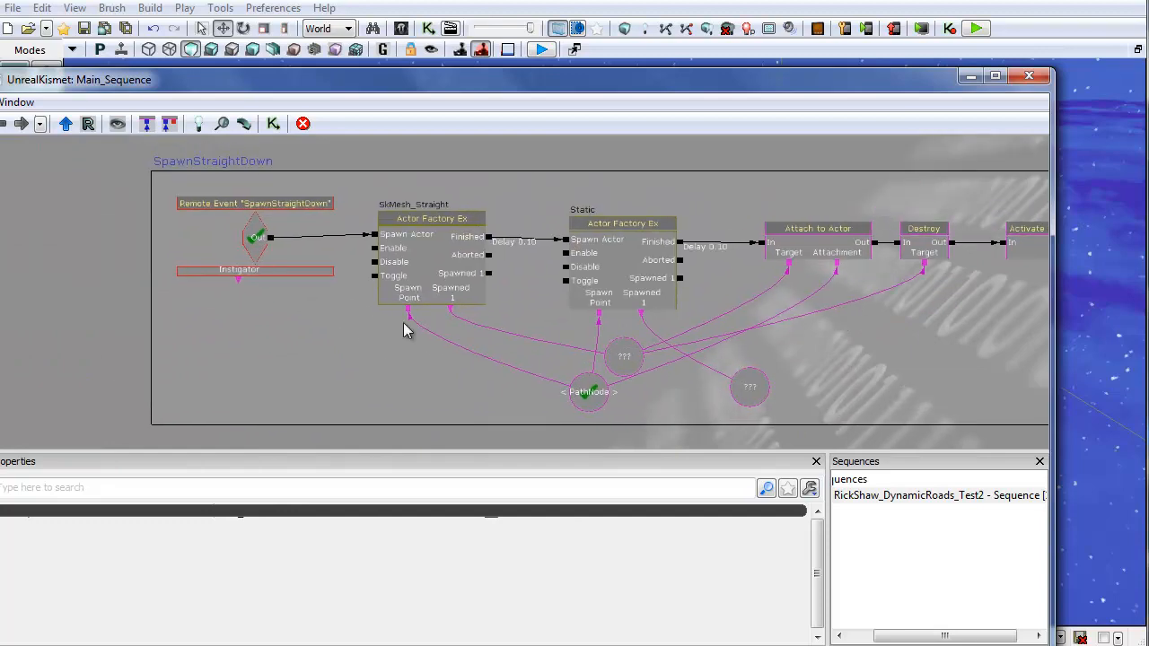
click(429, 266)
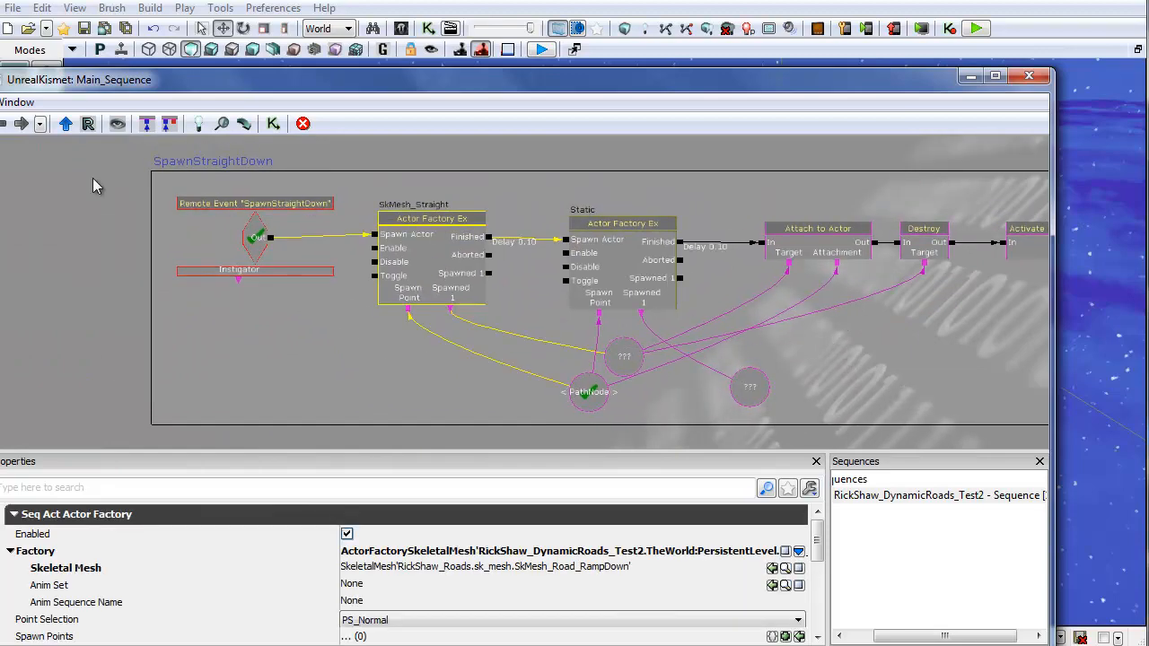
drag(97, 182, 482, 449)
scroll(413, 277, down, 1)
drag(418, 201, 452, 392)
drag(351, 215, 817, 474)
drag(167, 352, 335, 333)
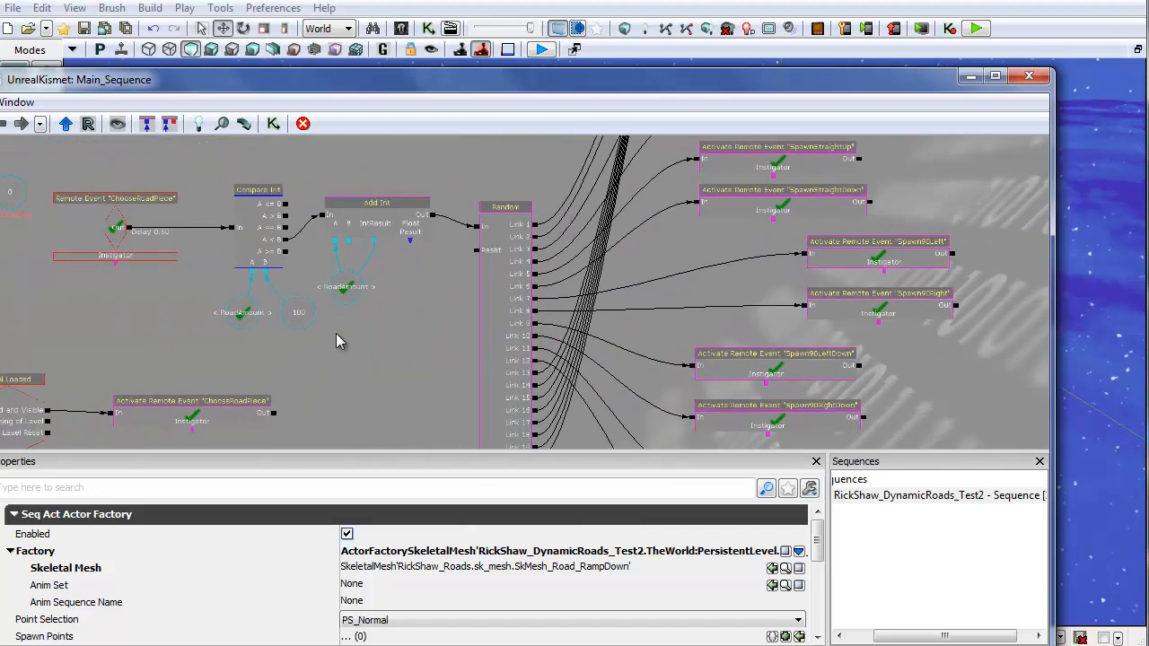
scroll(278, 305, up, 1)
scroll(296, 328, up, 1)
Step: Set the integer constant compared against RoadAmount in the Compare Int node to 50
click(296, 316)
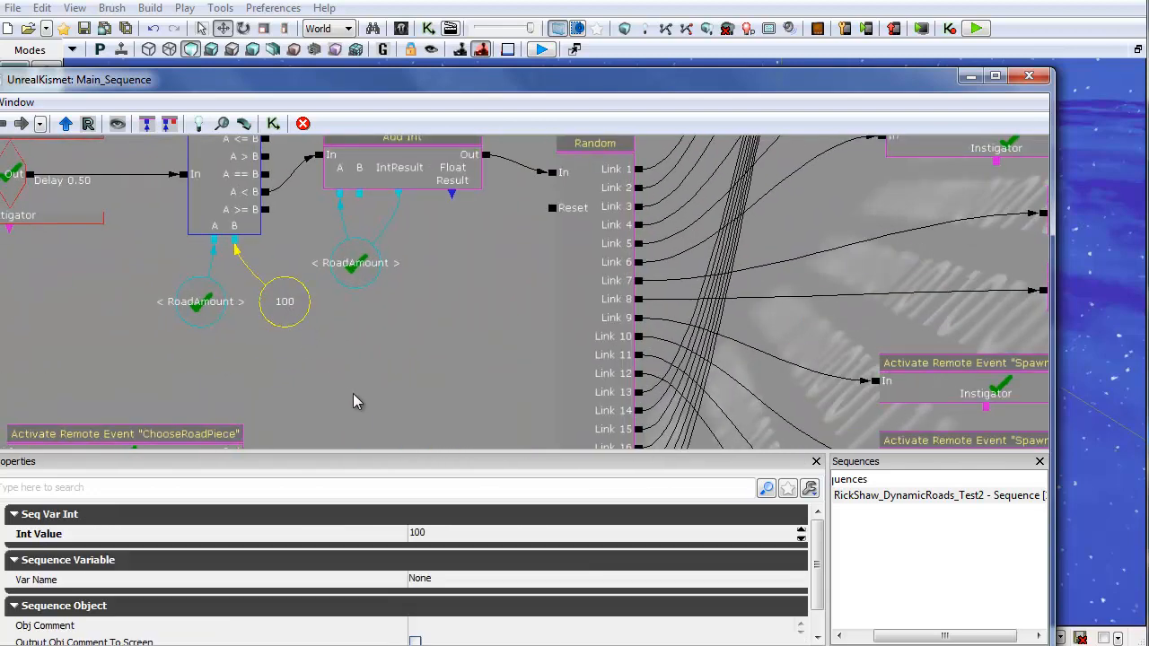
drag(358, 407, 524, 332)
click(454, 533)
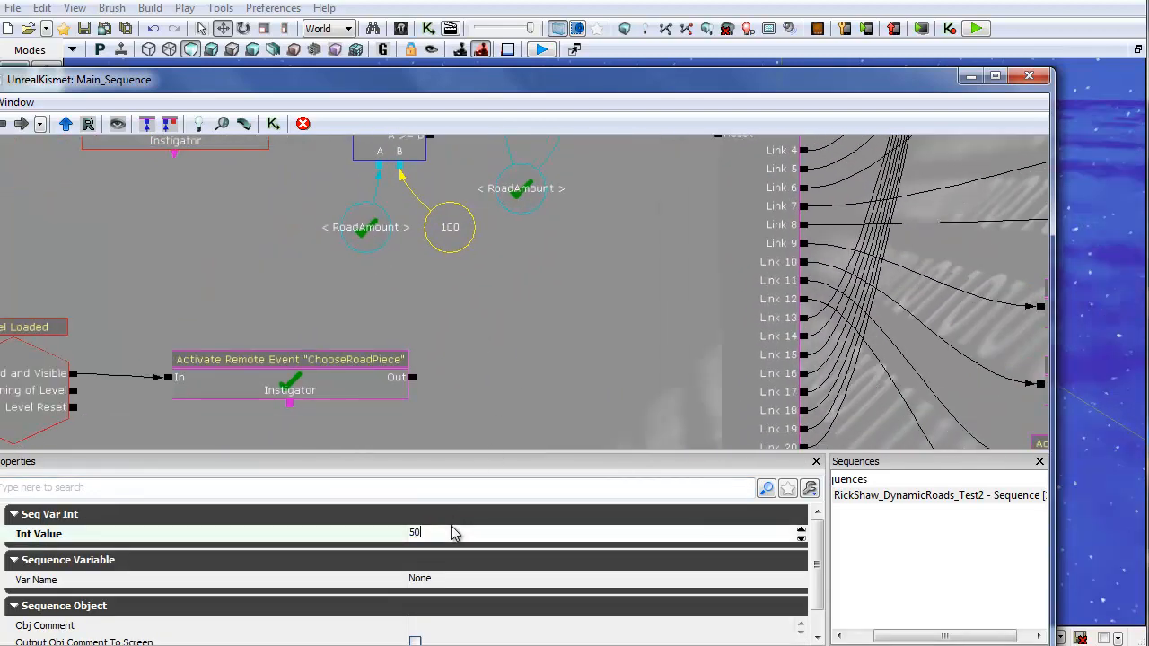
Step: Paste a copy of the SpawnStraight sequence box and move it to the left of the sequence grid
drag(160, 256, 249, 326)
drag(639, 317, 470, 218)
scroll(436, 380, down, 1)
scroll(389, 345, down, 3)
drag(389, 350, 440, 183)
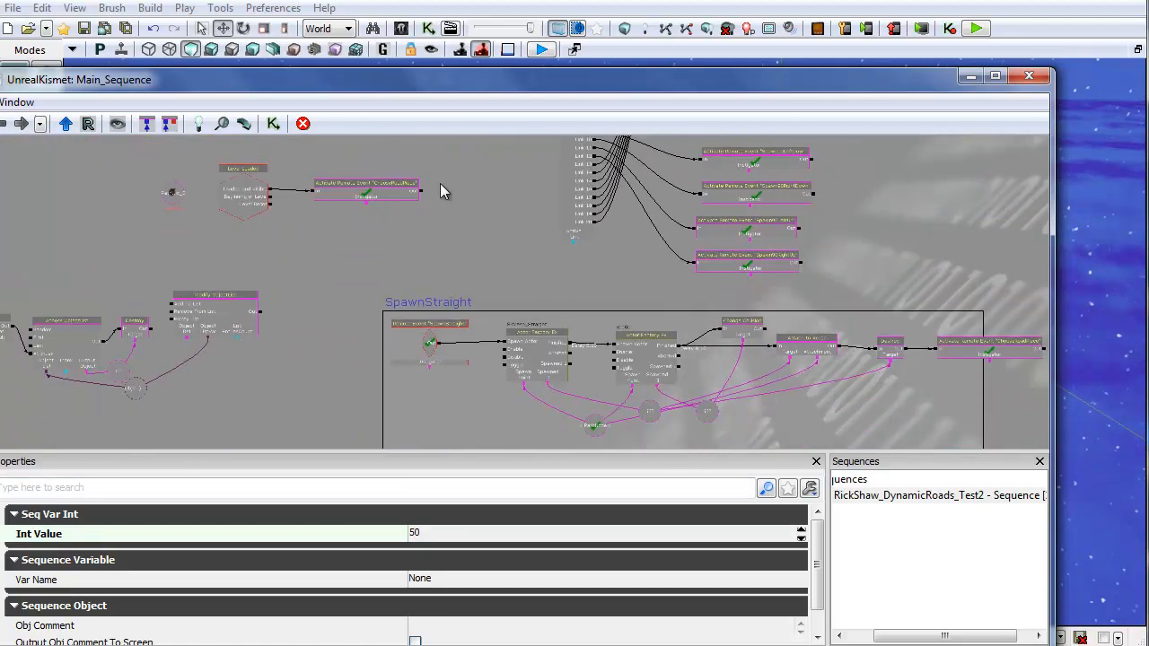
drag(427, 315, 679, 231)
drag(187, 355, 220, 486)
drag(276, 230, 150, 149)
drag(449, 301, 239, 236)
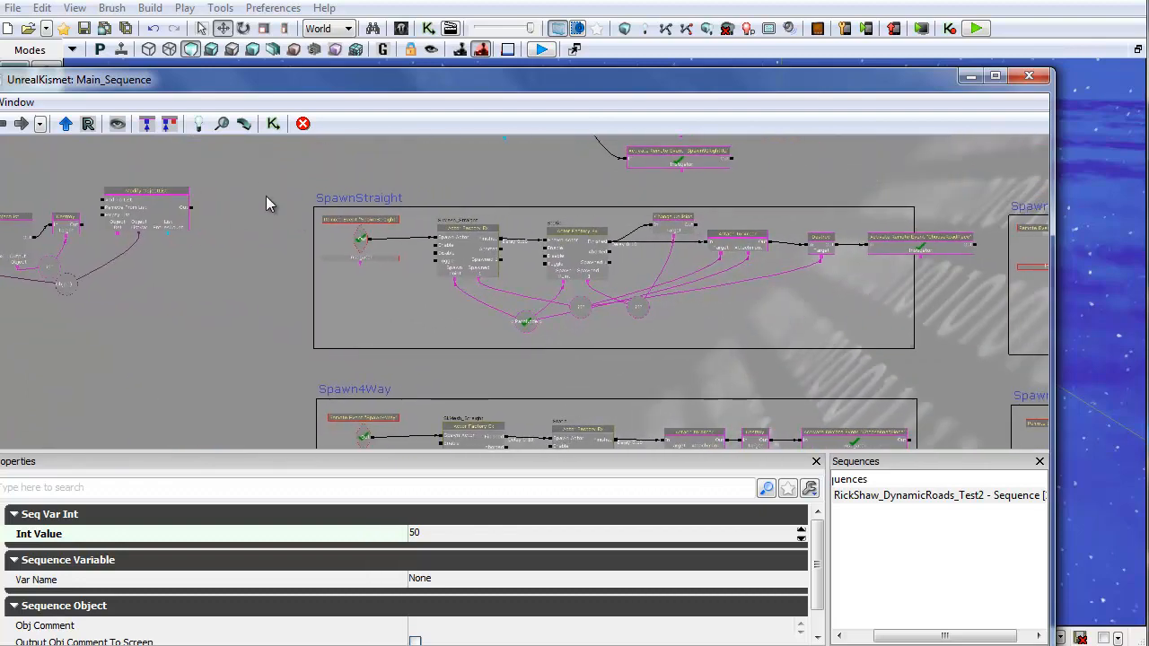
click(813, 316)
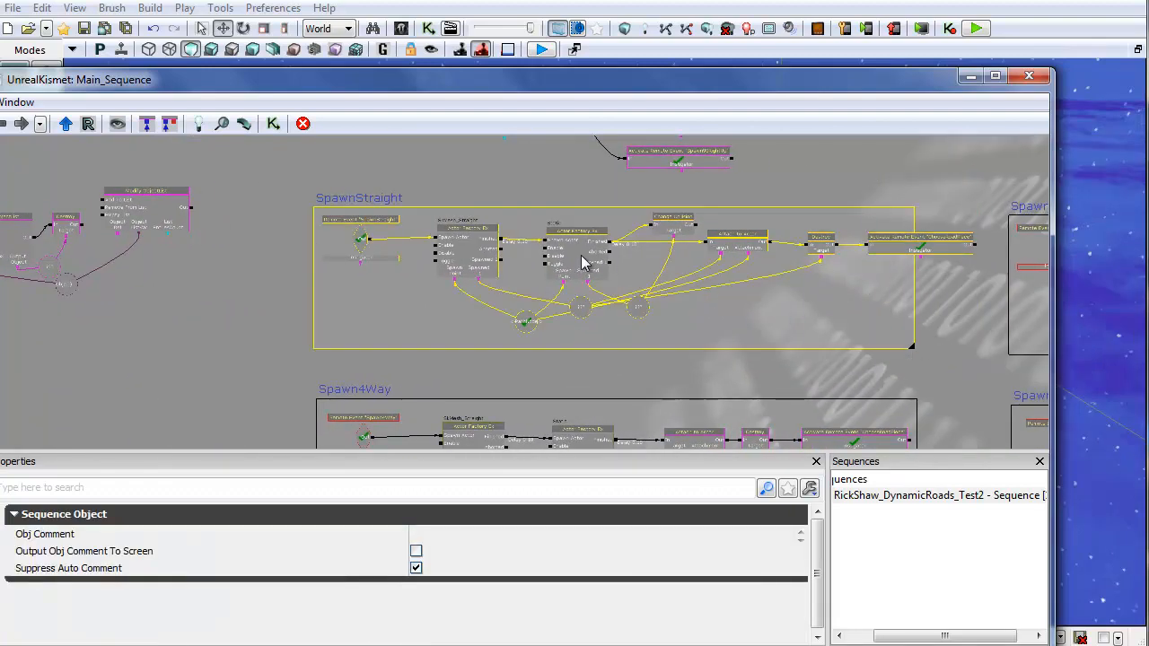
key(ctrl+v)
drag(185, 387, 286, 256)
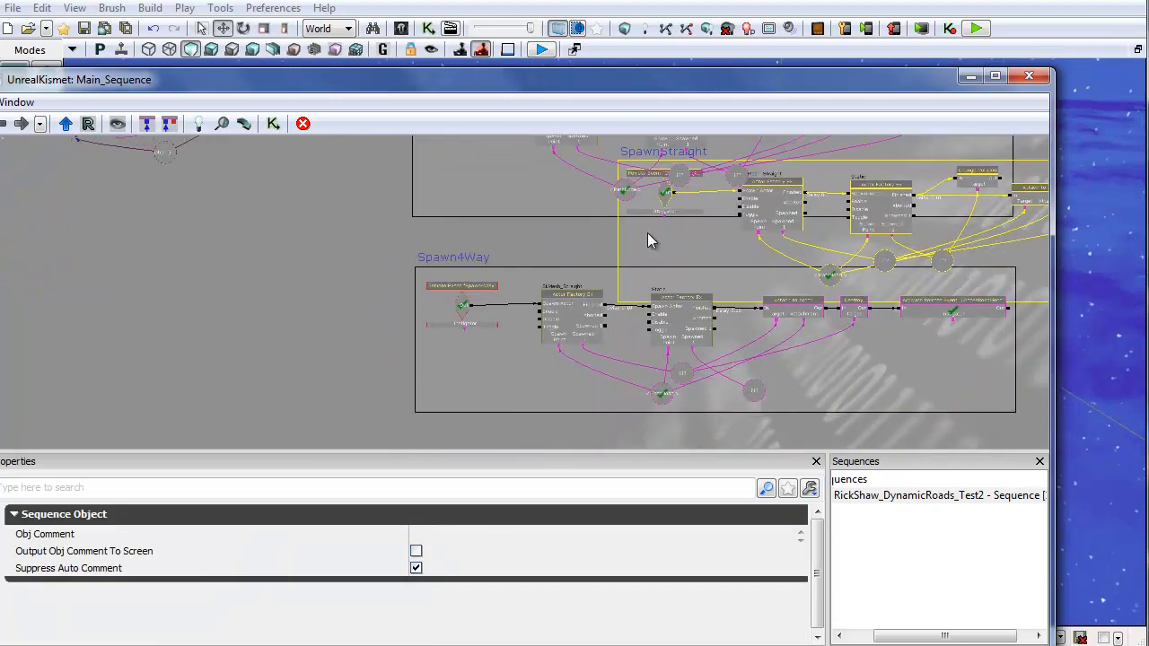
ctrl+drag(647, 232, 57, 272)
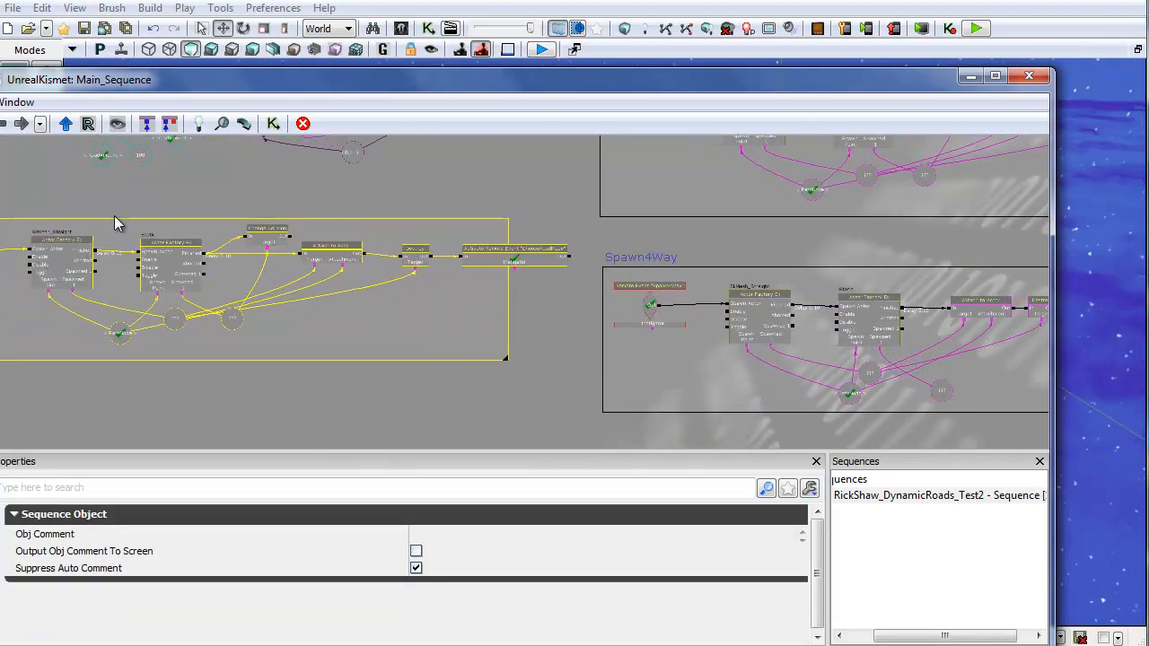
drag(182, 216, 361, 246)
click(229, 295)
drag(188, 191, 144, 454)
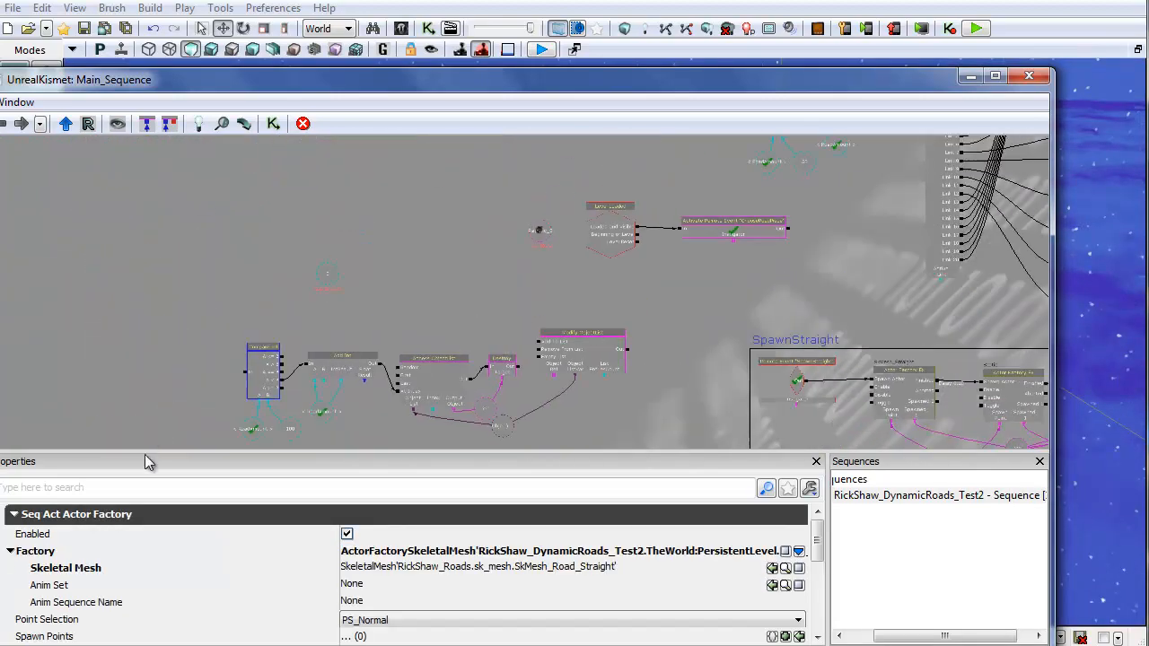
Step: Review the ChooseRoadPiece remote events and the spawn sequence boxes across the Kismet graph
scroll(400, 298, up, 1)
drag(398, 331, 210, 393)
scroll(451, 359, up, 4)
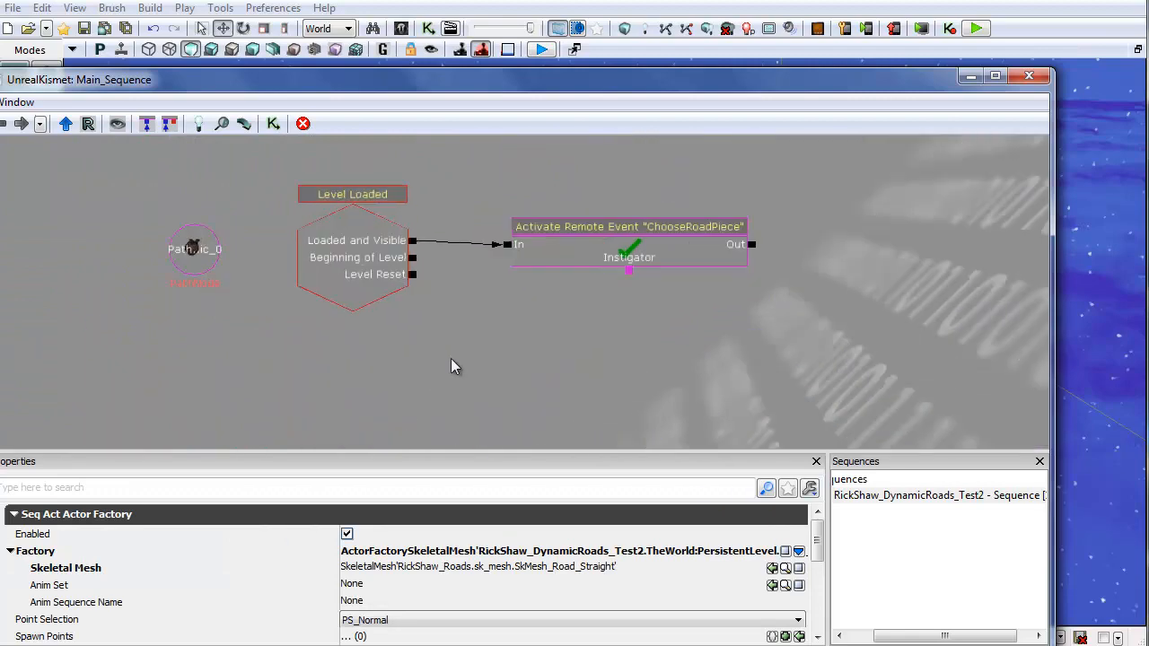
click(650, 251)
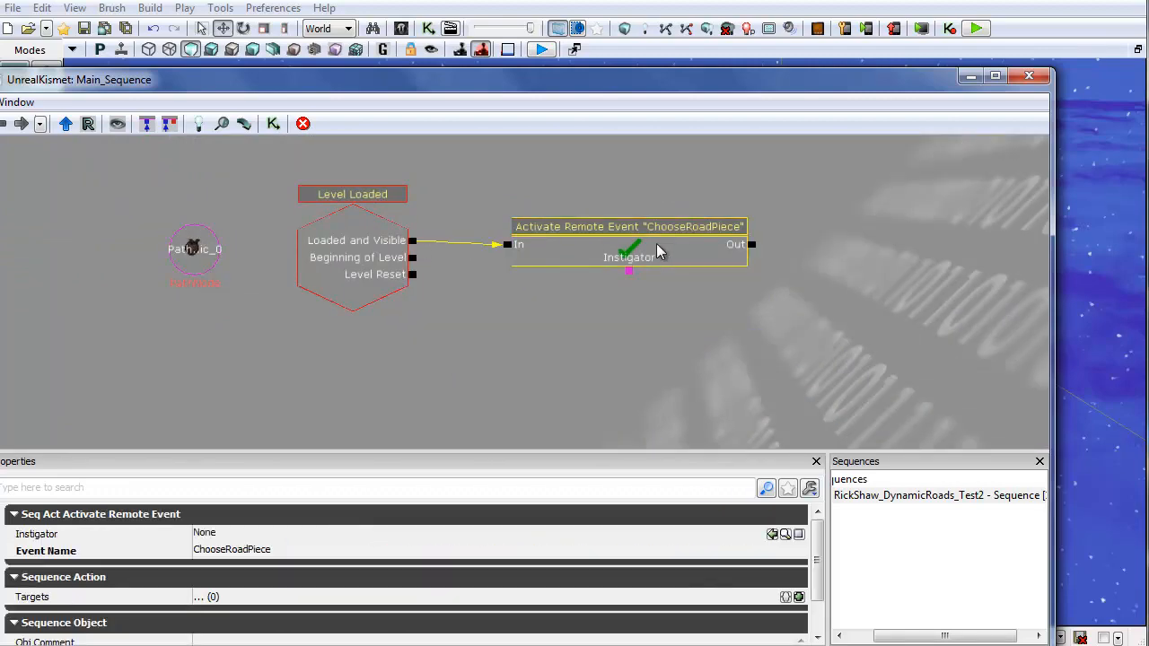
drag(541, 401, 668, 133)
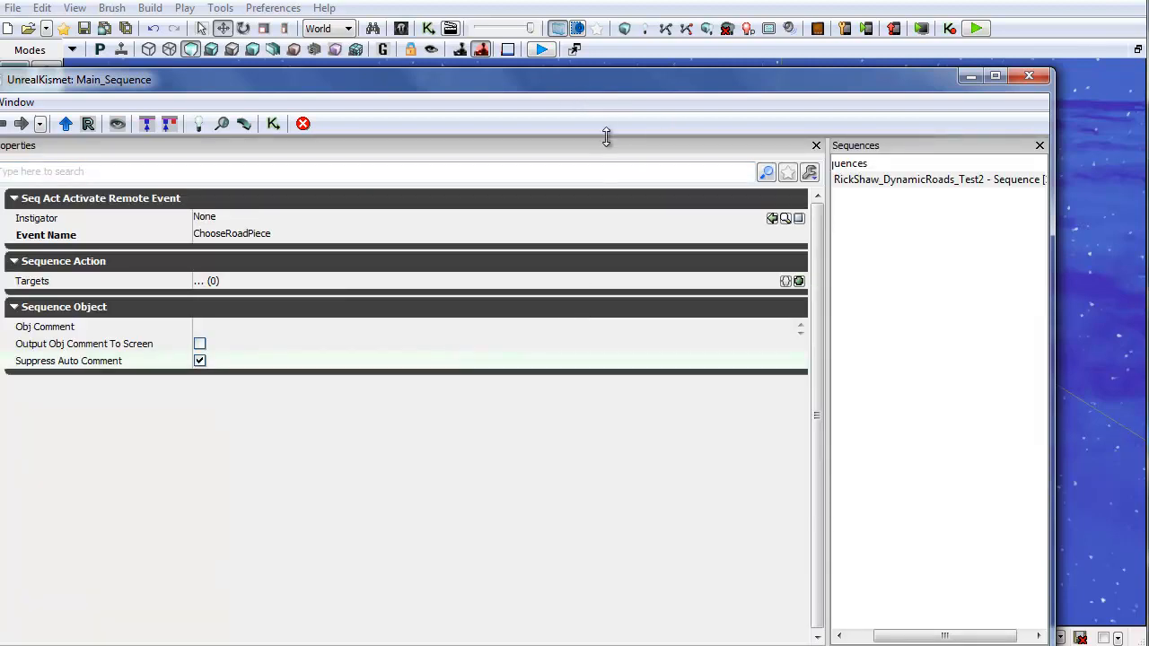
drag(583, 390, 582, 442)
drag(592, 338, 736, 176)
scroll(735, 177, down, 2)
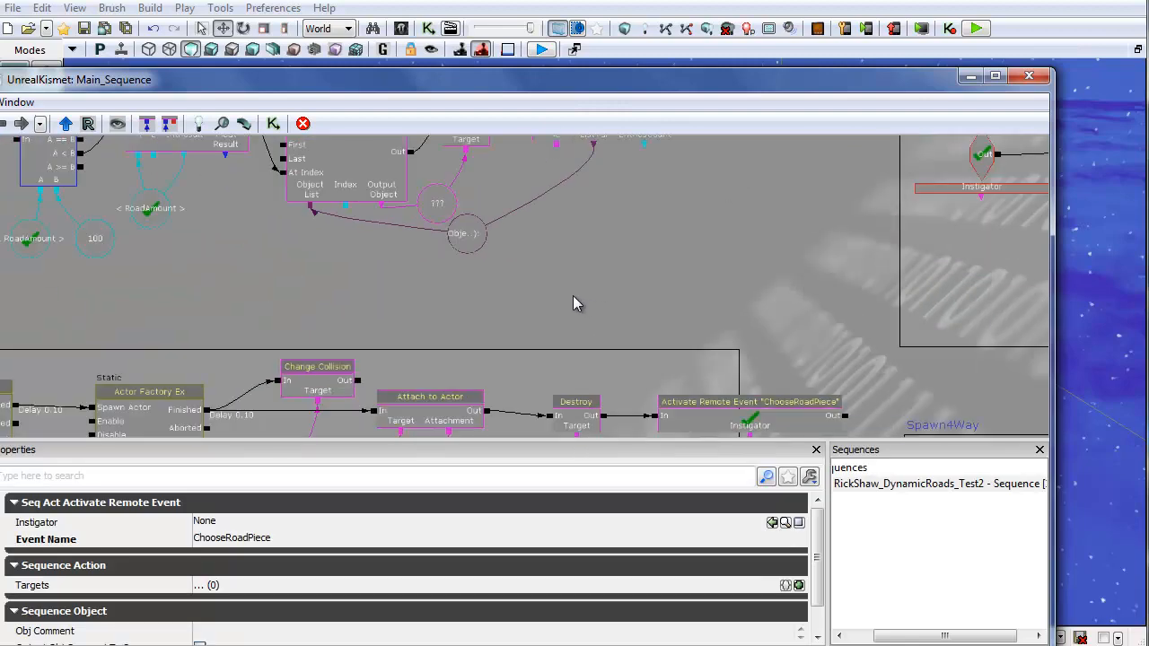
drag(357, 316, 284, 221)
click(652, 324)
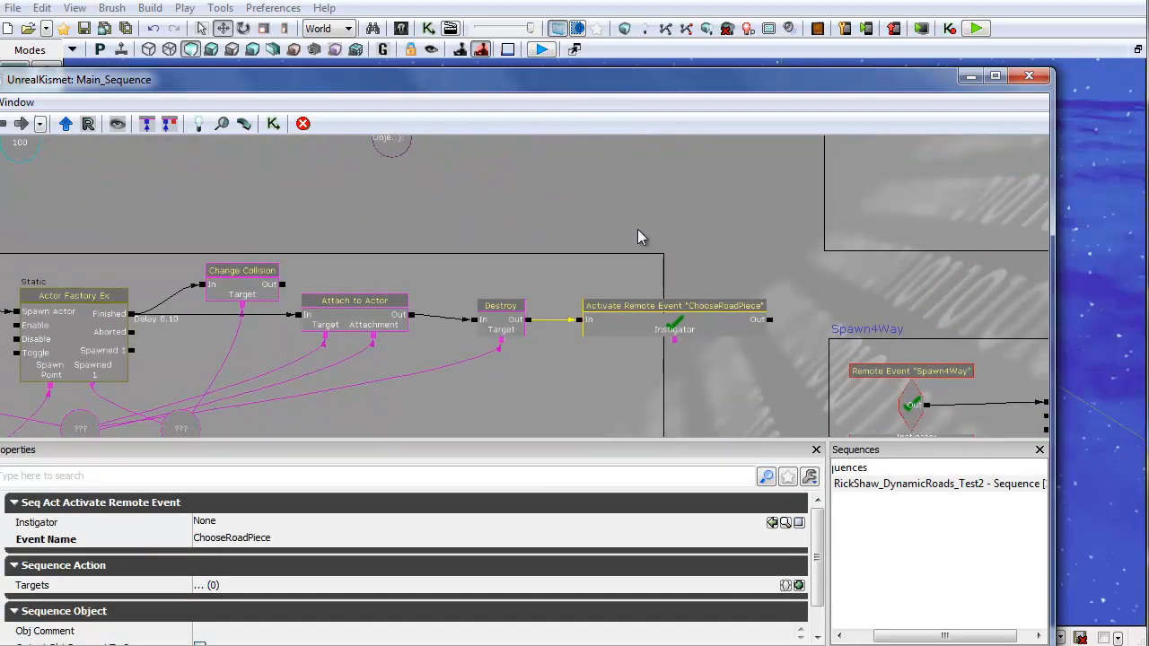
drag(633, 217, 705, 413)
drag(617, 293, 199, 511)
drag(687, 235, 389, 420)
drag(425, 291, 505, 389)
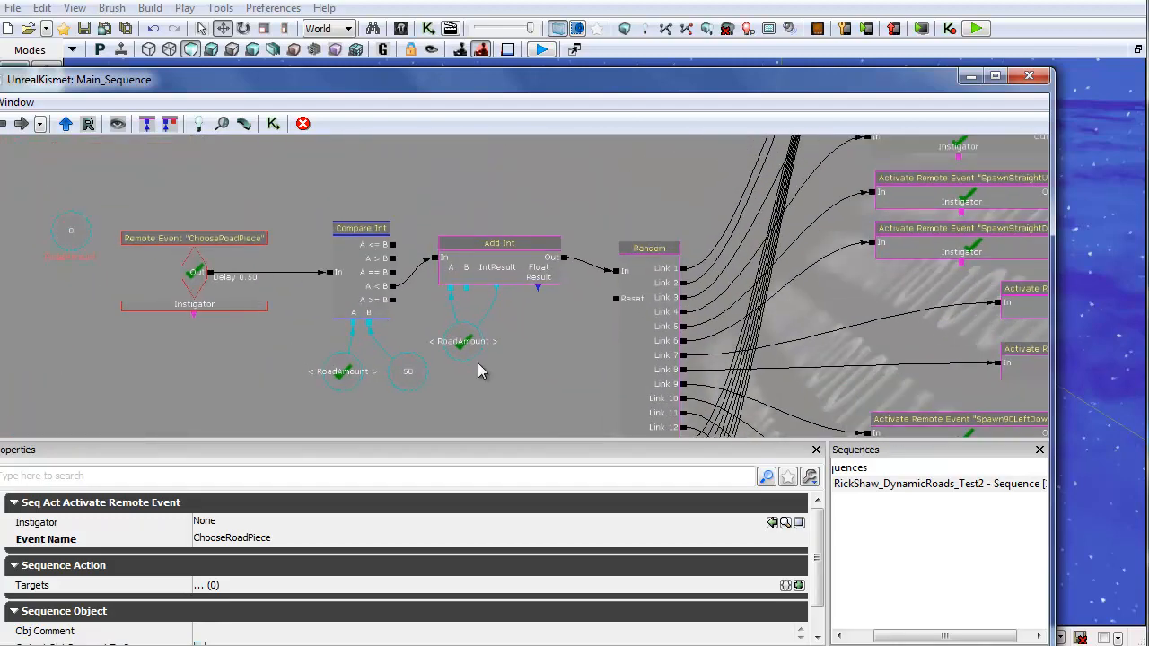
scroll(478, 362, up, 3)
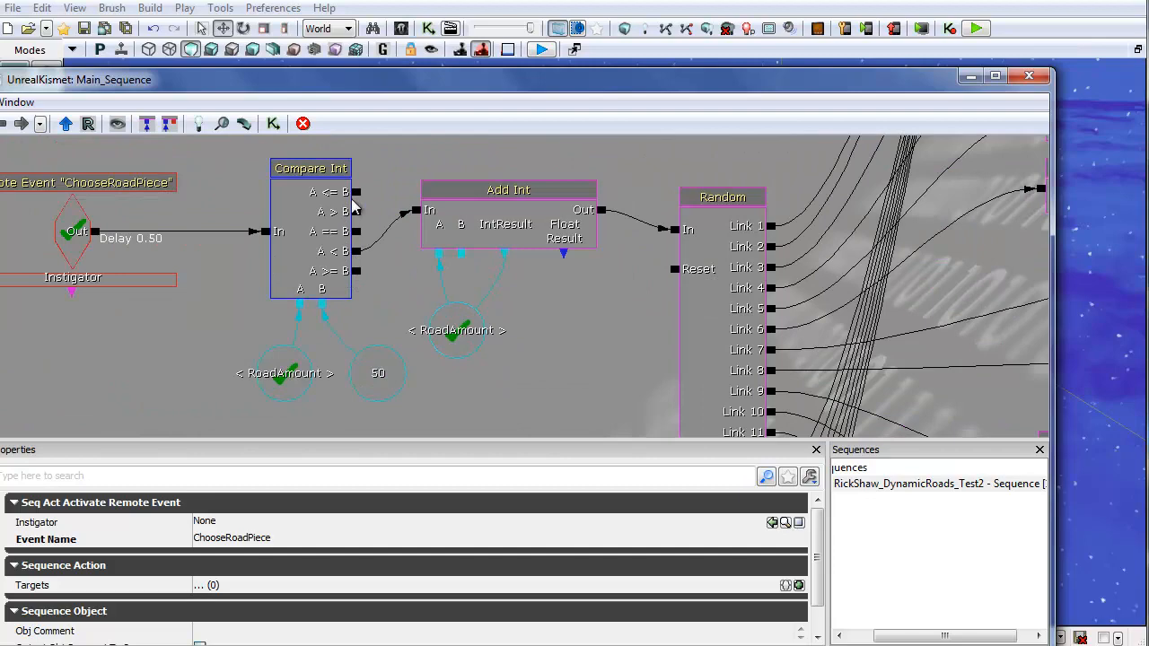
drag(654, 159, 341, 236)
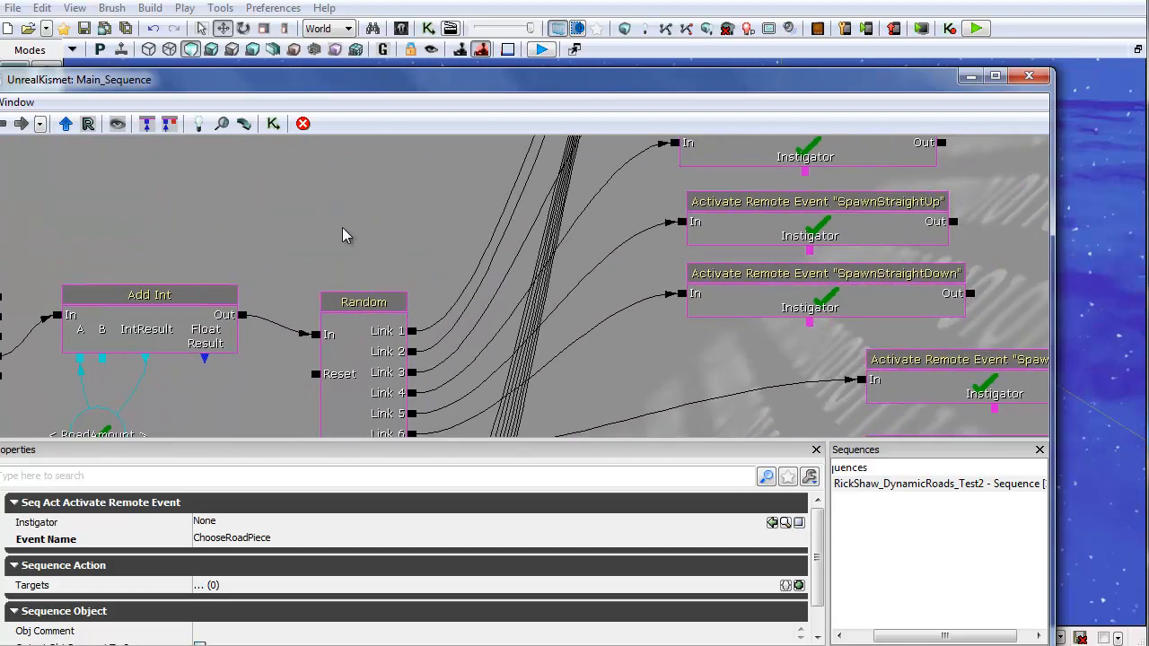
scroll(440, 238, down, 5)
scroll(444, 233, up, 5)
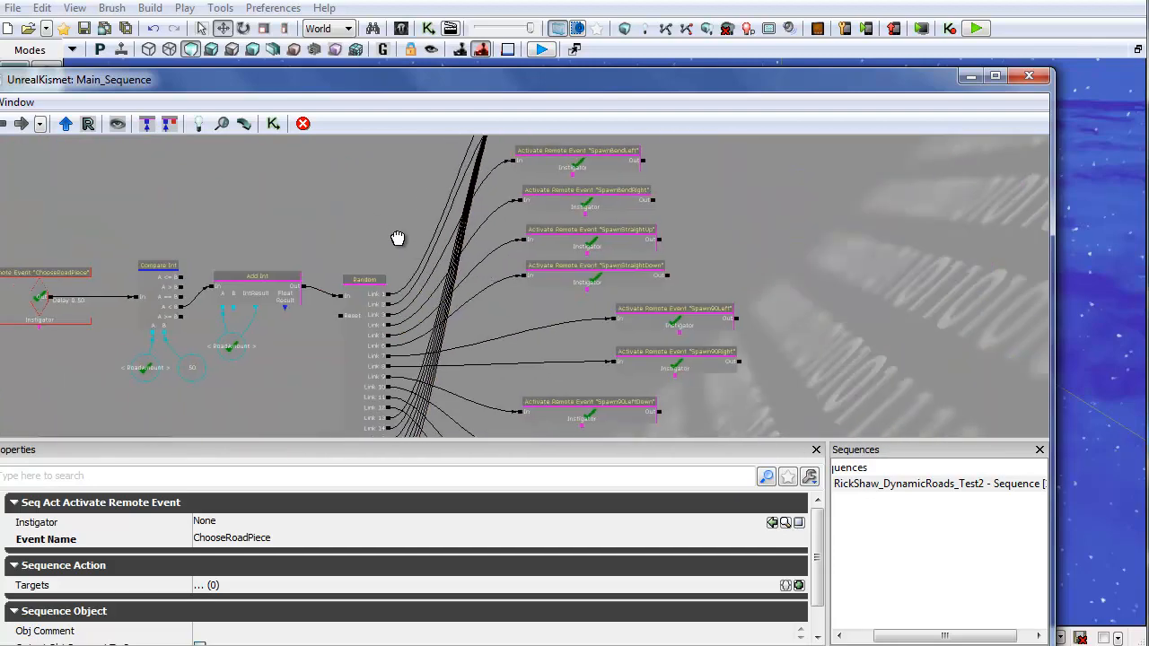
drag(798, 374, 765, 252)
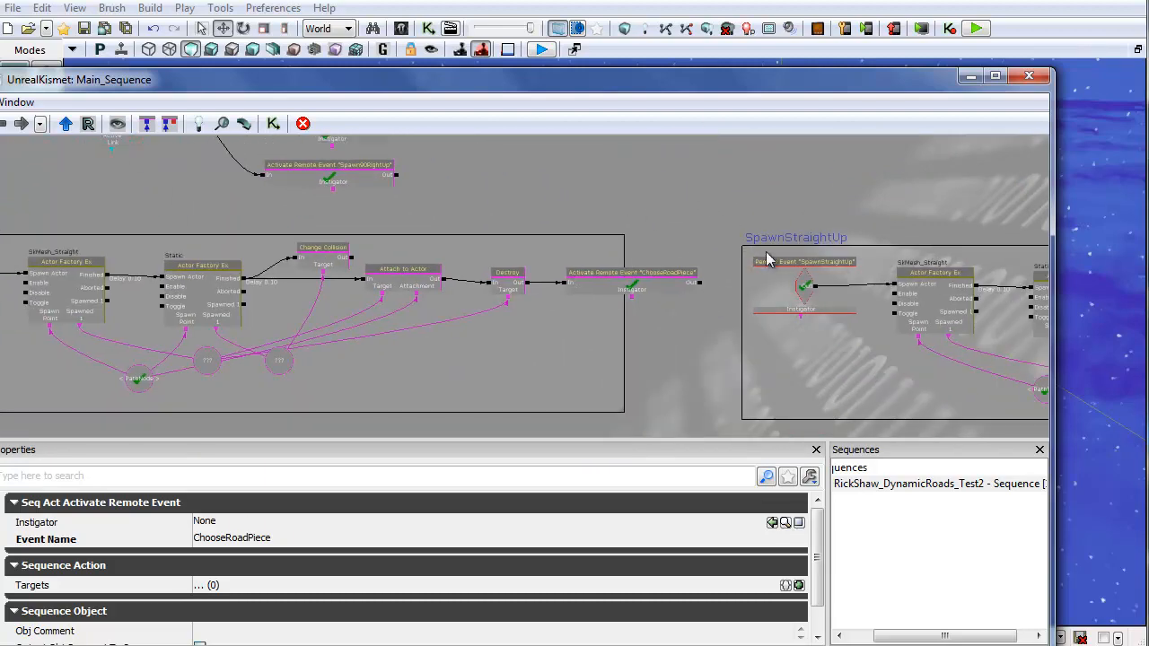
drag(907, 206, 339, 183)
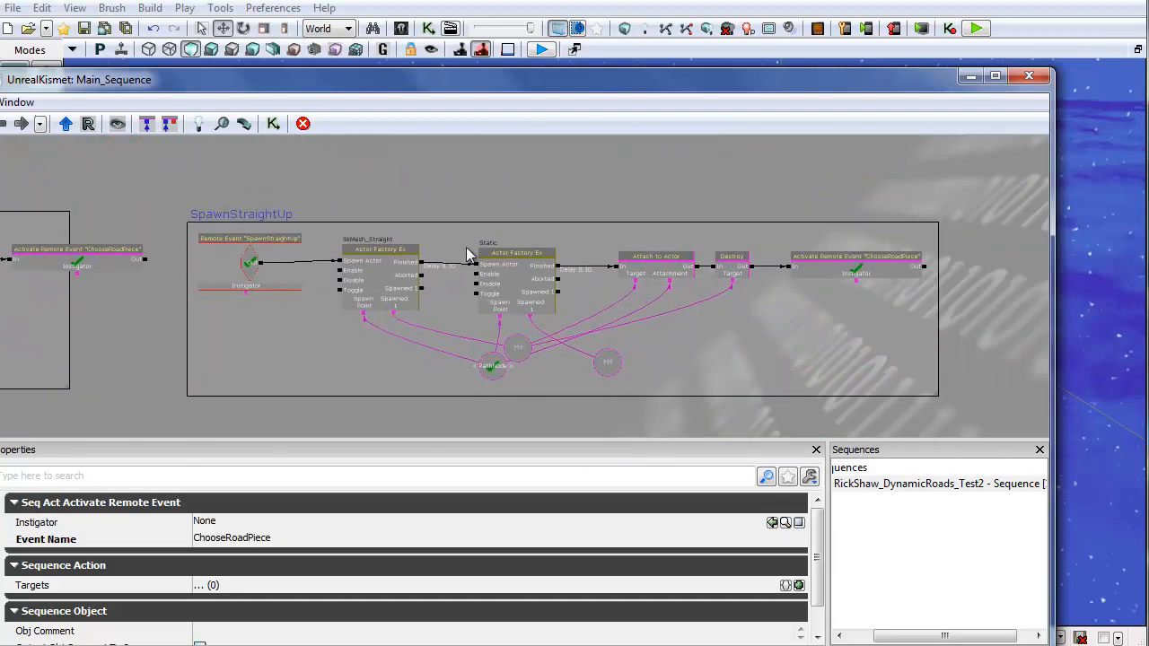
ctrl+alt+drag(1015, 381, 1014, 382)
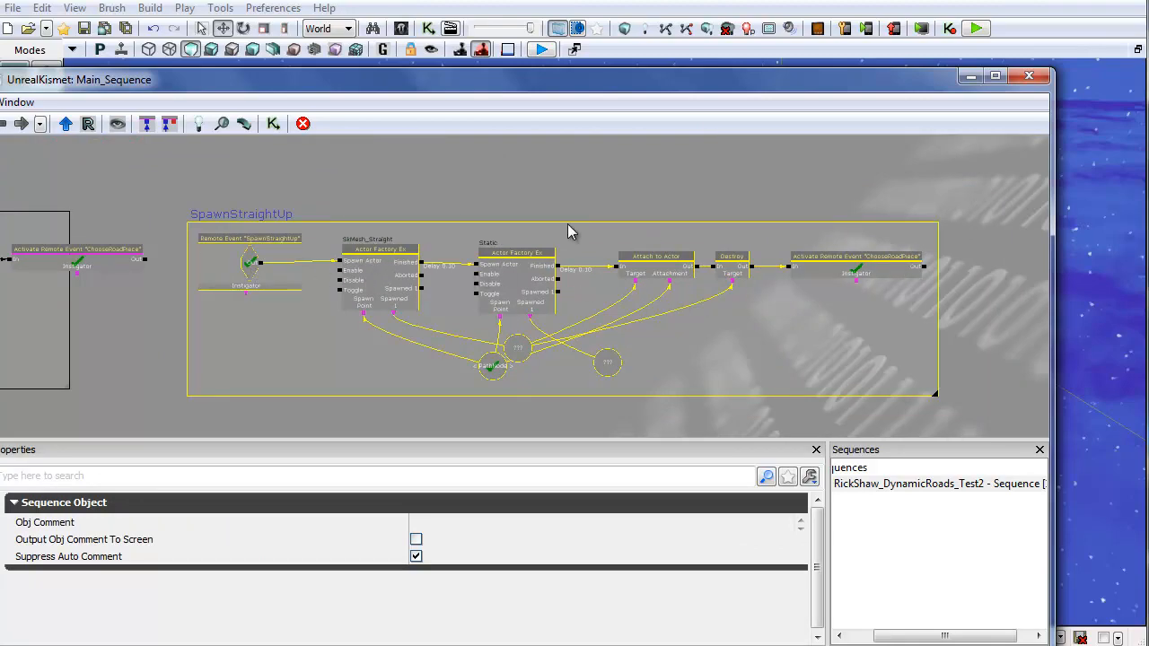
scroll(246, 185, down, 6)
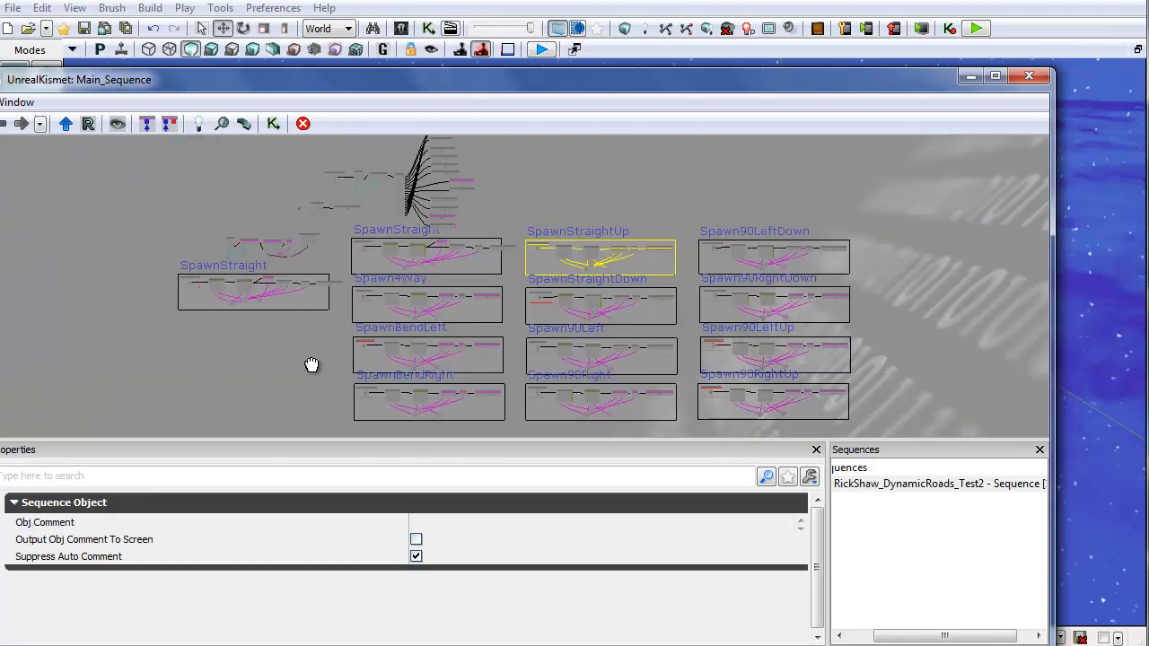
scroll(311, 364, up, 8)
drag(319, 301, 308, 429)
Step: Close Kismet and start a play-in-editor session to test the road spawning
click(1028, 75)
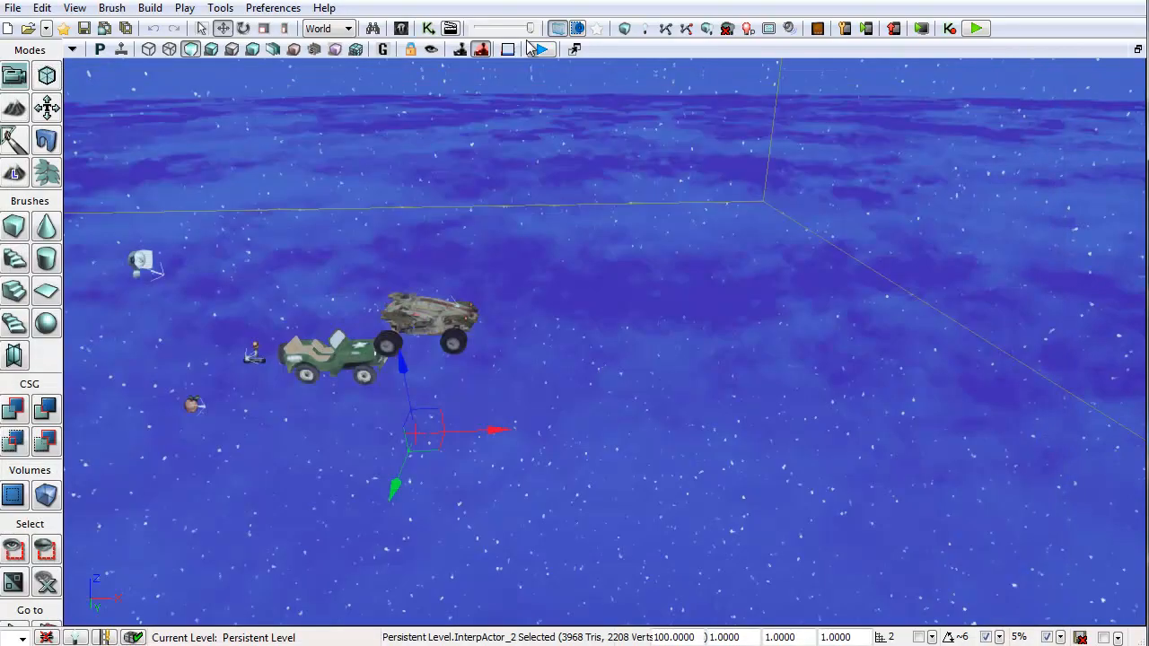
click(541, 49)
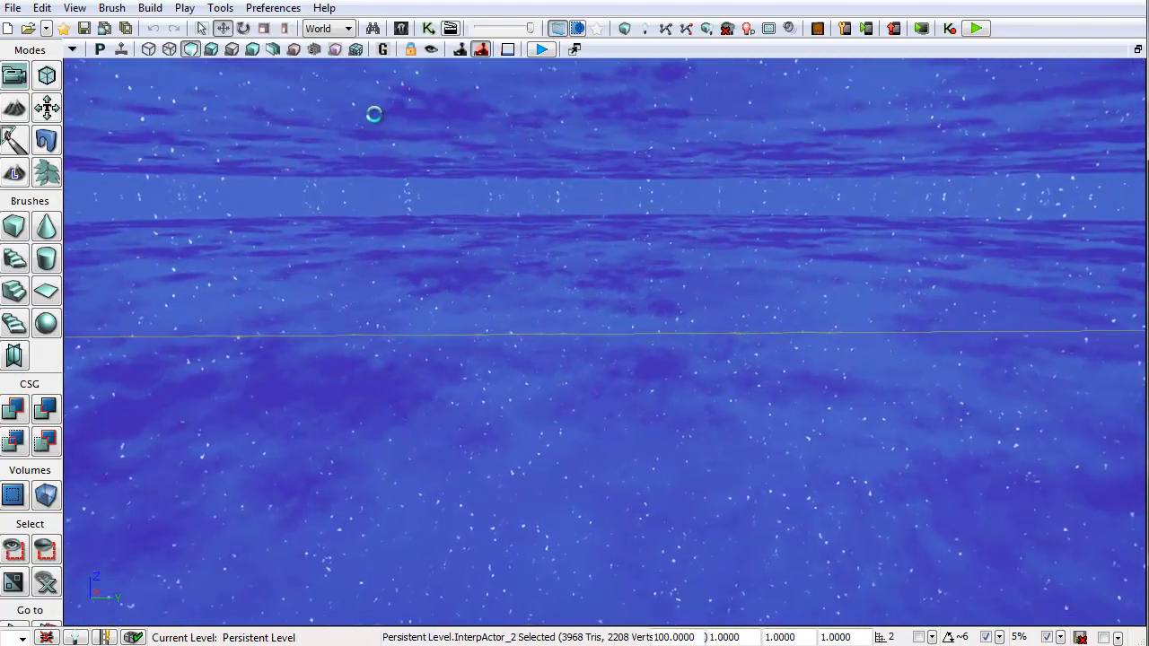
key(F8)
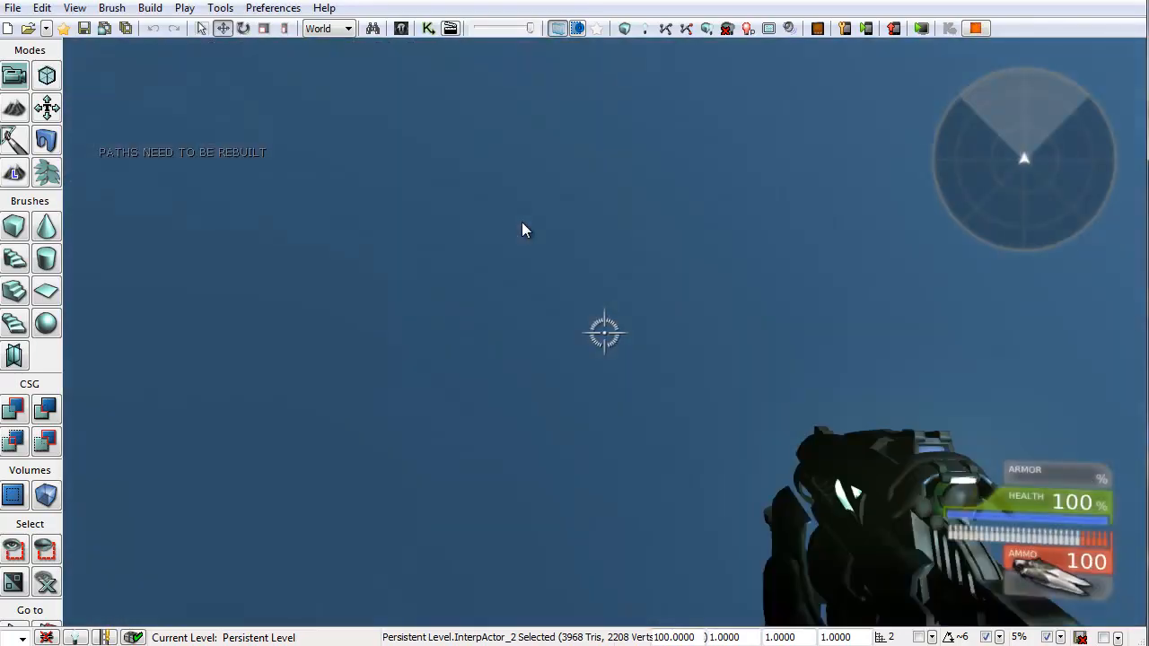
Step: Walk forward along the randomly spawned road in the play session to inspect it, then end the session
key(w)
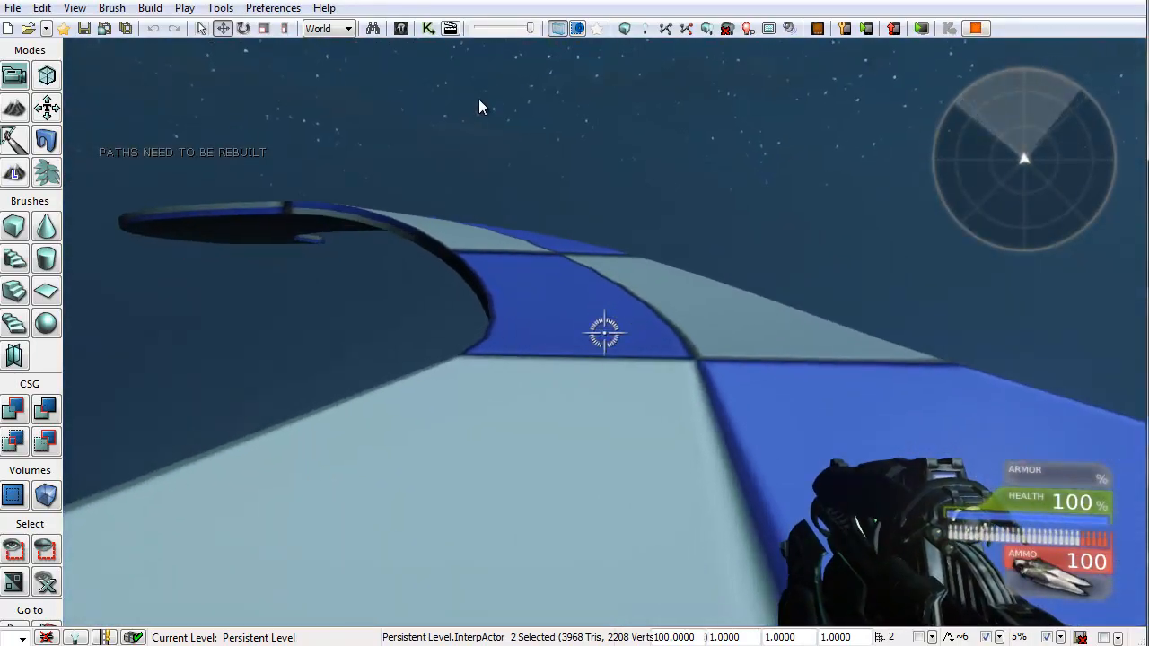
key(w)
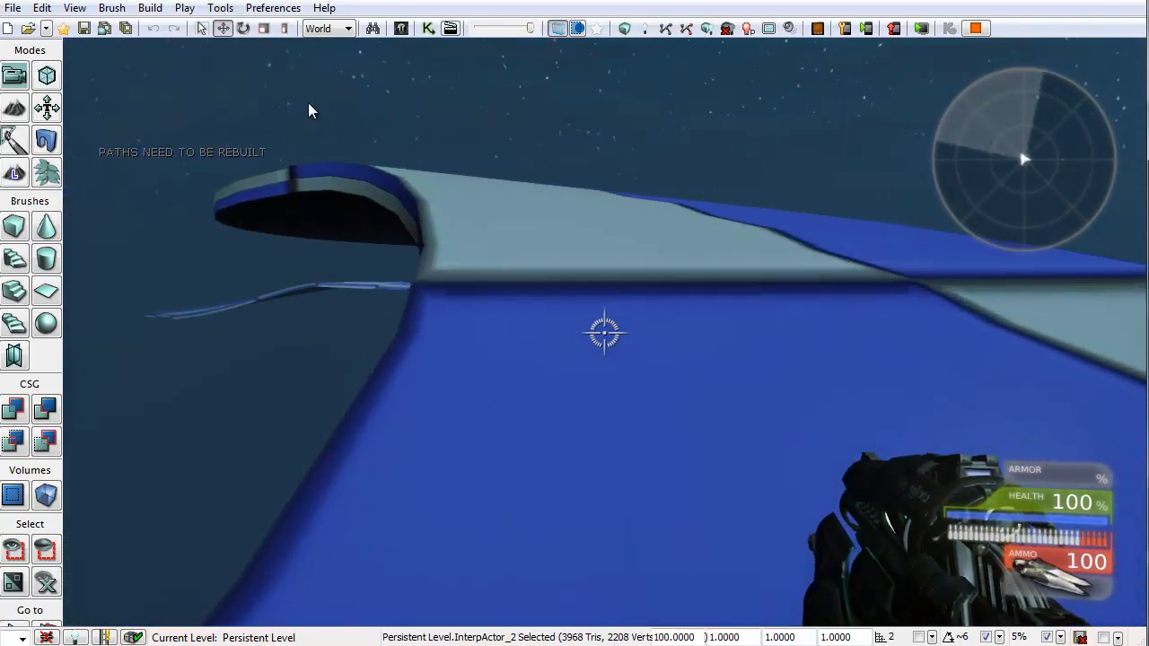
key(w)
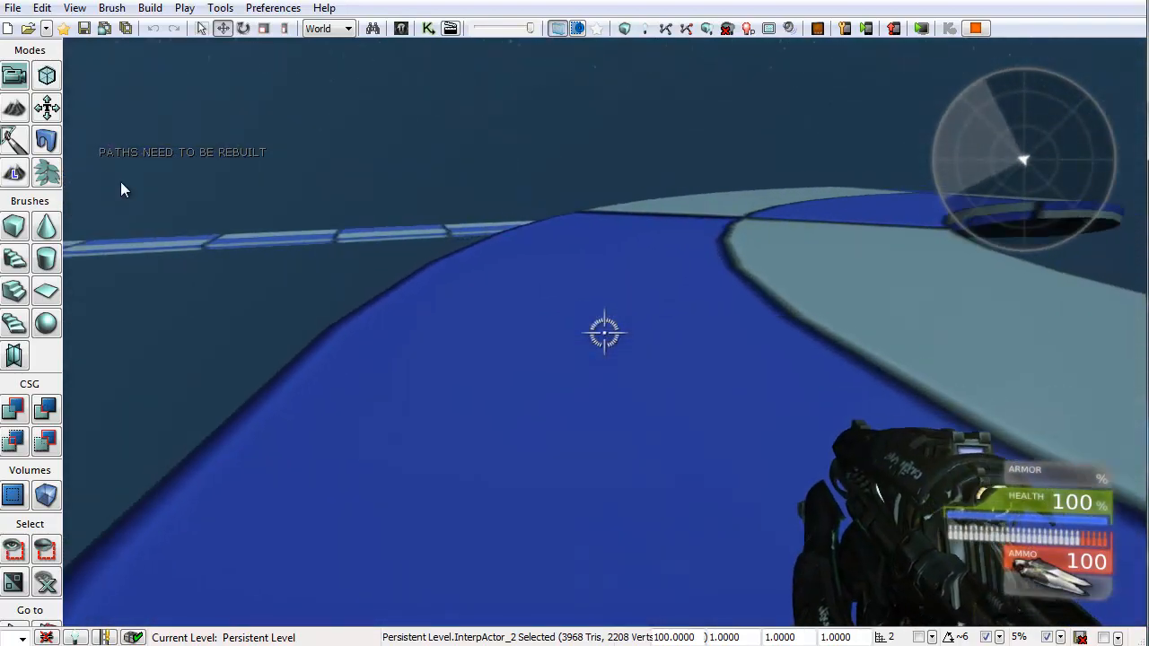
key(w)
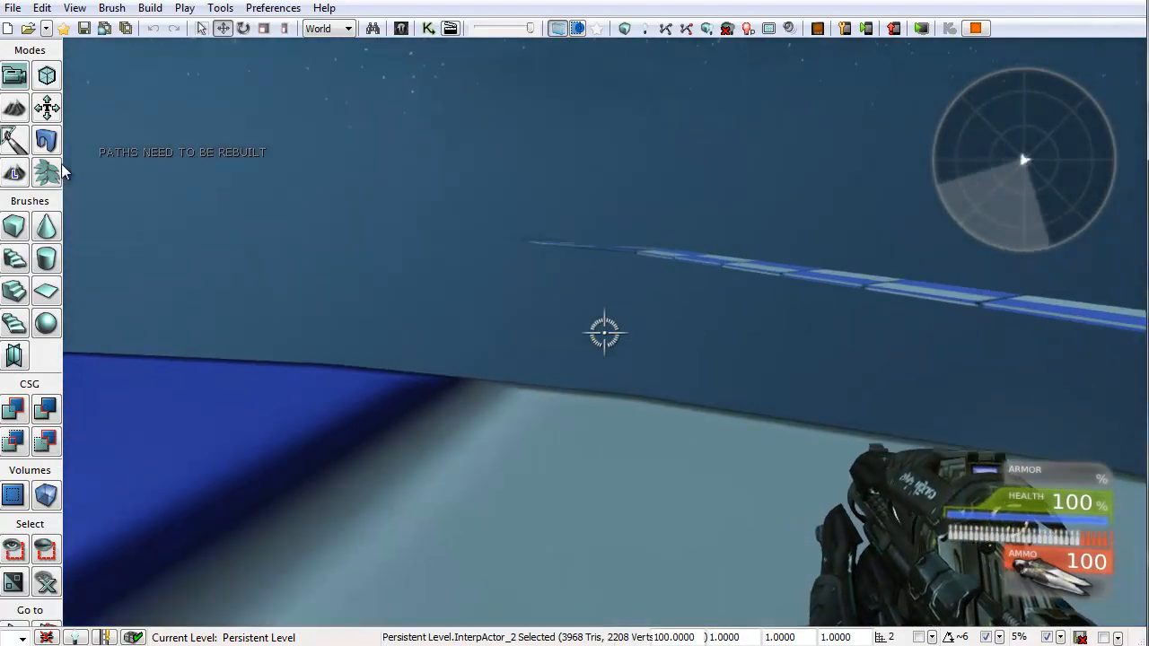
key(w)
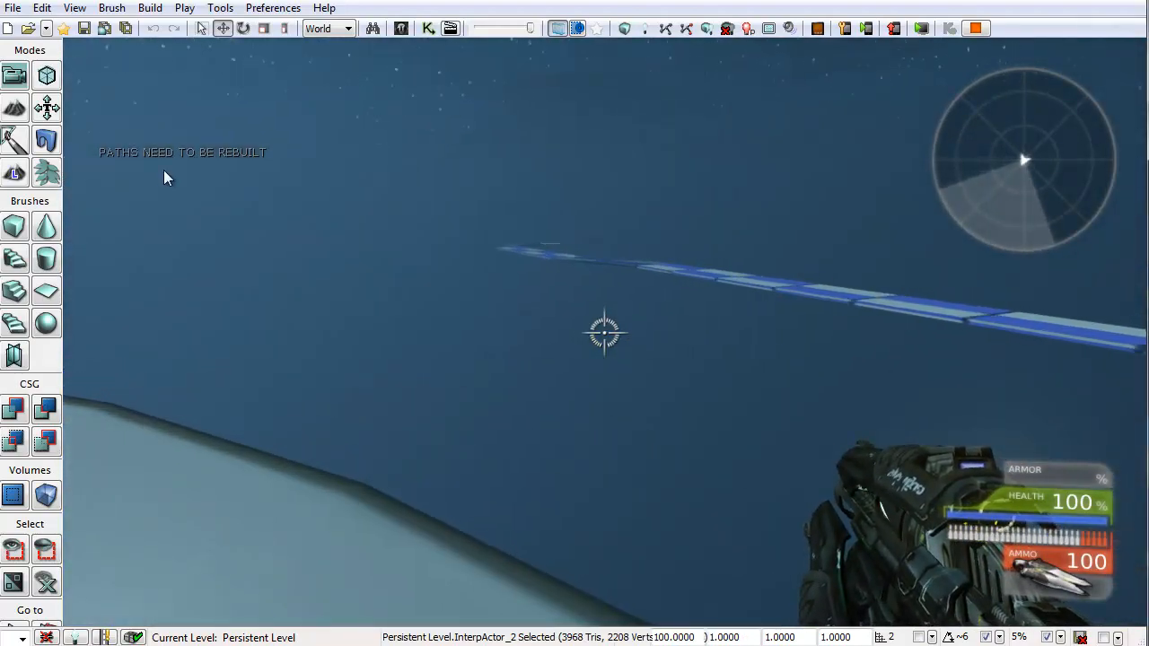
key(w)
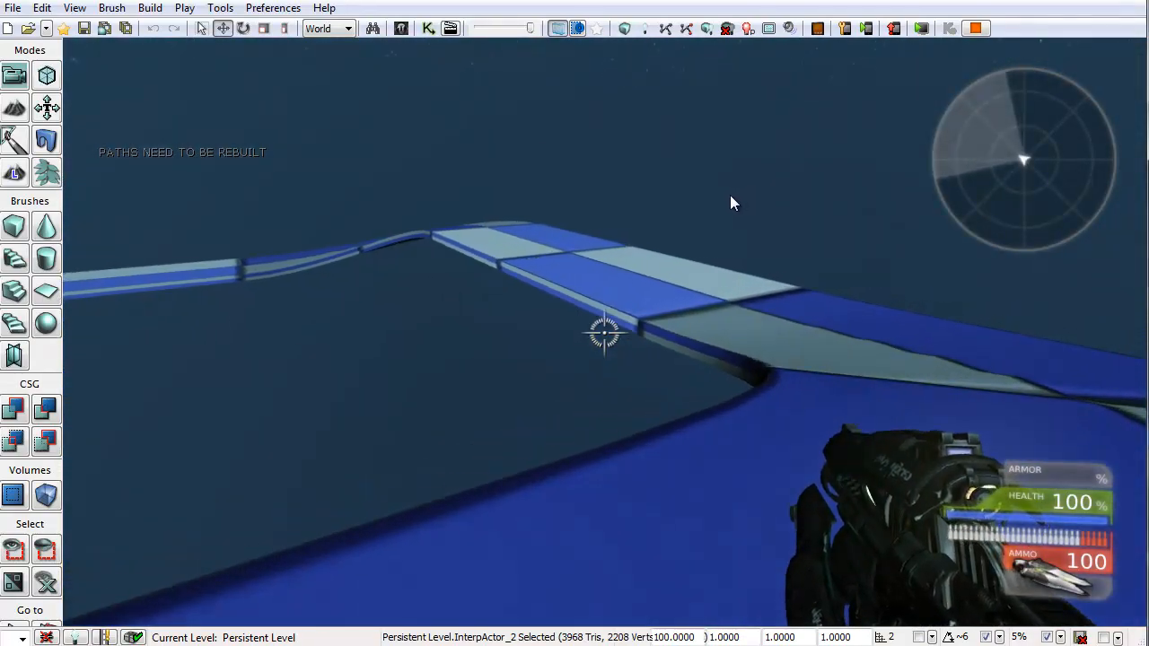
key(w)
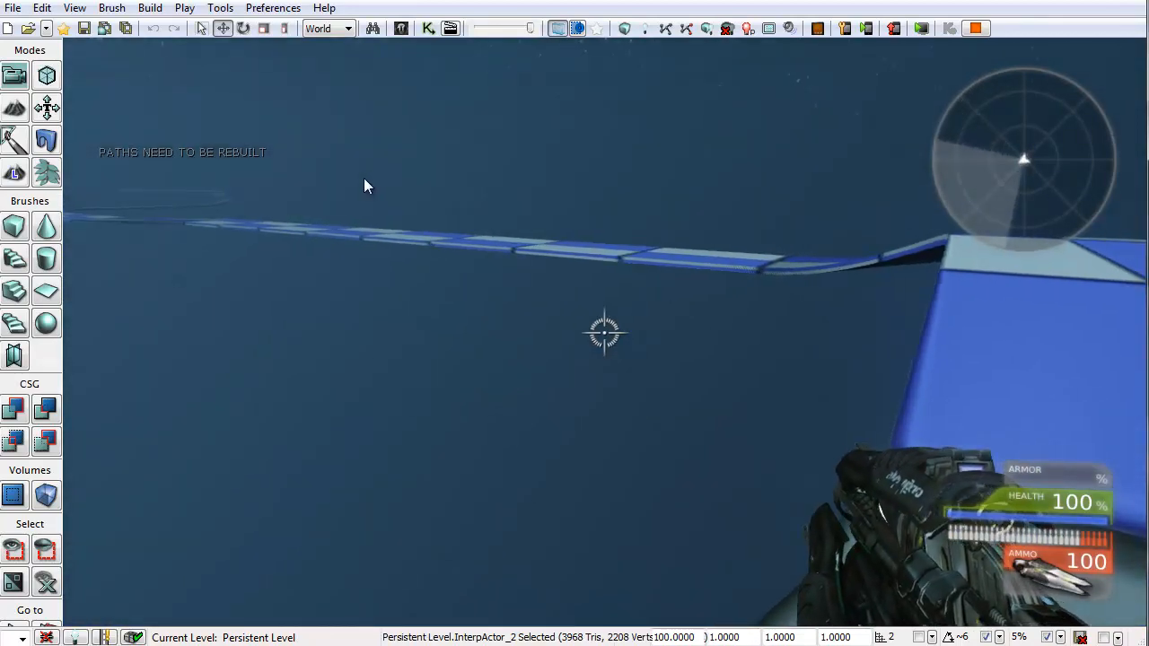
key(w)
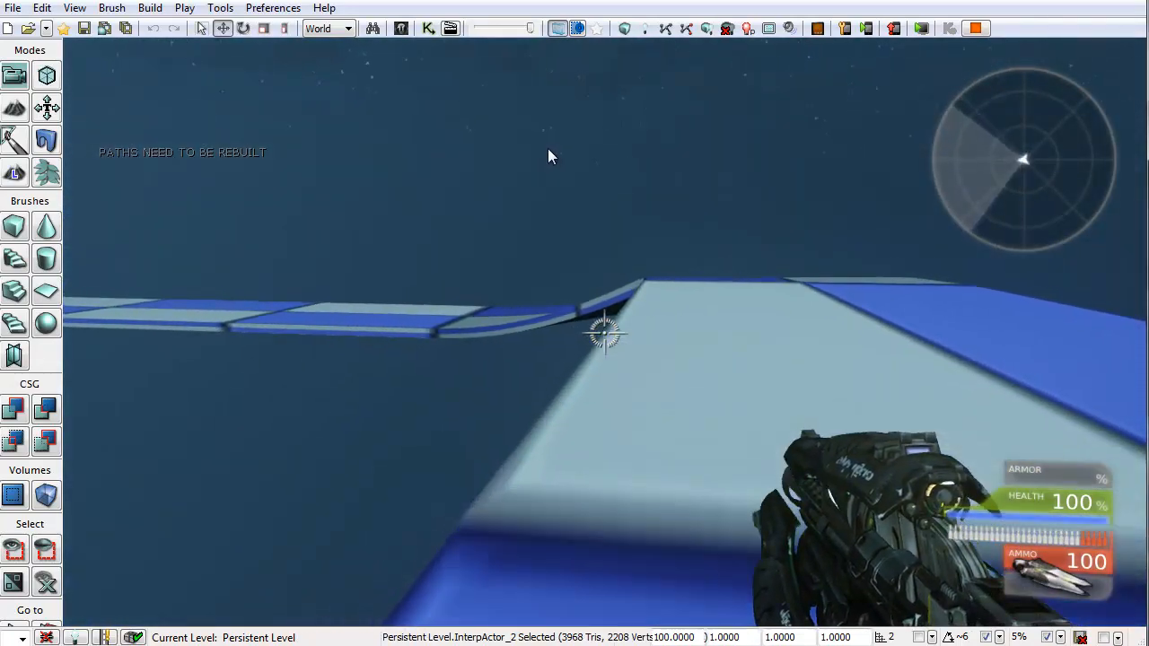
key(w)
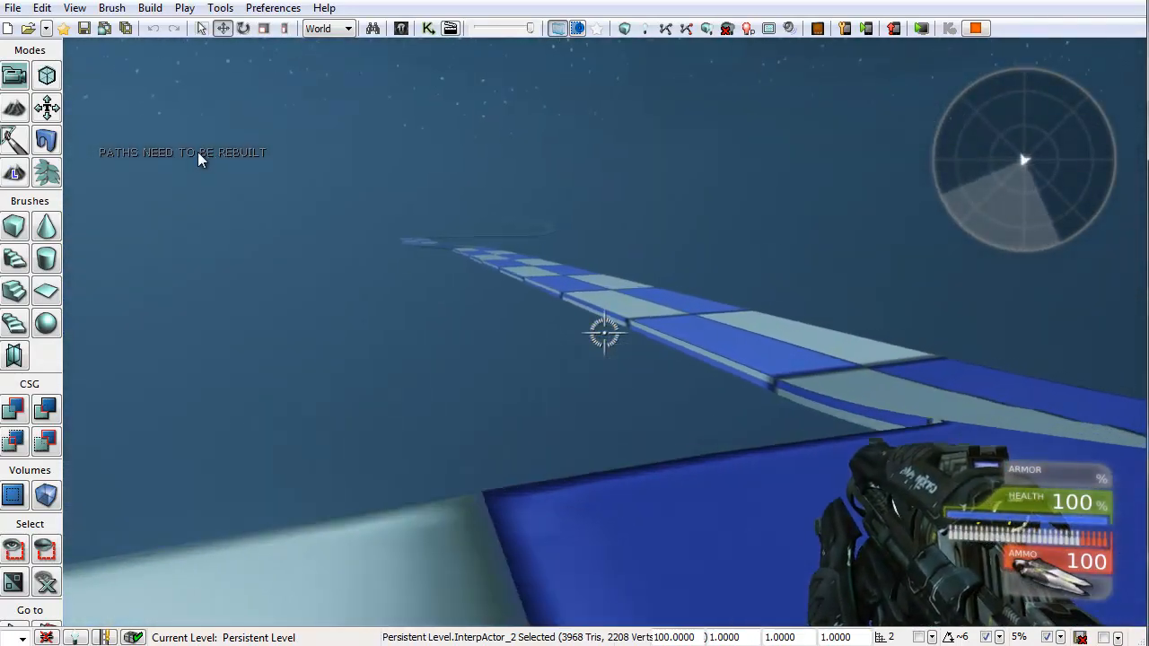
key(w)
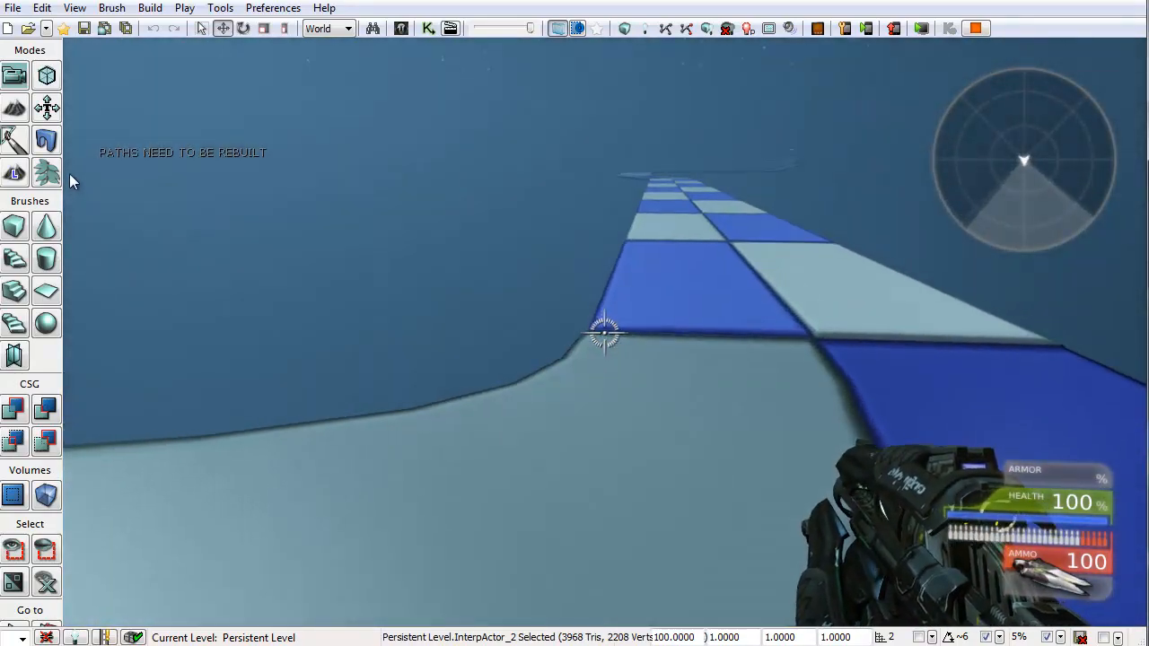
key(w)
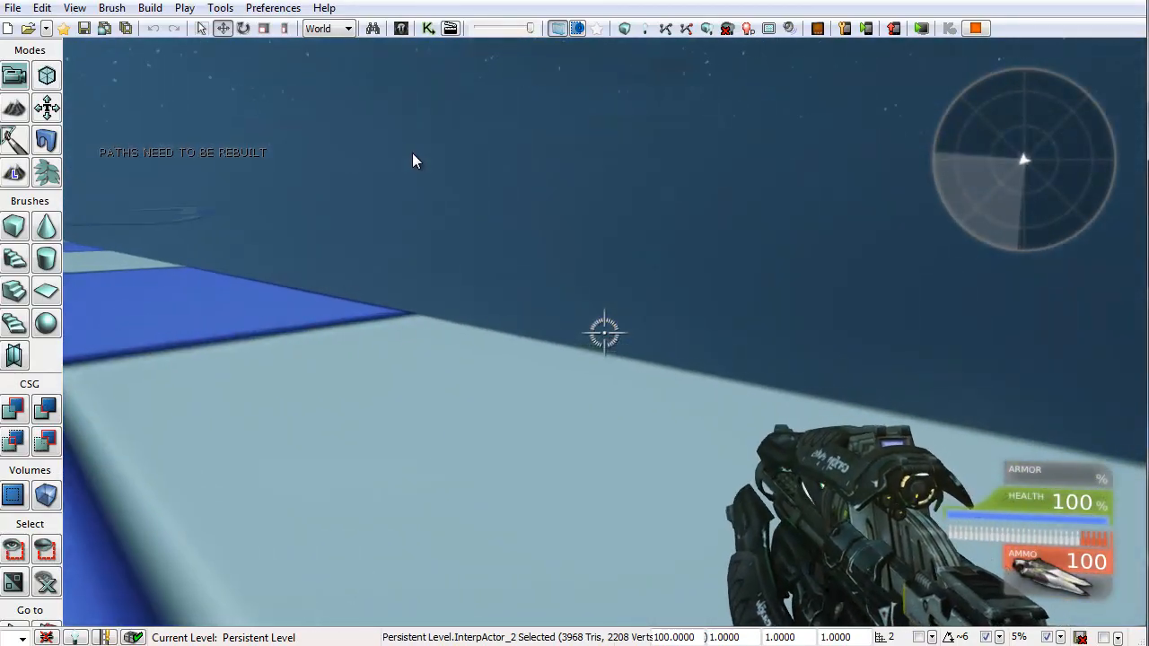
key(w)
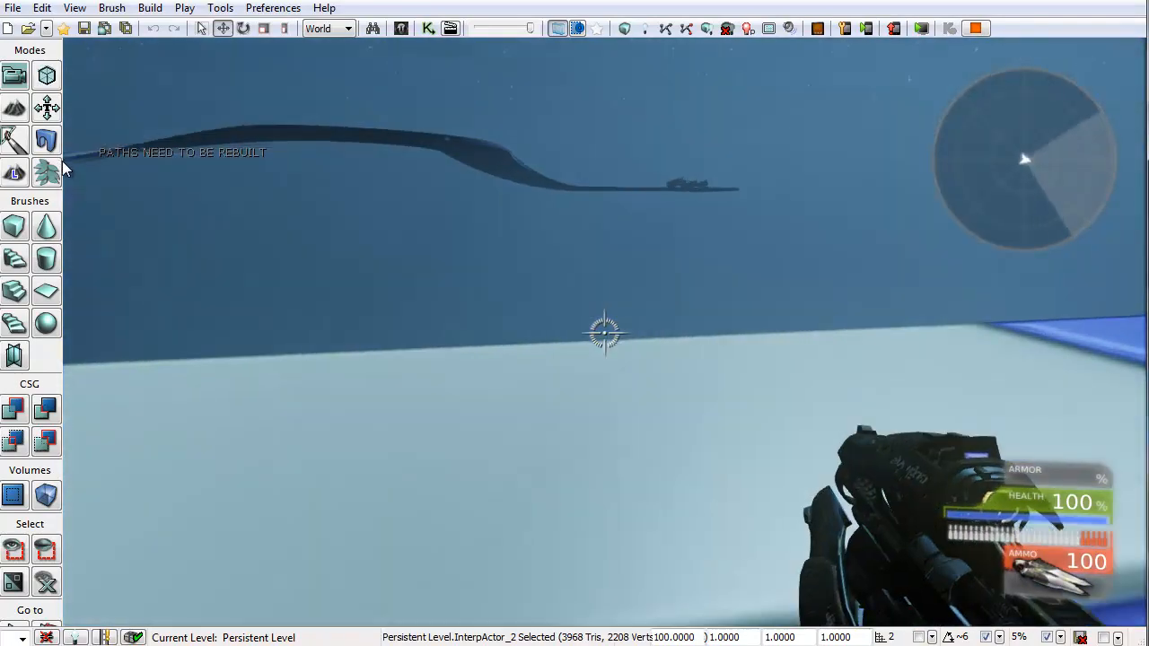
key(w)
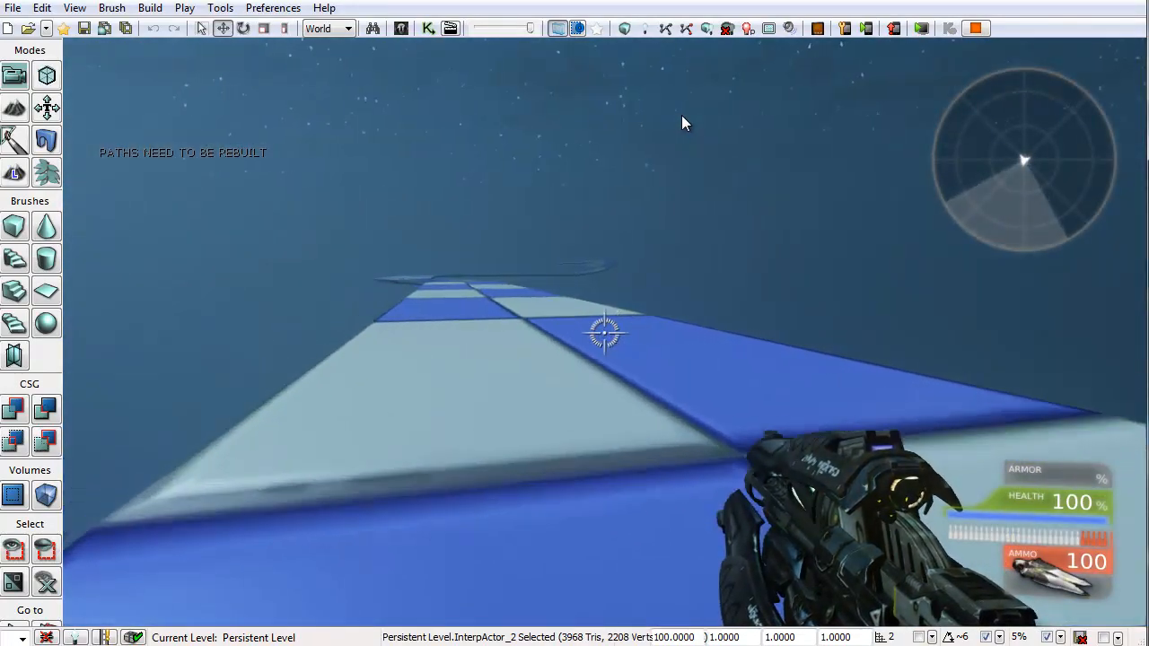
key(Escape)
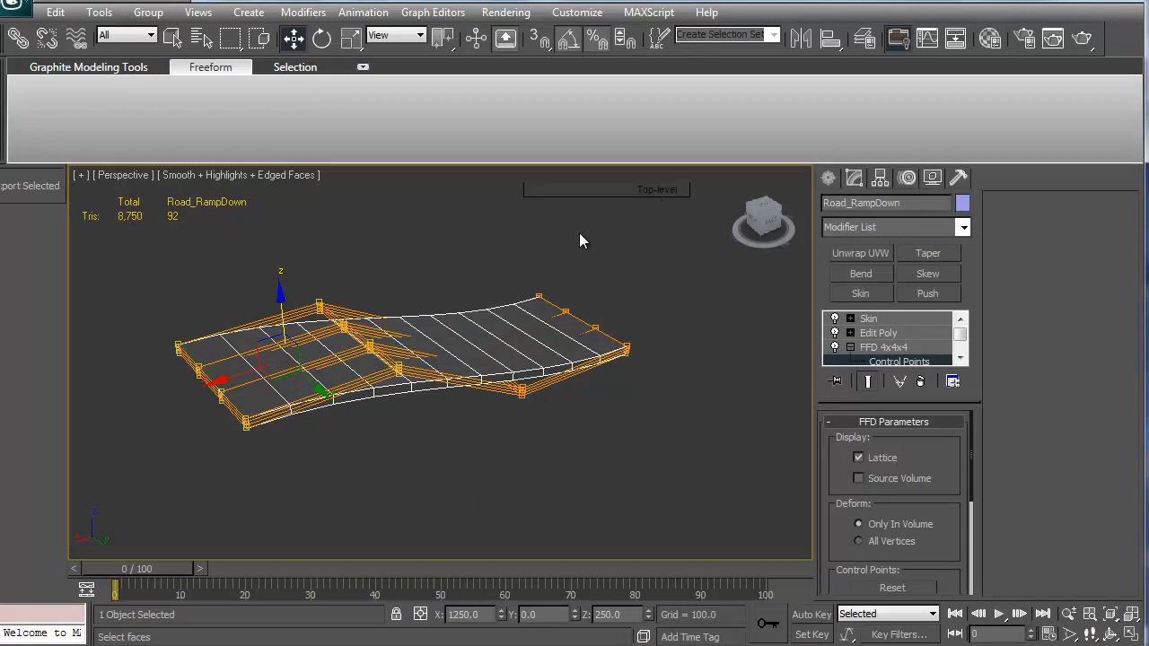
Step: In 3ds Max, unhide all road pieces, then select Road_Turn90_Left and hide everything else
right_click(613, 261)
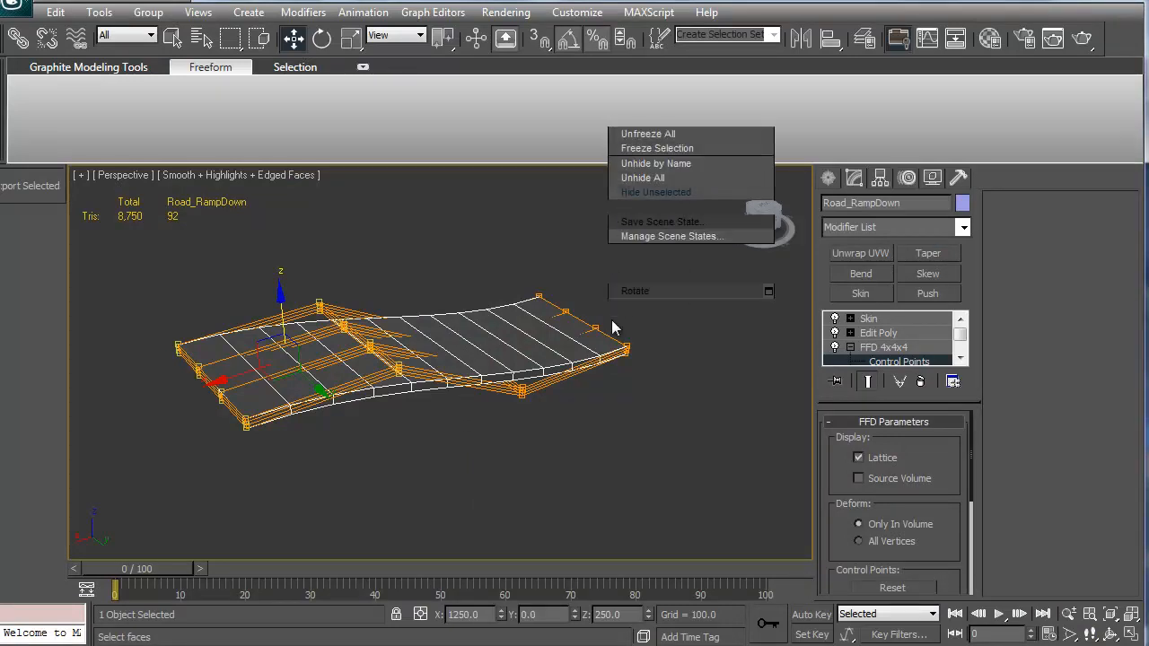
click(655, 179)
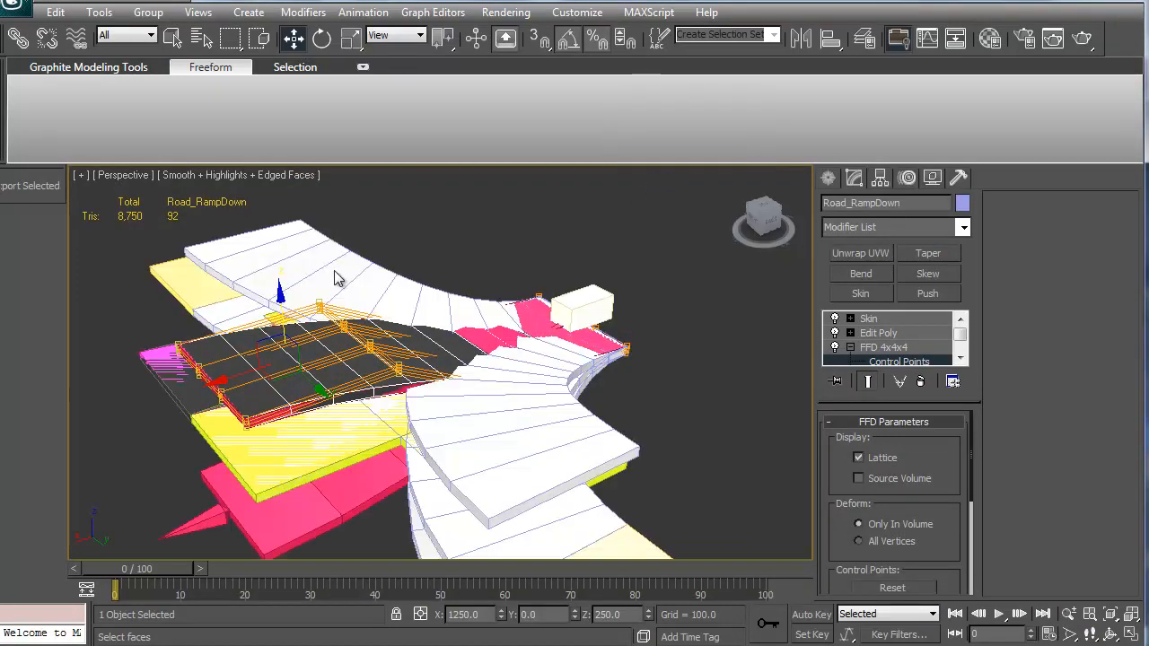
alt+middle_drag(334, 278, 482, 328)
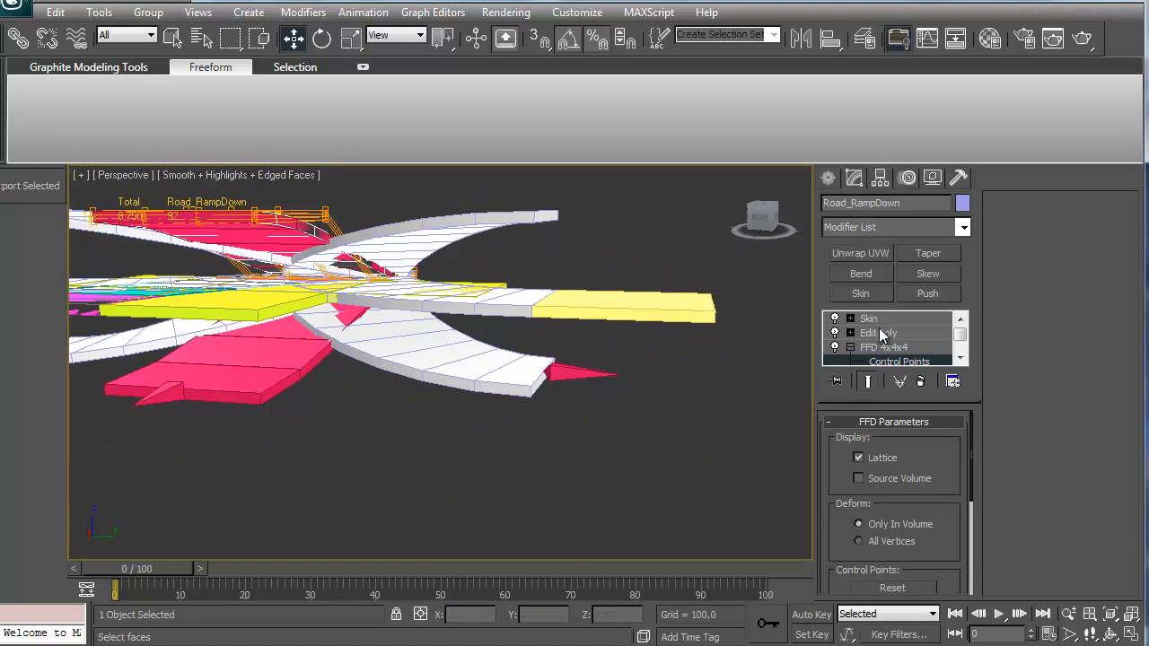
click(666, 249)
click(498, 301)
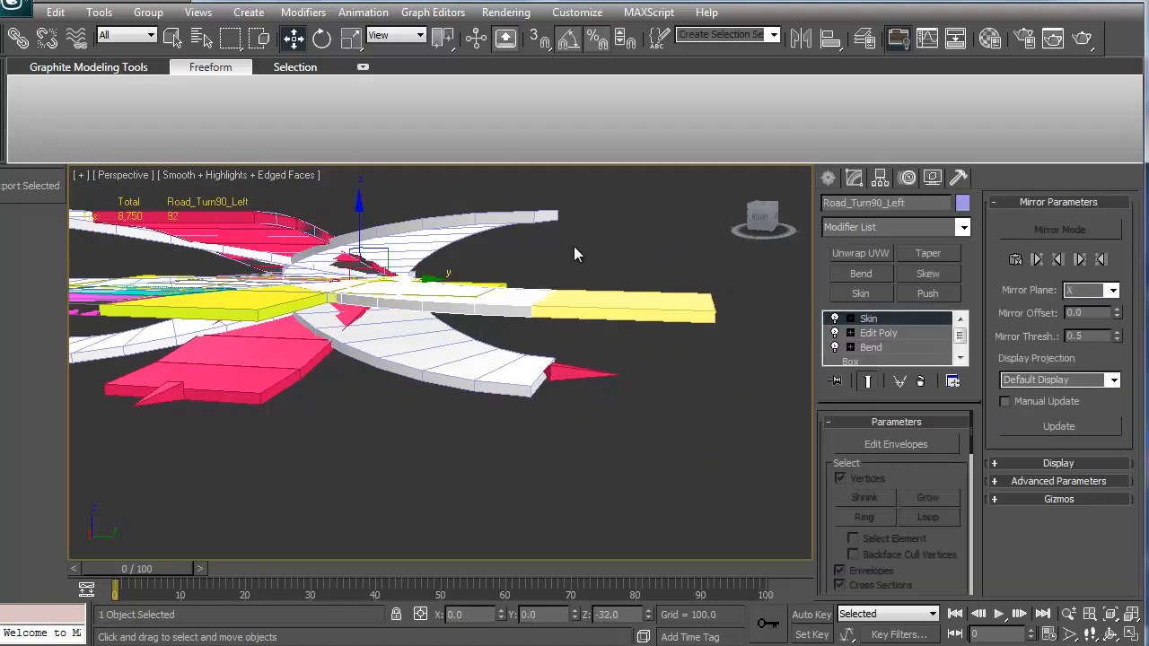
right_click(578, 251)
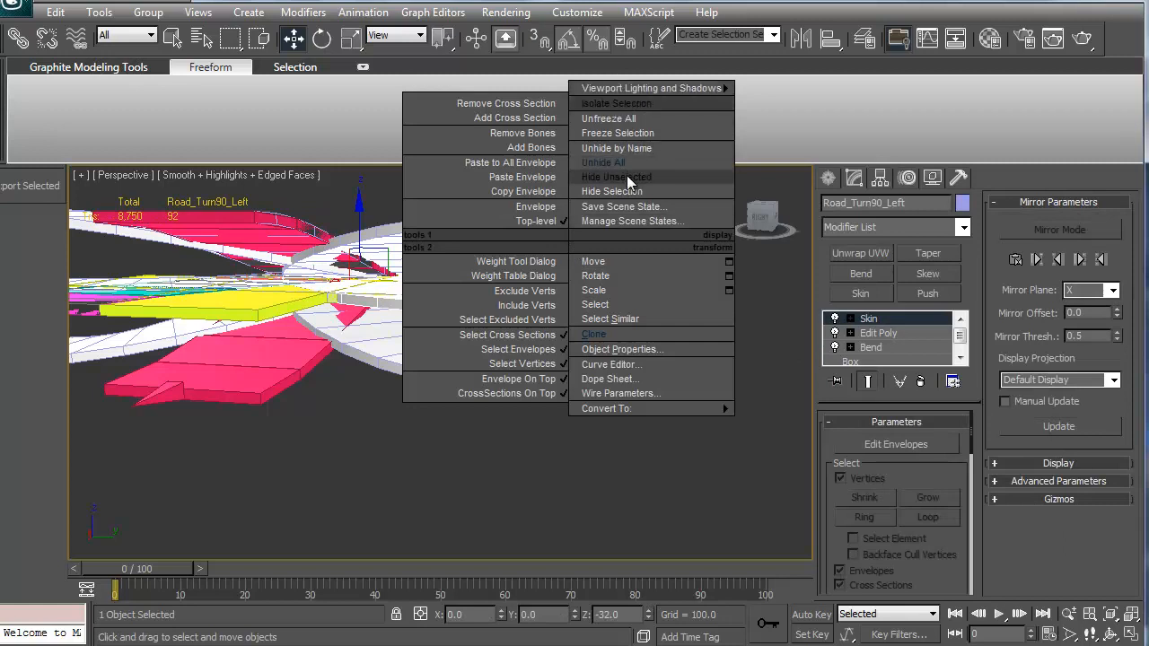
click(626, 178)
Step: Clone the Road_Turn90_Left piece and rotate the copy 180 degrees about the X axis
scroll(523, 308, up, 6)
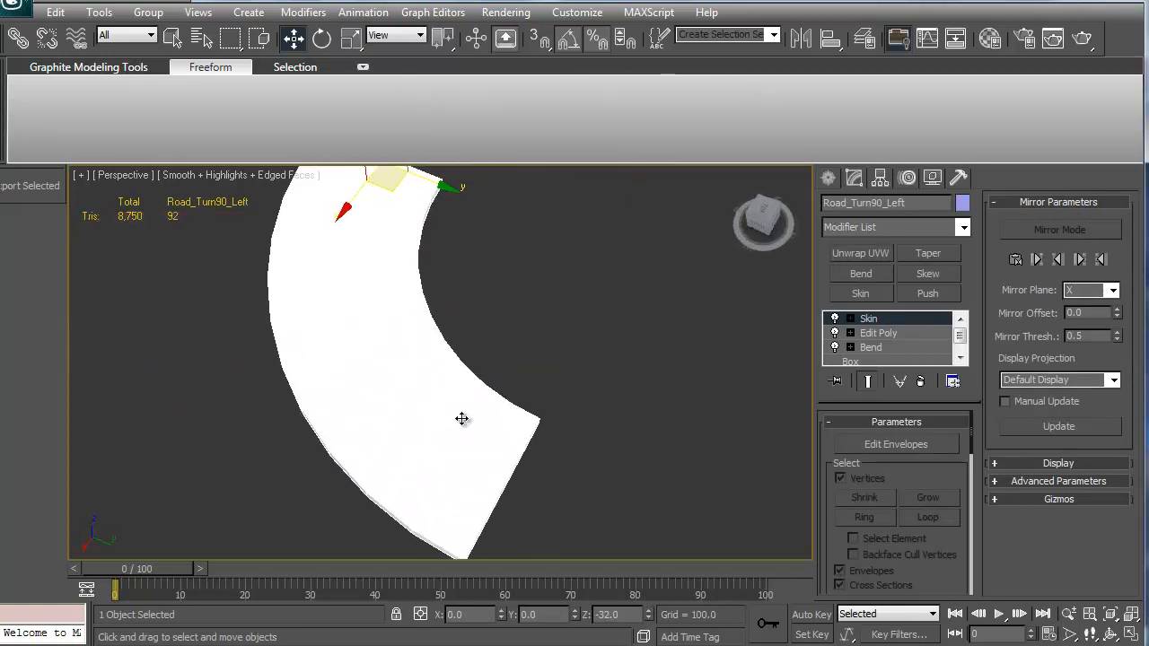
scroll(461, 419, down, 4)
mouse_move(423, 292)
shift+mouse_down()
mouse_move(485, 440)
mouse_move(608, 440)
shift+mouse_up()
key(Escape)
key(e)
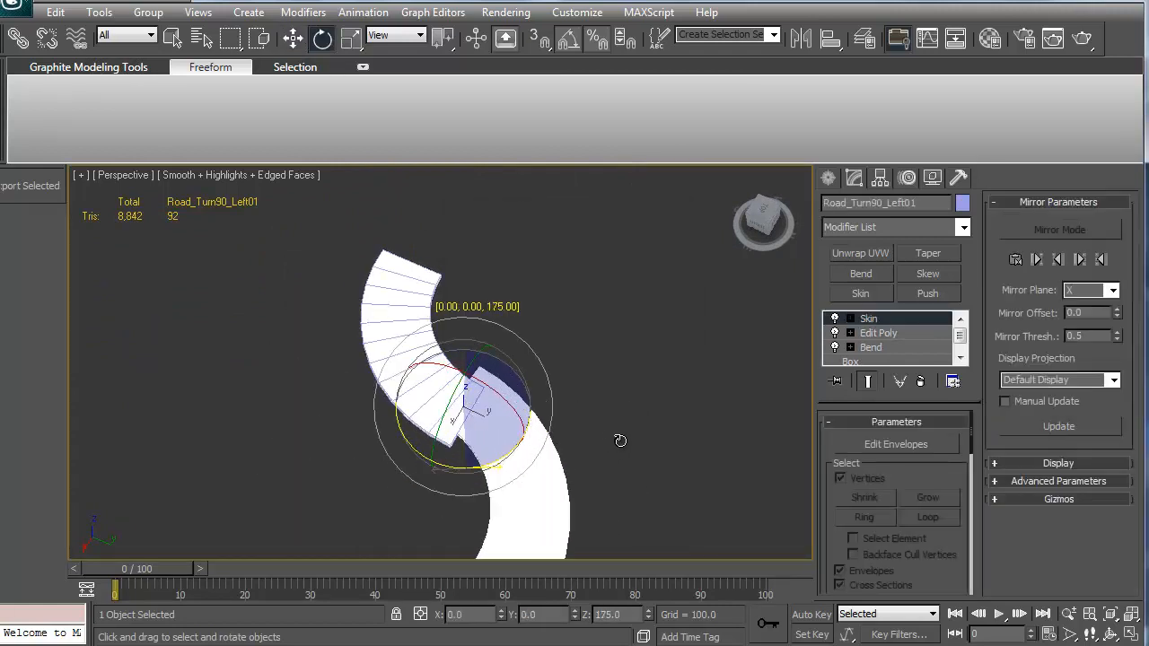
shift+drag(448, 397, 517, 271)
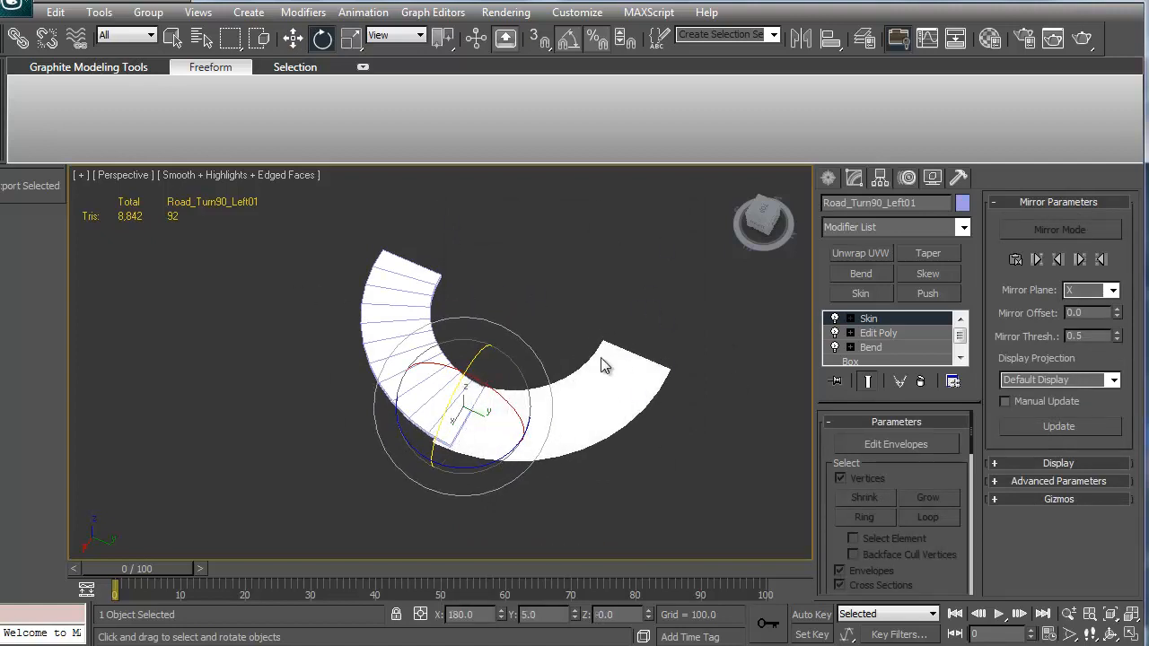
right_click(501, 437)
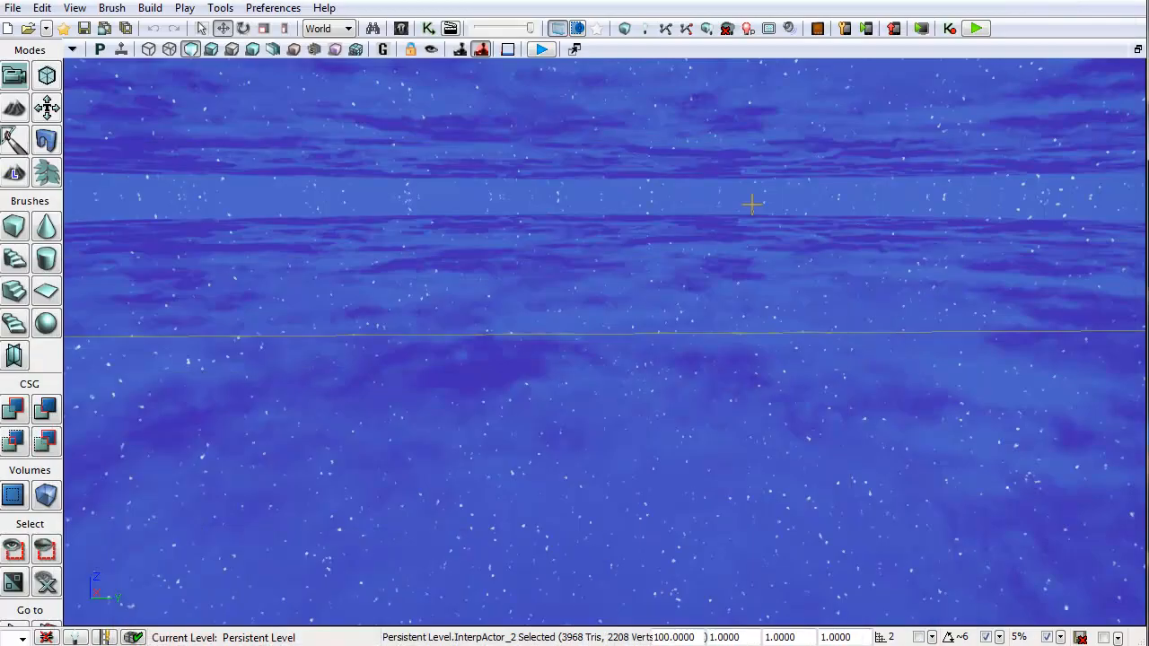
Step: Open Kismet and browse the sequence boxes to find the Spawn90RightUp sequence and its remote event
click(423, 35)
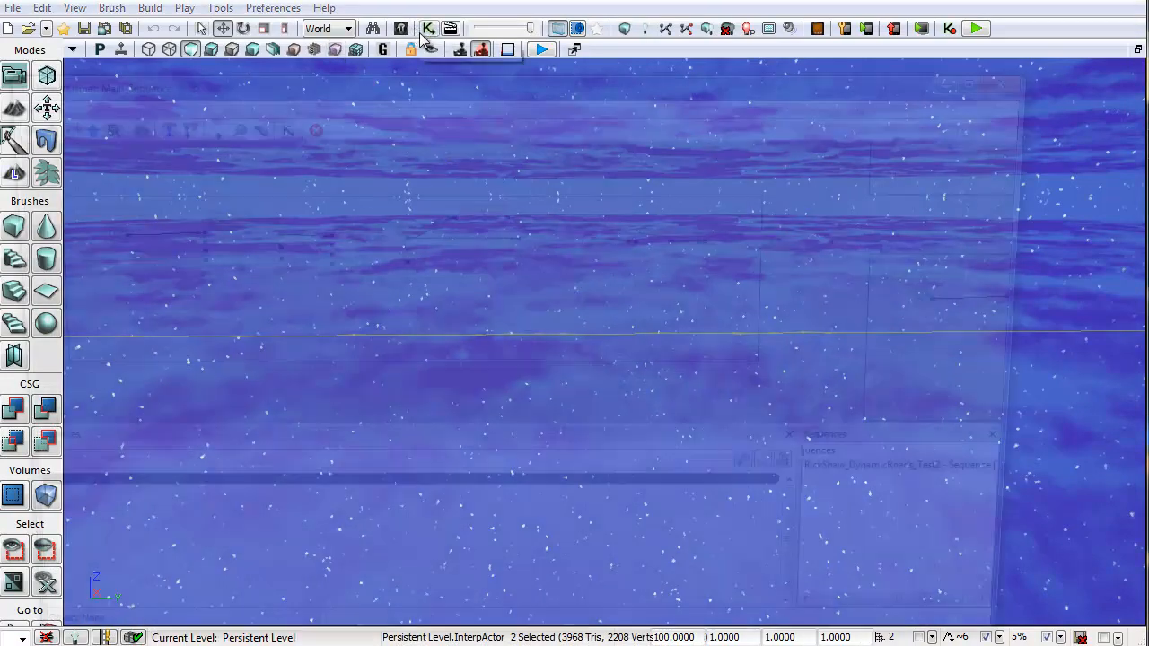
drag(528, 422, 638, 235)
drag(807, 267, 493, 214)
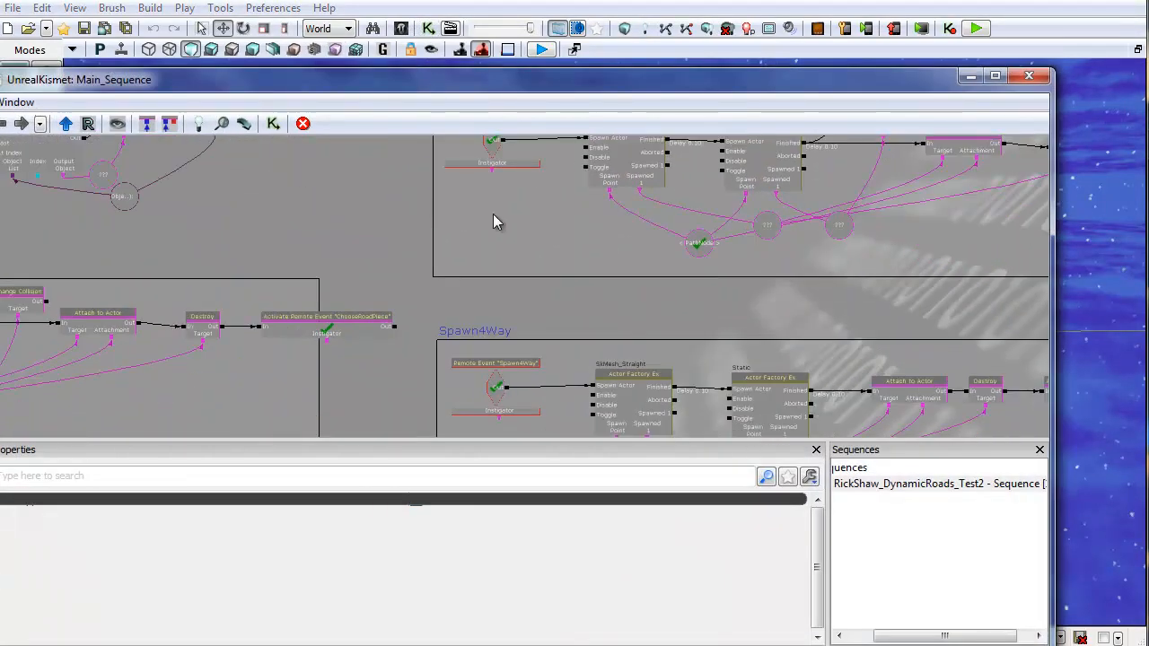
scroll(493, 214, down, 3)
scroll(675, 265, up, 3)
drag(758, 258, 293, 275)
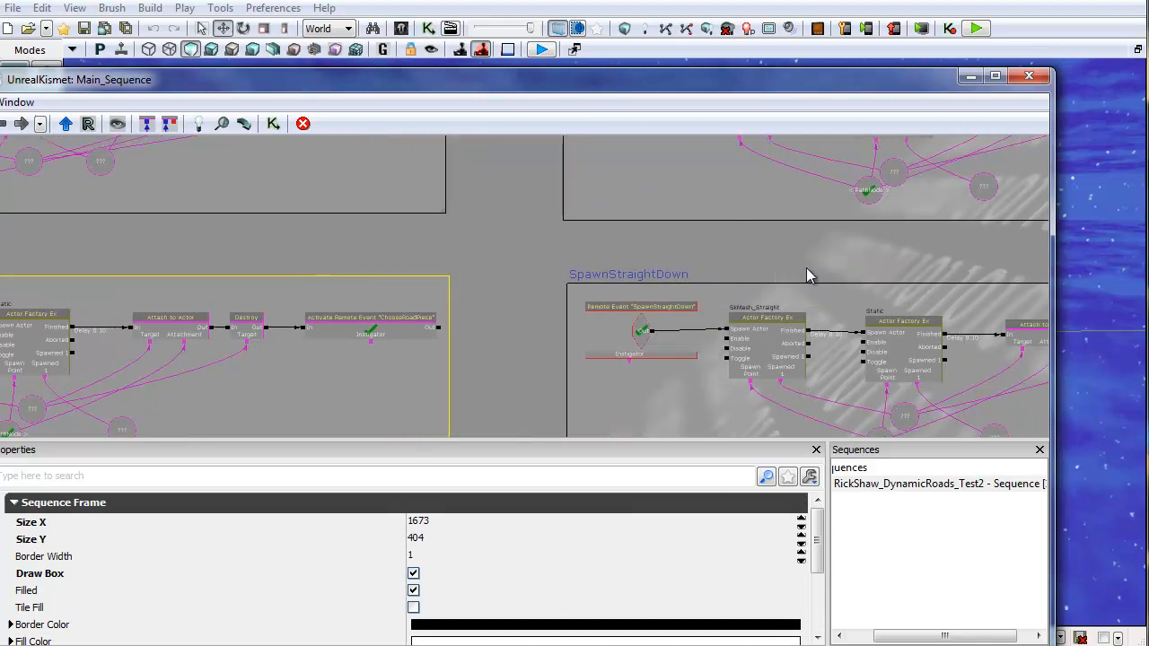
drag(797, 257, 502, 152)
drag(632, 380, 624, 177)
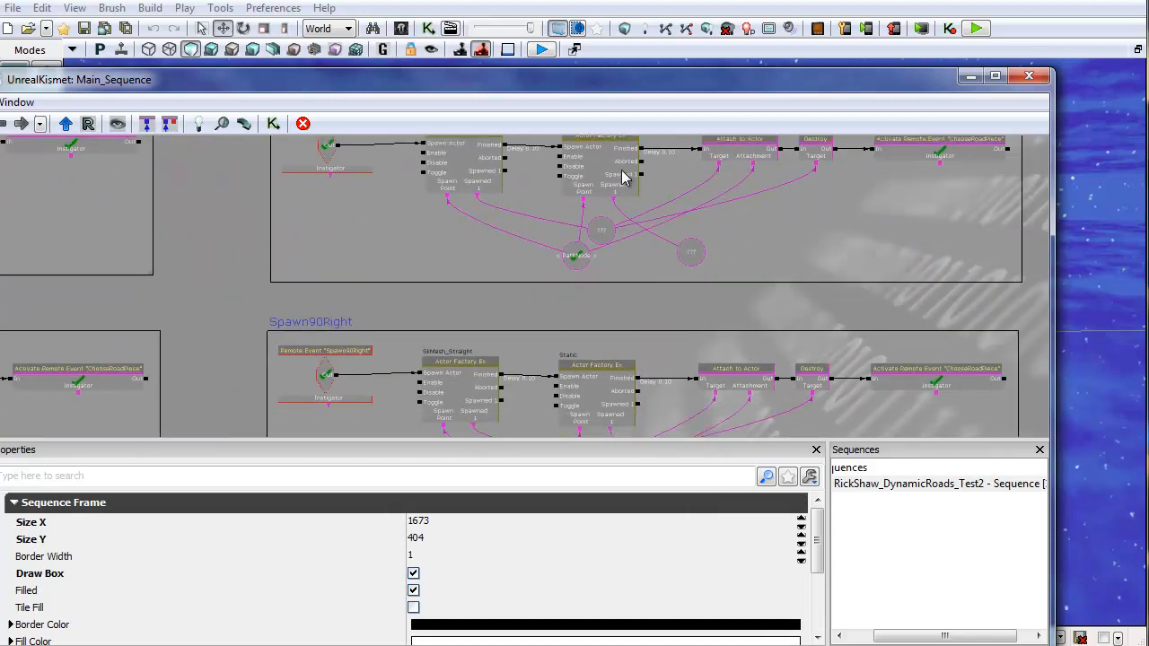
drag(554, 391, 501, 218)
scroll(498, 285, down, 2)
drag(772, 221, 320, 306)
scroll(410, 323, down, 2)
scroll(411, 318, up, 4)
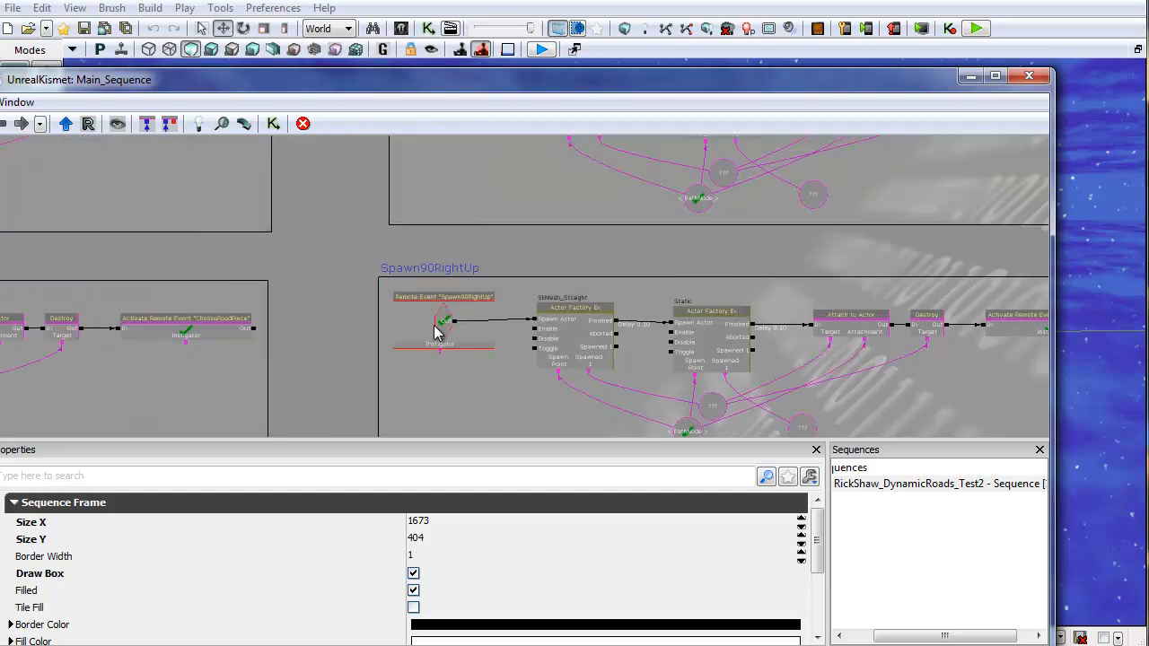
click(432, 331)
Step: Duplicate the Activate Remote Event "Spawn90RightUp" node, place it above the Random node, and wire the Add Int output into it
drag(347, 190, 915, 370)
drag(237, 241, 736, 474)
drag(418, 185, 690, 435)
drag(370, 171, 442, 335)
drag(613, 279, 608, 342)
scroll(605, 296, up, 3)
drag(577, 289, 651, 142)
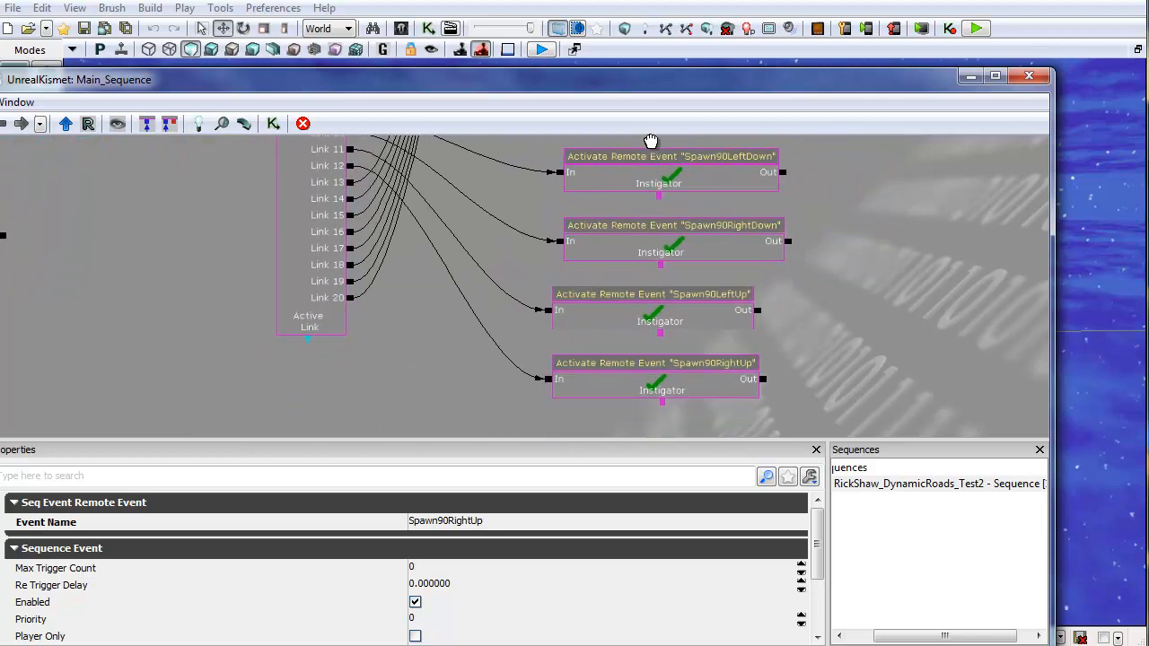
click(683, 392)
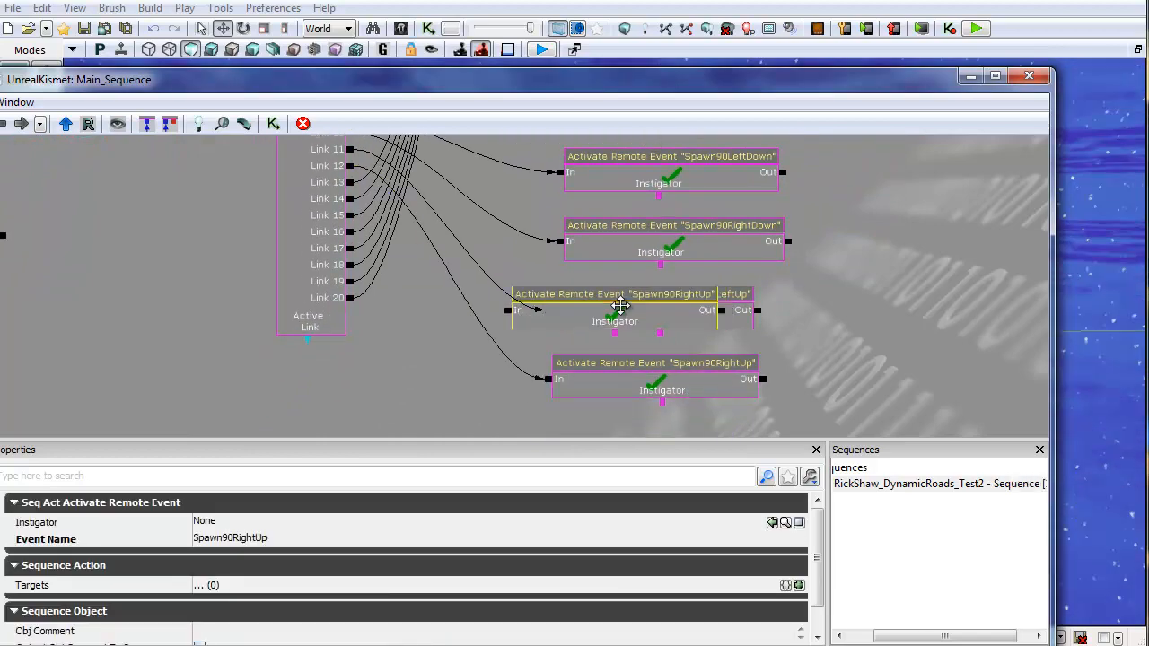
drag(616, 302, 717, 420)
ctrl+drag(2, 135, 288, 205)
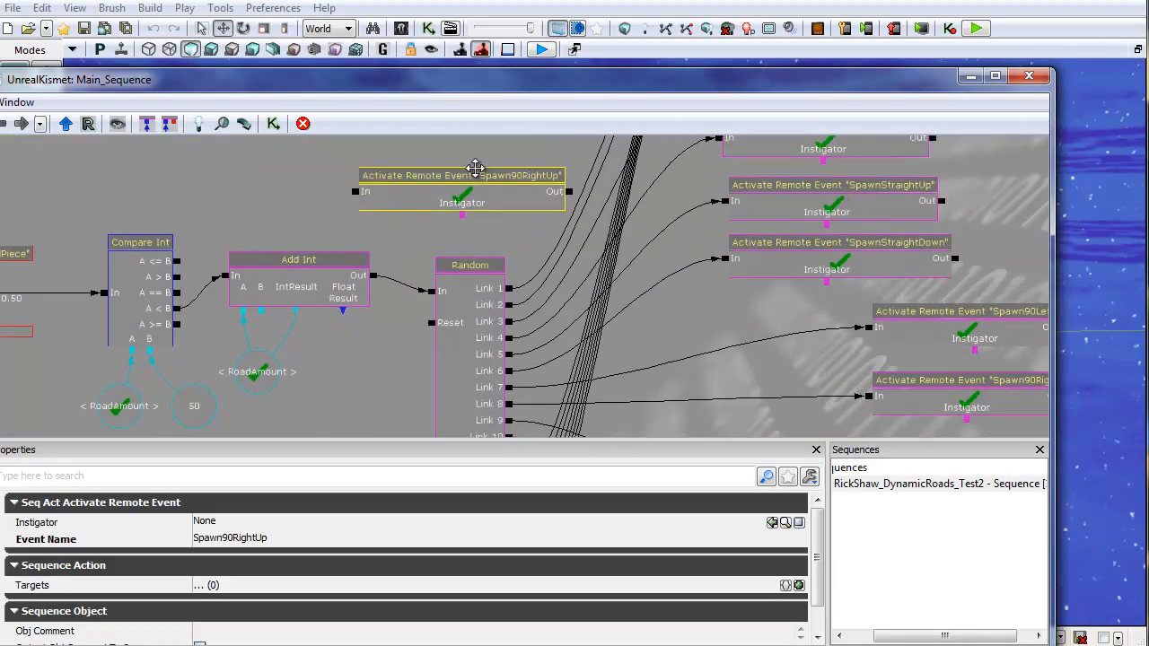
alt+click(375, 280)
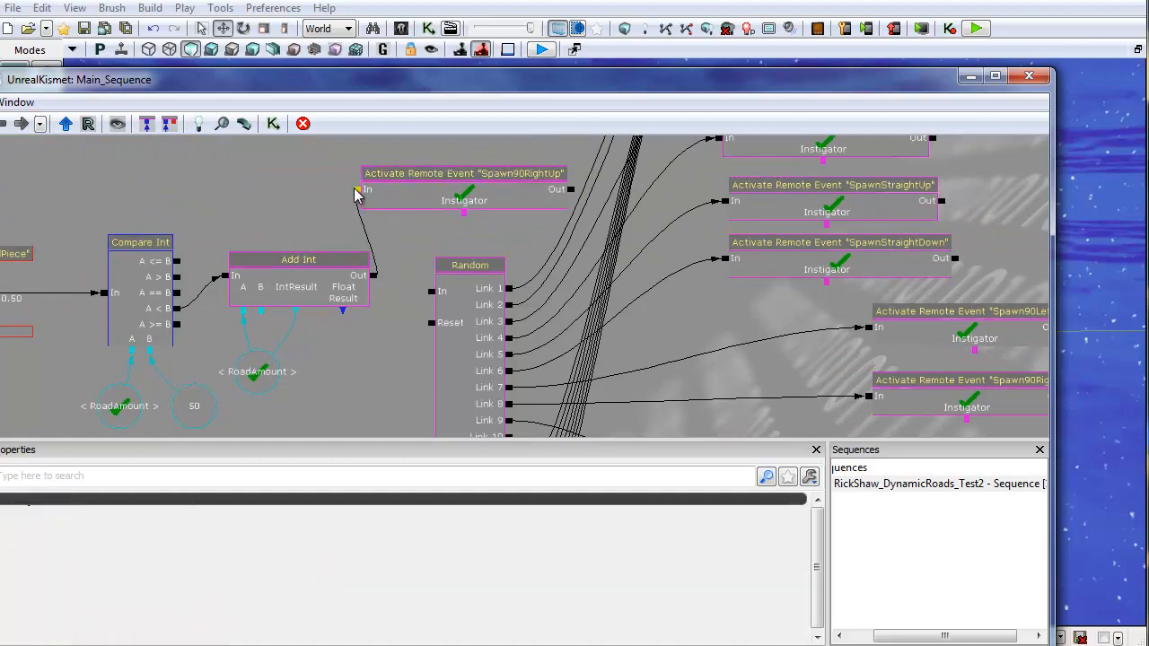
Step: Close Kismet and start a play-in-editor session to test the Spawn90RightUp road piece
click(1034, 79)
right_drag(581, 338, 524, 275)
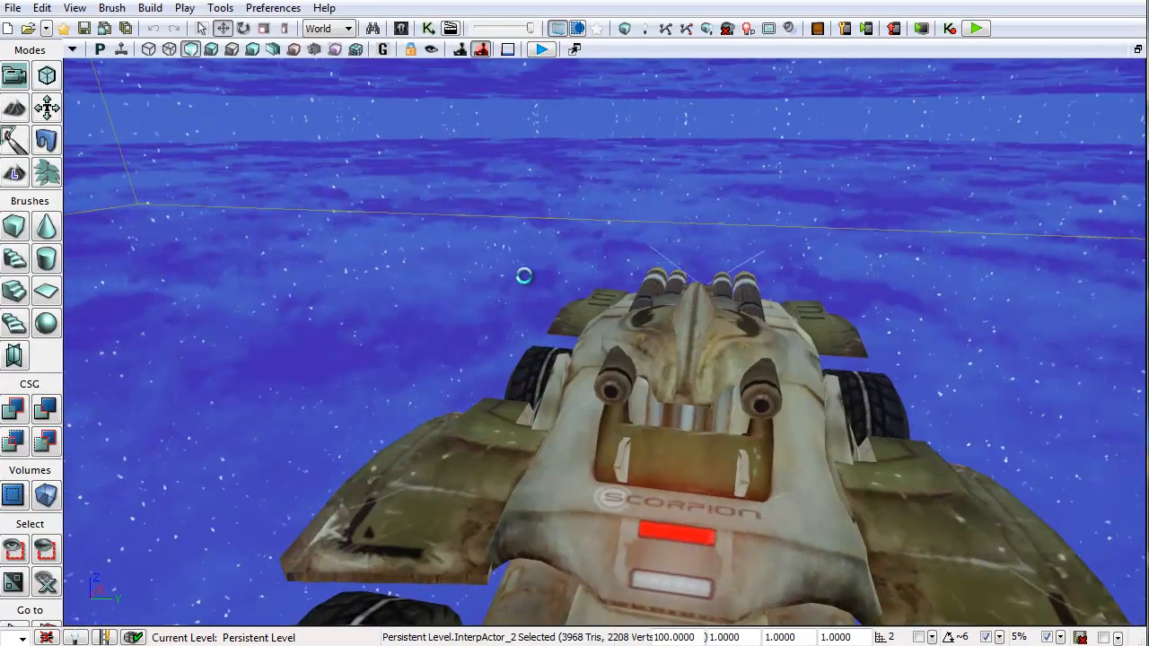
click(542, 50)
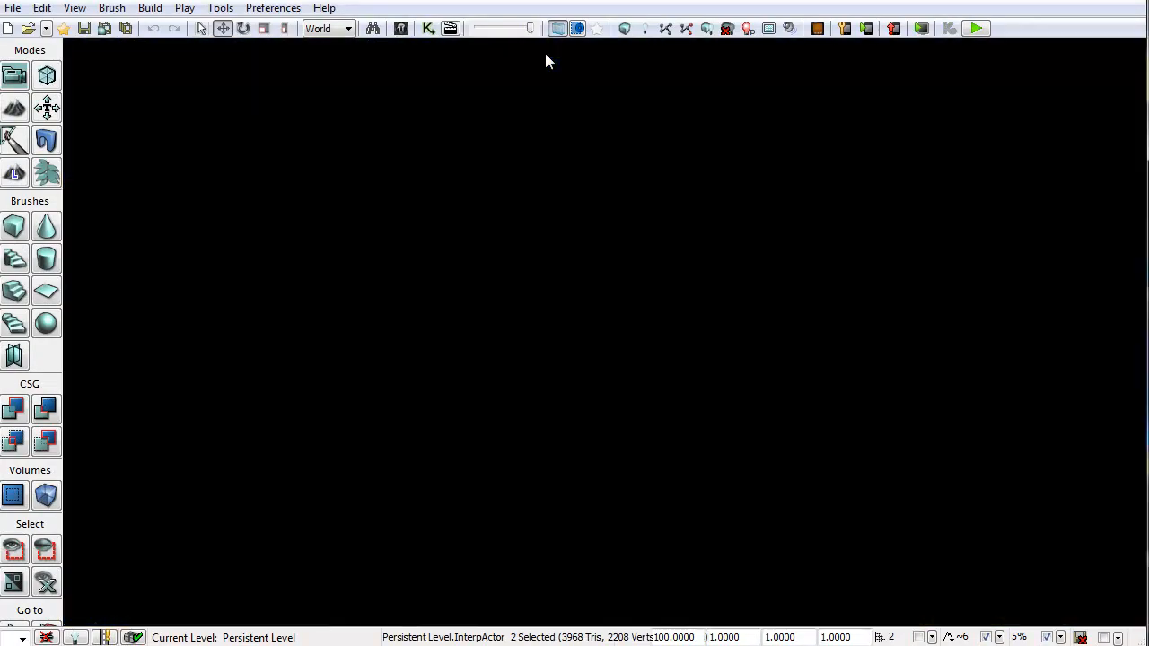
key(Return)
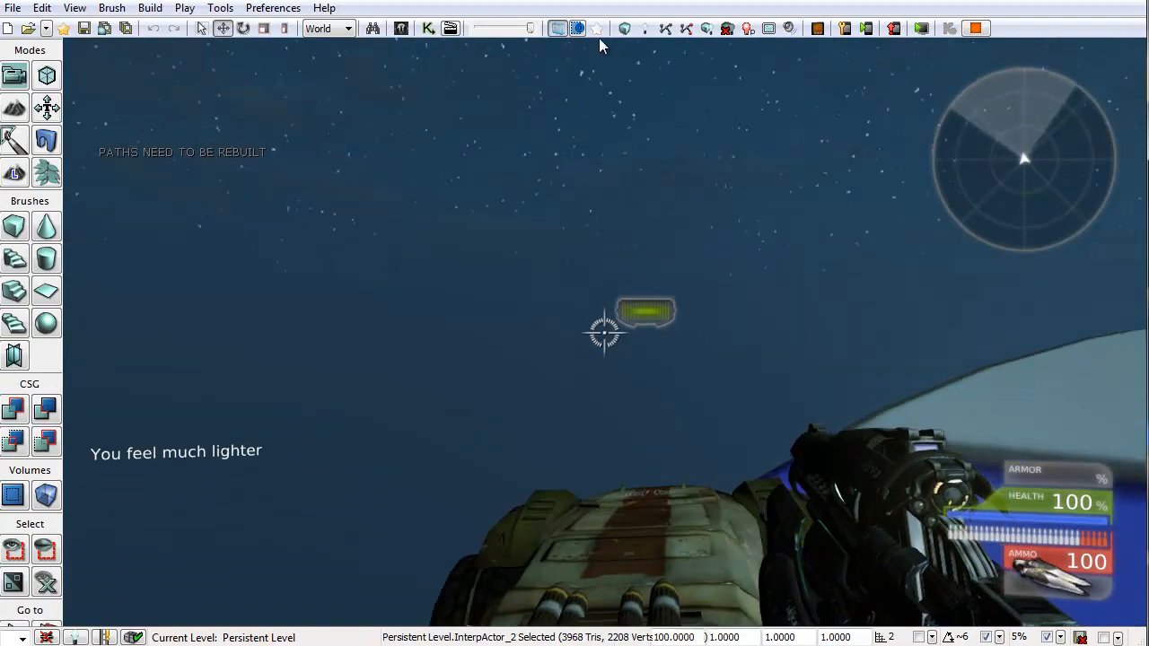
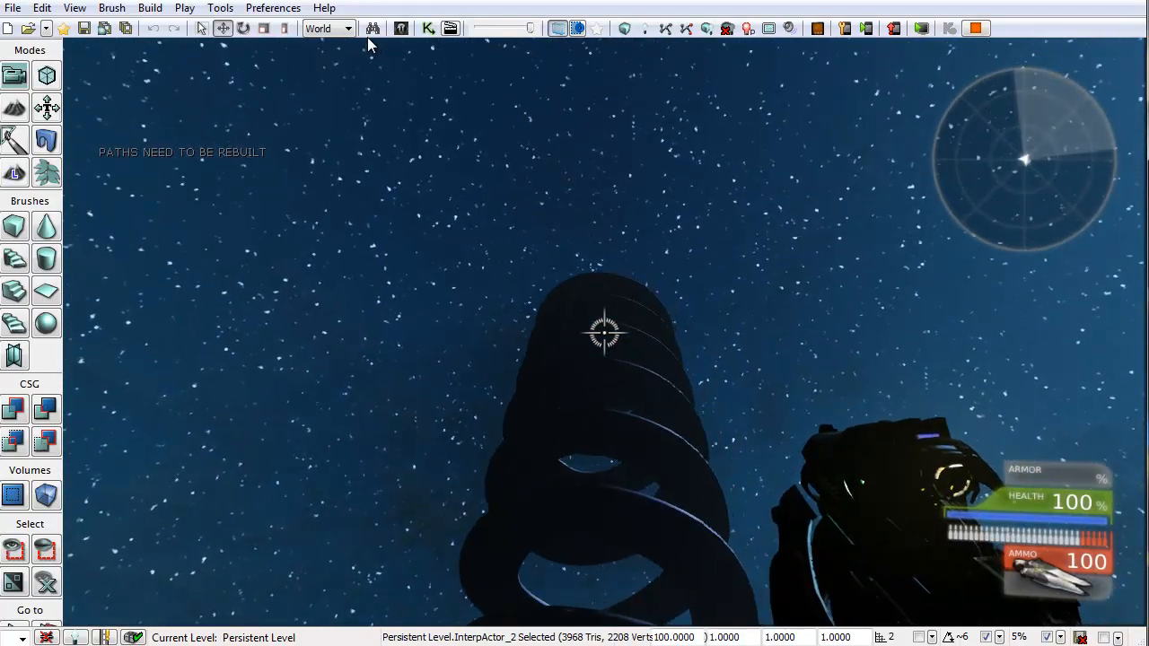
Step: Leave the play session and remove the activation delay on the link from the ChooseRoadPiece remote event to Compare Int, then close Kismet
key(Escape)
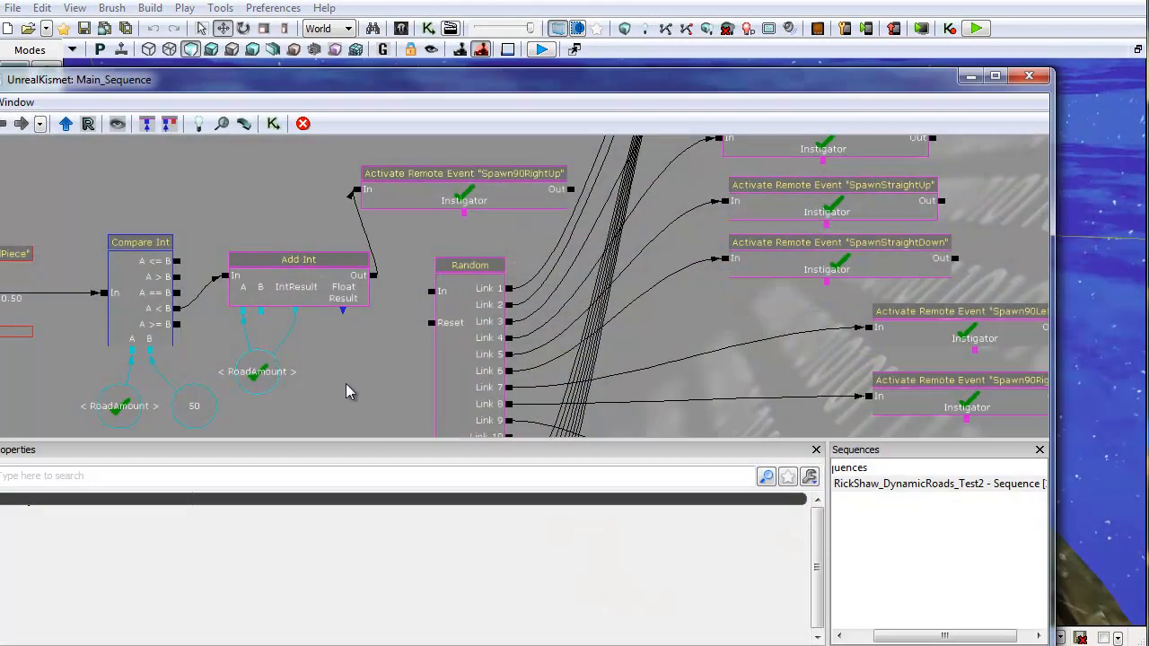
drag(346, 384, 821, 309)
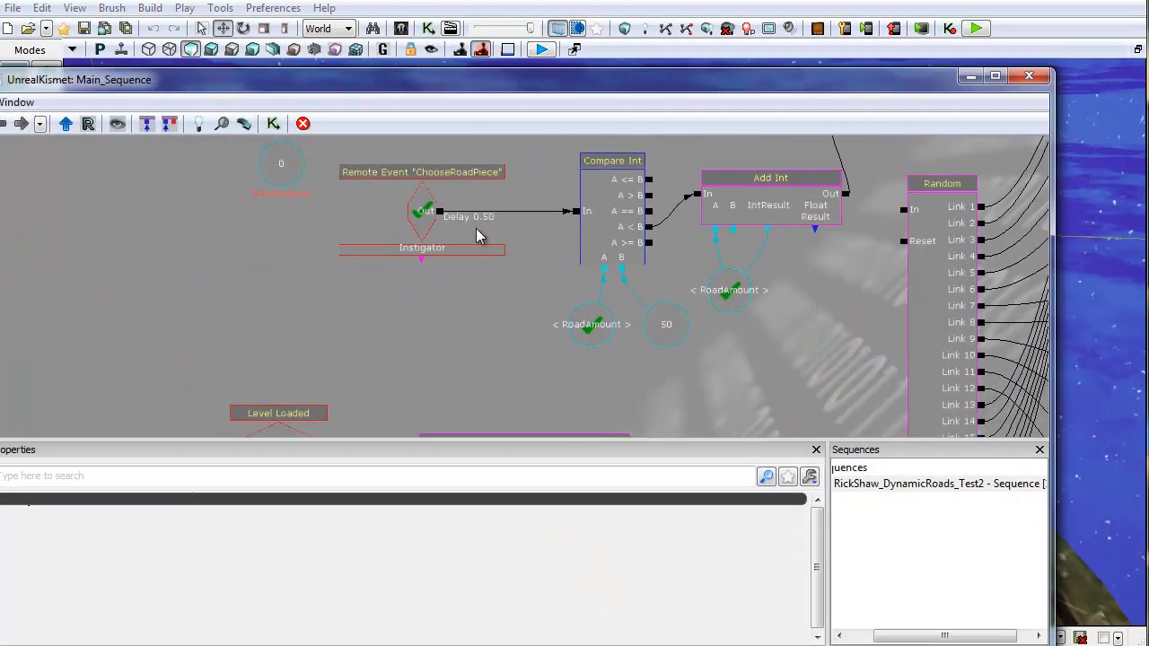
right_click(446, 218)
click(523, 357)
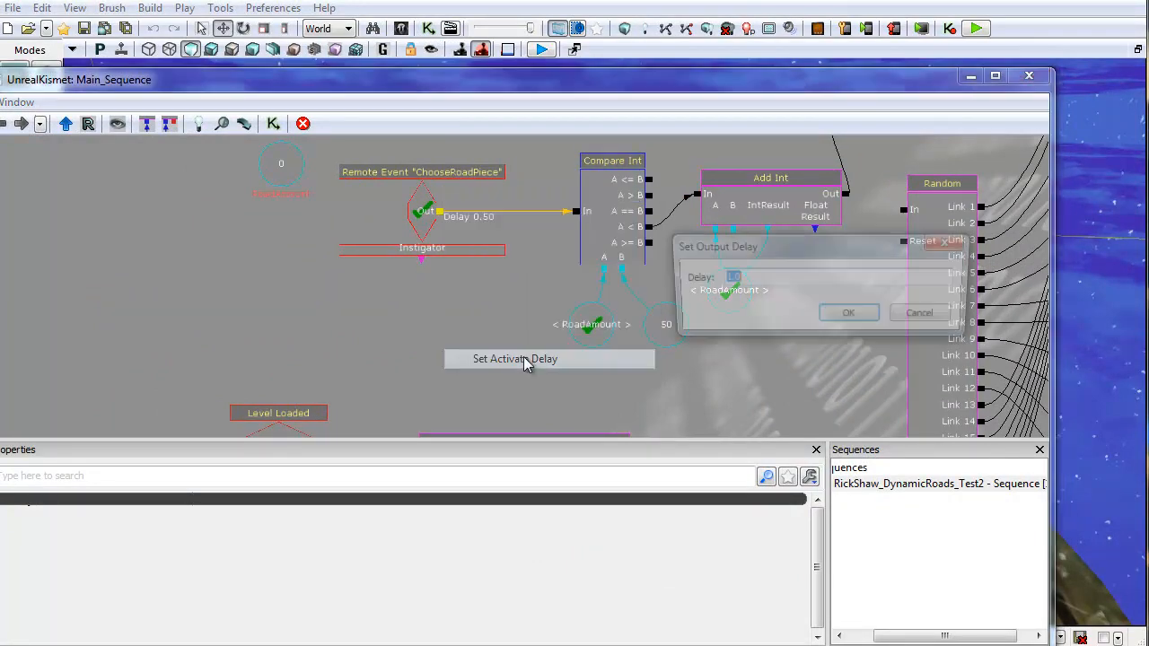
key(Return)
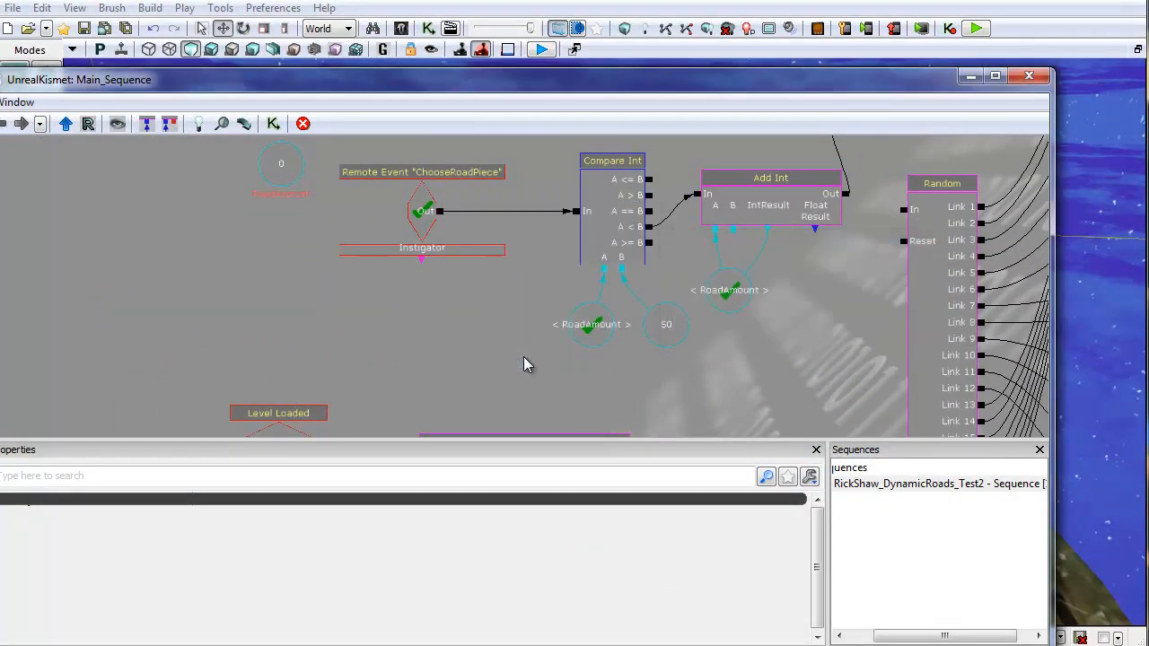
click(1028, 77)
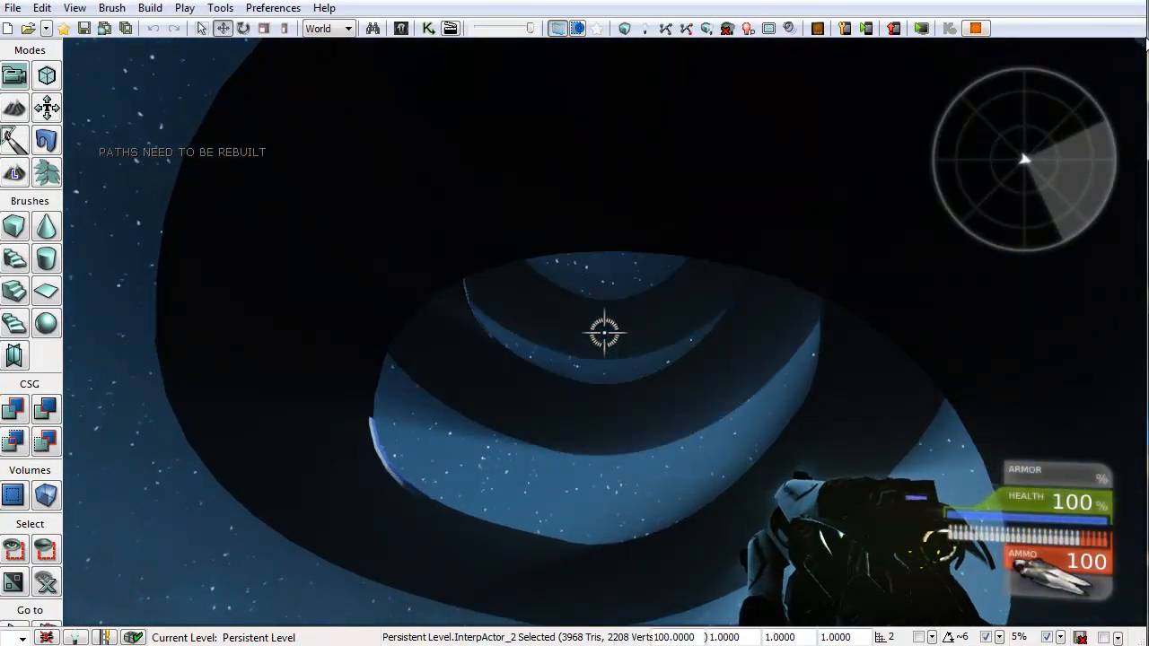
Step: In the running game, enter the fly console command and get into the Scorpion vehicle
key(grave)
text(fly)
key(Return)
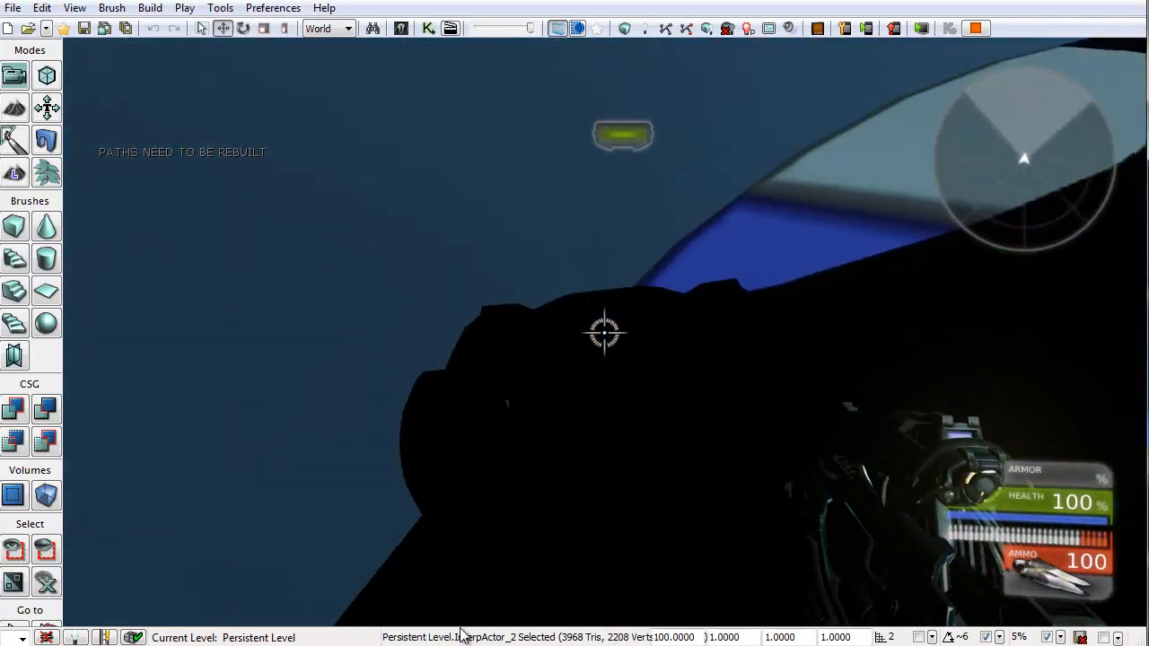
key(e)
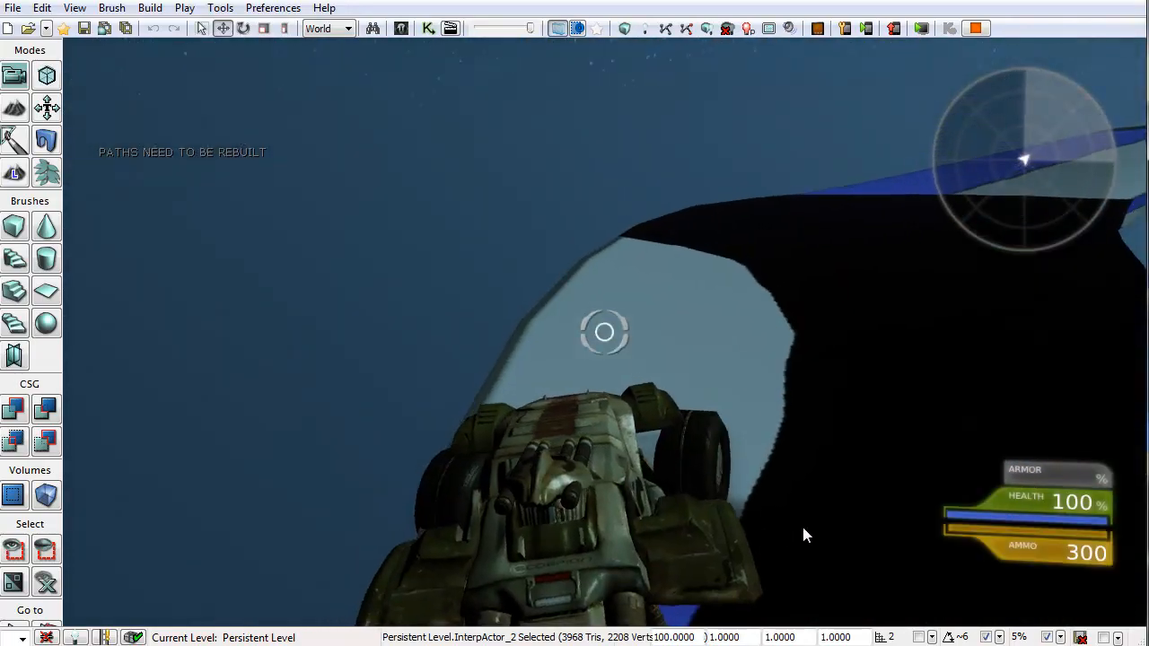
Step: Drive the Scorpion along the spawned road pieces to test them, then end the play session
key(w)
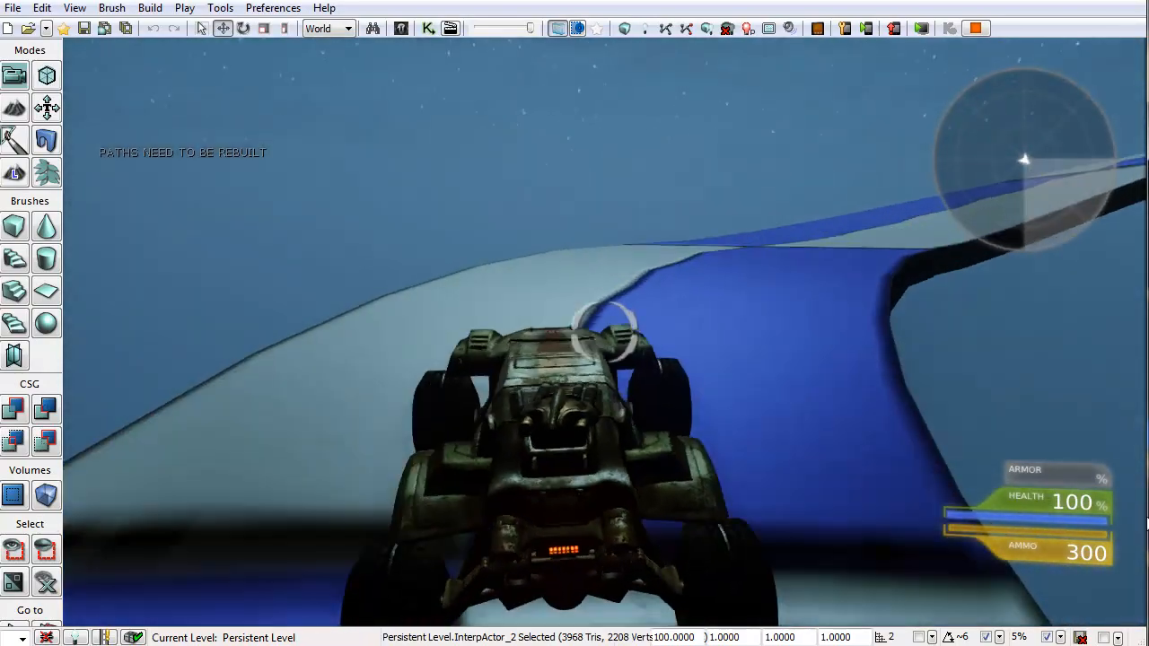
key(d)
key(w)
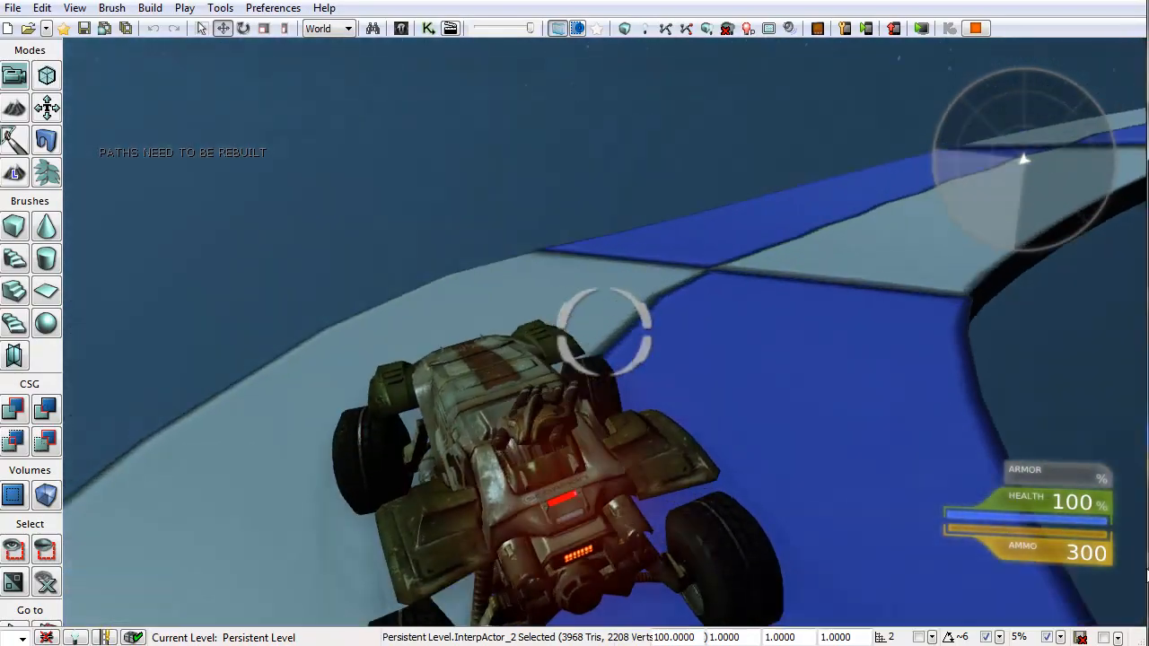
key(d)
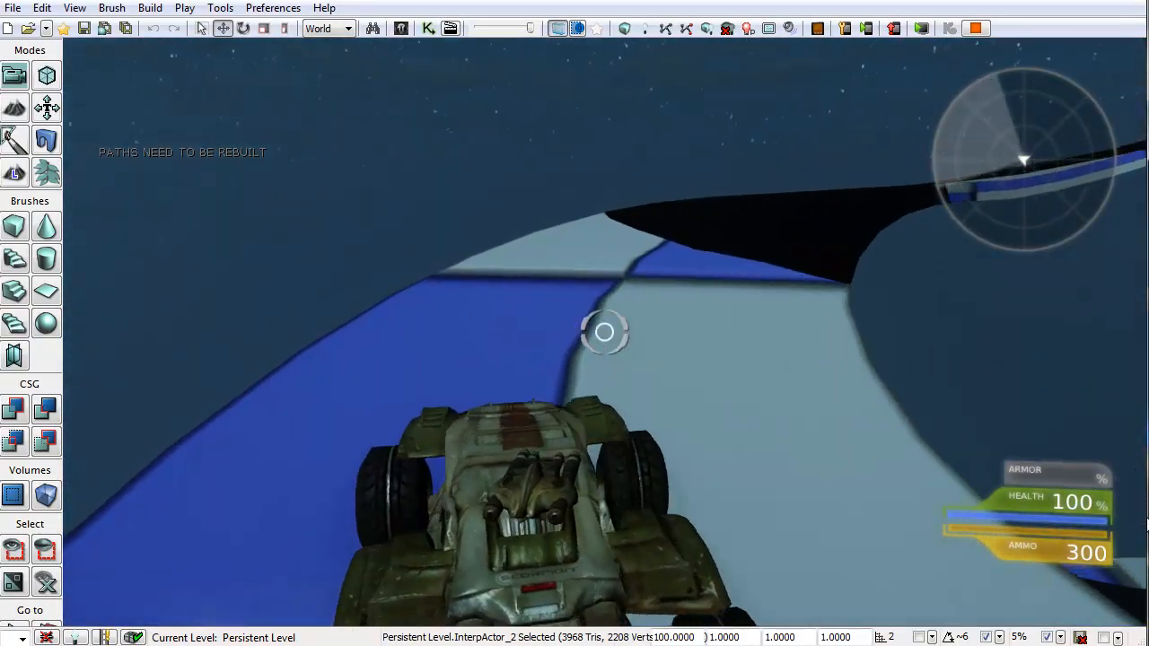
key(d)
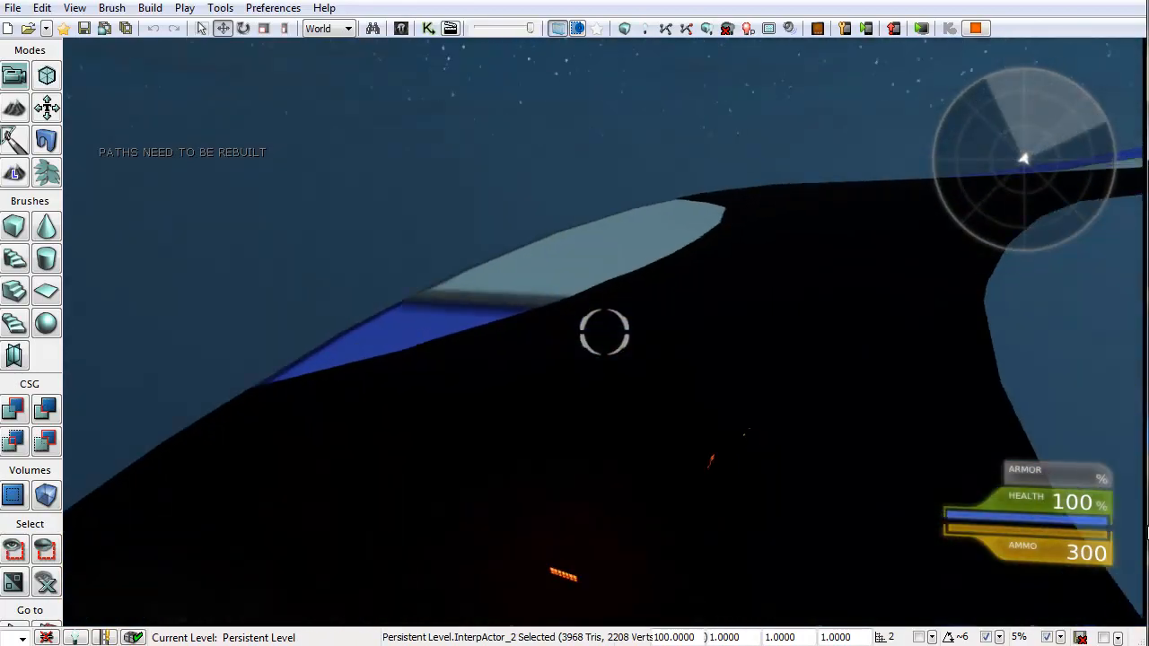
key(d)
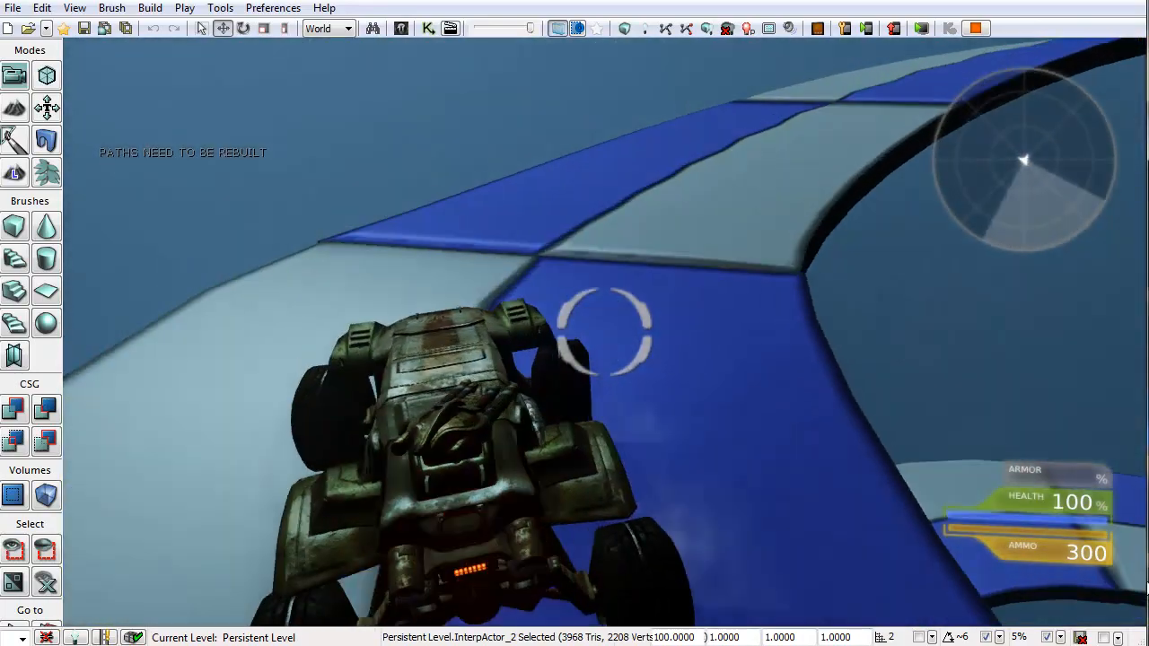
key(d)
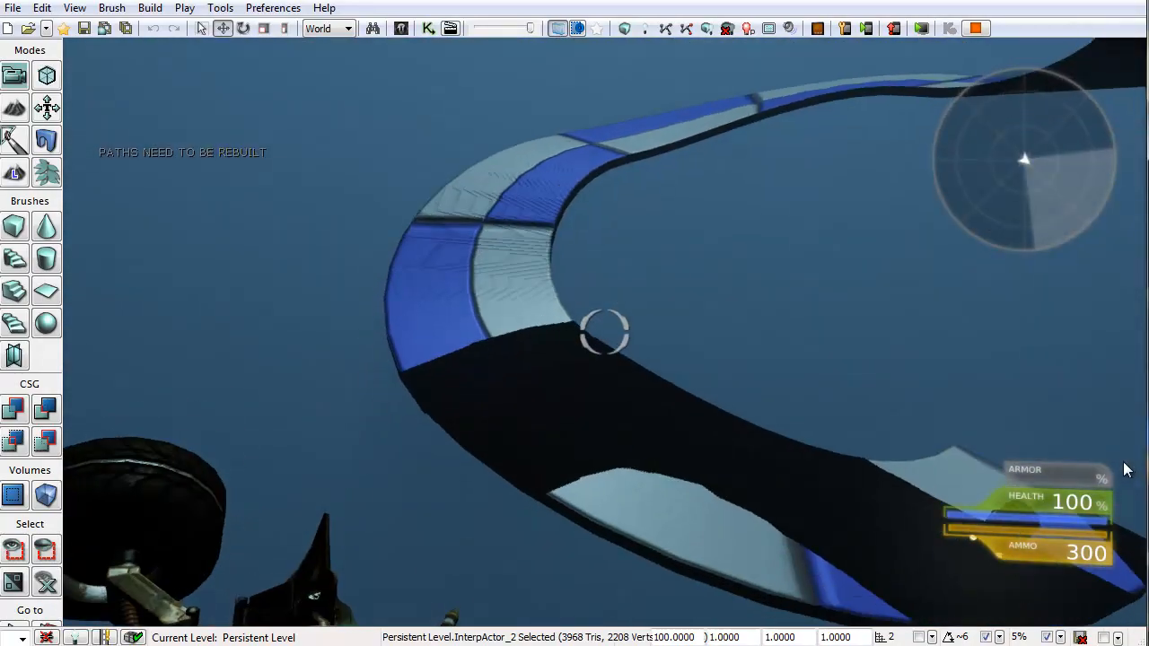
key(Escape)
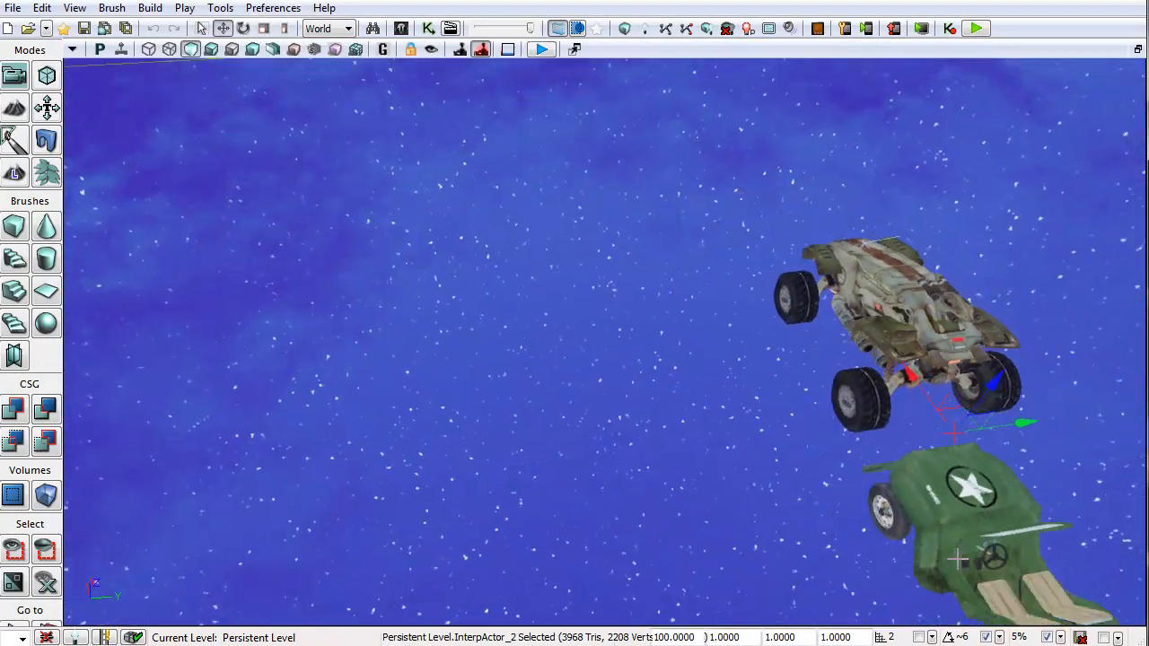
Step: Open Kismet and inspect the Static Actor Factory Ex node in the SpawnStraight sequence
right_drag(957, 559, 449, 386)
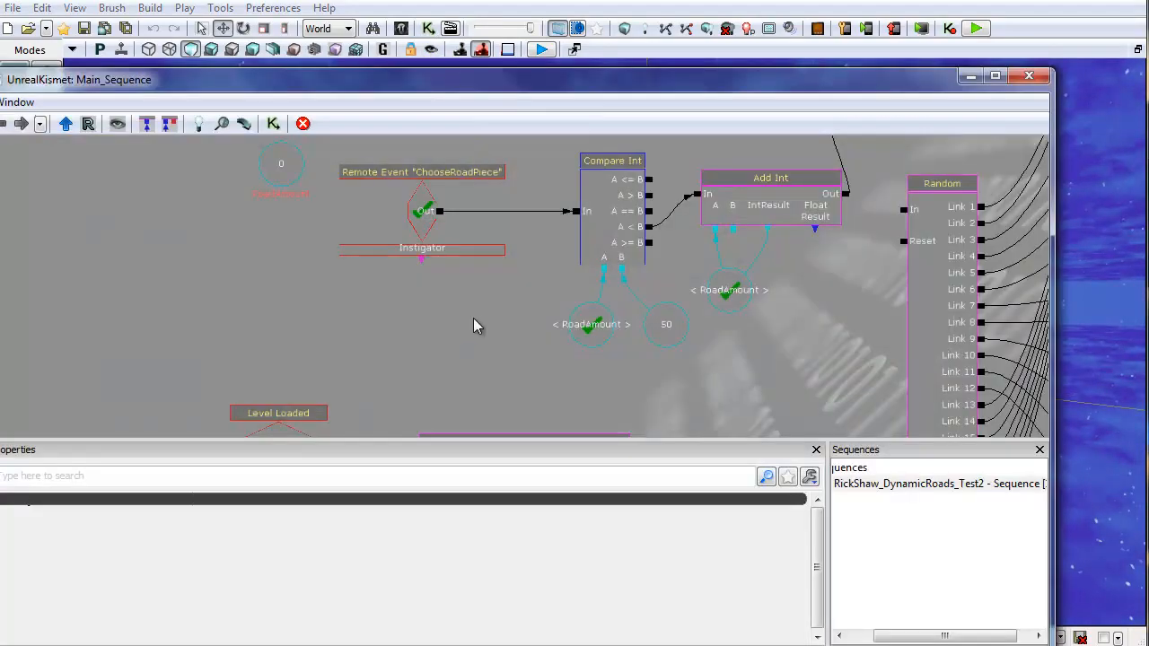
drag(473, 327, 89, 265)
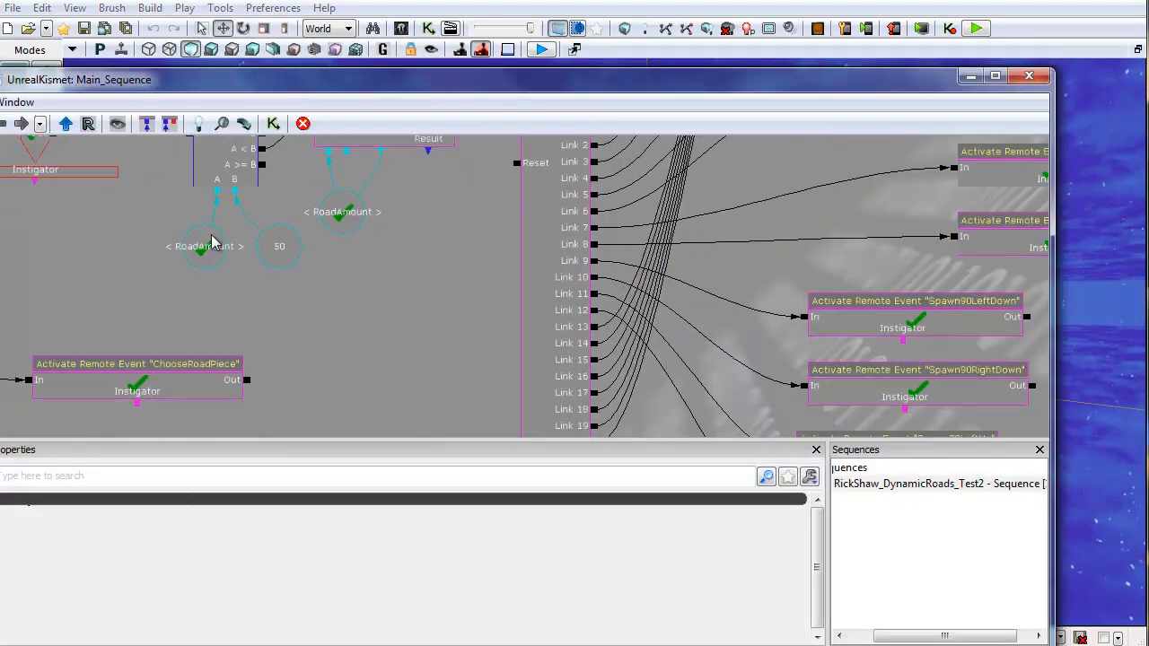
scroll(371, 359, down, 2)
drag(372, 359, 330, 144)
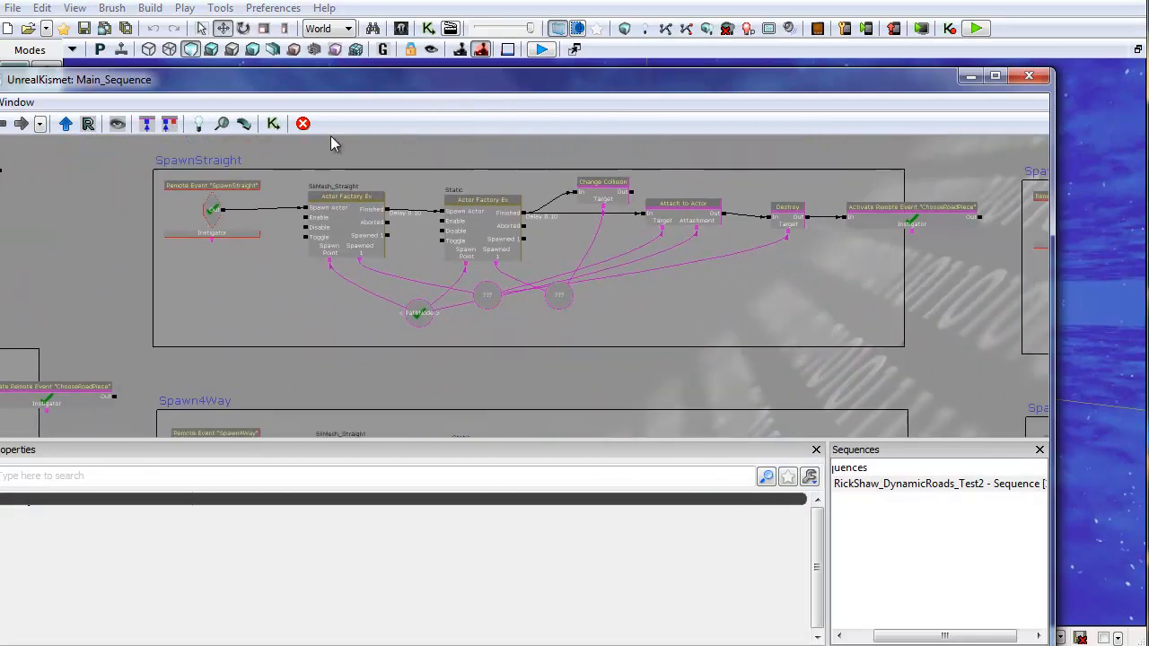
drag(682, 317, 530, 327)
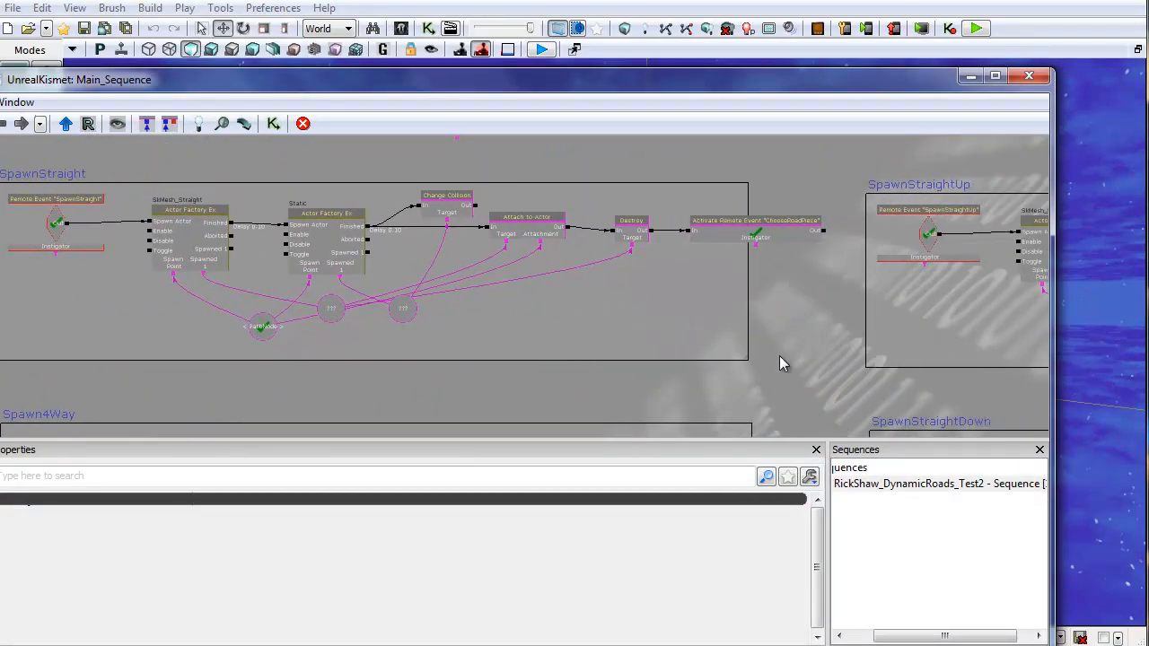
drag(357, 350, 563, 362)
scroll(563, 362, up, 3)
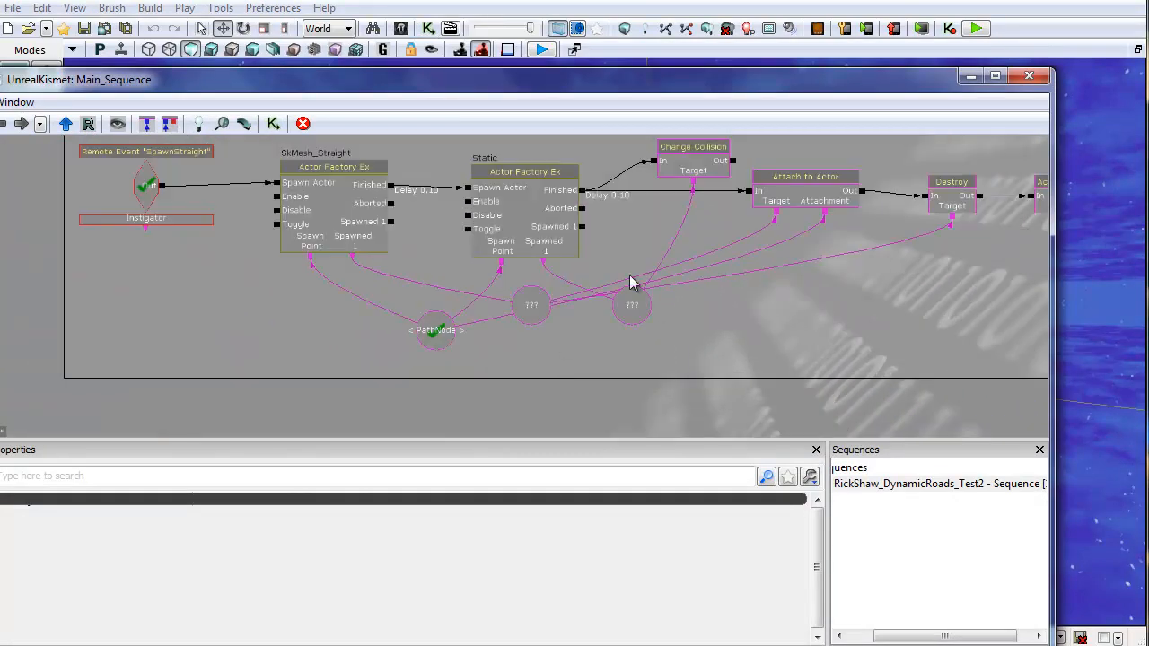
drag(642, 246, 689, 282)
scroll(583, 288, up, 2)
click(589, 215)
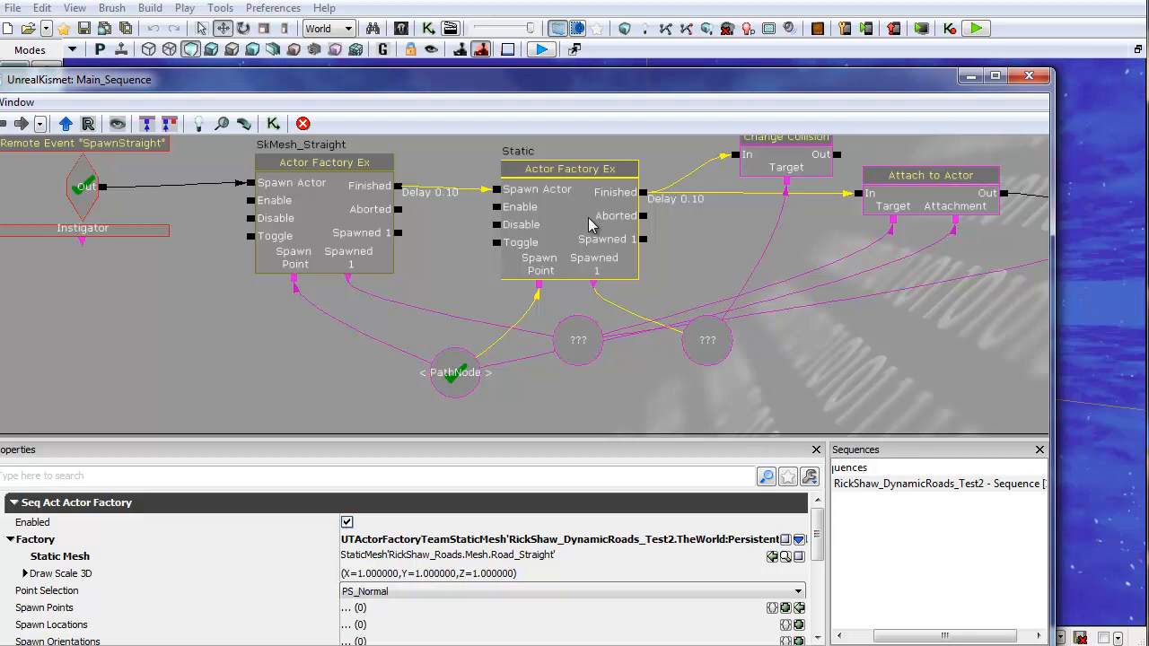
drag(261, 289, 306, 281)
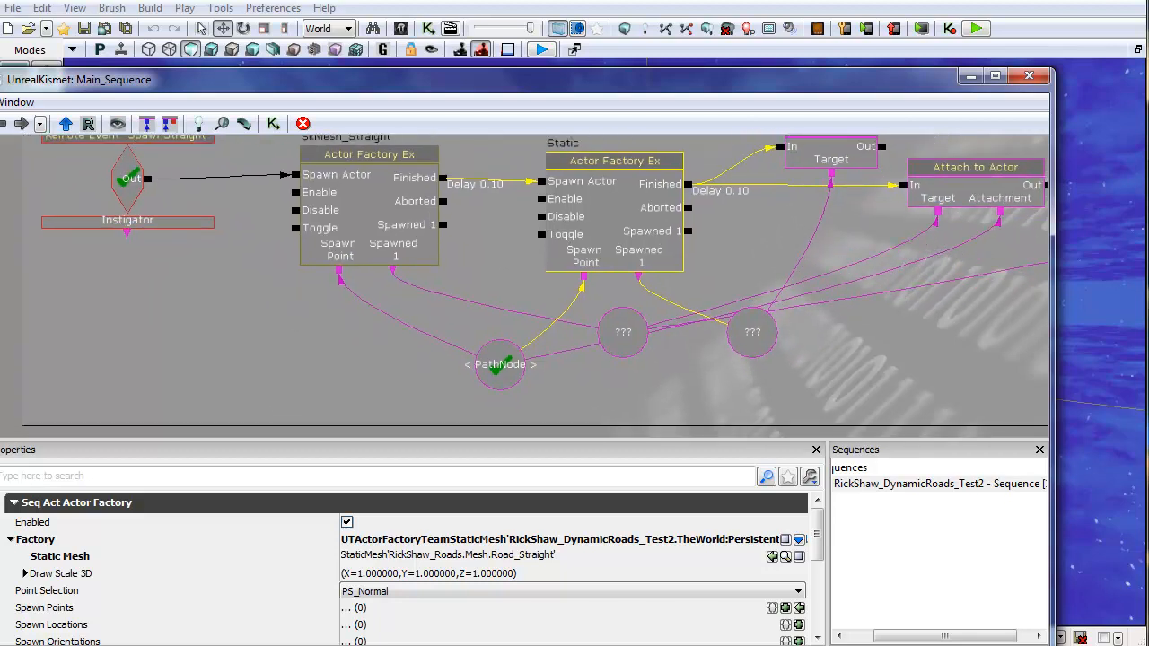
Step: Open SpawnStatic_Code.txt from the maxsource RickShaw folder on drive E in Notepad to review its code
click(395, 645)
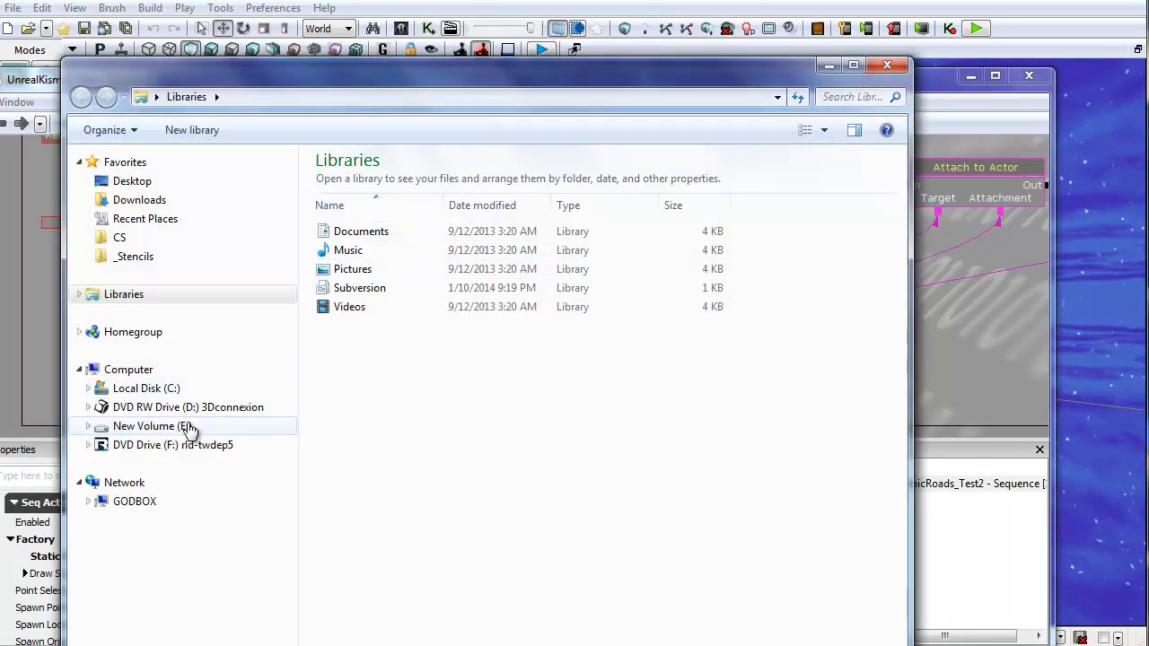
click(152, 426)
double_click(359, 182)
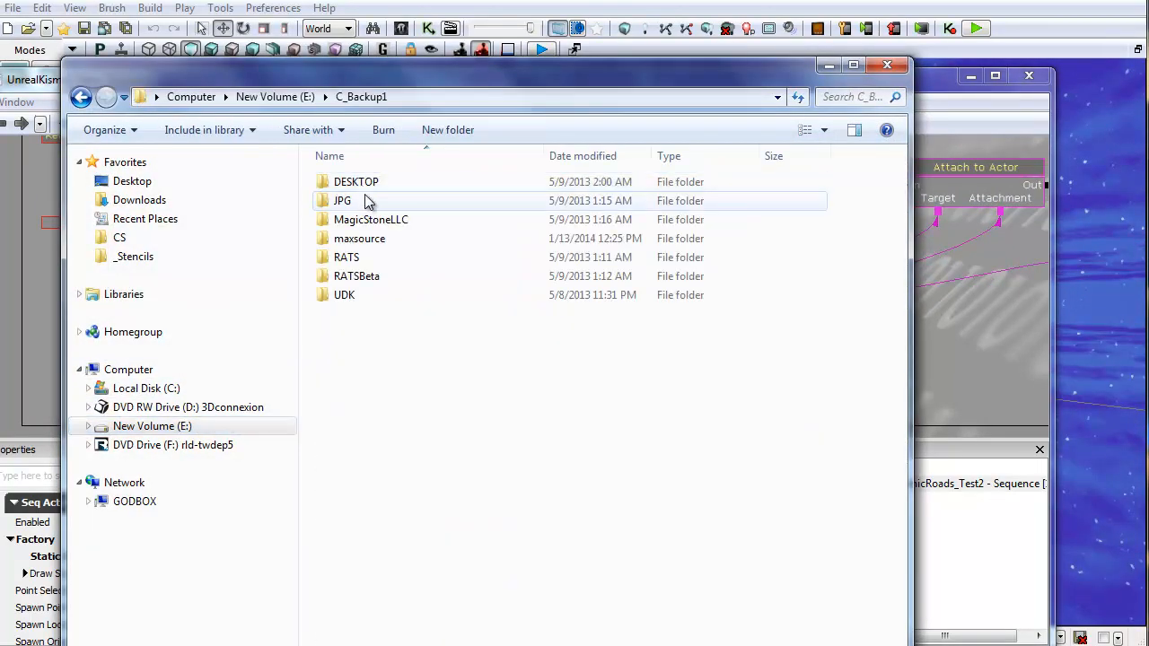
double_click(359, 239)
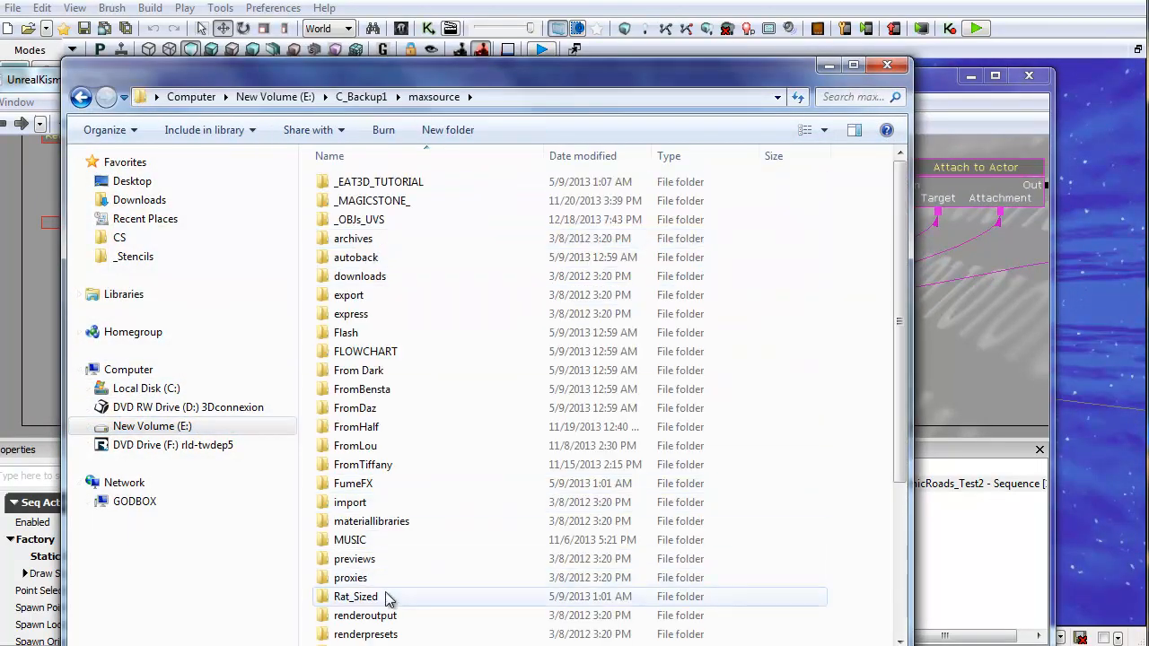
click(364, 623)
scroll(375, 604, down, 3)
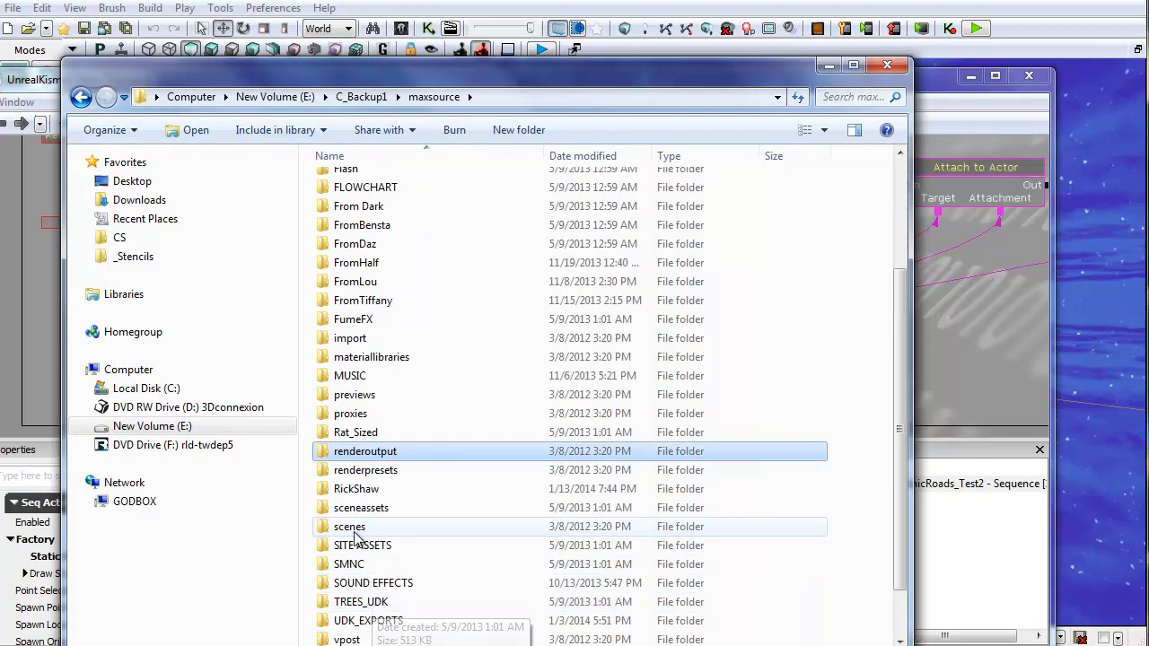
double_click(356, 489)
double_click(363, 278)
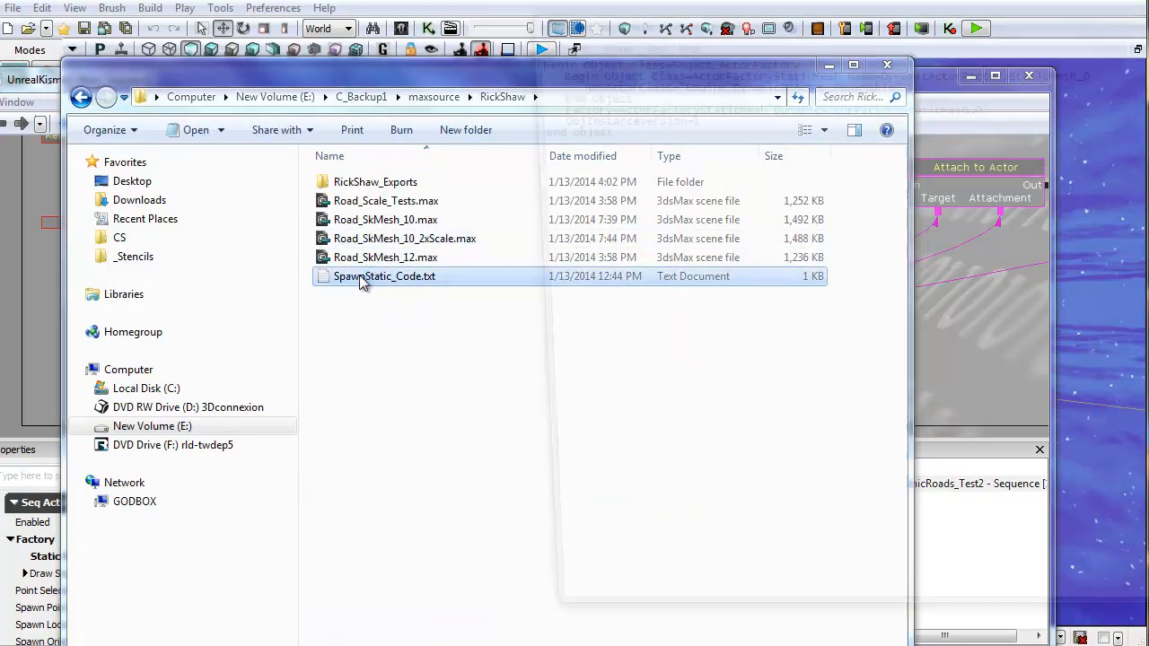
drag(774, 24, 417, 86)
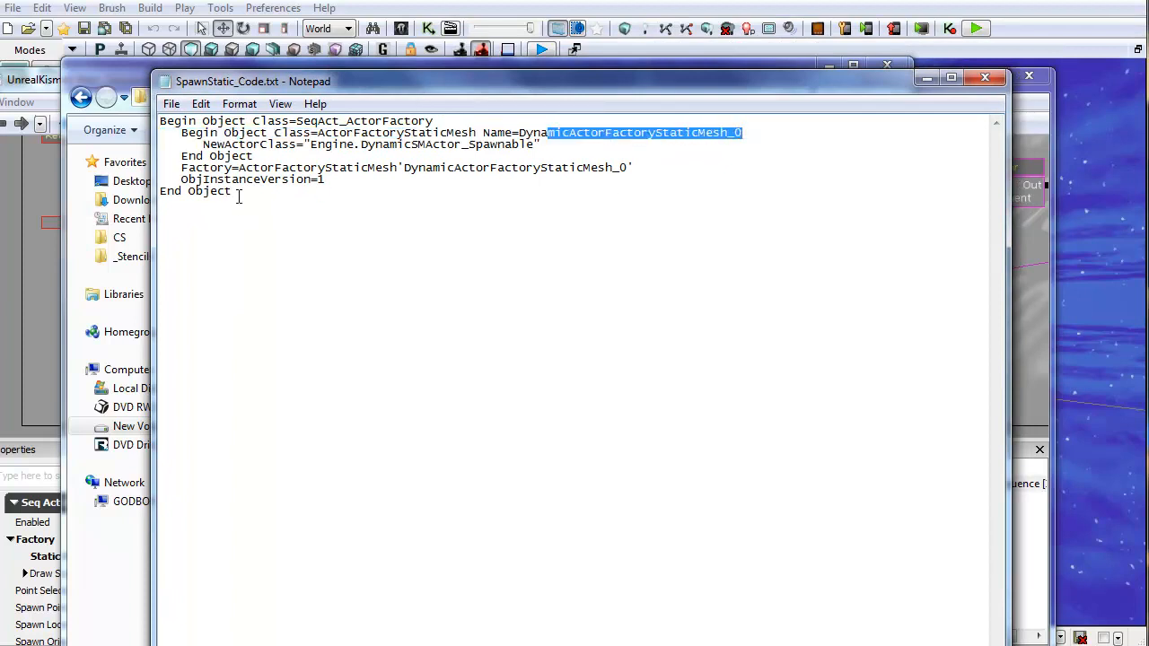
drag(275, 87, 336, 143)
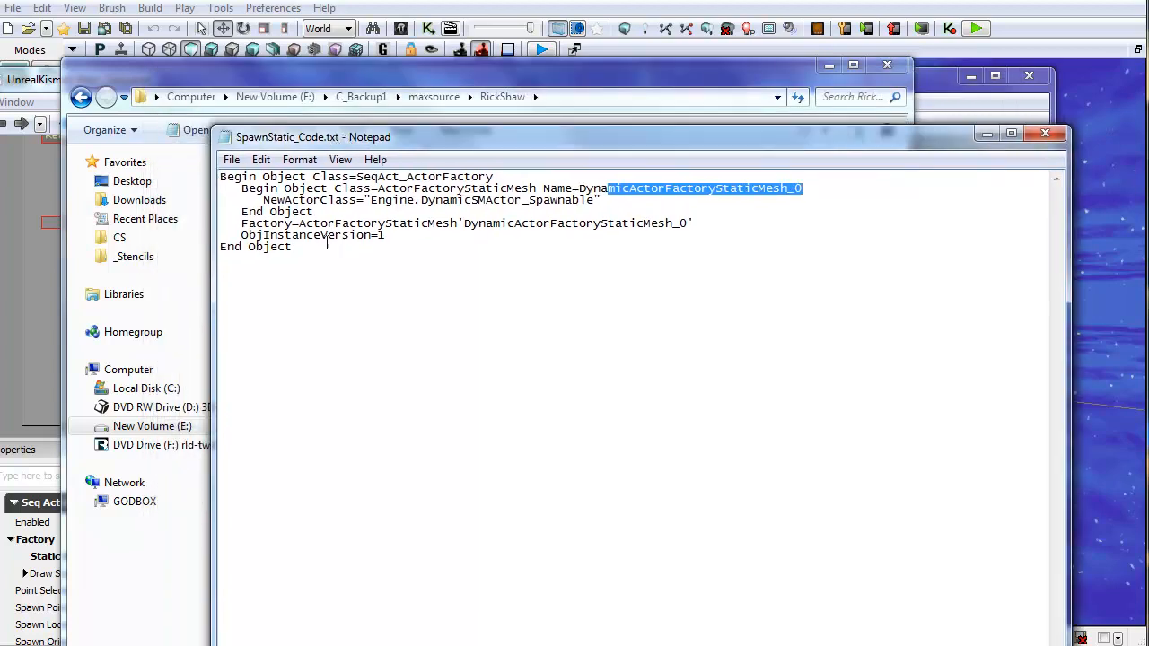
drag(312, 246, 219, 191)
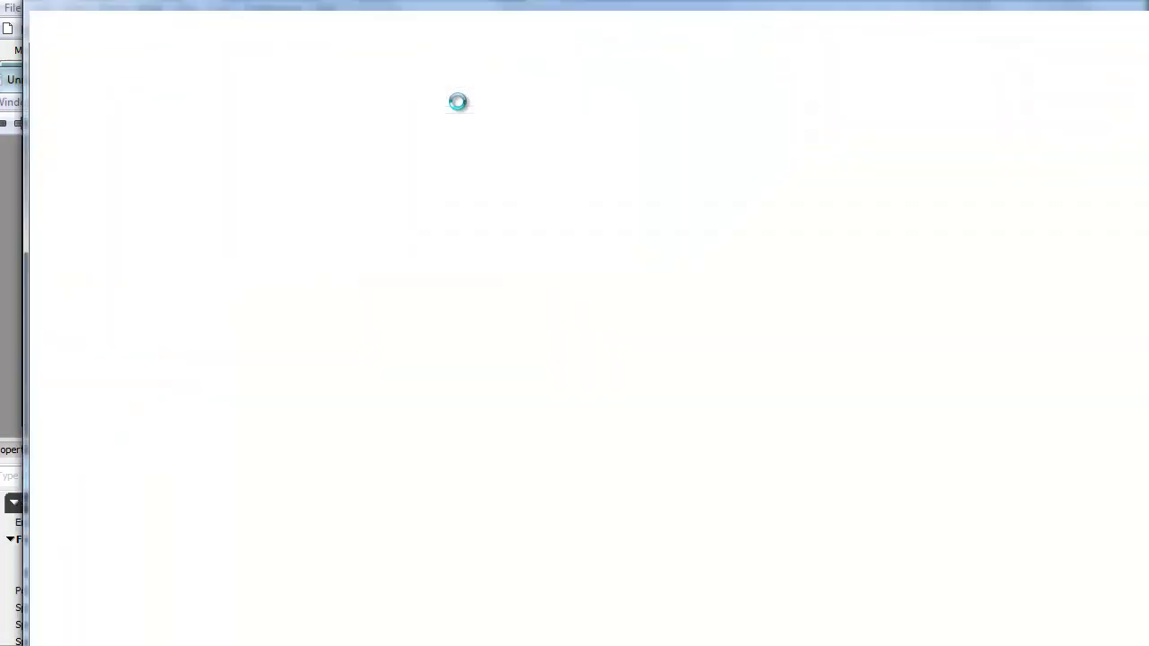
Step: Switch to the web browser and search Google for kismet actor factory static mesh
drag(414, 4, 409, 58)
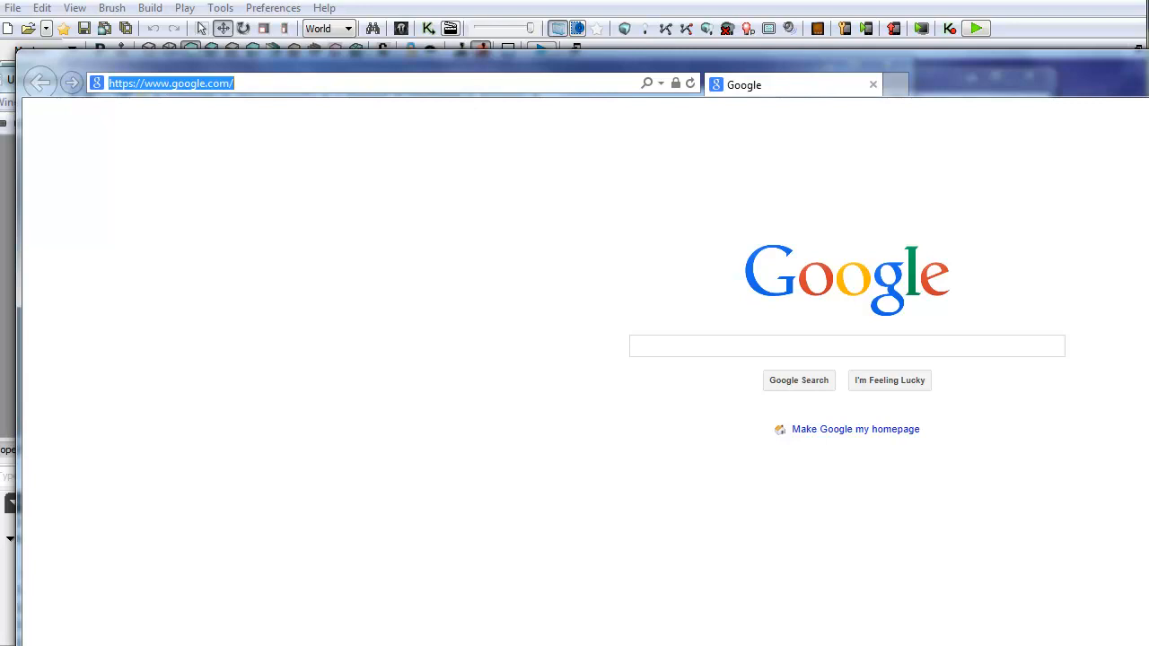
drag(1148, 143, 1146, 143)
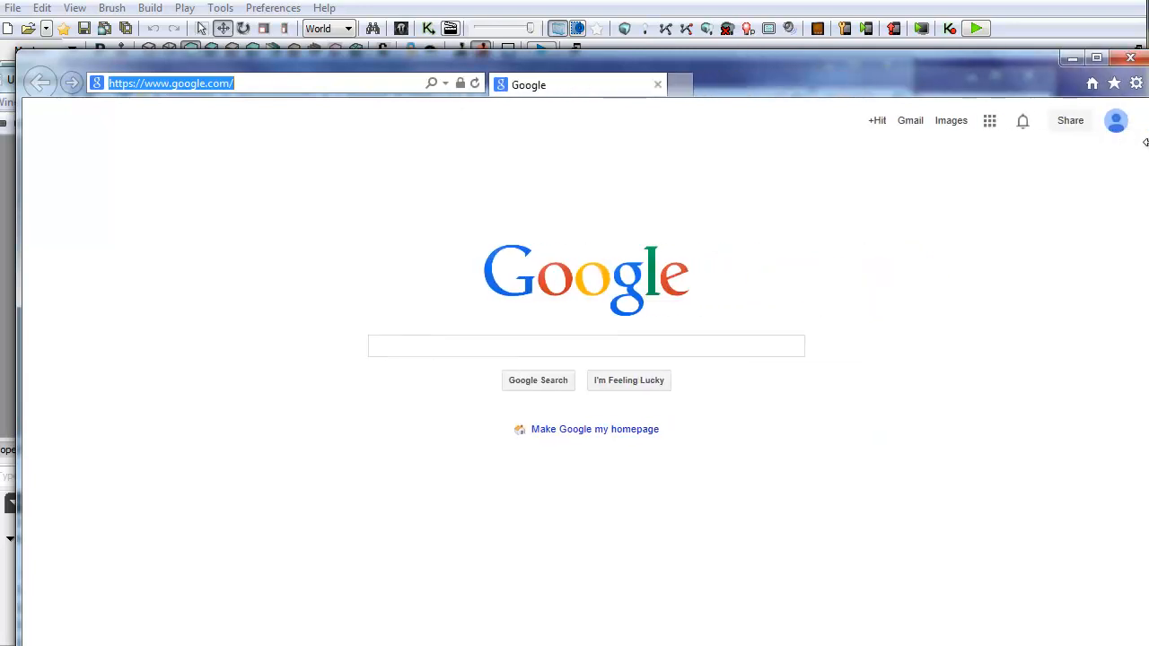
drag(835, 59, 835, 0)
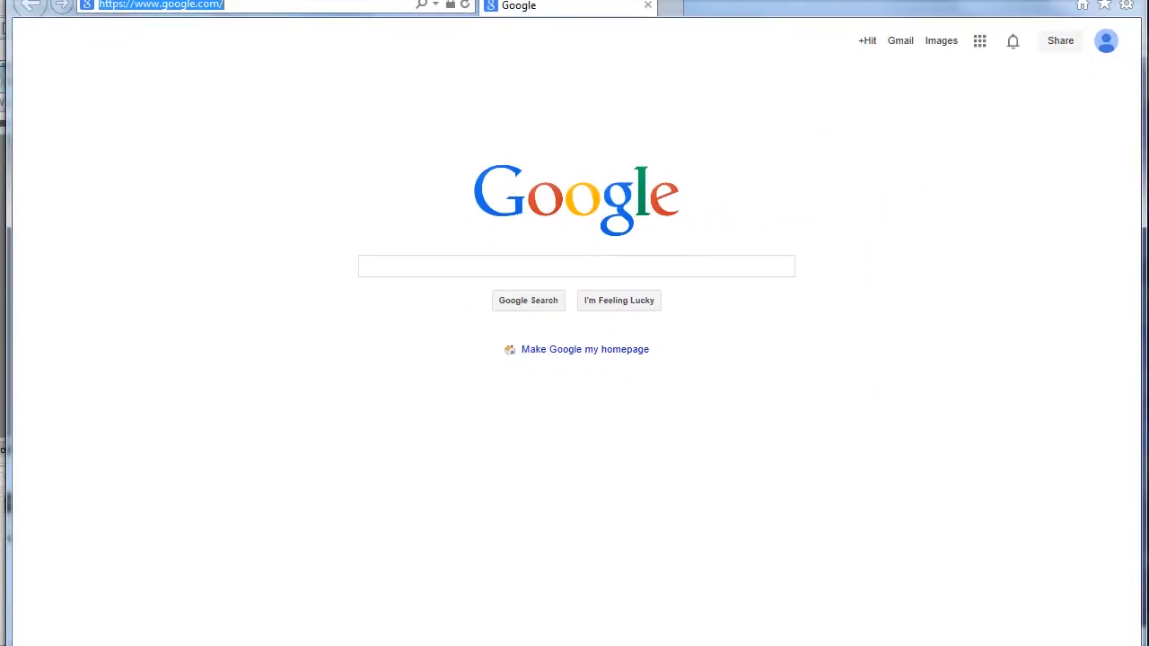
drag(638, 645, 644, 615)
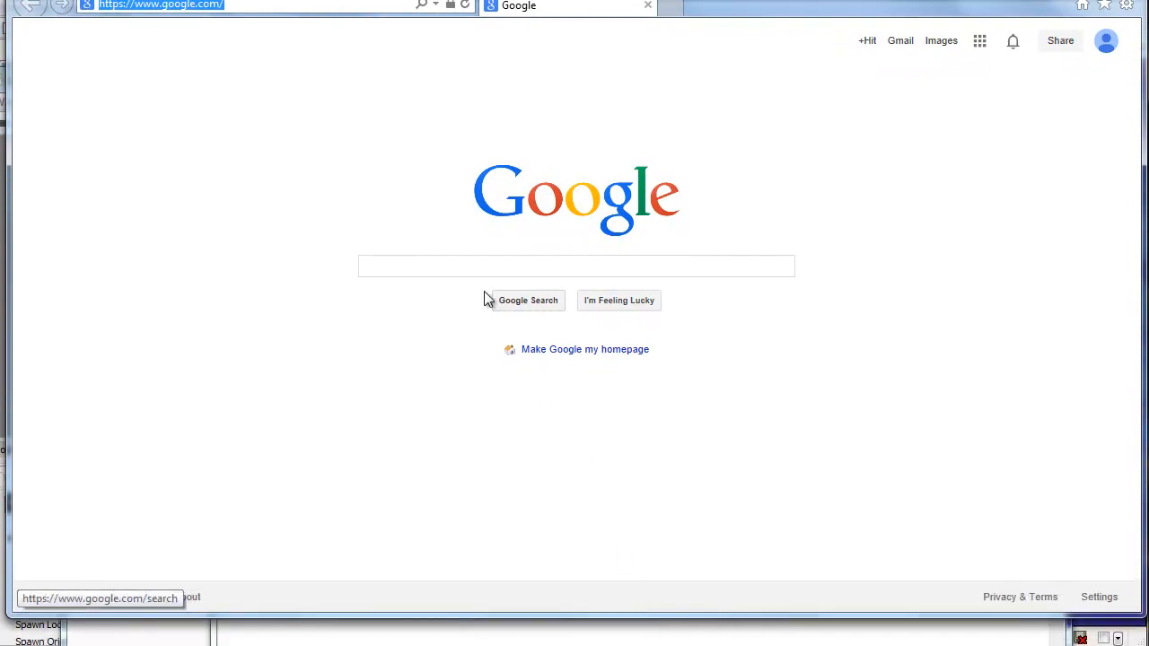
text(kismet)
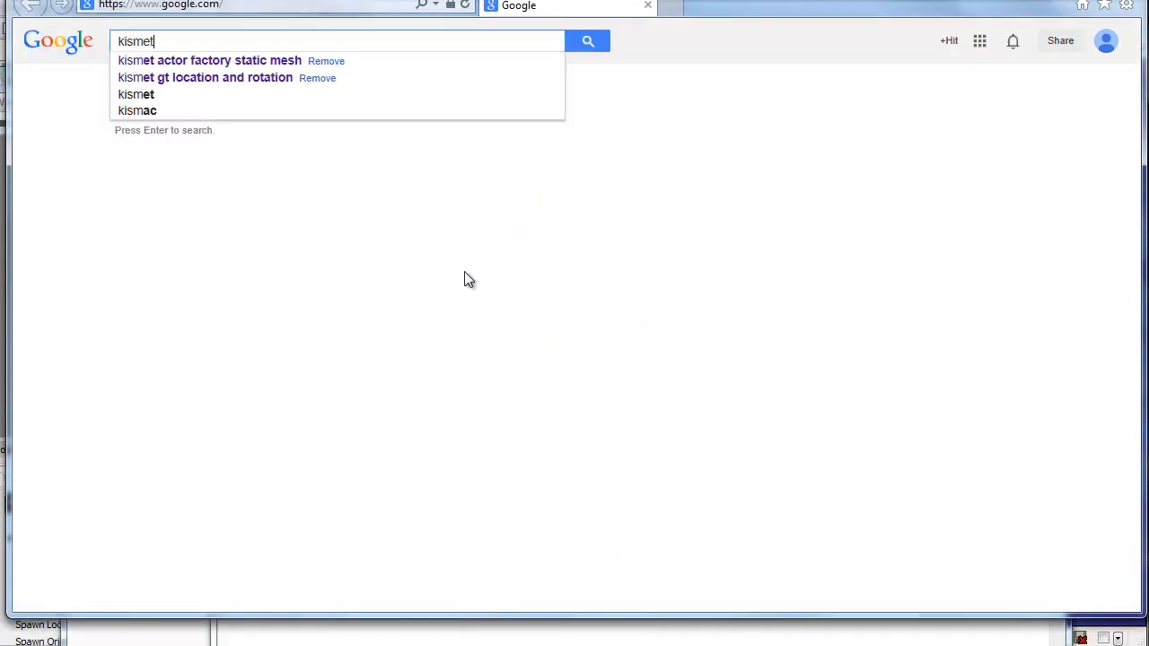
click(215, 61)
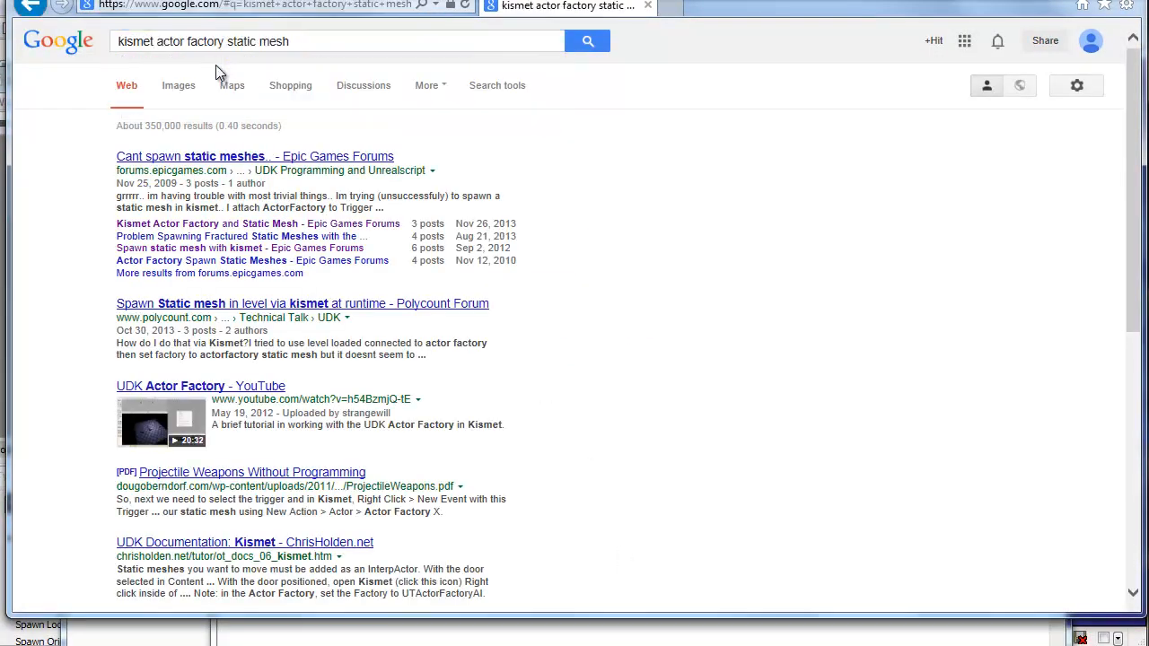
Step: Open the Epic Games forum result on Kismet Actor Factory and Static Mesh and read the posted Kismet snippet
click(240, 226)
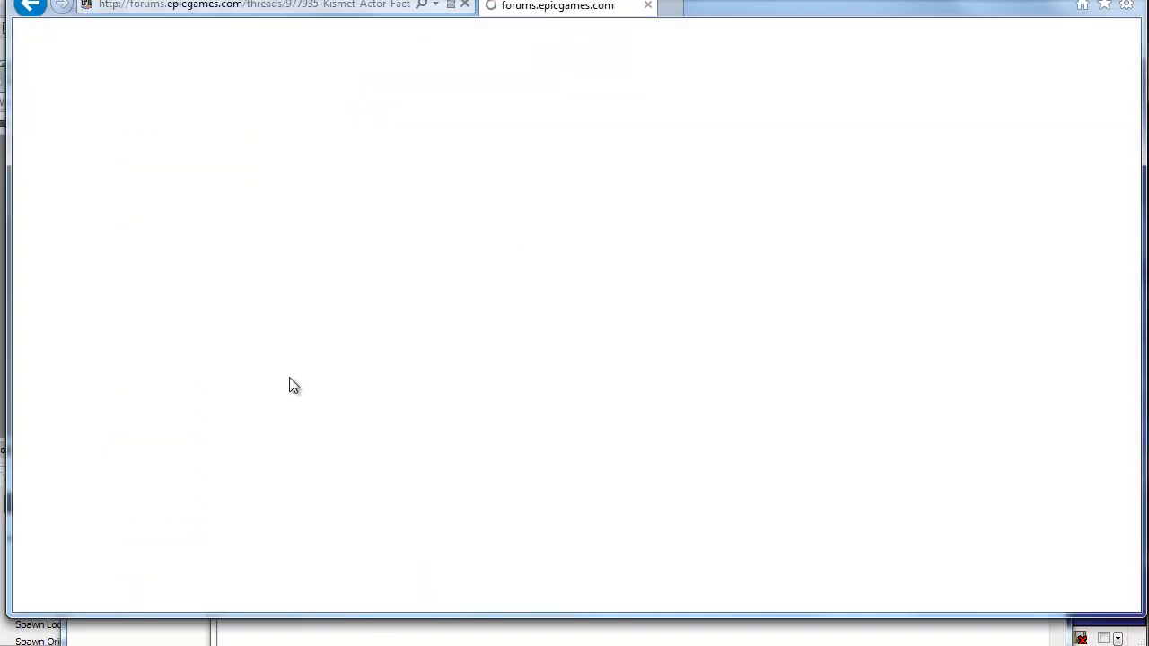
scroll(346, 366, down, 15)
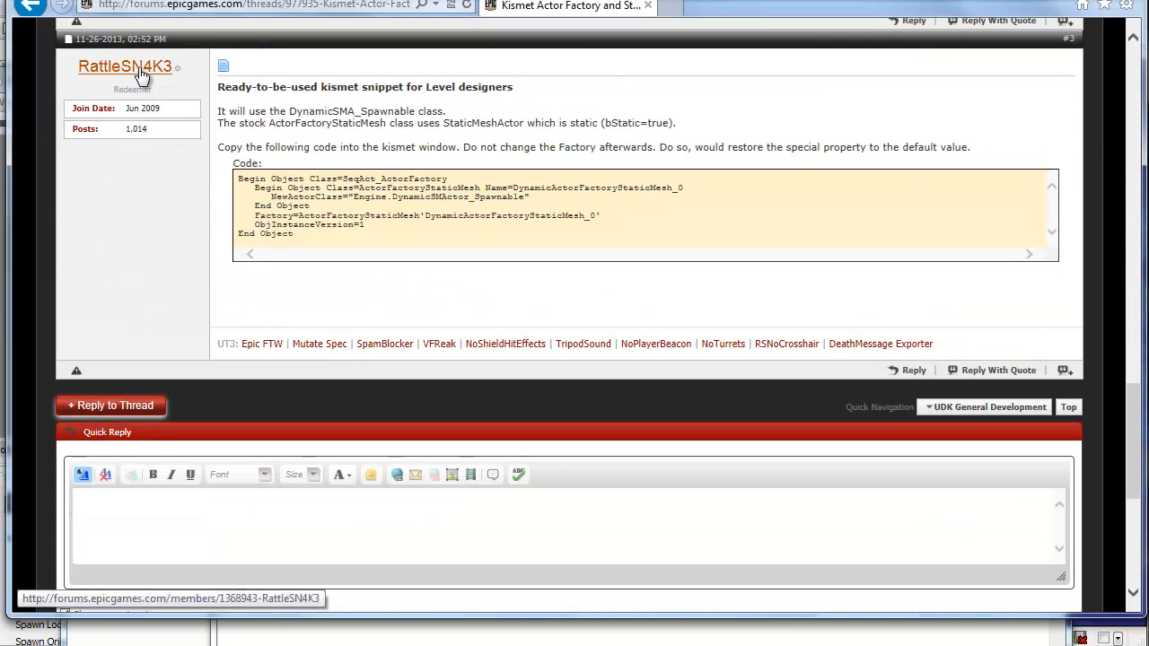
scroll(173, 69, up, 1)
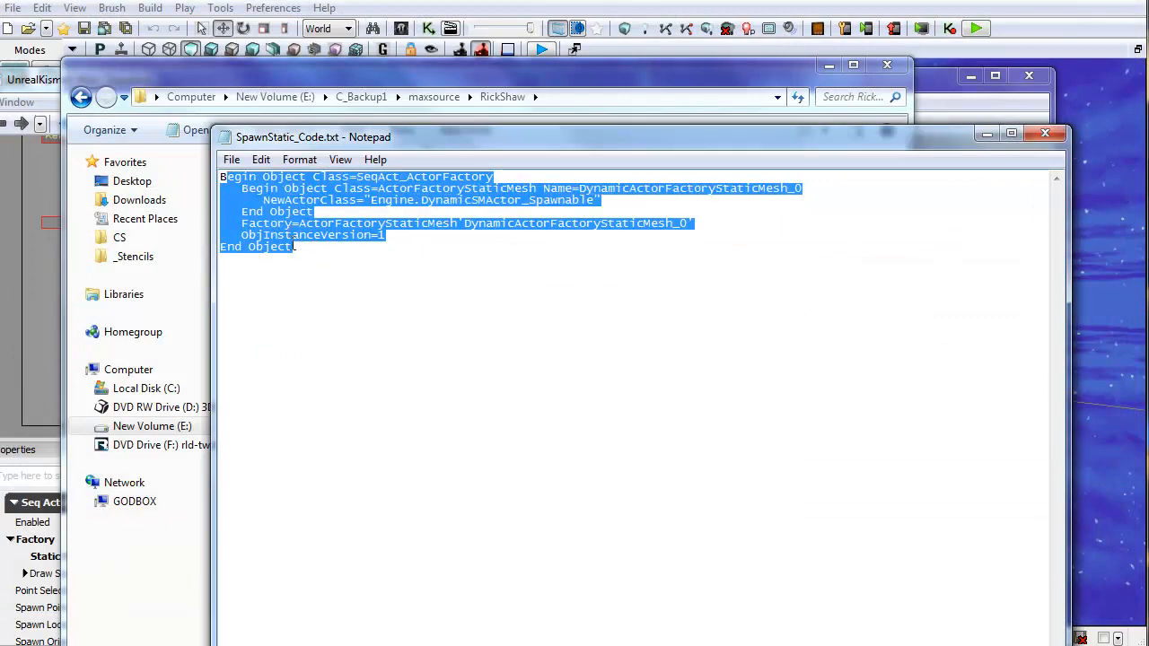
Step: Select all of the SpawnStatic_Code snippet in Notepad, then close Notepad and the RickShaw Explorer window
drag(294, 247, 201, 172)
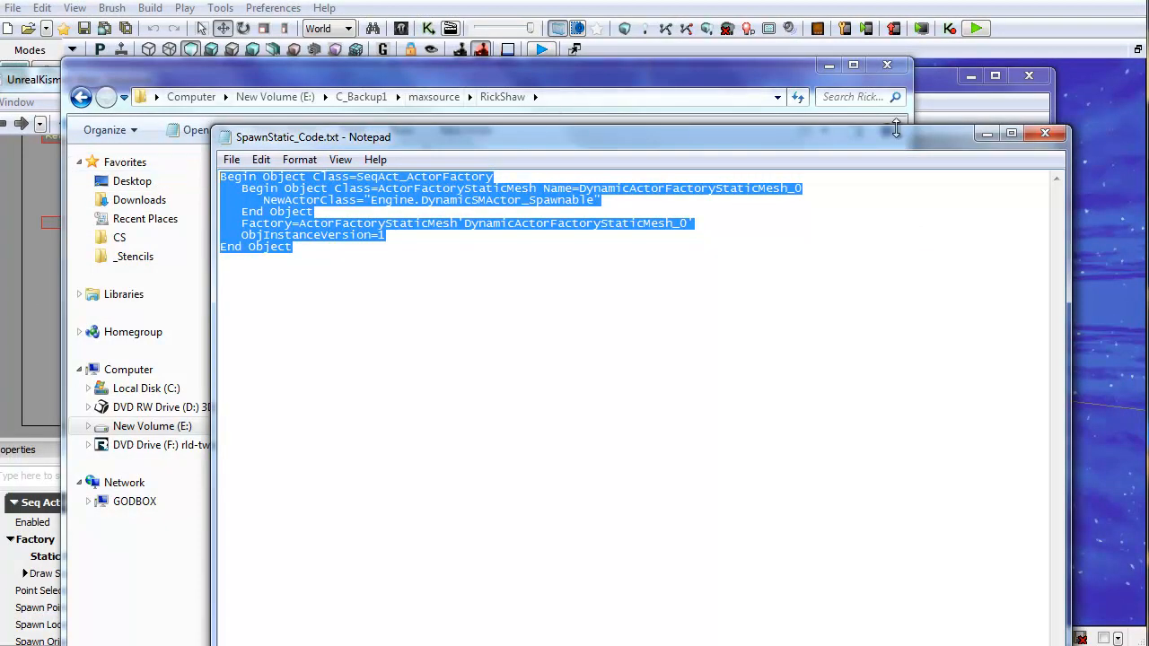
click(1045, 132)
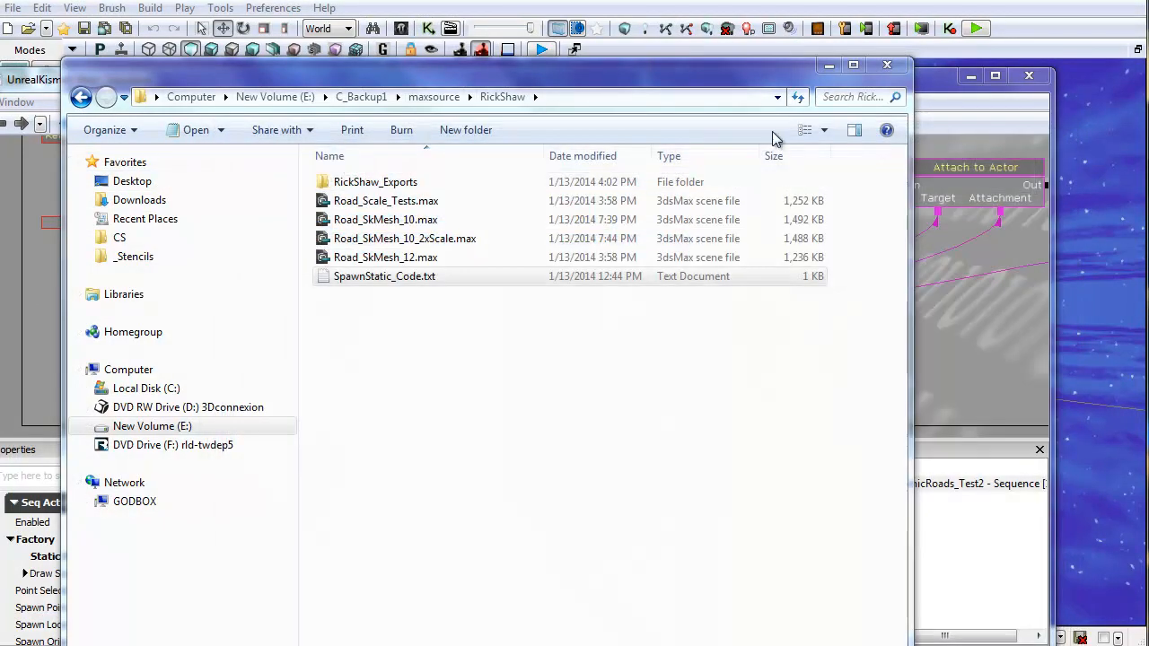
click(890, 68)
Step: Paste the copied Actor Factory snippet into an empty area of the Kismet Main_Sequence
drag(287, 314, 691, 208)
drag(203, 197, 377, 226)
click(462, 261)
right_click(459, 233)
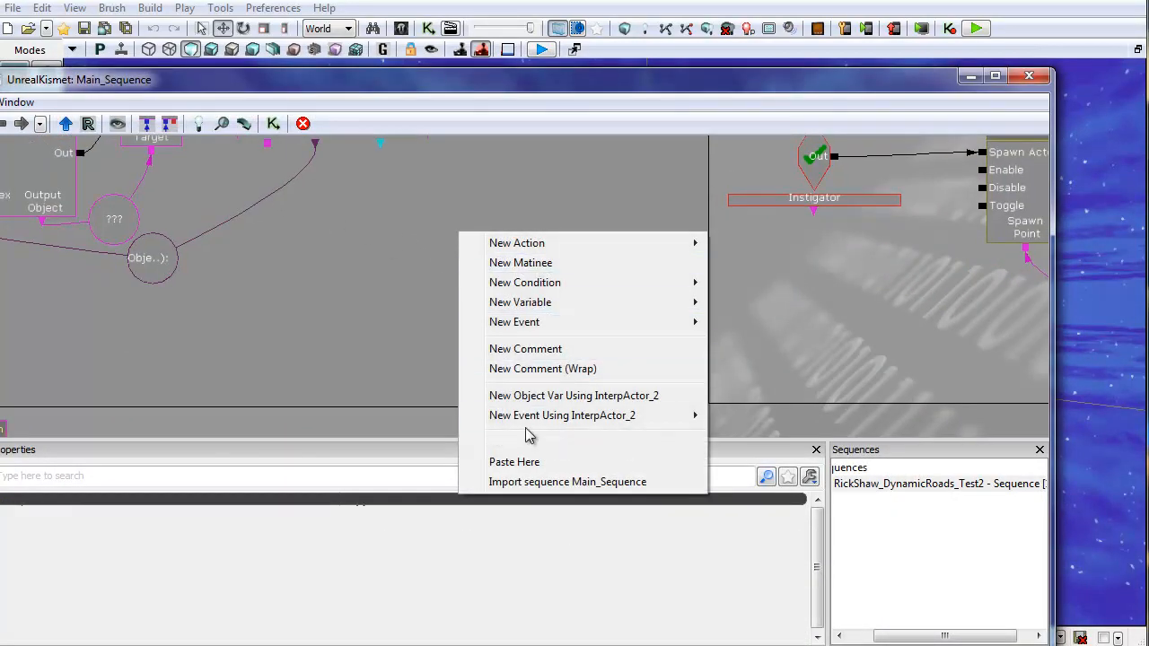
click(516, 461)
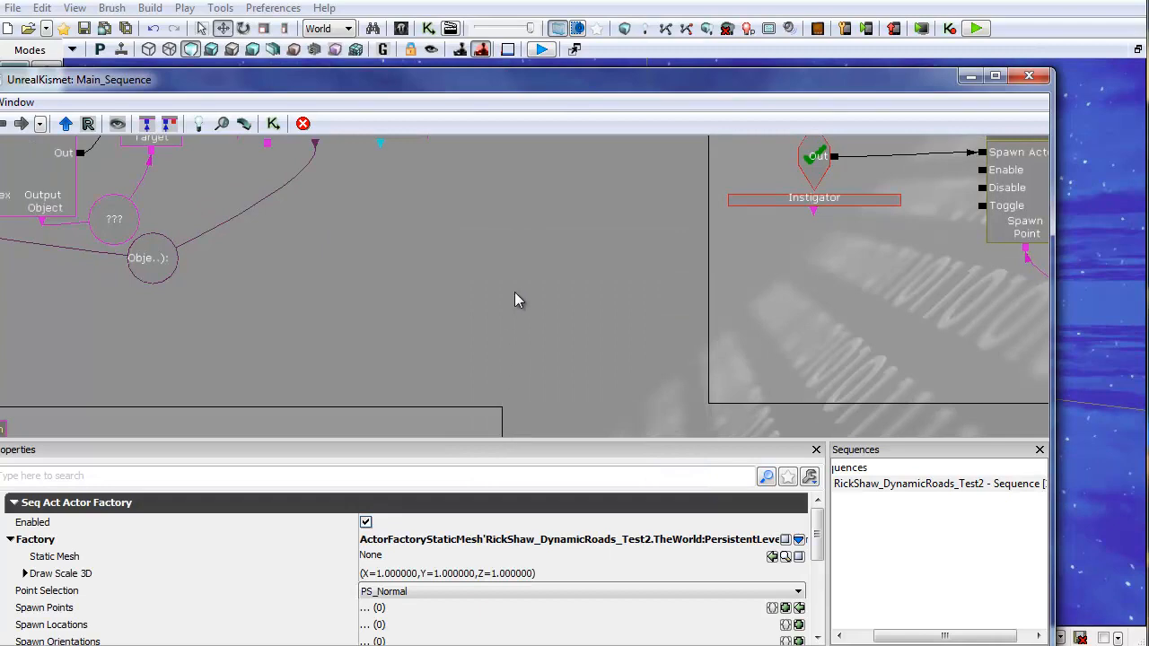
Step: Paste the Actor Factory snippet once more near the SpawnStraight sequence
scroll(412, 267, down, 5)
click(393, 235)
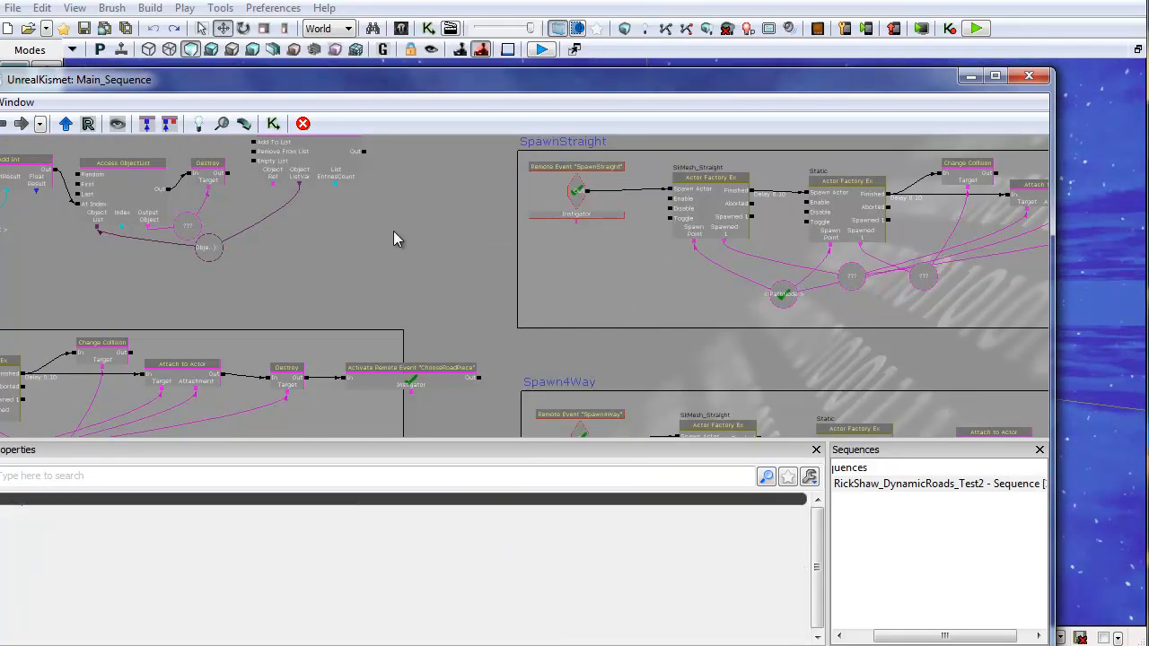
key(ctrl+v)
drag(474, 294, 349, 249)
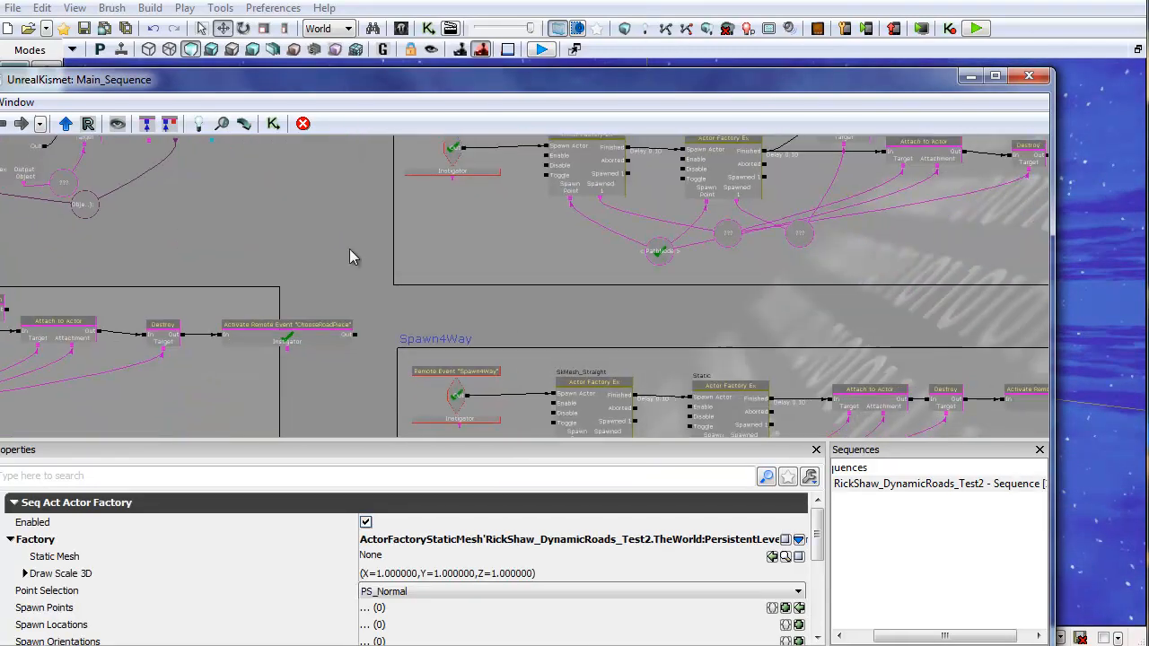
Step: Browse the spawn sequences across the Kismet canvas, then close Kismet
scroll(355, 249, down, 5)
drag(513, 313, 543, 352)
scroll(503, 291, up, 5)
drag(458, 210, 1021, 85)
drag(404, 357, 119, 156)
drag(752, 396, 256, 141)
mouse_move(687, 411)
mouse_down()
mouse_move(375, 190)
mouse_move(539, 243)
mouse_up()
click(1028, 76)
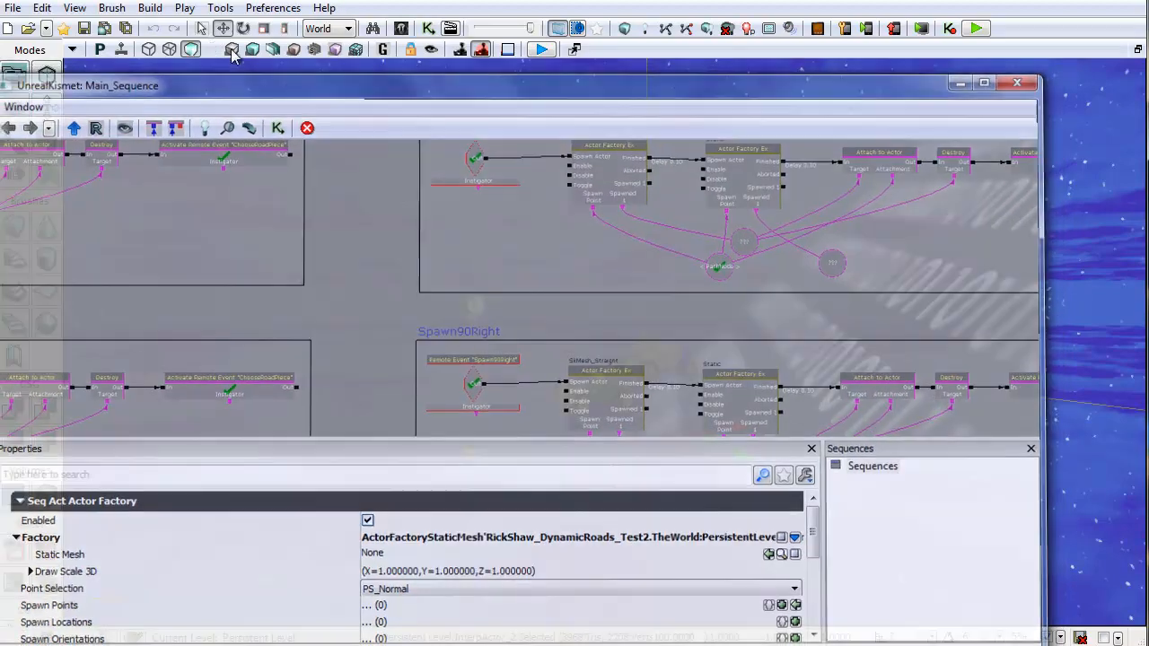
Step: Create a new map from the Night Lighting template without saving RickShaw_DynamicRoads_Test2
click(8, 27)
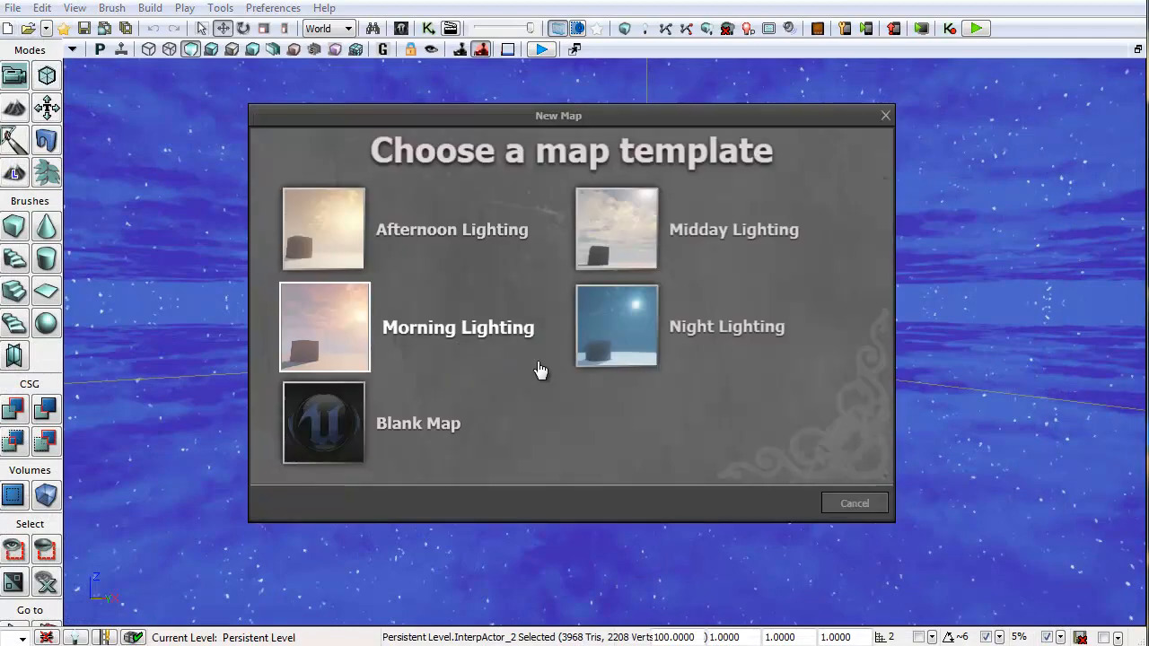
key(Escape)
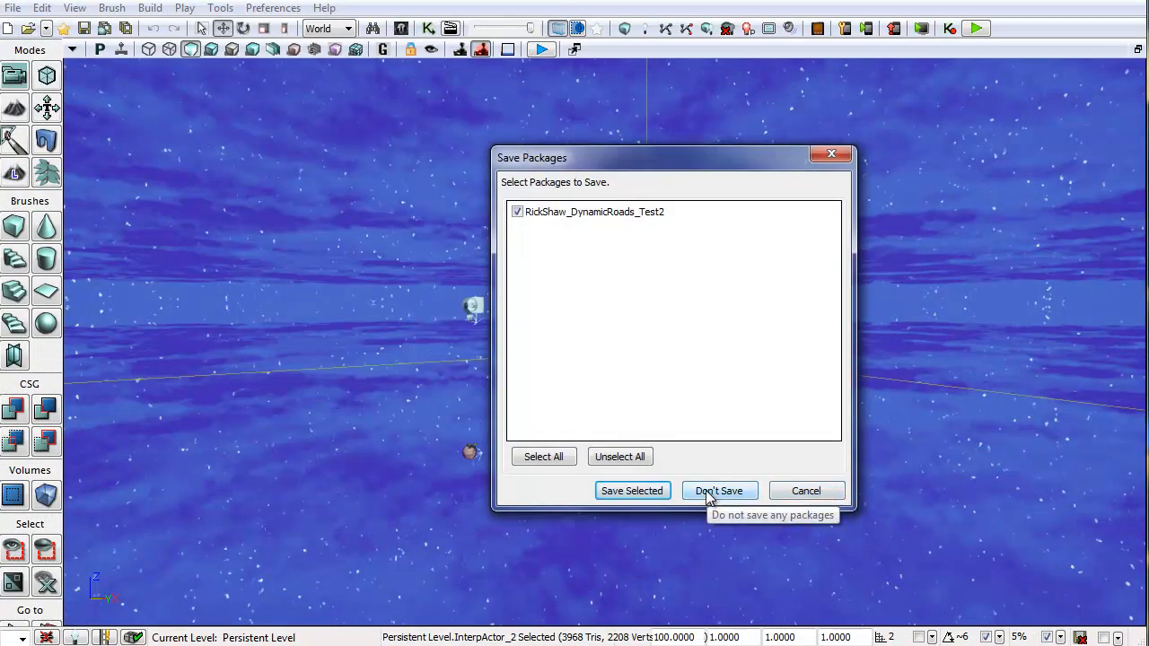
click(718, 491)
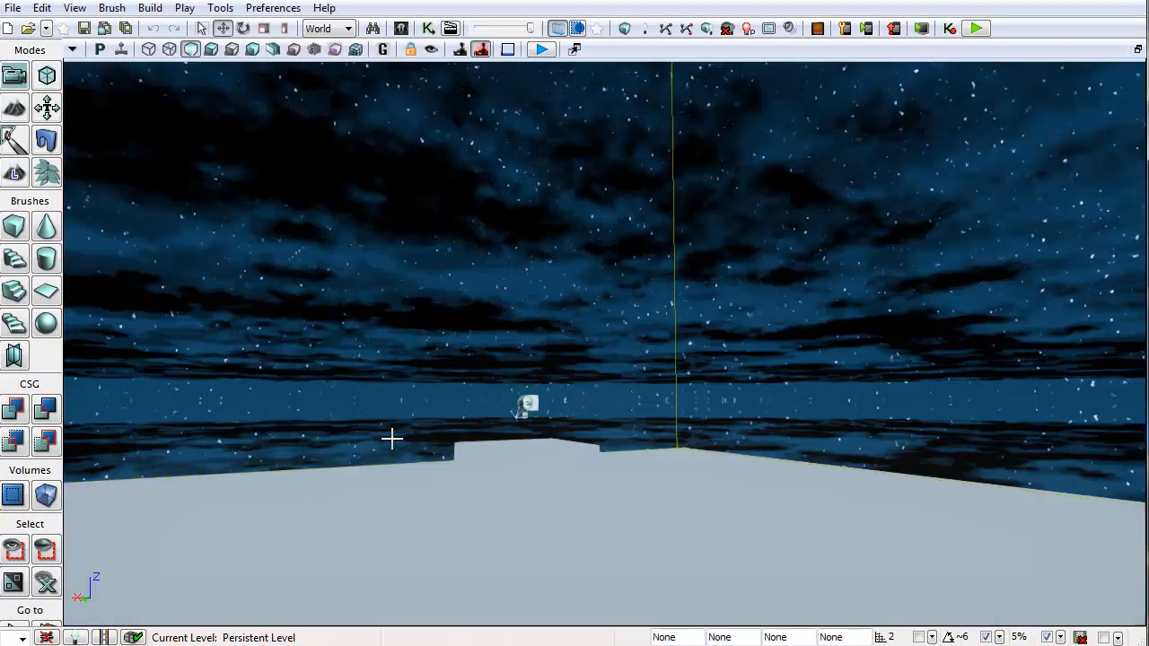
click(212, 49)
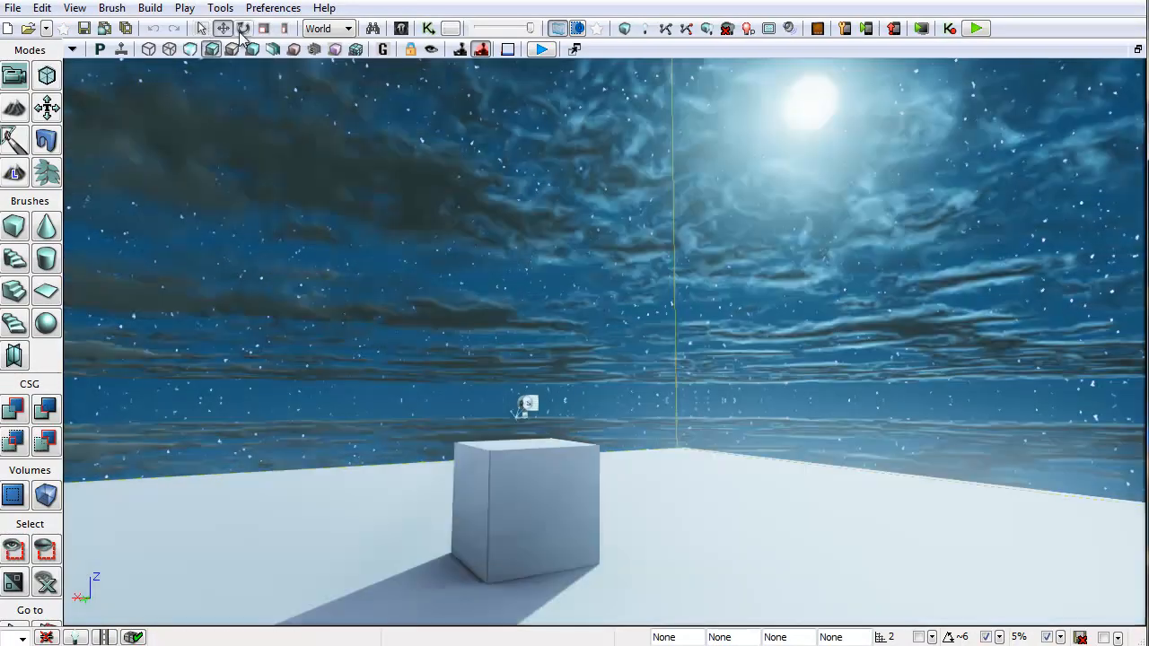
Step: Open Kismet for the new map and paste the Actor Factory snippet into the Main_Sequence
click(427, 30)
key(ctrl+v)
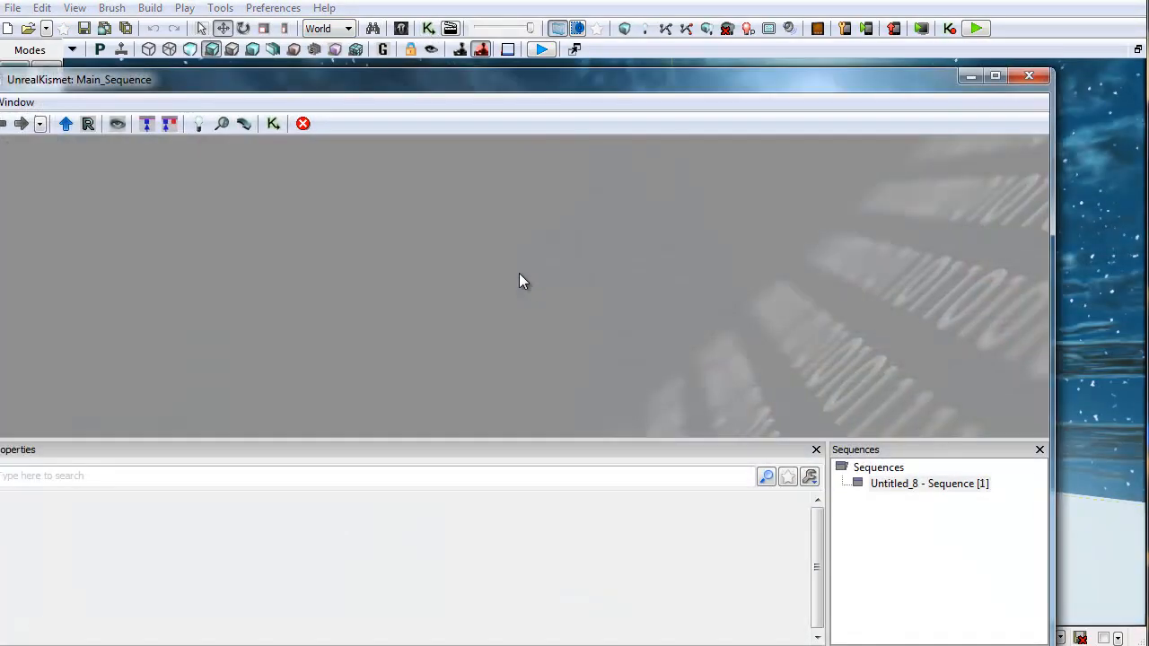
drag(185, 361, 451, 366)
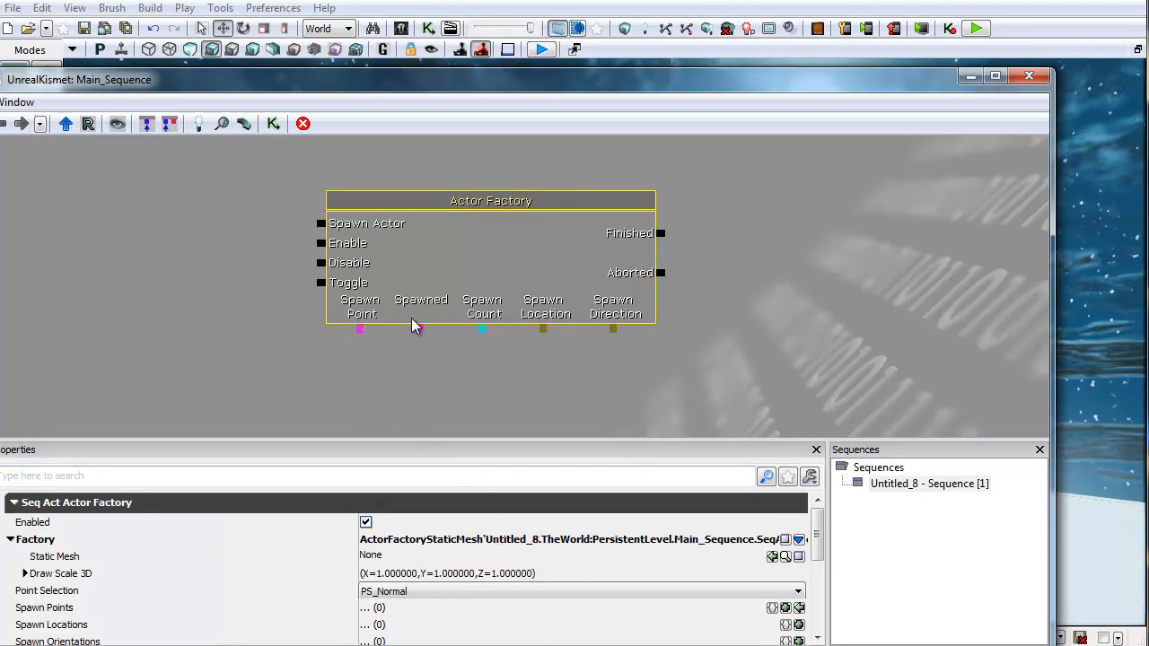
drag(489, 392, 448, 361)
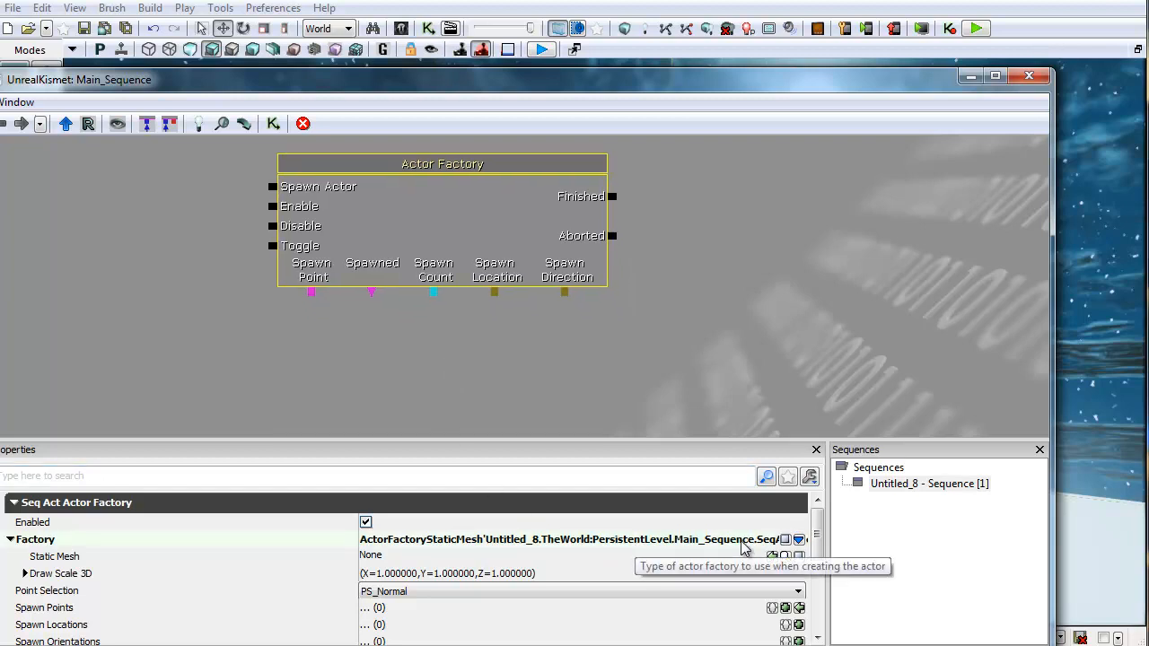
Step: Examine the pasted Actor Factory node's Factory and Static Mesh properties
click(82, 556)
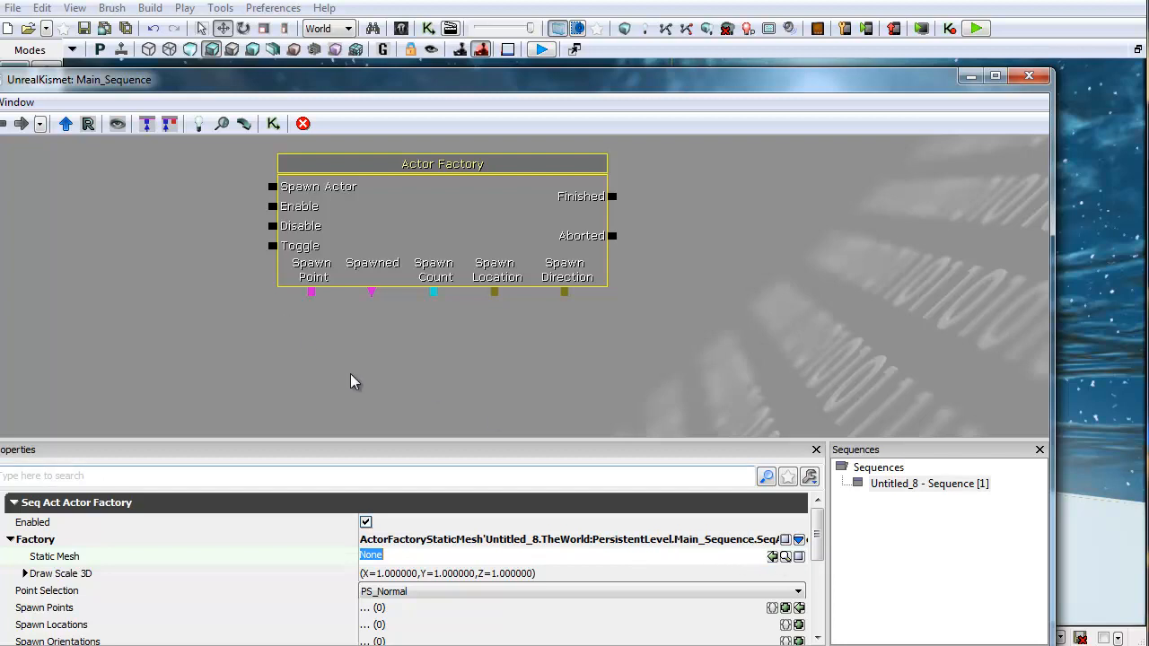
drag(350, 382, 274, 357)
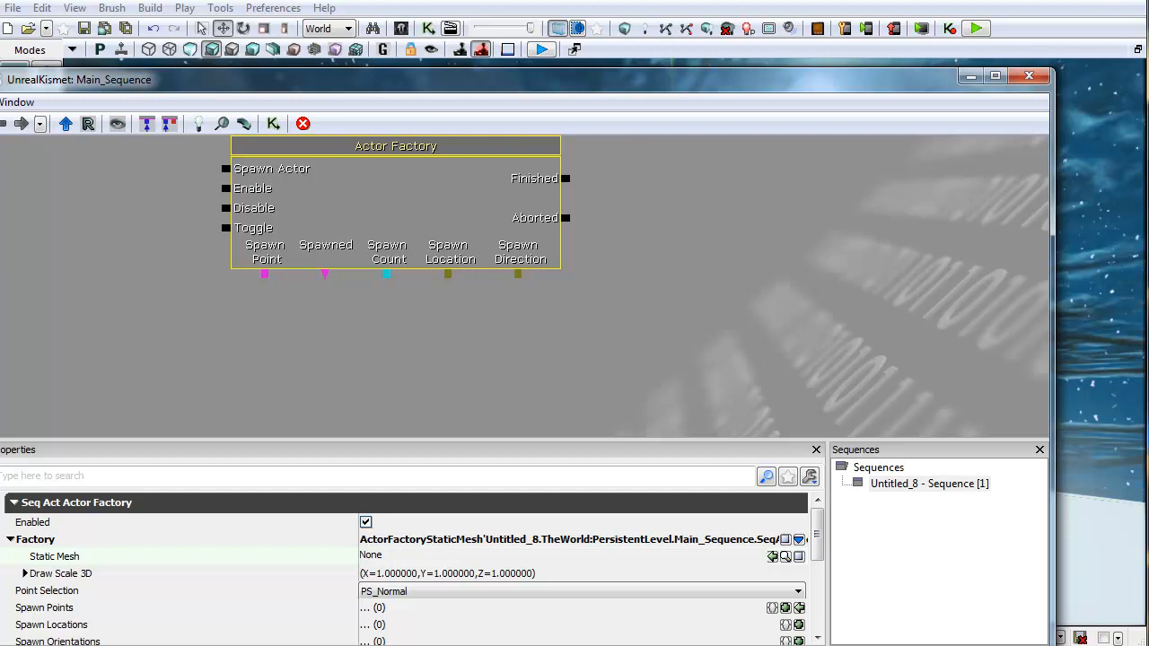
drag(462, 336, 590, 406)
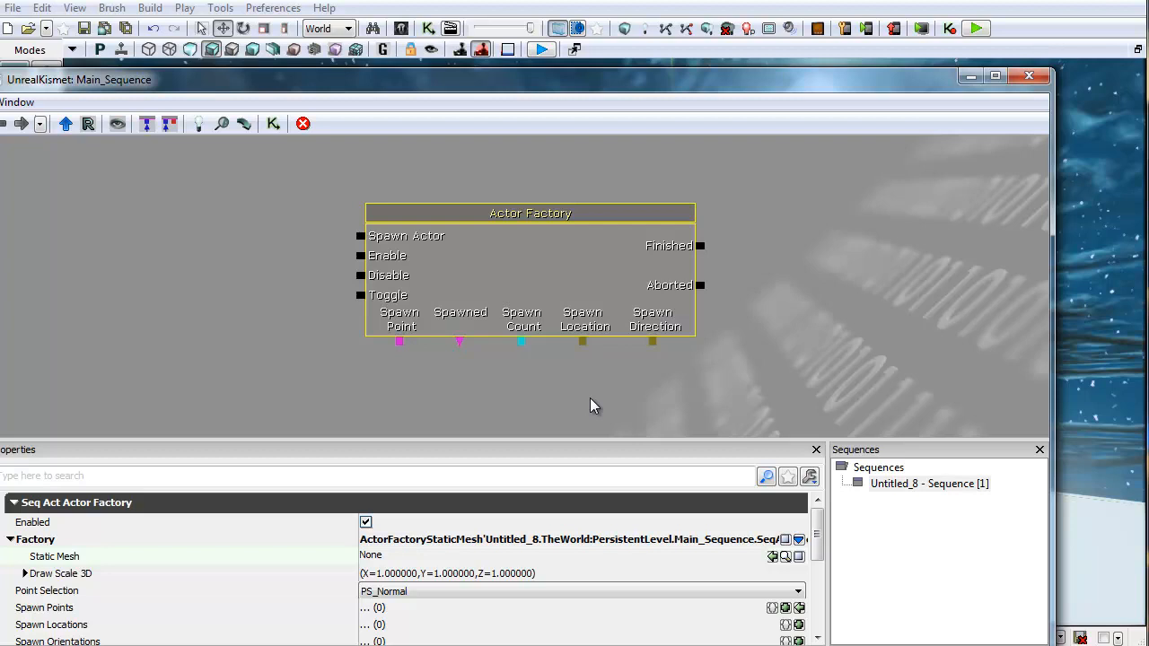
click(539, 266)
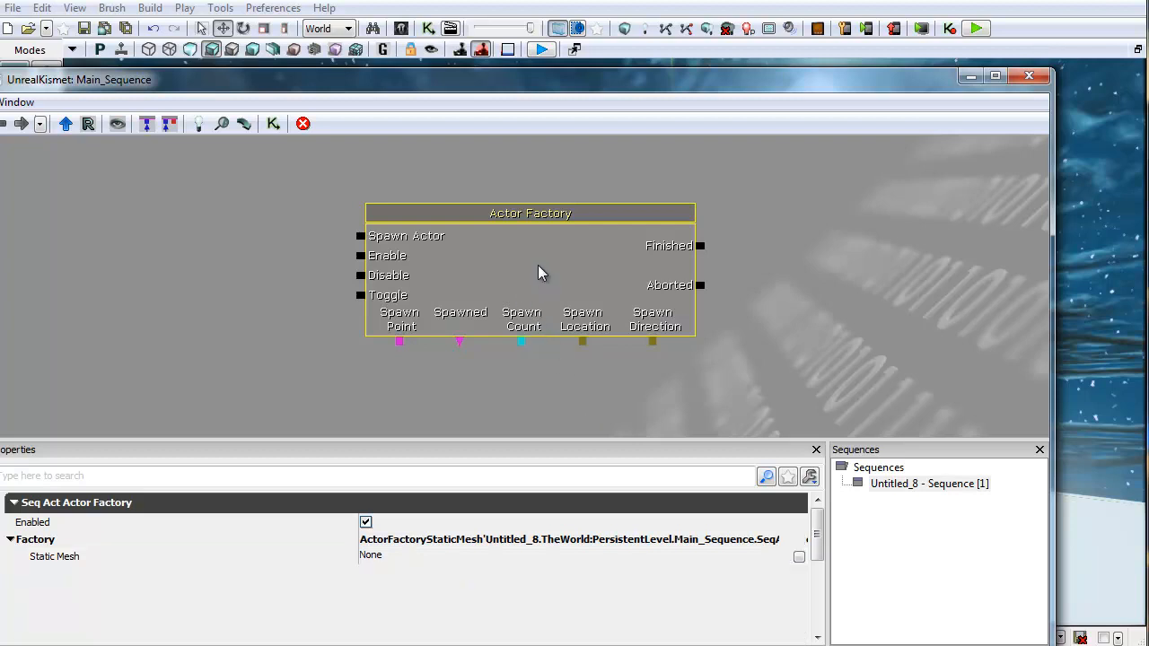
click(476, 275)
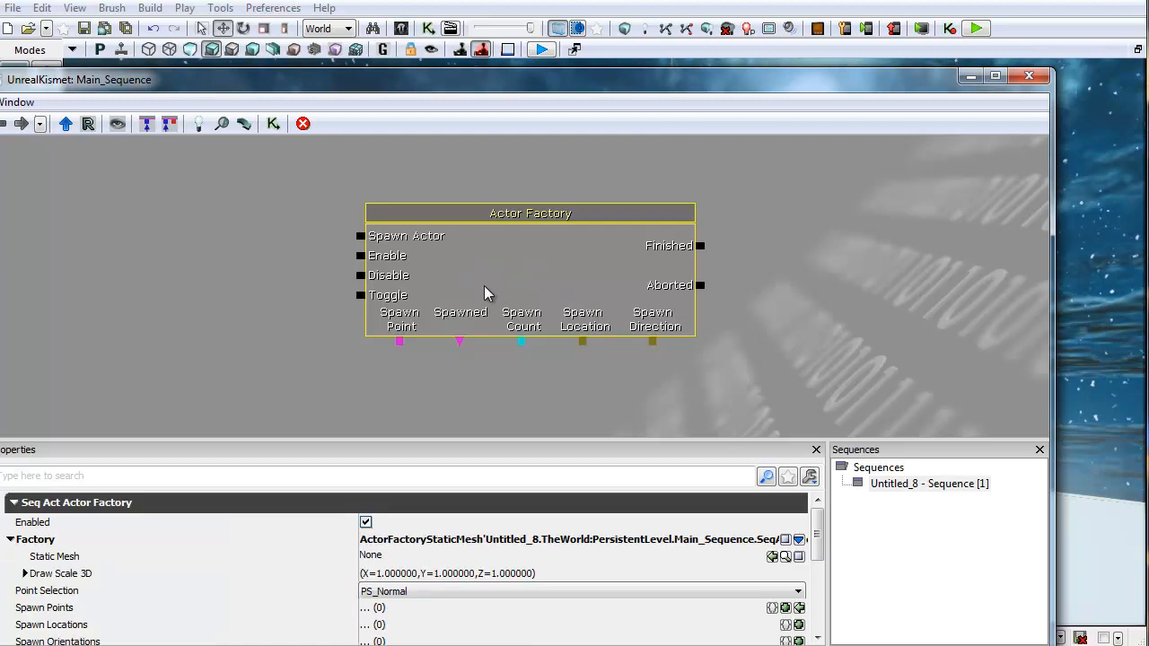
drag(485, 286, 514, 270)
click(695, 261)
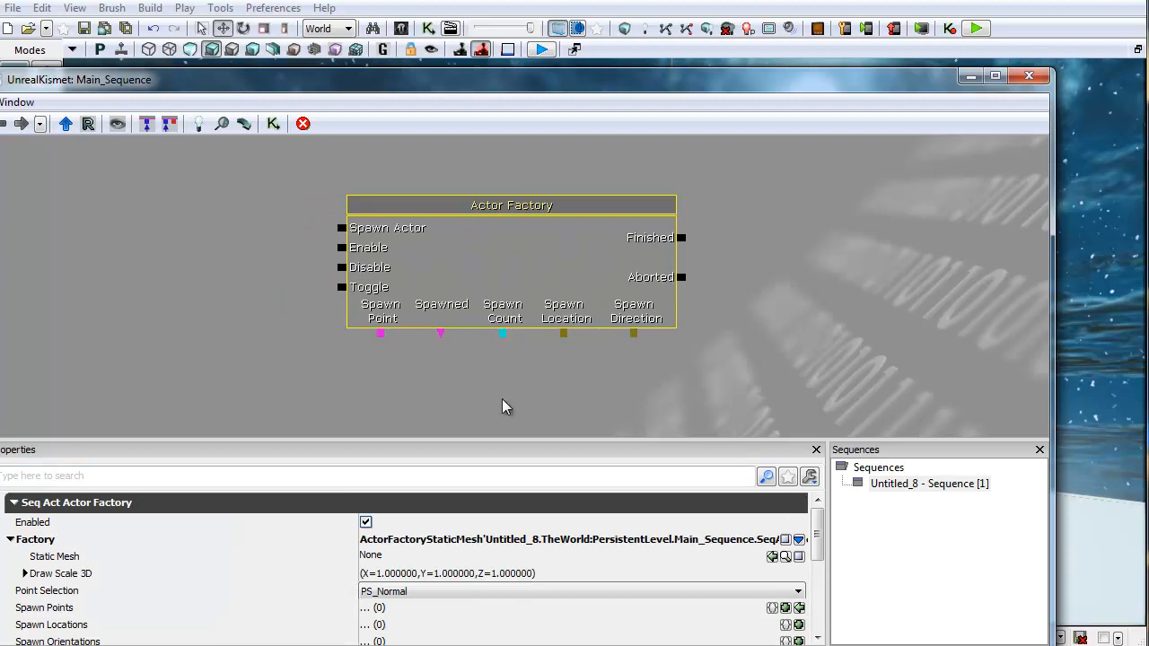
Step: Open the Factory class list to review the available actor factory types, then return to the viewport
click(90, 224)
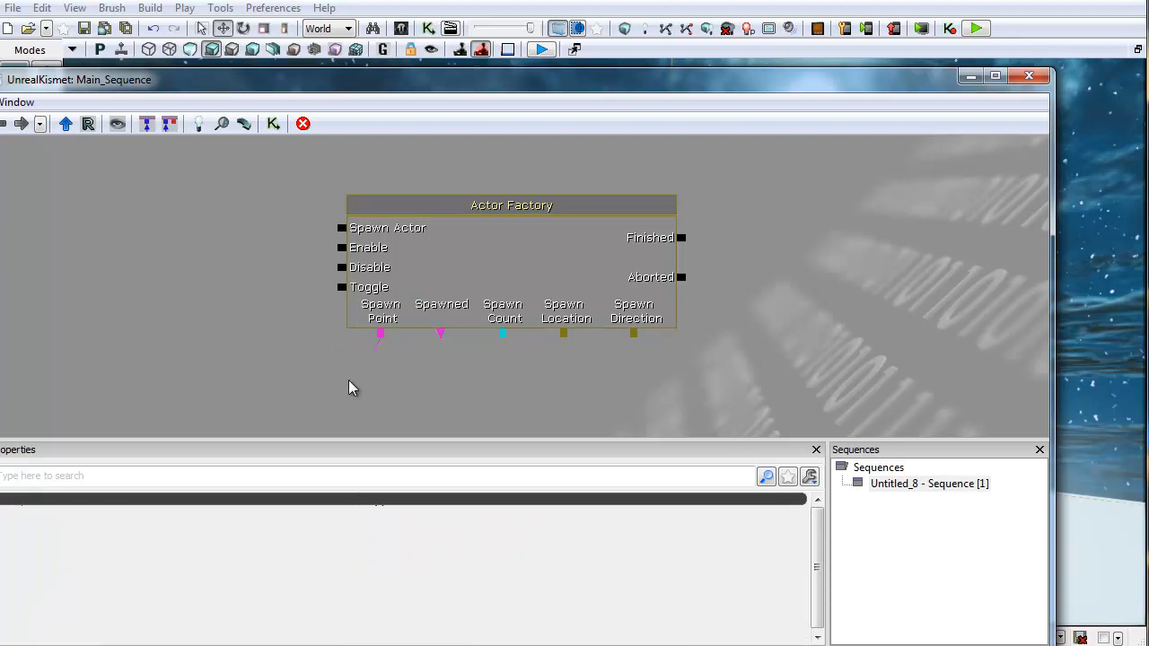
click(399, 297)
drag(752, 286, 697, 231)
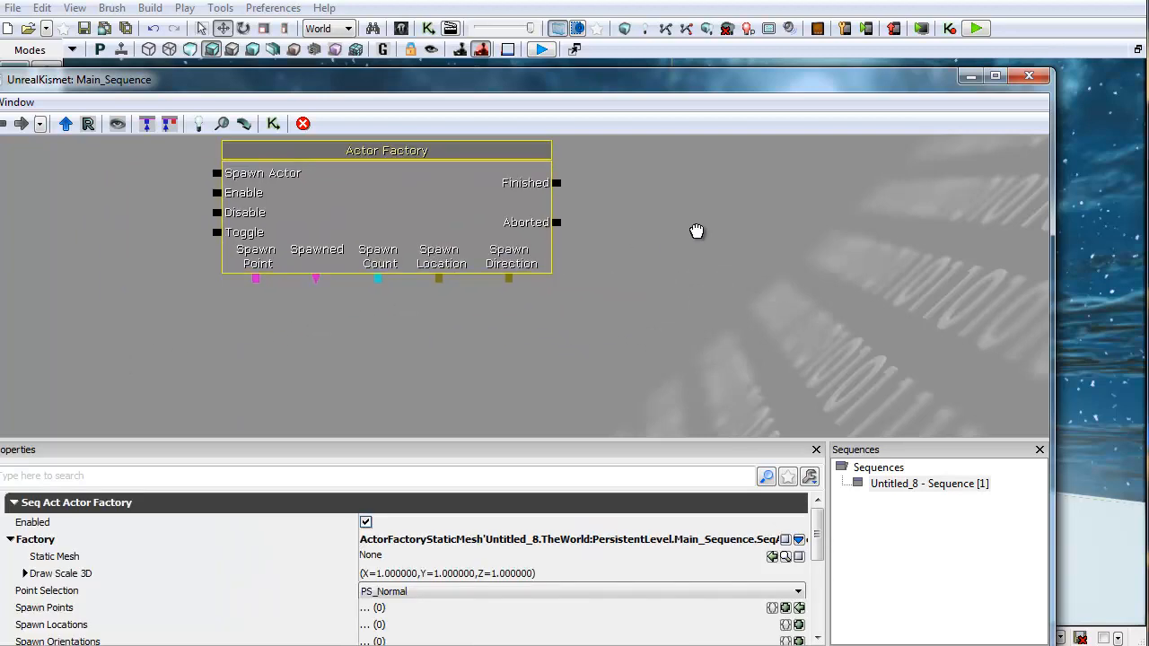
scroll(637, 332, down, 1)
scroll(475, 330, down, 1)
scroll(474, 329, up, 2)
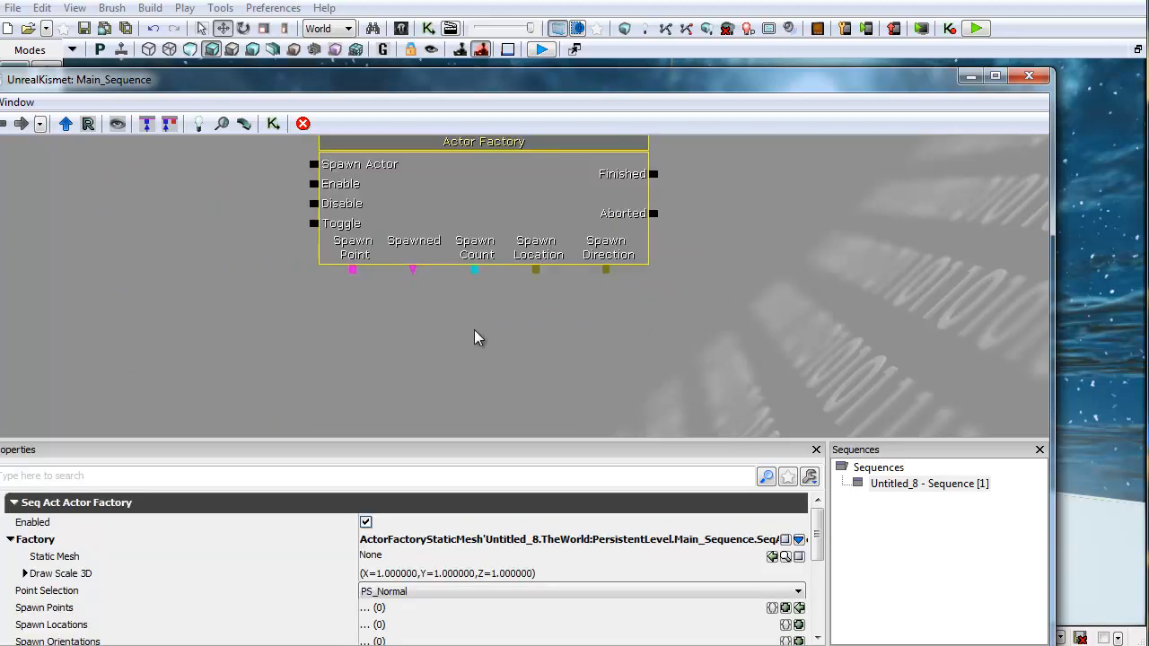
drag(474, 330, 401, 345)
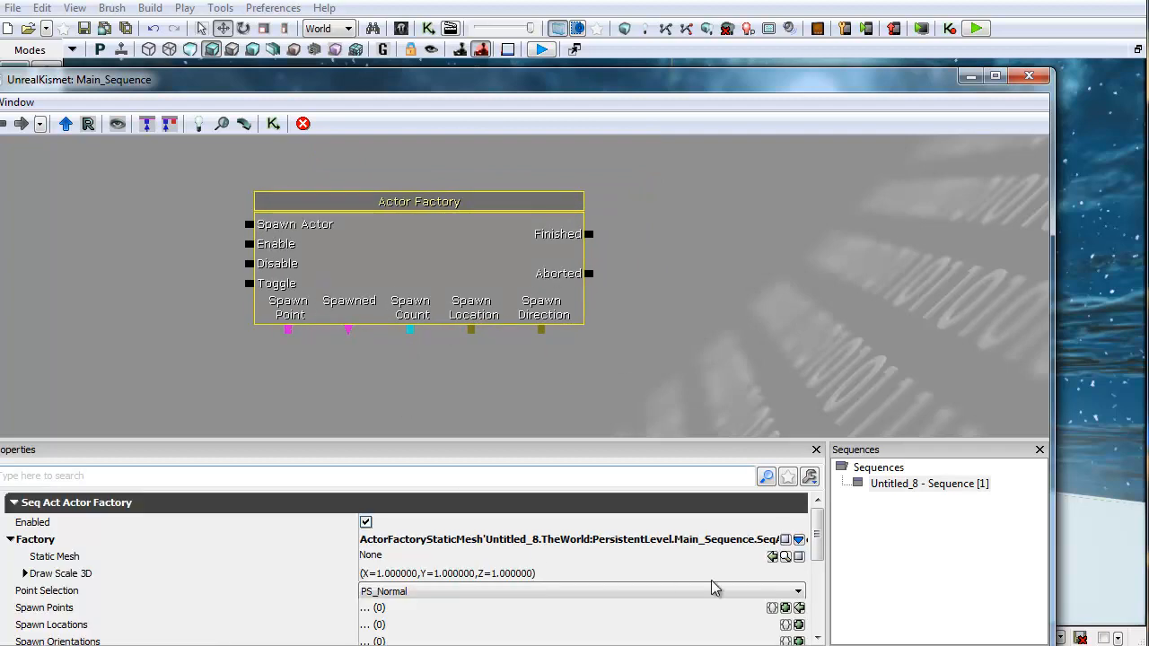
click(799, 539)
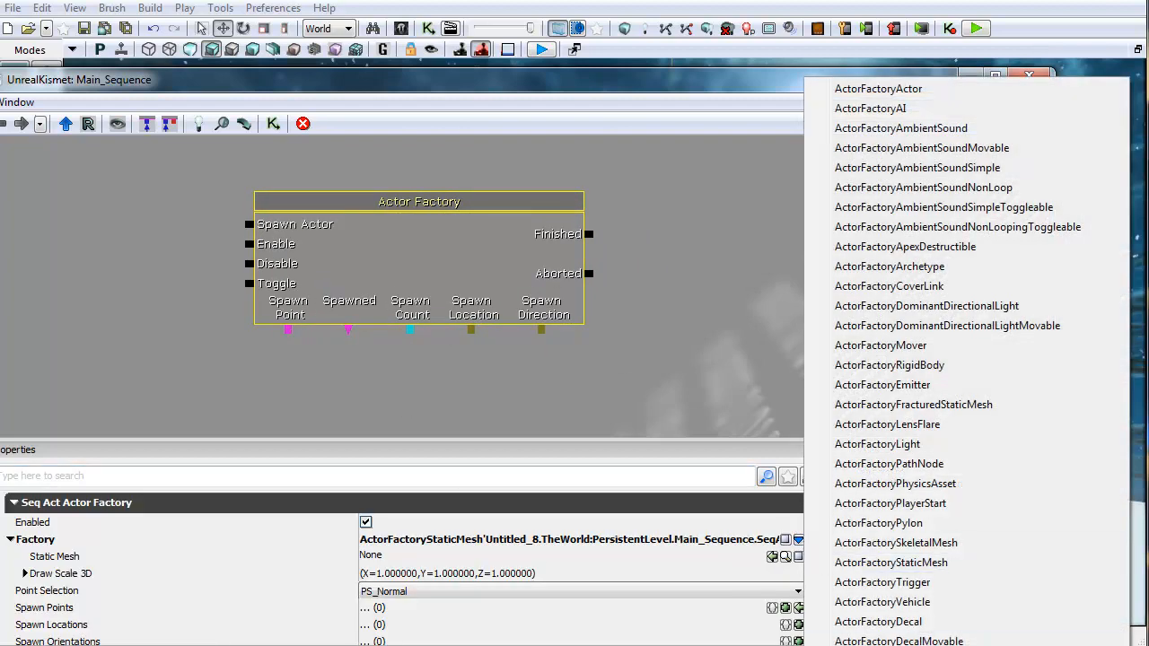
click(638, 437)
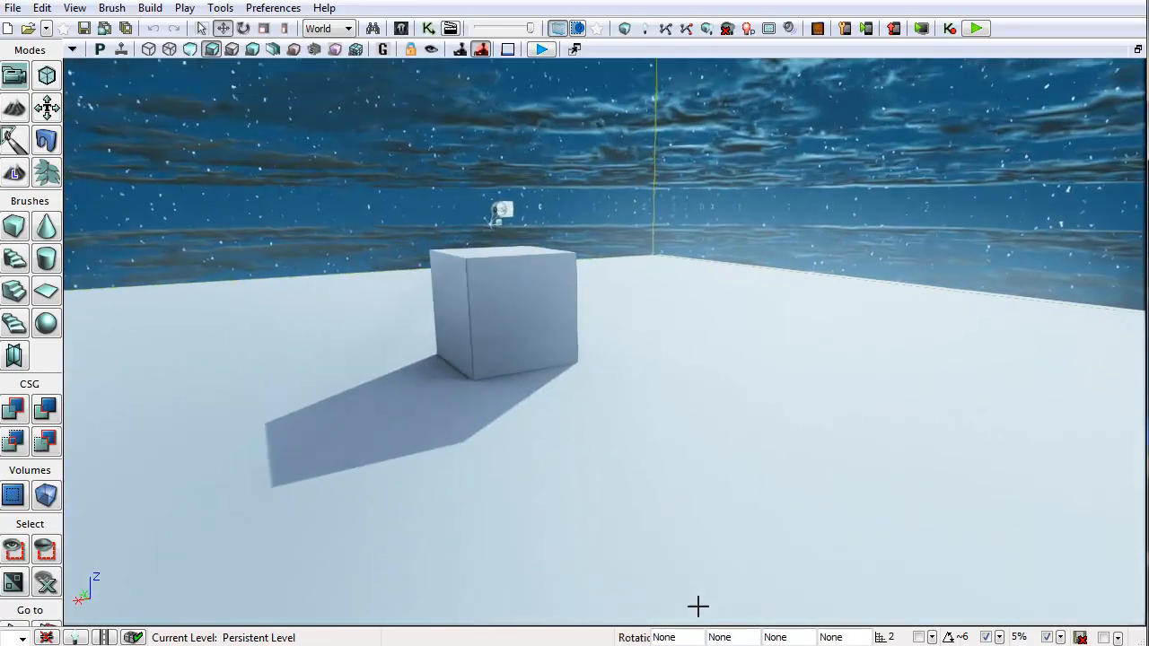
key(d)
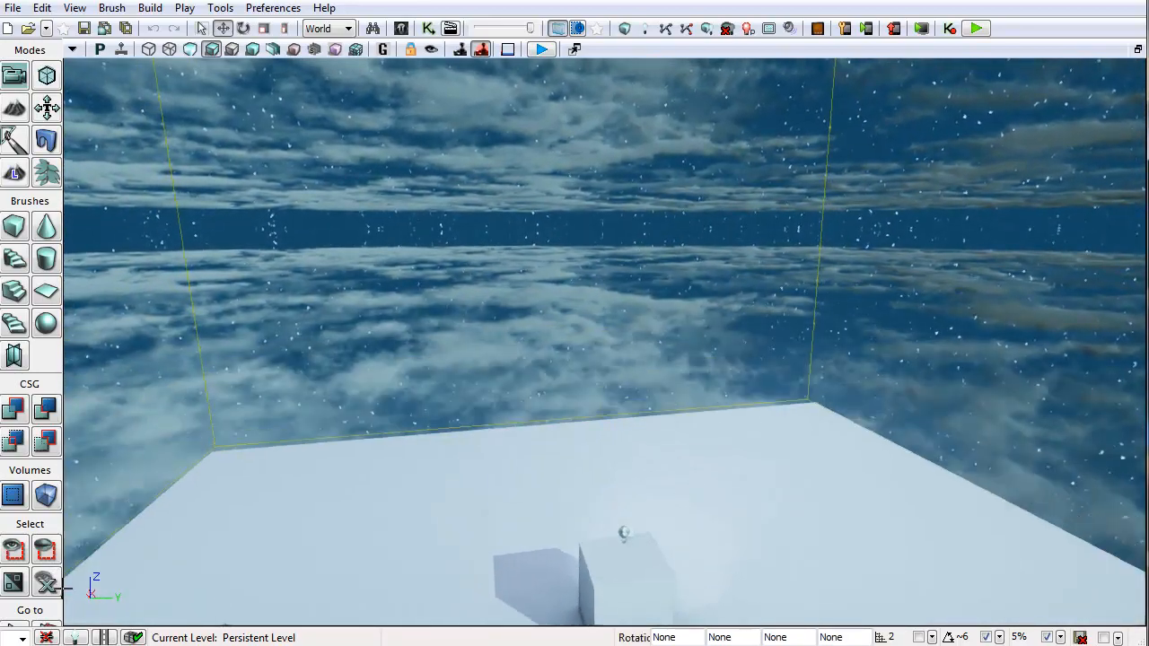